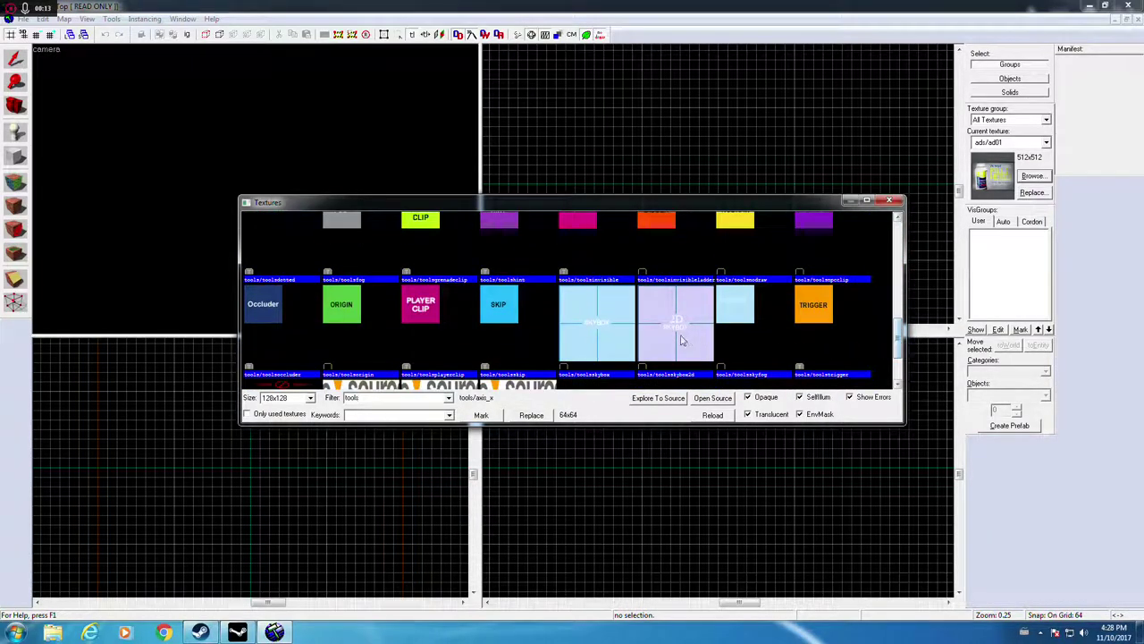
# Step: Create a 2048 × 1024 × 1024 block with the tools/toolsskybox texture and delete it
pyautogui.doubleClick(685, 339)
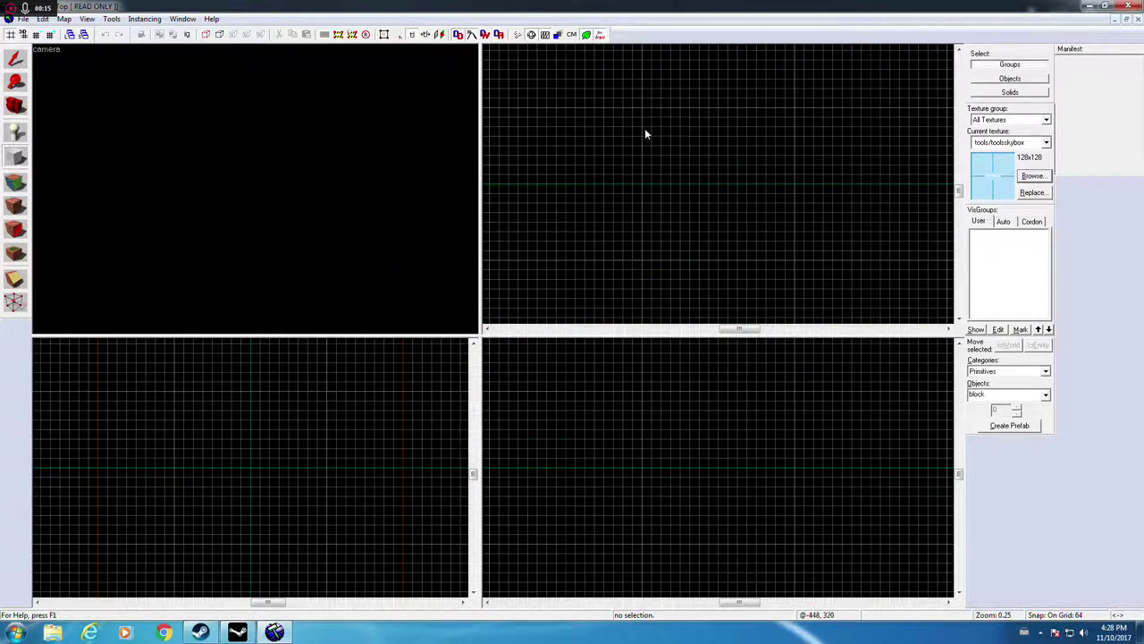
pyautogui.moveTo(565, 108); pyautogui.dragTo(873, 269)
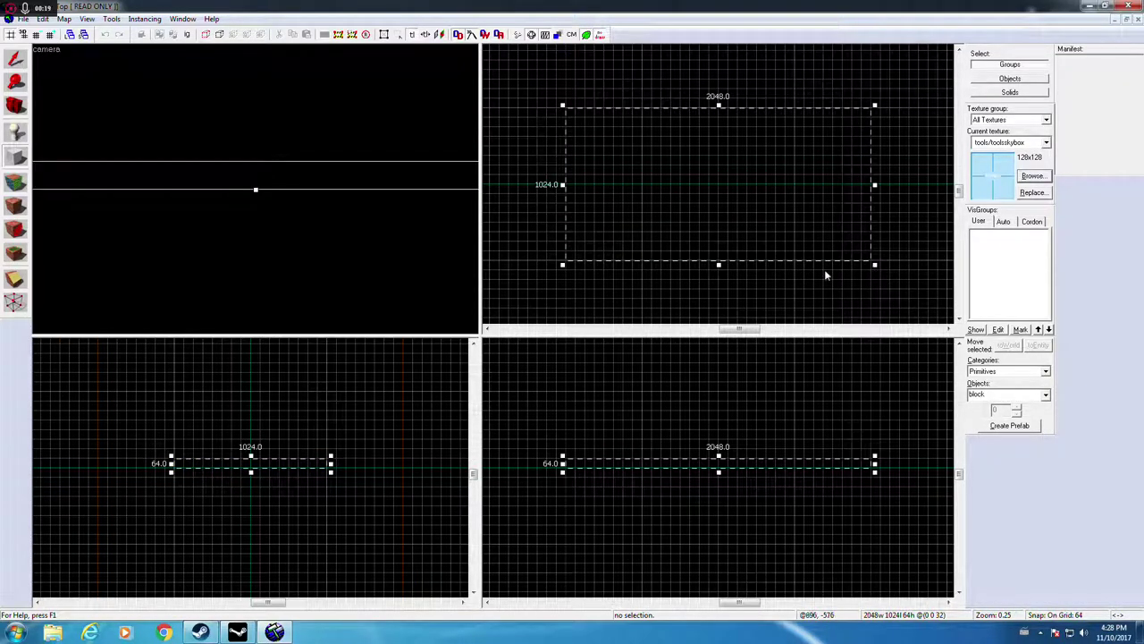
pyautogui.moveTo(719, 456); pyautogui.dragTo(722, 386)
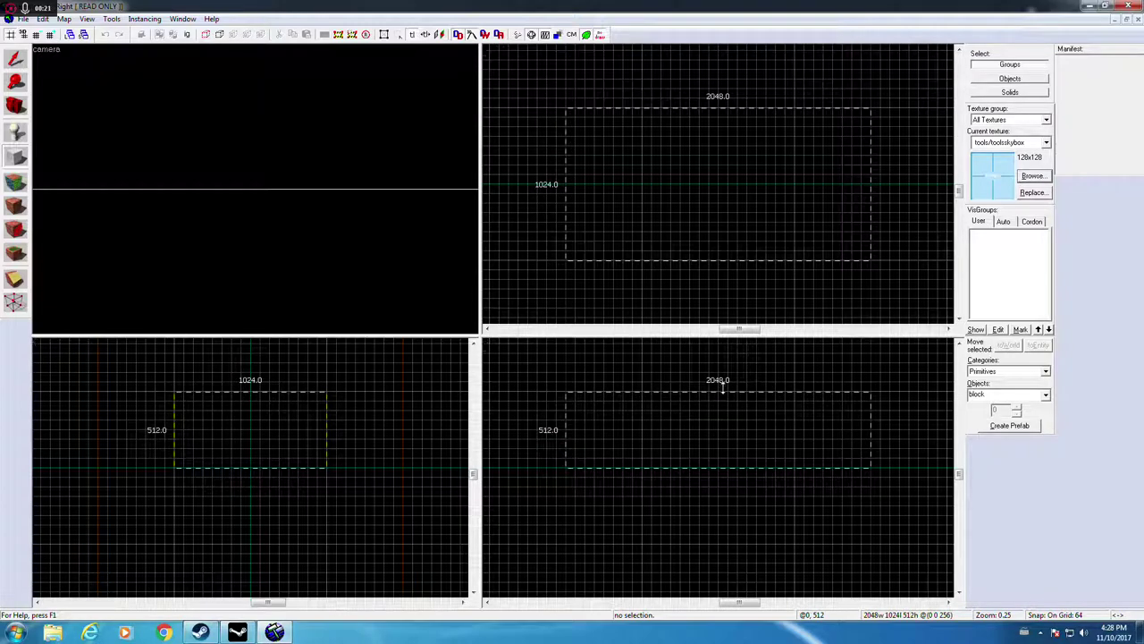
pyautogui.moveTo(718, 471); pyautogui.dragTo(718, 544)
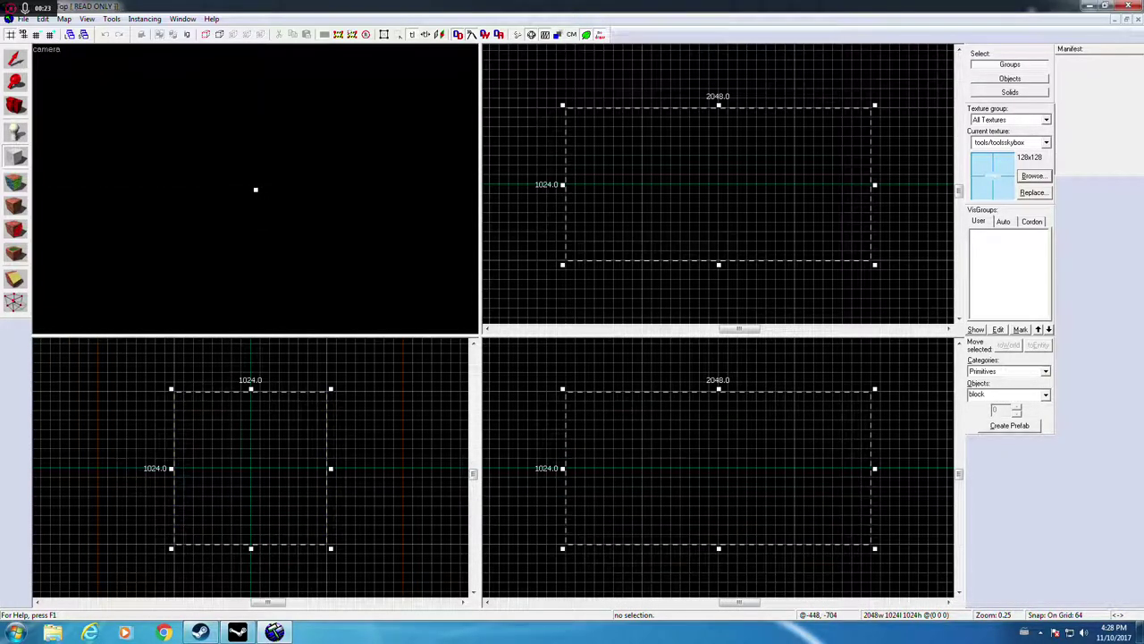
pyautogui.press('Return')
pyautogui.click(15, 60)
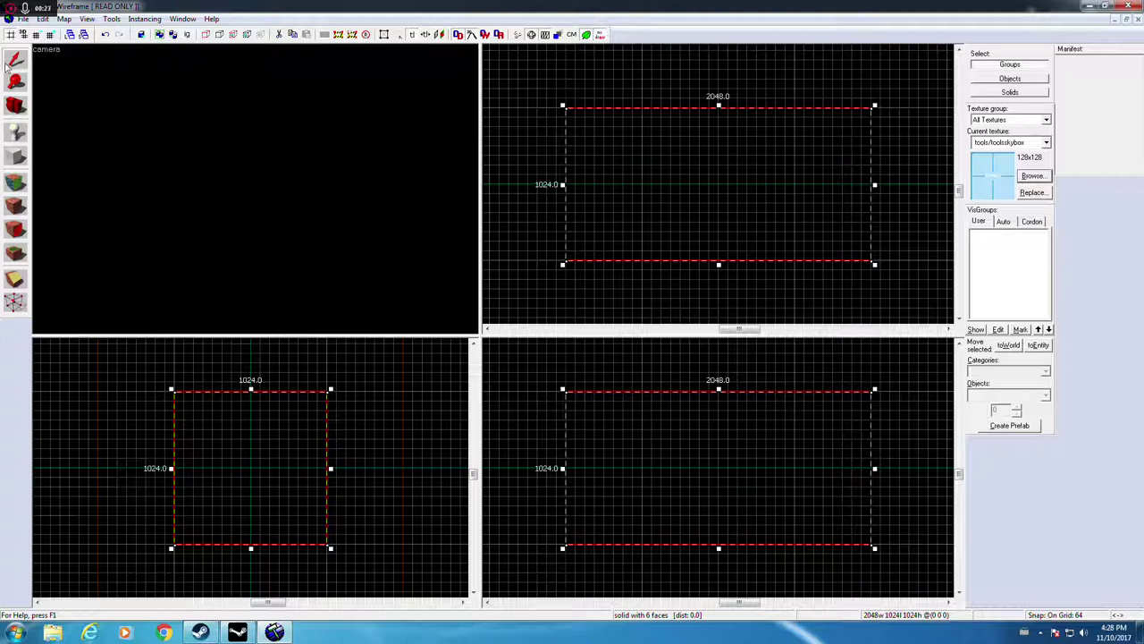
pyautogui.press('Delete')
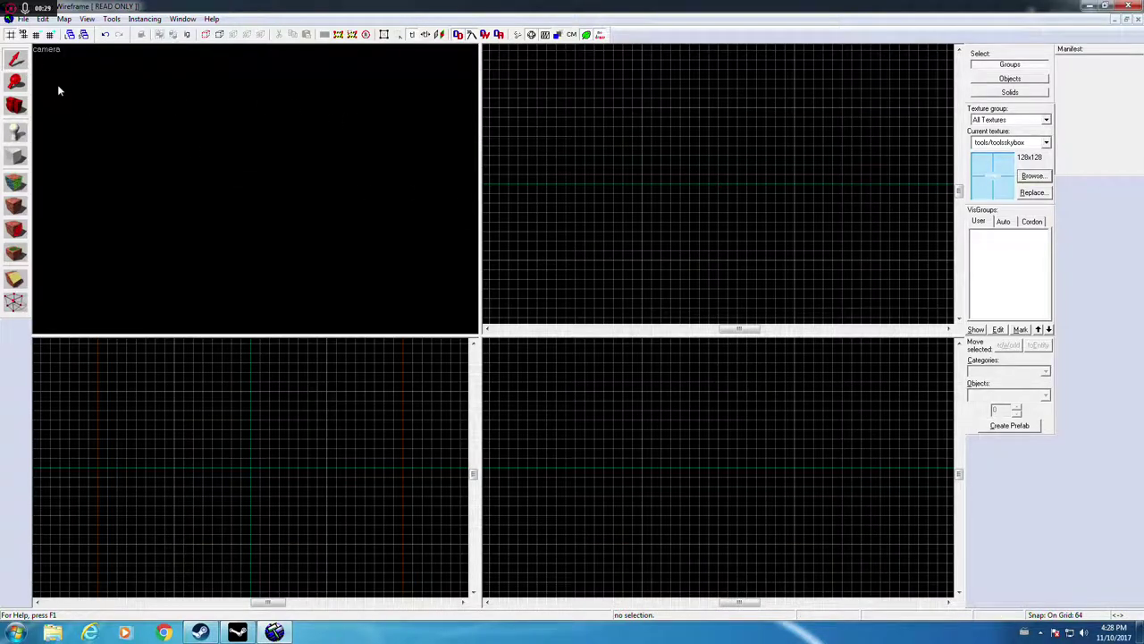
# Step: Create four skybox walls, each 64 units thick and 1024 high, around a 1536 × 1024 rectangle
pyautogui.click(15, 157)
pyautogui.moveTo(567, 109); pyautogui.dragTo(797, 123)
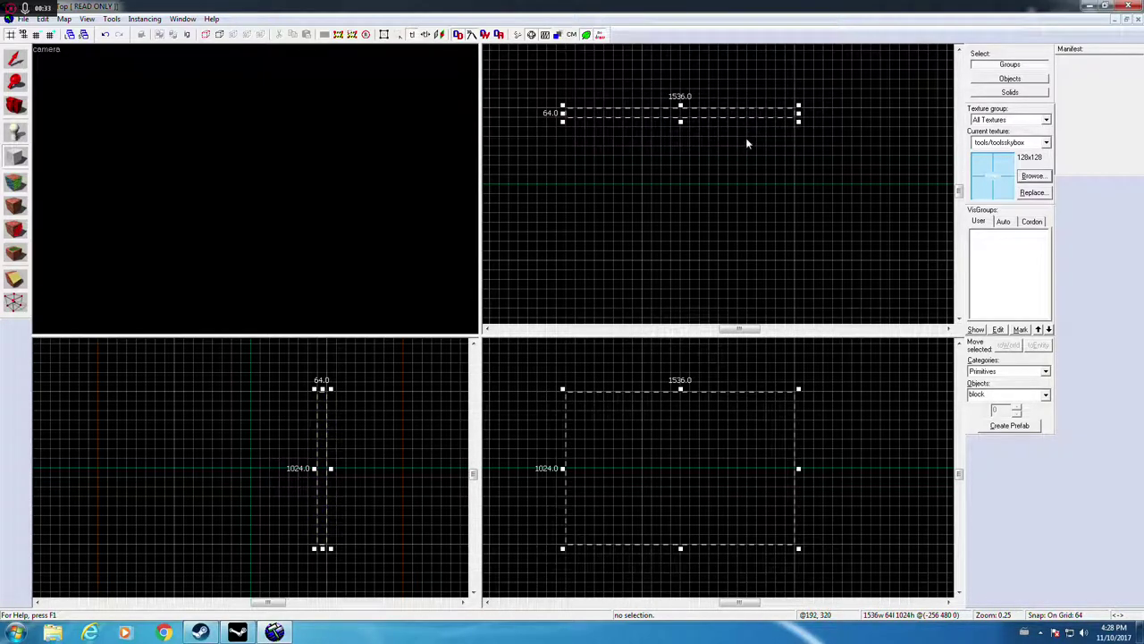
pyautogui.press('Return')
pyautogui.moveTo(565, 250); pyautogui.dragTo(796, 264)
pyautogui.press('Return')
pyautogui.moveTo(795, 115); pyautogui.dragTo(786, 255)
pyautogui.moveTo(566, 122); pyautogui.dragTo(579, 258)
pyautogui.press('Return')
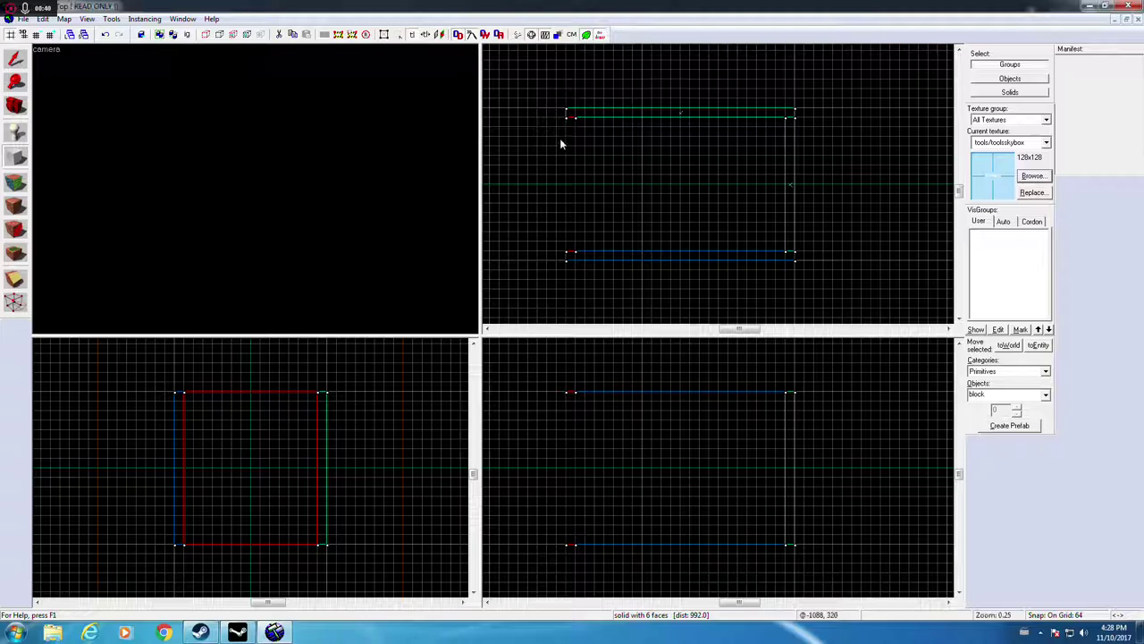
# Step: Create a 1536 × 1024 × 64 skybox floor slab directly beneath the four walls
pyautogui.moveTo(568, 114); pyautogui.dragTo(796, 266)
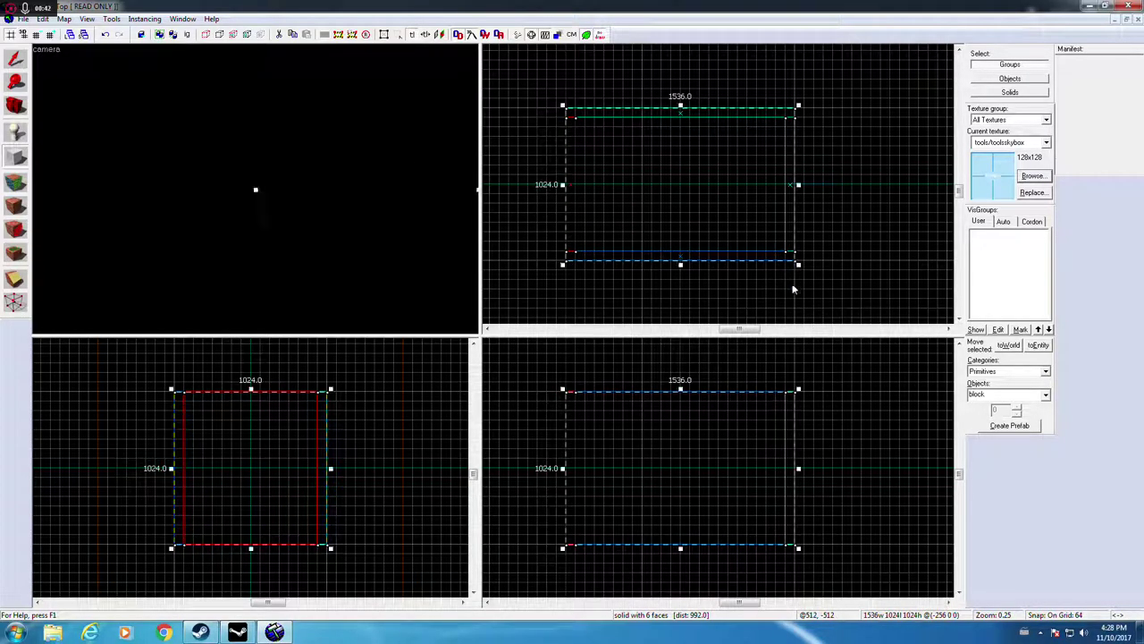
pyautogui.press('Return')
pyautogui.moveTo(682, 492); pyautogui.dragTo(682, 490)
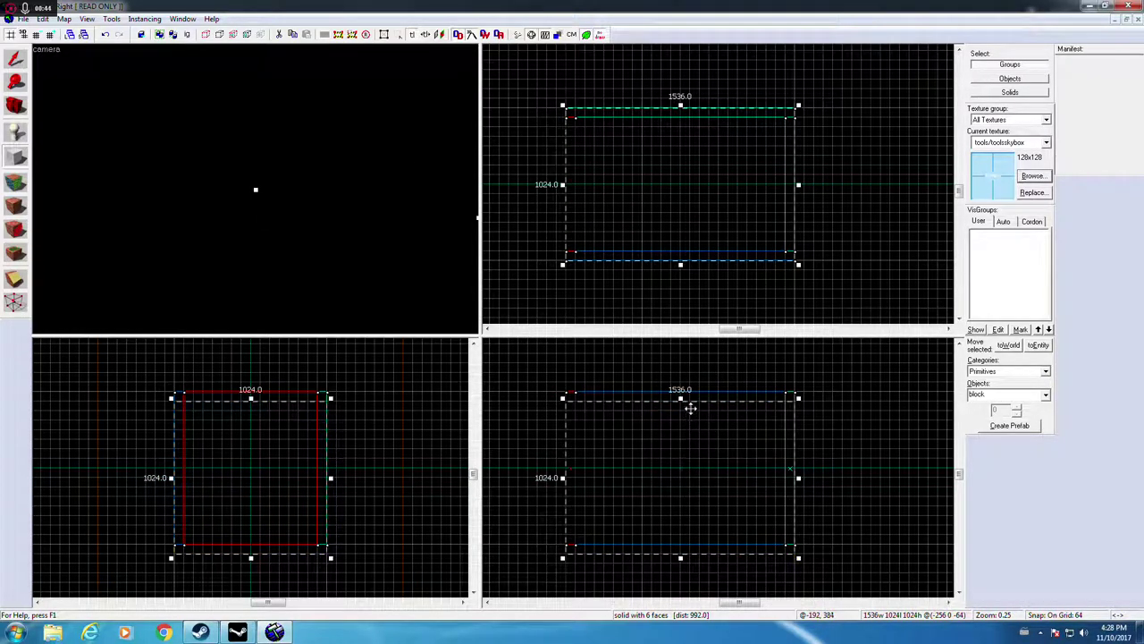
pyautogui.moveTo(681, 397); pyautogui.dragTo(674, 539)
pyautogui.press('Return')
# Step: Examine the skybox walls and floor from inside and outside in the 3D camera view
pyautogui.press('s')
pyautogui.press('s')
pyautogui.press('Left')
pyautogui.press('Down')
pyautogui.press('z')
pyautogui.click(15, 59)
pyautogui.click(620, 93)
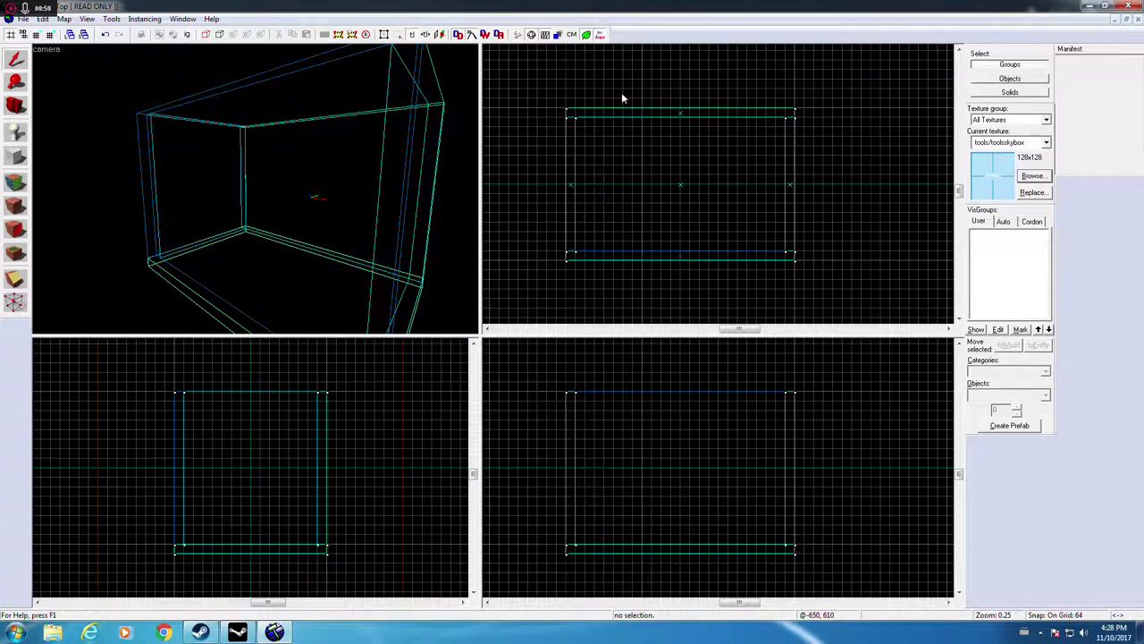
pyautogui.press('z')
pyautogui.press('w')
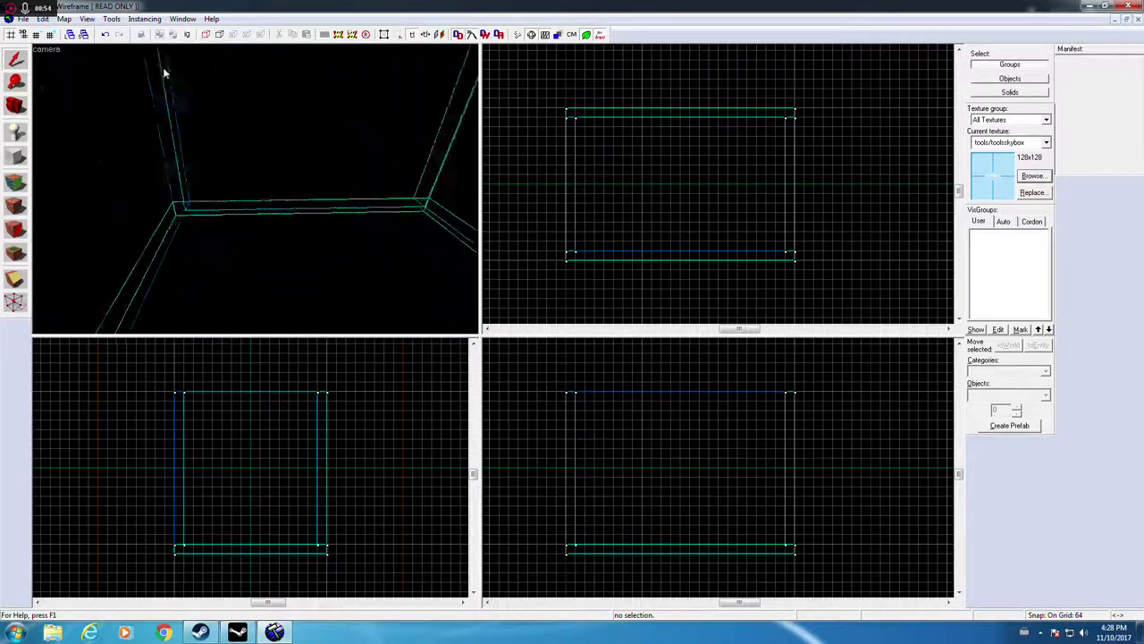
pyautogui.press('z')
pyautogui.click(48, 50)
pyautogui.click(685, 142)
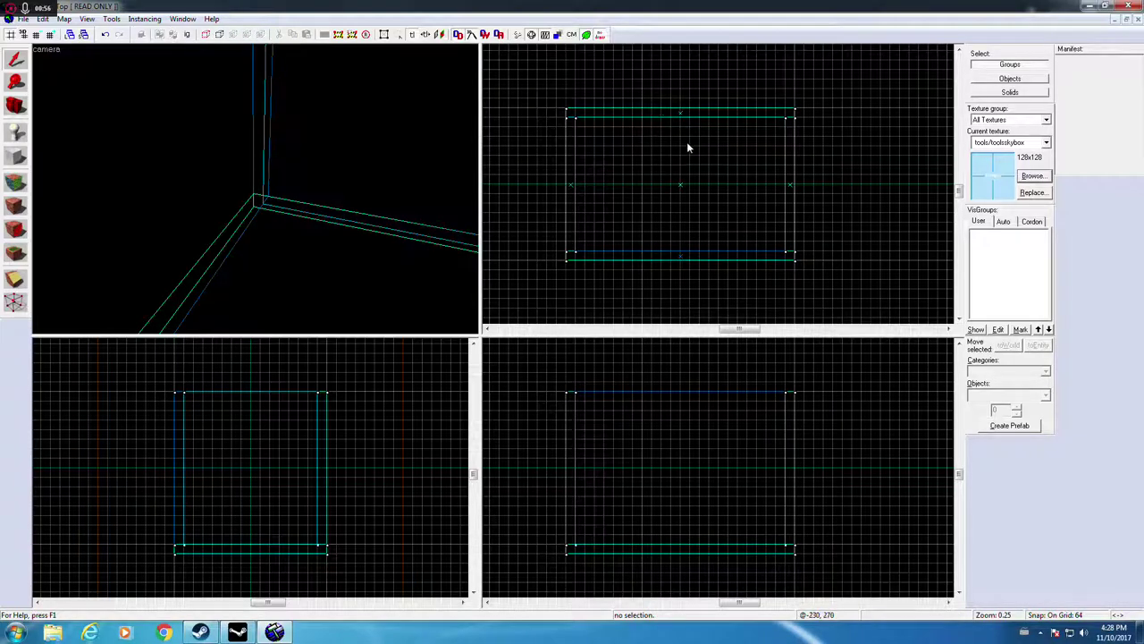
pyautogui.click(999, 195)
pyautogui.click(238, 132)
pyautogui.doubleClick(269, 139)
pyautogui.click(754, 181)
pyautogui.click(800, 187)
pyautogui.scroll(-8, 347, 247)
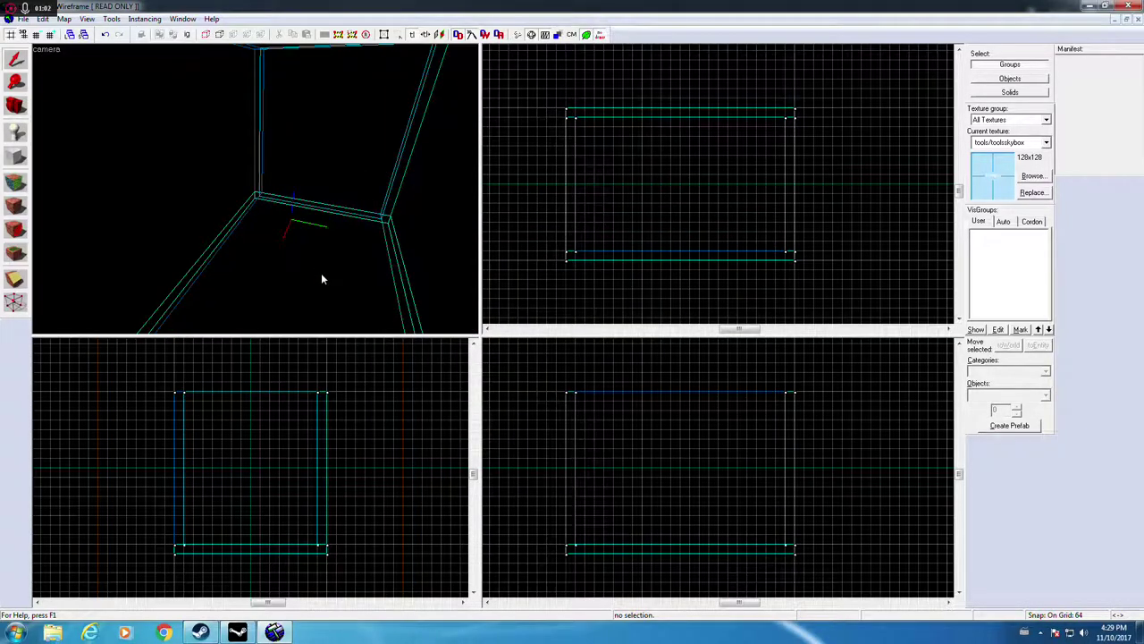
# Step: Choose tools/toolsnodraw as the current texture
pyautogui.click(1033, 176)
pyautogui.moveTo(899, 243); pyautogui.dragTo(913, 295)
pyautogui.scroll(-3, 927, 319)
pyautogui.doubleClick(742, 275)
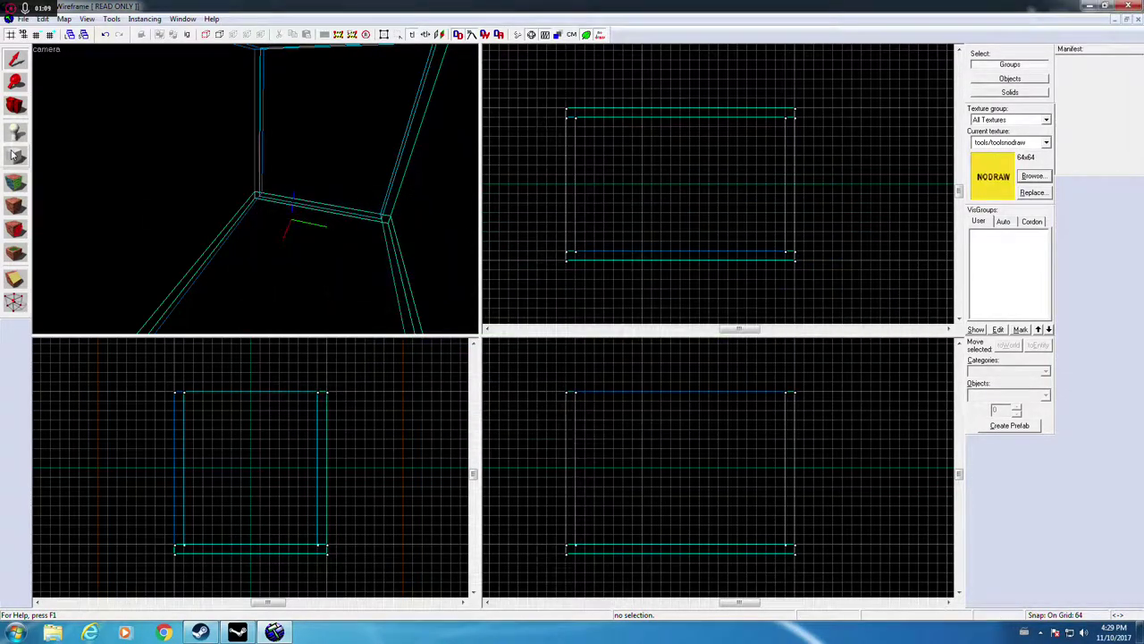
# Step: Delete every skybox-textured wall and the floor from the map
pyautogui.click(17, 155)
pyautogui.click(659, 204)
pyautogui.click(379, 157)
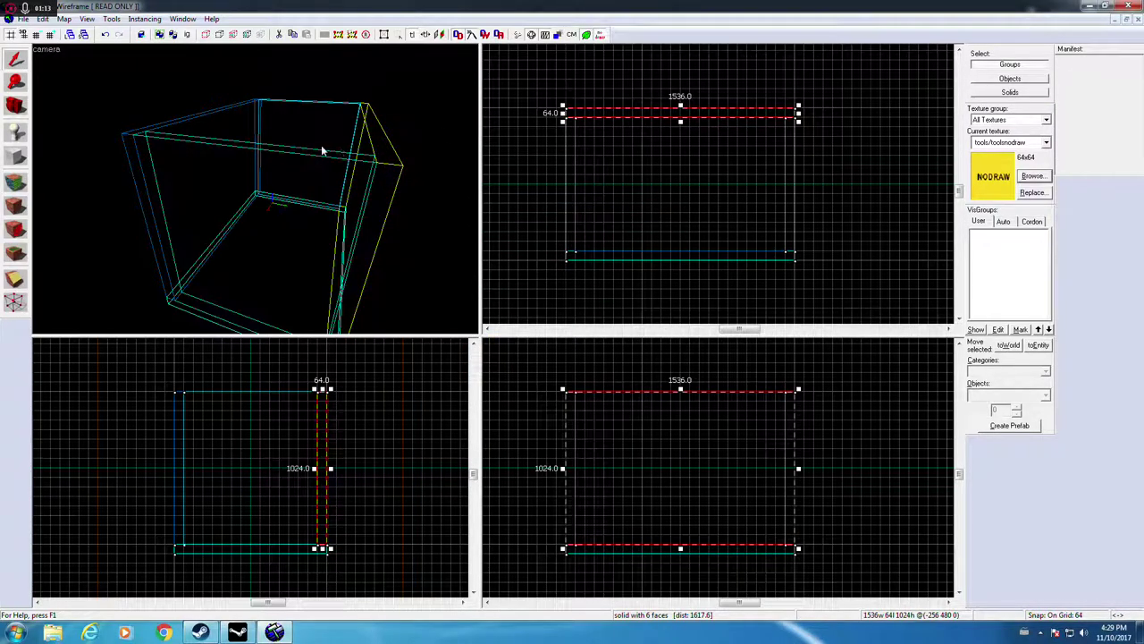
pyautogui.press('Delete')
pyautogui.click(346, 159)
pyautogui.press('Delete')
pyautogui.click(332, 137)
pyautogui.press('Delete')
pyautogui.click(288, 253)
pyautogui.press('Delete')
# Step: Switch the camera view to 3D Textured and build a 1536 × 64 × 1088 nodraw wall along the room's north side
pyautogui.click(53, 49)
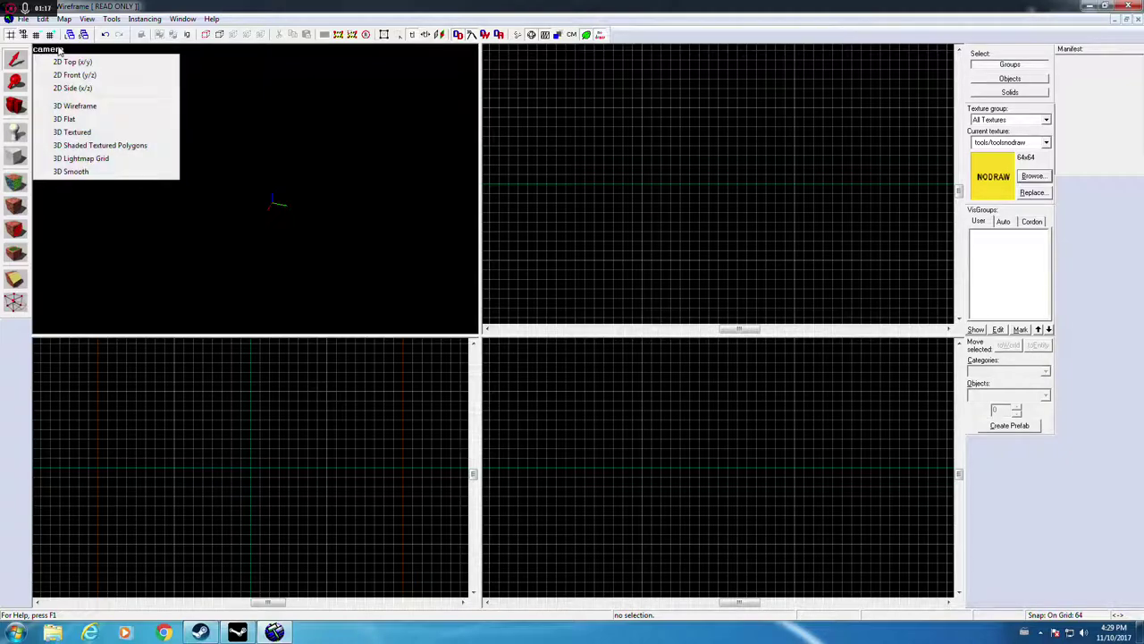
pyautogui.click(71, 131)
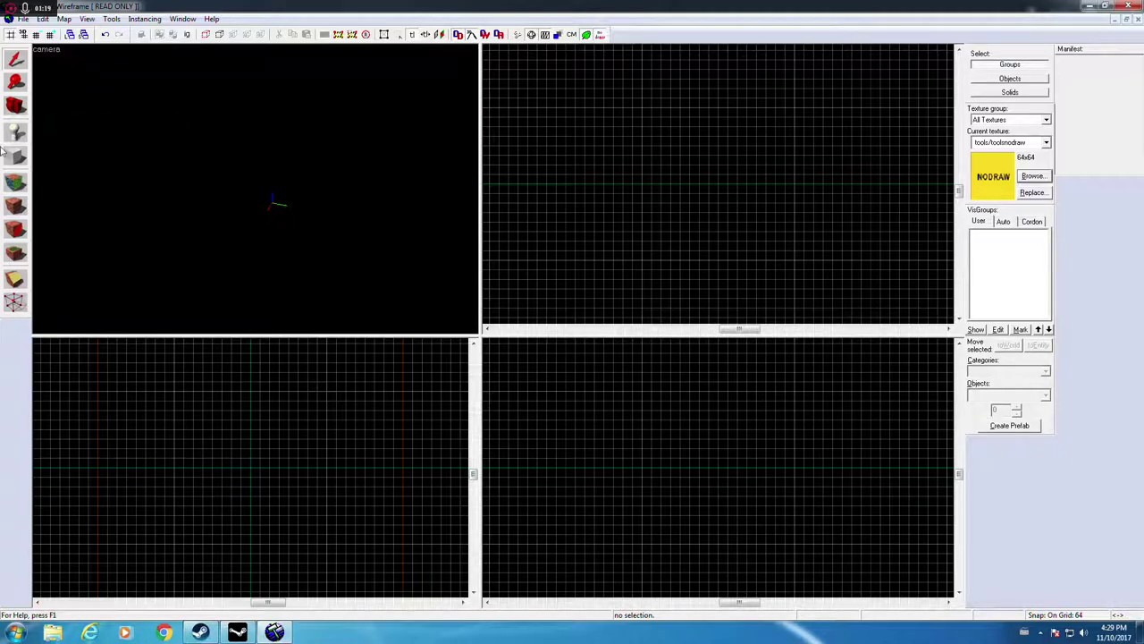
pyautogui.hotkey('shift', 'b')
pyautogui.moveTo(564, 112); pyautogui.dragTo(795, 117)
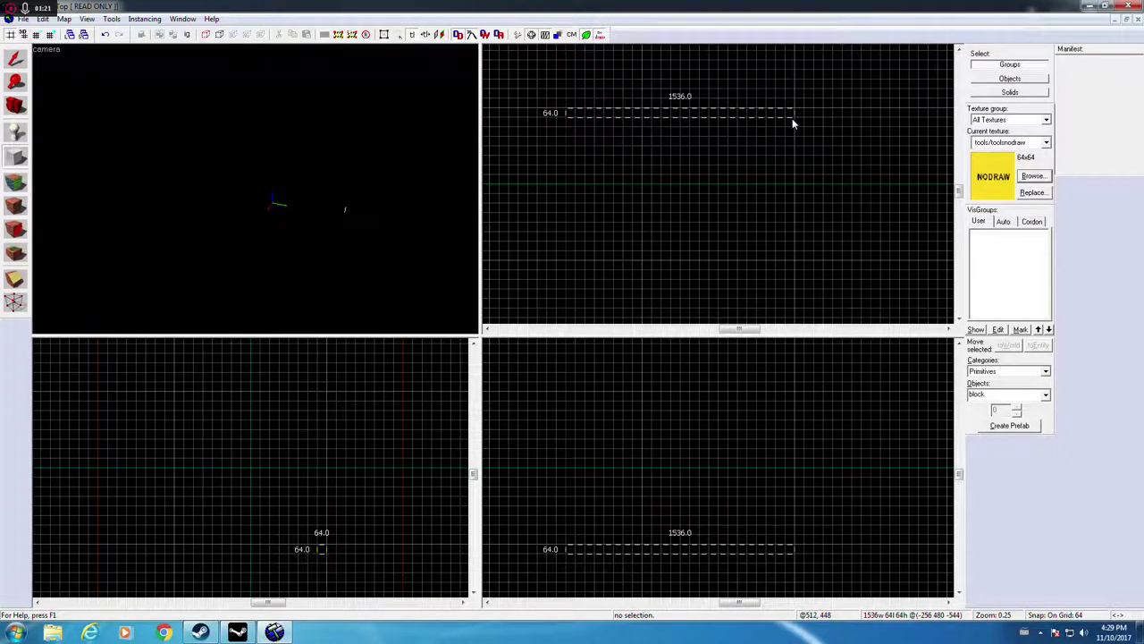
pyautogui.press('Return')
pyautogui.hotkey('shift', 's')
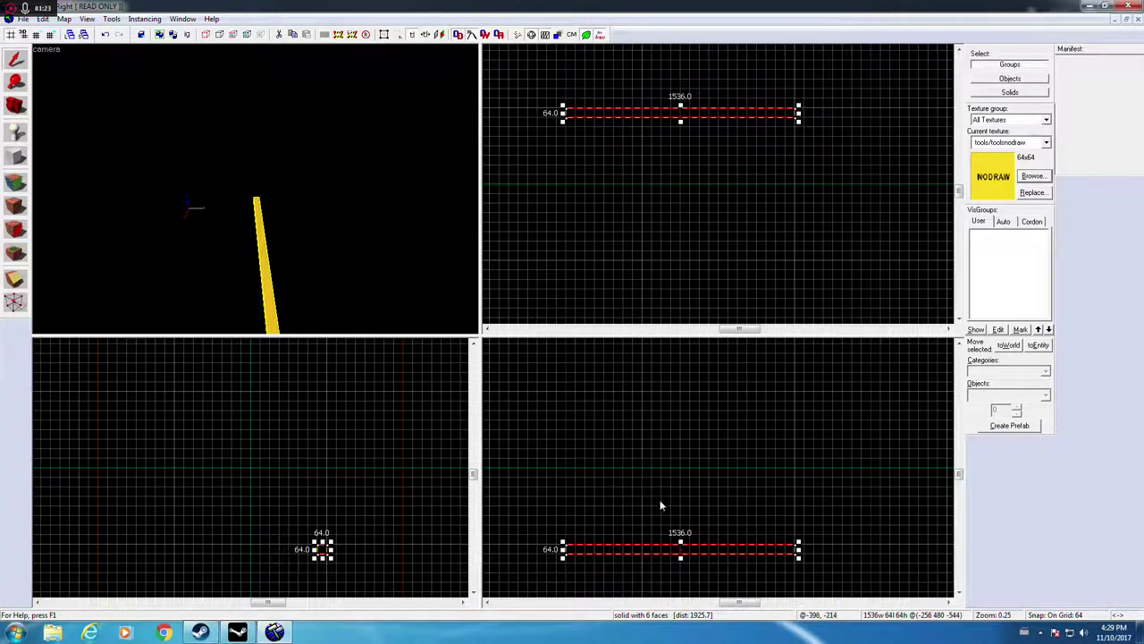
pyautogui.moveTo(680, 542); pyautogui.dragTo(662, 385)
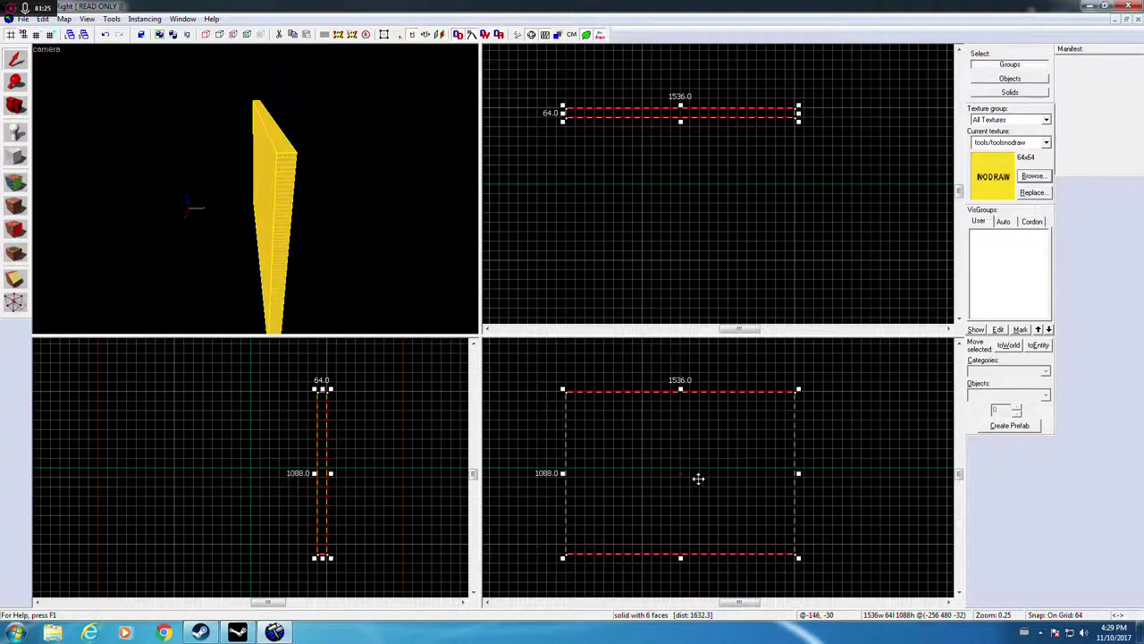
# Step: Add 64 × 960 nodraw walls on the west and east sides and a 1408 × 64 south wall, all 1088 high
pyautogui.click(15, 158)
pyautogui.moveTo(565, 120); pyautogui.dragTo(579, 258)
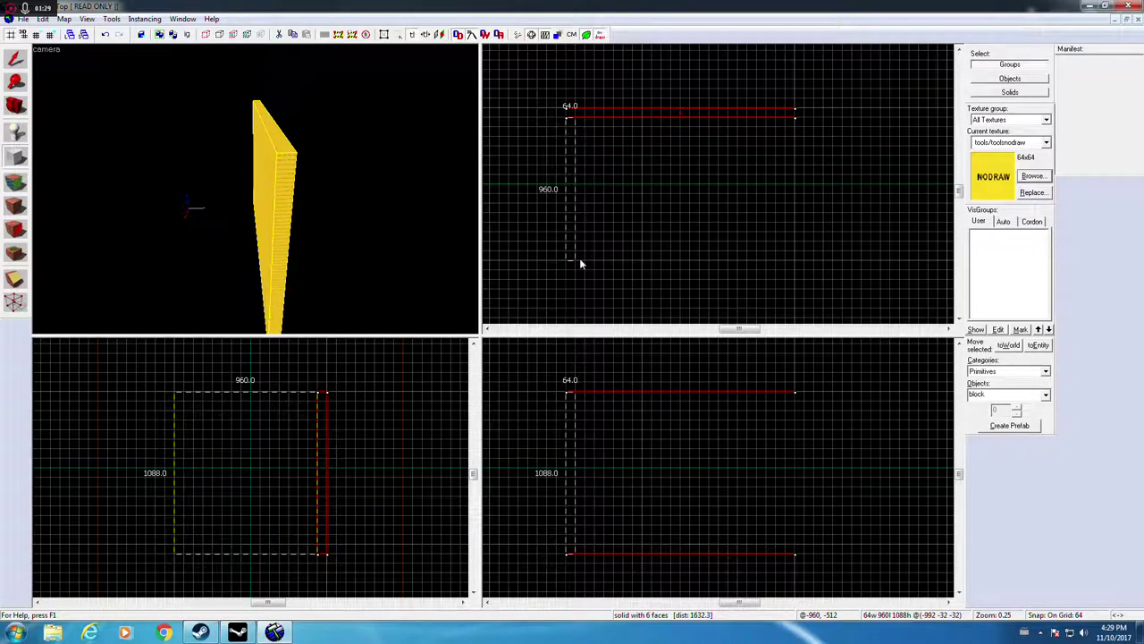
pyautogui.press('Return')
pyautogui.moveTo(798, 119); pyautogui.dragTo(787, 258)
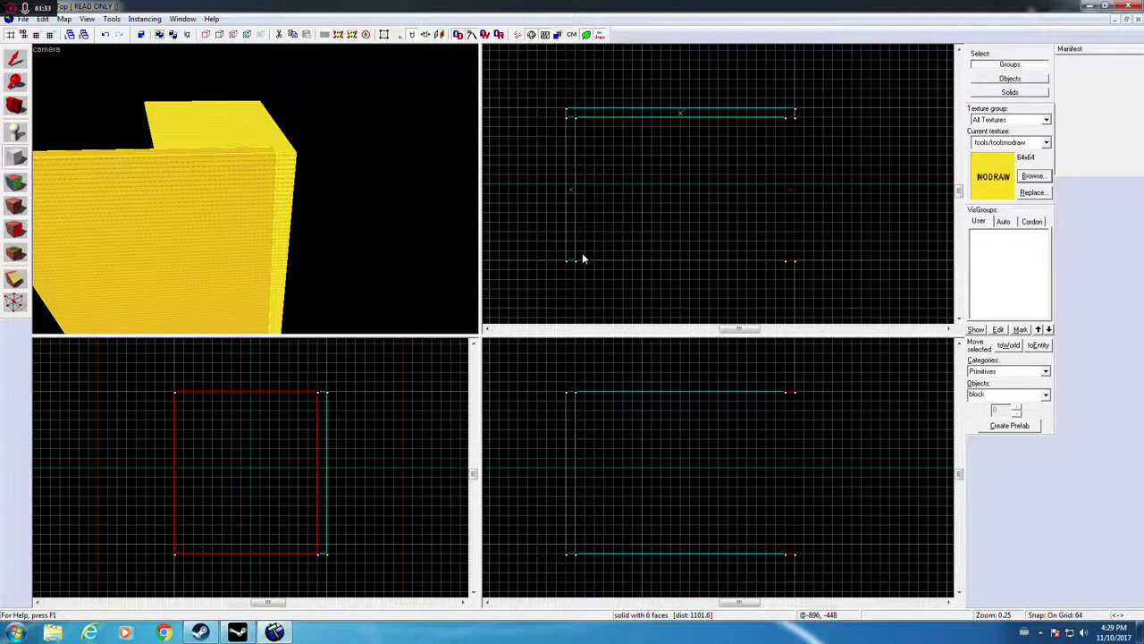
pyautogui.moveTo(578, 253); pyautogui.dragTo(786, 265)
pyautogui.press('Return')
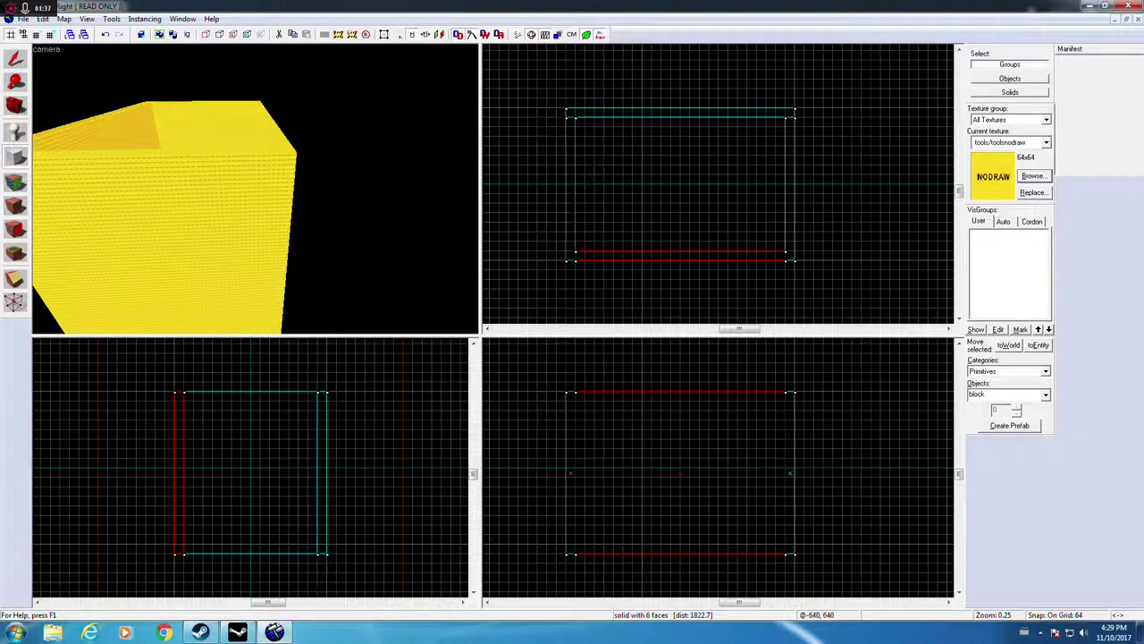
# Step: Create a 64-unit-thick nodraw block at the base of the walls and stretch it into a 1536 × 1024 floor
pyautogui.moveTo(566, 554); pyautogui.dragTo(794, 545)
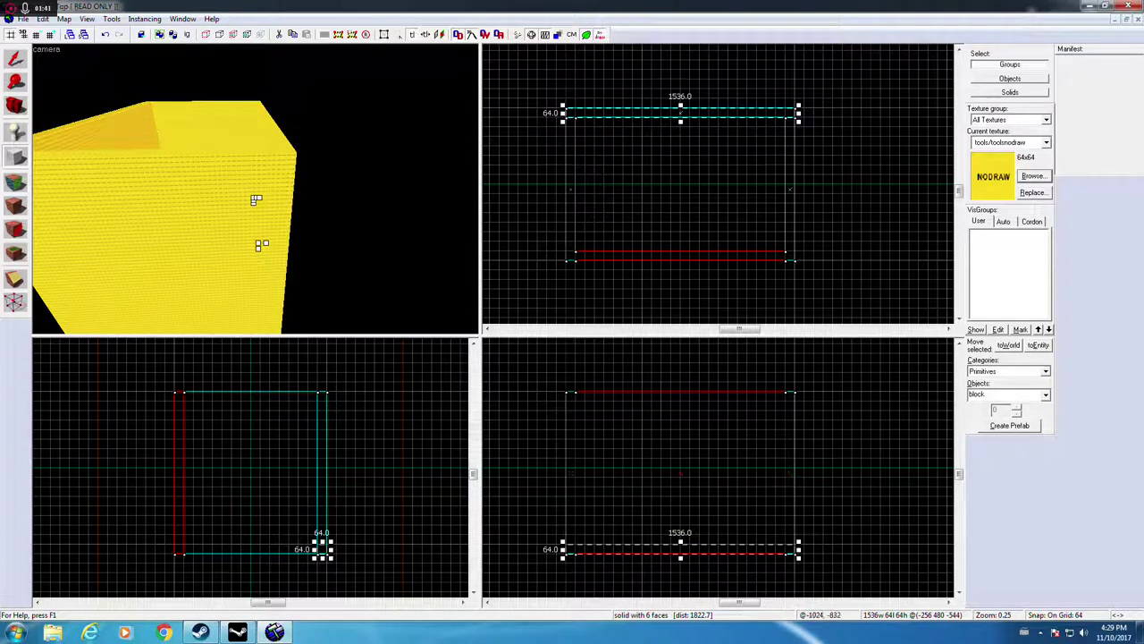
pyautogui.click(575, 108)
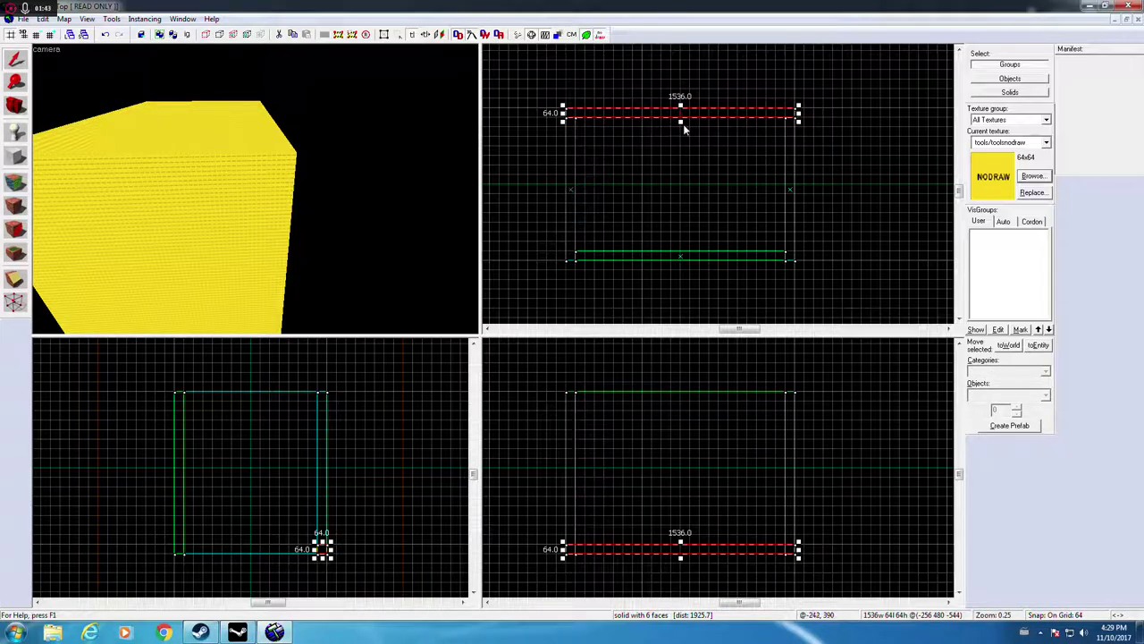
pyautogui.moveTo(680, 120); pyautogui.dragTo(681, 264)
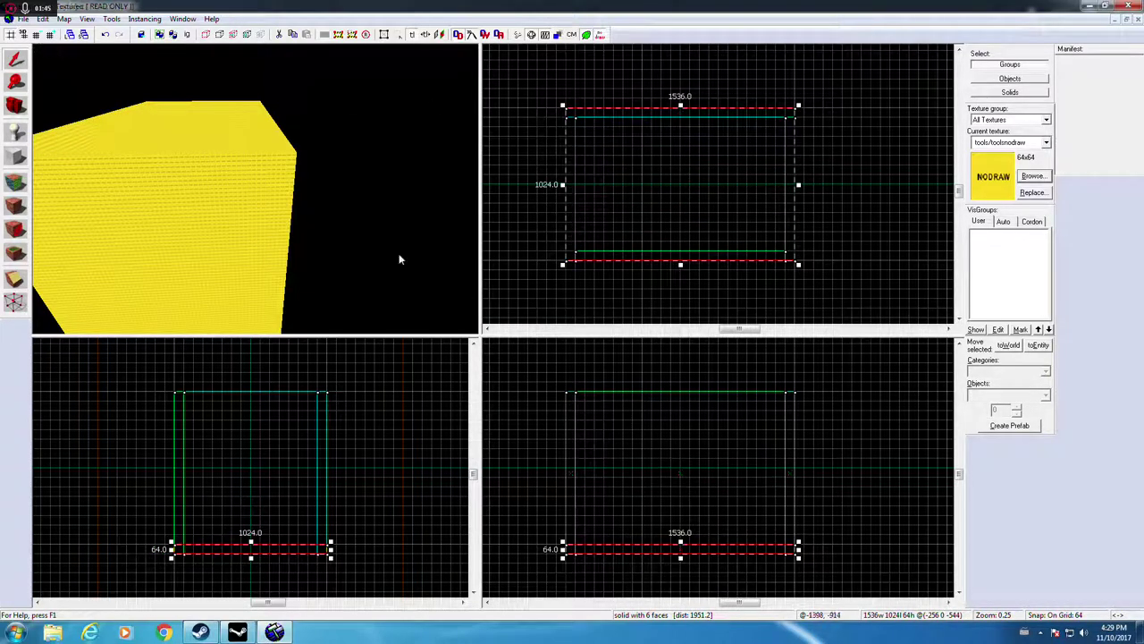
# Step: Raise the bottom edge of the east wall to the top of the floor slab
pyautogui.click(227, 216)
pyautogui.scroll(4, 786, 501)
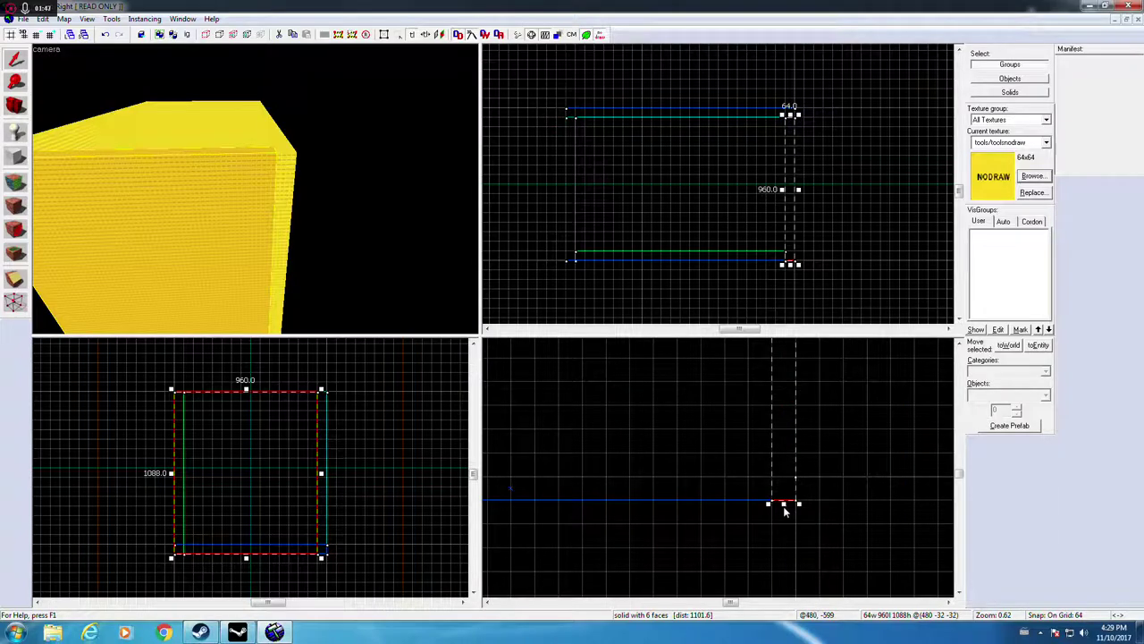
pyautogui.moveTo(787, 484); pyautogui.dragTo(787, 482)
pyautogui.press('Left')
pyautogui.press('Left')
# Step: Shorten the north wall to 1024 units high by raising its bottom edge onto the floor
pyautogui.click(278, 173)
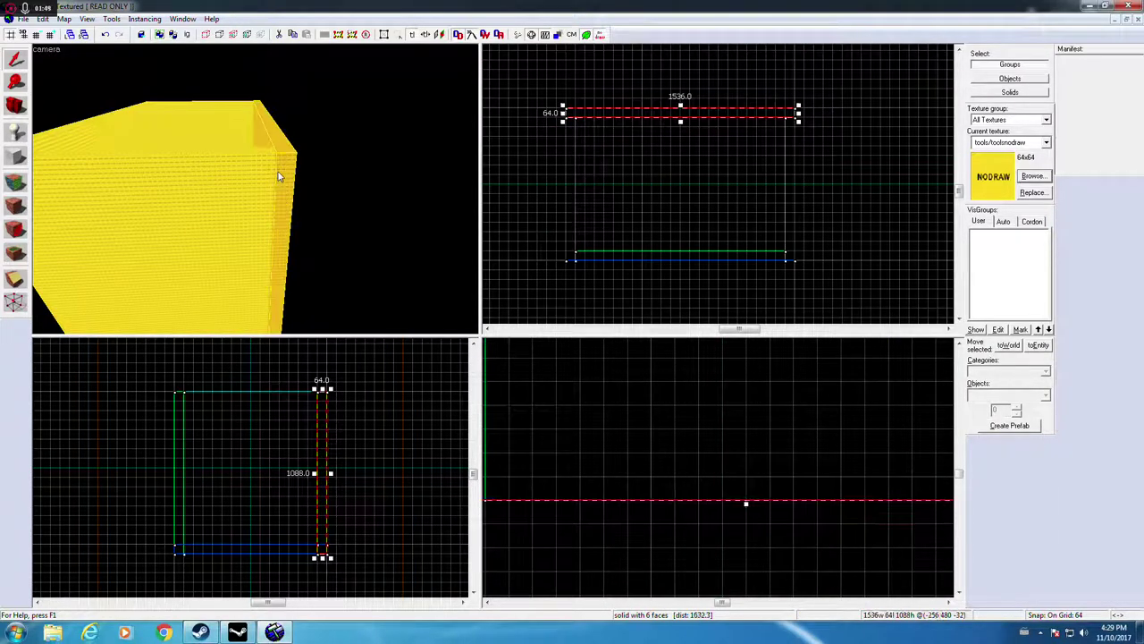
pyautogui.scroll(-2, 636, 308)
pyautogui.scroll(3, 751, 483)
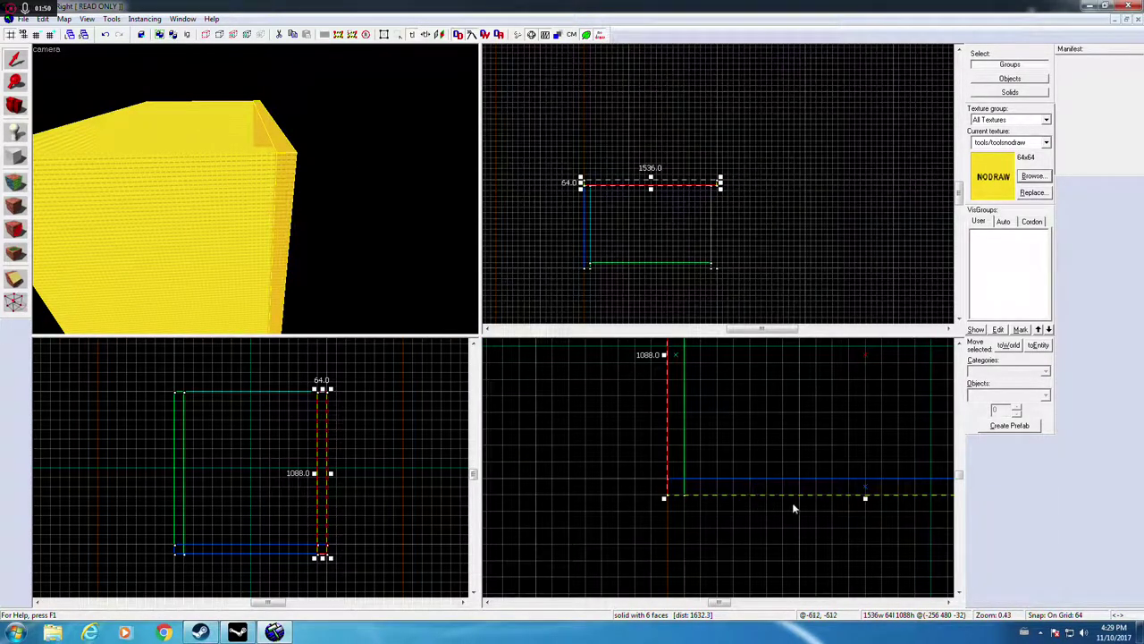
pyautogui.click(868, 500)
pyautogui.click(286, 220)
pyautogui.click(300, 227)
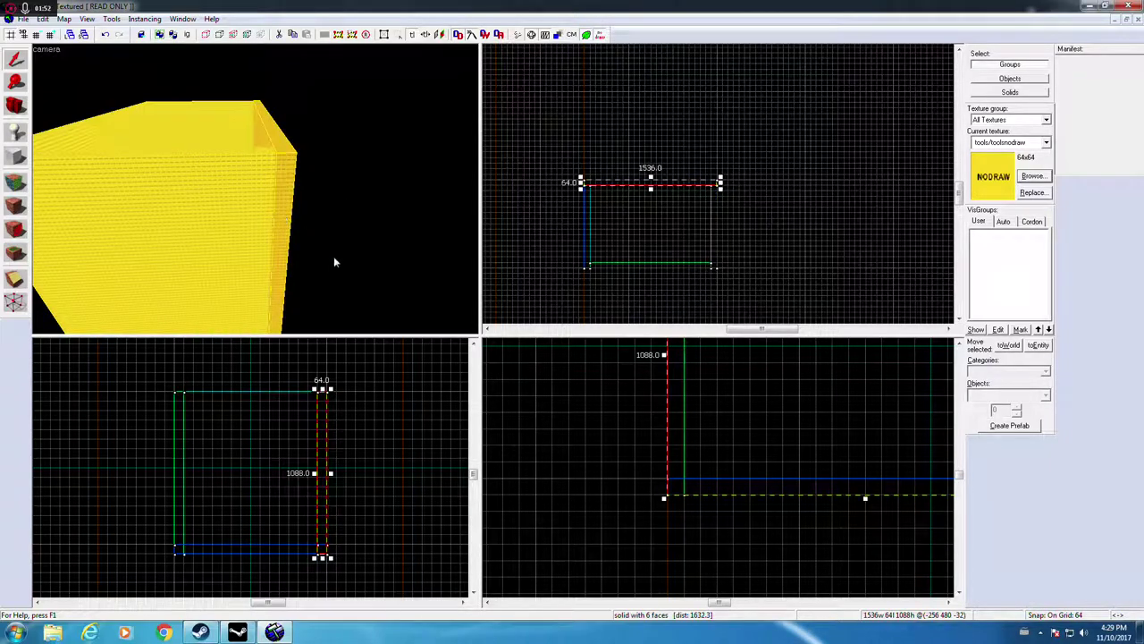
pyautogui.moveTo(865, 499); pyautogui.dragTo(864, 483)
pyautogui.press('Right')
pyautogui.press('Up')
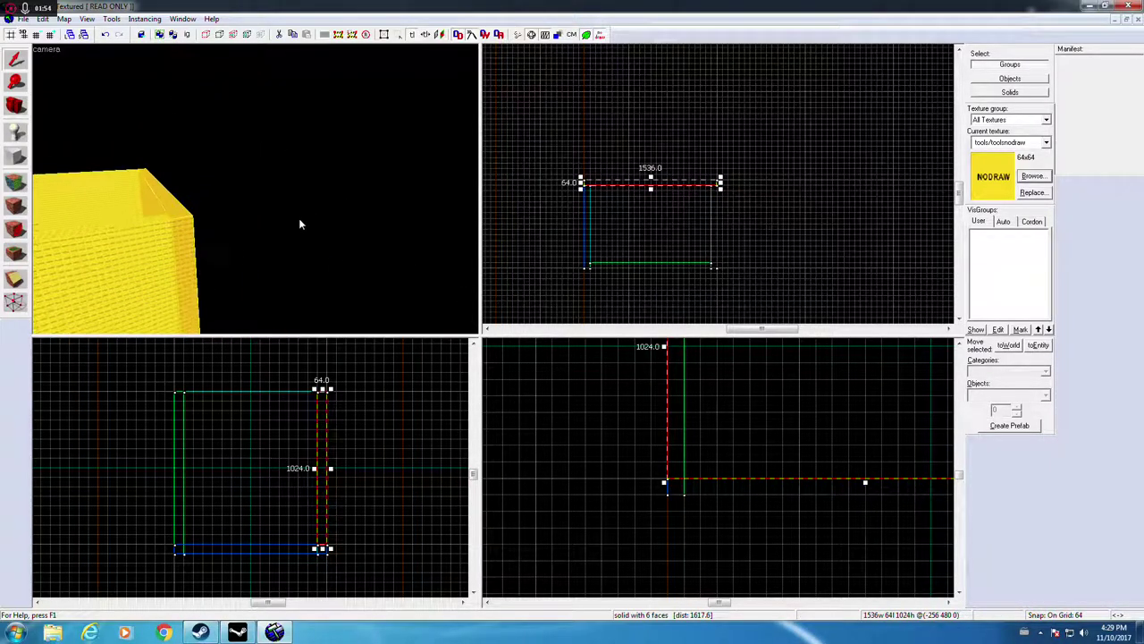
# Step: Shorten the west and south walls to 1024 units high by raising their bottom edges onto the floor
pyautogui.press('Left')
pyautogui.click(270, 180)
pyautogui.moveTo(676, 498); pyautogui.dragTo(676, 485)
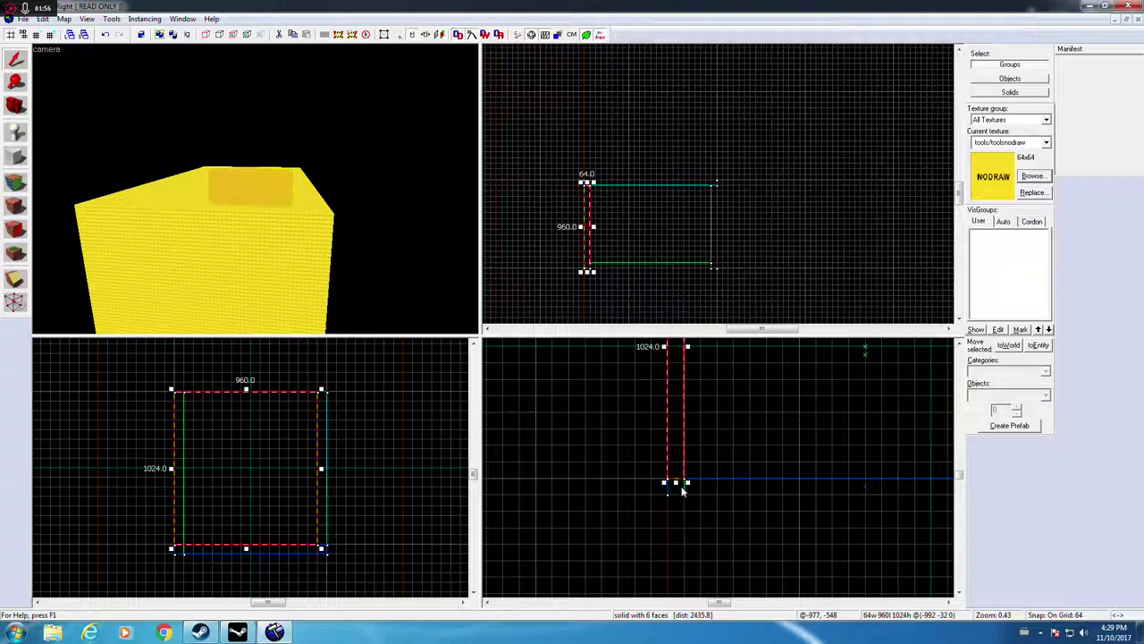
pyautogui.press('Left')
pyautogui.click(311, 178)
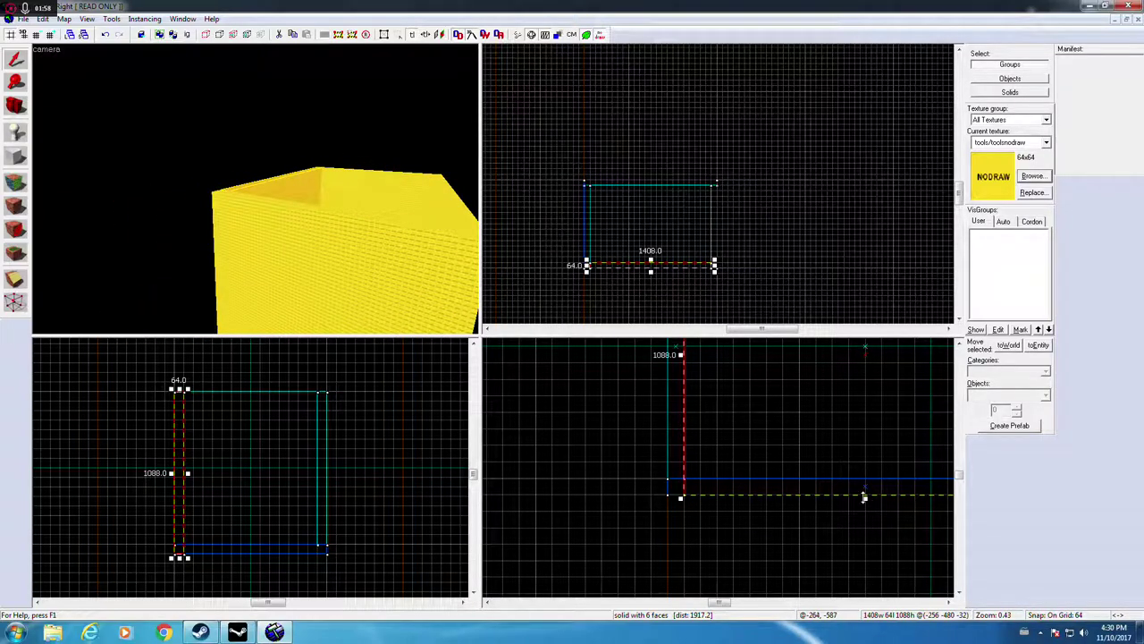
pyautogui.moveTo(863, 497); pyautogui.dragTo(864, 484)
pyautogui.press('Escape')
pyautogui.press('Right')
pyautogui.press('Down')
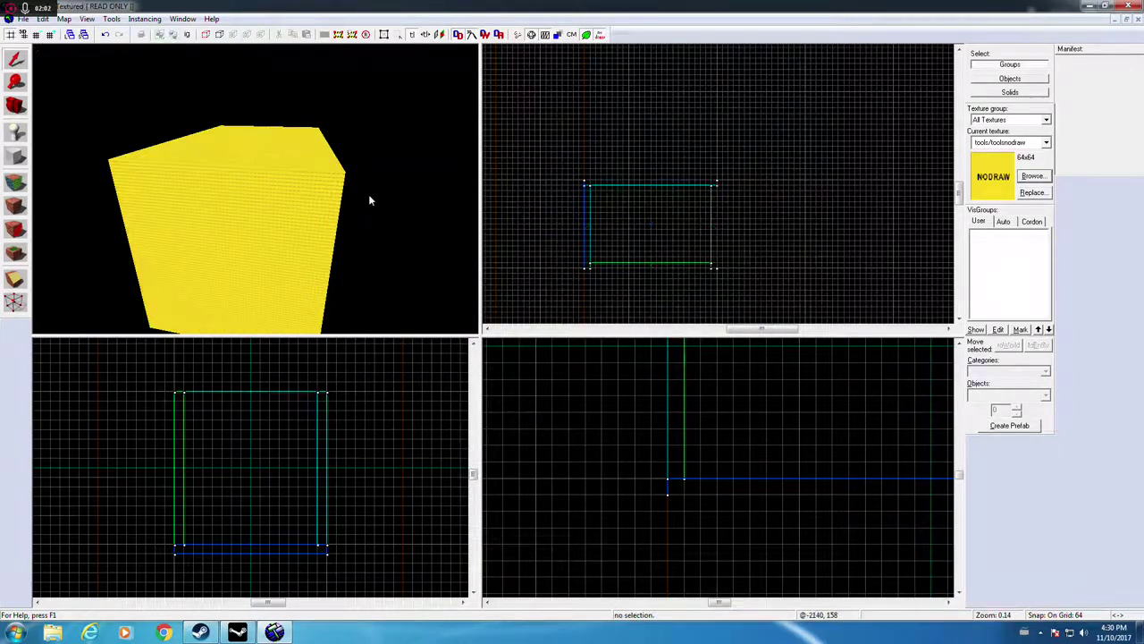
# Step: Place an info_player_terrorist entity on the floor inside the room
pyautogui.press('w')
pyautogui.click(16, 132)
pyautogui.click(248, 223)
pyautogui.scroll(3, 279, 295)
pyautogui.scroll(-5, 278, 288)
pyautogui.scroll(4, 291, 296)
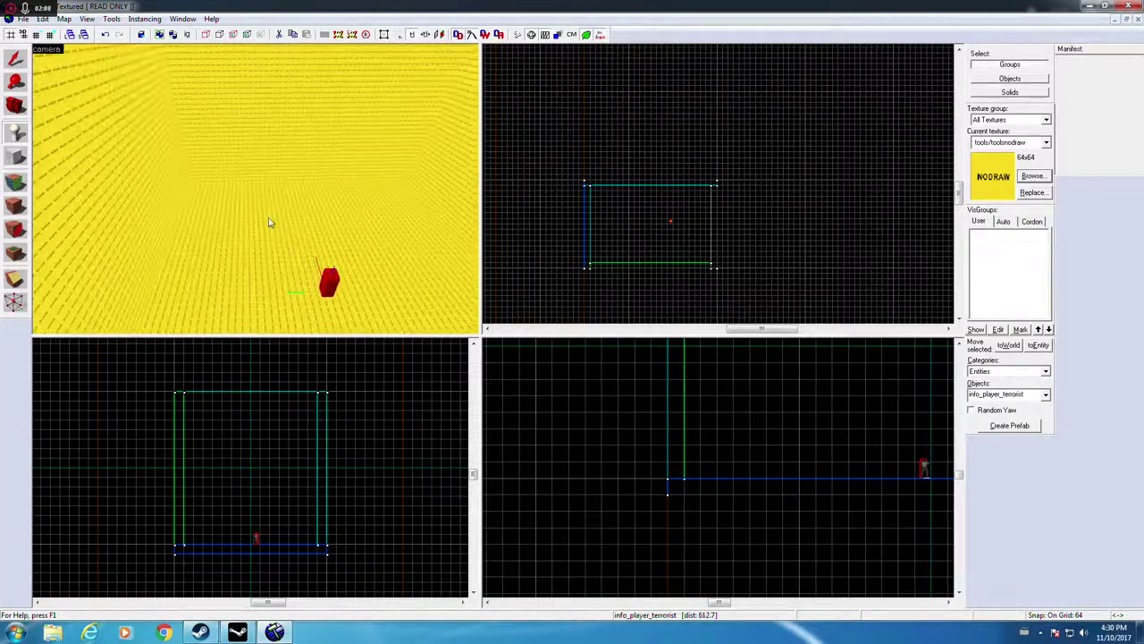
# Step: Lower the top edges of the north and south walls to make them 512 units high
pyautogui.click(19, 61)
pyautogui.scroll(-6, 773, 425)
pyautogui.click(741, 387)
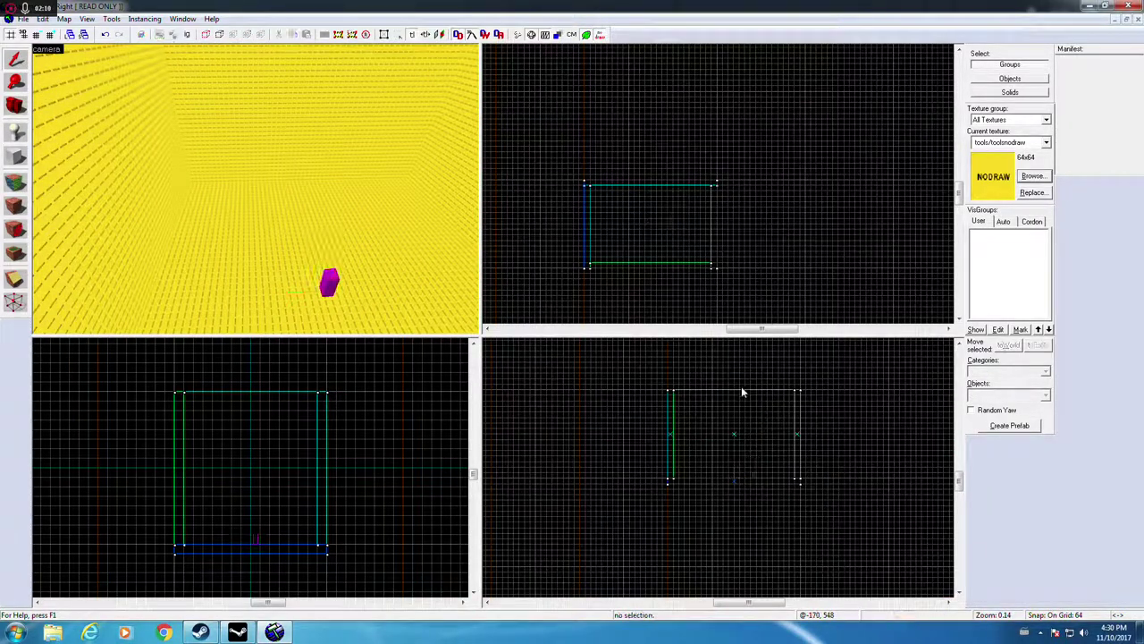
pyautogui.scroll(2, 741, 387)
pyautogui.click(741, 389)
pyautogui.moveTo(732, 385); pyautogui.dragTo(740, 451)
pyautogui.click(733, 388)
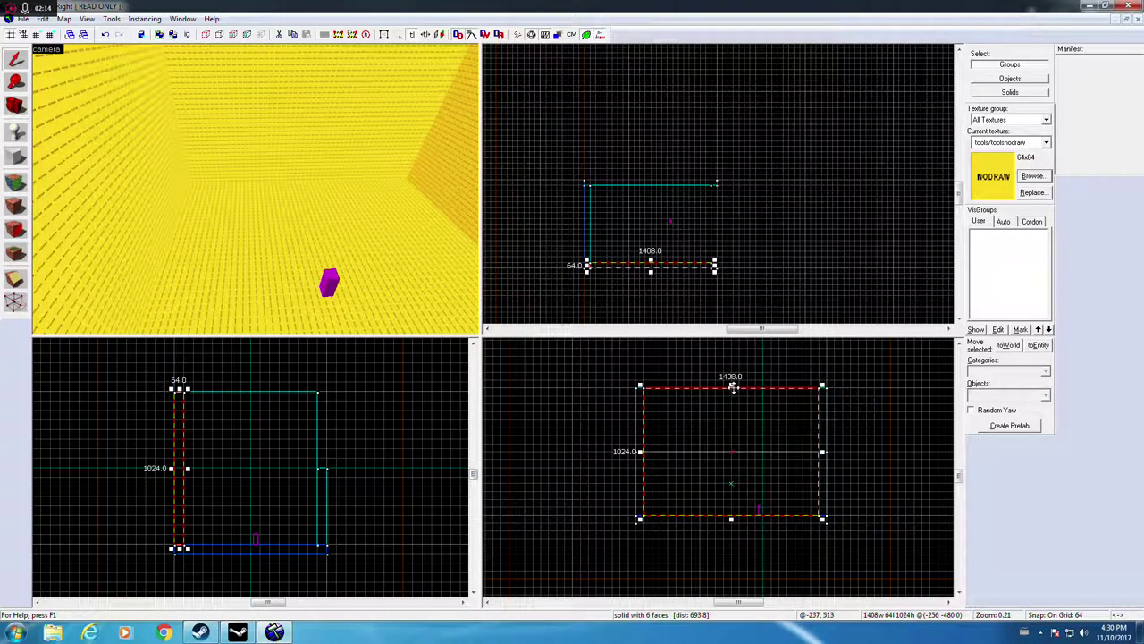
pyautogui.moveTo(732, 386); pyautogui.dragTo(736, 451)
# Step: Lower the top edges of the east and west walls to make them 512 units high, then clear the selection
pyautogui.click(401, 130)
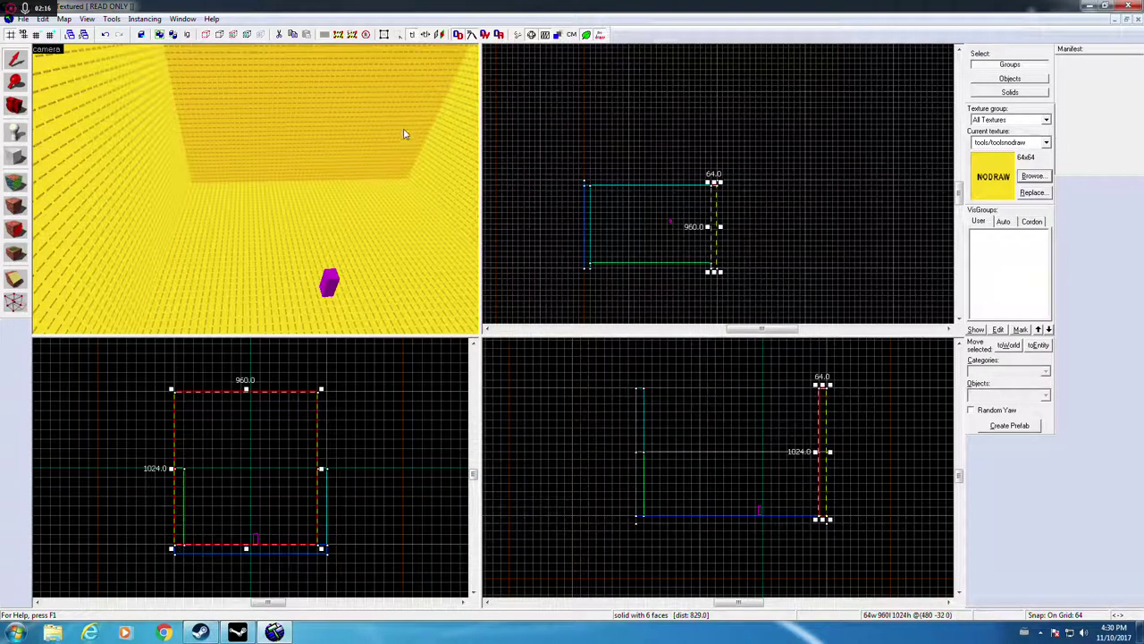
pyautogui.moveTo(823, 385); pyautogui.dragTo(824, 450)
pyautogui.press('Left')
pyautogui.click(758, 390)
pyautogui.moveTo(756, 384); pyautogui.dragTo(756, 445)
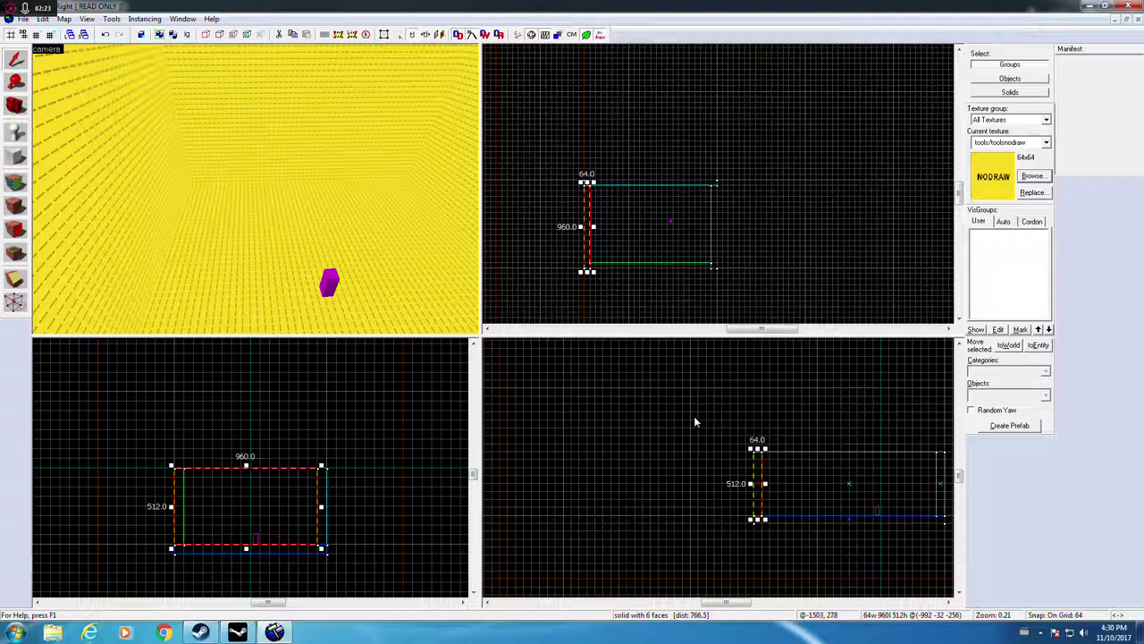
pyautogui.press('Escape')
pyautogui.moveTo(317, 231); pyautogui.dragTo(315, 233)
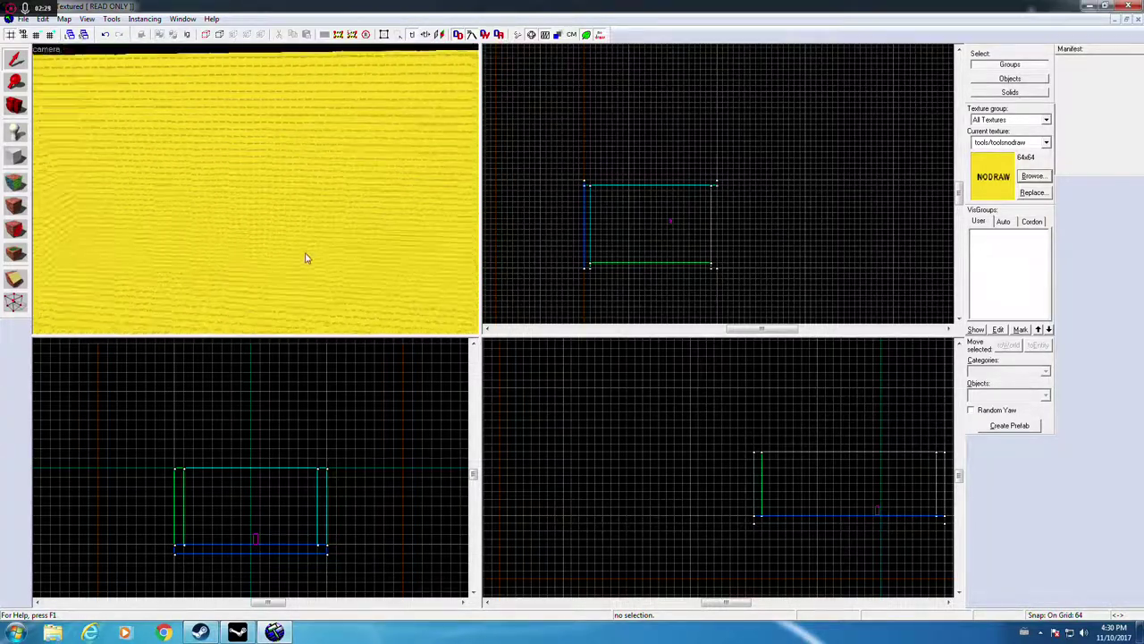
pyautogui.press('z')
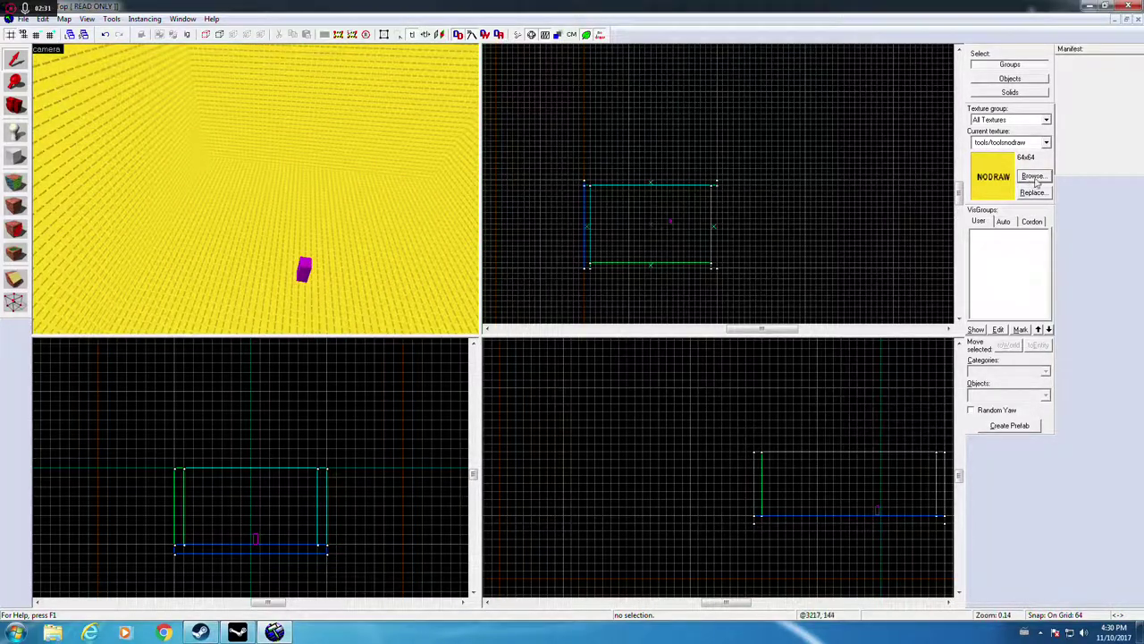
pyautogui.click(1033, 176)
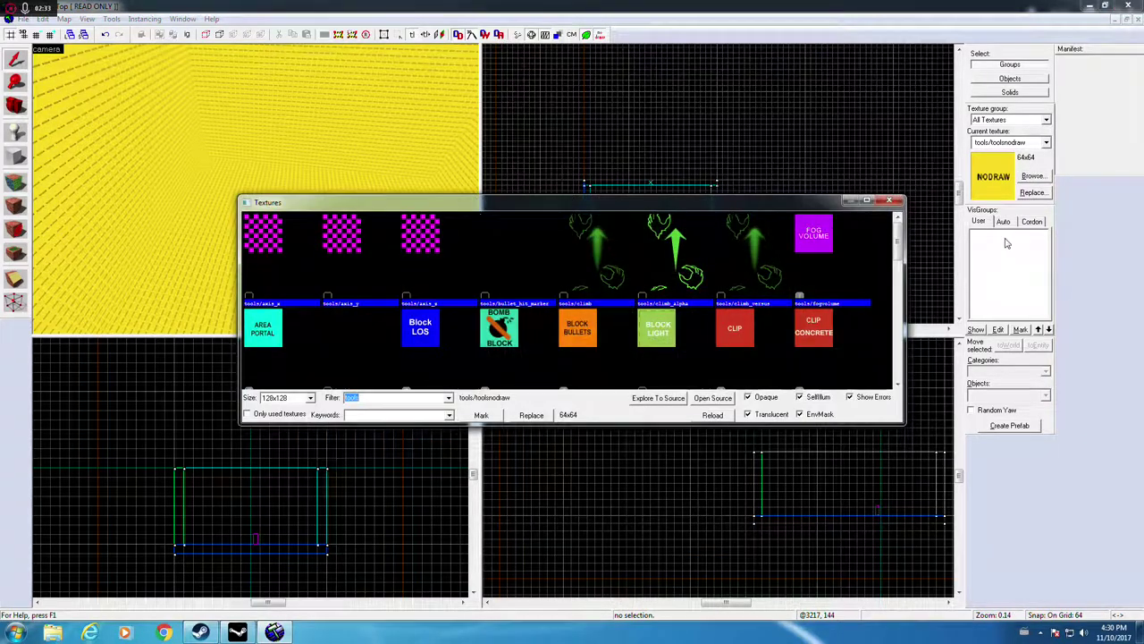
pyautogui.click(890, 201)
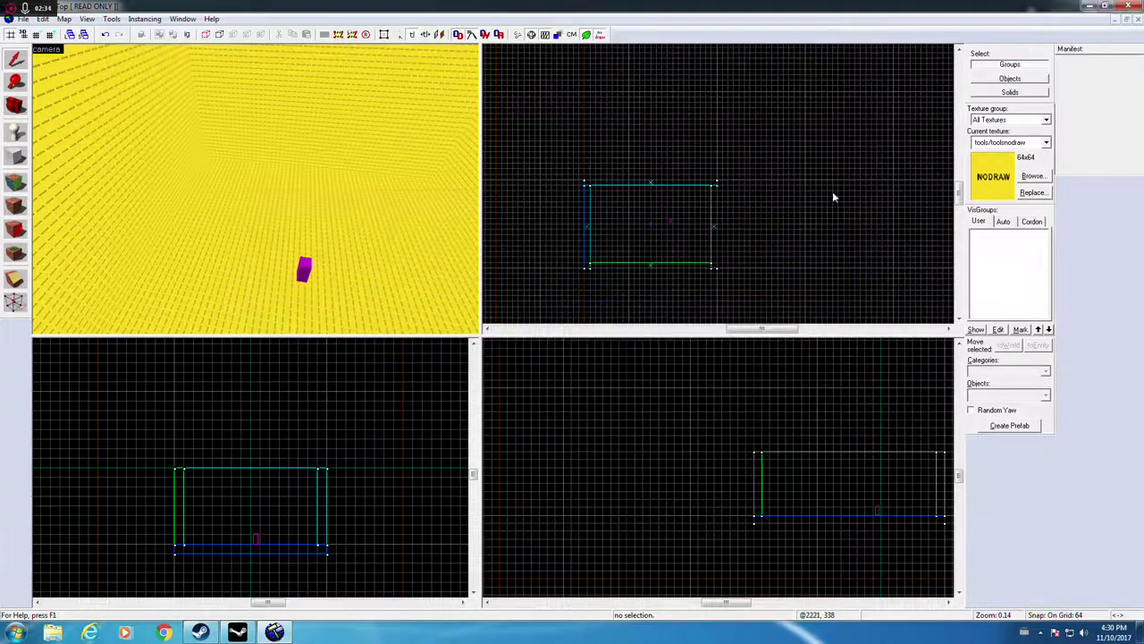
pyautogui.click(341, 233)
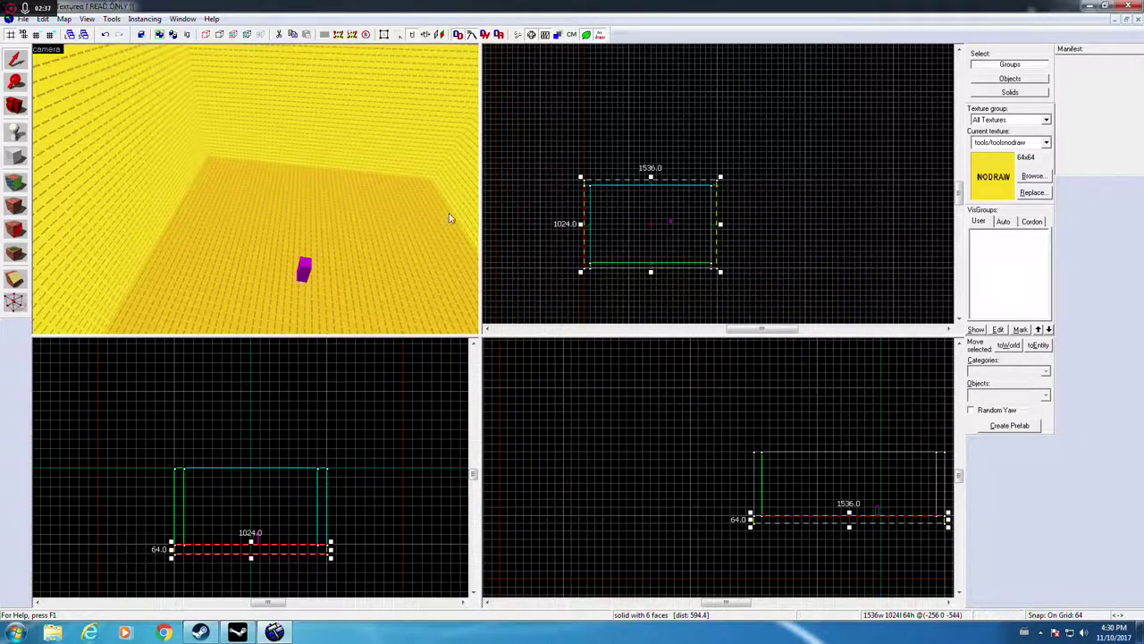
pyautogui.press('Escape')
pyautogui.click(282, 241)
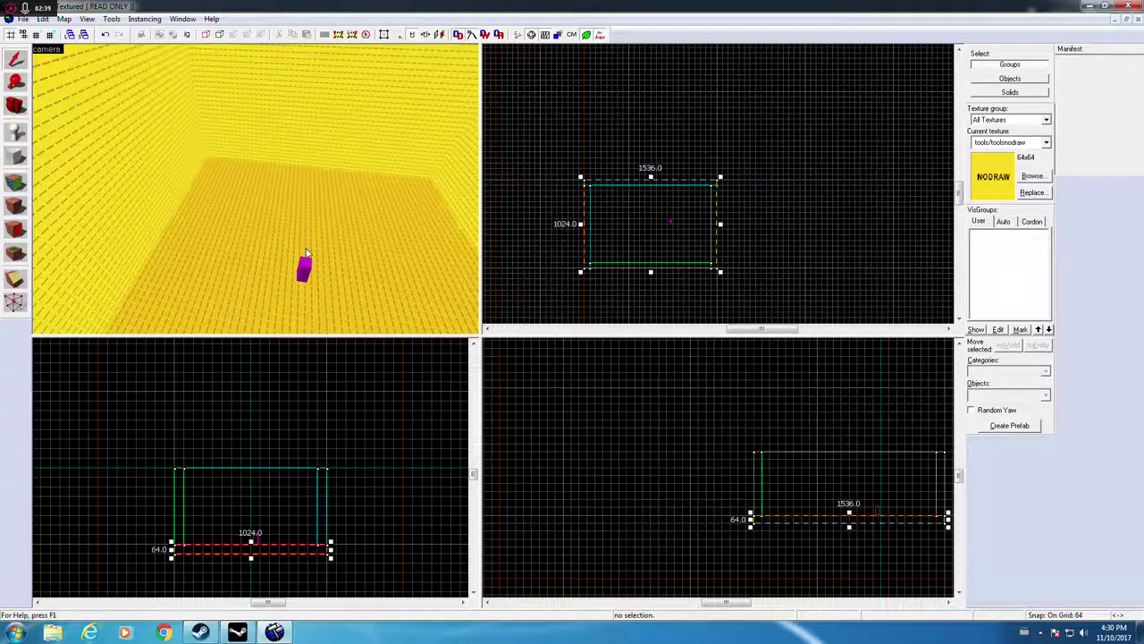
# Step: Create a 1408 × 384 × 64 nodraw block spanning the room between the east and west walls, resting on the floor
pyautogui.click(17, 159)
pyautogui.click(564, 222)
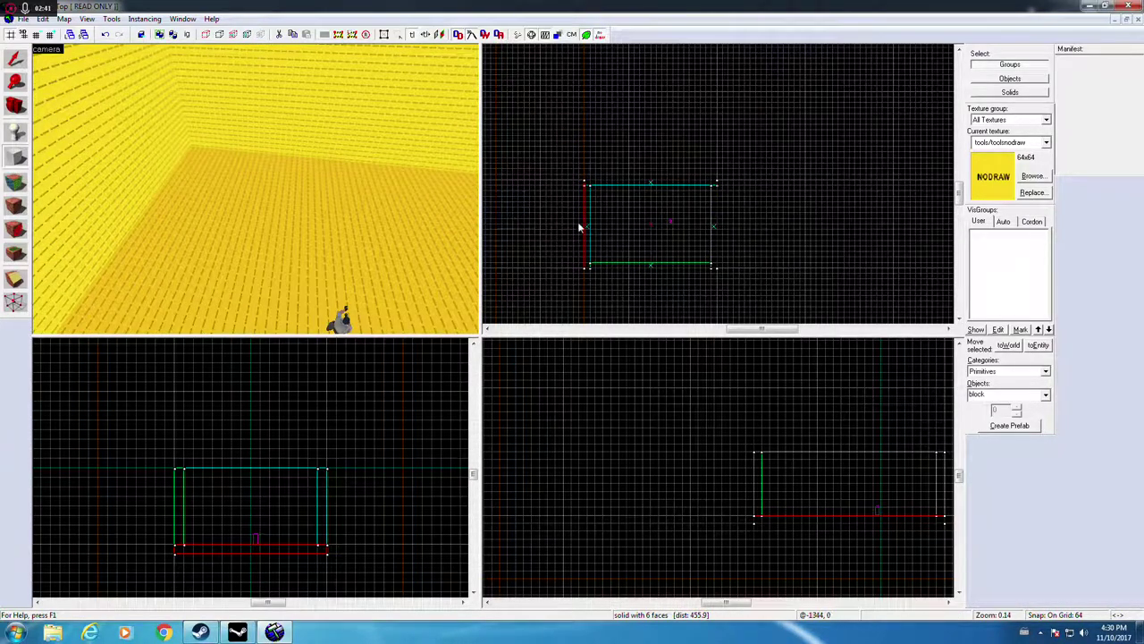
pyautogui.scroll(5, 623, 223)
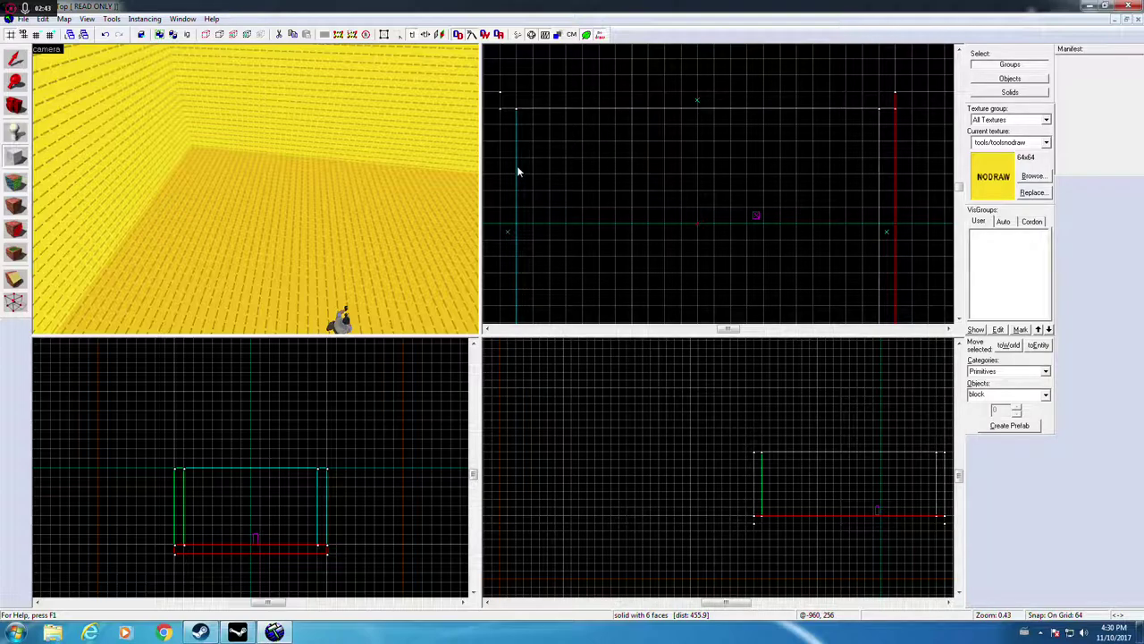
pyautogui.moveTo(518, 176); pyautogui.dragTo(881, 215)
pyautogui.press('Return')
pyautogui.click(15, 59)
pyautogui.scroll(4, 790, 523)
pyautogui.scroll(4, 789, 524)
pyautogui.moveTo(786, 532); pyautogui.dragTo(788, 507)
pyautogui.press('z')
pyautogui.press('z')
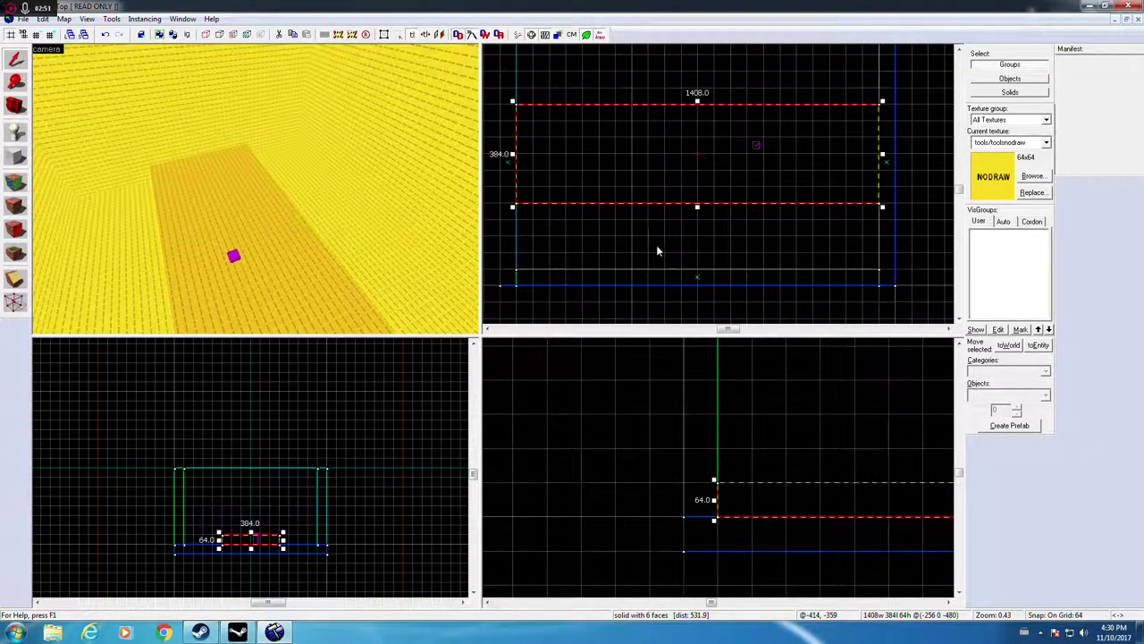
# Step: Refine the grid to 16 and lower the top of the new block to 32 units high
pyautogui.scroll(-2, 841, 520)
pyautogui.press('[')
pyautogui.press('[')
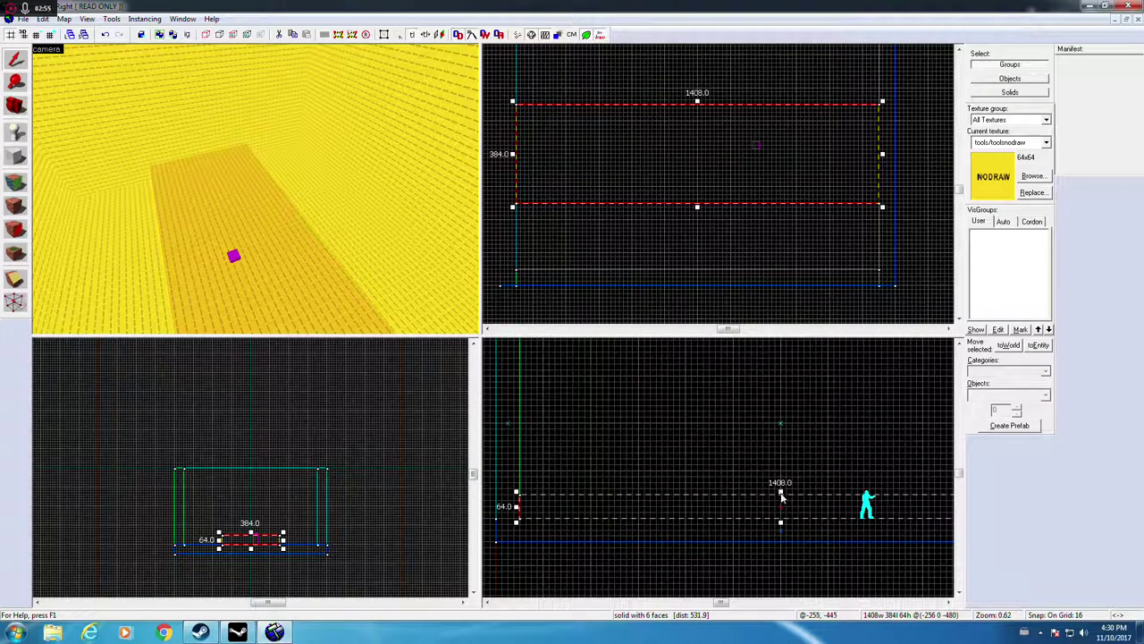
pyautogui.moveTo(781, 491); pyautogui.dragTo(780, 506)
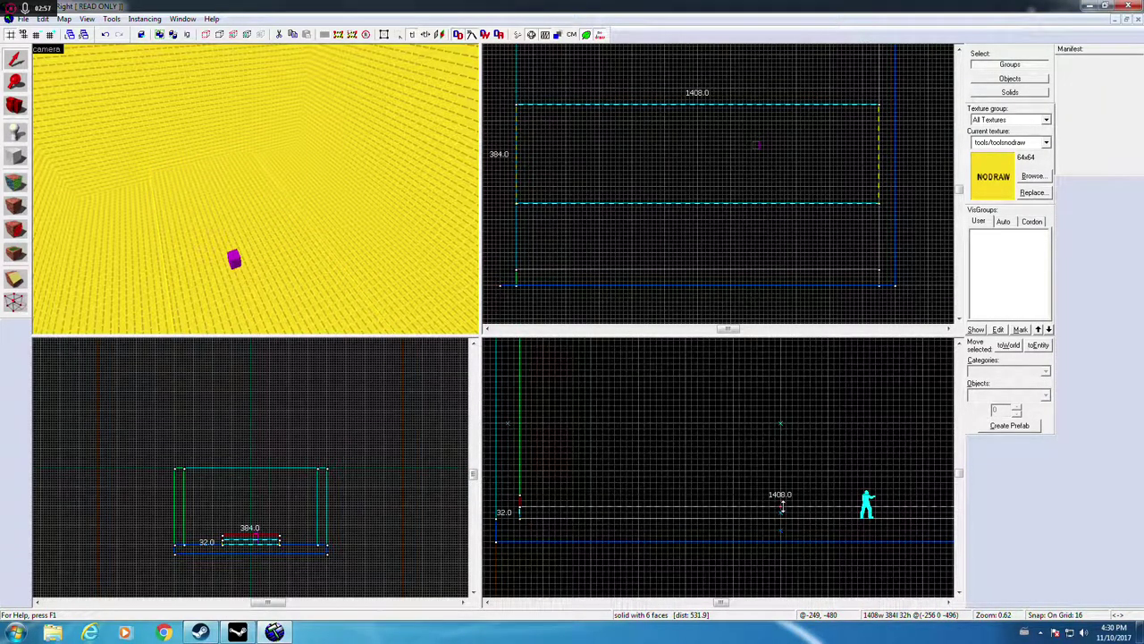
pyautogui.press('[')
pyautogui.press('[')
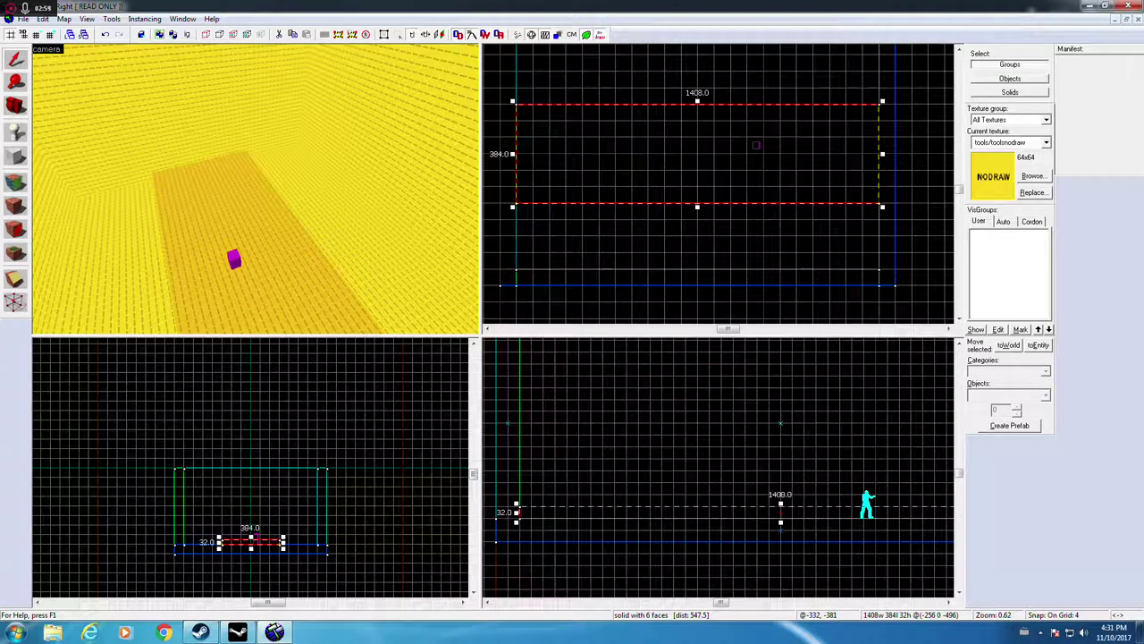
pyautogui.click(824, 139)
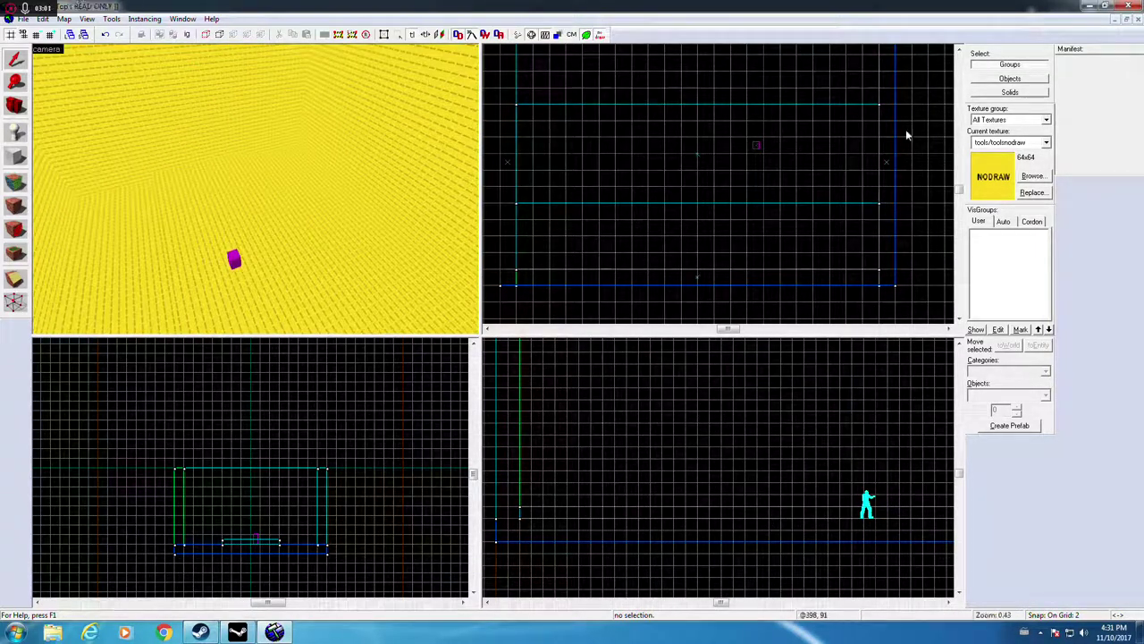
# Step: Filter the textures for road and apply concrete/urban_road_01a_cheap to the top face of the low block
pyautogui.click(1030, 176)
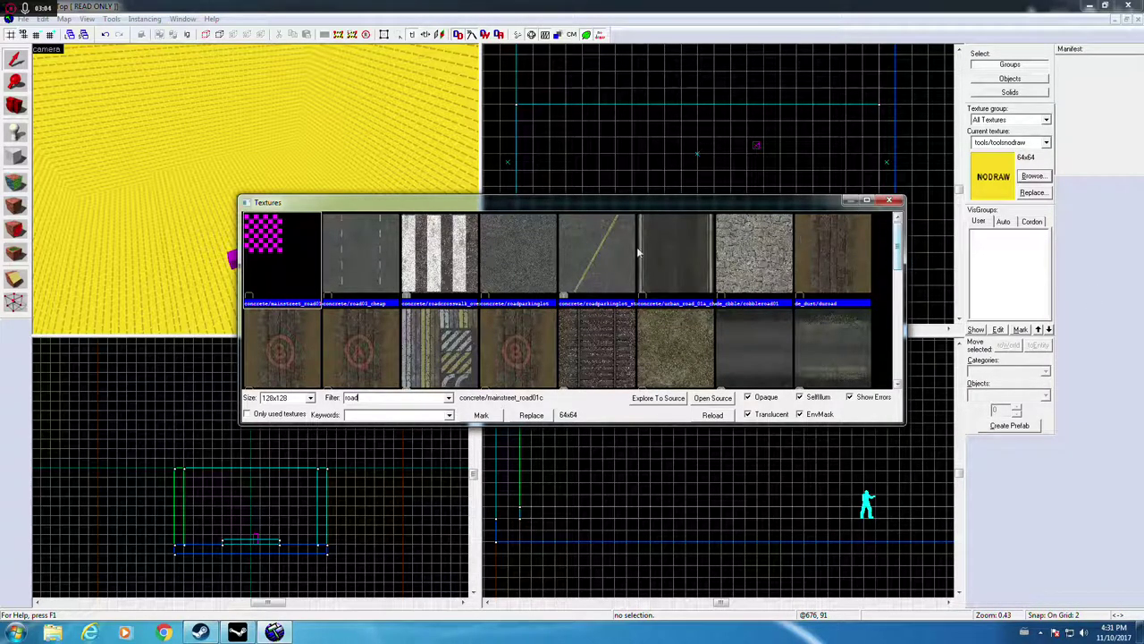
pyautogui.moveTo(902, 241)
pyautogui.mouseDown()
pyautogui.moveTo(908, 367)
pyautogui.moveTo(919, 179)
pyautogui.moveTo(923, 240)
pyautogui.mouseUp()
pyautogui.doubleClick(649, 286)
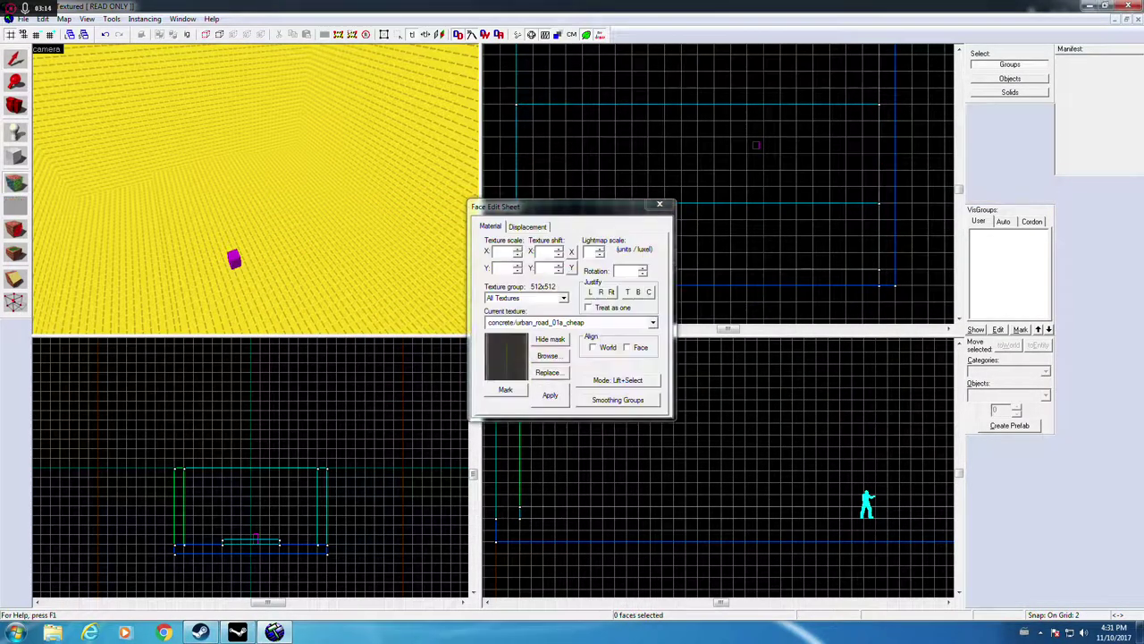
pyautogui.rightClick(250, 237)
pyautogui.press('Down')
# Step: Rotate the road texture on the block's top face to 90 degrees and close the face editor
pyautogui.click(255, 232)
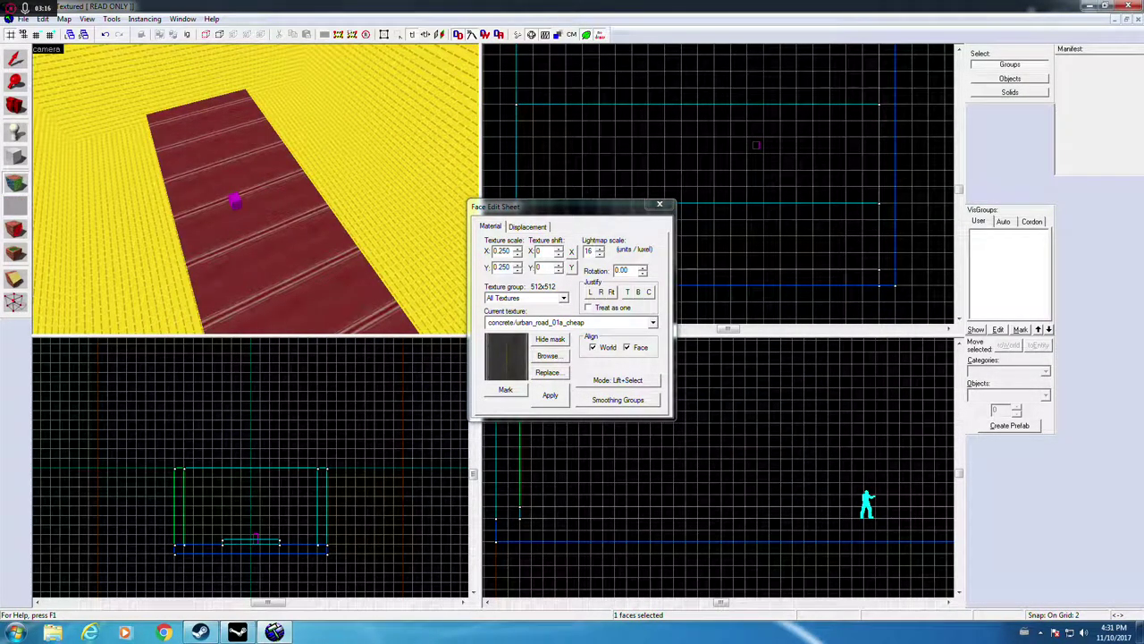
pyautogui.doubleClick(623, 270)
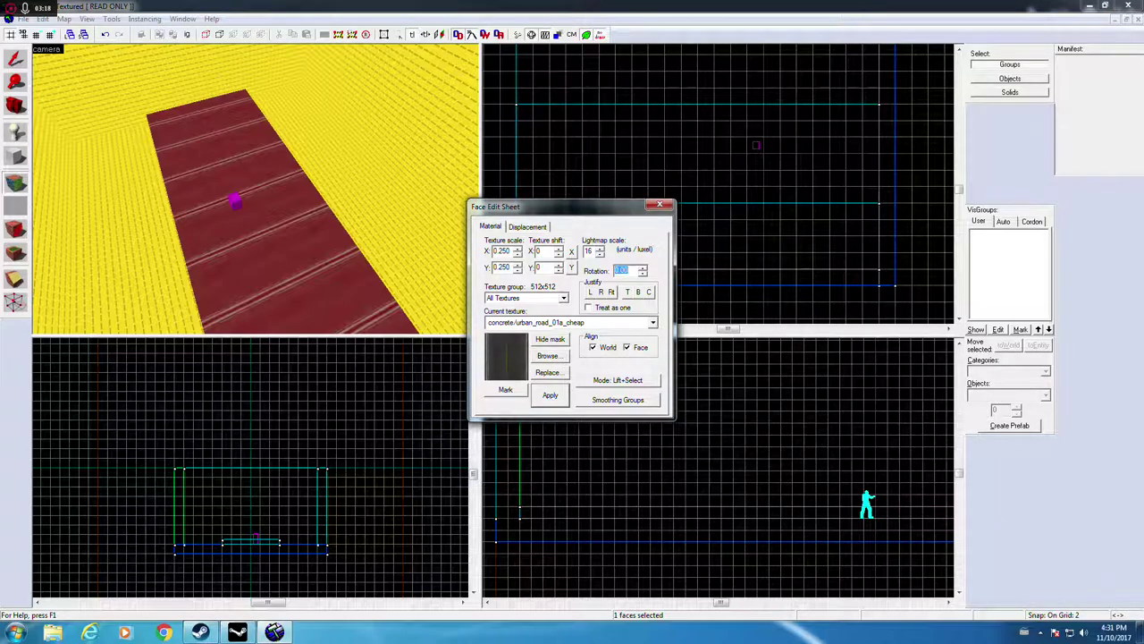
pyautogui.press('Return')
pyautogui.click(680, 204)
pyautogui.click(660, 205)
pyautogui.scroll(3, 277, 203)
pyautogui.scroll(4, 280, 210)
pyautogui.moveTo(281, 210); pyautogui.dragTo(279, 220, button='middle')
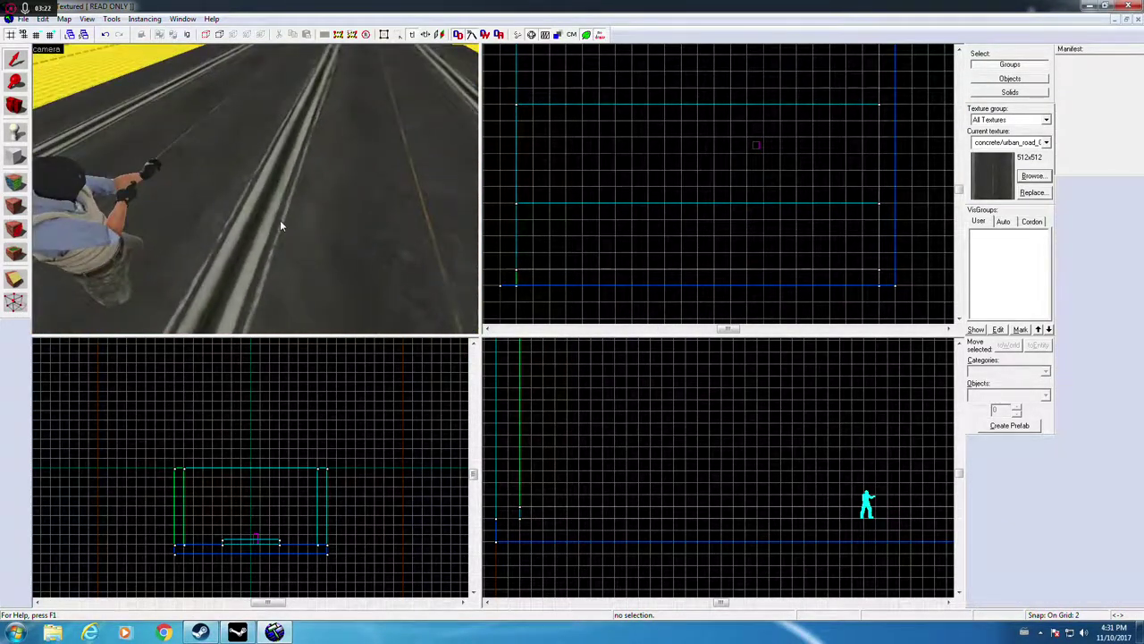
# Step: Narrow the road block from both long sides to 256 units wide
pyautogui.scroll(-5, 268, 220)
pyautogui.scroll(-3, 250, 229)
pyautogui.click(215, 224)
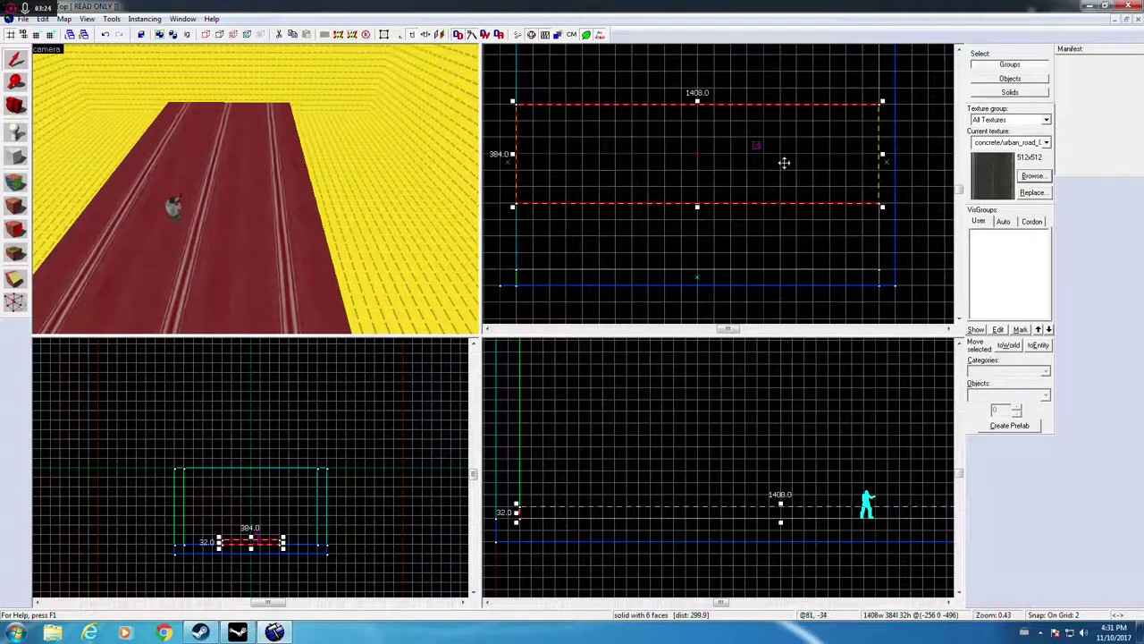
pyautogui.scroll(2, 702, 100)
pyautogui.scroll(-2, 694, 94)
pyautogui.moveTo(695, 94); pyautogui.dragTo(695, 118)
pyautogui.scroll(3, 695, 134)
pyautogui.scroll(-3, 693, 195)
pyautogui.moveTo(696, 181); pyautogui.dragTo(695, 180)
pyautogui.scroll(3, 693, 181)
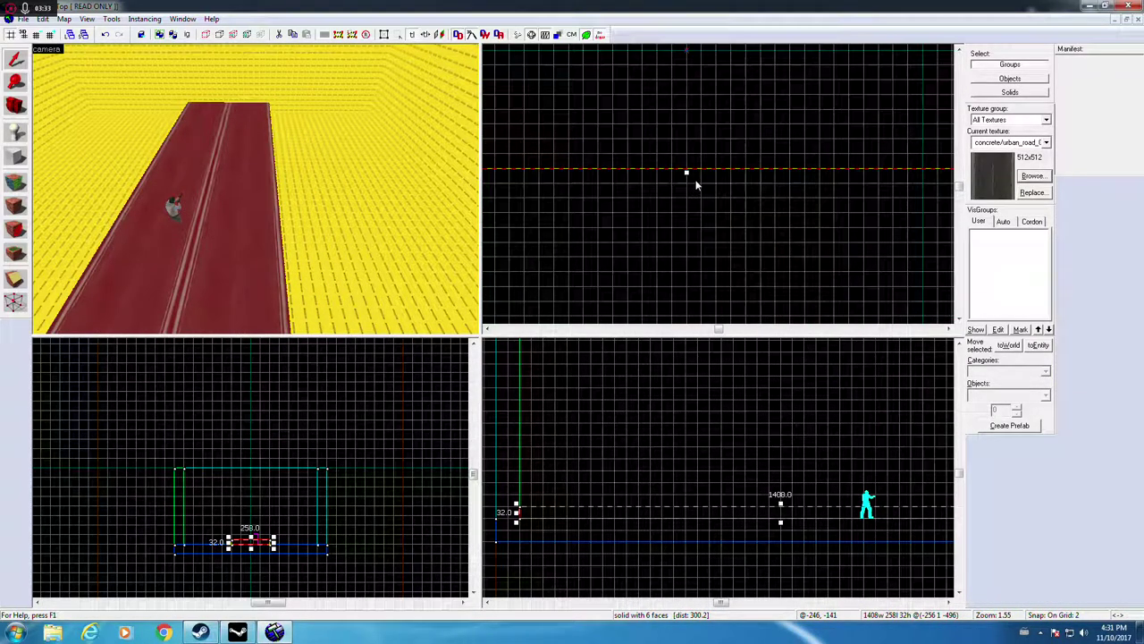
pyautogui.scroll(7, 693, 183)
pyautogui.moveTo(696, 229); pyautogui.dragTo(695, 233)
pyautogui.click(697, 219)
pyautogui.scroll(-3, 243, 190)
pyautogui.scroll(5, 203, 229)
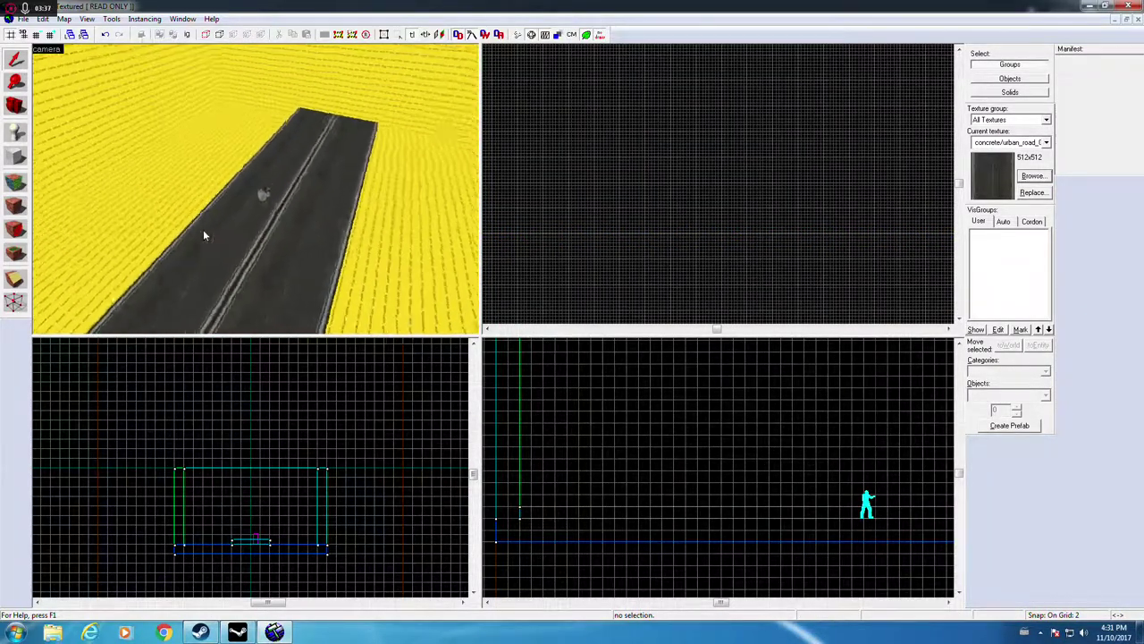
# Step: Fit the road texture to the narrowed block's top face and close the face editor
pyautogui.click(14, 181)
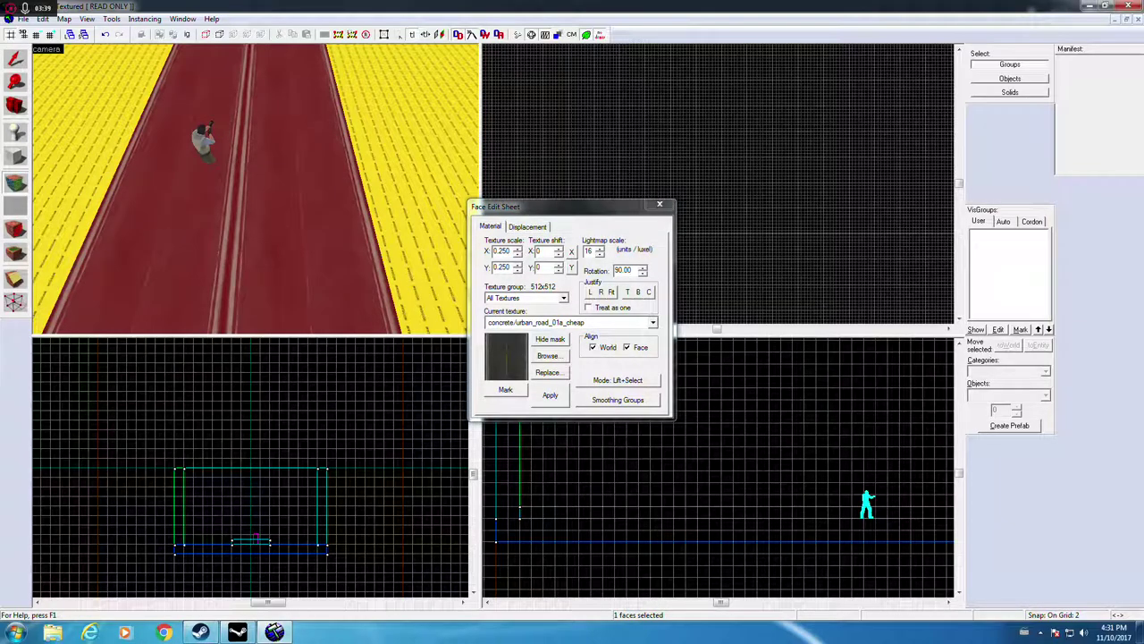
pyautogui.click(611, 293)
pyautogui.scroll(-3, 429, 268)
pyautogui.click(660, 205)
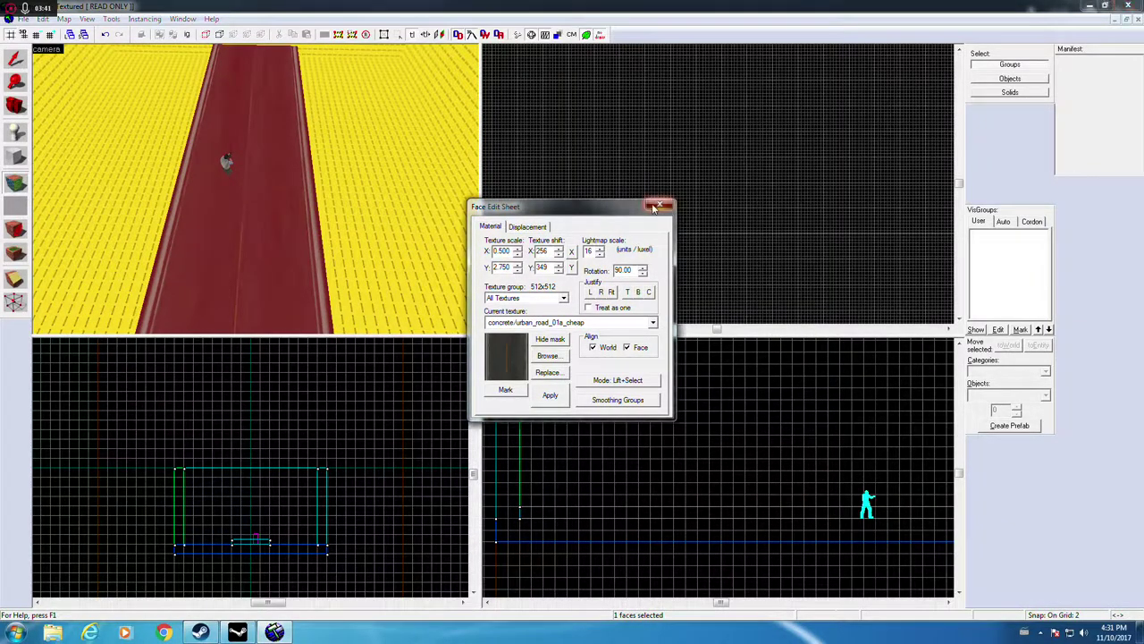
pyautogui.scroll(4, 265, 223)
pyautogui.scroll(-5, 269, 232)
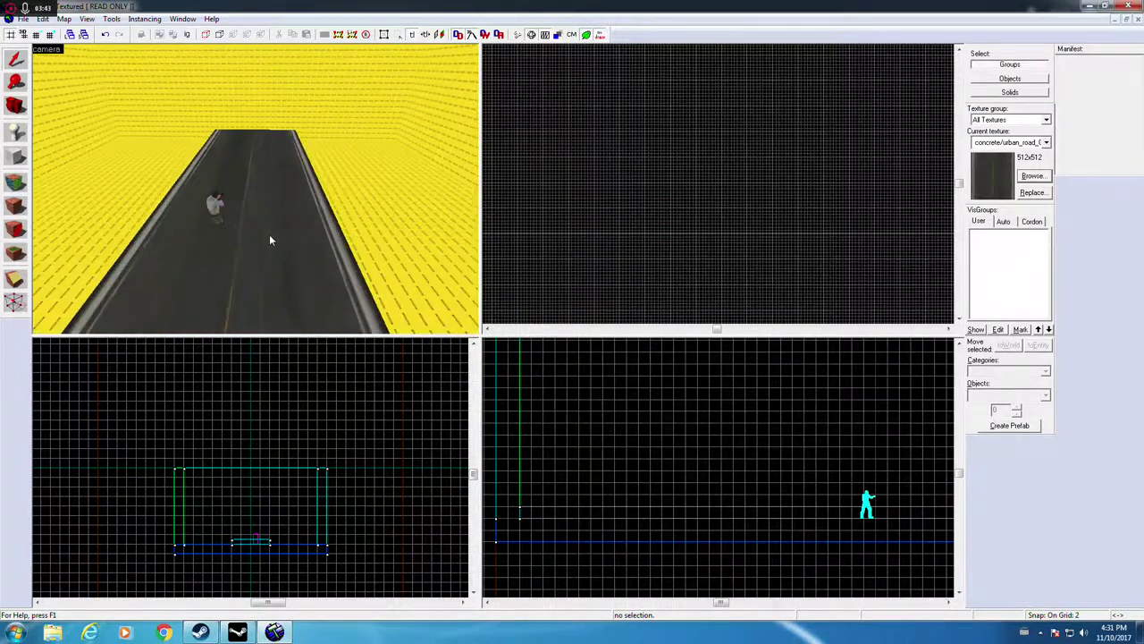
pyautogui.scroll(1, 269, 234)
# Step: Try the concrete/road03_cheap texture on the top face of the road block
pyautogui.click(1032, 176)
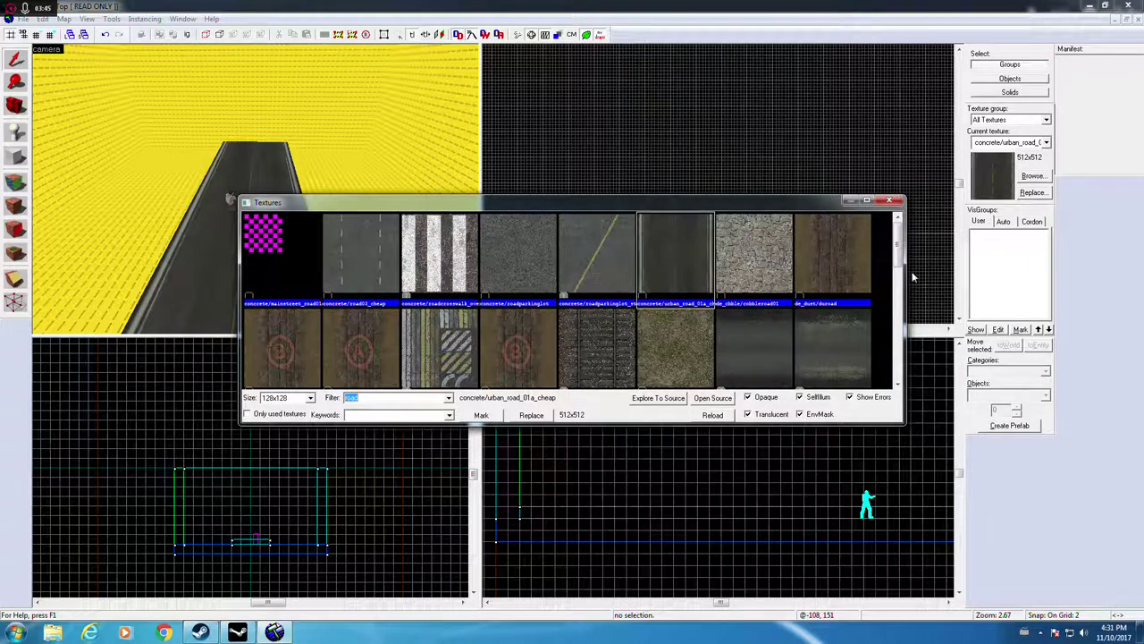
pyautogui.click(394, 252)
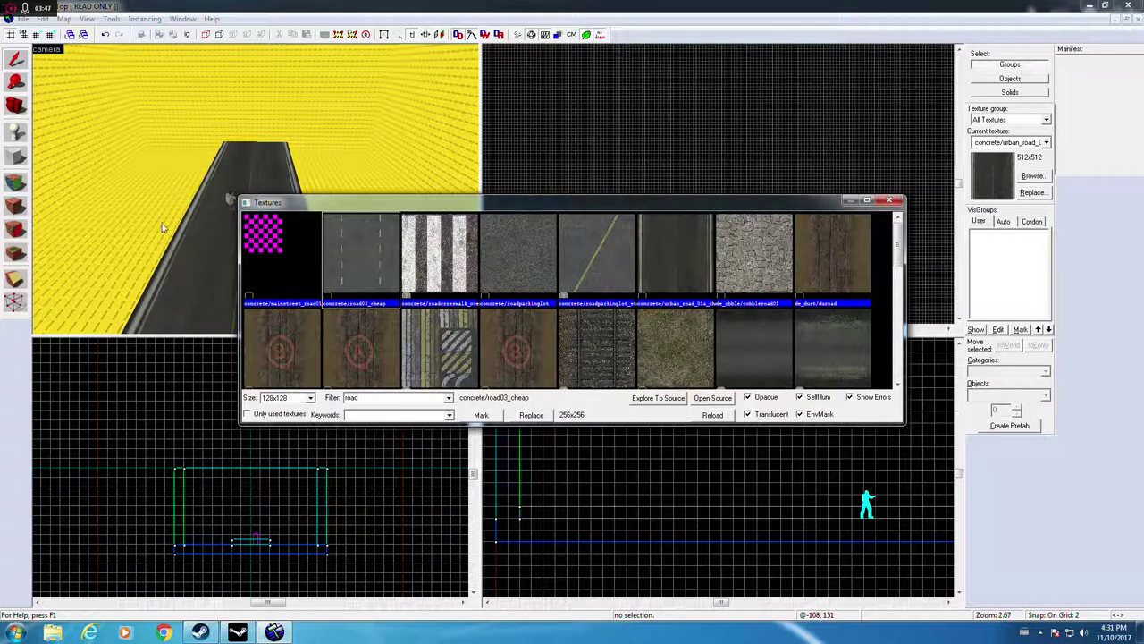
pyautogui.doubleClick(377, 252)
pyautogui.hotkey('shift', 'a')
pyautogui.rightClick(259, 234)
pyautogui.press('z')
pyautogui.press('w')
pyautogui.scroll(-6, 255, 188)
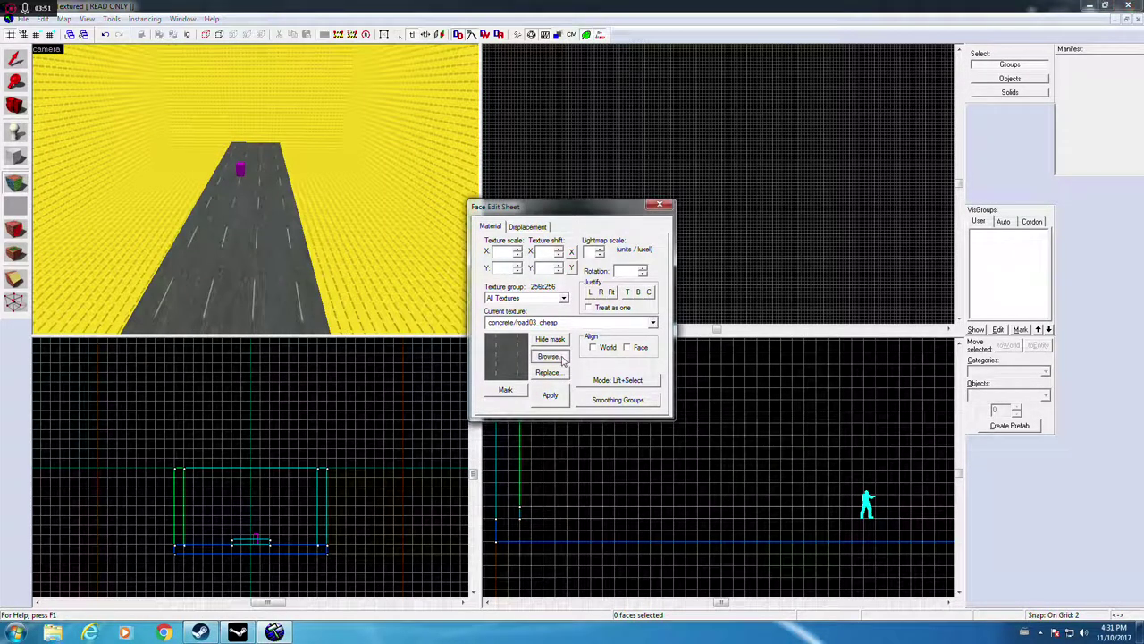
# Step: Find the concrete/highway_02 texture and apply it to the top face of the road block
pyautogui.click(549, 354)
pyautogui.moveTo(898, 253); pyautogui.dragTo(897, 322)
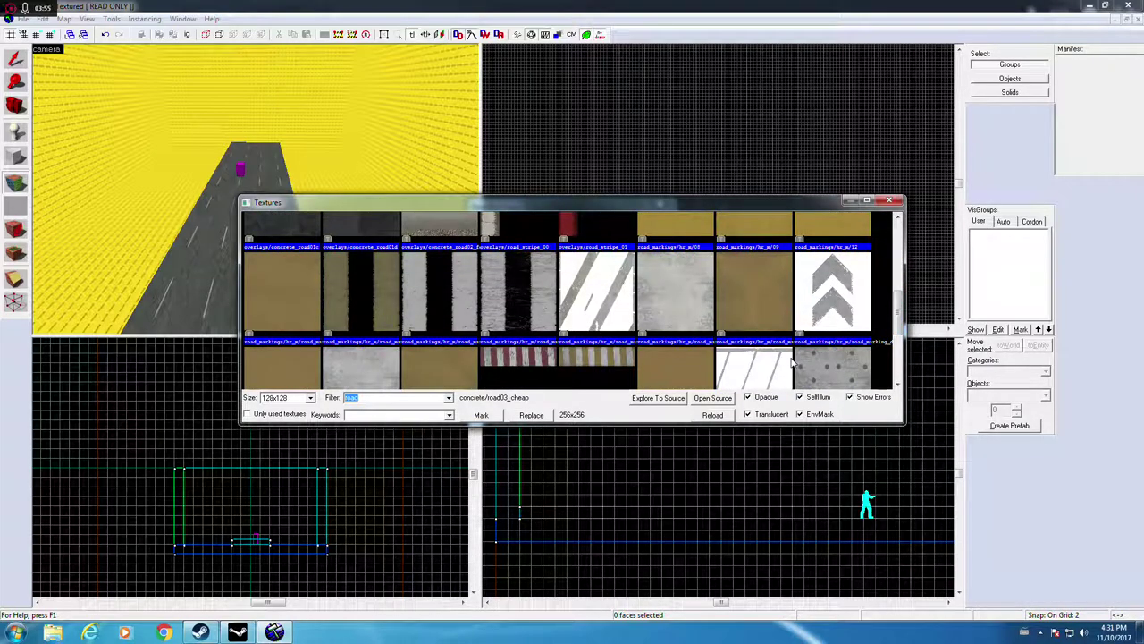
pyautogui.moveTo(900, 240)
pyautogui.mouseDown()
pyautogui.moveTo(903, 364)
pyautogui.moveTo(899, 242)
pyautogui.mouseUp()
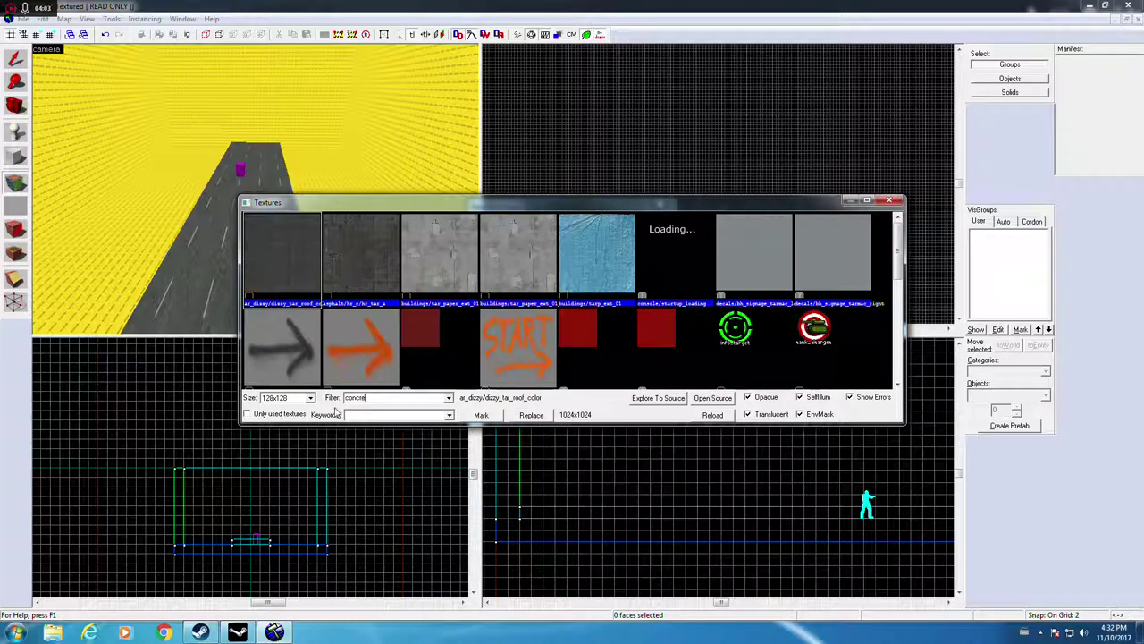
pyautogui.moveTo(897, 232); pyautogui.dragTo(900, 276)
pyautogui.doubleClick(282, 304)
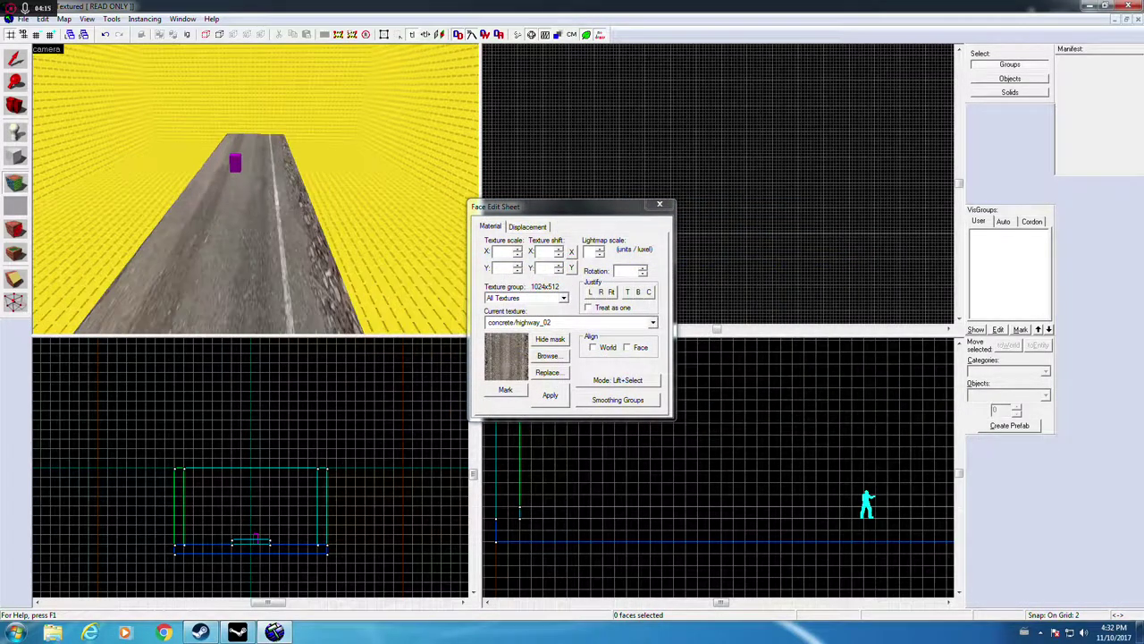
# Step: Fit the concrete/highway_02 texture to the road block's top face and close the face editor
pyautogui.click(268, 241)
pyautogui.click(612, 292)
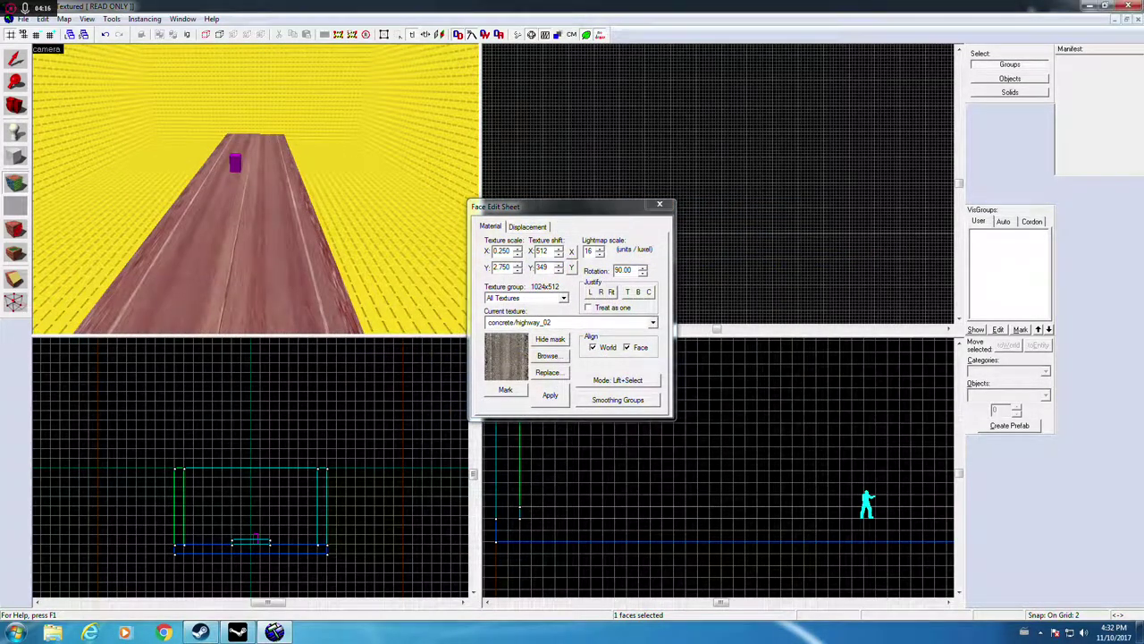
pyautogui.scroll(-1, 255, 237)
pyautogui.click(255, 237)
pyautogui.scroll(-1, 255, 237)
pyautogui.scroll(1, 255, 237)
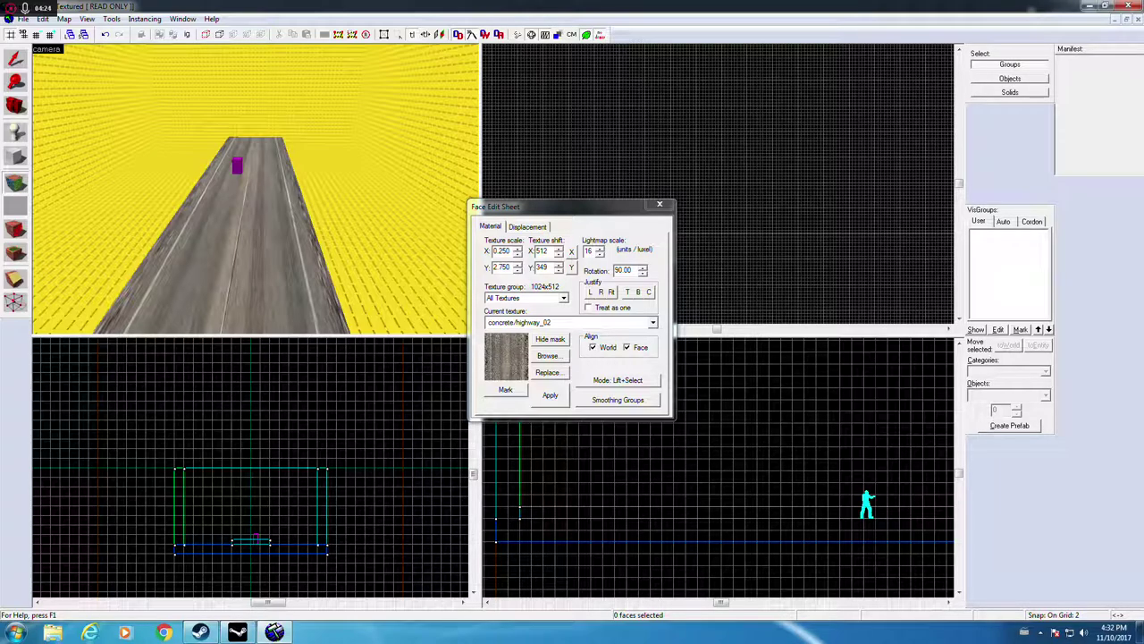
pyautogui.click(659, 204)
# Step: Filter the textures by "road" and try concrete/roadparkinglot on the road block's top face
pyautogui.click(1032, 175)
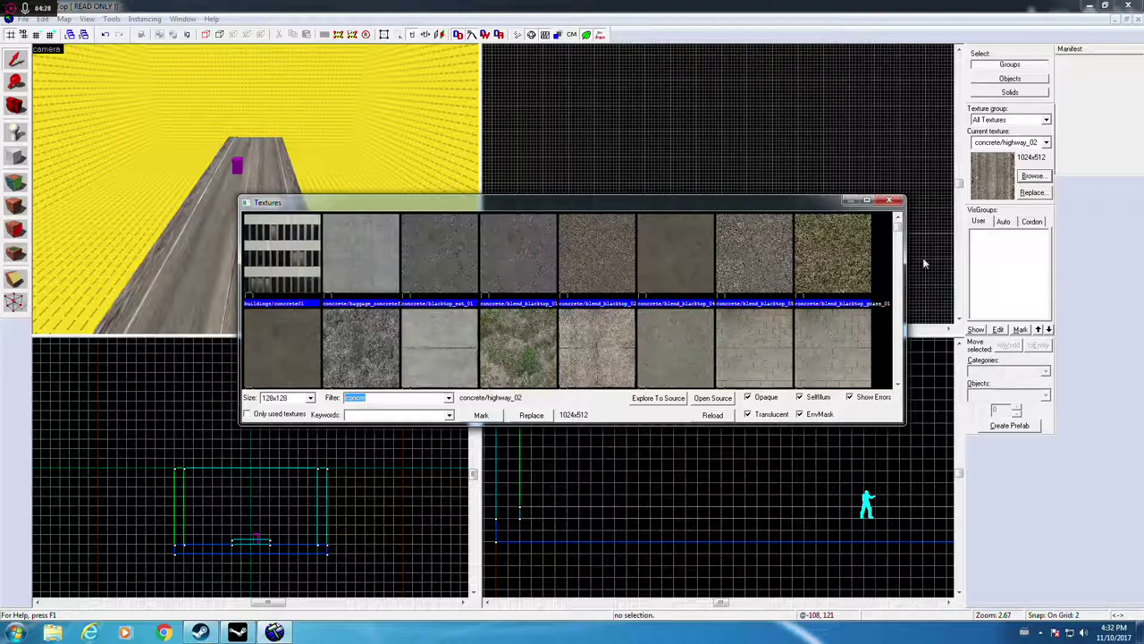
pyautogui.moveTo(899, 218); pyautogui.dragTo(911, 338)
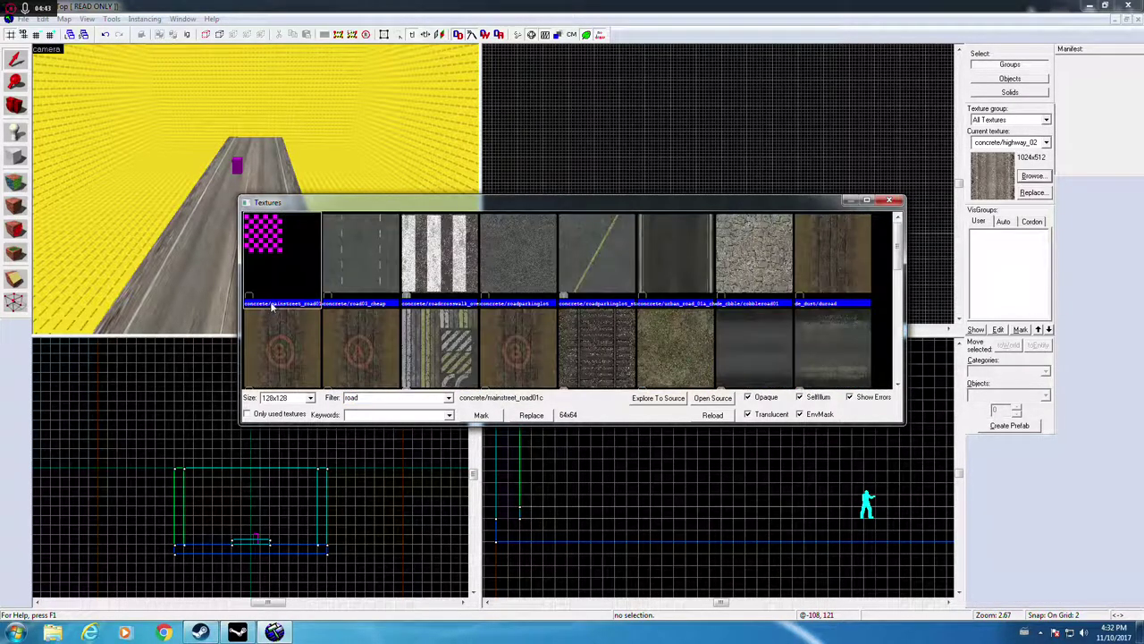
pyautogui.doubleClick(519, 277)
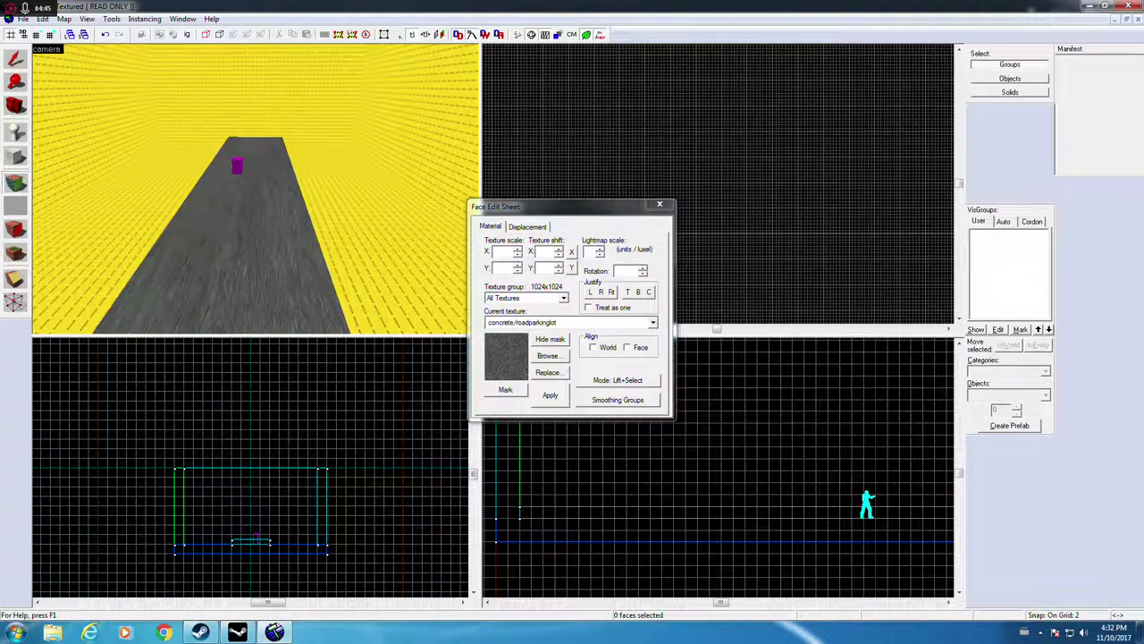
pyautogui.click(660, 205)
# Step: Lift the tools/toolsnodraw texture from the floor and apply it to the road block's top face
pyautogui.click(244, 210)
pyautogui.click(557, 181)
pyautogui.click(15, 182)
pyautogui.click(134, 237)
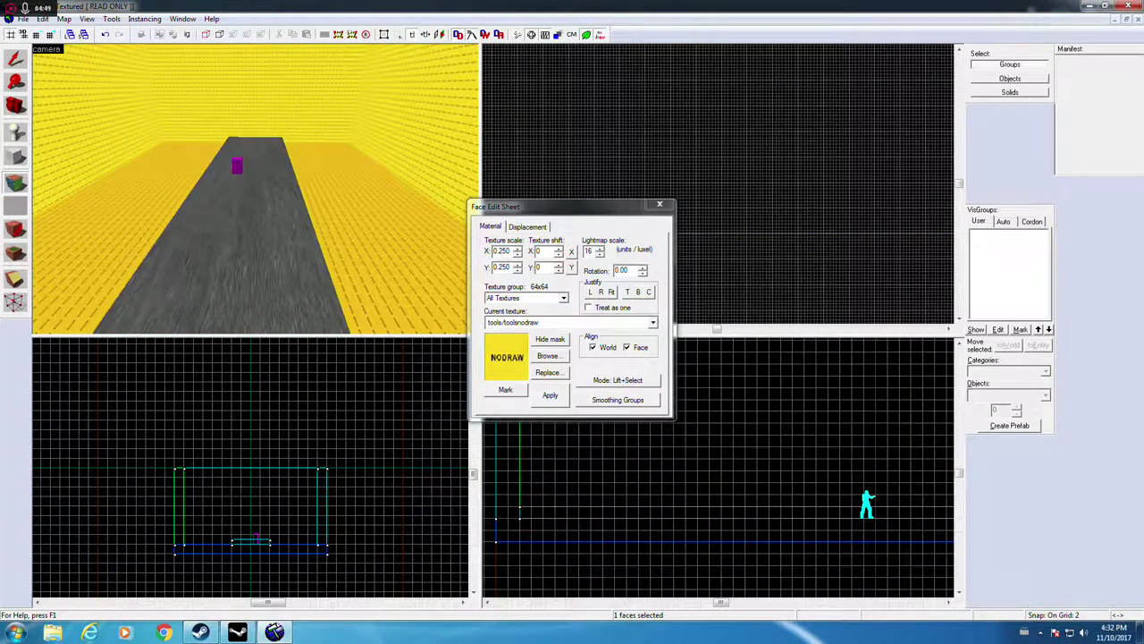
pyautogui.rightClick(237, 232)
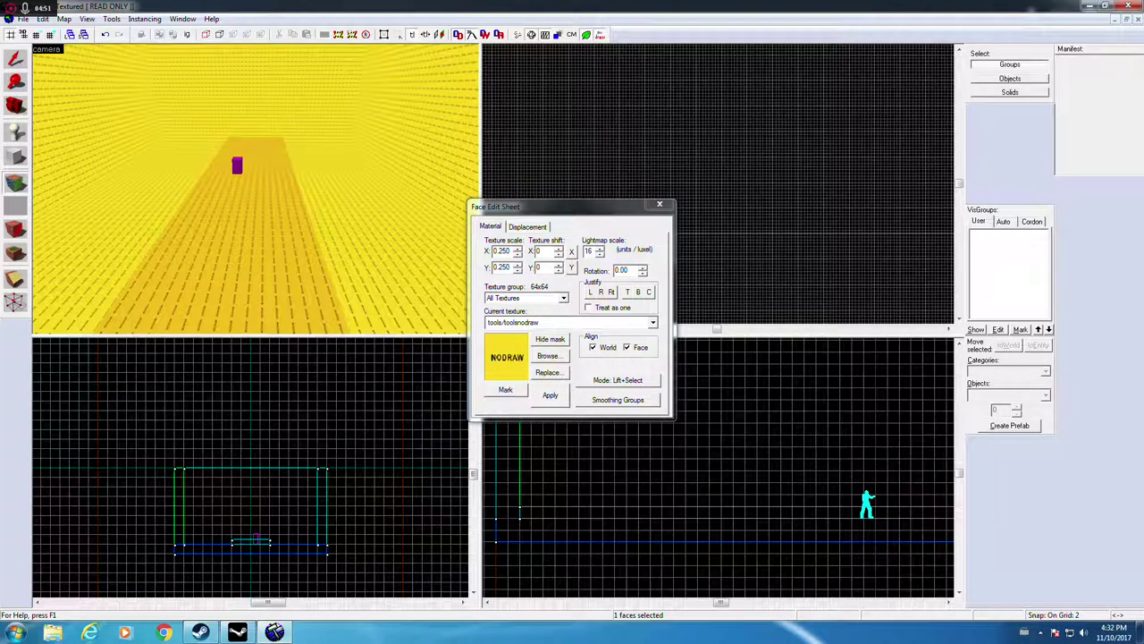
# Step: Reapply the concrete/roadparkinglot texture to the top face of the road block and inspect it up close
pyautogui.click(548, 356)
pyautogui.doubleClick(519, 255)
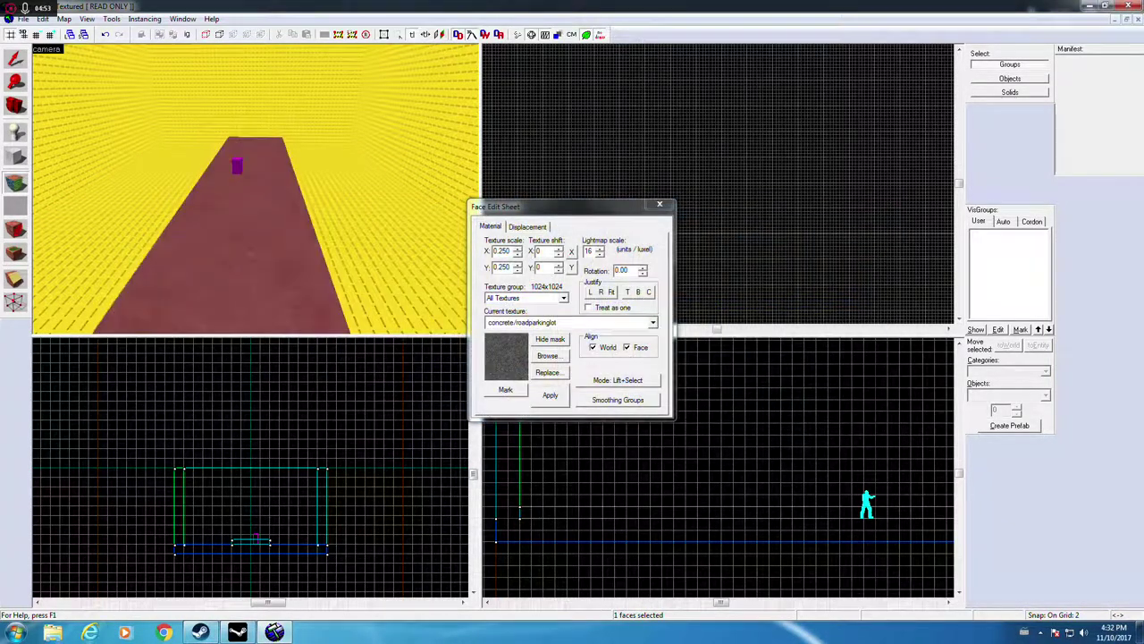
pyautogui.press('Escape')
pyautogui.press('z')
pyautogui.press('s')
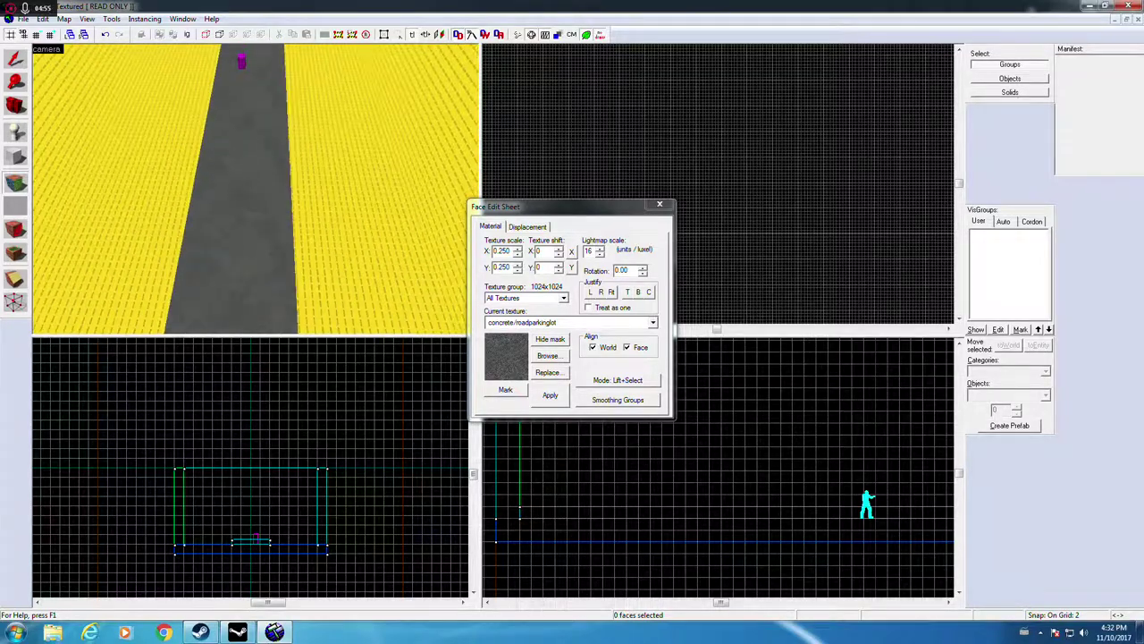
pyautogui.press('w')
pyautogui.press('z')
# Step: Apply the concrete/urban_road_01a_cheap texture to the top face of the road block
pyautogui.click(550, 356)
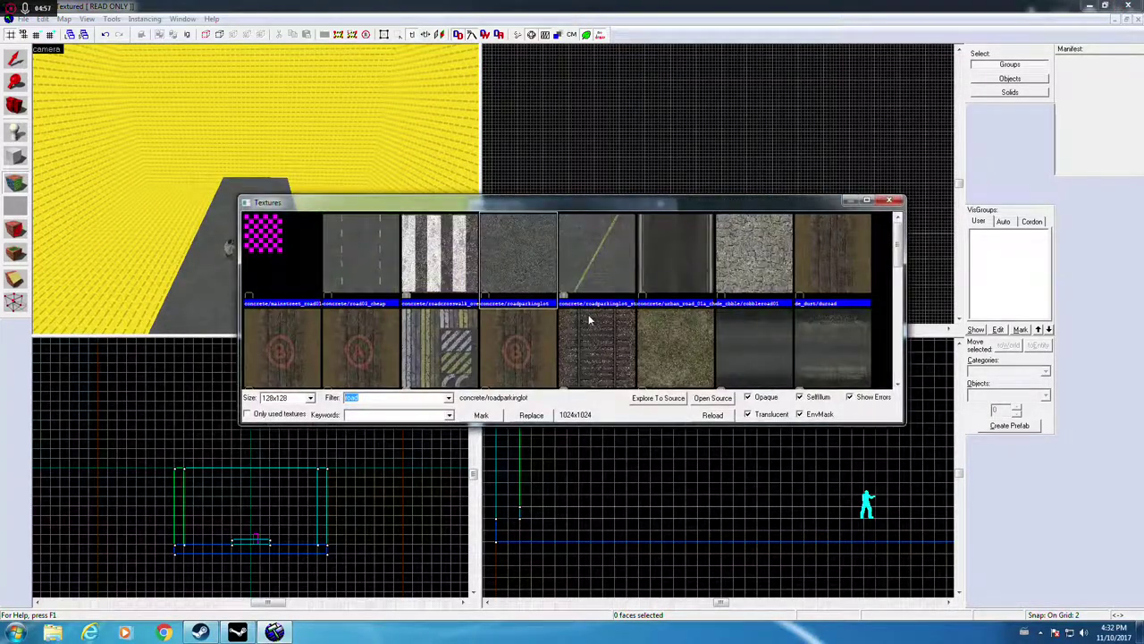
pyautogui.moveTo(905, 259)
pyautogui.mouseDown()
pyautogui.moveTo(905, 364)
pyautogui.moveTo(914, 249)
pyautogui.moveTo(923, 252)
pyautogui.mouseUp()
pyautogui.doubleClick(680, 251)
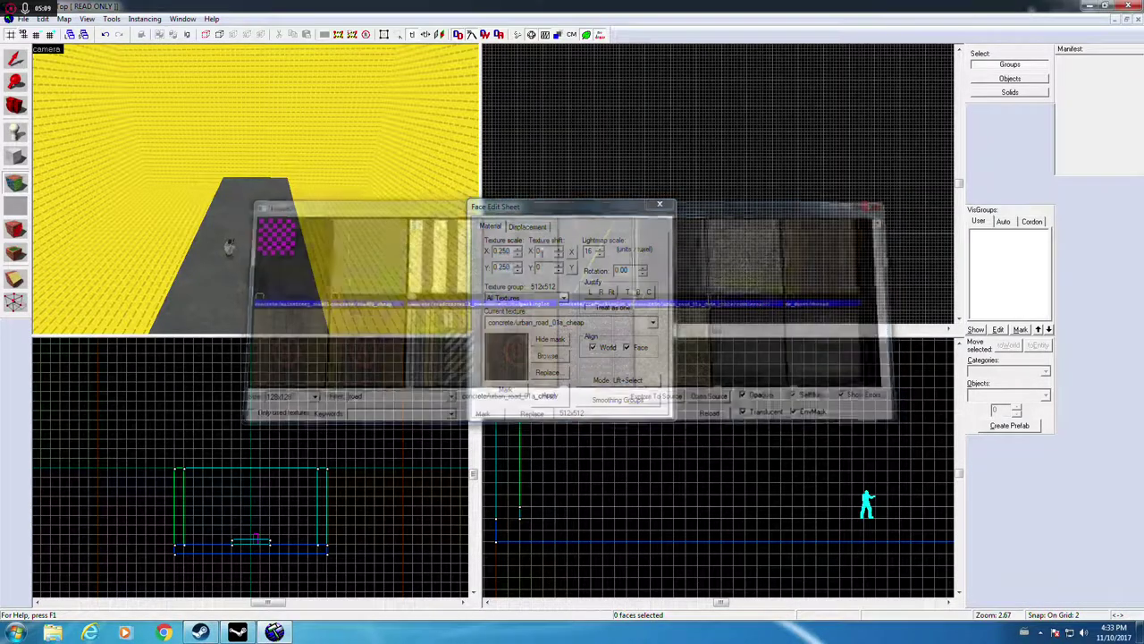
pyautogui.click(230, 247)
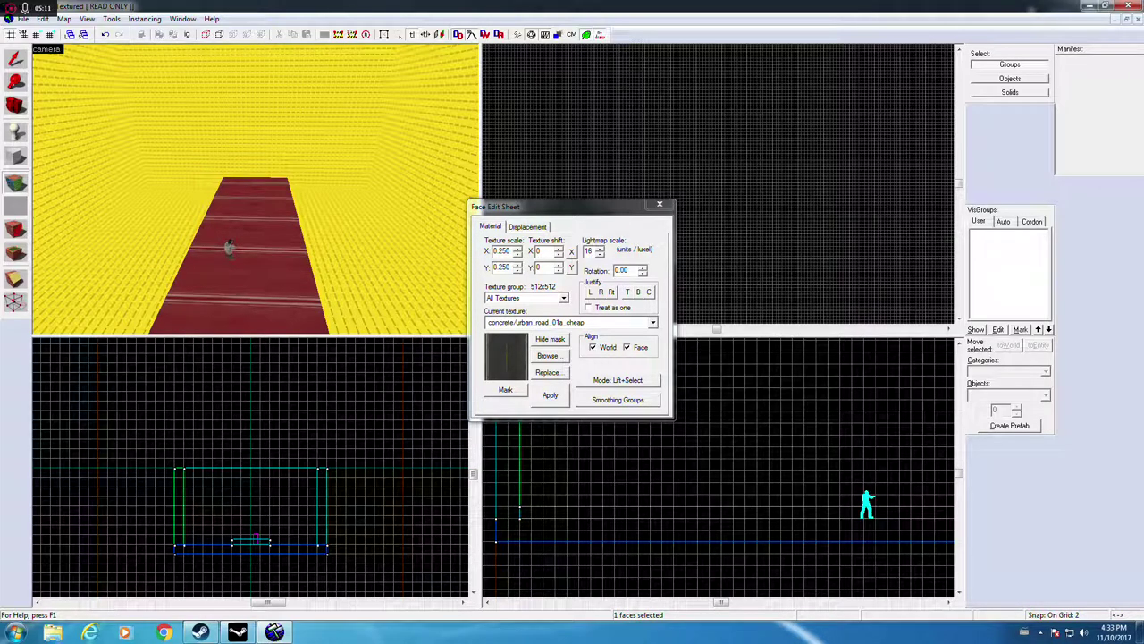
# Step: Set the texture rotation on the road block's top face to 90 degrees and close the face editor
pyautogui.doubleClick(622, 270)
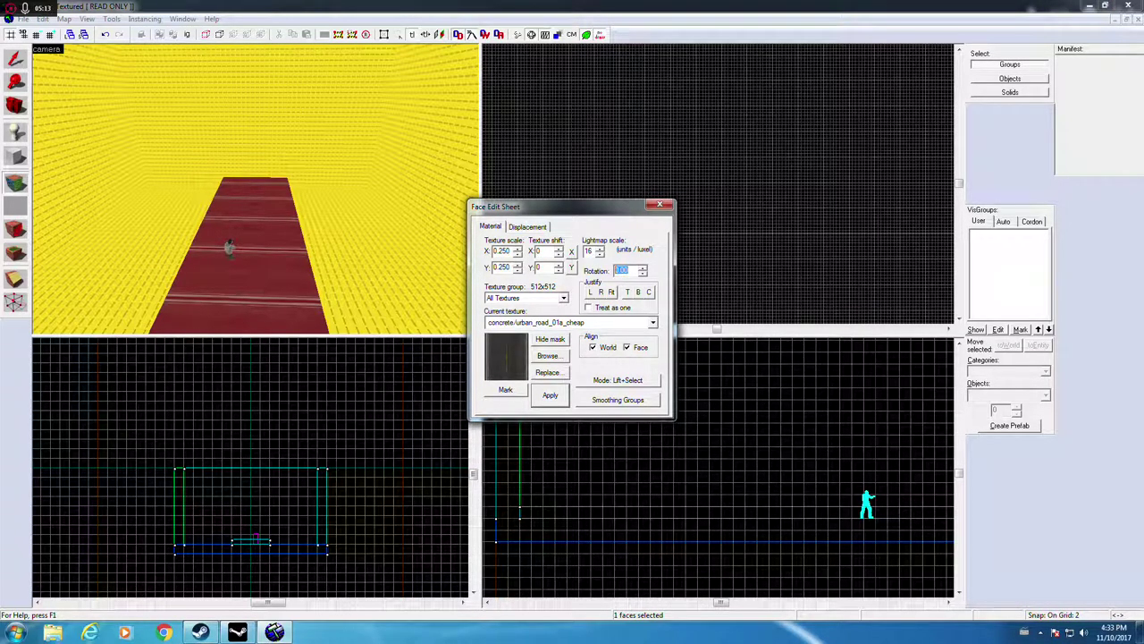
pyautogui.write('90zw')
pyautogui.press('Escape')
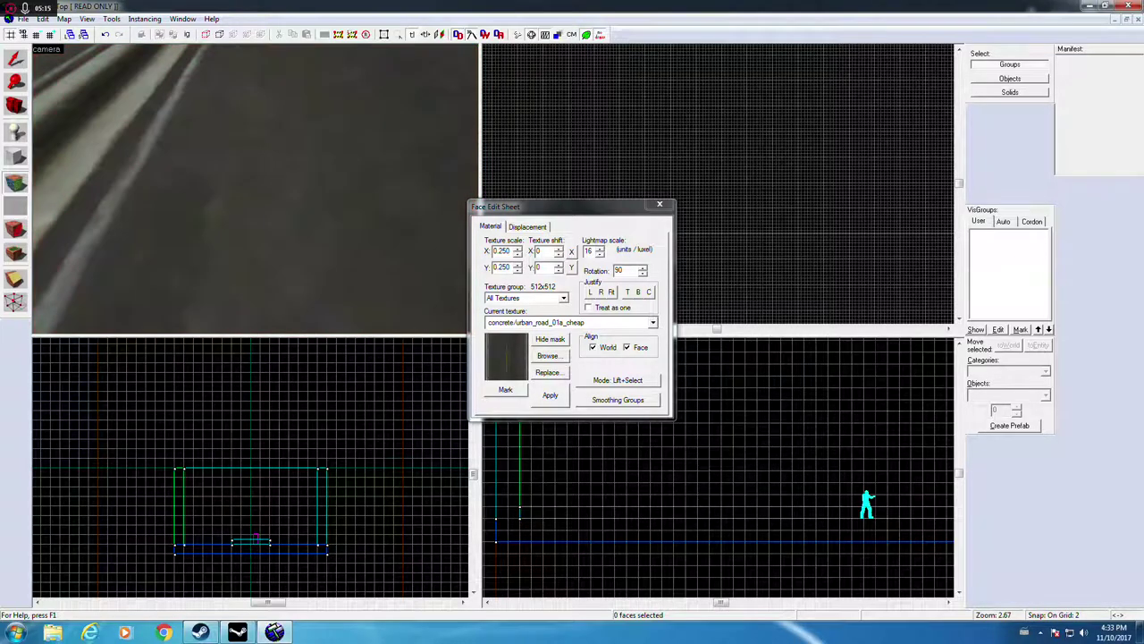
pyautogui.scroll(-5, 255, 187)
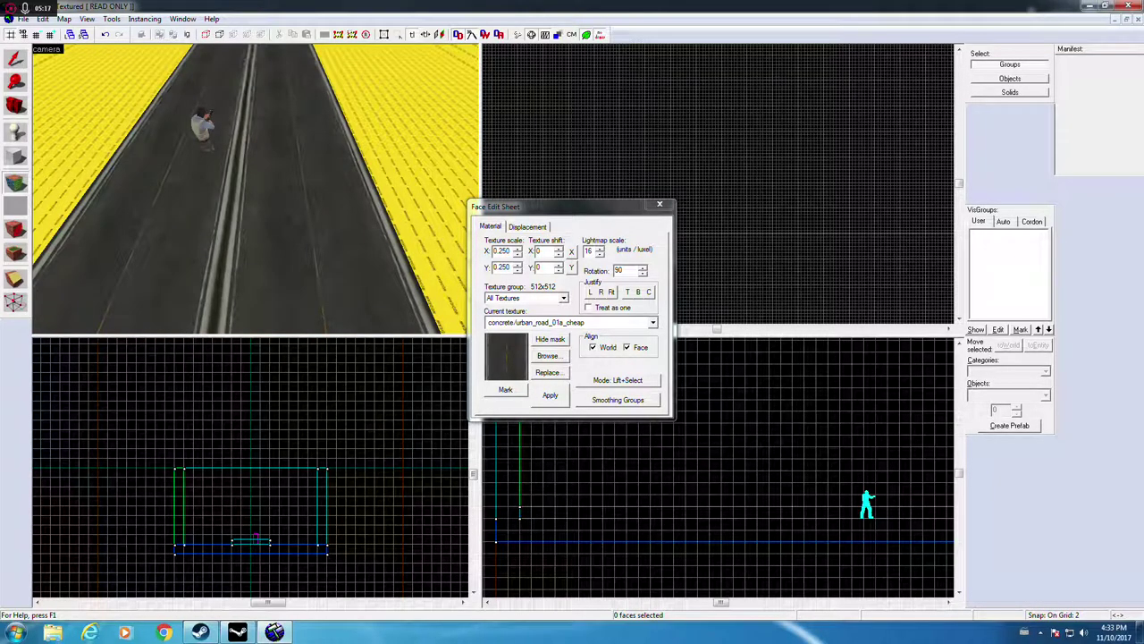
pyautogui.click(660, 205)
pyautogui.press('z')
pyautogui.press('w')
pyautogui.moveTo(314, 246); pyautogui.dragTo(393, 250)
# Step: Try the concrete/roadparkinglot_stripes texture on the top face of the road block
pyautogui.click(1032, 175)
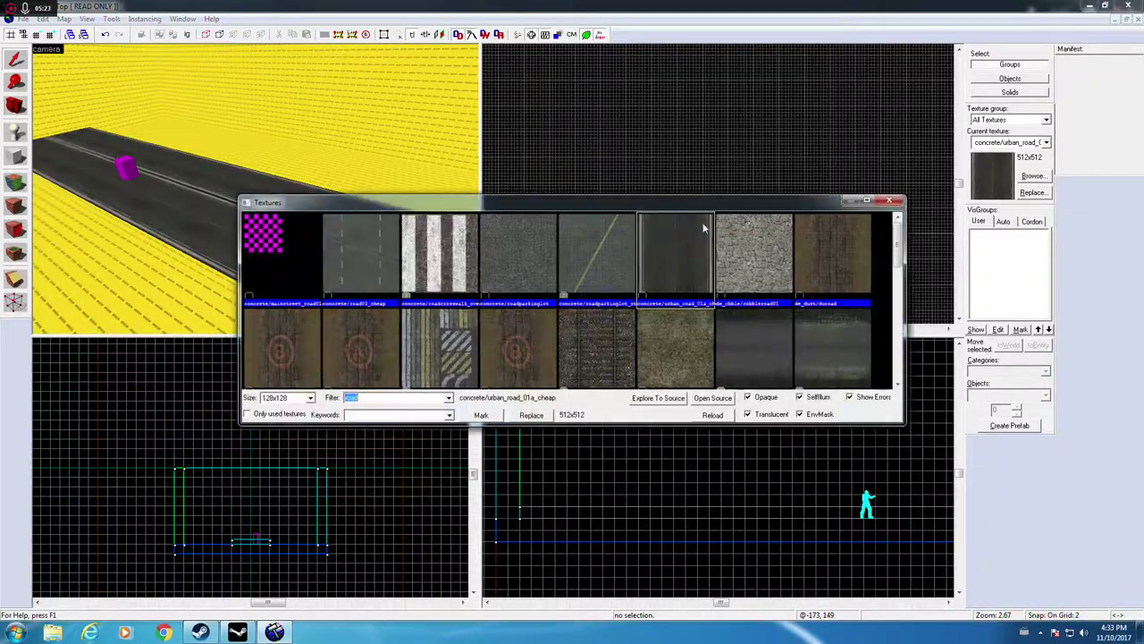
pyautogui.doubleClick(634, 256)
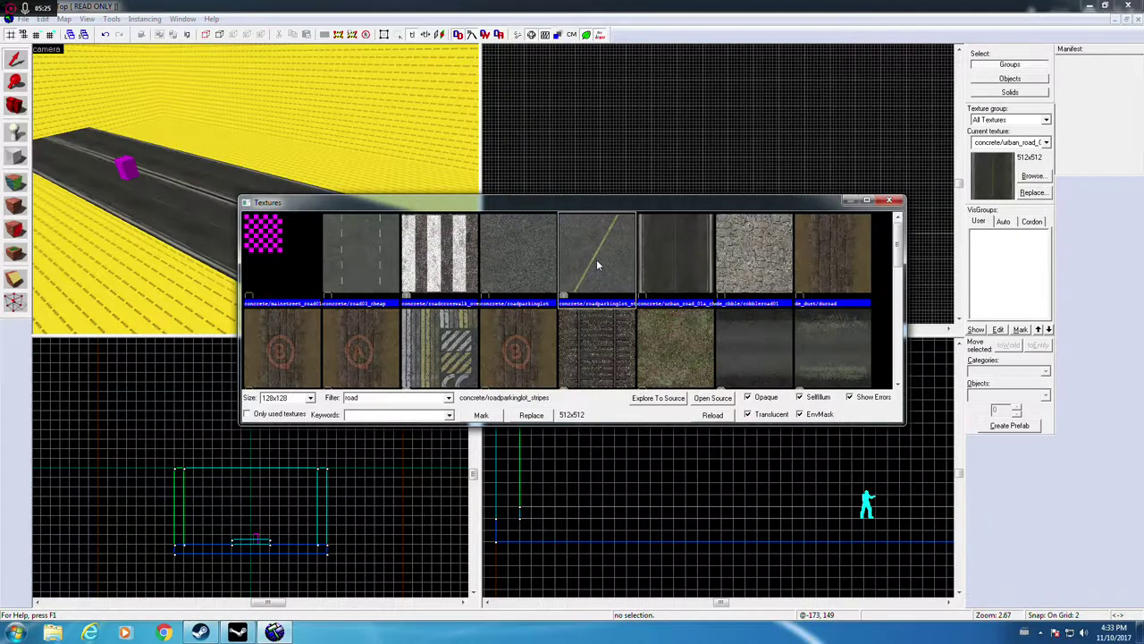
pyautogui.hotkey('shift', 'a')
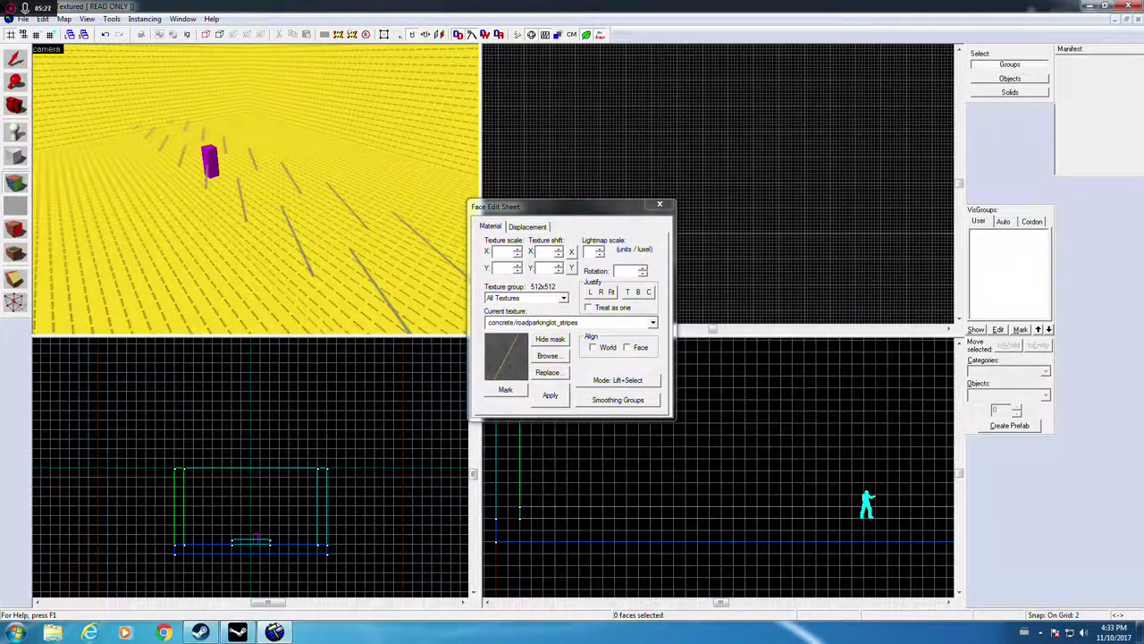
# Step: Try the concrete/road03_cheap texture on the top face of the road block and inspect it along its length
pyautogui.click(549, 355)
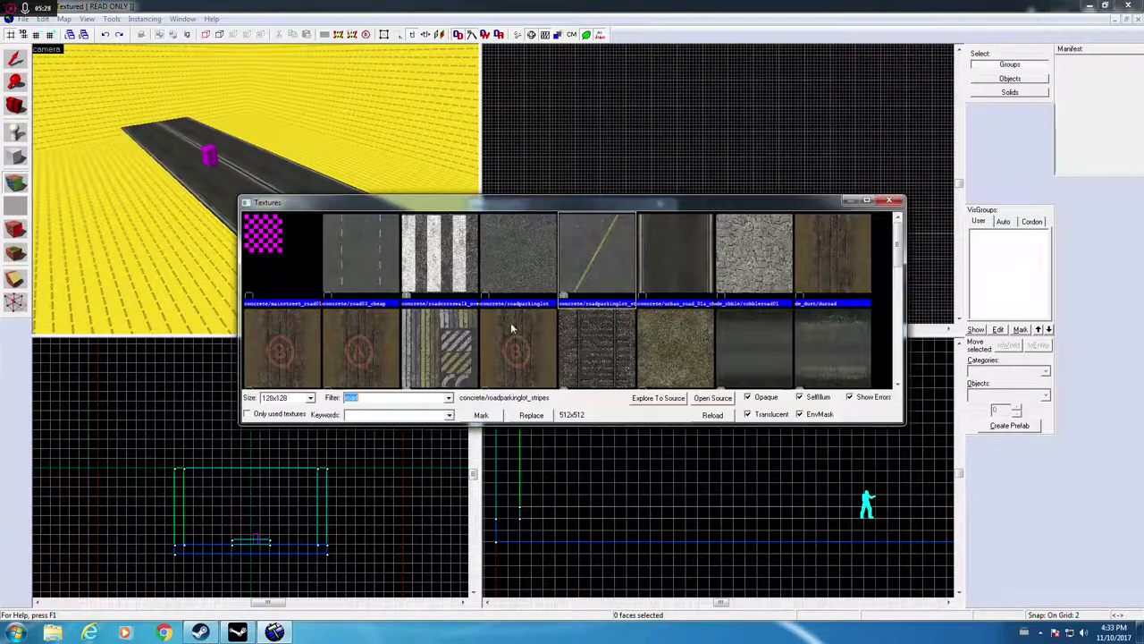
pyautogui.doubleClick(386, 266)
pyautogui.rightClick(386, 266)
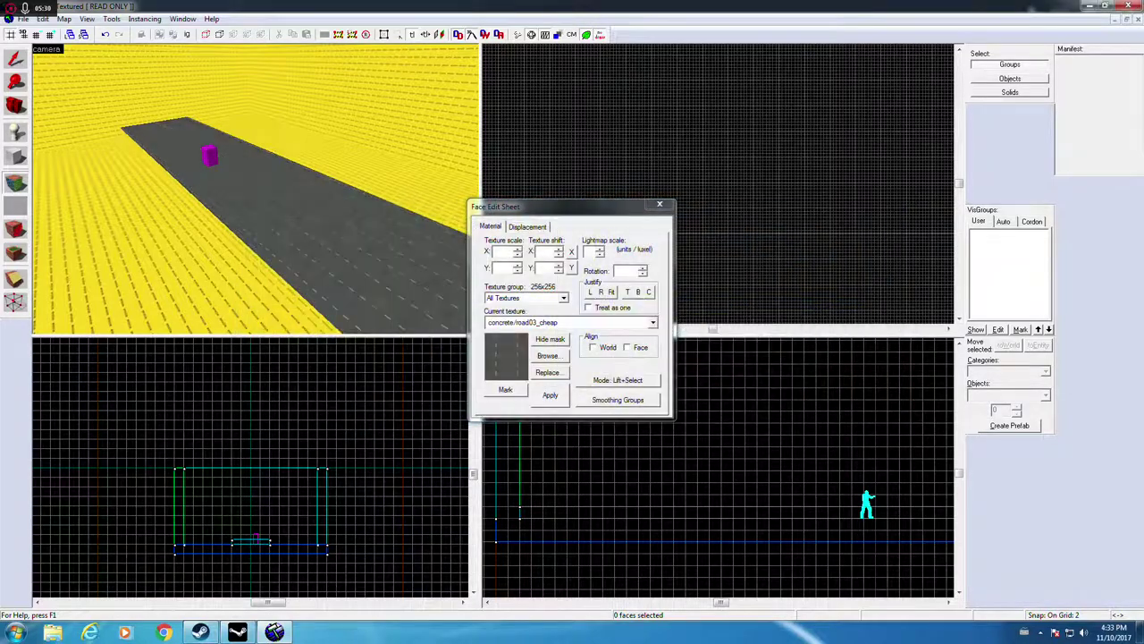
pyautogui.press('z')
pyautogui.press('w')
pyautogui.press('w')
pyautogui.press('s')
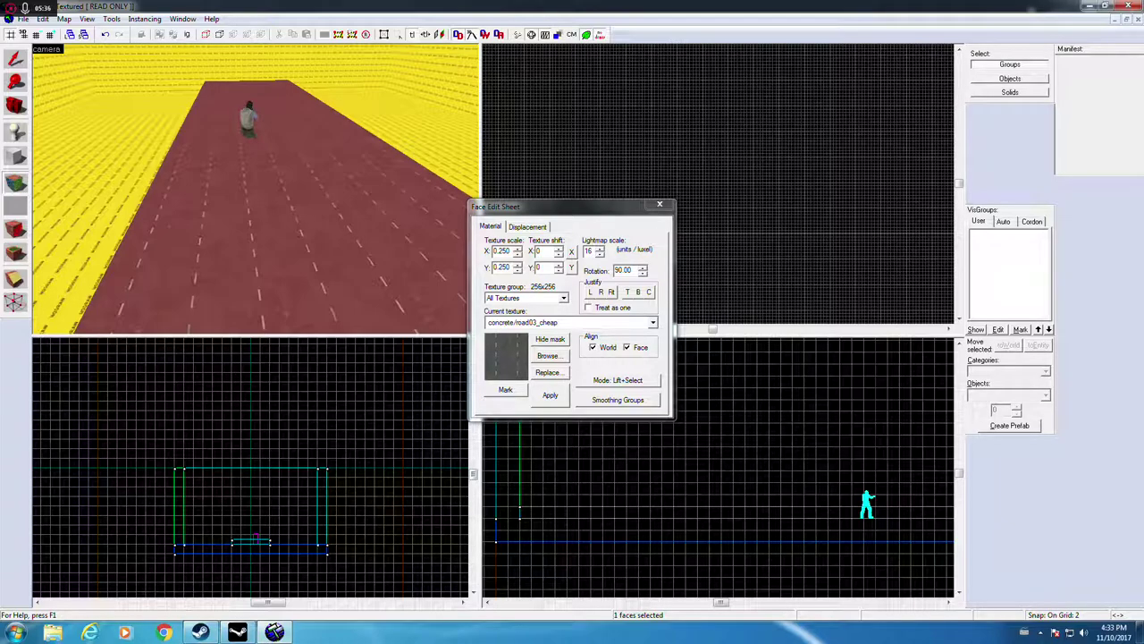
pyautogui.press('Escape')
# Step: Apply the concrete/roadparkinglot texture to the road block's top face and close the face editor
pyautogui.click(552, 356)
pyautogui.doubleClick(522, 240)
pyautogui.rightClick(304, 276)
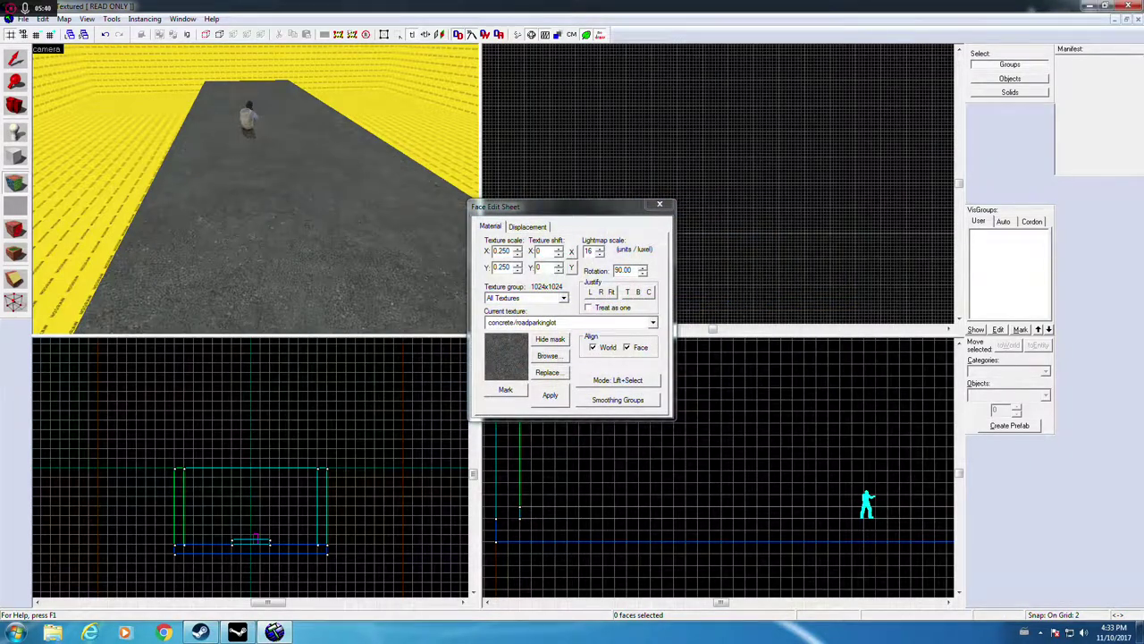
pyautogui.press('z')
pyautogui.press('s')
pyautogui.press('w')
pyautogui.press('z')
pyautogui.click(660, 205)
# Step: Pick up tools/toolsnodraw from a room wall as the current texture and close the face editor
pyautogui.press('s')
pyautogui.press('z')
pyautogui.press('w')
pyautogui.hotkey('shift', 'a')
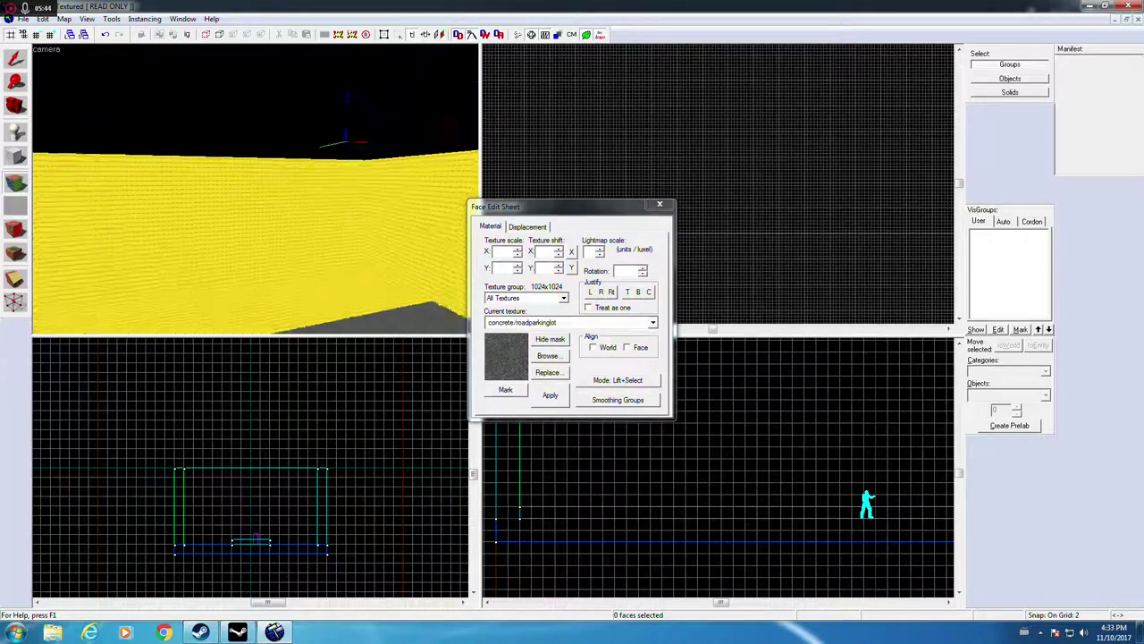
pyautogui.click(256, 189)
pyautogui.click(658, 205)
# Step: Create a nodraw block of 1408 by 112 units along one long side of the road, spanning the room's length
pyautogui.press('z')
pyautogui.press('z')
pyautogui.click(255, 253)
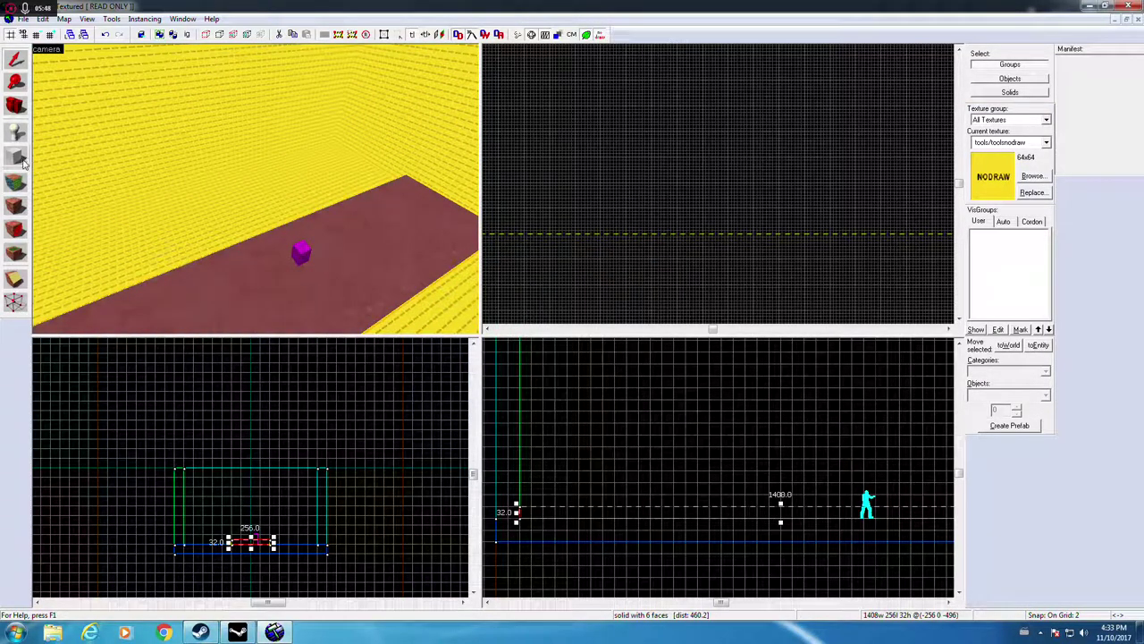
pyautogui.click(17, 158)
pyautogui.scroll(5, 703, 224)
pyautogui.scroll(1, 556, 244)
pyautogui.moveTo(556, 243); pyautogui.dragTo(856, 174)
pyautogui.scroll(3, 824, 187)
pyautogui.scroll(7, 855, 178)
pyautogui.scroll(4, 866, 178)
pyautogui.scroll(2, 856, 171)
pyautogui.scroll(-18, 844, 183)
pyautogui.press('Return')
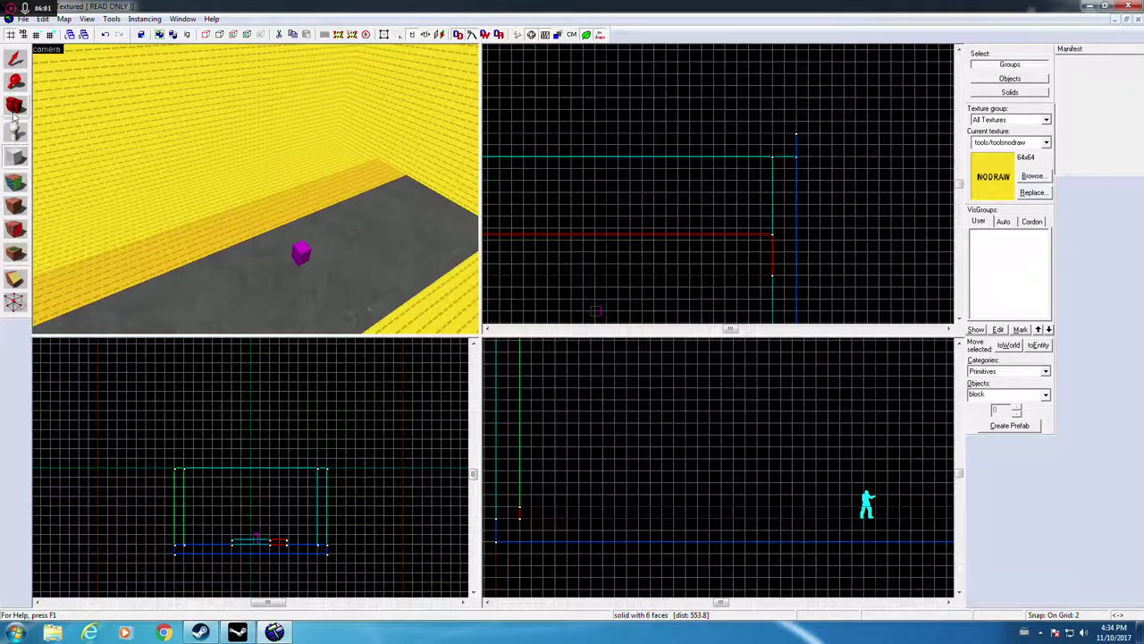
# Step: Raise the top of the side block above the road surface to make it 40 units high
pyautogui.click(15, 59)
pyautogui.scroll(9, 787, 539)
pyautogui.moveTo(757, 483); pyautogui.dragTo(757, 475)
pyautogui.press('z')
pyautogui.press('w')
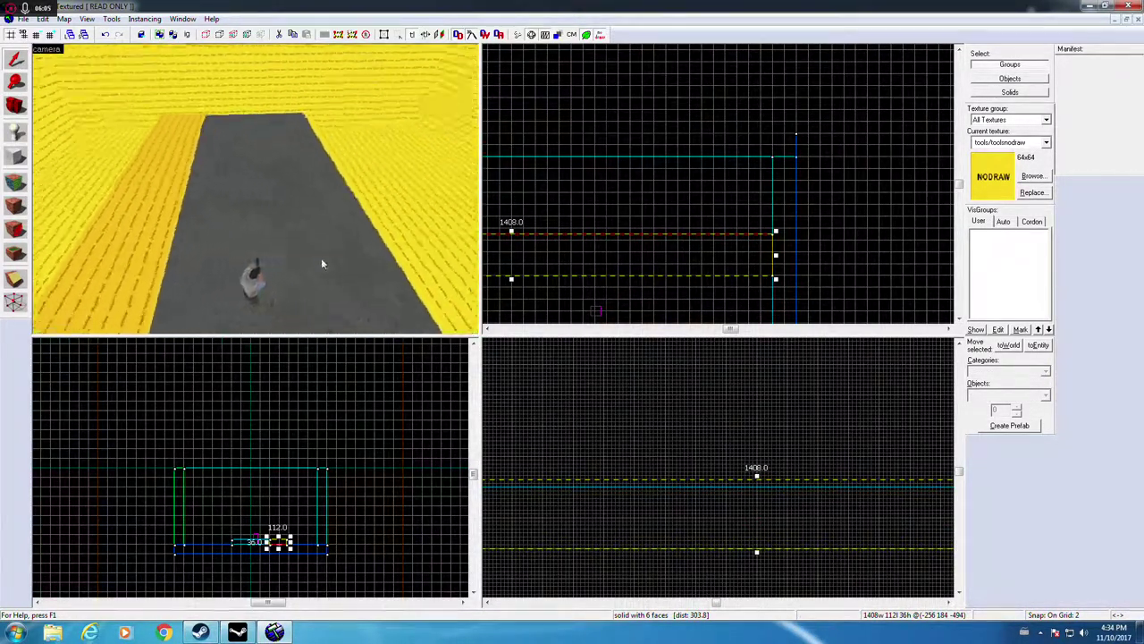
pyautogui.press('z')
pyautogui.moveTo(757, 475); pyautogui.dragTo(757, 470)
pyautogui.click(639, 80)
pyautogui.moveTo(322, 181); pyautogui.dragTo(204, 260)
pyautogui.click(404, 199)
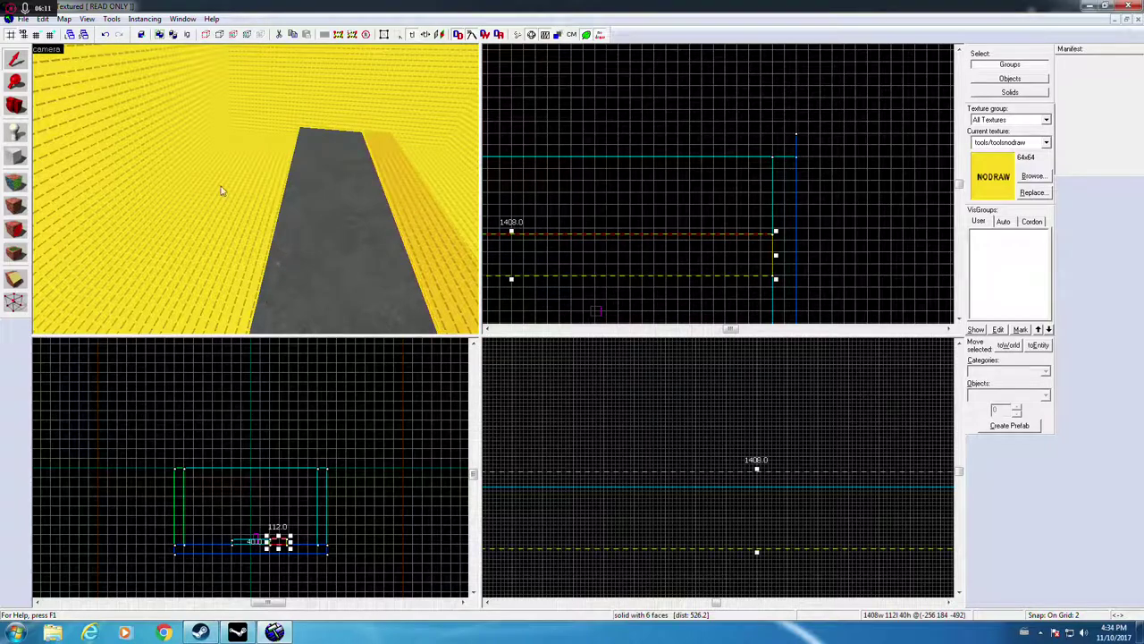
# Step: Widen the raised side block to 128 units
pyautogui.click(15, 156)
pyautogui.scroll(-2, 651, 244)
pyautogui.press('Down')
pyautogui.press('Left')
pyautogui.press('Left')
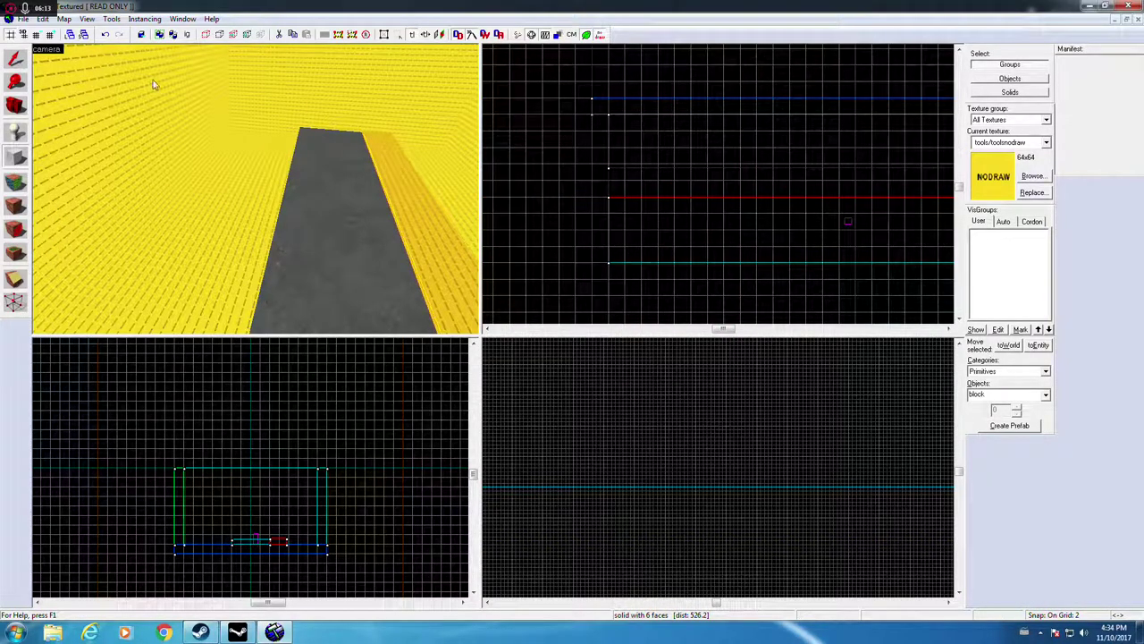
pyautogui.click(16, 61)
pyautogui.scroll(2, 611, 163)
pyautogui.moveTo(603, 170); pyautogui.dragTo(602, 152)
pyautogui.click(599, 164)
pyautogui.scroll(3, 603, 161)
pyautogui.click(599, 149)
pyautogui.scroll(-5, 623, 234)
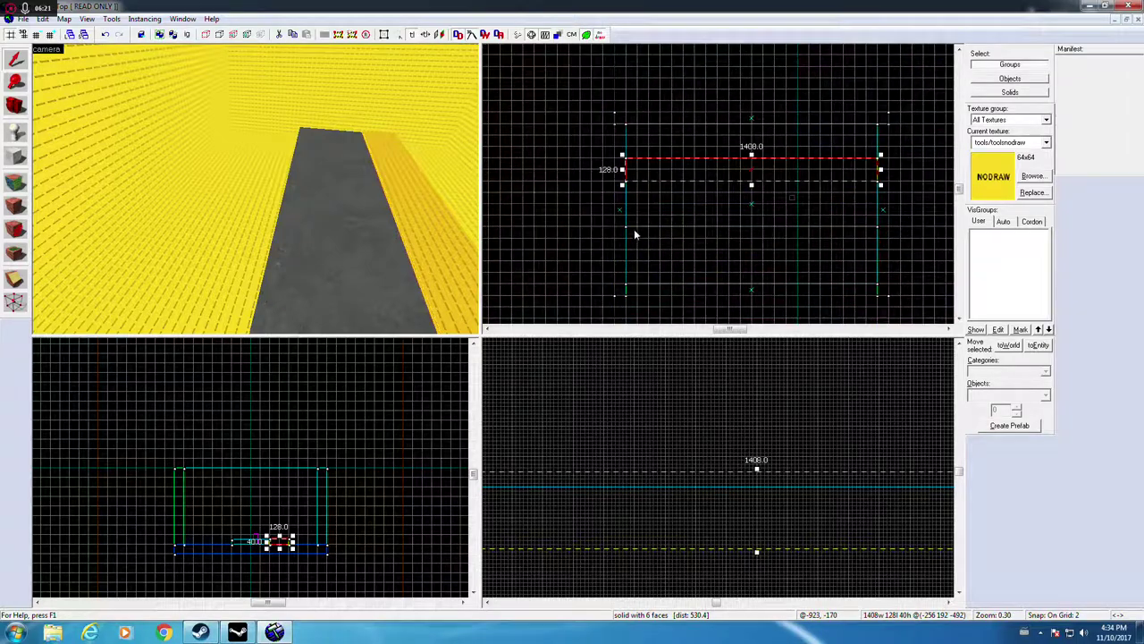
# Step: Duplicate the raised side block and align the copy with the road's opposite long side in the top view
pyautogui.click(687, 255)
pyautogui.scroll(3, 792, 242)
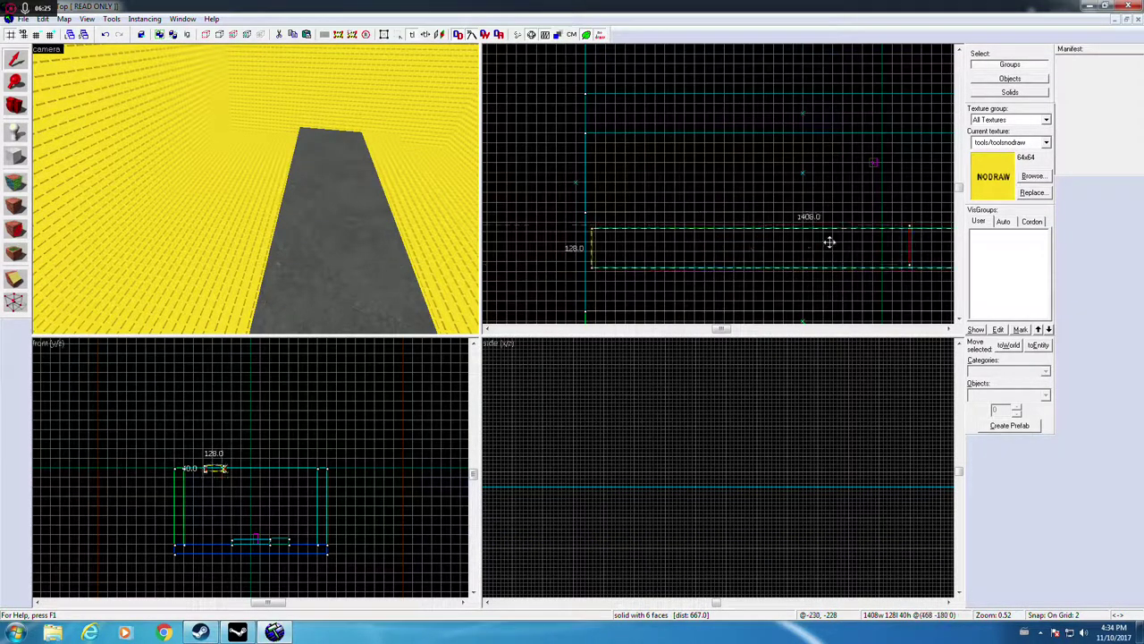
pyautogui.scroll(8, 853, 236)
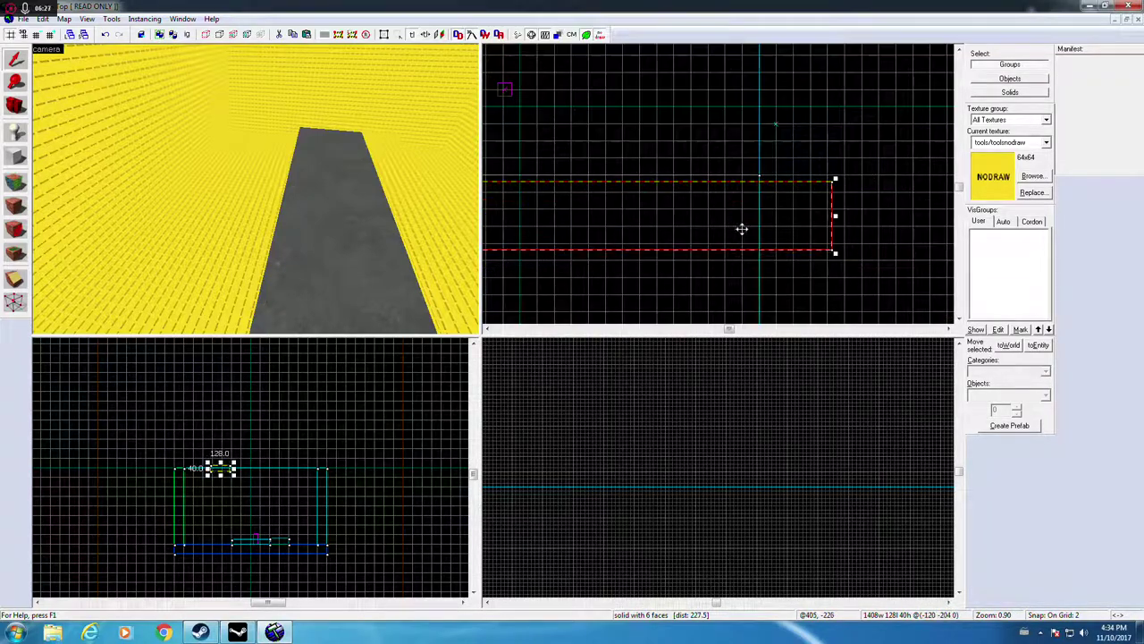
pyautogui.scroll(4, 802, 253)
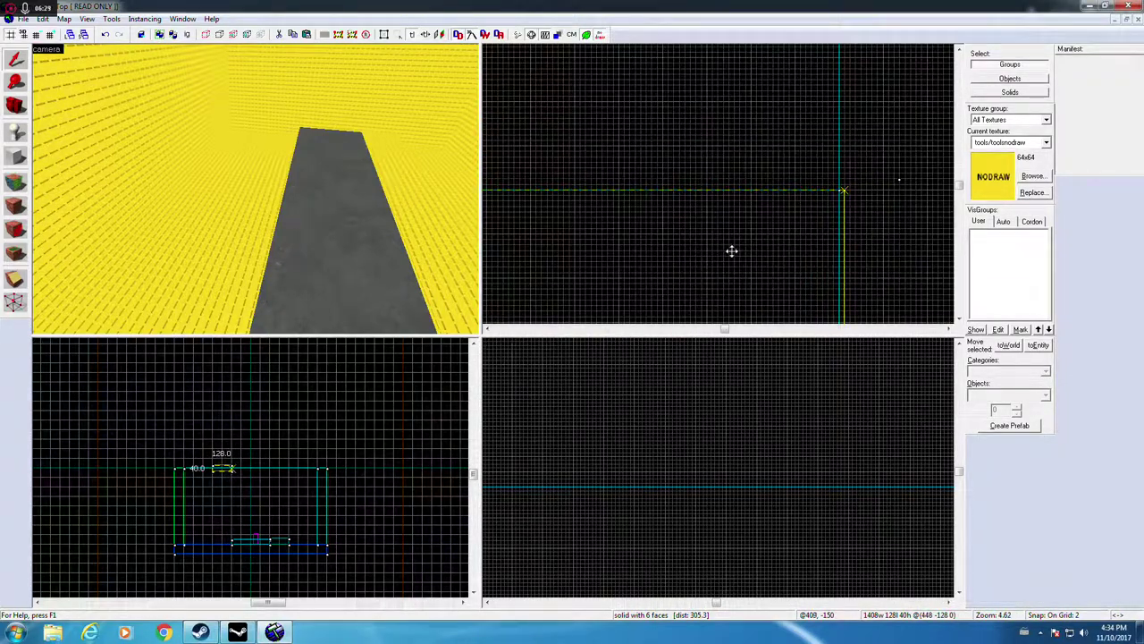
pyautogui.scroll(-3, 812, 498)
pyautogui.scroll(4, 807, 498)
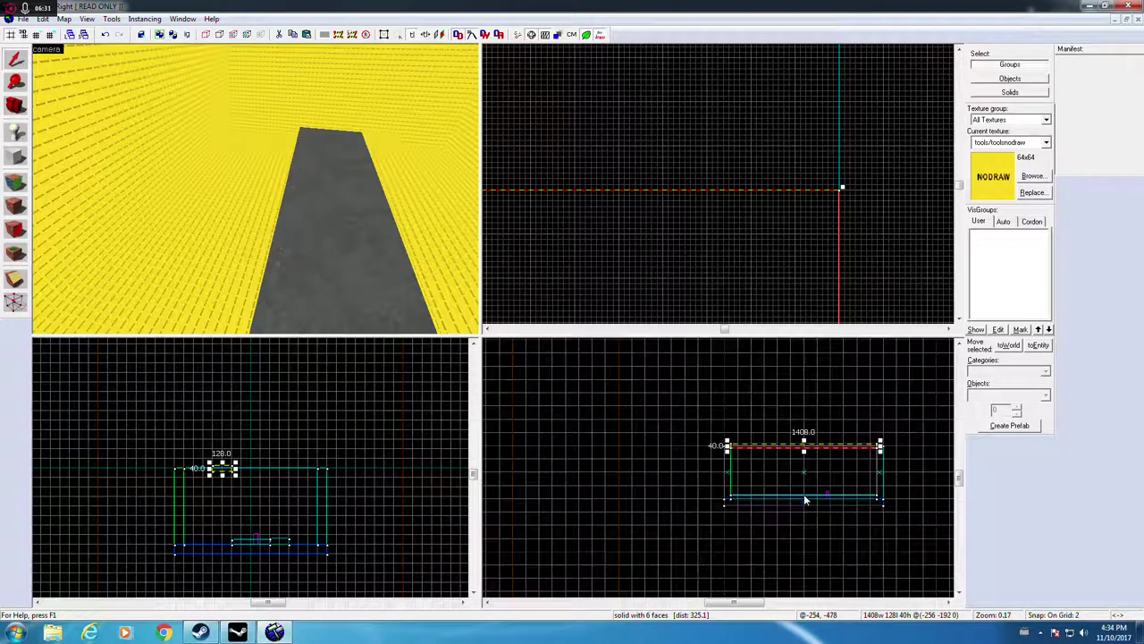
# Step: Lower the copied side block onto the room floor and align its end with the end wall
pyautogui.moveTo(782, 437); pyautogui.dragTo(777, 515)
pyautogui.scroll(11, 743, 534)
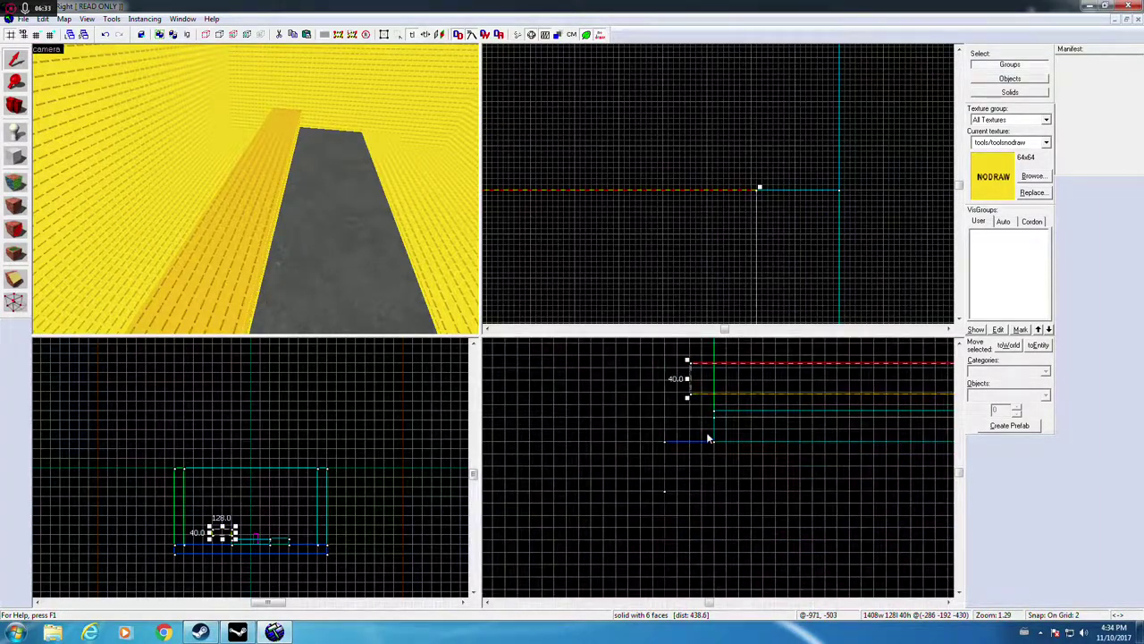
pyautogui.moveTo(723, 451); pyautogui.dragTo(763, 533)
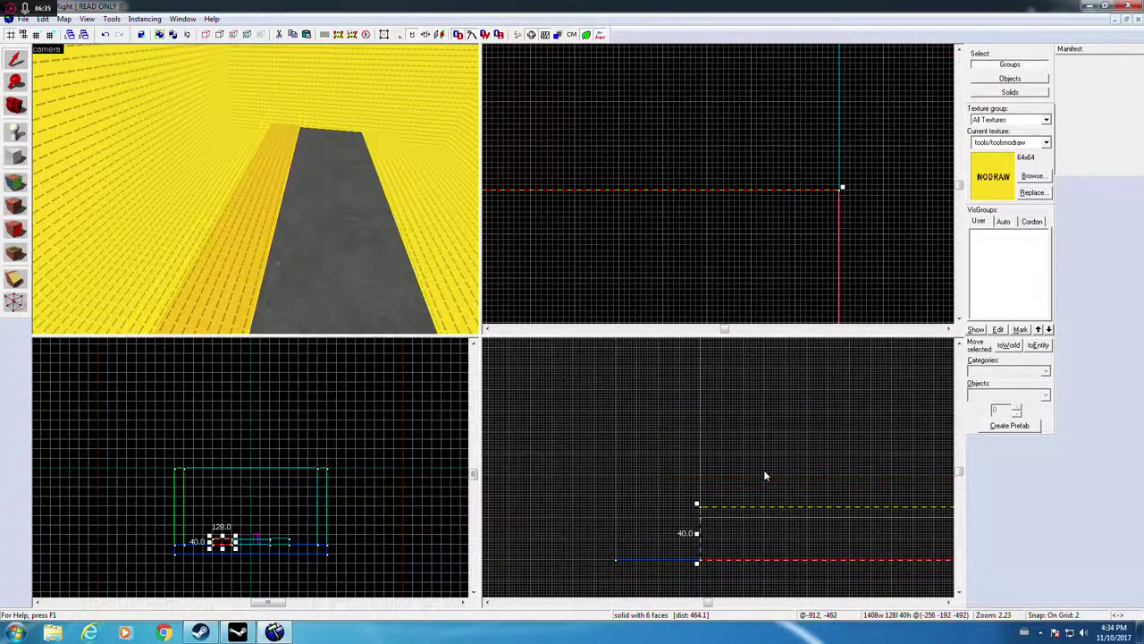
# Step: Pick the concrete/blend_sidewalk_01 texture and apply it to the top face of one raised side block
pyautogui.click(652, 151)
pyautogui.click(1032, 176)
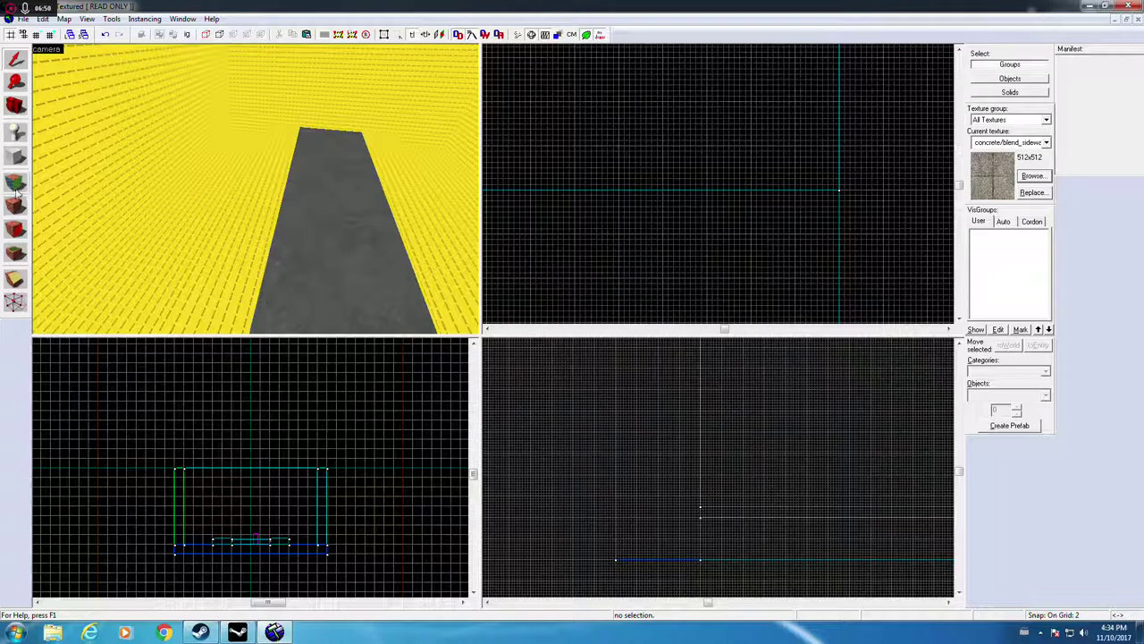
pyautogui.hotkey('shift', 'a')
pyautogui.press('w')
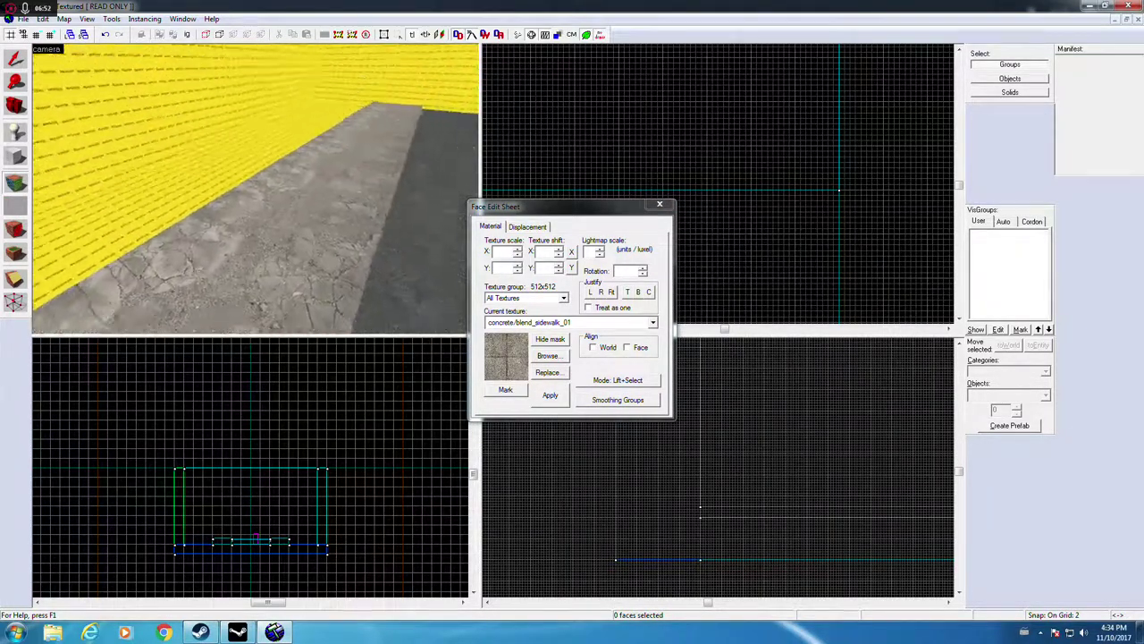
pyautogui.press('w')
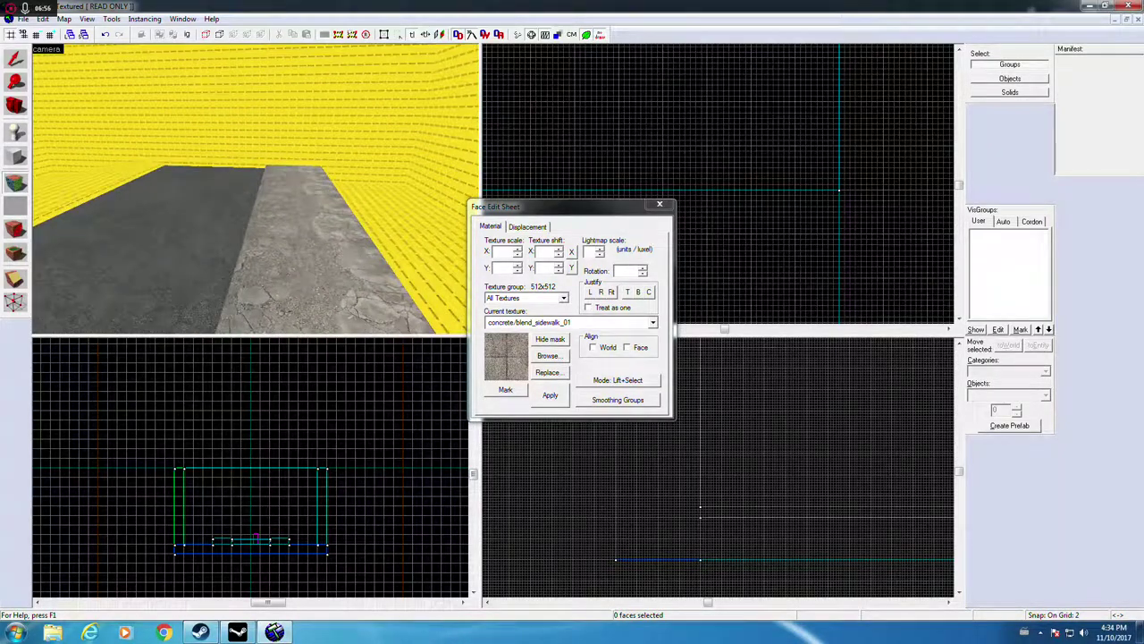
# Step: Try concrete/hr_c/4wb_sidewalk_a and concrete/hr_c/hr_sidewalk_a on the top face of the same side block
pyautogui.click(549, 354)
pyautogui.doubleClick(368, 258)
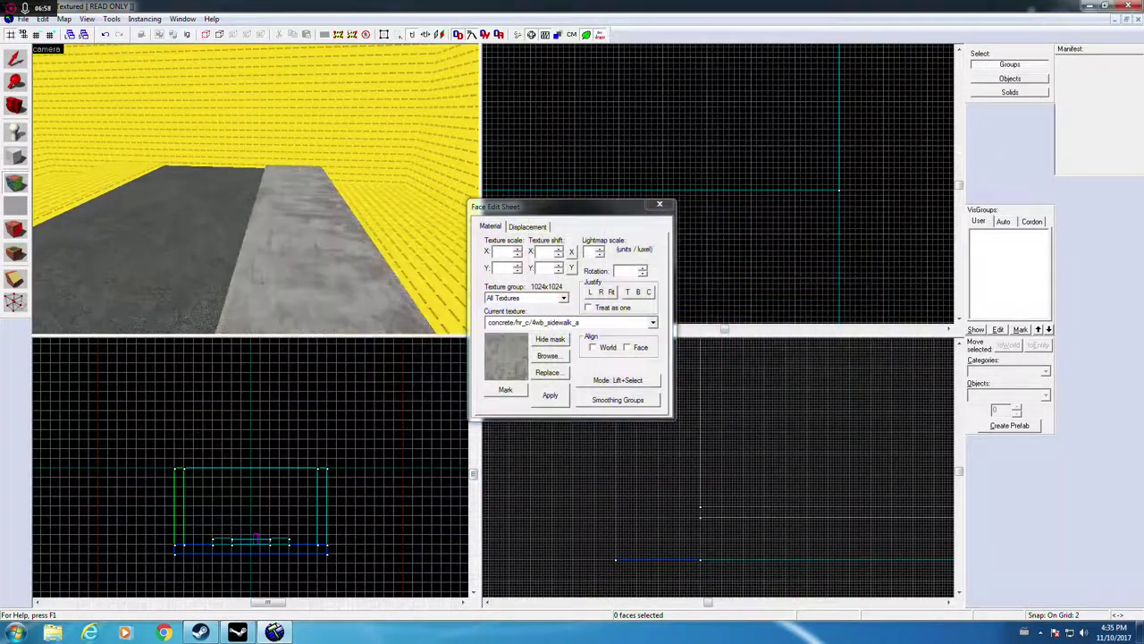
pyautogui.press('z')
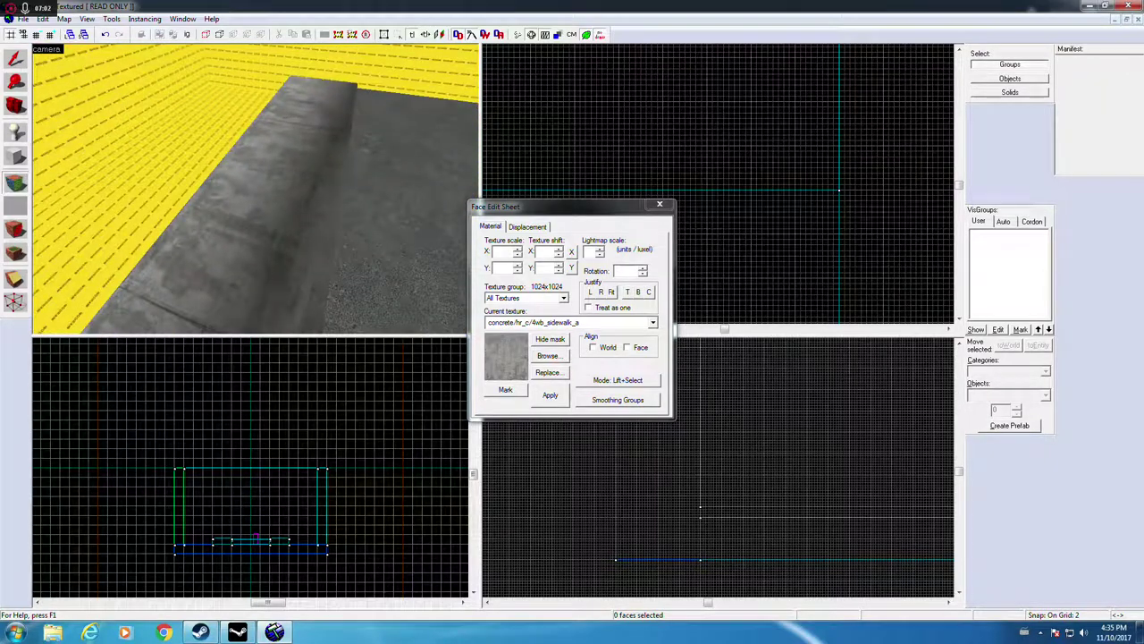
pyautogui.click(549, 355)
pyautogui.doubleClick(510, 259)
pyautogui.press('s')
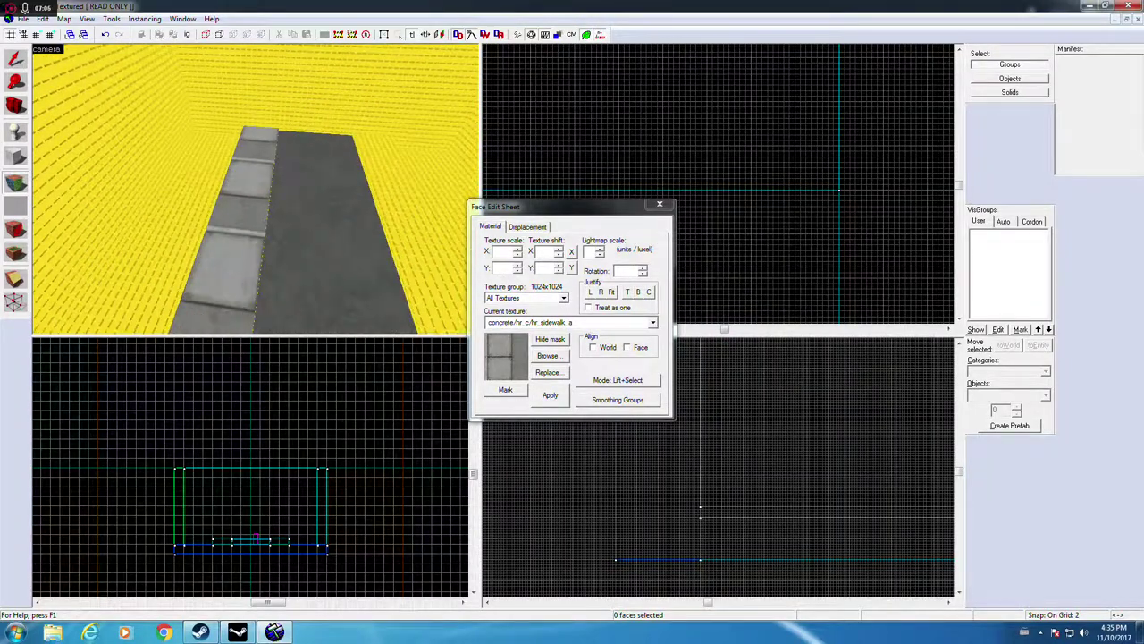
# Step: Apply the concrete/hr_c/hr_sidewalk_b texture to the side block's top face
pyautogui.click(558, 356)
pyautogui.doubleClick(655, 273)
pyautogui.press('w')
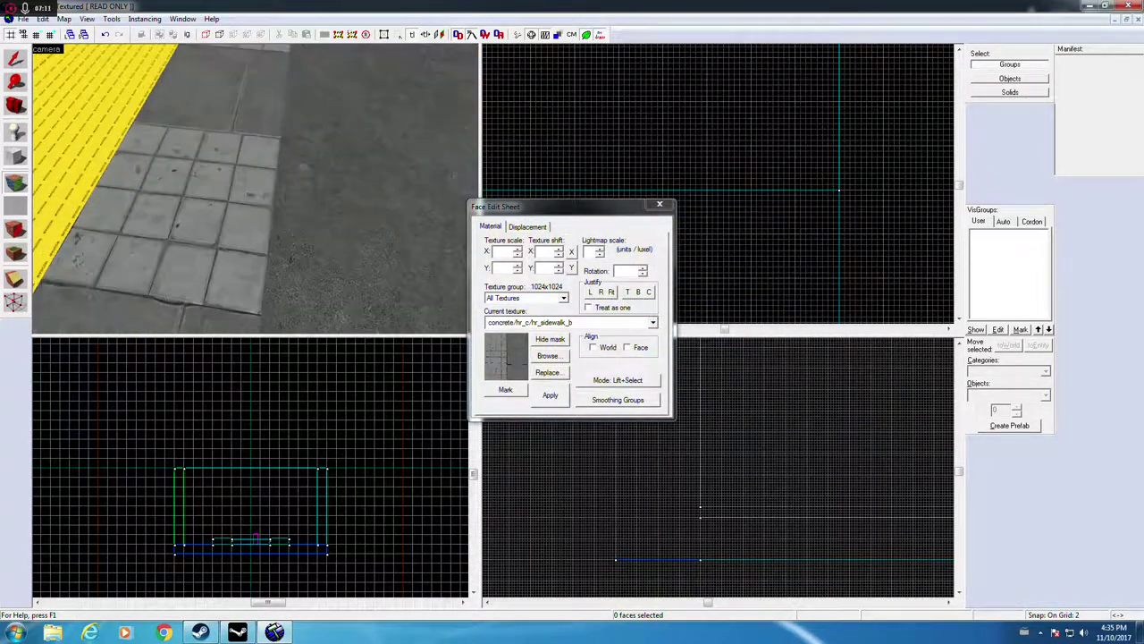
# Step: Select the side block's top face and set its texture rotation to 90
pyautogui.click(256, 189)
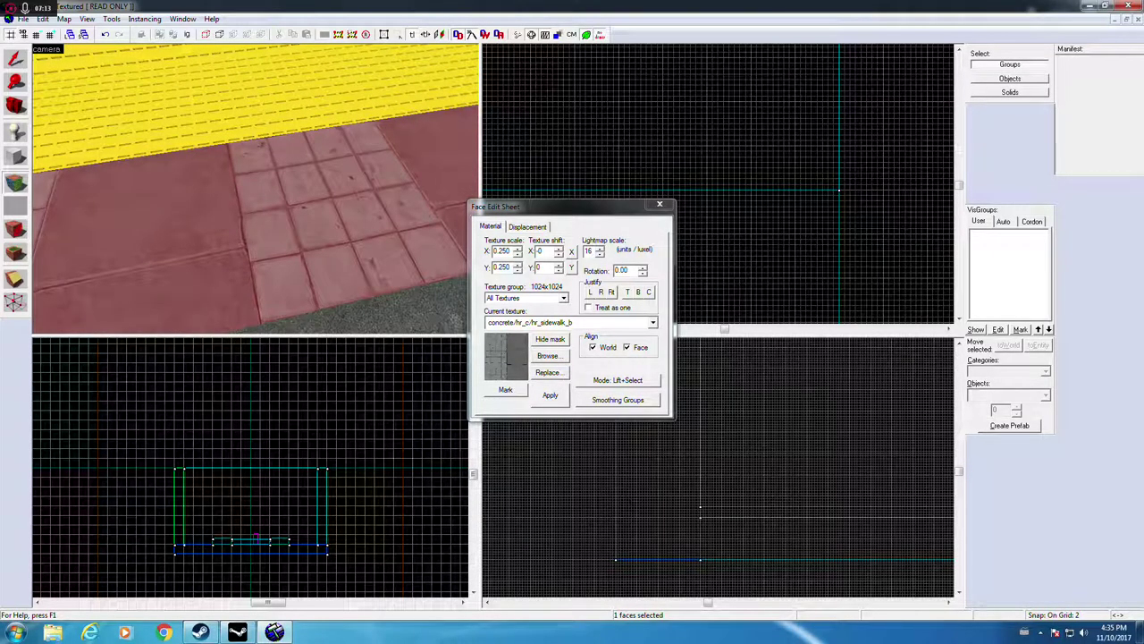
pyautogui.click(625, 270)
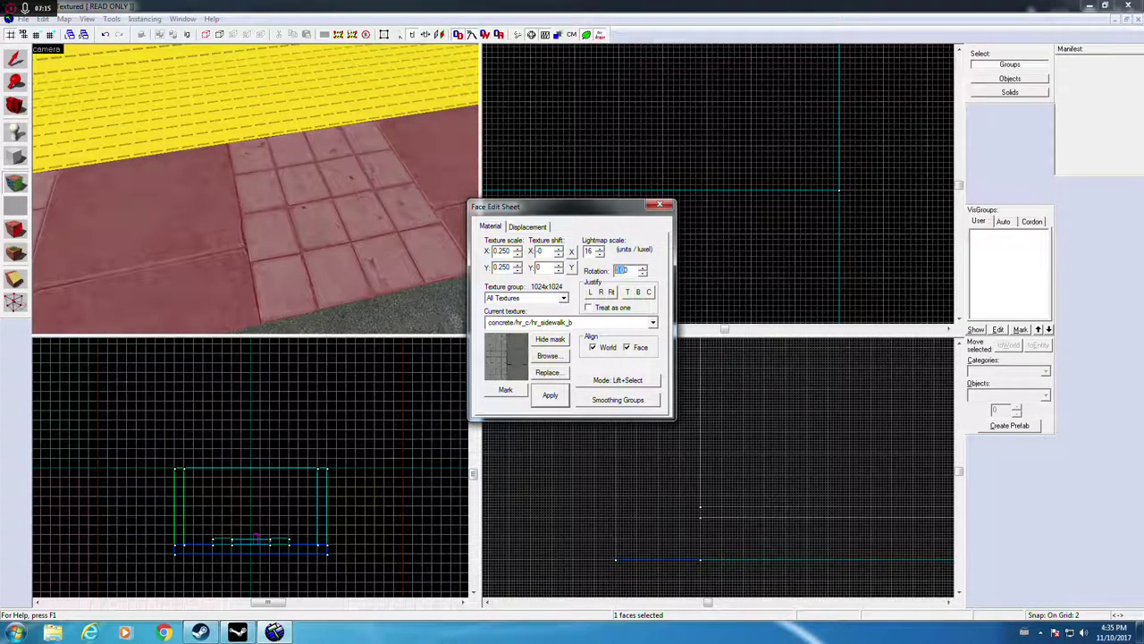
pyautogui.press('Return')
pyautogui.press('z')
pyautogui.press('s')
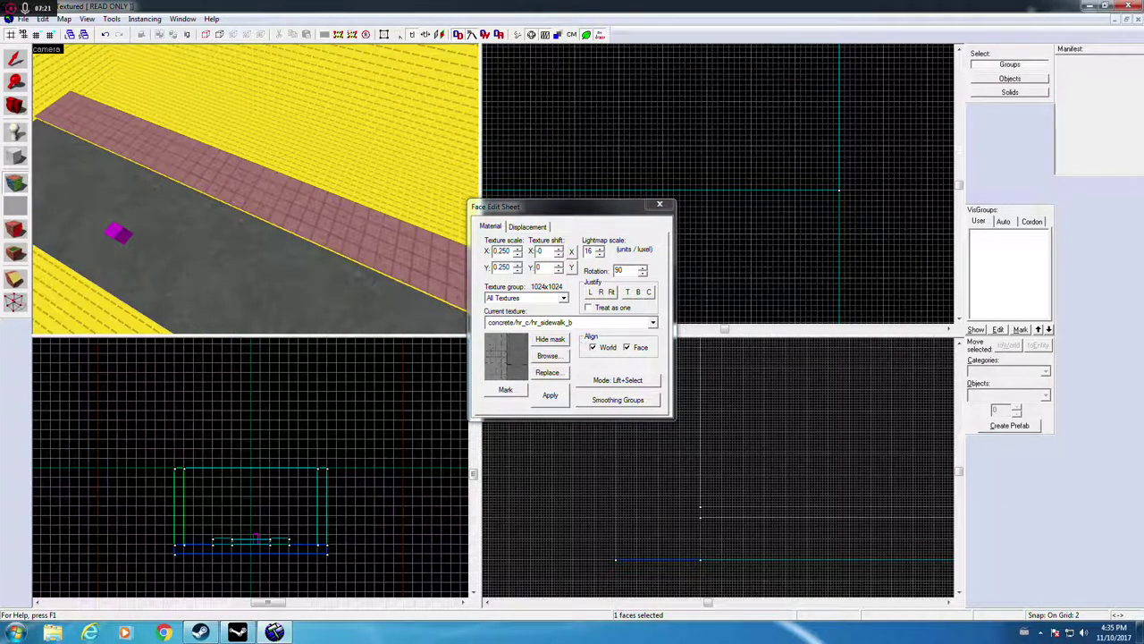
# Step: Apply the concrete/hr_c/hr_sidewalk_c texture to the selected top face and inspect it up close
pyautogui.click(549, 356)
pyautogui.doubleClick(796, 276)
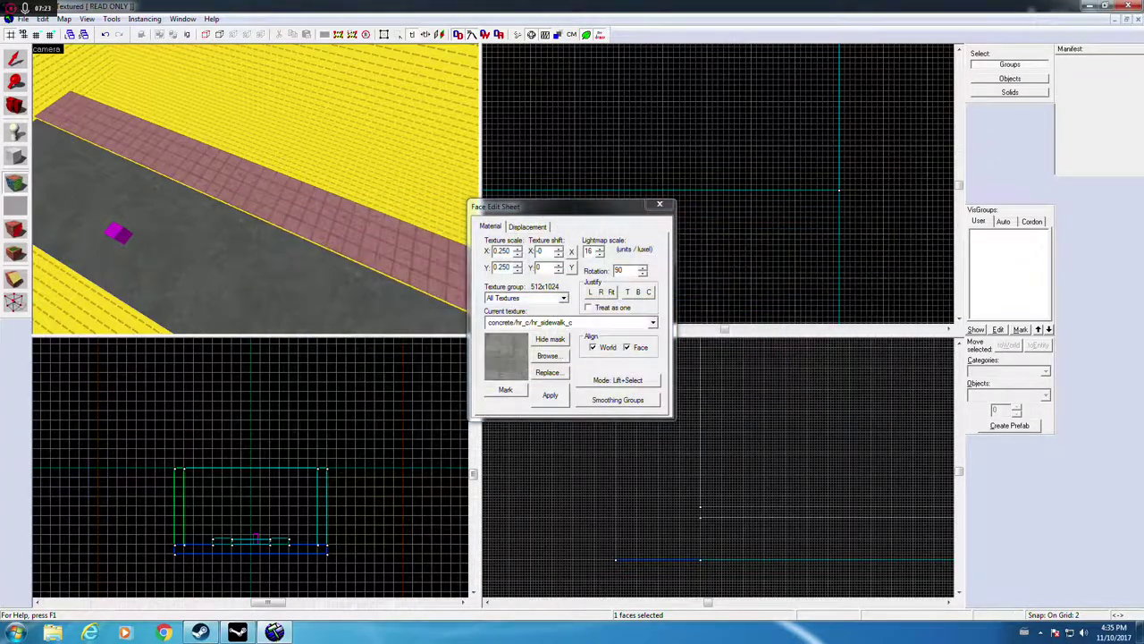
pyautogui.press('z')
pyautogui.press('w')
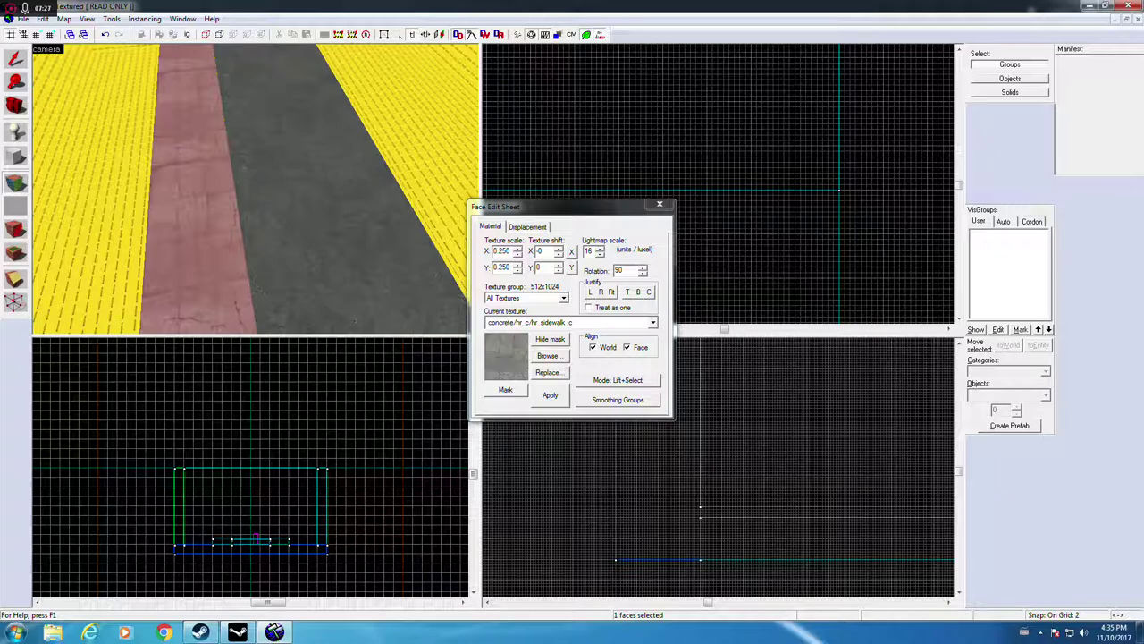
# Step: Apply the concrete/hr_c/hr_sidewalk_d texture to the selected top face
pyautogui.click(550, 356)
pyautogui.doubleClick(843, 273)
pyautogui.click(550, 394)
pyautogui.press('z')
pyautogui.press('w')
# Step: Try hr_sidewalk_d_damaged_a and hr_sidewalk_d_damaged on the selected top face
pyautogui.click(549, 356)
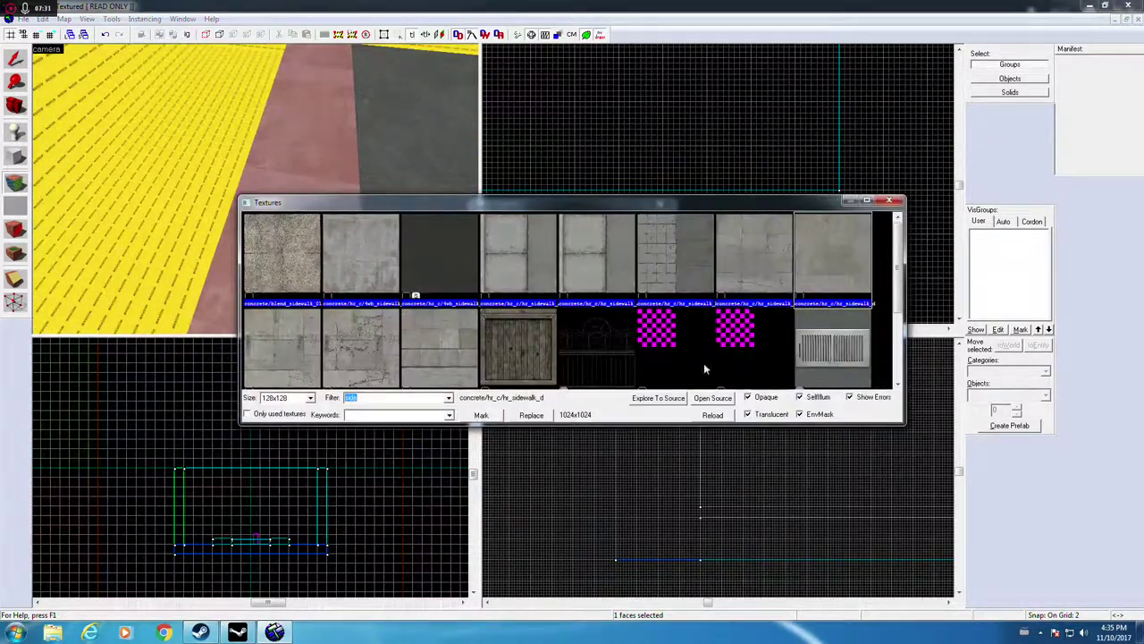
pyautogui.moveTo(901, 273)
pyautogui.mouseDown()
pyautogui.moveTo(898, 320)
pyautogui.moveTo(898, 277)
pyautogui.mouseUp()
pyautogui.doubleClick(366, 260)
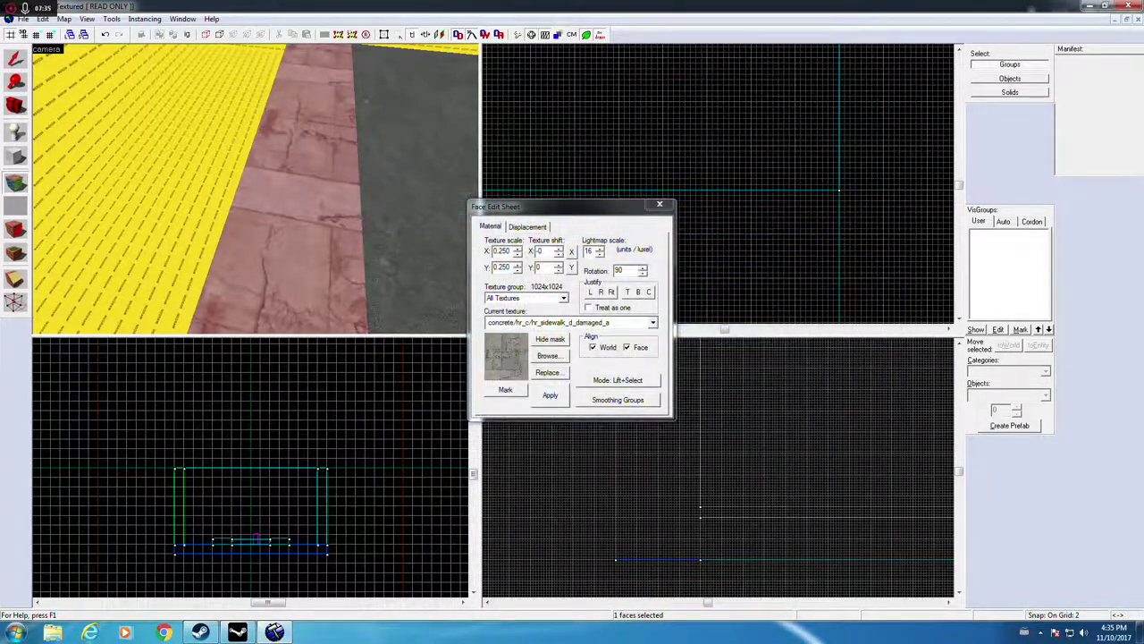
pyautogui.scroll(-2, 367, 260)
pyautogui.click(562, 359)
pyautogui.doubleClick(307, 280)
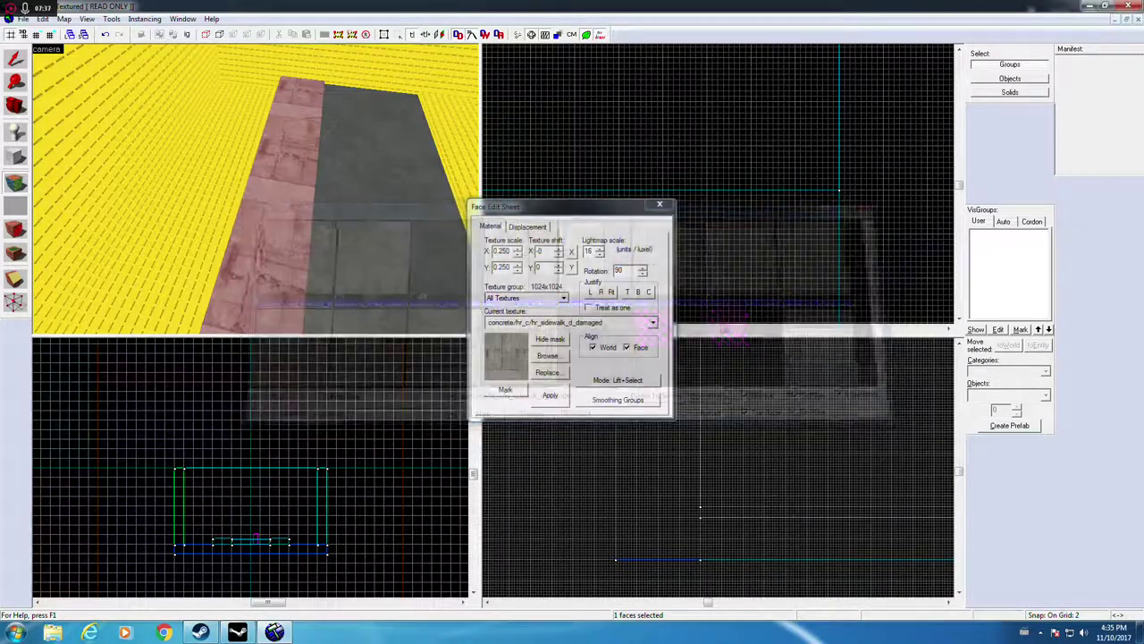
# Step: Retexture the side block's top face with concrete/hr_c/hr_sidewalk_c and close the Face Edit Sheet
pyautogui.click(548, 356)
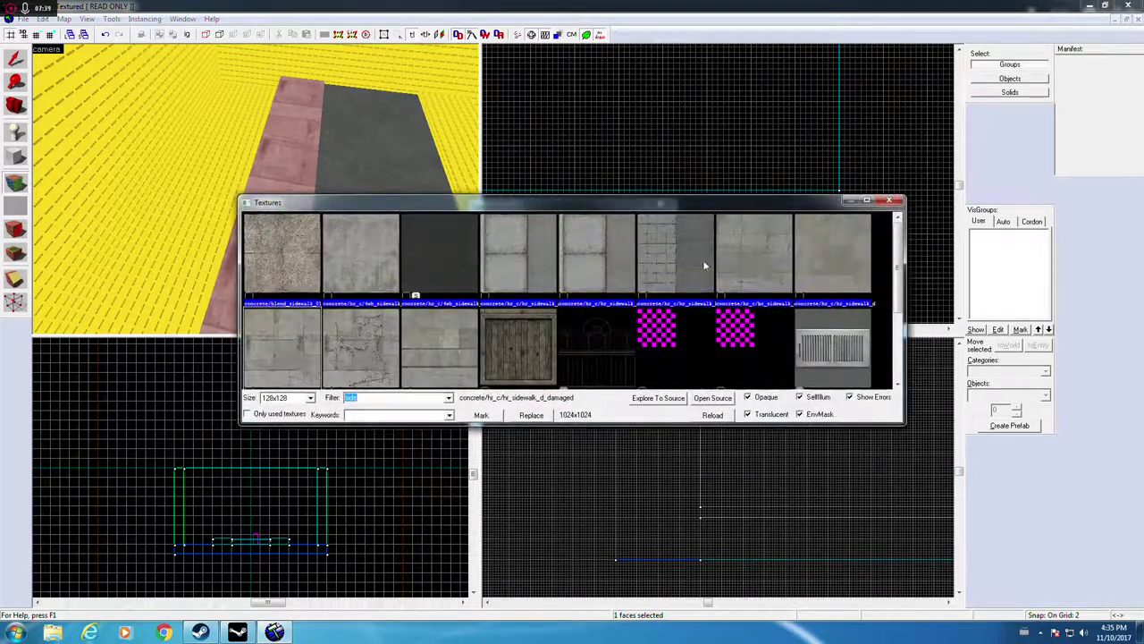
pyautogui.doubleClick(746, 260)
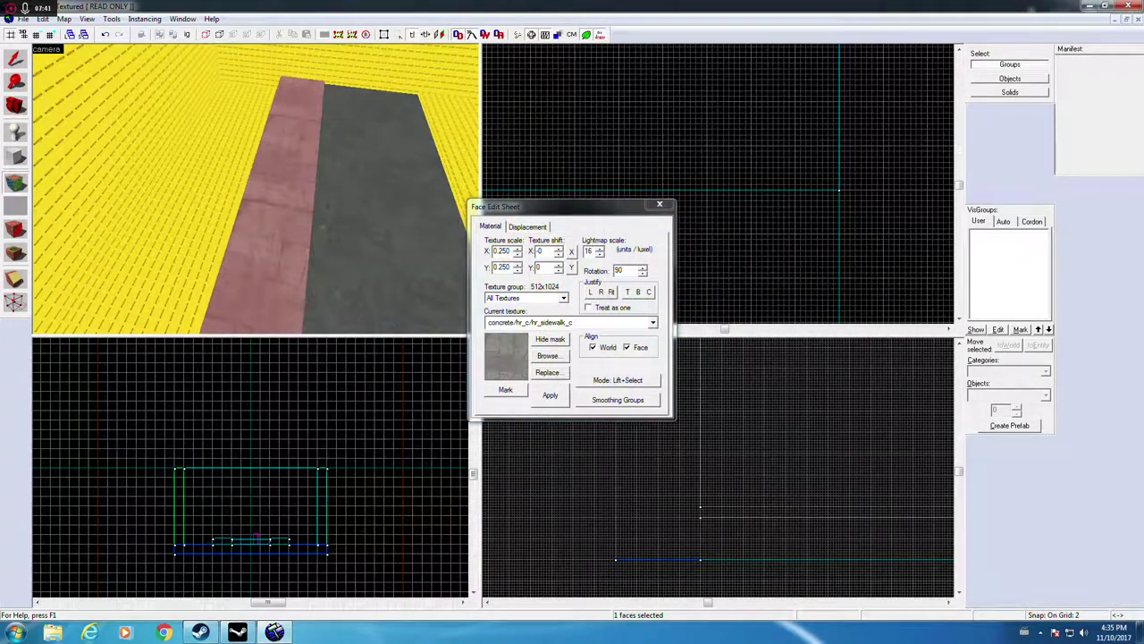
pyautogui.click(660, 205)
# Step: Apply concrete/hr_c/hr_sidewalk_c with 90-degree rotation to the top face of the opposite side block
pyautogui.scroll(-4, 628, 257)
pyautogui.scroll(-3, 317, 248)
pyautogui.press('z')
pyautogui.press('w')
pyautogui.moveTo(310, 268); pyautogui.dragTo(312, 272)
pyautogui.scroll(-5, 313, 272)
pyautogui.click(15, 206)
pyautogui.click(393, 268)
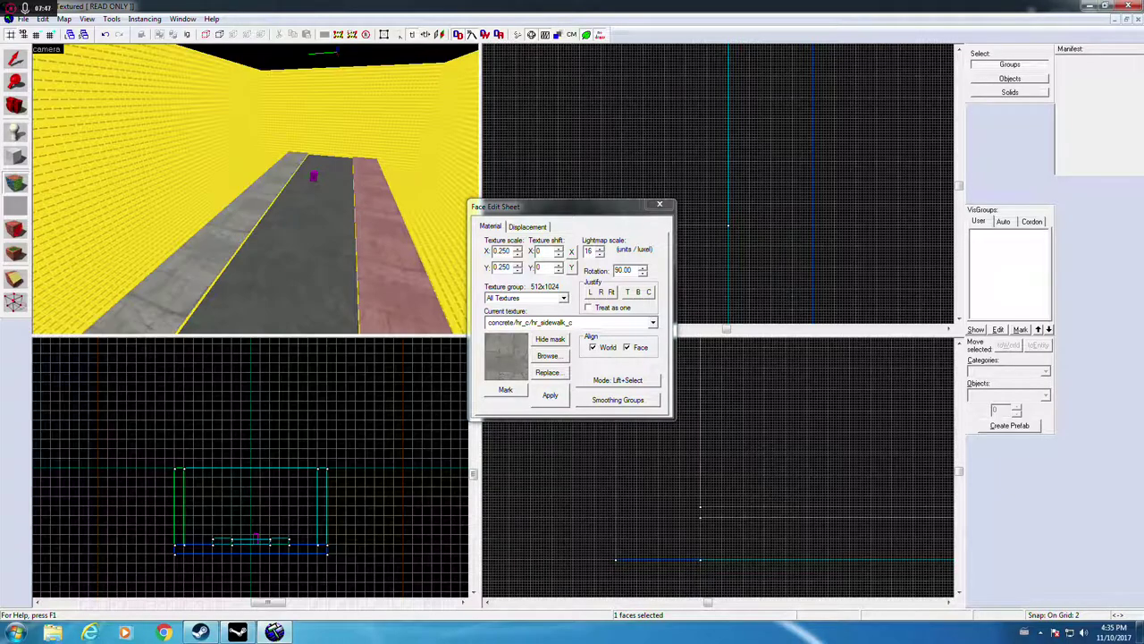
pyautogui.press('w')
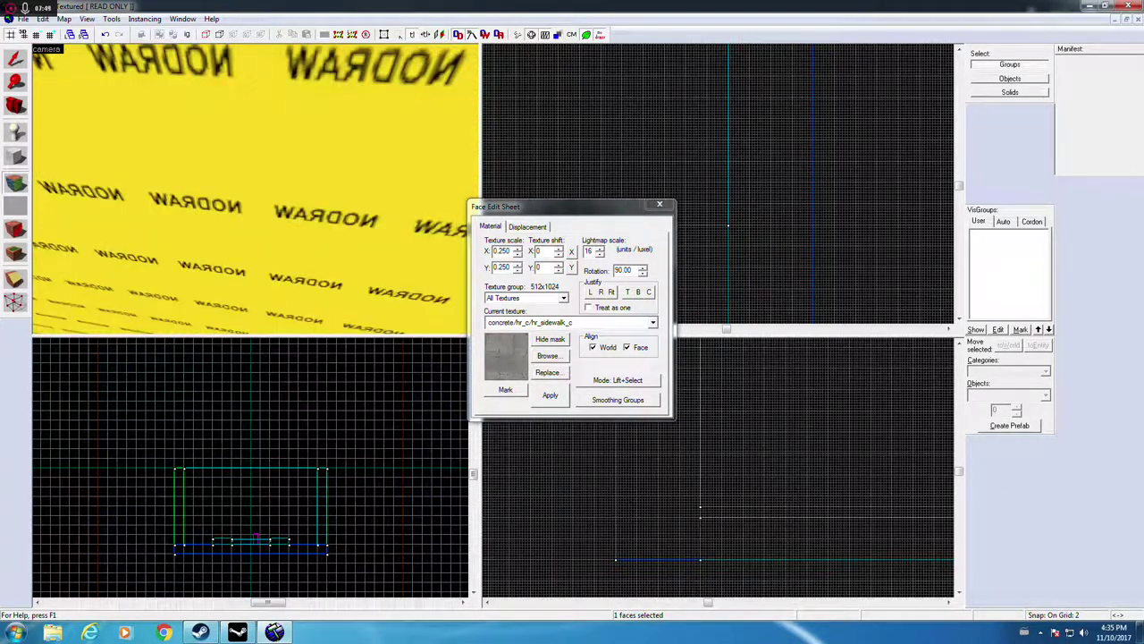
pyautogui.click(660, 205)
# Step: Place a prop_dynamic entity on the road between the two sidewalks
pyautogui.press('z')
pyautogui.press('s')
pyautogui.press('z')
pyautogui.click(16, 131)
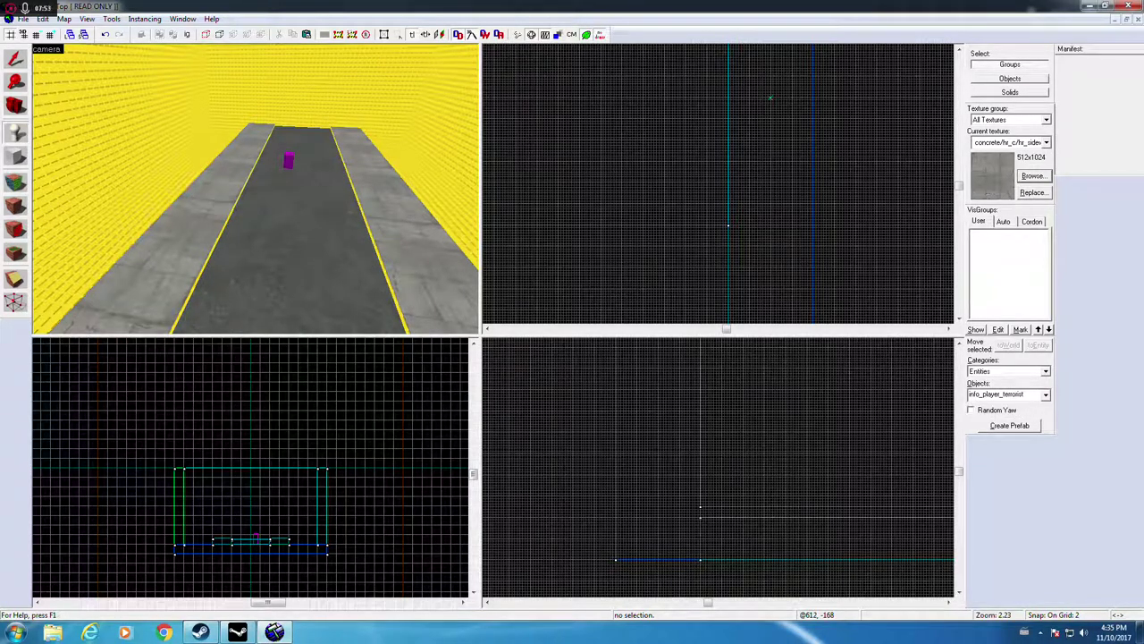
pyautogui.doubleClick(1017, 395)
pyautogui.write('prop_Dy')
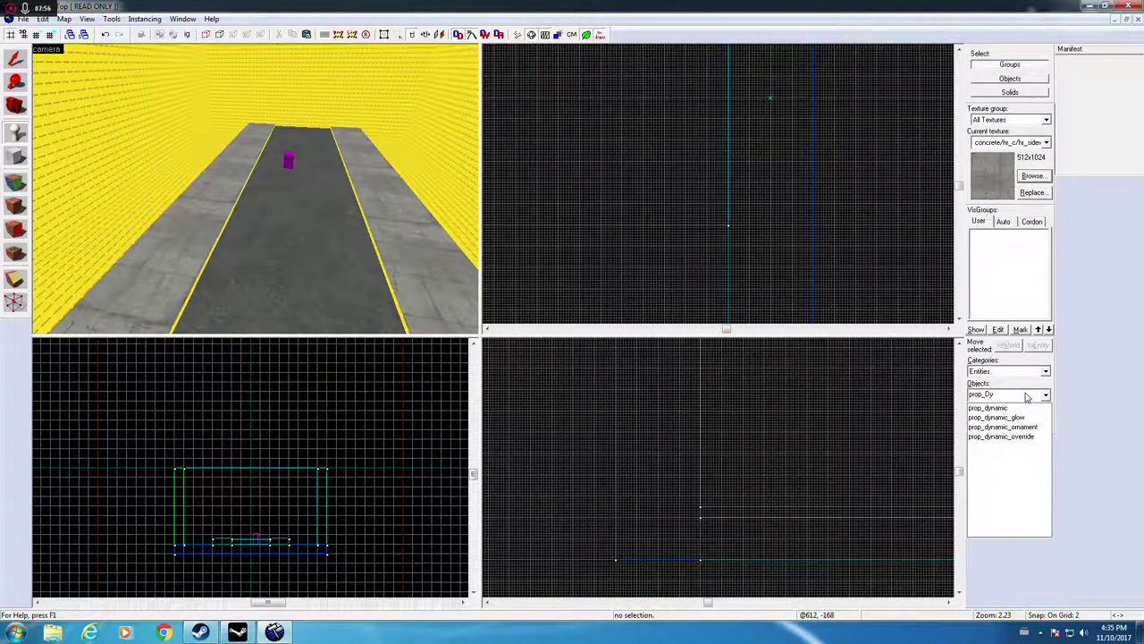
pyautogui.click(1025, 408)
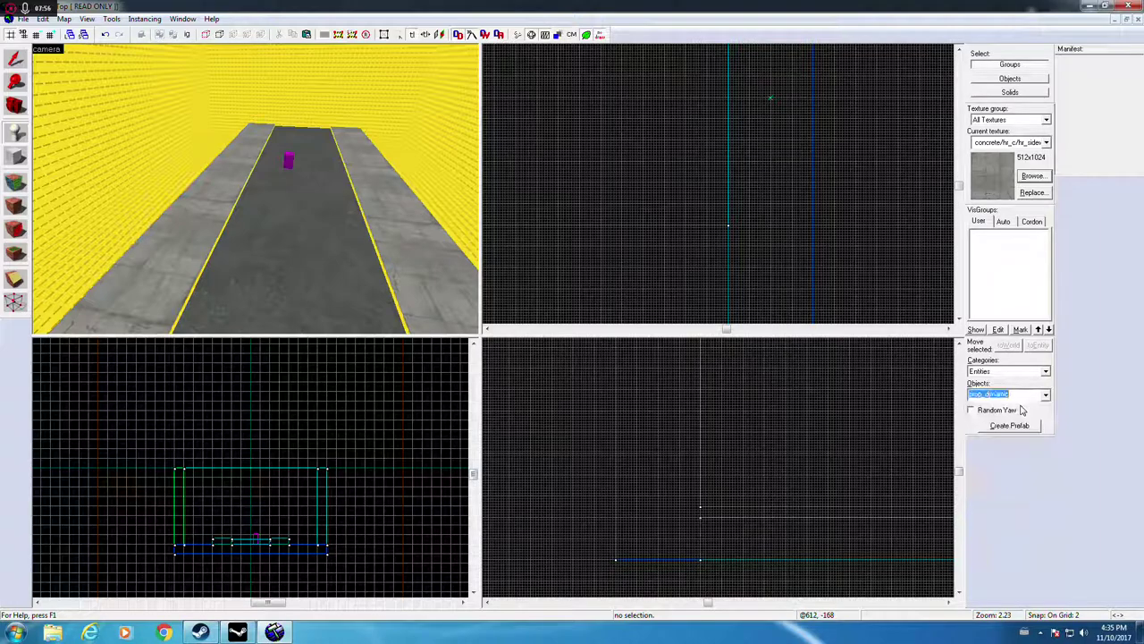
pyautogui.click(288, 256)
pyautogui.click(15, 60)
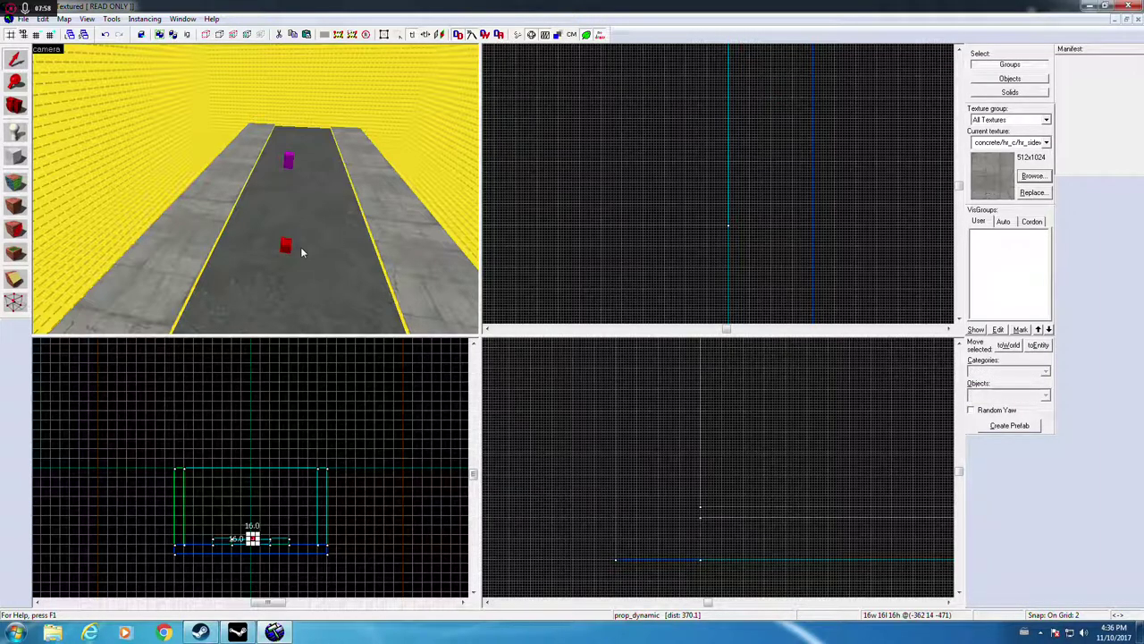
# Step: Open the prop_dynamic's properties and browse for its World Model
pyautogui.doubleClick(293, 249)
pyautogui.click(707, 456)
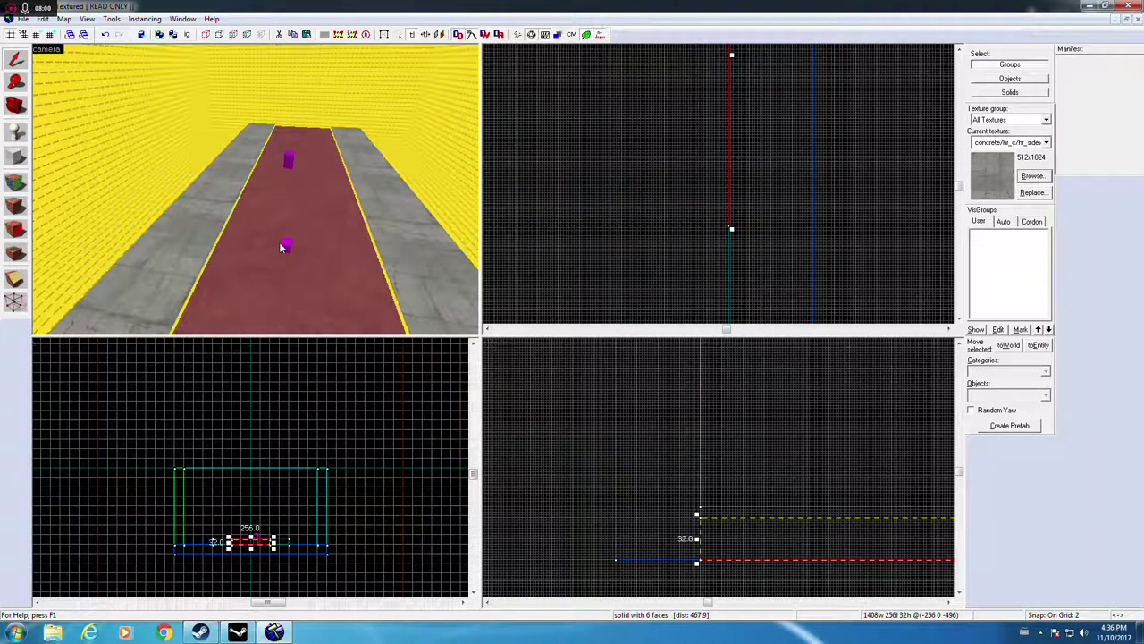
pyautogui.doubleClick(284, 249)
pyautogui.click(526, 337)
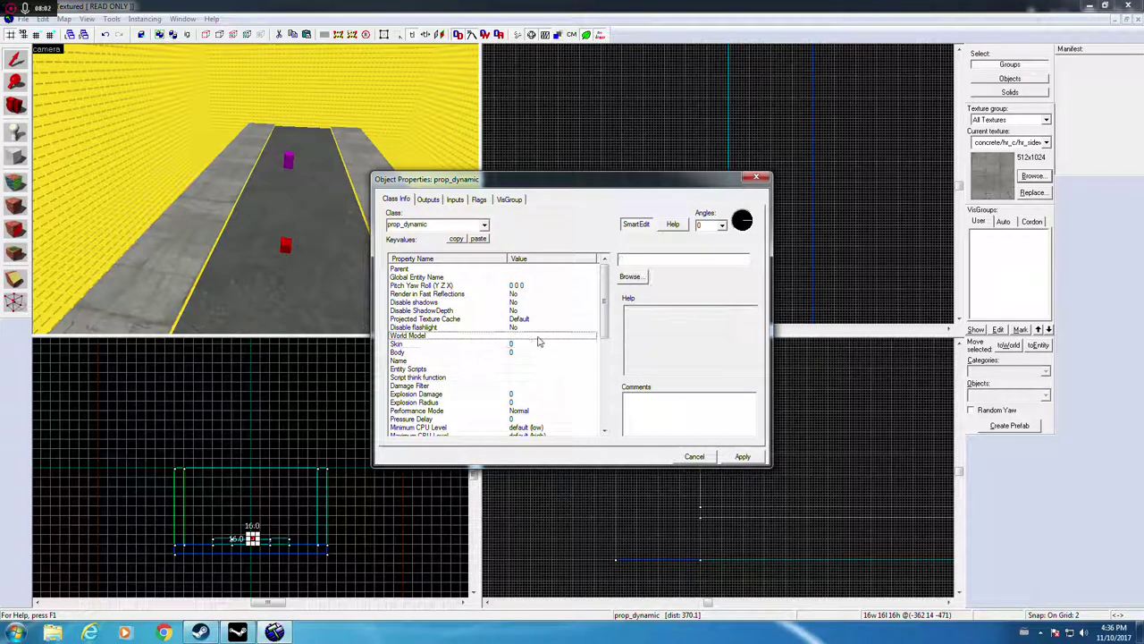
pyautogui.click(635, 276)
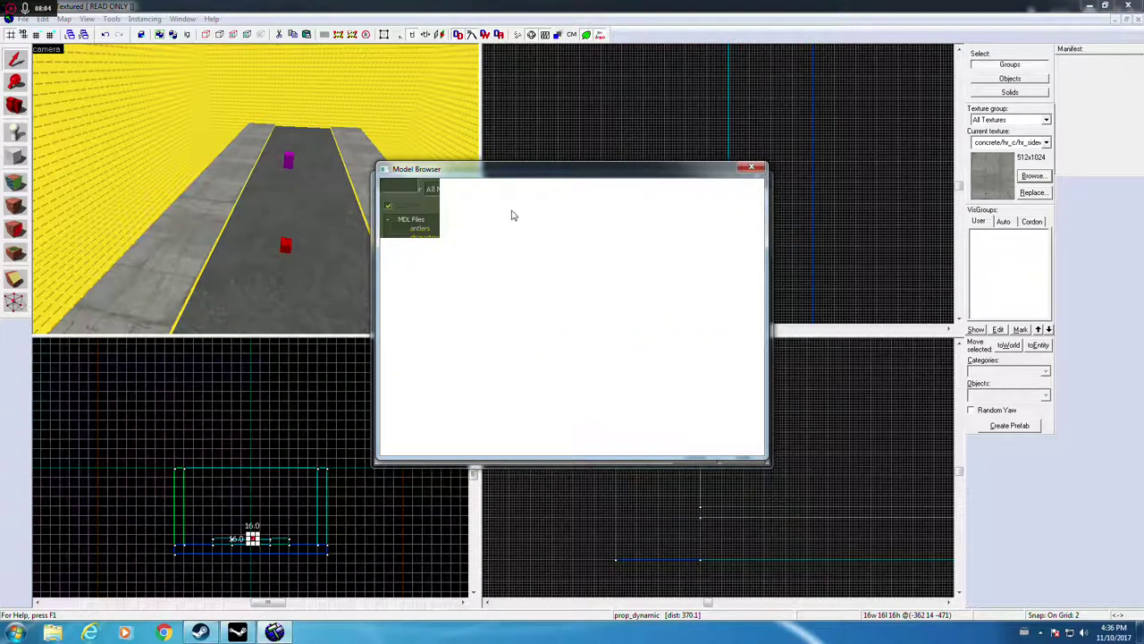
pyautogui.click(753, 168)
pyautogui.click(623, 278)
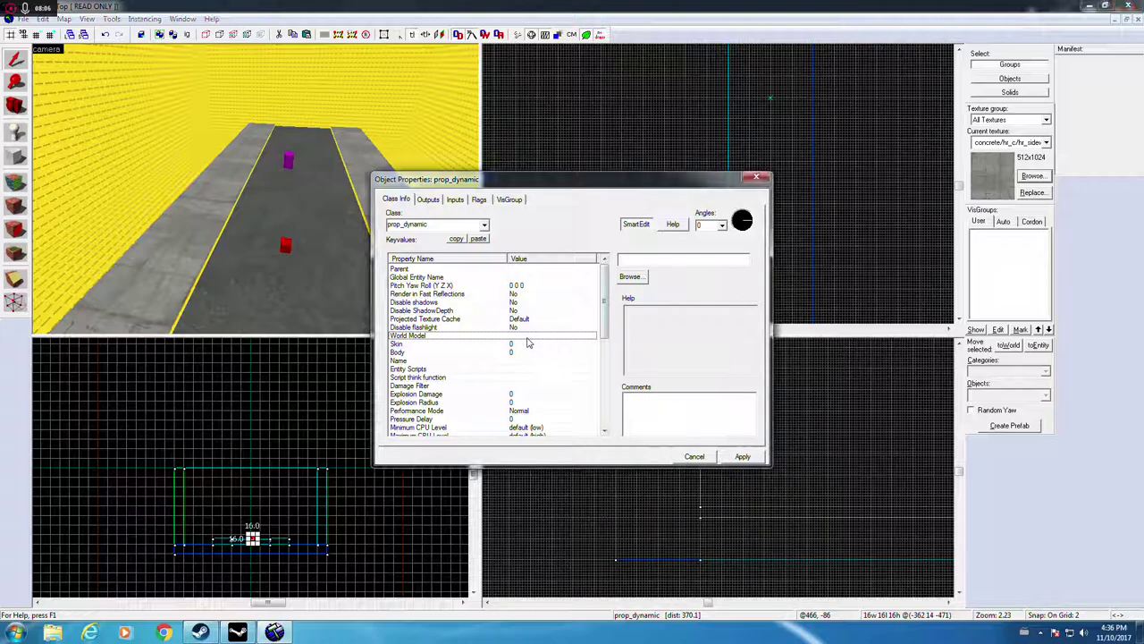
# Step: Filter the models by "sidewalk" and preview the matching ones
pyautogui.write('it')
pyautogui.press('BackSpace')
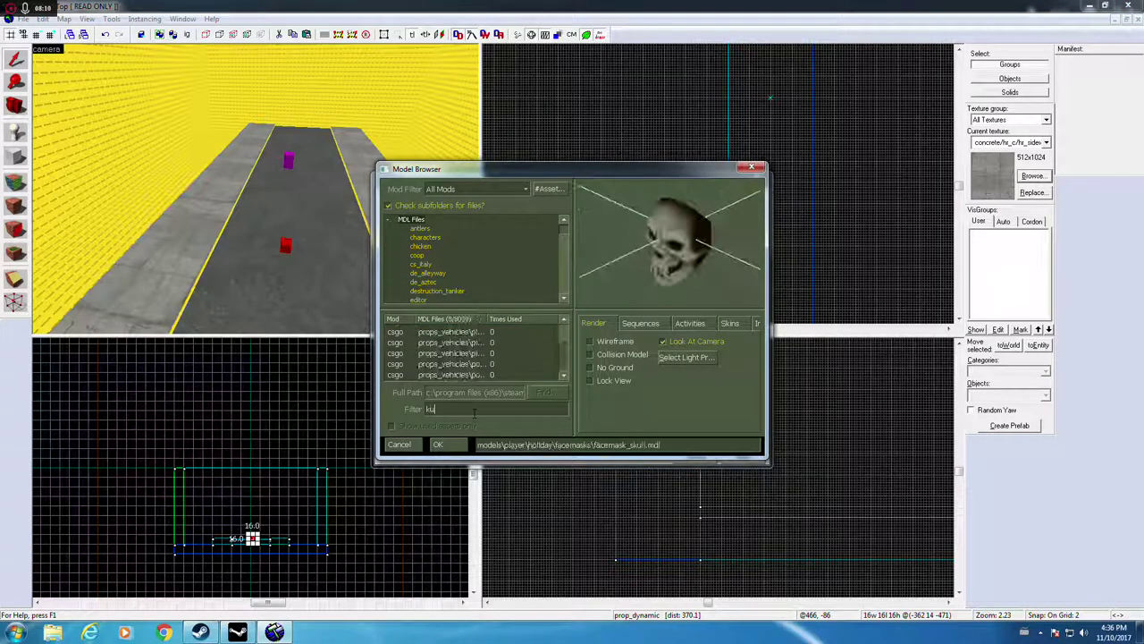
pyautogui.write('ide')
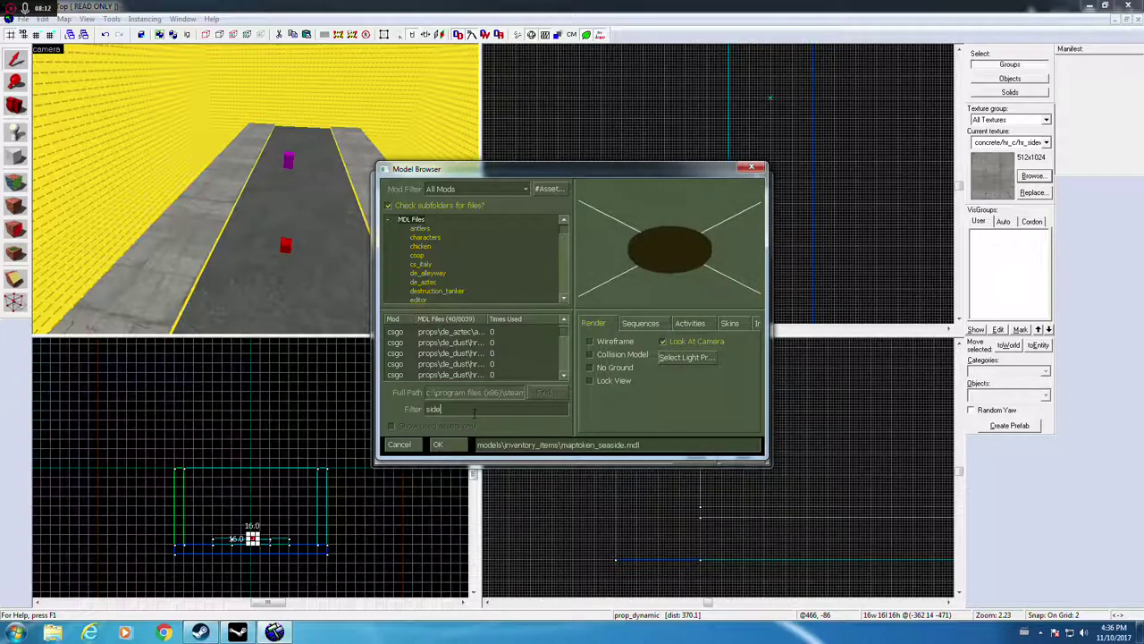
pyautogui.write('walk')
pyautogui.click(491, 353)
pyautogui.press('Down')
pyautogui.press('Up')
pyautogui.press('Up')
pyautogui.press('Up')
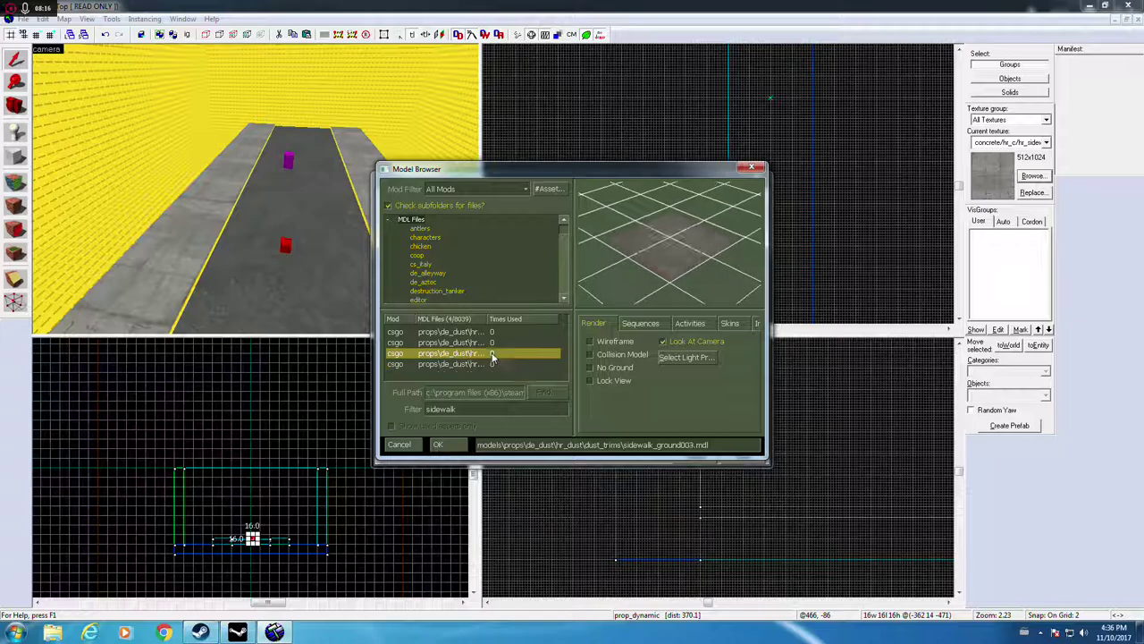
# Step: Filter the models by "inferno" and preview the matching models through the list
pyautogui.moveTo(463, 407); pyautogui.dragTo(318, 412)
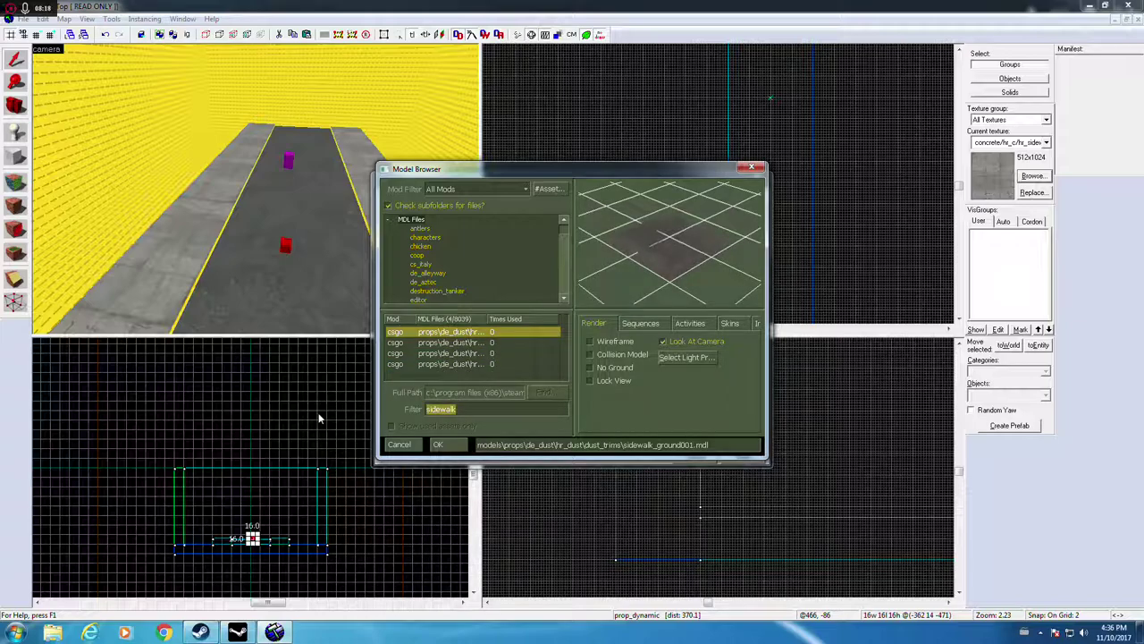
pyautogui.press('BackSpace')
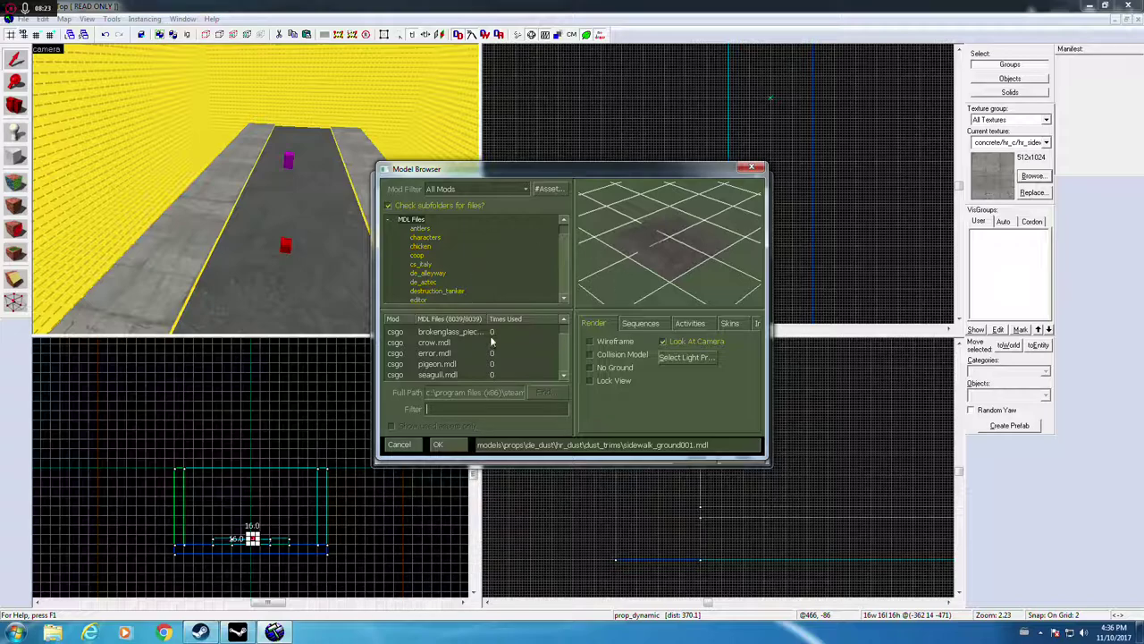
pyautogui.write('inferno')
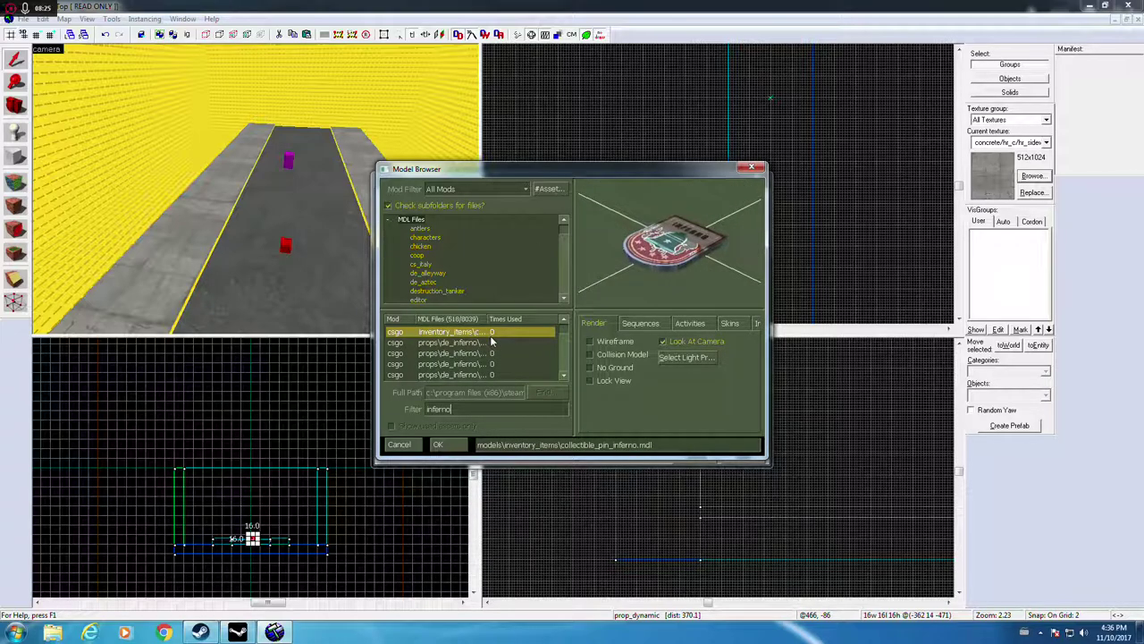
pyautogui.press('Down')
pyautogui.press('Down')
pyautogui.press('Down')
pyautogui.press('Down')
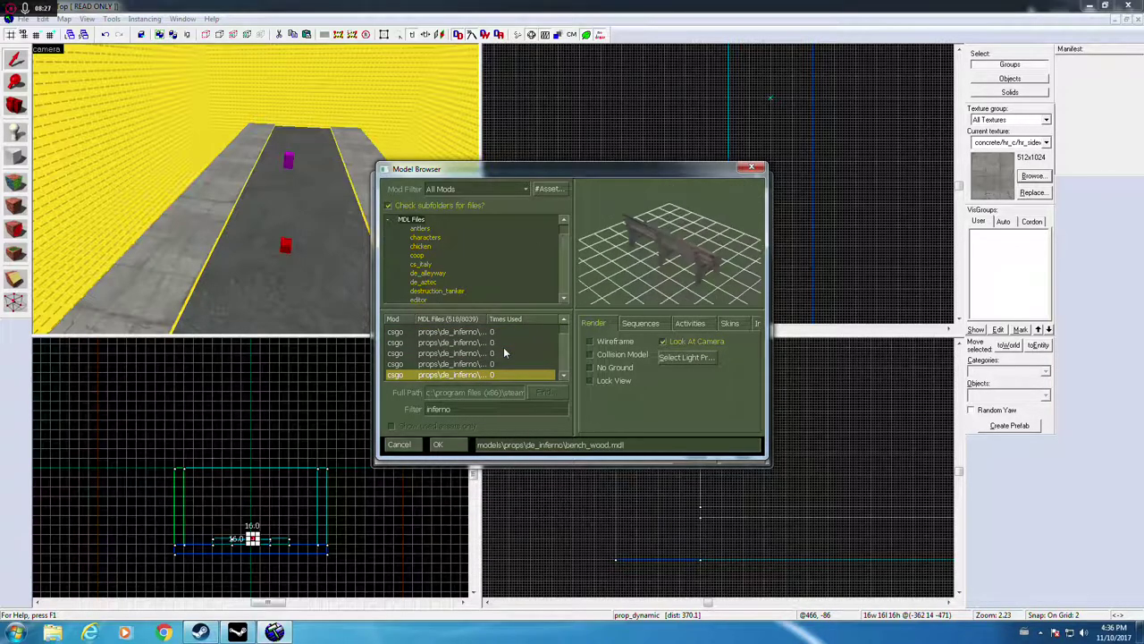
pyautogui.press('Down')
pyautogui.press('Down')
pyautogui.press('Down')
pyautogui.press('Down')
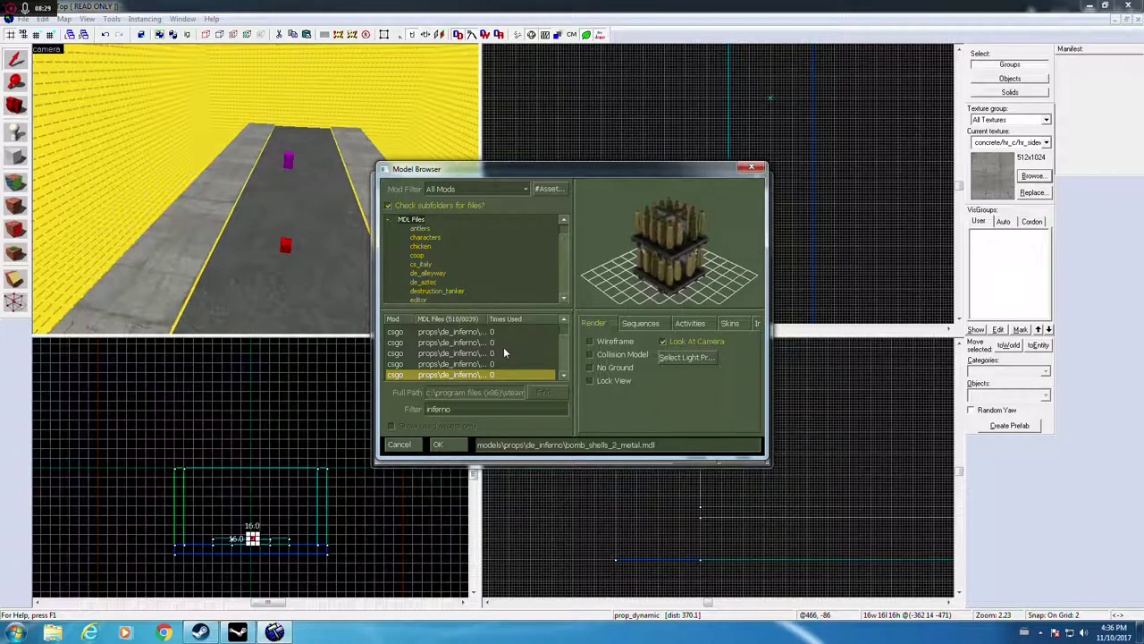
pyautogui.press('Down')
pyautogui.press('Down')
pyautogui.press('Down')
pyautogui.press('Down')
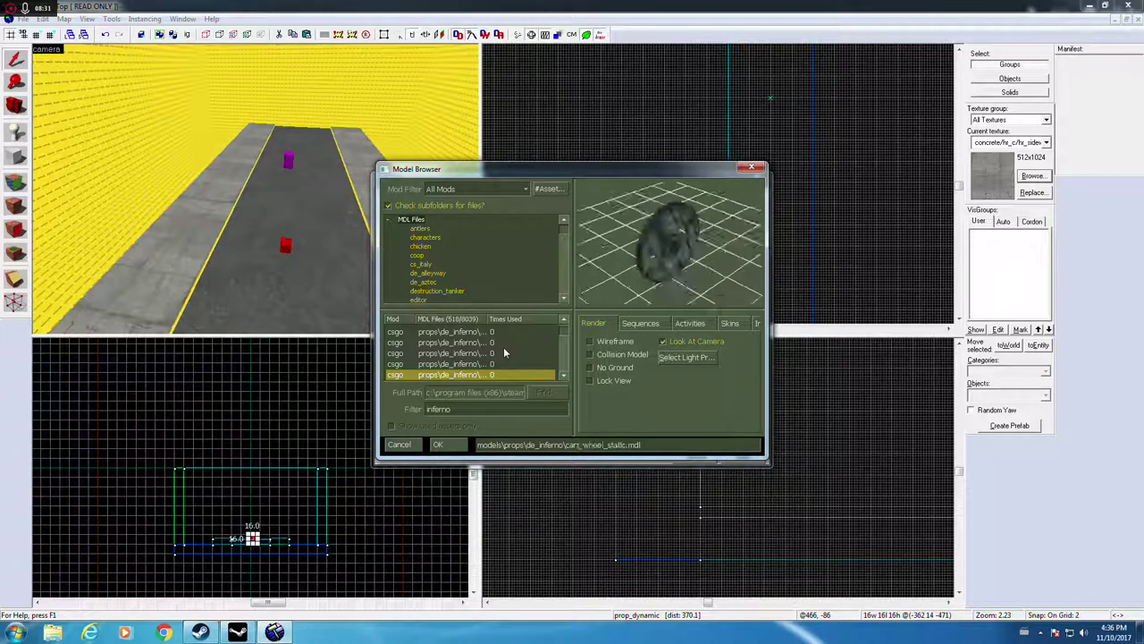
pyautogui.press('Down')
pyautogui.press('Down')
pyautogui.press('Down')
pyautogui.press('Down')
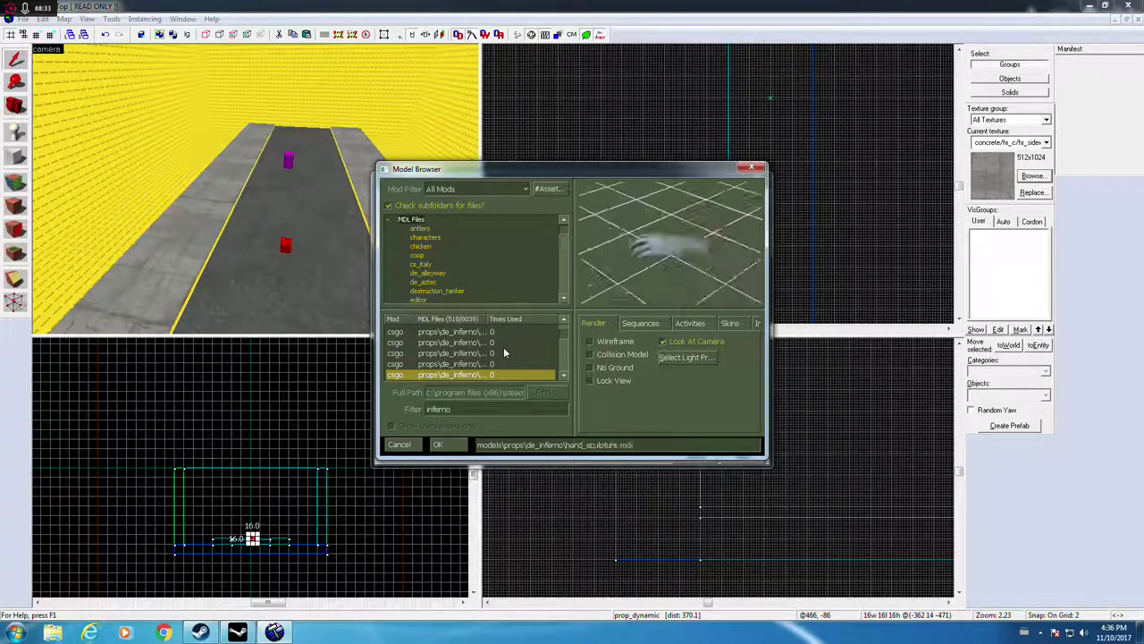
pyautogui.press('Down')
pyautogui.press('Down')
pyautogui.press('Down')
pyautogui.press('Down')
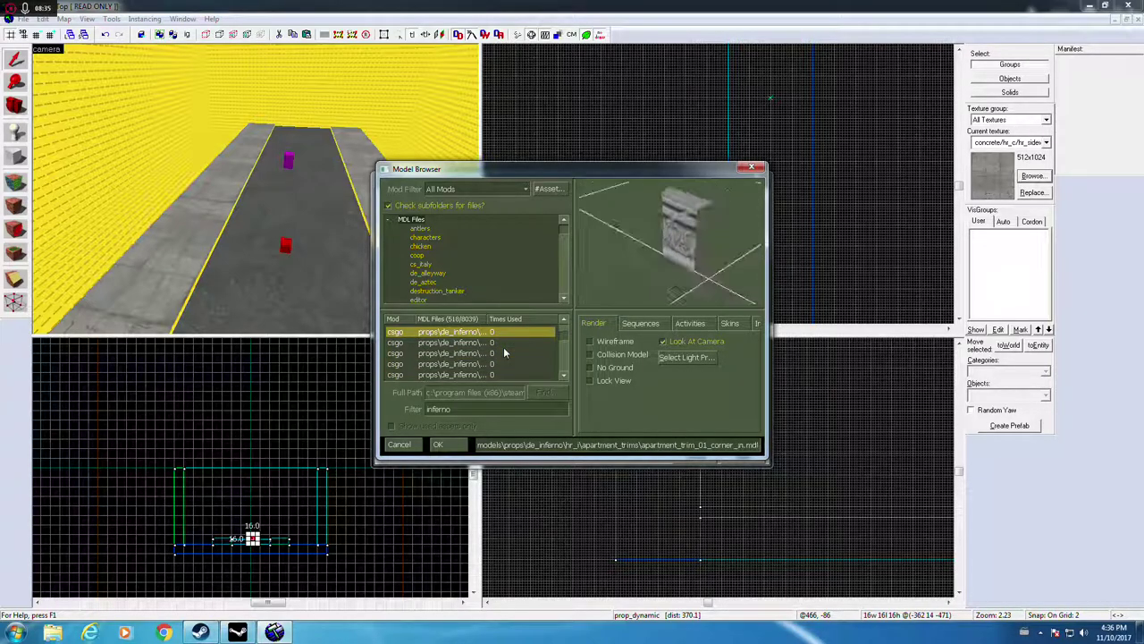
pyautogui.press('Down')
pyautogui.press('Down')
pyautogui.press('Down')
pyautogui.press('Down')
pyautogui.press('Down')
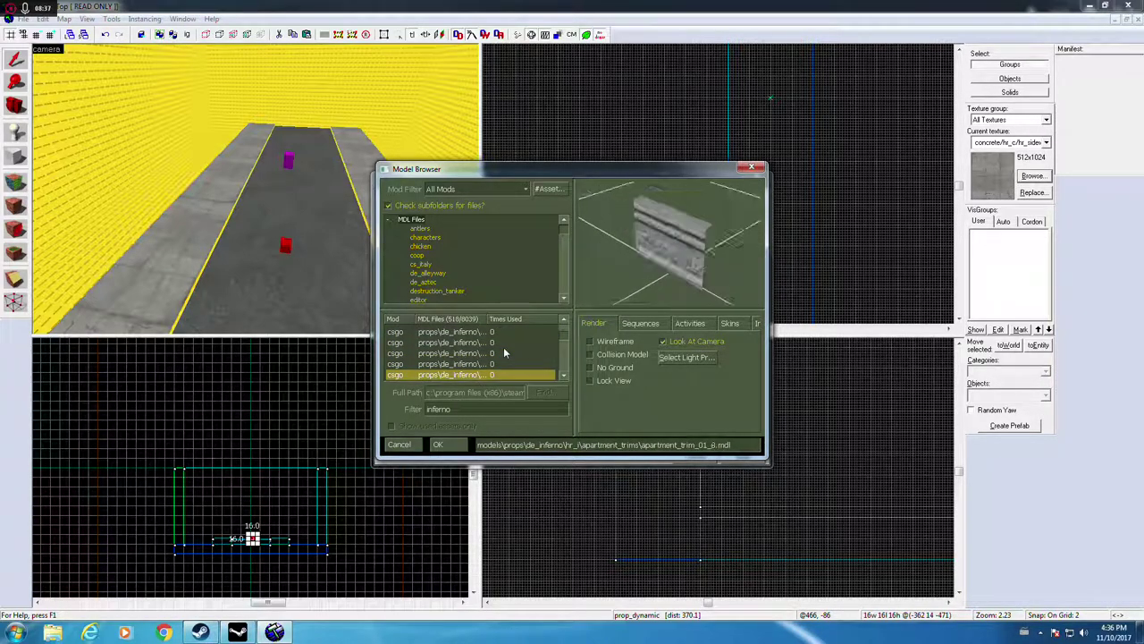
pyautogui.press('Down')
pyautogui.press('Down')
pyautogui.press('Down')
pyautogui.press('Down')
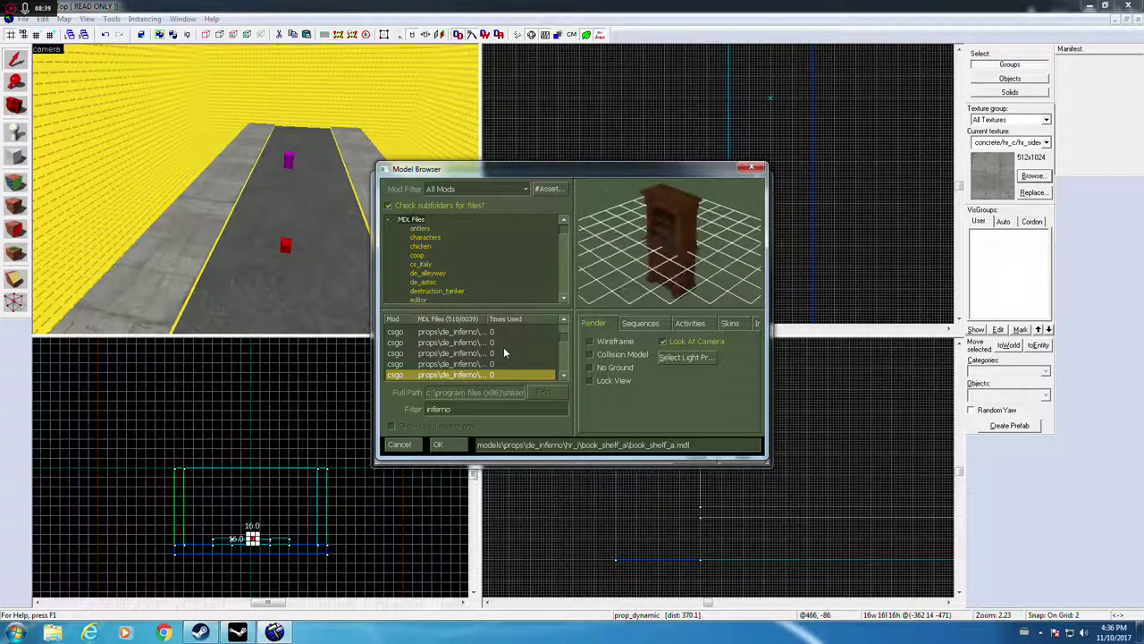
pyautogui.press('Down')
pyautogui.press('Down')
pyautogui.press('Down')
pyautogui.press('Down')
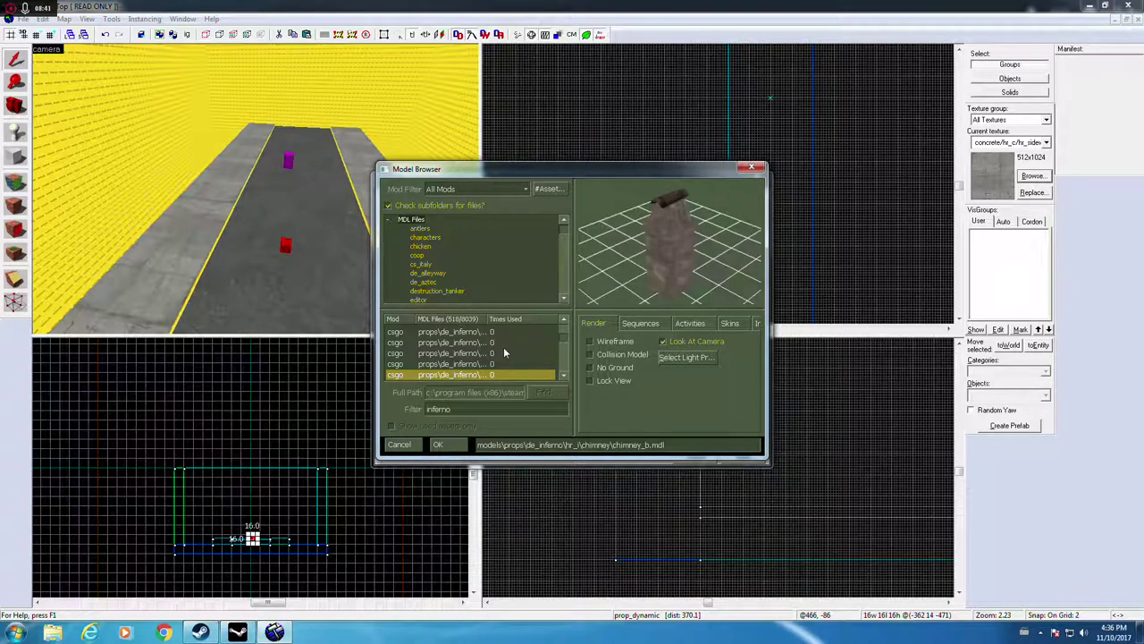
pyautogui.press('Down')
pyautogui.press('Down')
pyautogui.press('Down')
pyautogui.press('Down')
pyautogui.press('Down')
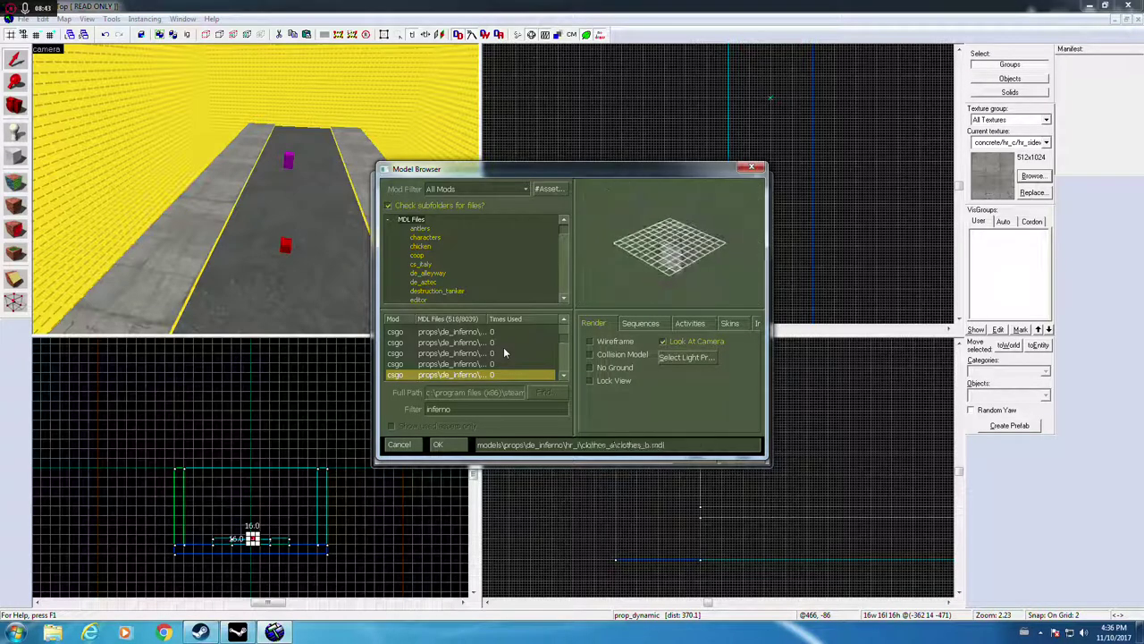
pyautogui.press('Down')
pyautogui.press('Down')
pyautogui.press('Down')
pyautogui.press('Down')
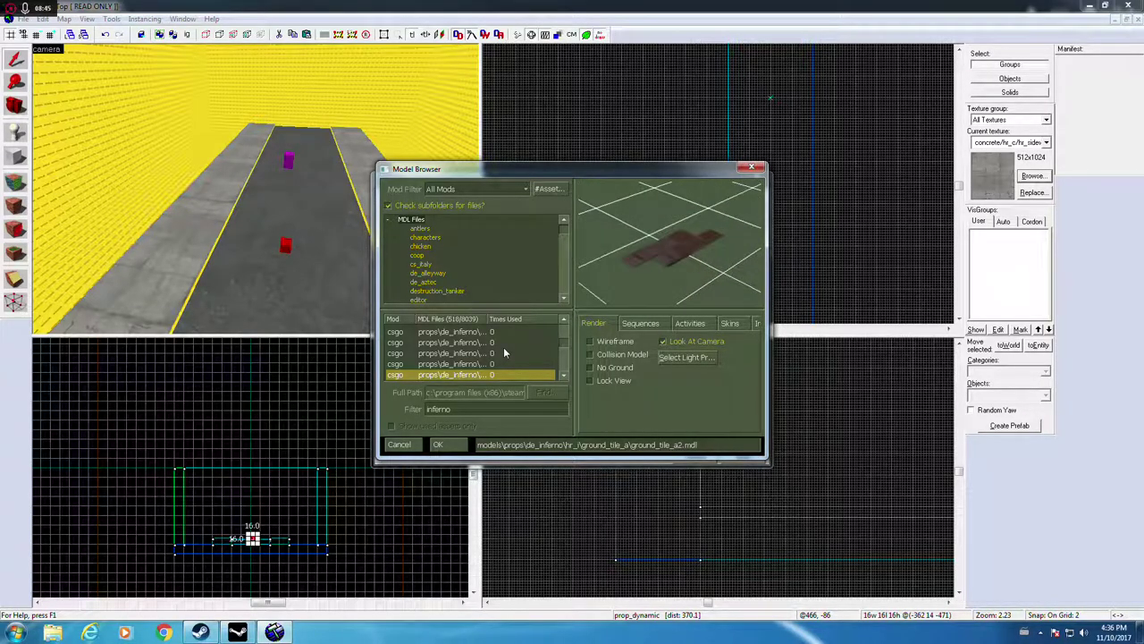
pyautogui.press('Down')
pyautogui.press('Down')
pyautogui.press('Down')
pyautogui.press('Down')
pyautogui.press('Down')
pyautogui.press('Down')
pyautogui.press('Down')
pyautogui.press('Down')
pyautogui.press('Down')
pyautogui.press('Down')
pyautogui.press('Down')
pyautogui.press('Down')
pyautogui.press('Down')
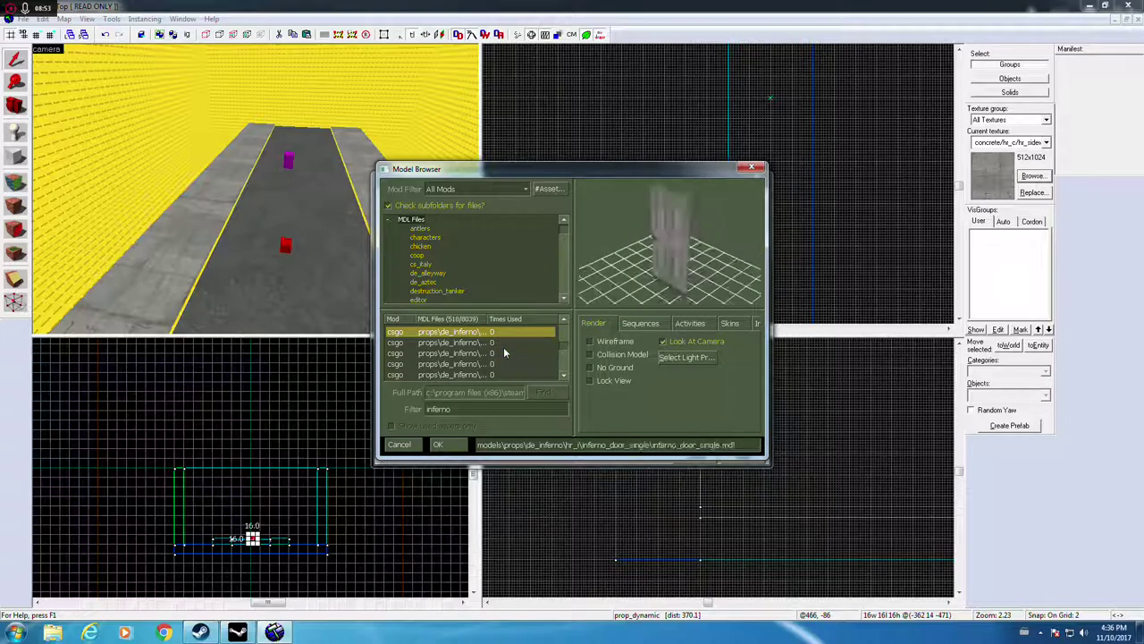
pyautogui.press('Down')
pyautogui.press('Down')
pyautogui.press('Down')
pyautogui.press('Down')
pyautogui.press('Down')
pyautogui.press('Down')
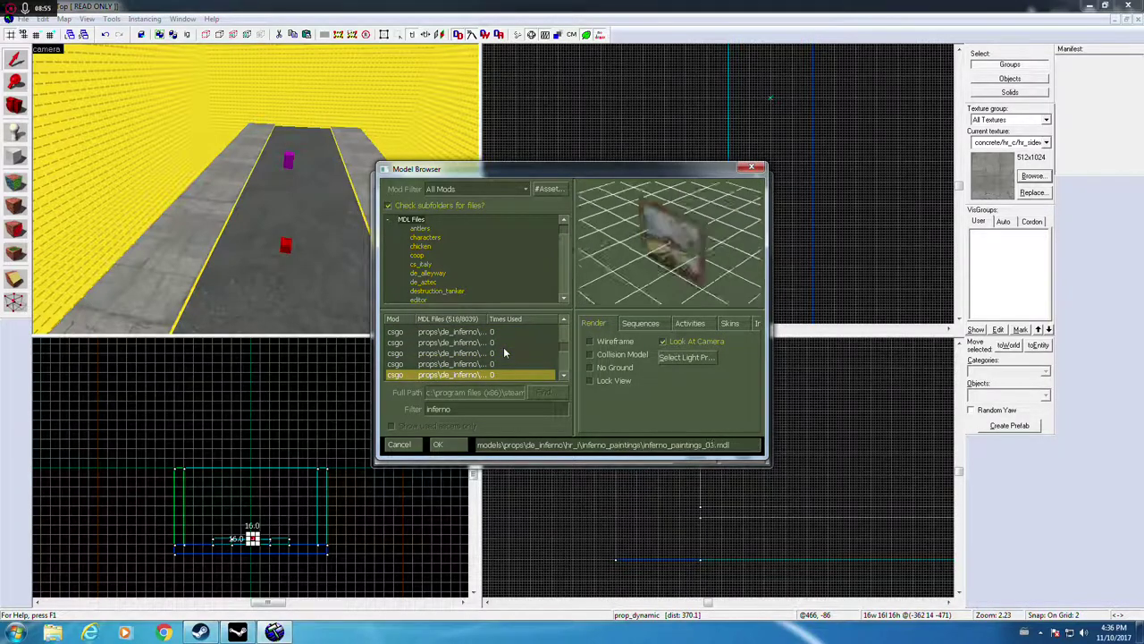
pyautogui.press('Down')
pyautogui.press('Down')
pyautogui.press('Down')
pyautogui.press('Down')
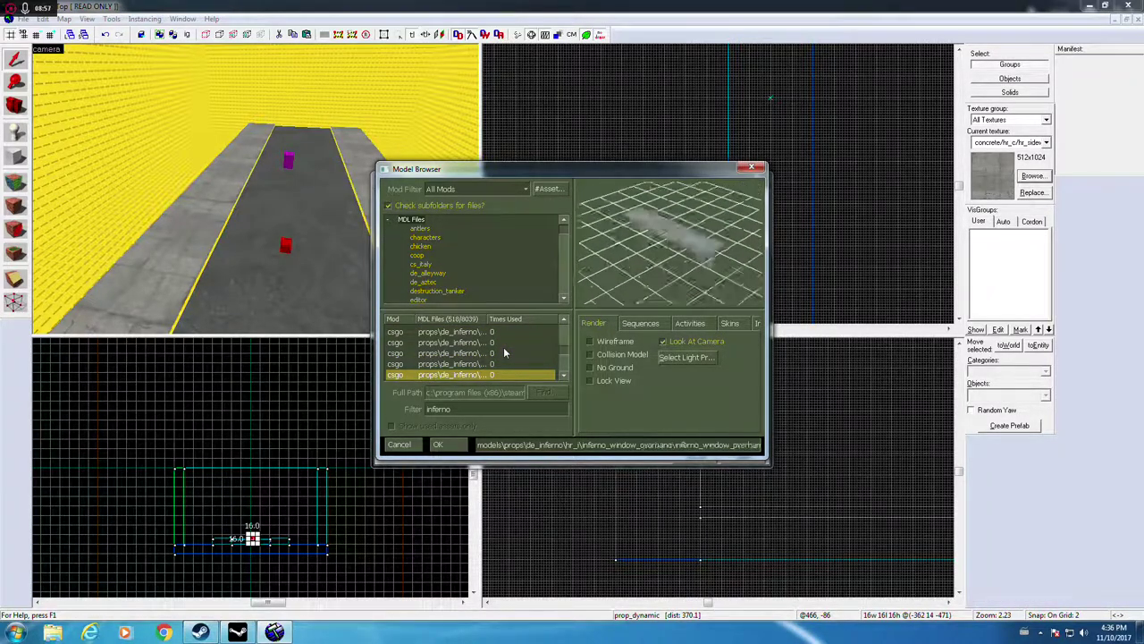
pyautogui.press('Down')
pyautogui.press('Down')
pyautogui.press('Down')
pyautogui.press('Down')
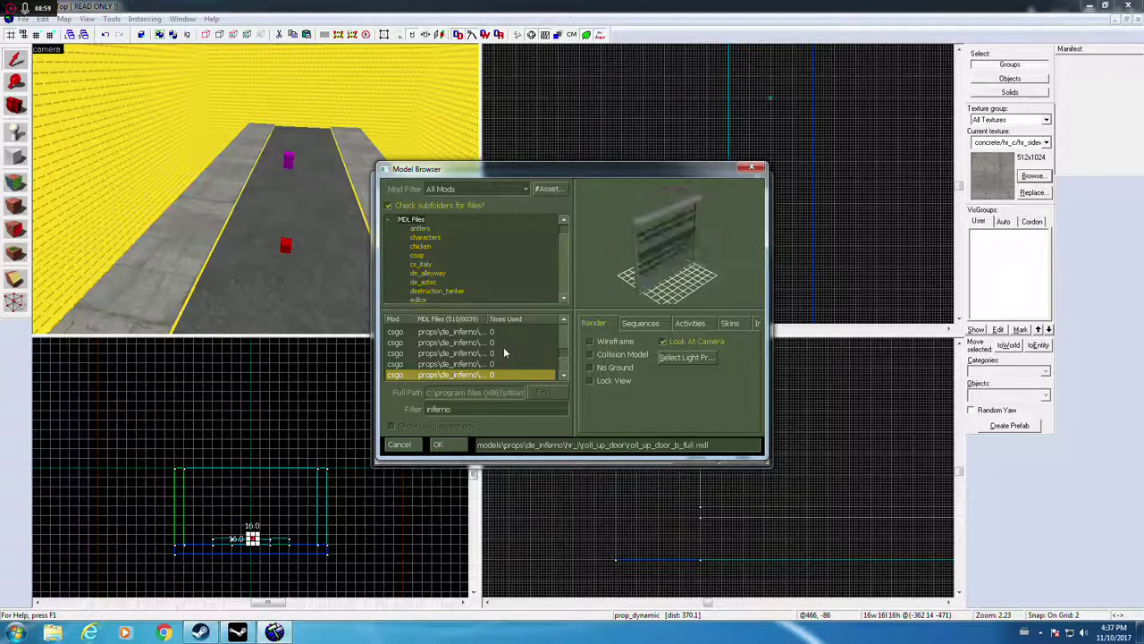
pyautogui.press('Down')
pyautogui.press('Down')
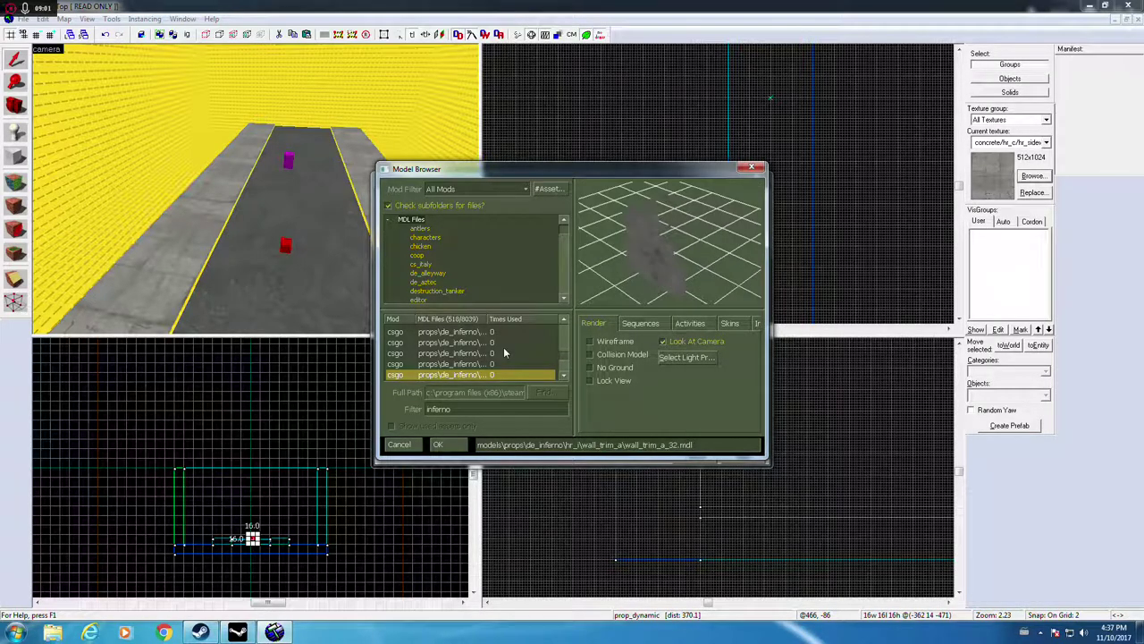
pyautogui.press('Down')
pyautogui.press('Down')
pyautogui.press('Down')
pyautogui.press('Down')
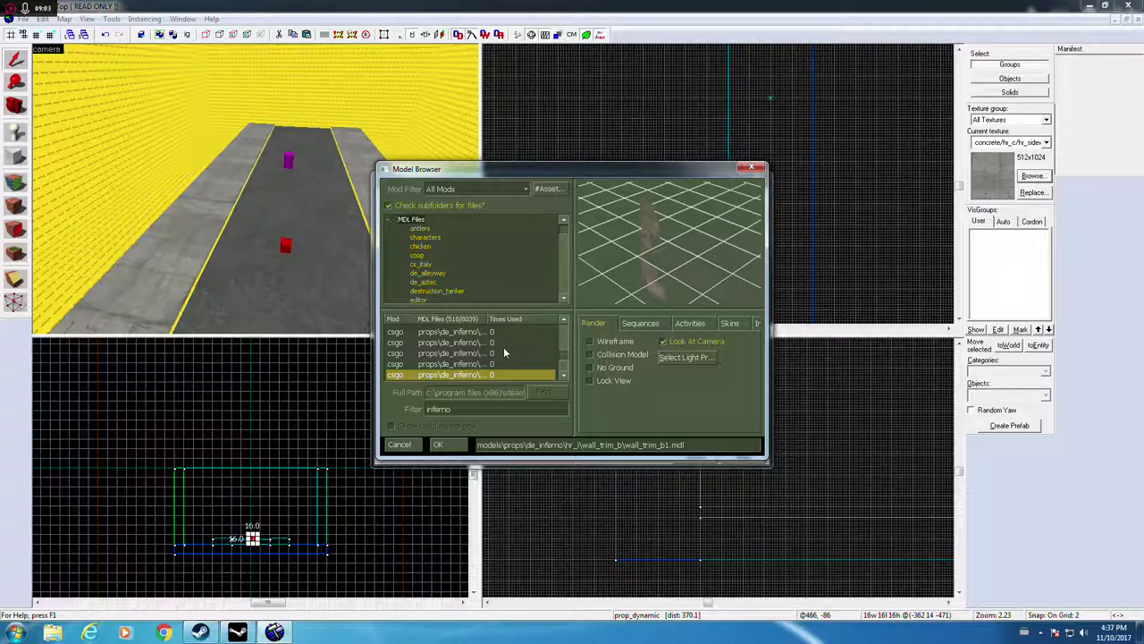
pyautogui.press('Down')
pyautogui.press('Down')
pyautogui.press('Down')
pyautogui.press('Down')
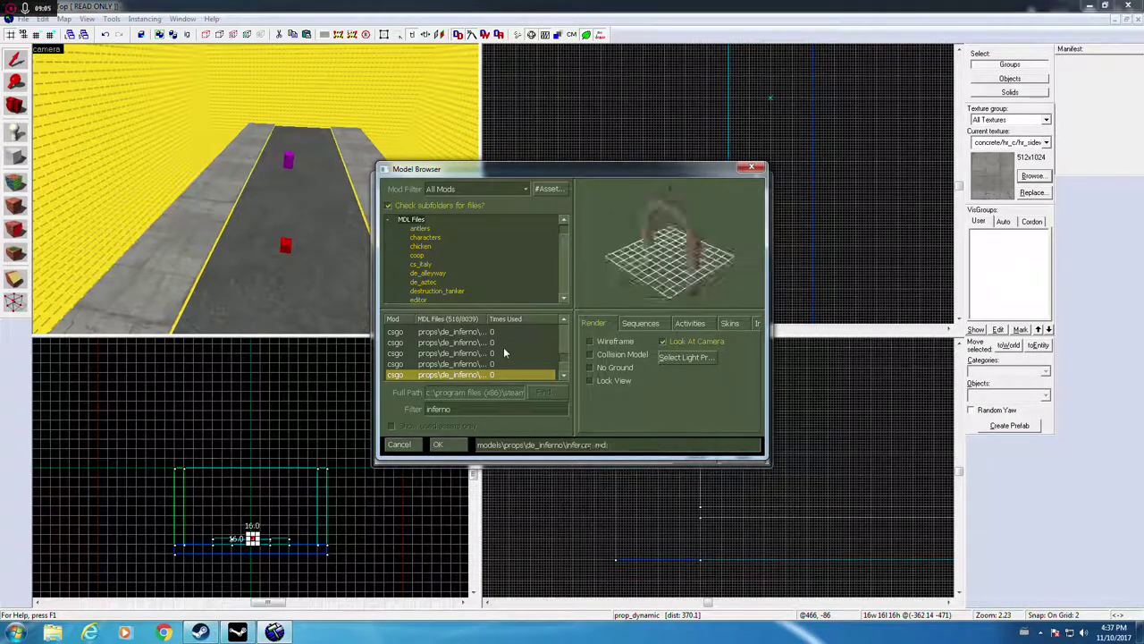
pyautogui.press('Down')
pyautogui.press('Down')
pyautogui.press('Down')
pyautogui.press('Down')
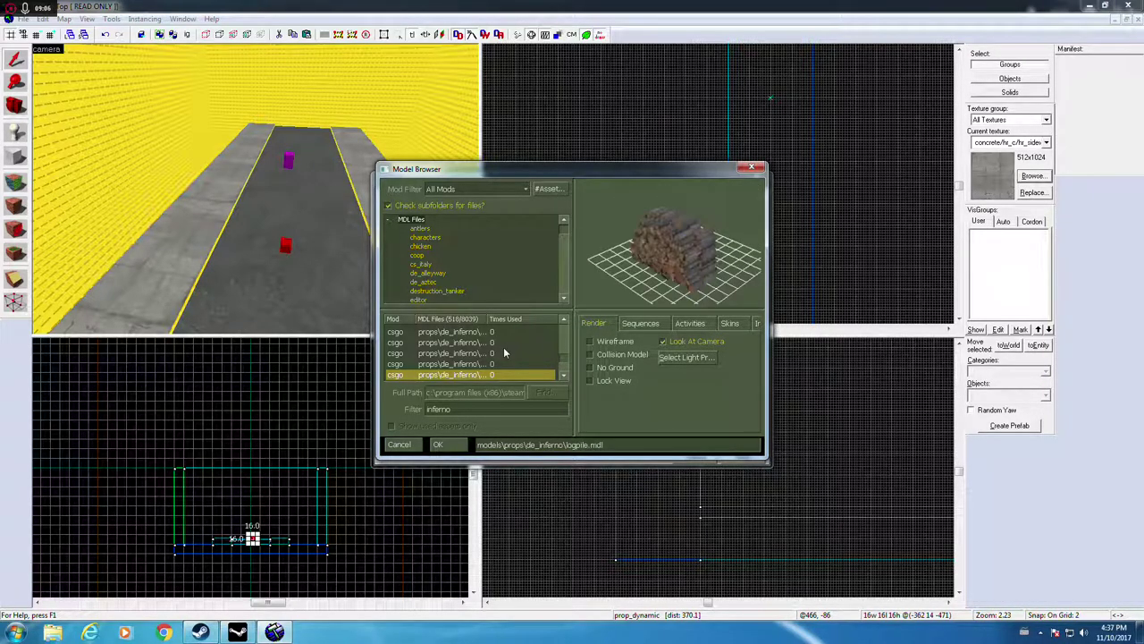
pyautogui.press('Down')
pyautogui.press('Down')
pyautogui.press('Down')
pyautogui.press('Down')
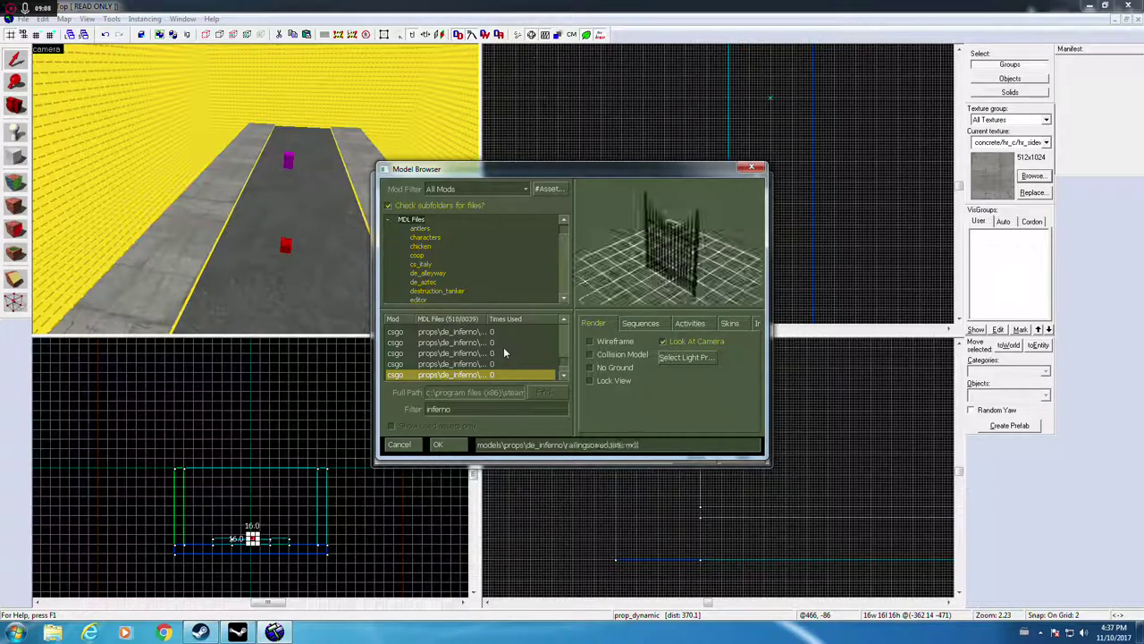
pyautogui.press('Down')
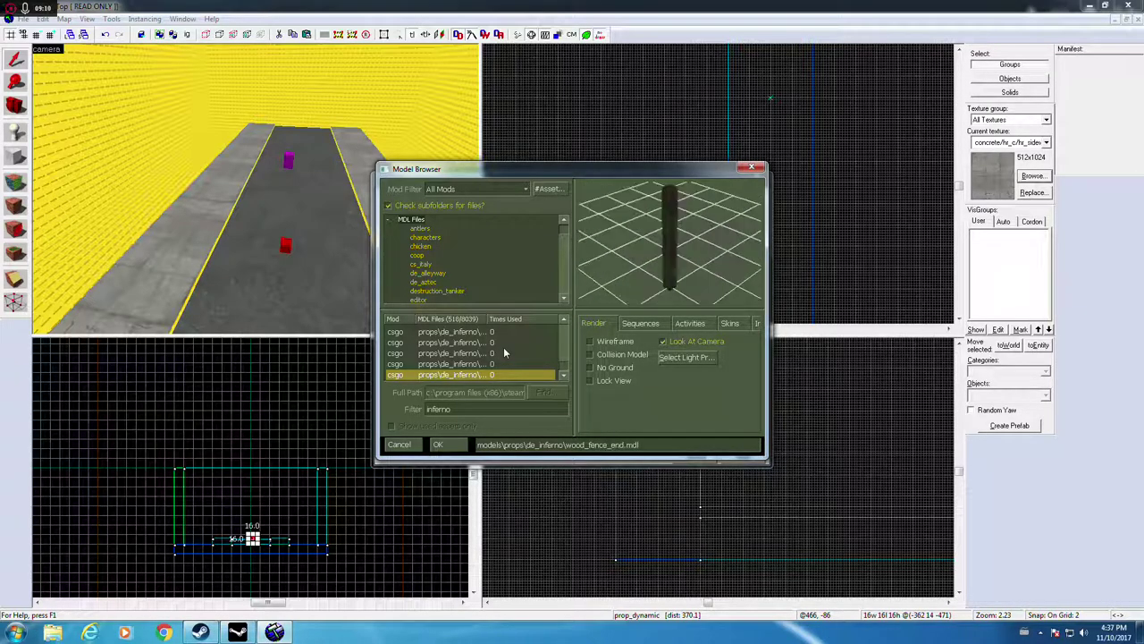
# Step: Search the models for "path" instead
pyautogui.moveTo(470, 412); pyautogui.dragTo(343, 411)
pyautogui.write('htap')
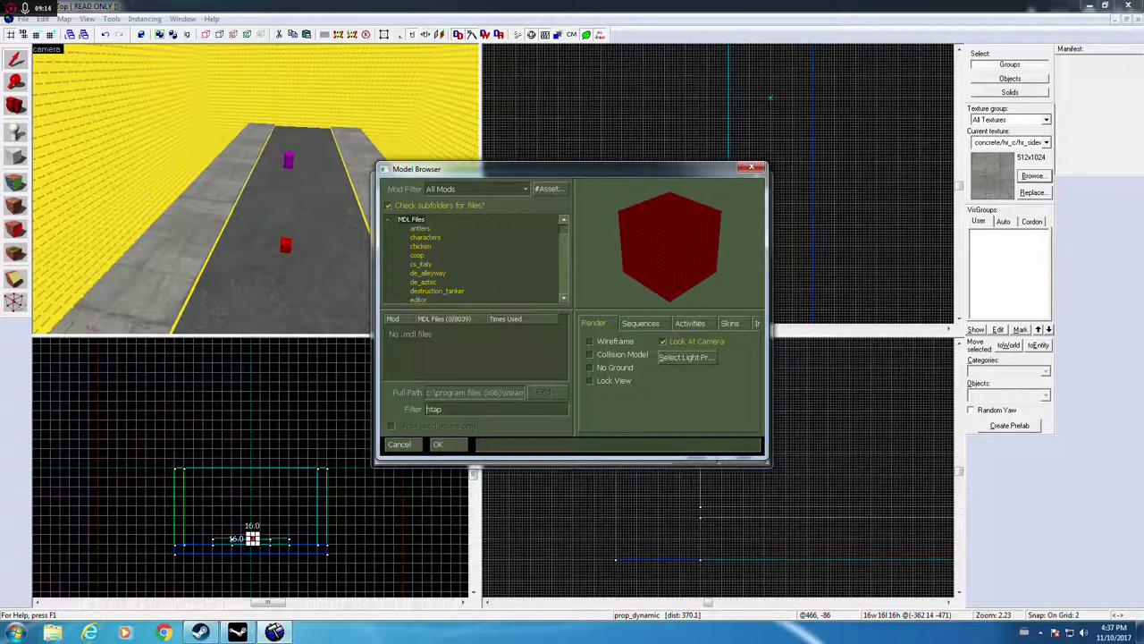
pyautogui.moveTo(447, 410); pyautogui.dragTo(385, 412)
pyautogui.write('path')
# Step: Replace the model filter with "ita" and preview the matching models from one end of the list to the other
pyautogui.press('BackSpace')
pyautogui.press('BackSpace')
pyautogui.press('BackSpace')
pyautogui.press('BackSpace')
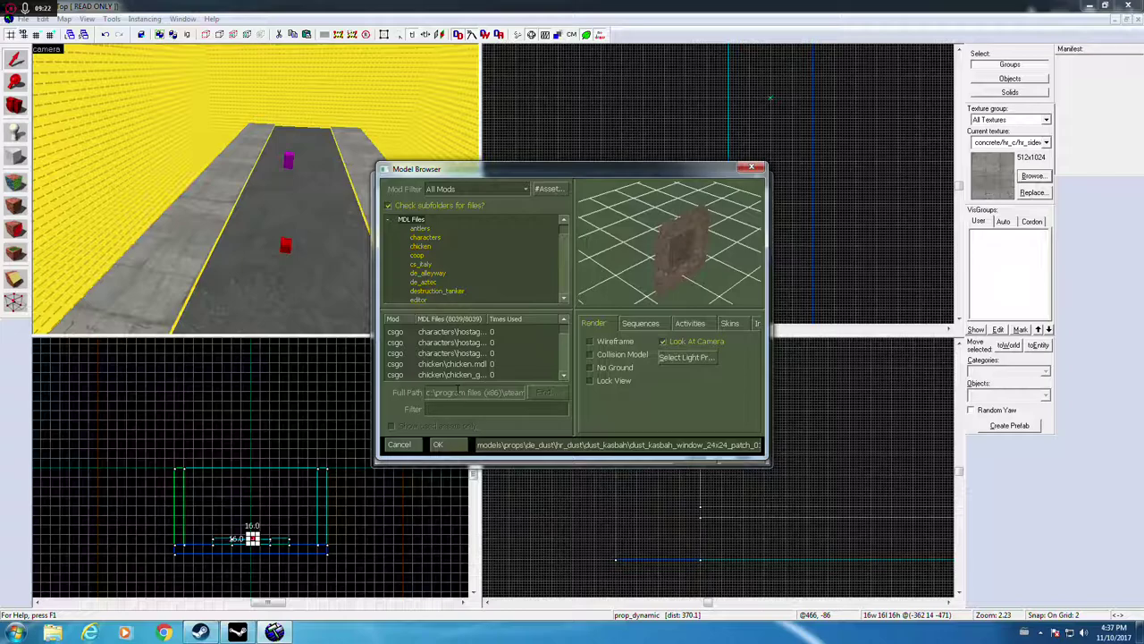
pyautogui.write('ita')
pyautogui.click(480, 364)
pyautogui.press('Down')
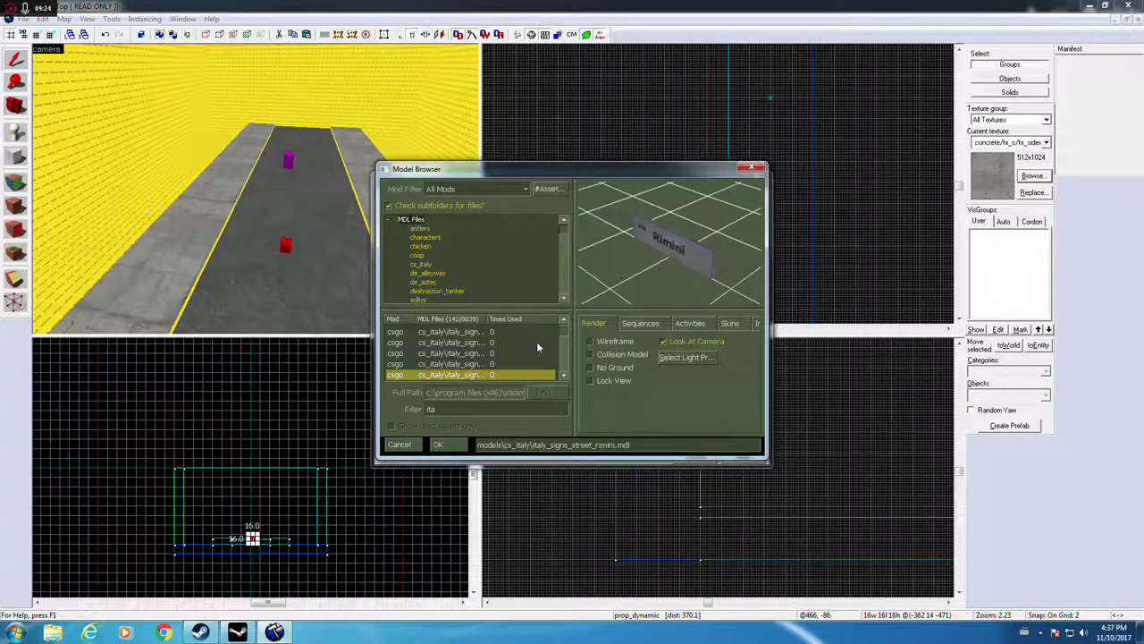
pyautogui.click(567, 323)
pyautogui.moveTo(563, 331); pyautogui.dragTo(553, 374)
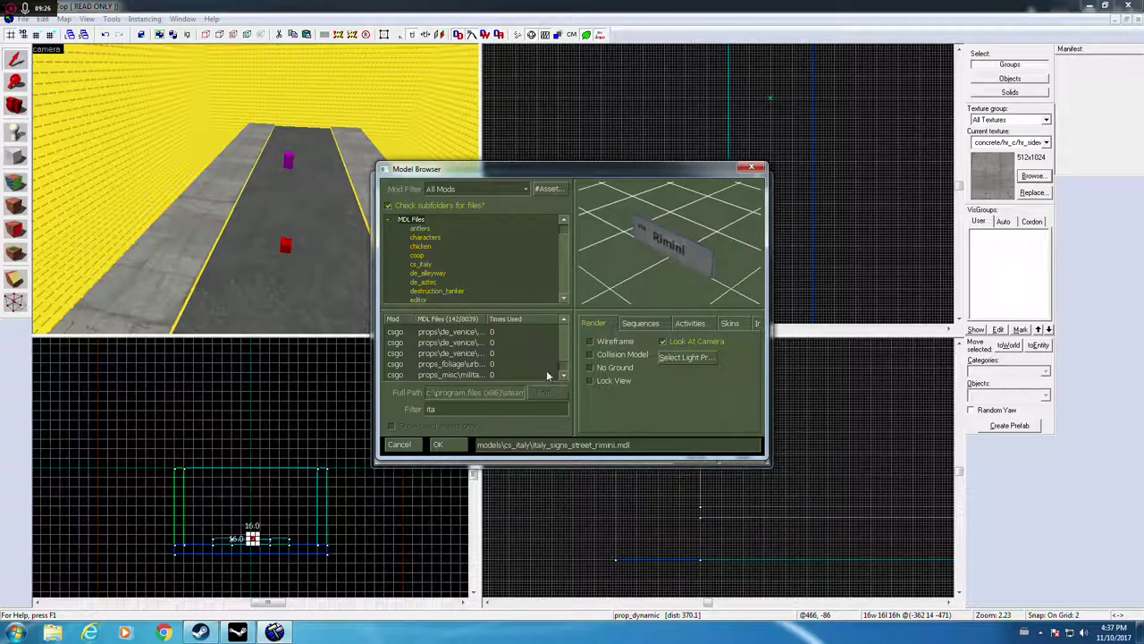
pyautogui.click(529, 374)
pyautogui.press('Up')
pyautogui.press('Up')
pyautogui.press('Up')
pyautogui.press('Up')
pyautogui.press('Up')
pyautogui.press('Up')
pyautogui.press('Up')
pyautogui.press('Up')
pyautogui.press('Up')
pyautogui.press('Up')
pyautogui.press('Up')
pyautogui.press('Up')
pyautogui.press('Up')
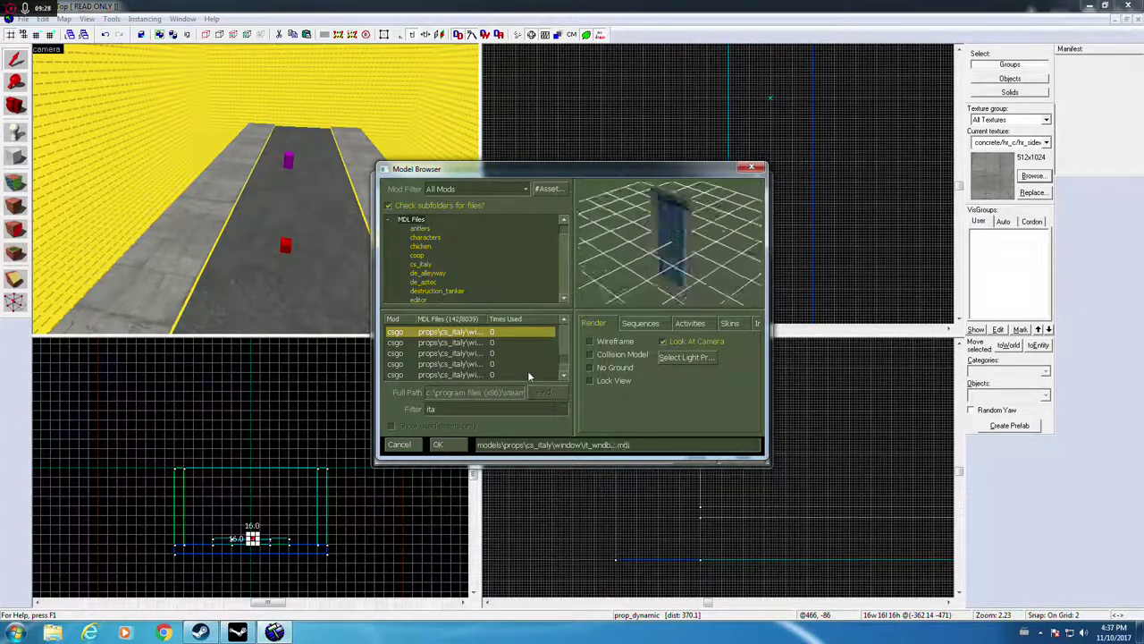
pyautogui.press('Up')
pyautogui.press('Up')
pyautogui.press('Up')
pyautogui.press('Up')
pyautogui.press('Up')
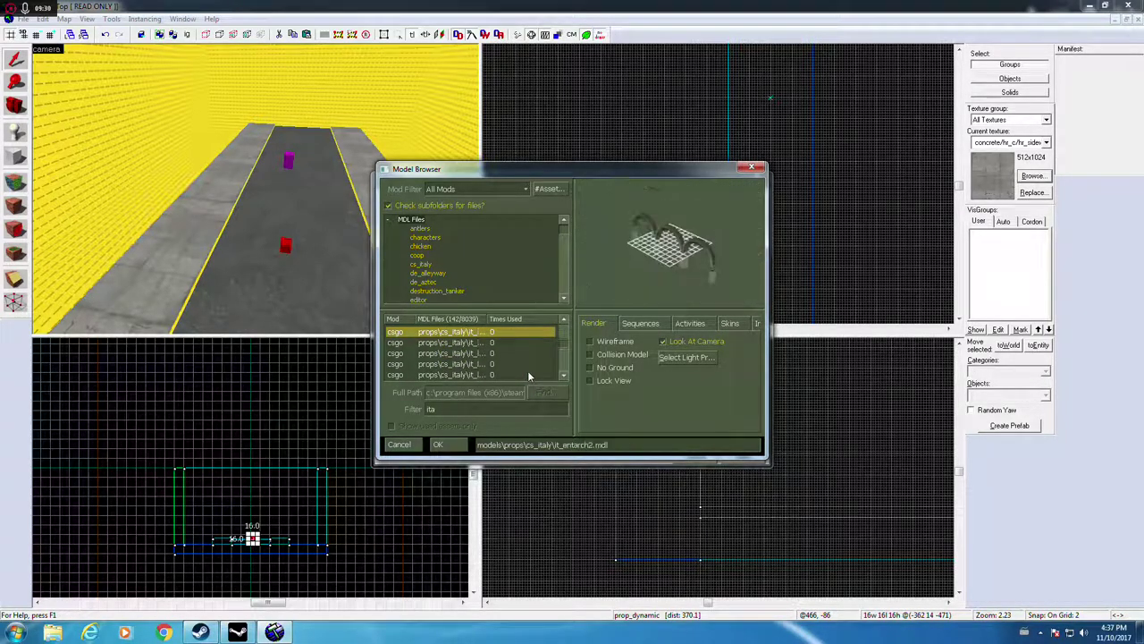
pyautogui.press('Up')
pyautogui.press('Up')
pyautogui.press('Up')
pyautogui.press('Up')
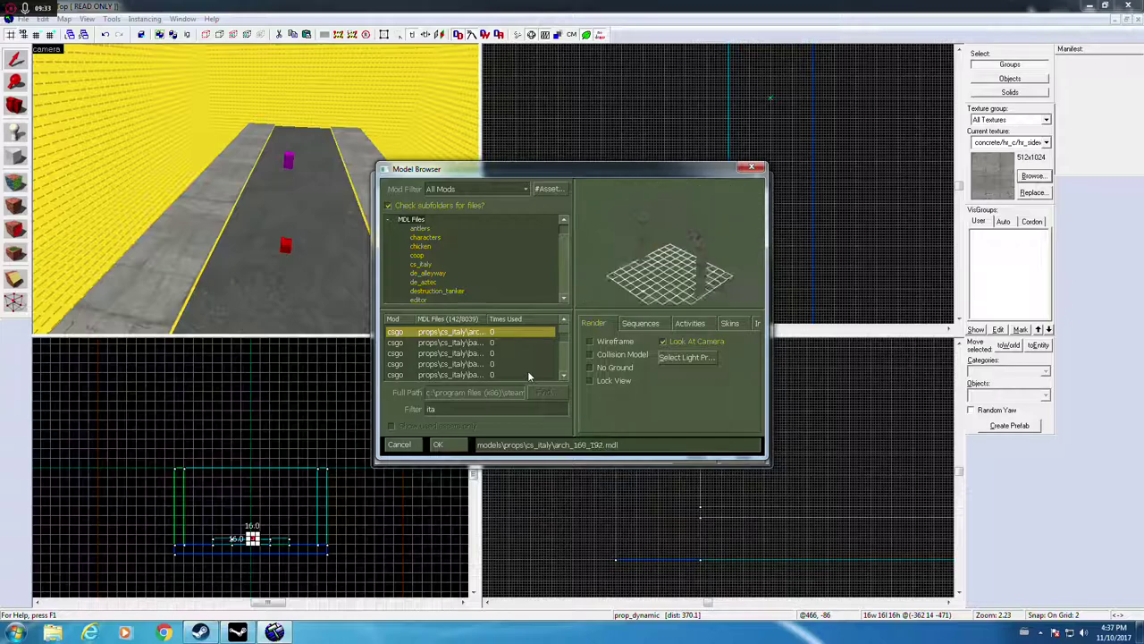
pyautogui.press('Up')
pyautogui.press('Up')
pyautogui.press('Up')
pyautogui.press('Up')
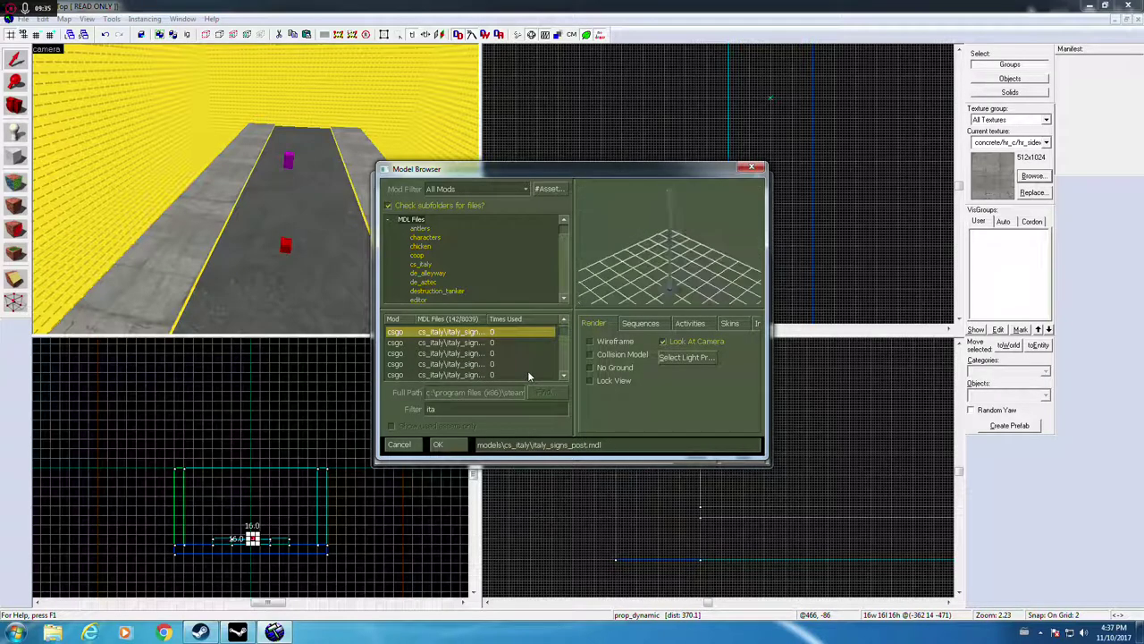
pyautogui.press('Down')
pyautogui.press('Down')
pyautogui.press('Down')
pyautogui.press('Down')
pyautogui.press('Down')
pyautogui.press('Down')
pyautogui.press('Down')
pyautogui.press('Down')
pyautogui.press('Down')
pyautogui.press('Down')
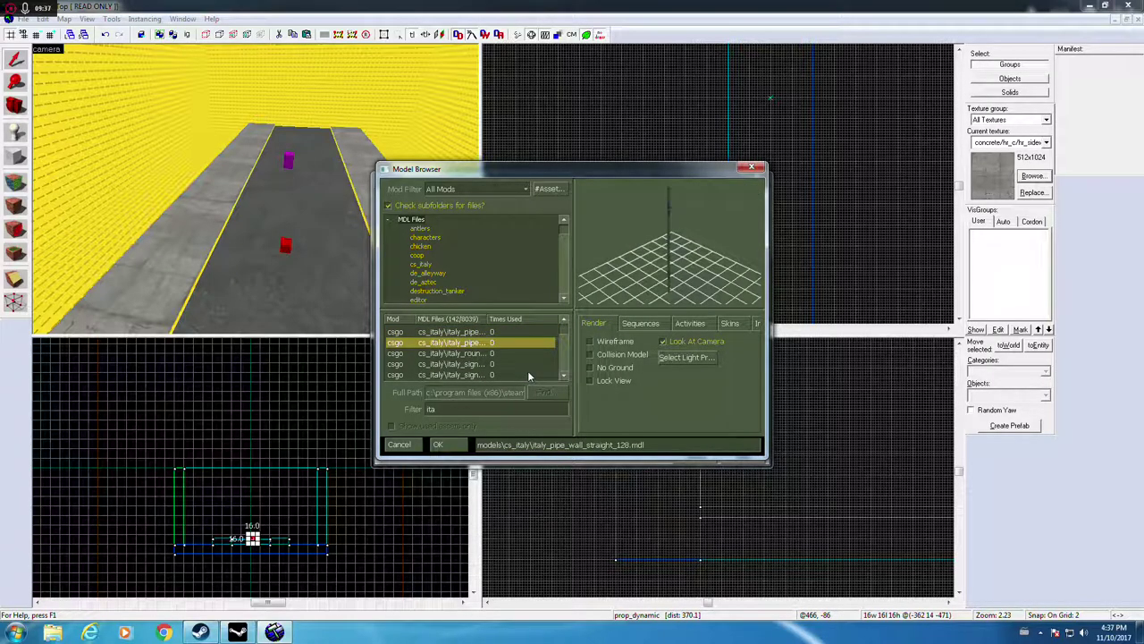
pyautogui.press('Down')
pyautogui.press('Down')
pyautogui.press('Down')
pyautogui.press('Down')
pyautogui.press('Down')
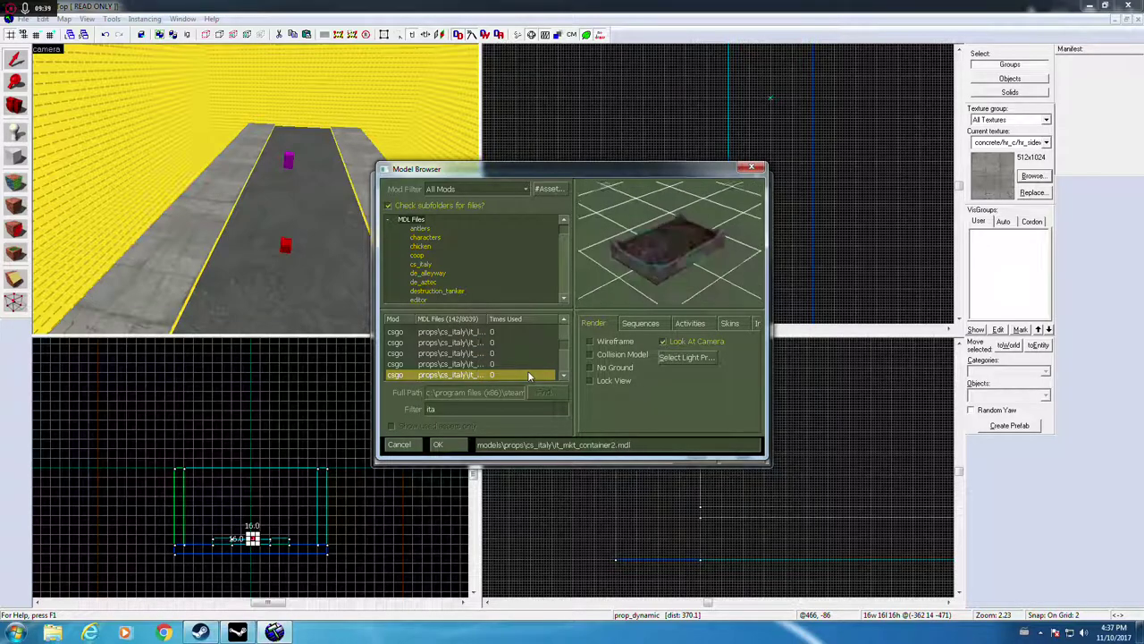
pyautogui.press('Down')
pyautogui.press('Down')
pyautogui.press('Down')
pyautogui.press('Down')
pyautogui.press('Down')
pyautogui.press('Down')
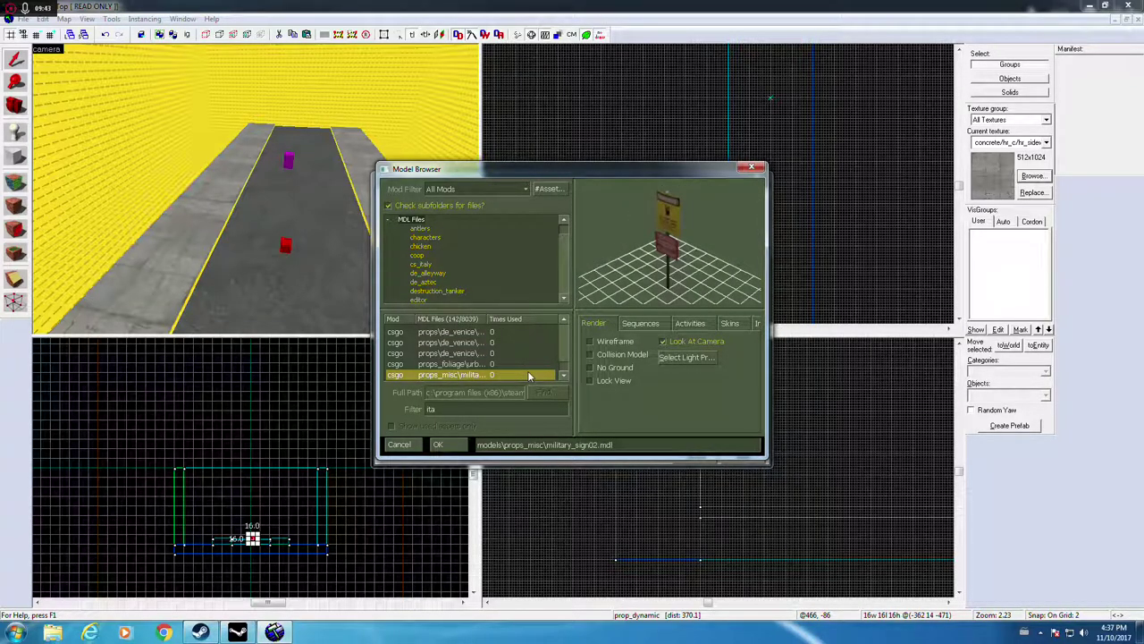
# Step: Replace the model filter with "nuke" and preview the matching models backward from the end of the list
pyautogui.moveTo(456, 410); pyautogui.dragTo(370, 414)
pyautogui.write('nuke')
pyautogui.moveTo(565, 332); pyautogui.dragTo(560, 374)
pyautogui.click(500, 366)
pyautogui.press('Up')
pyautogui.press('Up')
pyautogui.press('Up')
pyautogui.press('Up')
pyautogui.press('Up')
pyautogui.press('Up')
pyautogui.press('Up')
pyautogui.press('Up')
pyautogui.press('Up')
pyautogui.press('Up')
pyautogui.press('Up')
pyautogui.press('Up')
pyautogui.press('Up')
pyautogui.press('Up')
pyautogui.press('Up')
pyautogui.press('Up')
pyautogui.press('Up')
pyautogui.press('Up')
pyautogui.press('Up')
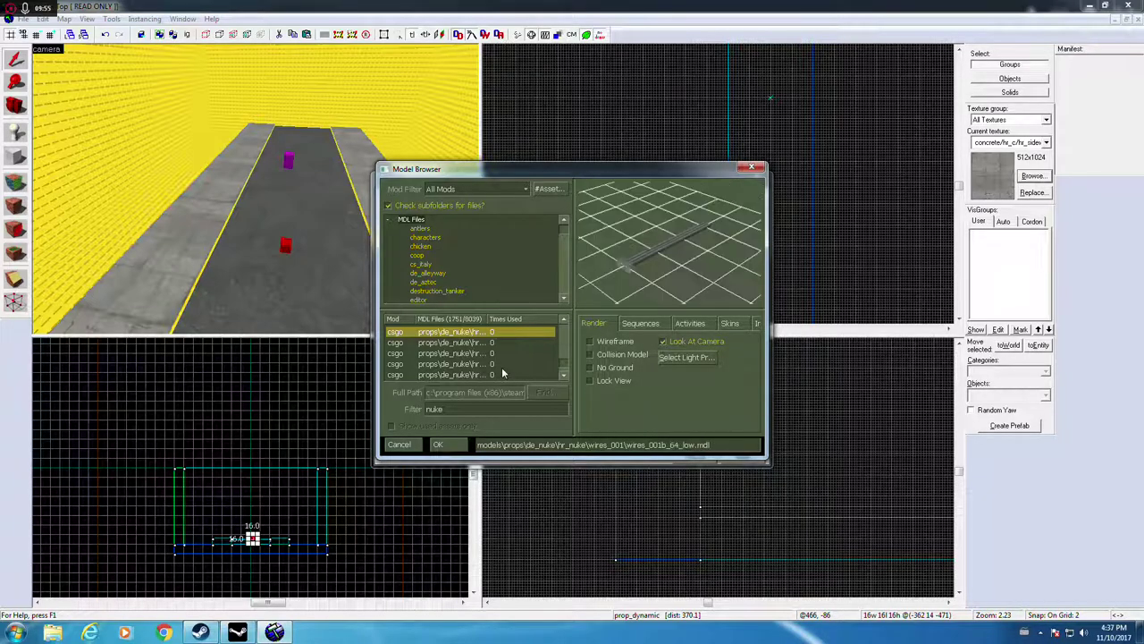
pyautogui.press('Up')
pyautogui.press('Up')
pyautogui.press('Up')
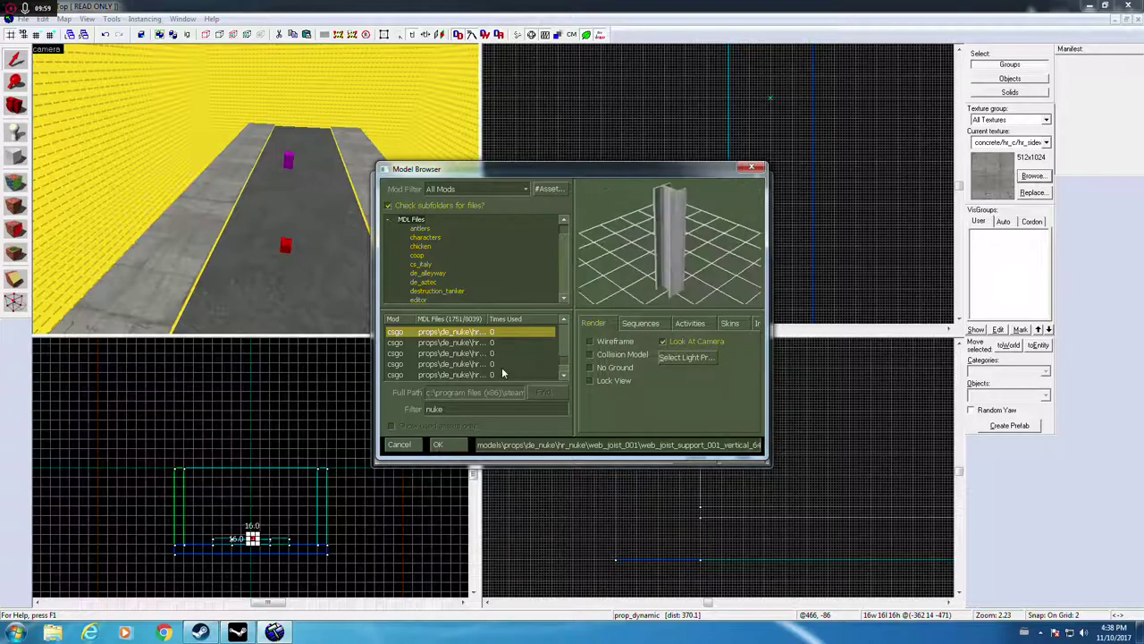
pyautogui.press('Up')
pyautogui.press('Up')
pyautogui.press('Up')
pyautogui.press('Up')
pyautogui.press('Up')
pyautogui.press('Up')
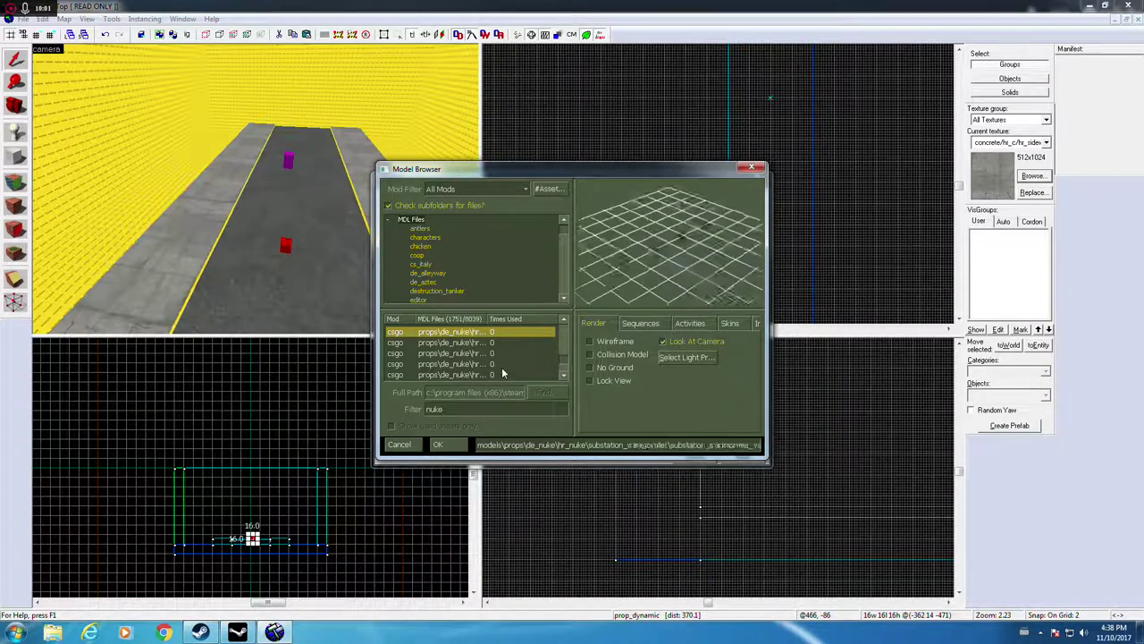
pyautogui.press('Up')
pyautogui.press('Up')
pyautogui.press('Up')
pyautogui.press('Up')
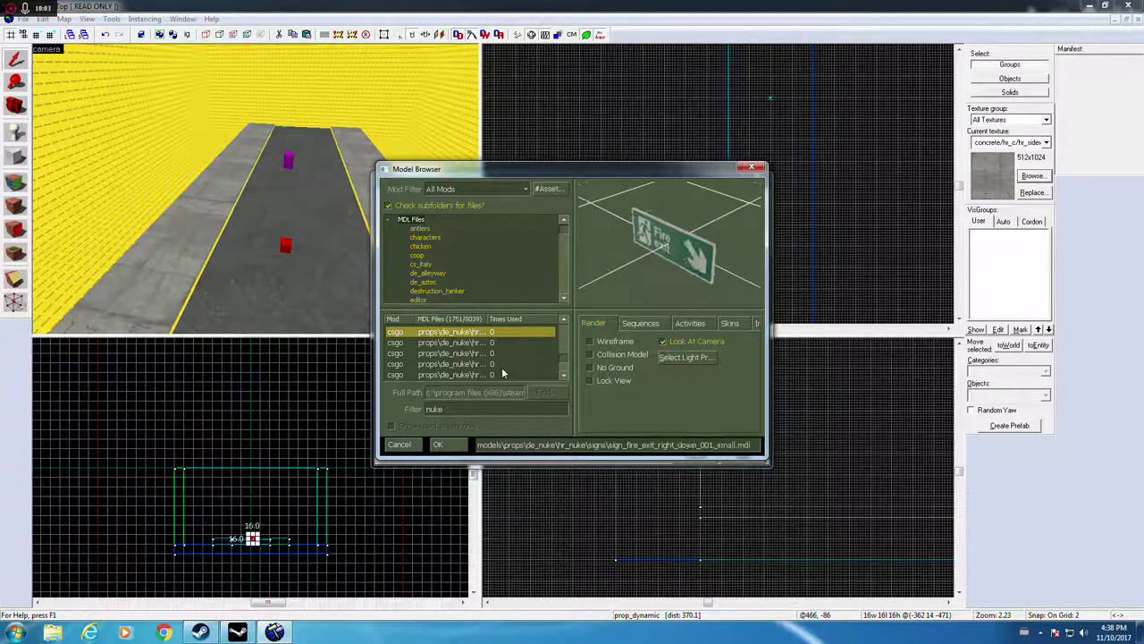
pyautogui.press('Up')
pyautogui.press('Up')
pyautogui.press('Up')
pyautogui.press('Up')
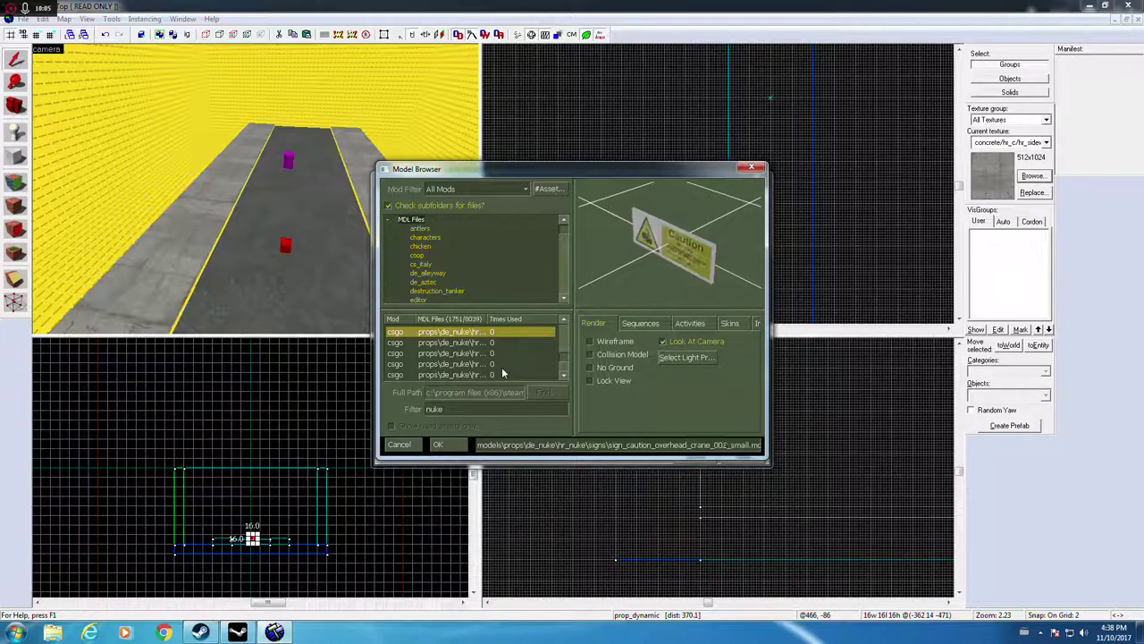
pyautogui.press('Up')
pyautogui.press('Up')
pyautogui.press('Up')
pyautogui.press('Up')
pyautogui.press('Up')
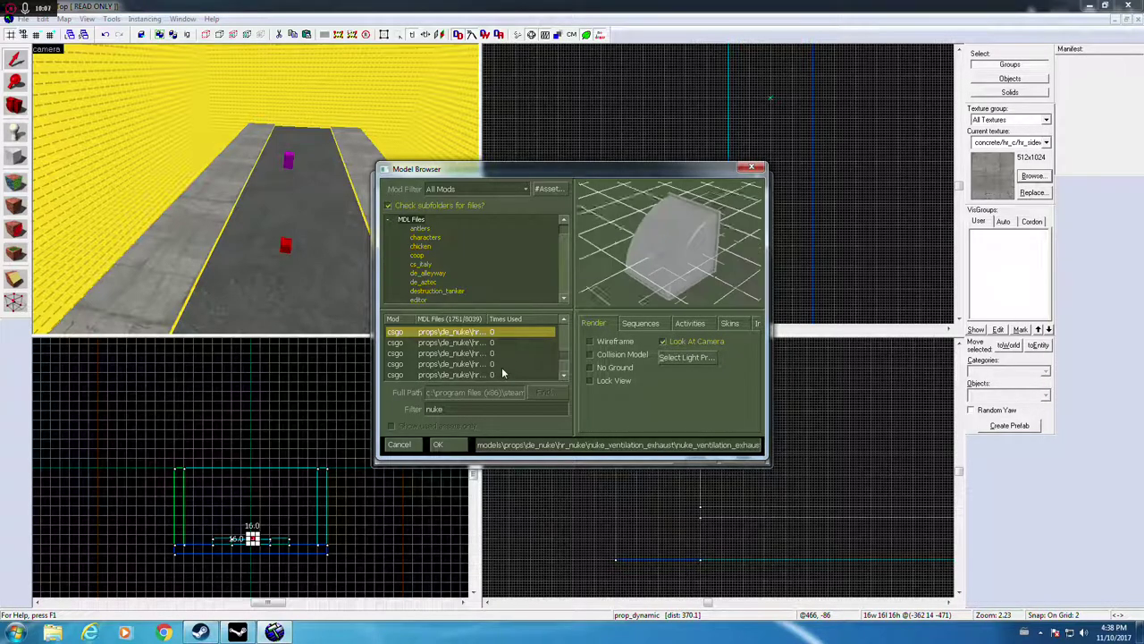
pyautogui.press('Up')
pyautogui.press('Up')
pyautogui.press('Up')
pyautogui.press('Up')
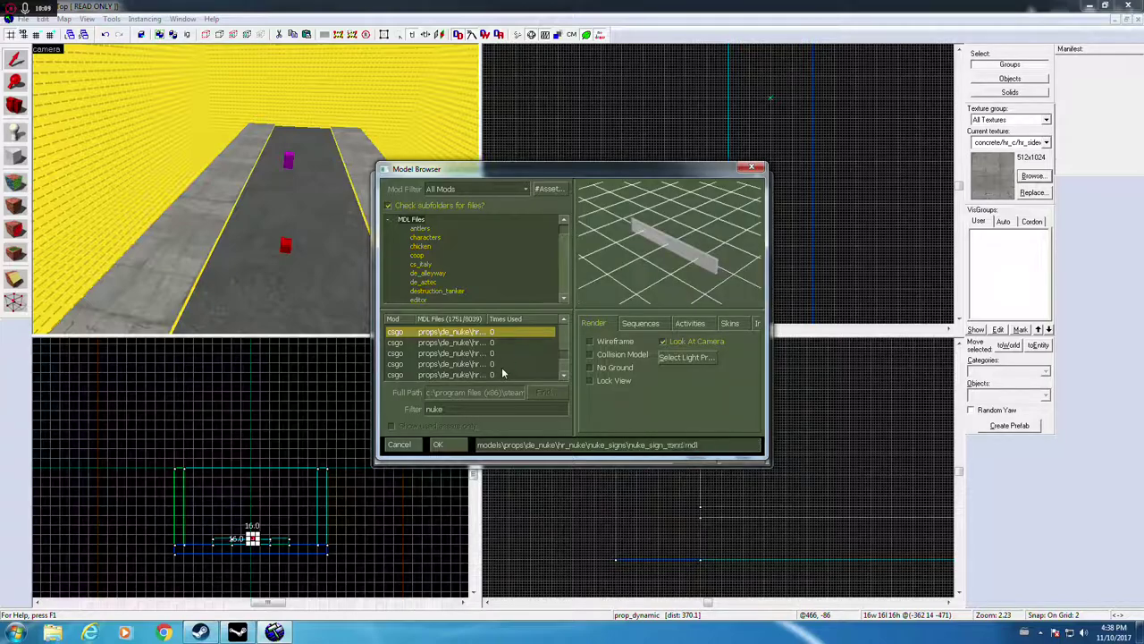
pyautogui.press('Up')
pyautogui.press('Up')
pyautogui.press('Up')
pyautogui.press('Up')
pyautogui.press('Up')
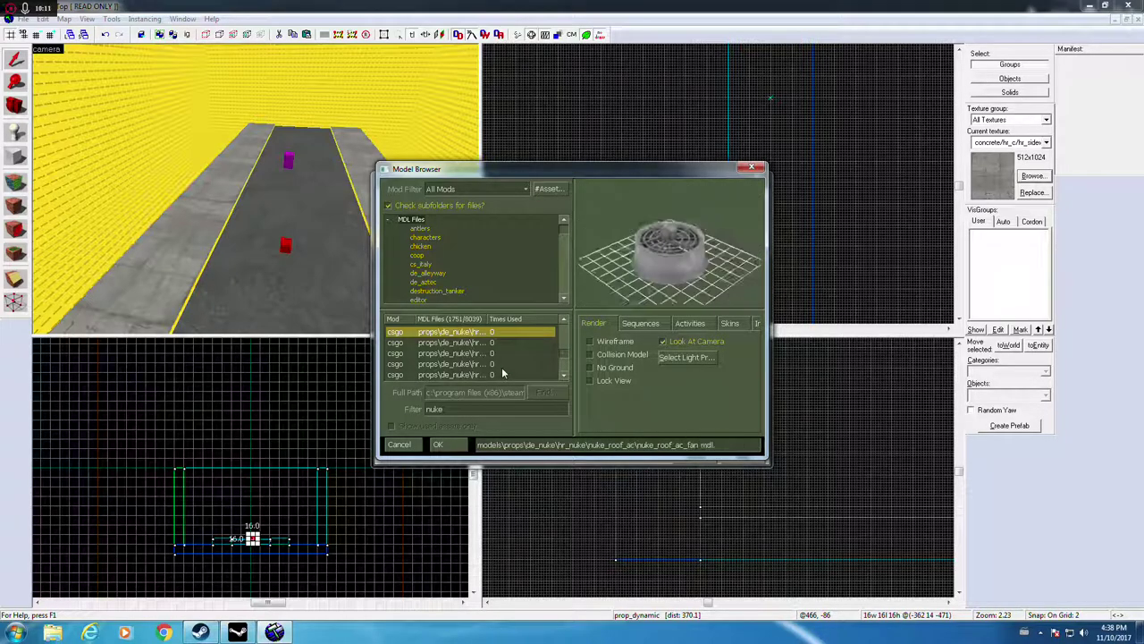
pyautogui.press('Up')
pyautogui.press('Up')
pyautogui.press('Up')
pyautogui.press('Up')
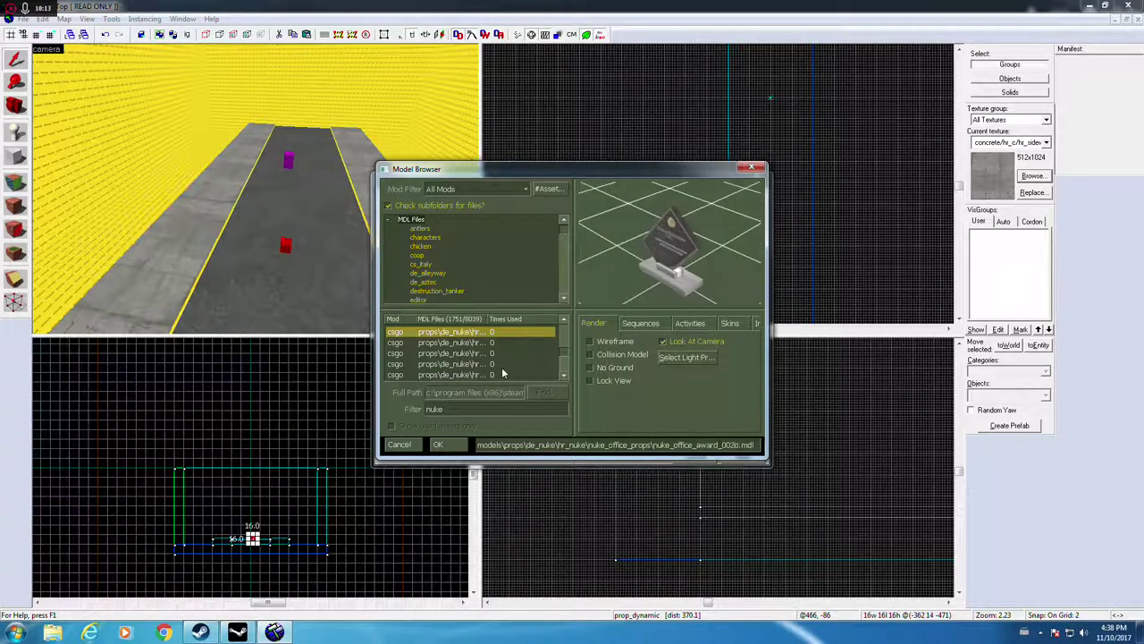
pyautogui.press('Up')
pyautogui.press('Up')
pyautogui.press('Up')
pyautogui.press('Up')
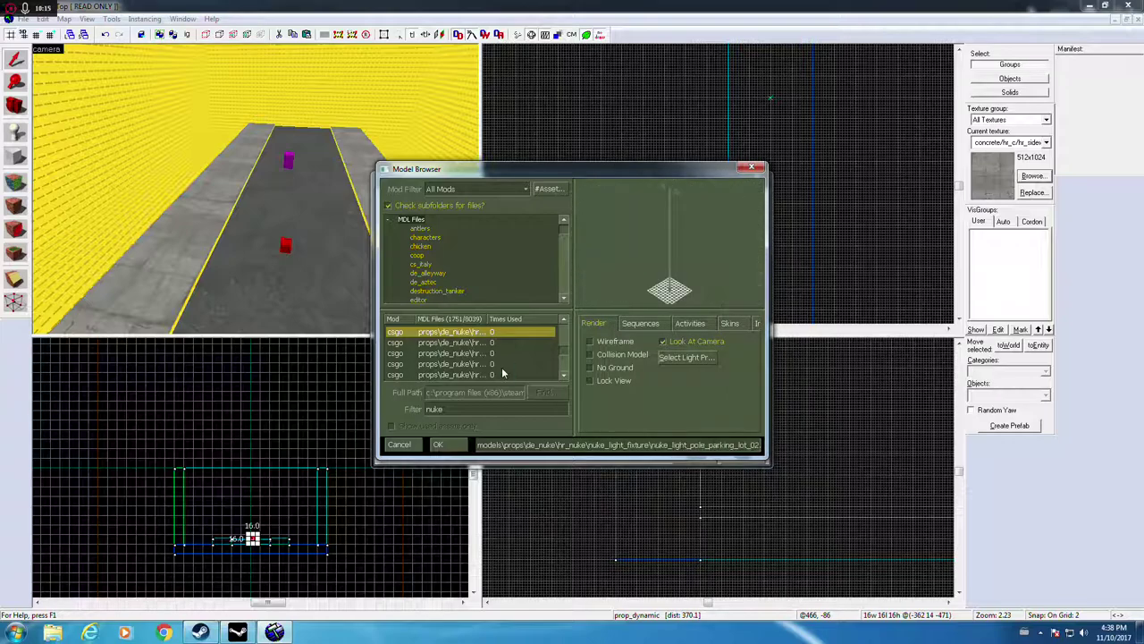
pyautogui.press('Up')
pyautogui.press('Up')
pyautogui.press('Up')
pyautogui.press('Up')
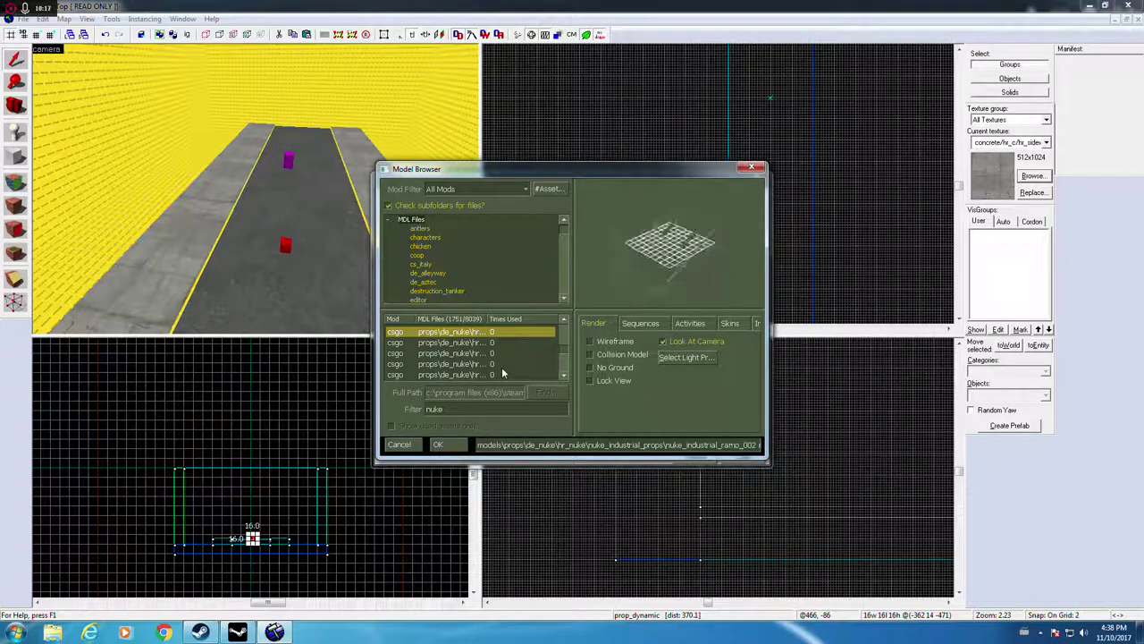
pyautogui.press('Up')
pyautogui.press('Up')
pyautogui.press('Up')
pyautogui.press('Up')
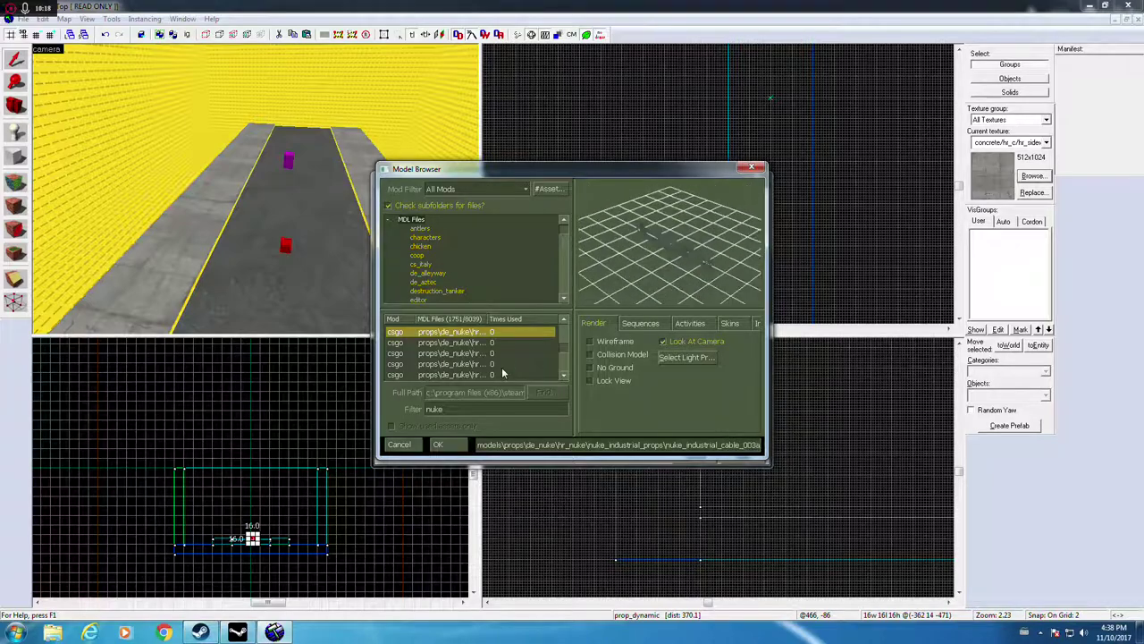
pyautogui.press('Up')
pyautogui.press('Up')
pyautogui.press('Up')
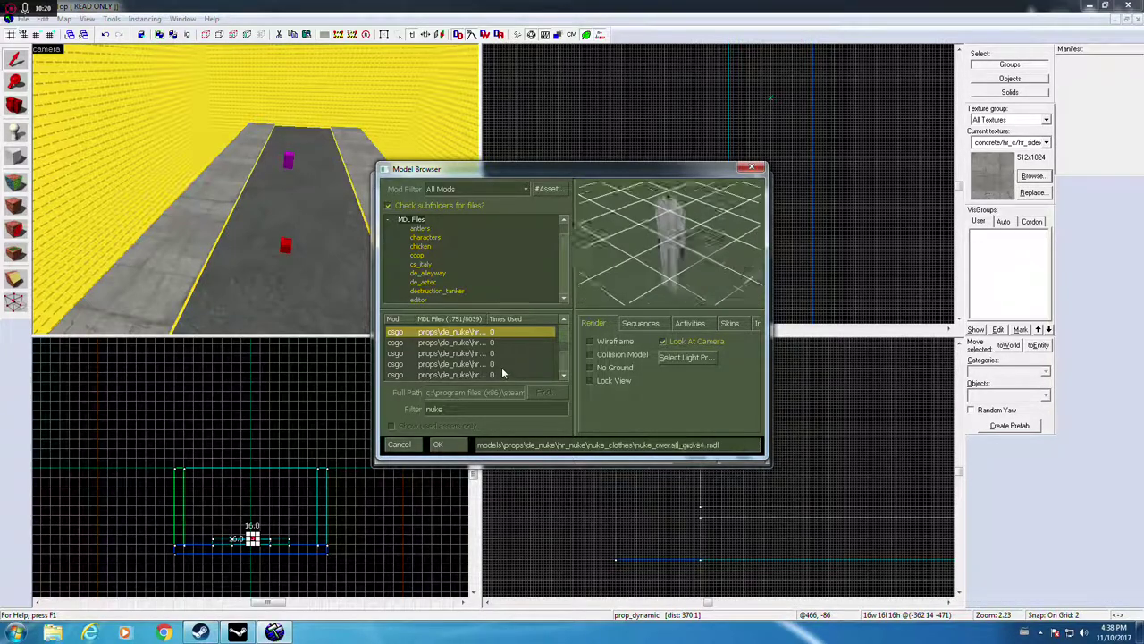
# Step: Open the props_highway model folder, clear the "nuke" filter and preview the folder's models
pyautogui.moveTo(564, 228); pyautogui.dragTo(561, 306)
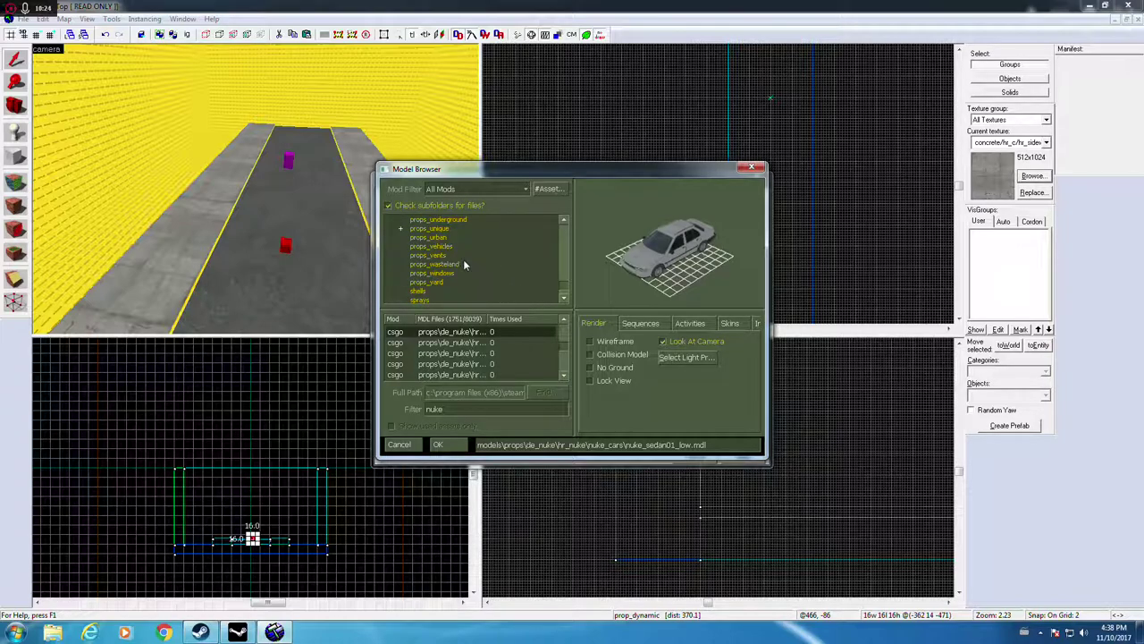
pyautogui.scroll(3, 458, 263)
pyautogui.click(454, 265)
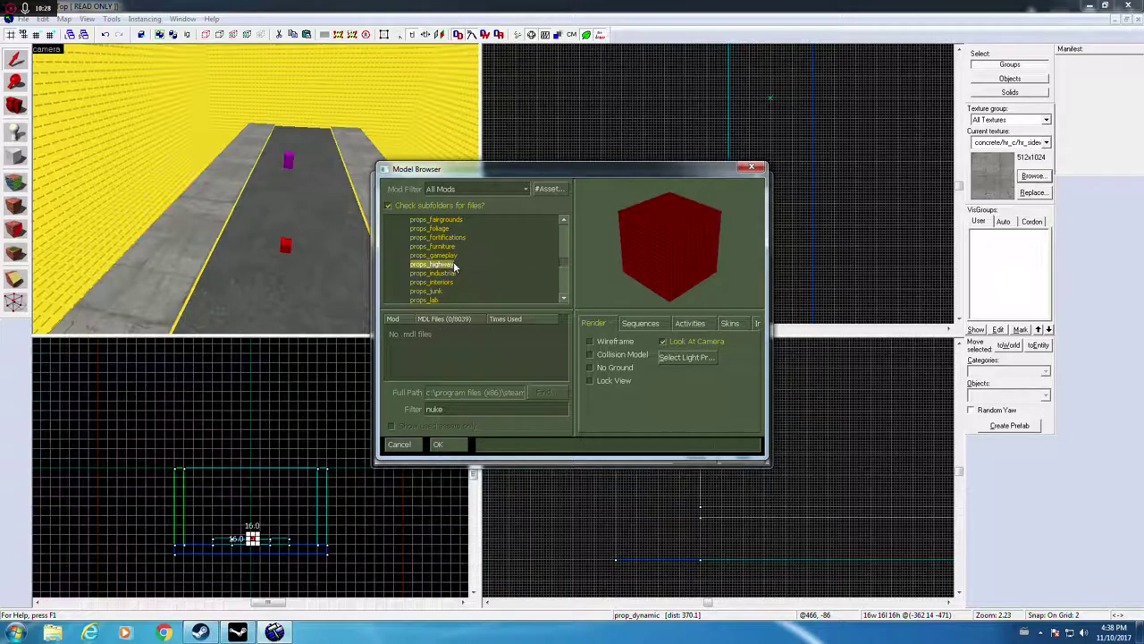
pyautogui.press('BackSpace')
pyautogui.press('BackSpace')
pyautogui.press('BackSpace')
pyautogui.press('BackSpace')
pyautogui.press('Down')
pyautogui.press('Down')
pyautogui.press('Down')
pyautogui.press('Down')
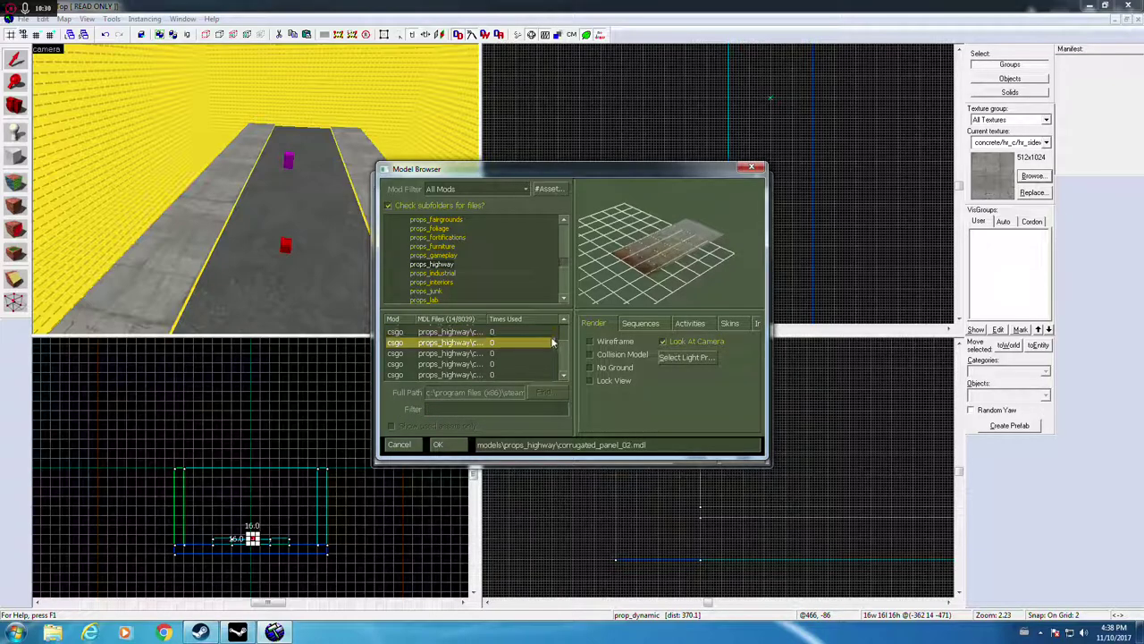
# Step: Switch to the cs_italy model folder and preview its sign models
pyautogui.moveTo(564, 265); pyautogui.dragTo(562, 237)
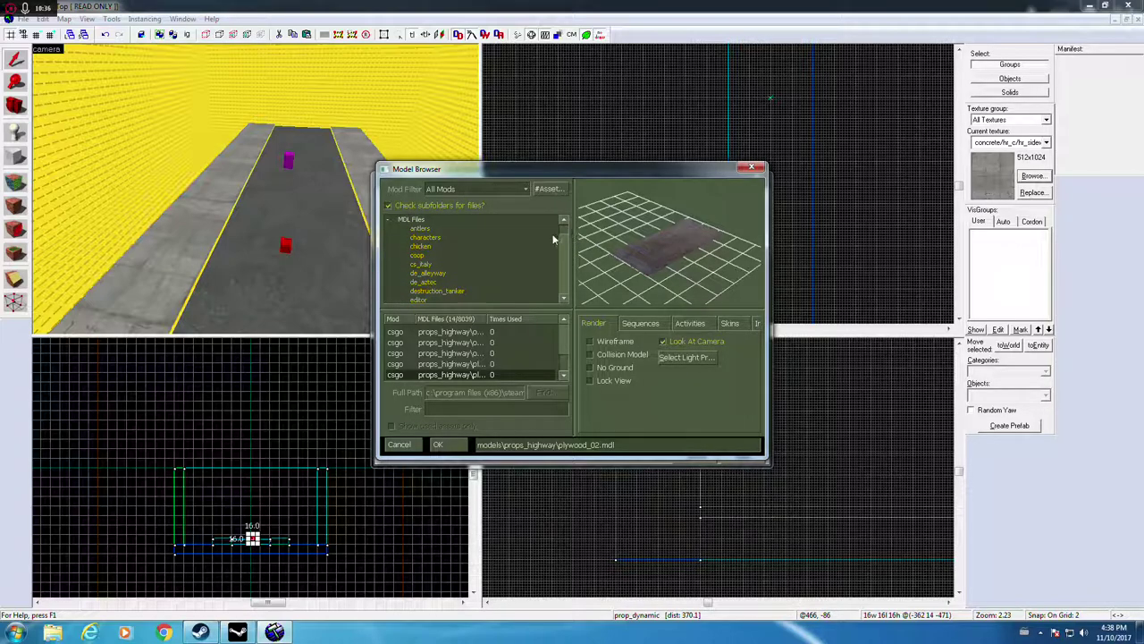
pyautogui.click(429, 264)
pyautogui.click(508, 331)
pyautogui.click(508, 342)
pyautogui.press('Down')
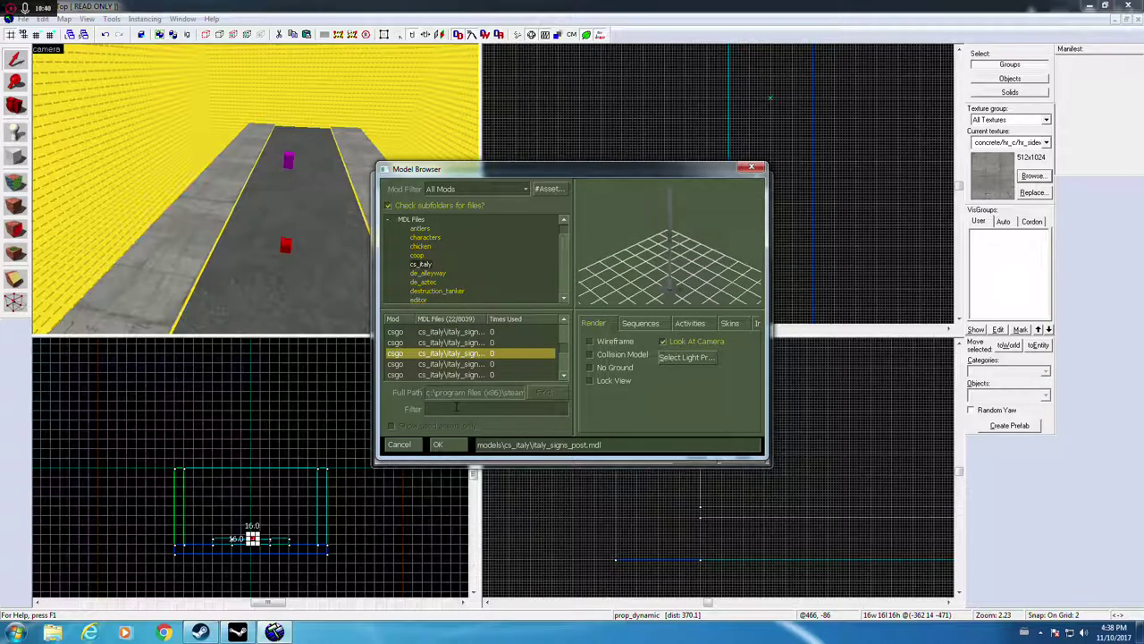
# Step: Filter all MDL files by "inf" and preview the matching models near the end of the list
pyautogui.click(456, 407)
pyautogui.write('inf')
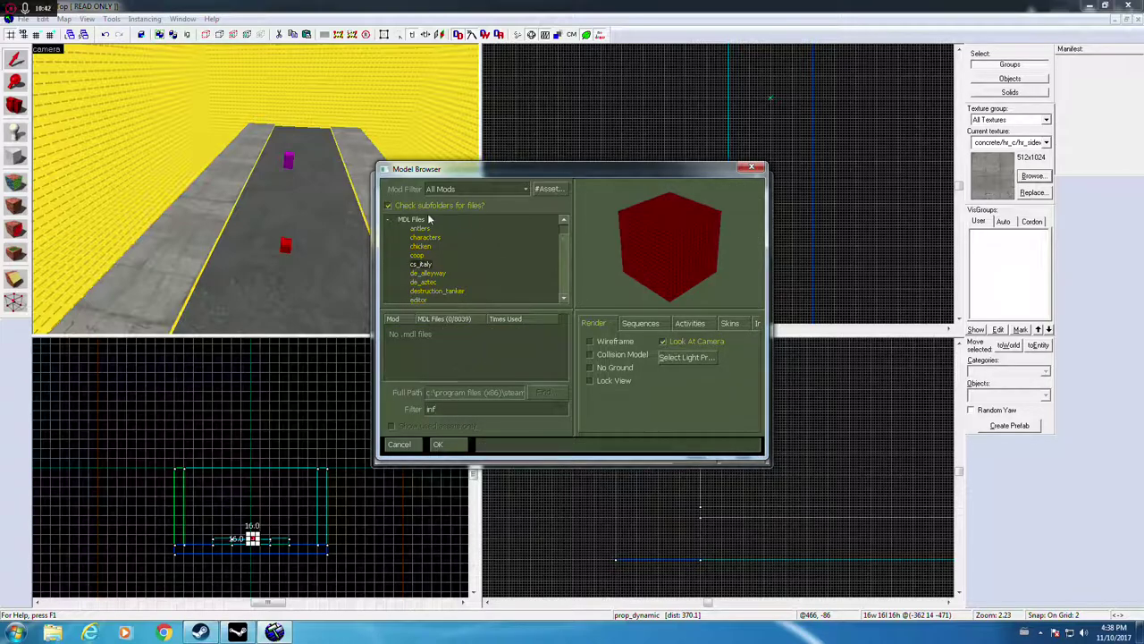
pyautogui.click(426, 219)
pyautogui.click(472, 331)
pyautogui.moveTo(565, 331); pyautogui.dragTo(529, 369)
pyautogui.press('Up')
pyautogui.press('Up')
pyautogui.press('Up')
pyautogui.press('Up')
pyautogui.press('Up')
pyautogui.press('Up')
pyautogui.press('Up')
pyautogui.press('Up')
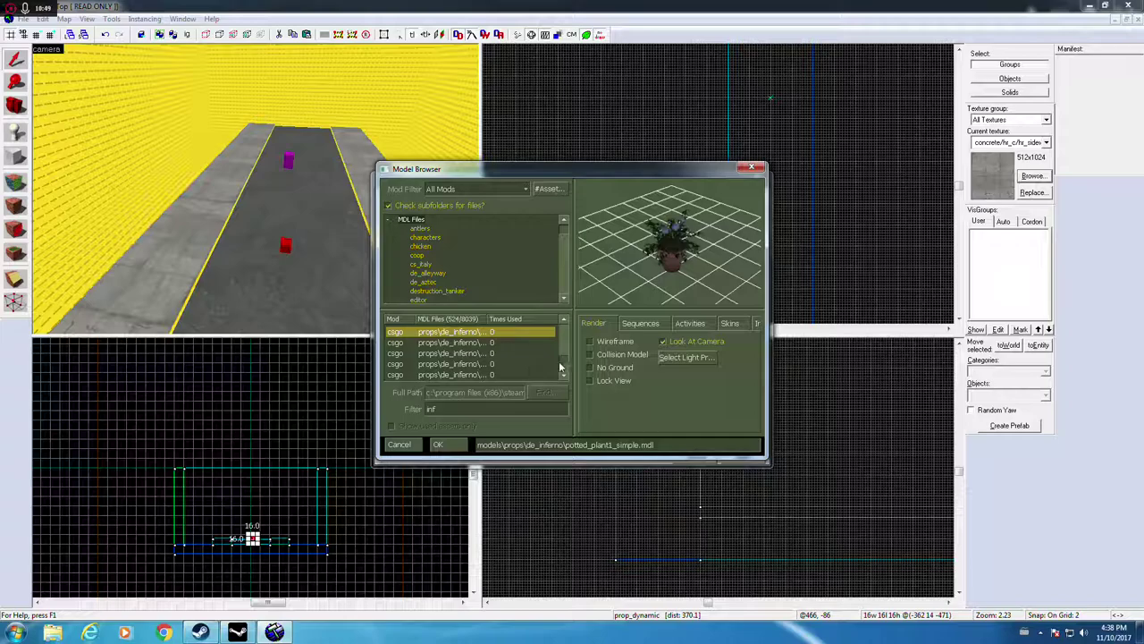
pyautogui.press('Down')
pyautogui.press('Down')
pyautogui.press('Down')
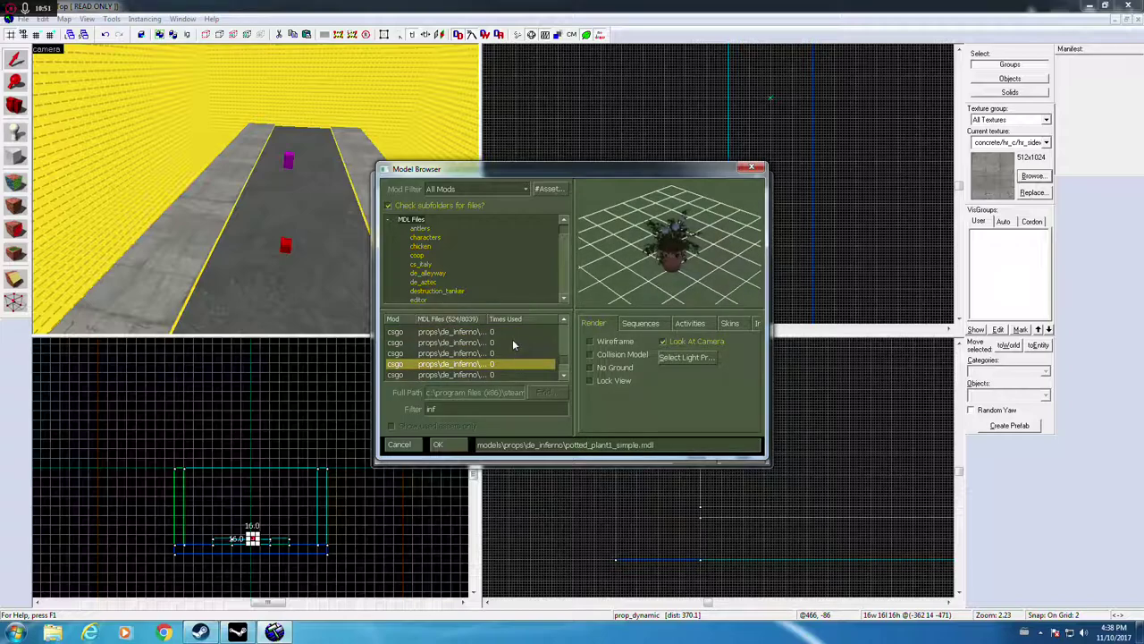
# Step: Return to the start of the "inf" model list and preview the models there, including the apartment trims
pyautogui.click(523, 332)
pyautogui.moveTo(563, 361); pyautogui.dragTo(563, 320)
pyautogui.click(503, 362)
pyautogui.press('Down')
pyautogui.press('Down')
pyautogui.press('Down')
pyautogui.press('Down')
pyautogui.press('Down')
pyautogui.press('Down')
pyautogui.press('Down')
pyautogui.press('Down')
pyautogui.press('Down')
pyautogui.press('Down')
pyautogui.press('Down')
pyautogui.press('Down')
pyautogui.press('Down')
pyautogui.press('Down')
pyautogui.press('Down')
pyautogui.press('Down')
pyautogui.press('Down')
pyautogui.press('Down')
pyautogui.press('Down')
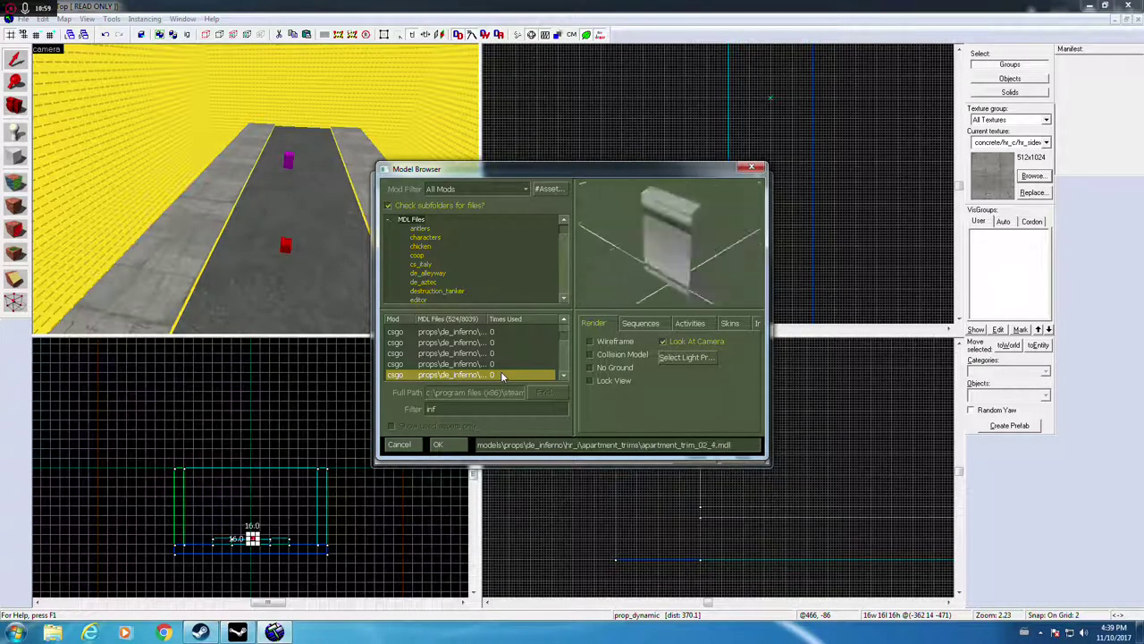
pyautogui.press('Up')
pyautogui.press('Up')
pyautogui.press('Up')
pyautogui.press('Up')
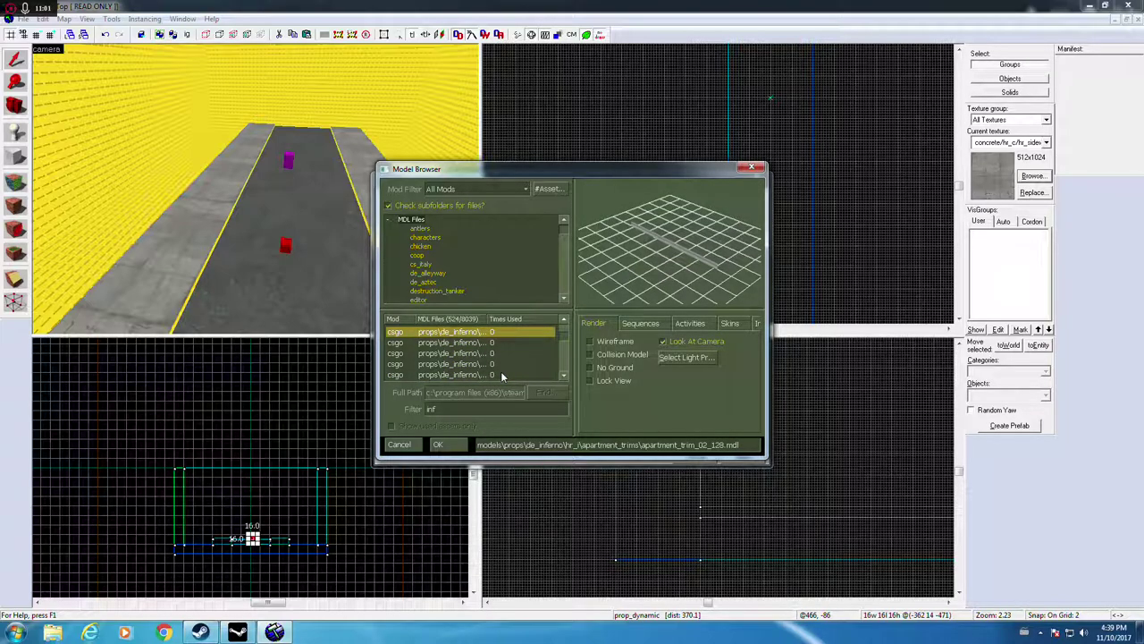
pyautogui.press('Down')
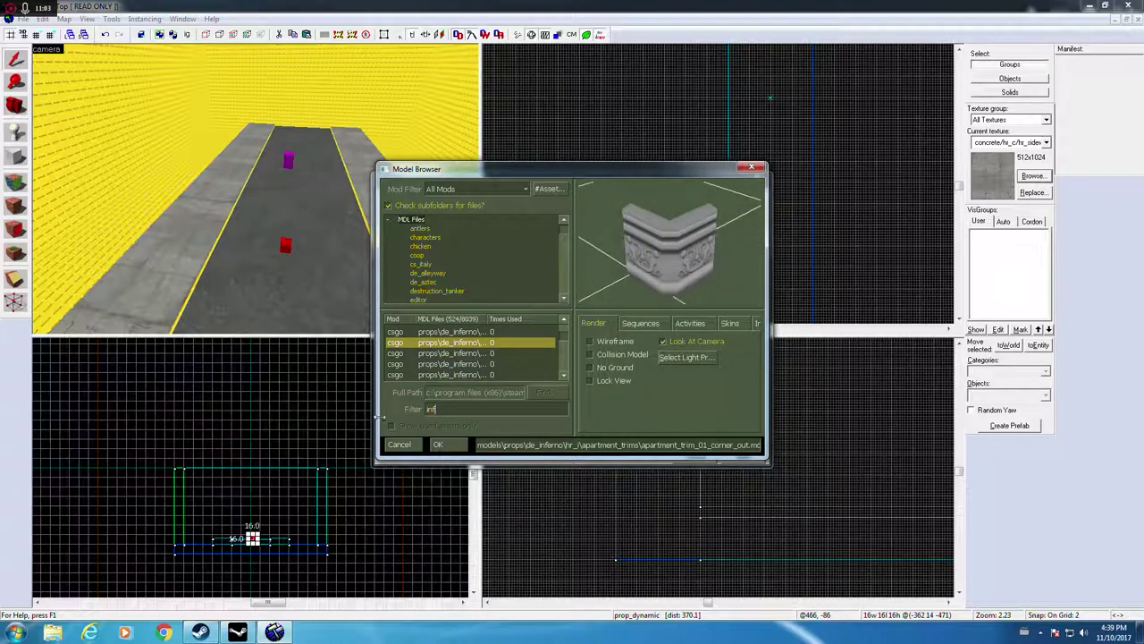
# Step: Replace the model filter with "trim" and preview the matching models from the start of the list
pyautogui.write('trim')
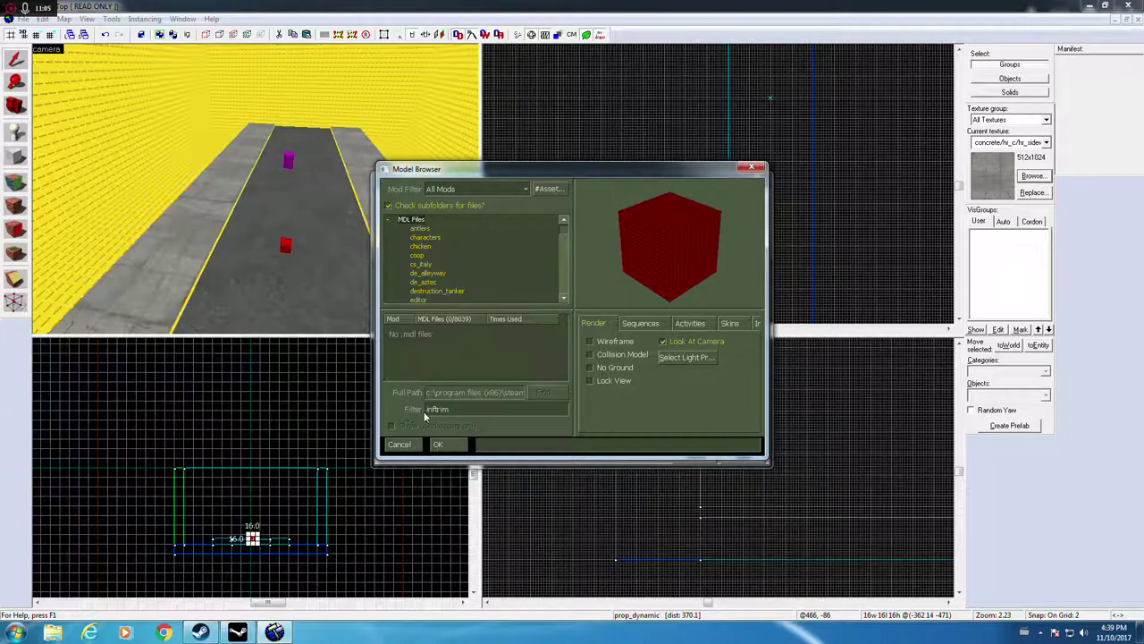
pyautogui.write('trim')
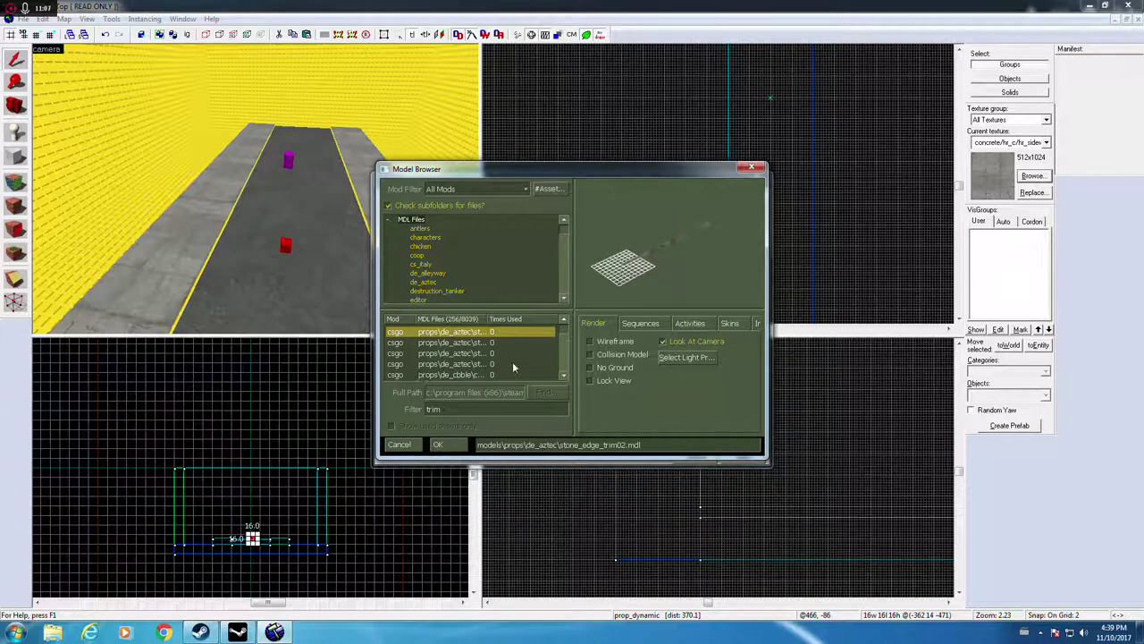
pyautogui.press('Down')
pyautogui.click(550, 354)
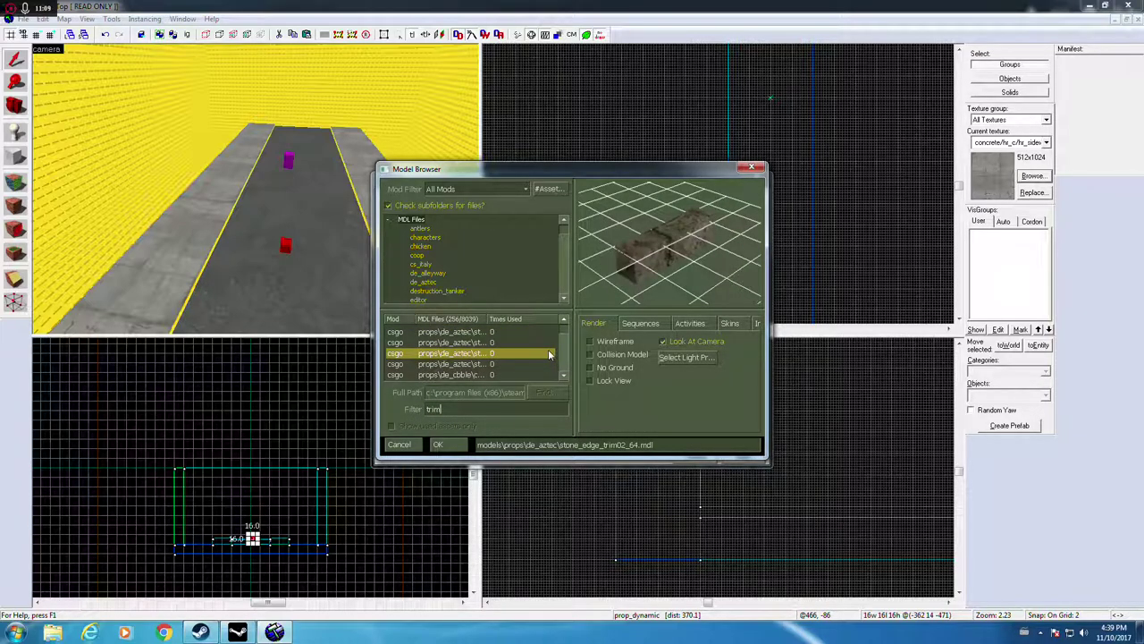
pyautogui.press('Down')
pyautogui.press('Down')
pyautogui.press('Down')
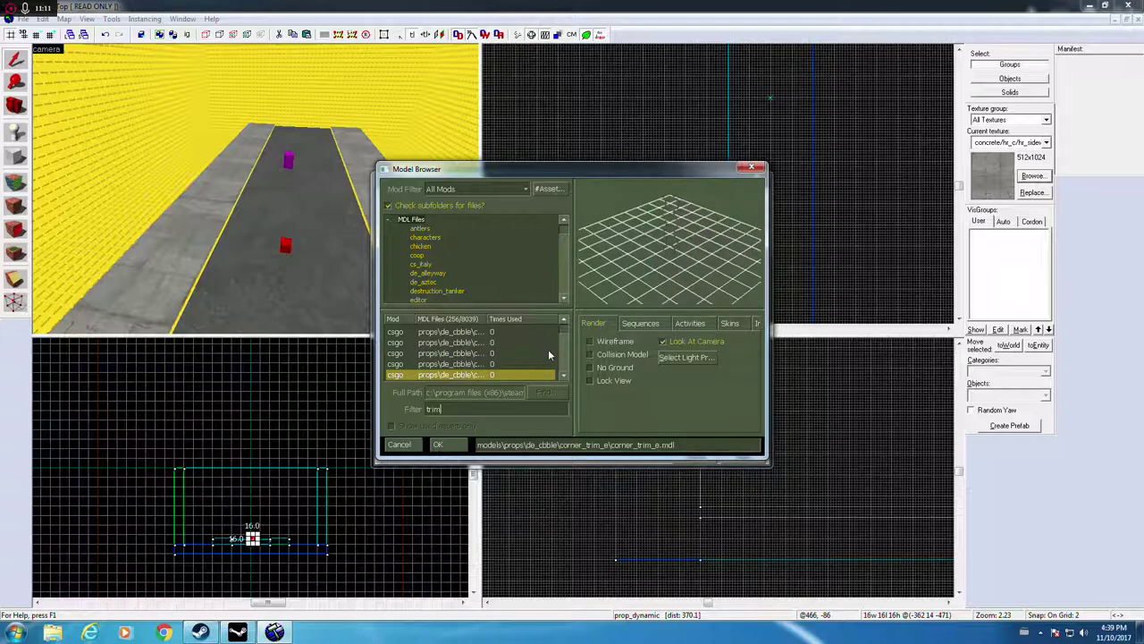
pyautogui.press('Down')
pyautogui.press('Down')
pyautogui.press('Down')
pyautogui.press('Down')
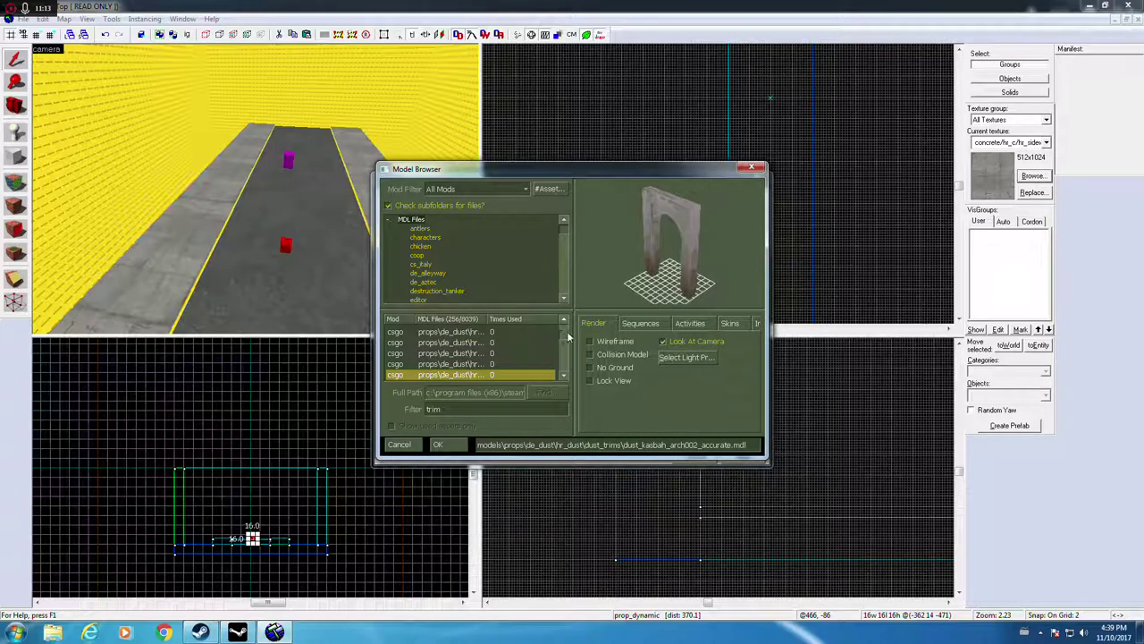
# Step: Preview the filtered trim models near the end of the list, including the balcony edge, gd_crashsite and Venice stone trims
pyautogui.click(531, 376)
pyautogui.press('Up')
pyautogui.press('Up')
pyautogui.press('Up')
pyautogui.press('Up')
pyautogui.press('Up')
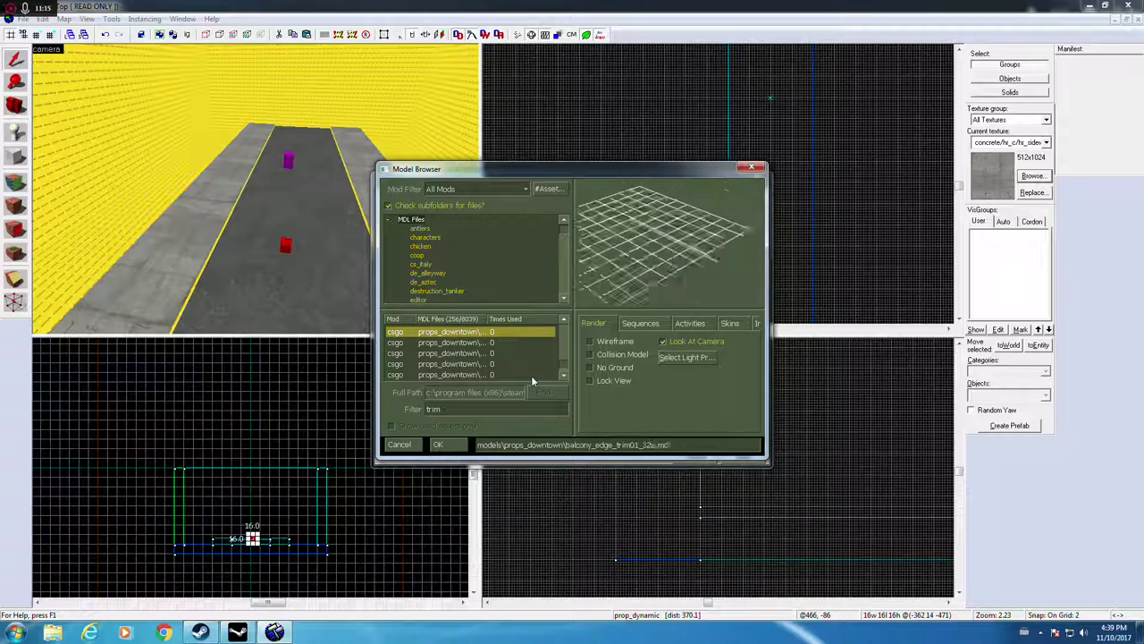
pyautogui.press('Up')
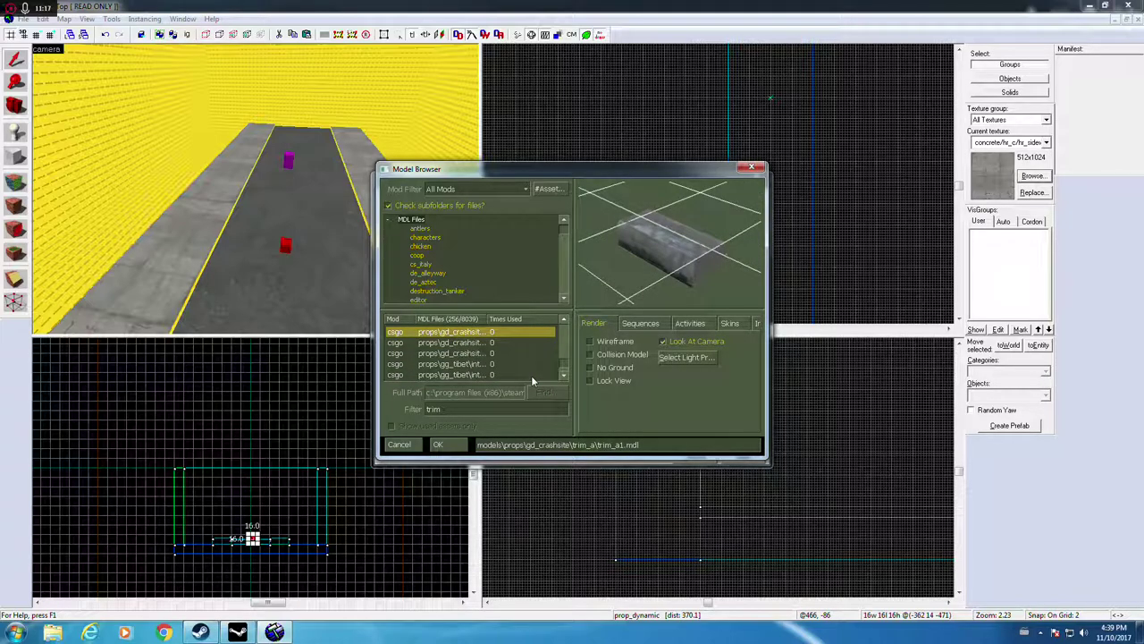
pyautogui.press('Up')
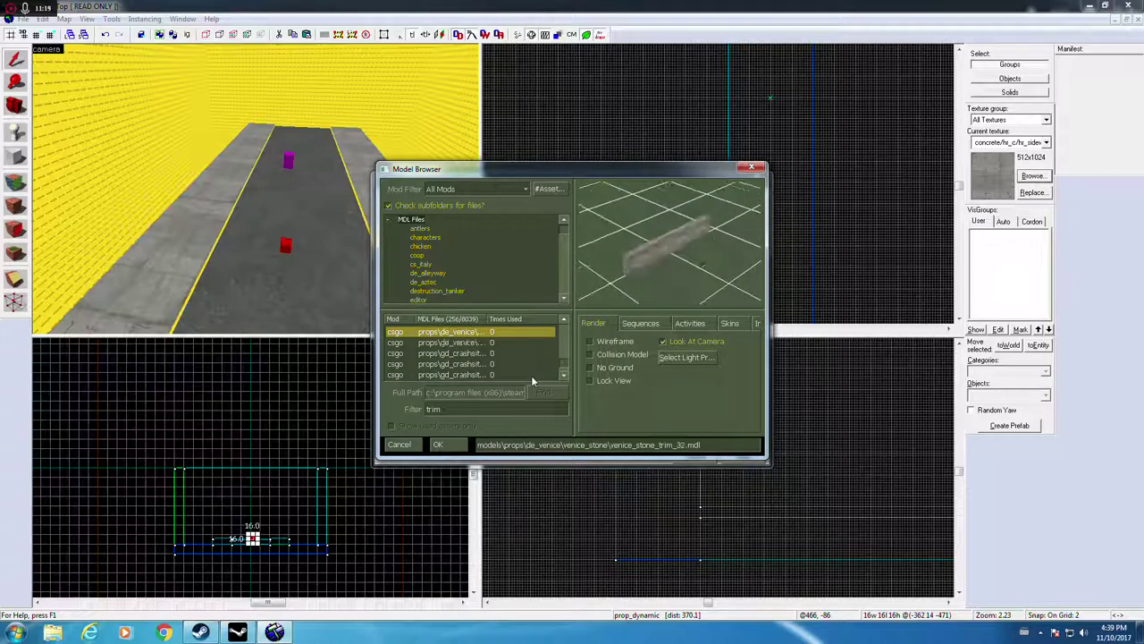
pyautogui.press('Up')
pyautogui.press('Up')
pyautogui.press('Up')
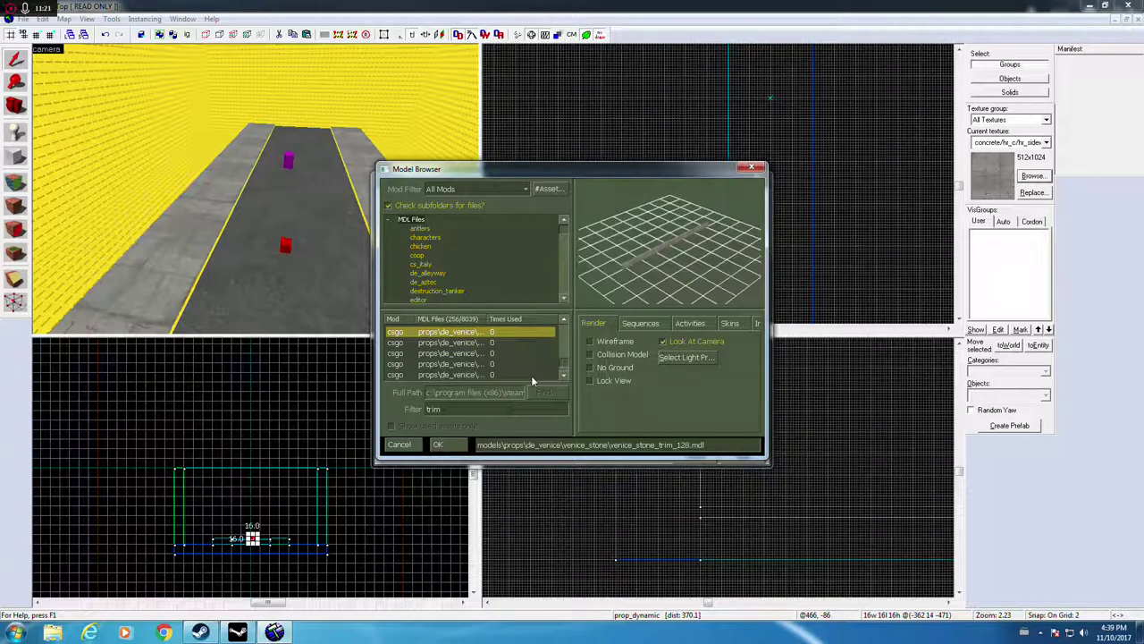
# Step: Preview the de_venice brick trim models in the filtered list
pyautogui.press('Down')
pyautogui.press('Down')
pyautogui.press('Down')
pyautogui.press('Down')
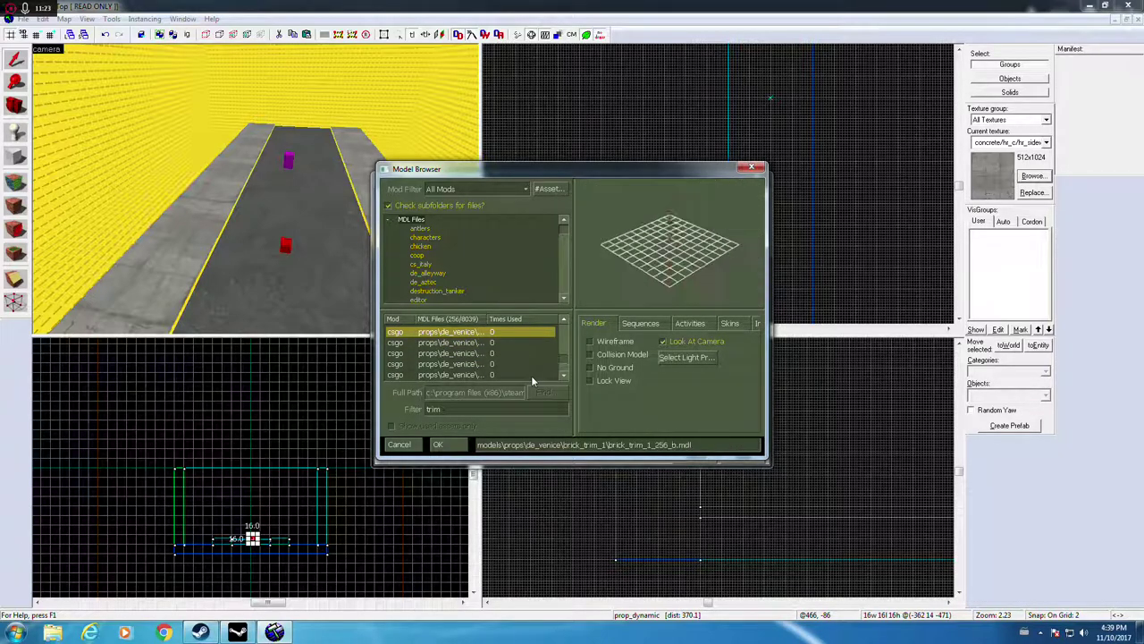
pyautogui.press('Up')
pyautogui.press('Up')
pyautogui.press('Up')
pyautogui.press('Up')
pyautogui.press('Up')
pyautogui.press('Up')
pyautogui.press('Up')
pyautogui.press('Up')
pyautogui.press('Up')
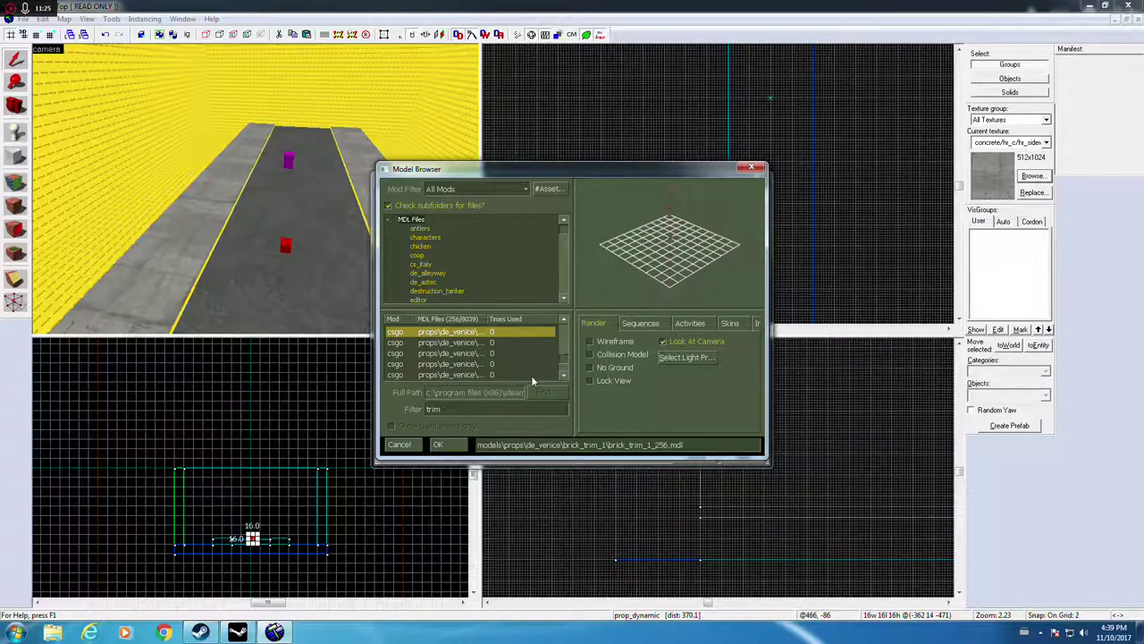
# Step: Choose inferno_concrete_trim_128.mdl from the de_inferno models as the prop_dynamic's world model
pyautogui.press('Up')
pyautogui.press('Up')
pyautogui.press('Up')
pyautogui.press('Up')
pyautogui.press('Up')
pyautogui.press('Up')
pyautogui.press('Up')
pyautogui.press('Up')
pyautogui.press('Up')
pyautogui.press('Up')
pyautogui.press('Up')
pyautogui.press('Up')
pyautogui.press('Up')
pyautogui.press('Up')
pyautogui.press('Return')
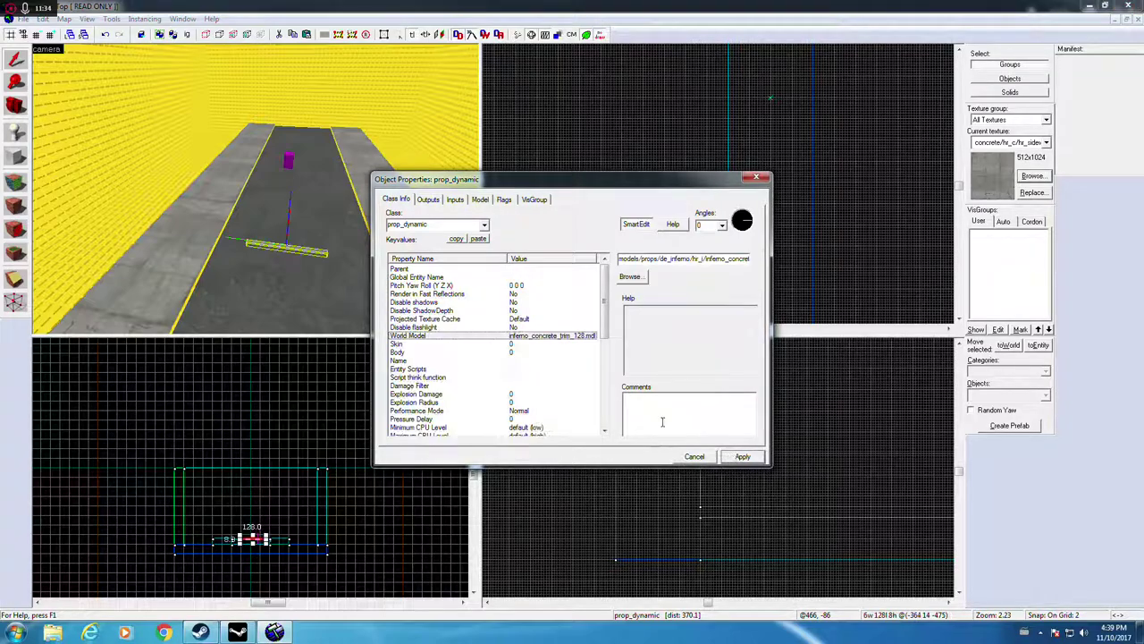
# Step: Set the concrete trim prop's yaw angle to 270 so it runs lengthwise along the road
pyautogui.press('z')
pyautogui.press('w')
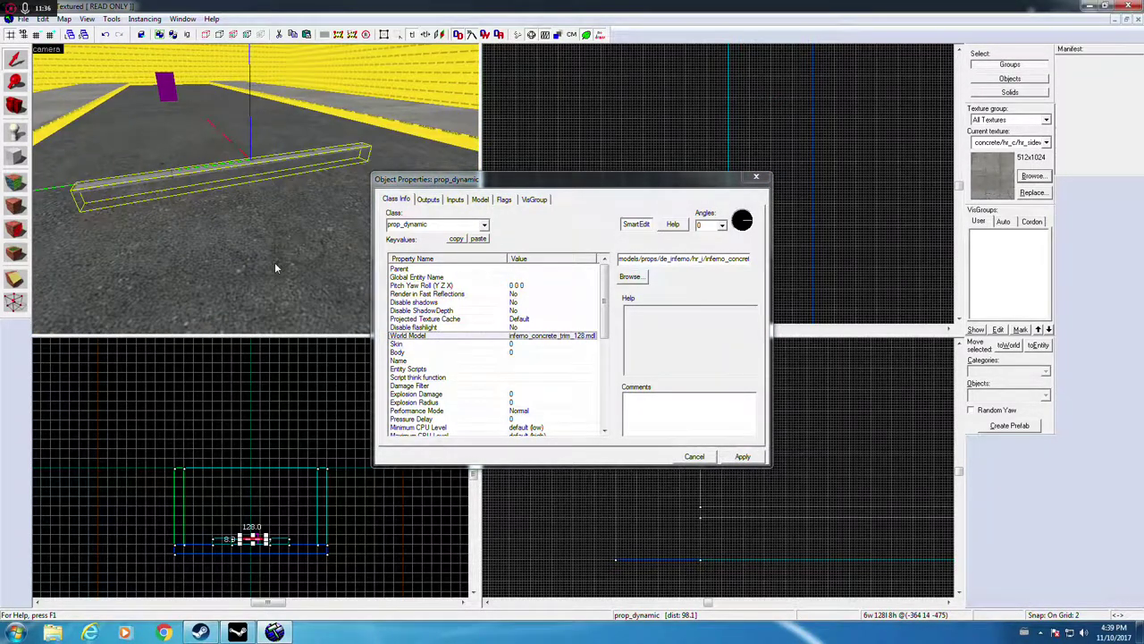
pyautogui.press('w')
pyautogui.press('z')
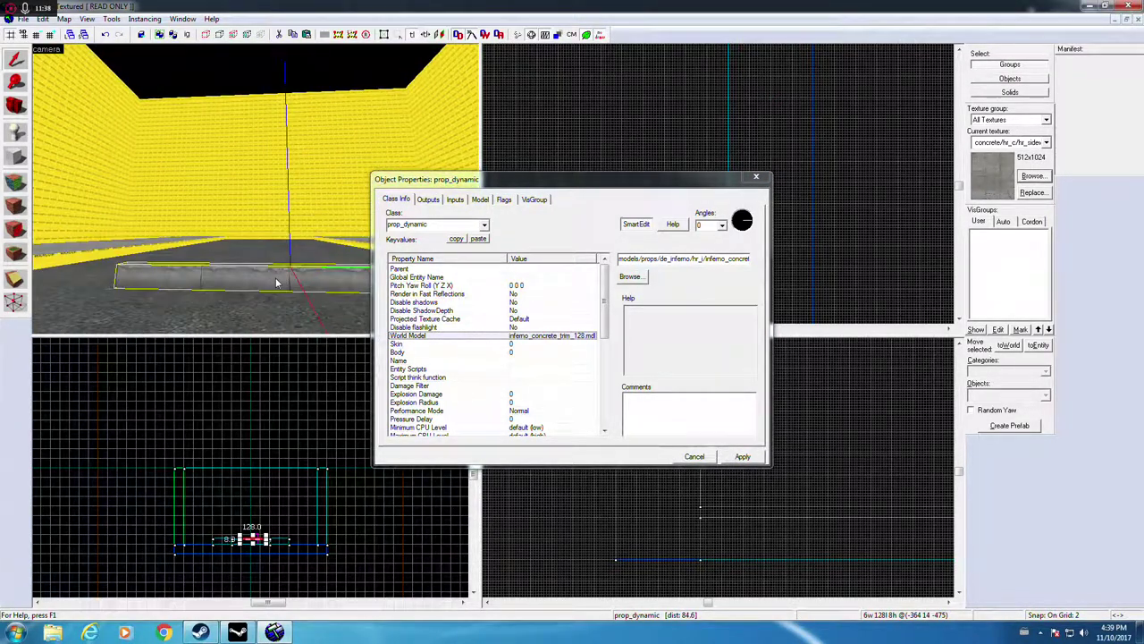
pyautogui.press('s')
pyautogui.click(755, 177)
pyautogui.press('z')
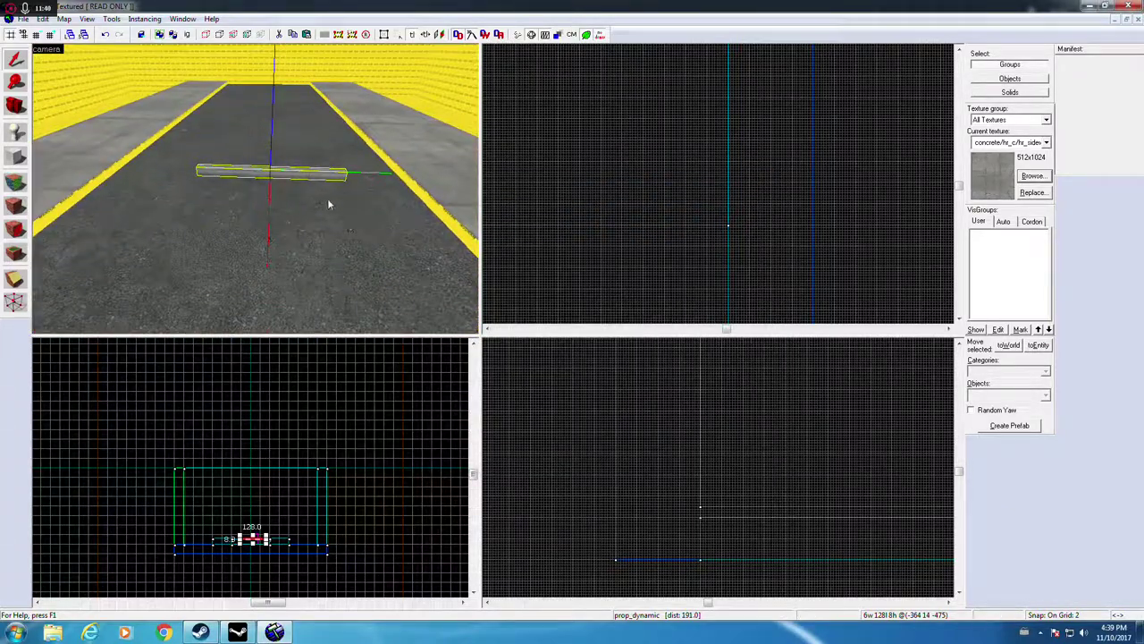
pyautogui.hotkey('alt', 'Return')
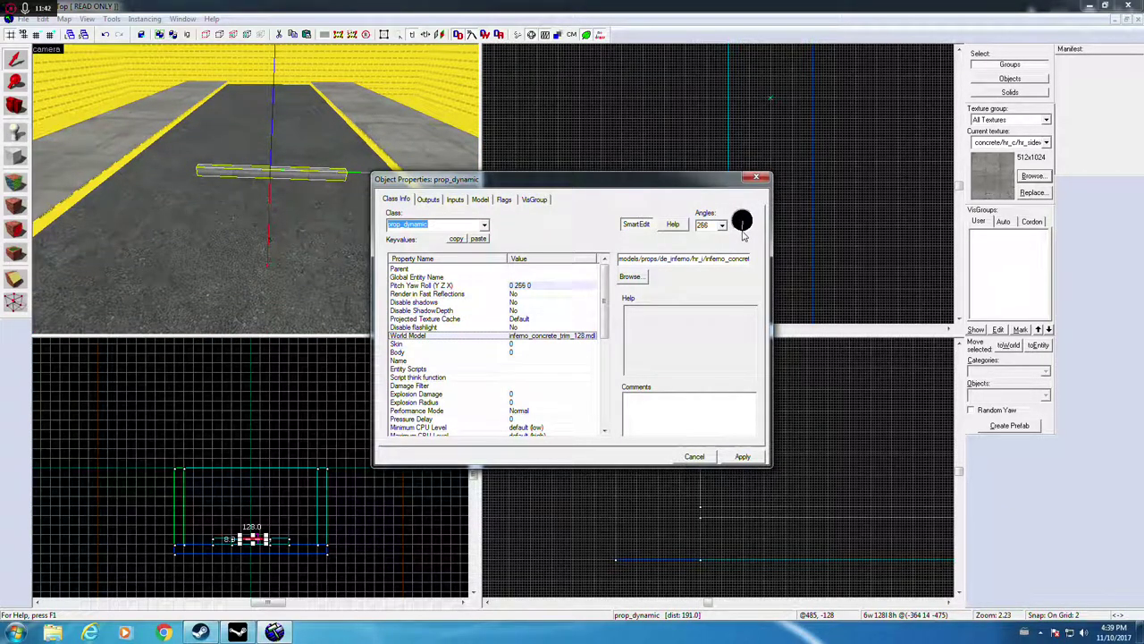
pyautogui.click(741, 457)
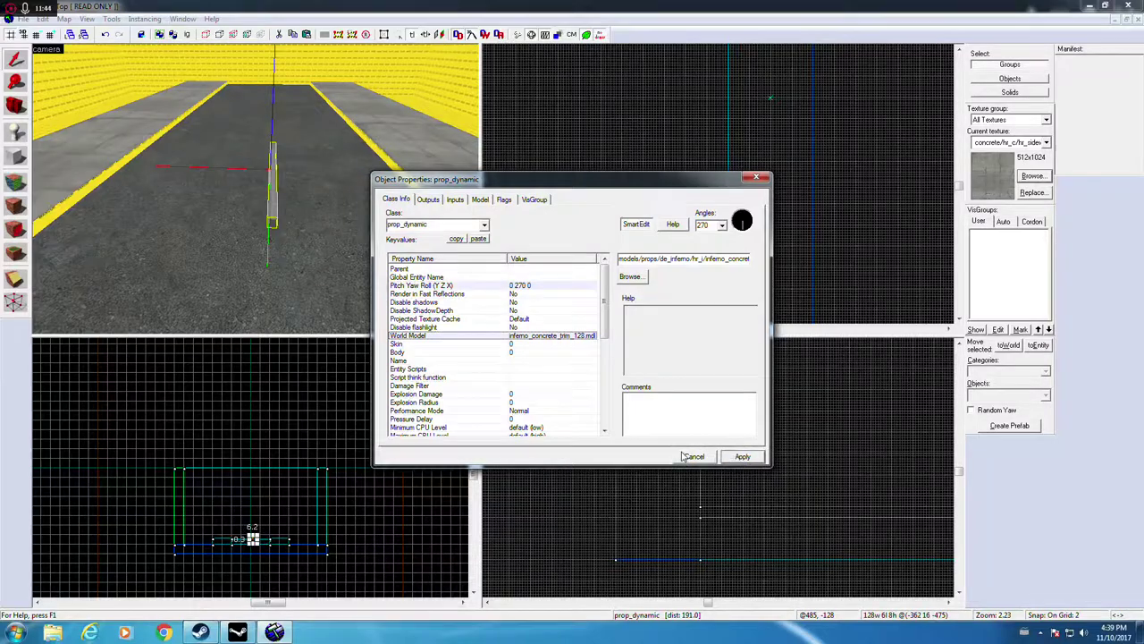
pyautogui.click(692, 456)
# Step: Move the trim prop in the top view to the sidewalk's road-side edge at the end wall
pyautogui.scroll(-14, 720, 232)
pyautogui.scroll(6, 723, 227)
pyautogui.scroll(7, 792, 197)
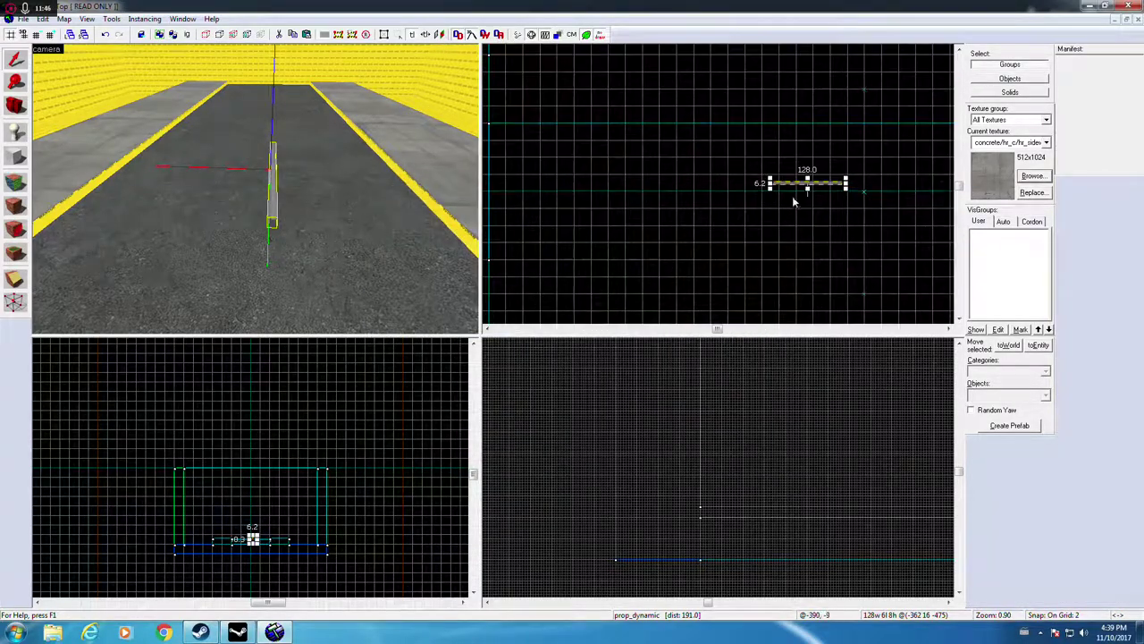
pyautogui.scroll(-1, 860, 228)
pyautogui.moveTo(871, 236); pyautogui.dragTo(698, 203)
pyautogui.scroll(7, 694, 246)
# Step: Nudge the trim in the side view so its end meets the wall and its height matches the sidewalk
pyautogui.press('z')
pyautogui.press('s')
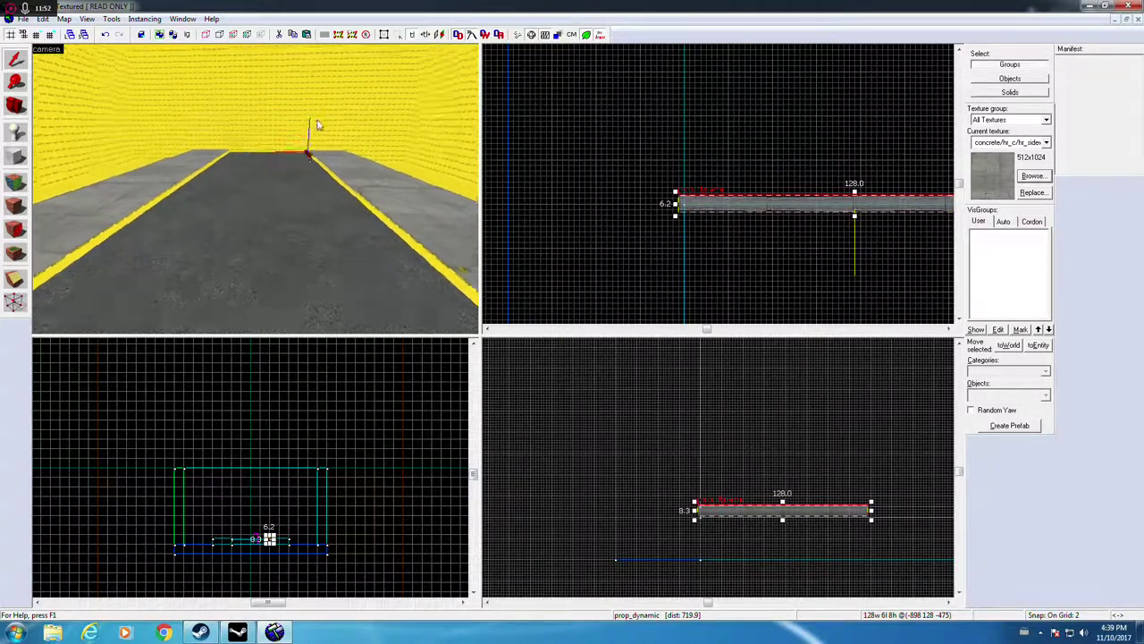
pyautogui.moveTo(335, 176); pyautogui.dragTo(336, 183)
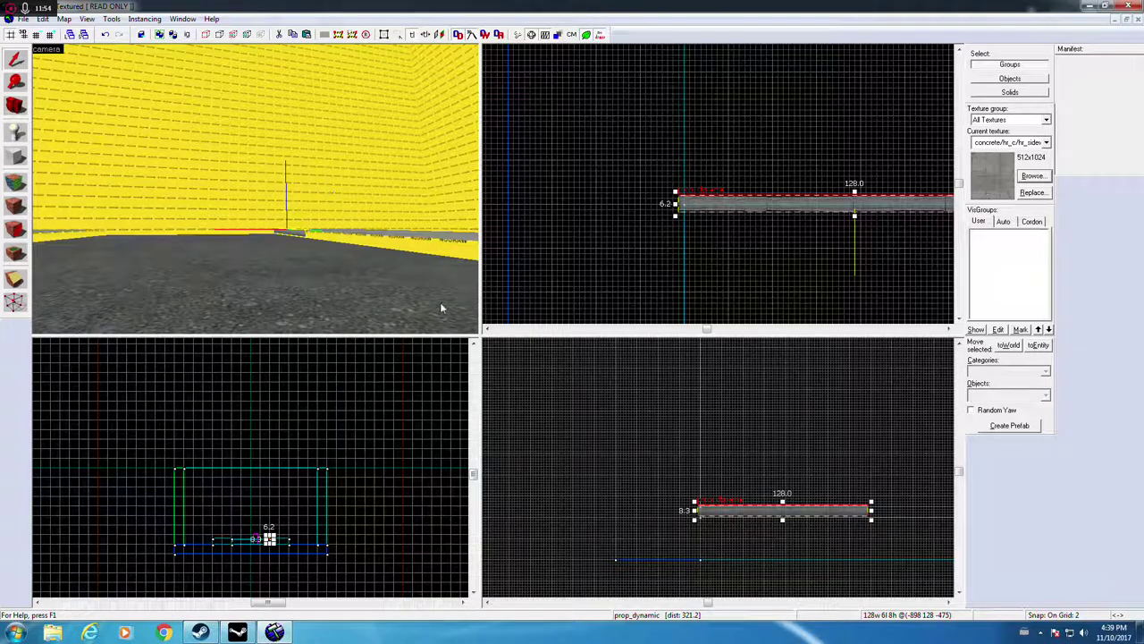
pyautogui.scroll(8, 758, 500)
pyautogui.moveTo(648, 468); pyautogui.dragTo(650, 470)
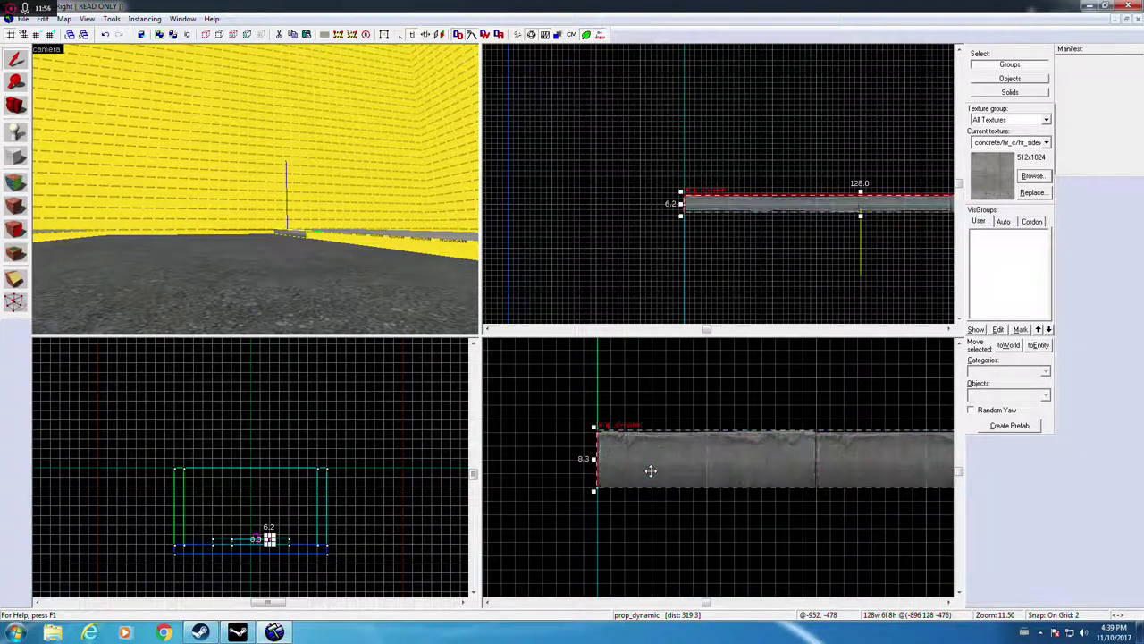
pyautogui.scroll(3, 390, 268)
pyautogui.moveTo(380, 282); pyautogui.dragTo(372, 303)
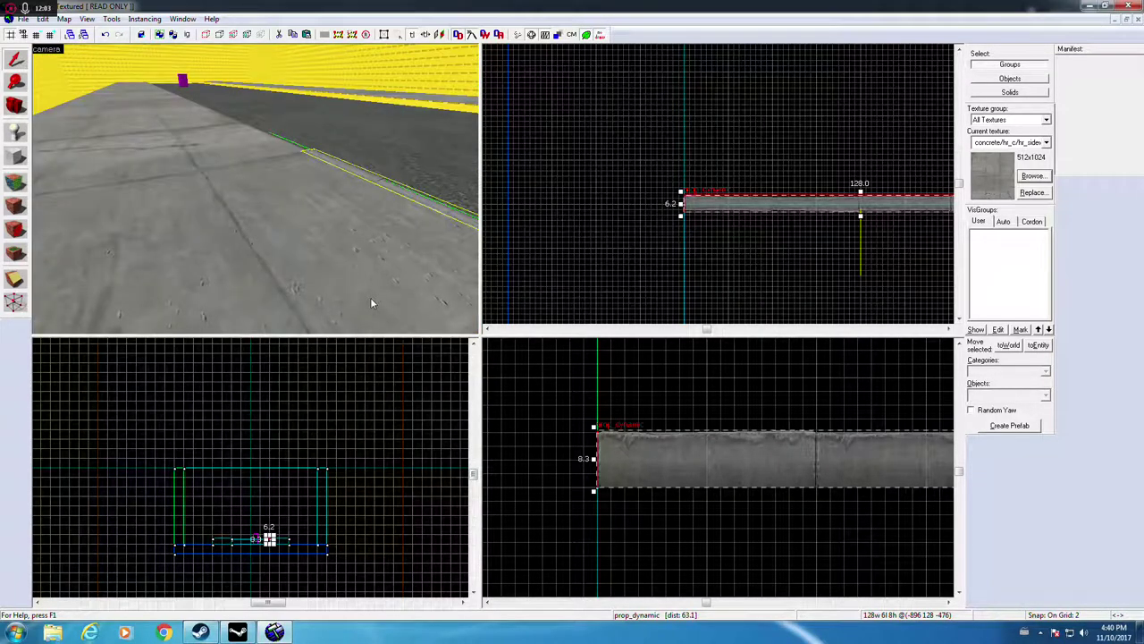
# Step: Paste a copy of the trim and line it up directly after the first, overlapping its end by 2 units
pyautogui.moveTo(386, 185); pyautogui.dragTo(329, 213)
pyautogui.scroll(-7, 750, 205)
pyautogui.hotkey('ctrl', 'v')
pyautogui.scroll(5, 837, 213)
pyautogui.moveTo(820, 206); pyautogui.dragTo(724, 236, button='middle')
pyautogui.scroll(6, 724, 236)
pyautogui.scroll(4, 738, 250)
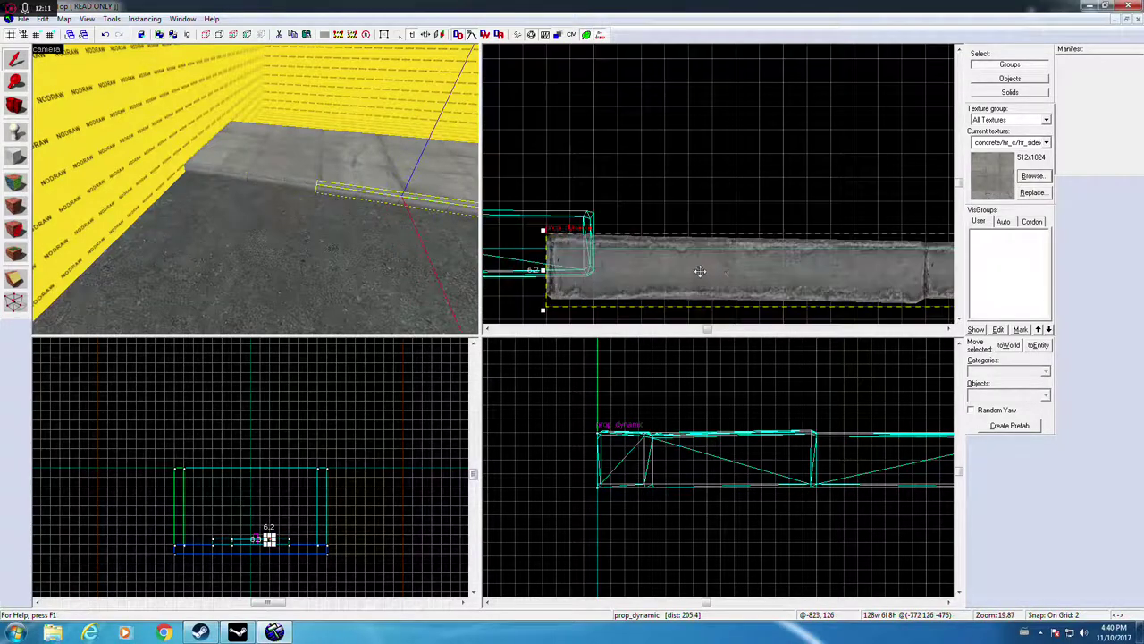
pyautogui.moveTo(735, 251); pyautogui.dragTo(730, 251)
pyautogui.scroll(-6, 807, 464)
pyautogui.moveTo(924, 476); pyautogui.dragTo(813, 472, button='middle')
pyautogui.scroll(4, 813, 472)
pyautogui.scroll(2, 812, 472)
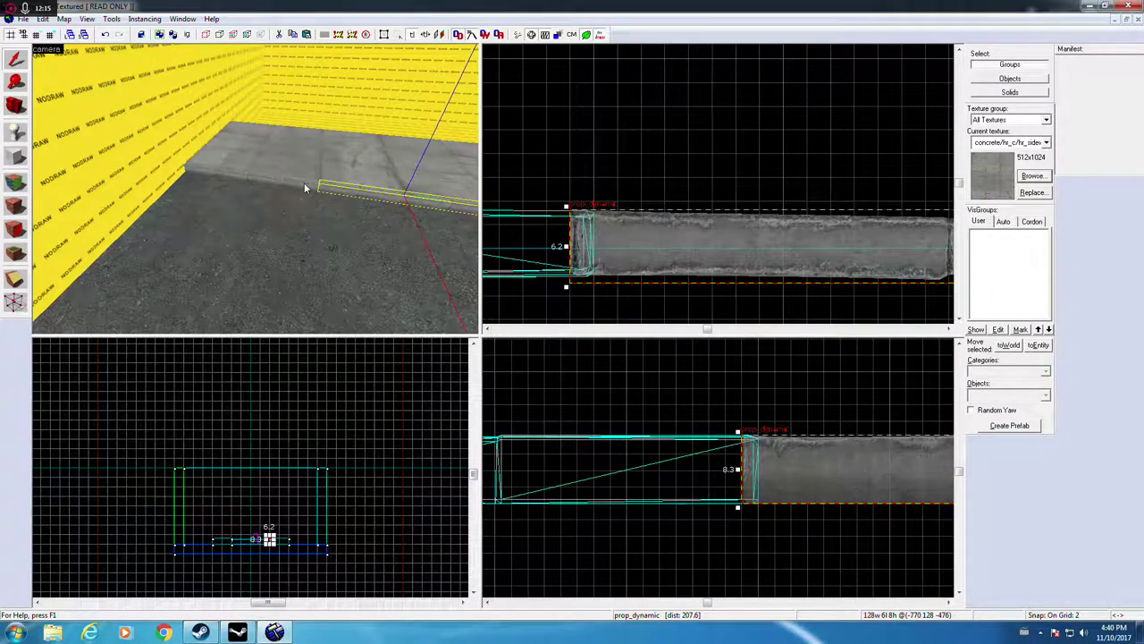
# Step: Copy both trims and align the pasted pair end to end with the first two along the curb
pyautogui.click(305, 184)
pyautogui.keyDown('ctrl'); pyautogui.click(348, 192); pyautogui.keyUp('ctrl')
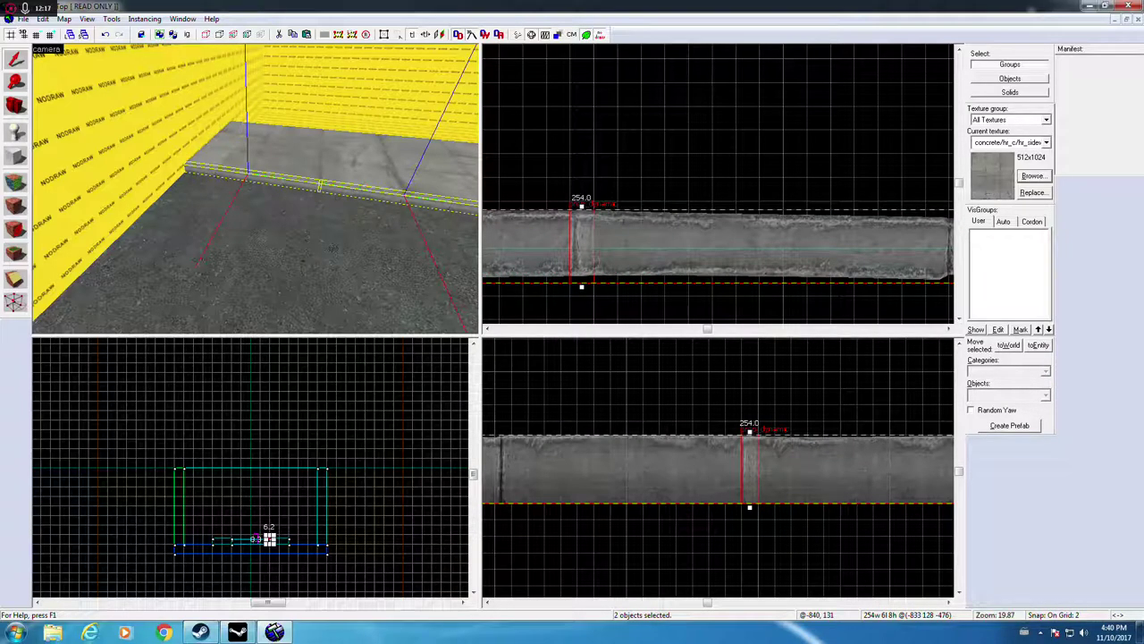
pyautogui.hotkey('ctrl', 'v')
pyautogui.scroll(-12, 638, 220)
pyautogui.press('Right')
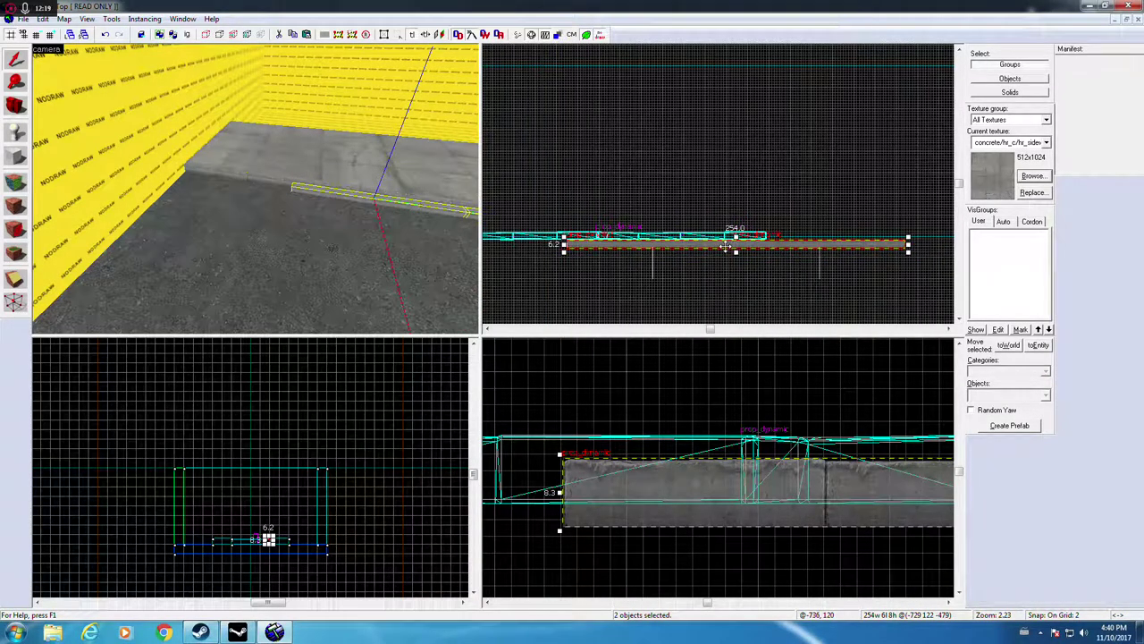
pyautogui.moveTo(726, 245); pyautogui.dragTo(845, 245)
pyautogui.scroll(10, 845, 244)
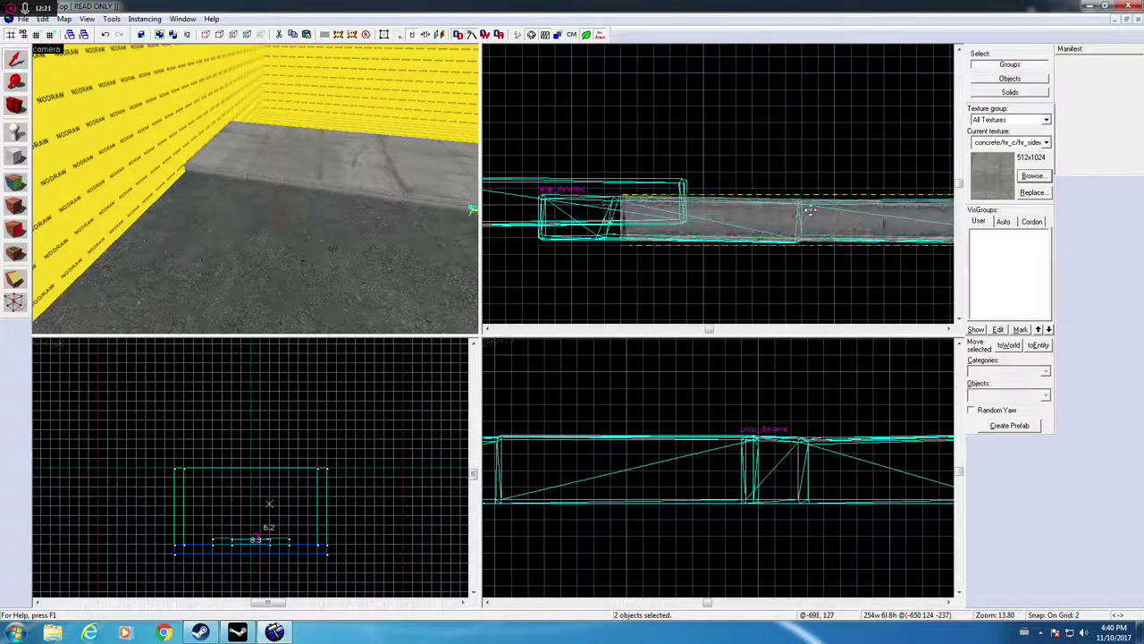
pyautogui.moveTo(873, 207); pyautogui.dragTo(856, 207)
pyautogui.scroll(-7, 823, 465)
pyautogui.press('Right')
pyautogui.press('Right')
pyautogui.press('Right')
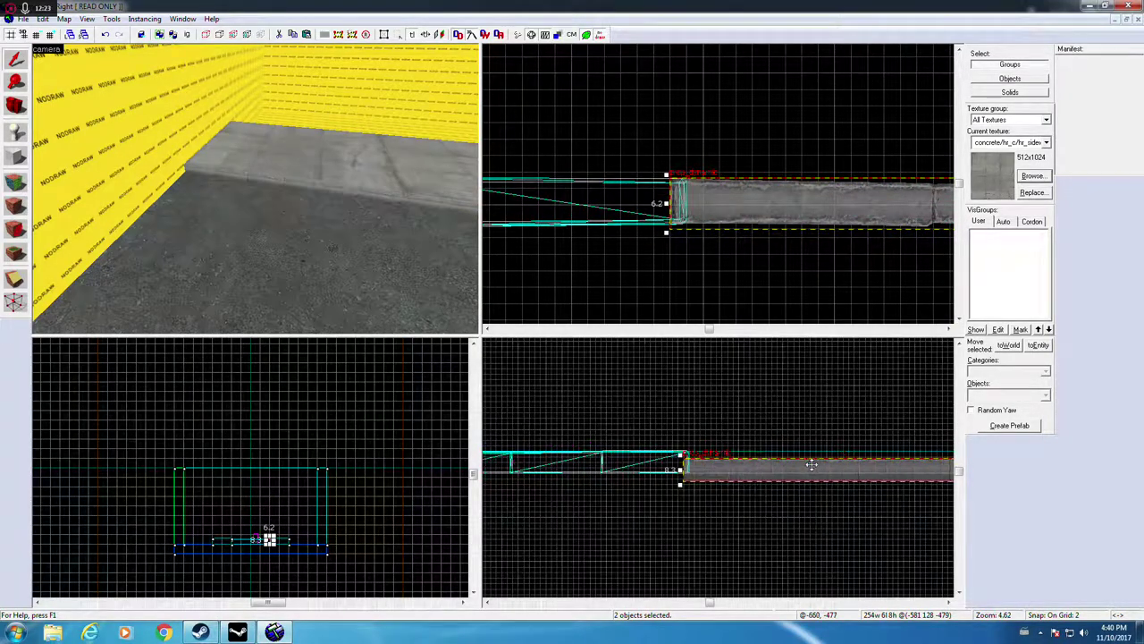
pyautogui.scroll(5, 760, 468)
pyautogui.moveTo(687, 475); pyautogui.dragTo(686, 461)
# Step: Copy all four trims and place the pasted set directly after them along the sidewalk edge
pyautogui.scroll(-4, 424, 227)
pyautogui.moveTo(425, 227); pyautogui.dragTo(296, 212, button='middle')
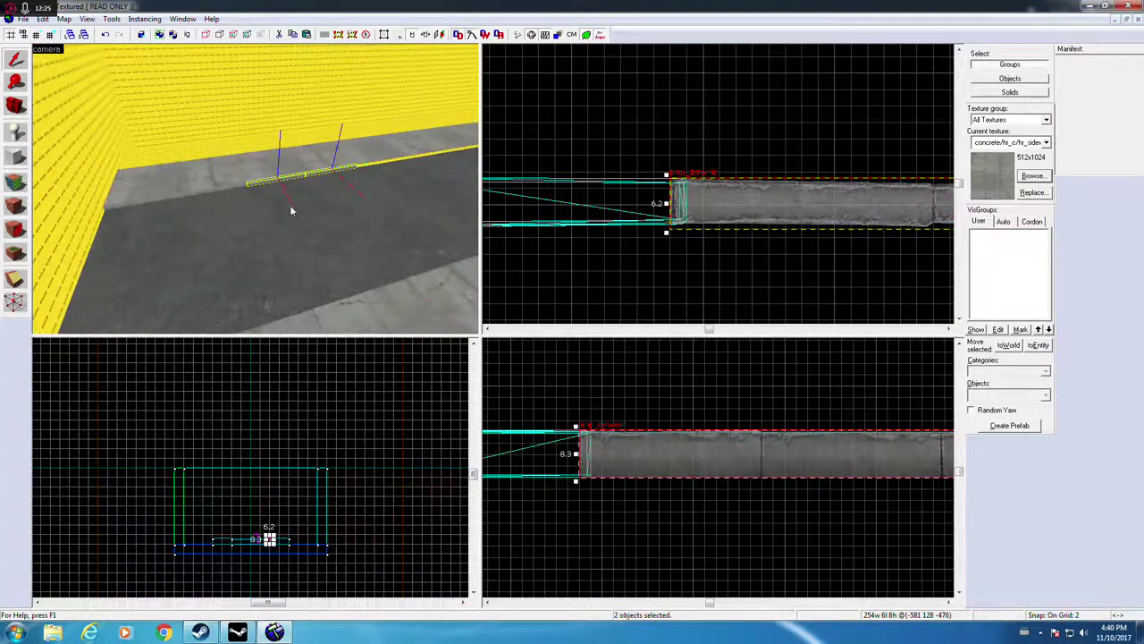
pyautogui.keyDown('ctrl'); pyautogui.click(227, 186); pyautogui.keyUp('ctrl')
pyautogui.keyDown('ctrl'); pyautogui.click(163, 196); pyautogui.keyUp('ctrl')
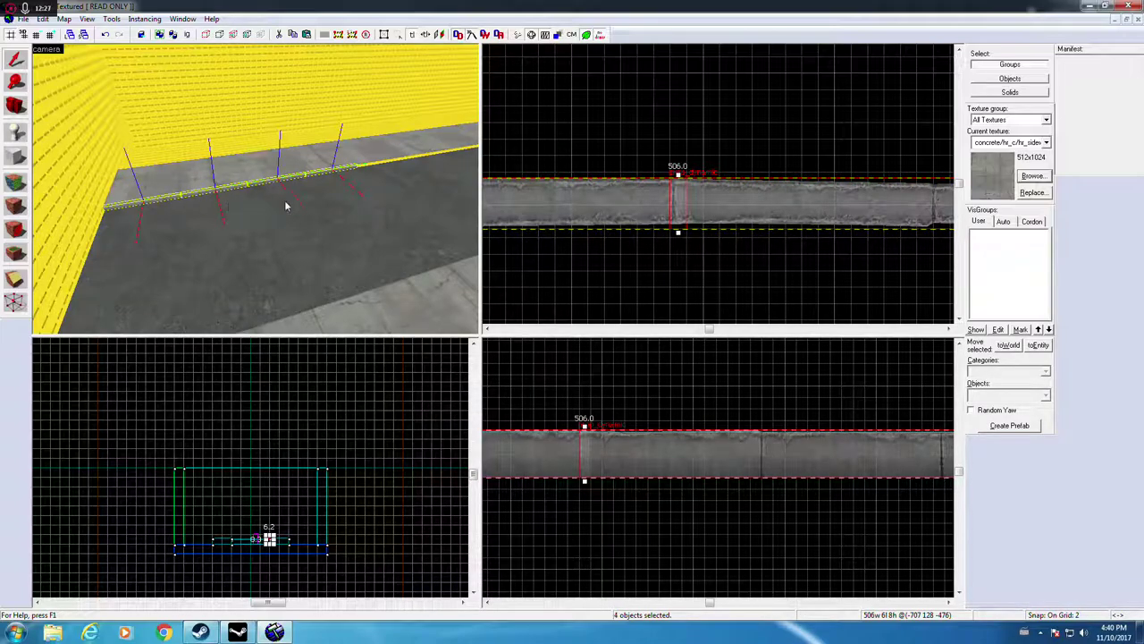
pyautogui.hotkey('ctrl', 'c')
pyautogui.hotkey('ctrl', 'v')
pyautogui.scroll(-14, 768, 203)
pyautogui.moveTo(850, 260); pyautogui.dragTo(725, 266, button='middle')
pyautogui.scroll(3, 725, 265)
pyautogui.moveTo(725, 268); pyautogui.dragTo(867, 182)
pyautogui.scroll(10, 831, 180)
pyautogui.scroll(-6, 763, 474)
pyautogui.moveTo(939, 488); pyautogui.dragTo(726, 494, button='middle')
pyautogui.scroll(4, 725, 494)
pyautogui.scroll(3, 726, 495)
pyautogui.moveTo(599, 458); pyautogui.dragTo(726, 464, button='middle')
# Step: Paste another set of four trims and align it with the row's end, reaching the far wall
pyautogui.moveTo(349, 192); pyautogui.dragTo(331, 271, button='middle')
pyautogui.press('w')
pyautogui.hotkey('ctrl', 'v')
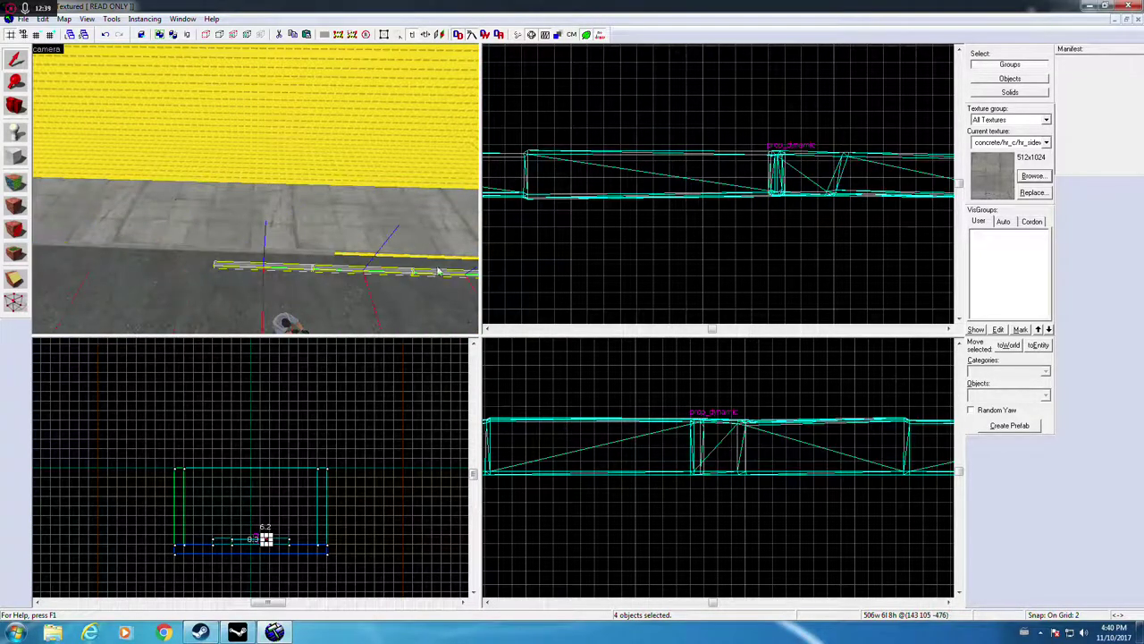
pyautogui.scroll(-14, 891, 202)
pyautogui.scroll(3, 939, 219)
pyautogui.moveTo(938, 218); pyautogui.dragTo(700, 223, button='middle')
pyautogui.moveTo(783, 200); pyautogui.dragTo(892, 180)
pyautogui.scroll(3, 716, 184)
pyautogui.scroll(6, 550, 191)
pyautogui.moveTo(670, 158); pyautogui.dragTo(732, 167)
pyautogui.scroll(-16, 813, 445)
pyautogui.scroll(4, 812, 444)
pyautogui.scroll(10, 545, 454)
pyautogui.scroll(-7, 668, 465)
pyautogui.moveTo(930, 487); pyautogui.dragTo(750, 487, button='middle')
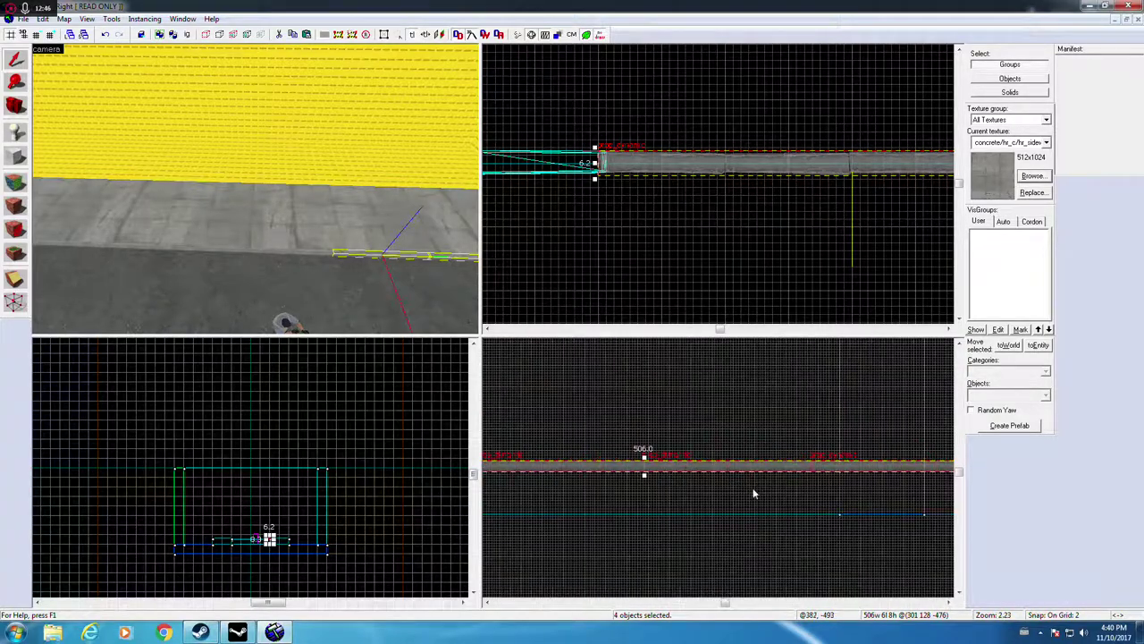
pyautogui.moveTo(897, 444); pyautogui.dragTo(674, 441, button='middle')
# Step: Delete the last trim piece that extends through the far end wall
pyautogui.press('z')
pyautogui.press('z')
pyautogui.click(266, 275)
pyautogui.click(265, 273)
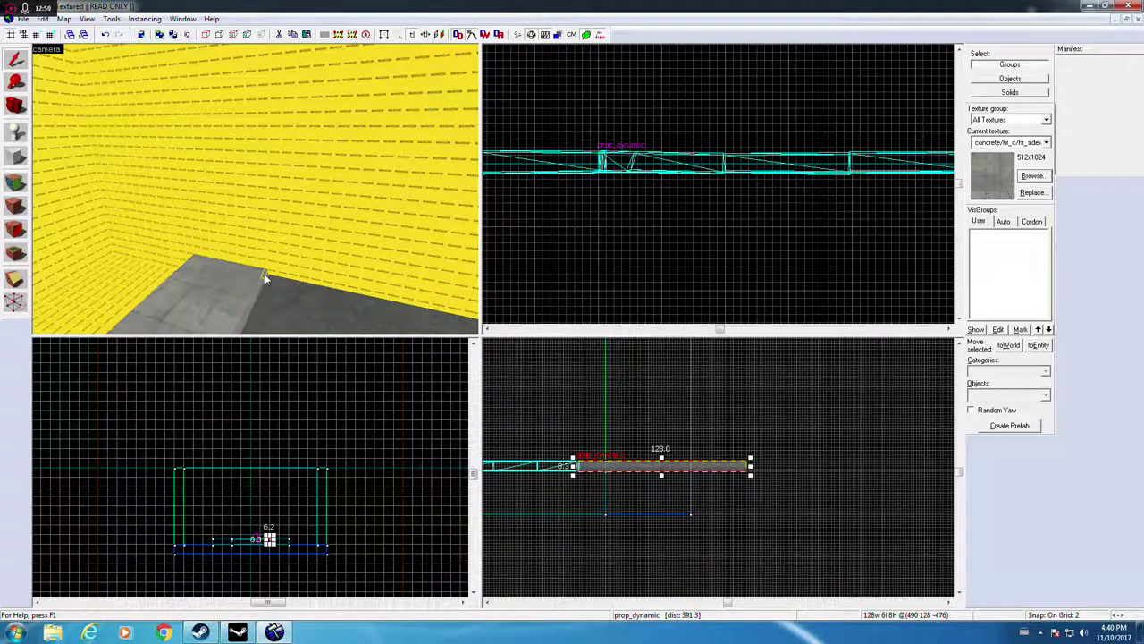
pyautogui.press('Delete')
pyautogui.press('z')
pyautogui.press('s')
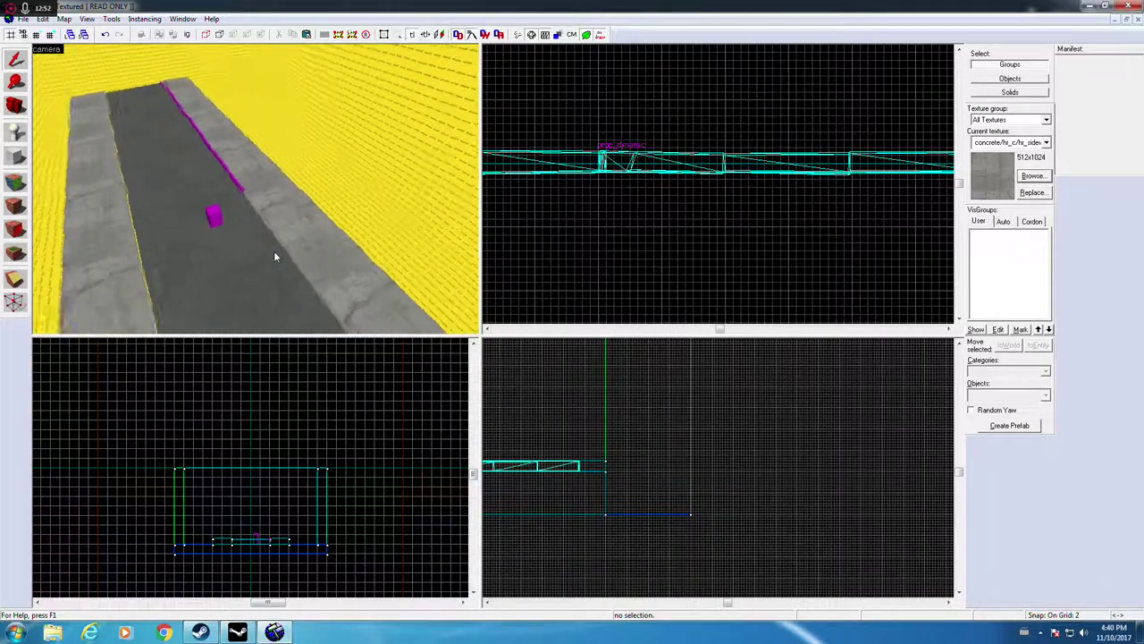
pyautogui.press('z')
# Step: Select every trim along the finished sidewalk edge and paste a copy of the whole row
pyautogui.click(351, 244)
pyautogui.keyDown('ctrl'); pyautogui.click(313, 220); pyautogui.keyUp('ctrl')
pyautogui.keyDown('ctrl'); pyautogui.click(312, 219); pyautogui.keyUp('ctrl')
pyautogui.keyDown('ctrl'); pyautogui.click(282, 202); pyautogui.keyUp('ctrl')
pyautogui.keyDown('ctrl'); pyautogui.click(250, 186); pyautogui.keyUp('ctrl')
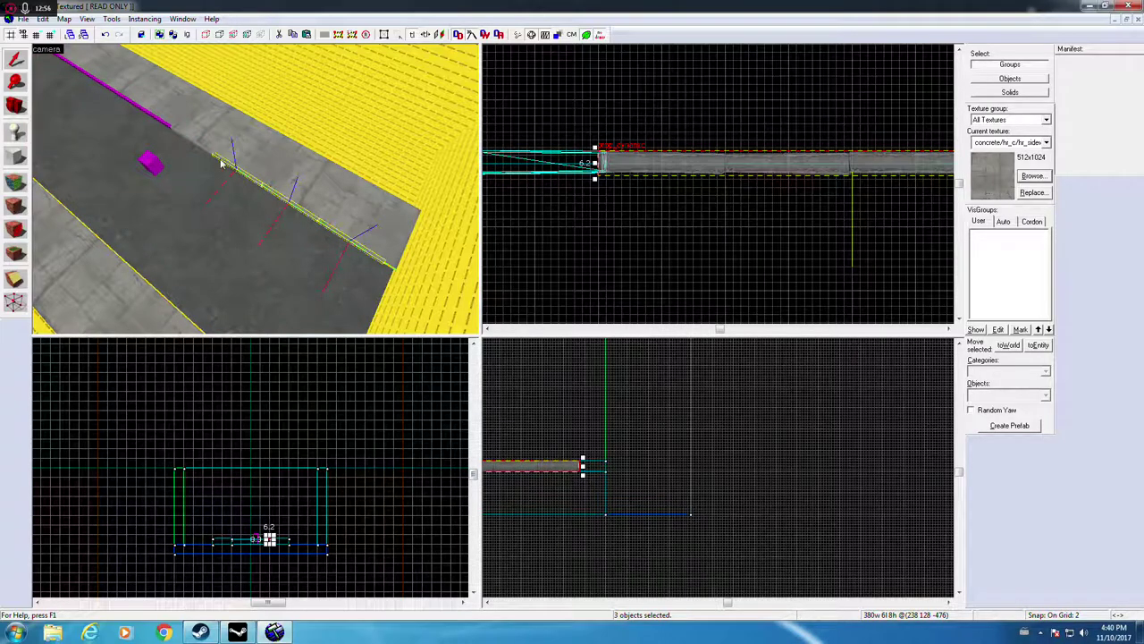
pyautogui.keyDown('ctrl'); pyautogui.click(209, 156); pyautogui.keyUp('ctrl')
pyautogui.press('Left')
pyautogui.press('Left')
pyautogui.press('Left')
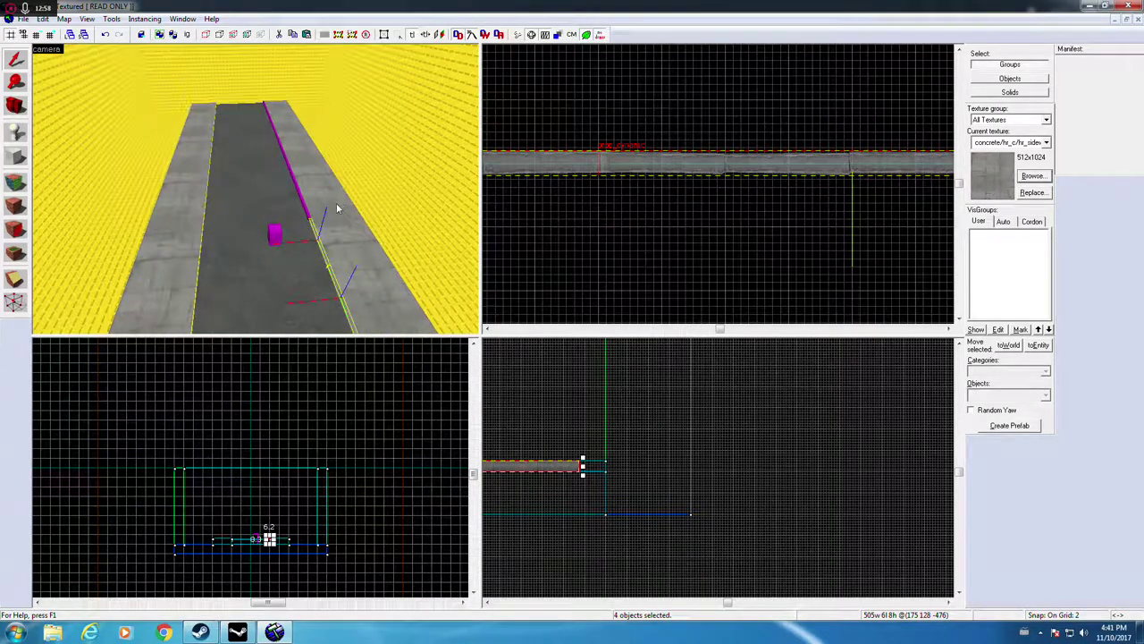
pyautogui.keyDown('ctrl'); pyautogui.click(305, 209); pyautogui.keyUp('ctrl')
pyautogui.keyDown('ctrl'); pyautogui.click(296, 181); pyautogui.keyUp('ctrl')
pyautogui.keyDown('ctrl'); pyautogui.click(285, 153); pyautogui.keyUp('ctrl')
pyautogui.keyDown('ctrl'); pyautogui.click(279, 141); pyautogui.keyUp('ctrl')
pyautogui.keyDown('ctrl'); pyautogui.click(272, 128); pyautogui.keyUp('ctrl')
pyautogui.keyDown('ctrl'); pyautogui.click(267, 112); pyautogui.keyUp('ctrl')
pyautogui.keyDown('ctrl'); pyautogui.click(266, 100); pyautogui.keyUp('ctrl')
pyautogui.hotkey('ctrl', 'v')
# Step: Rotate the pasted trim row 180 degrees in the top view so it faces the opposite way
pyautogui.scroll(-9, 697, 250)
pyautogui.scroll(3, 747, 268)
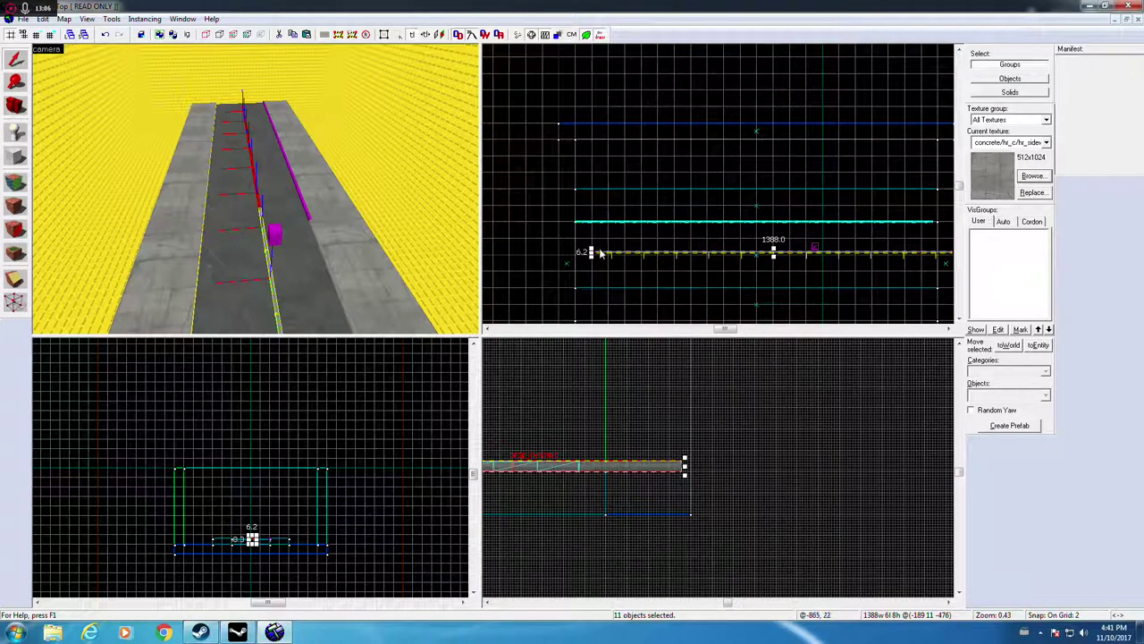
pyautogui.scroll(-2, 614, 252)
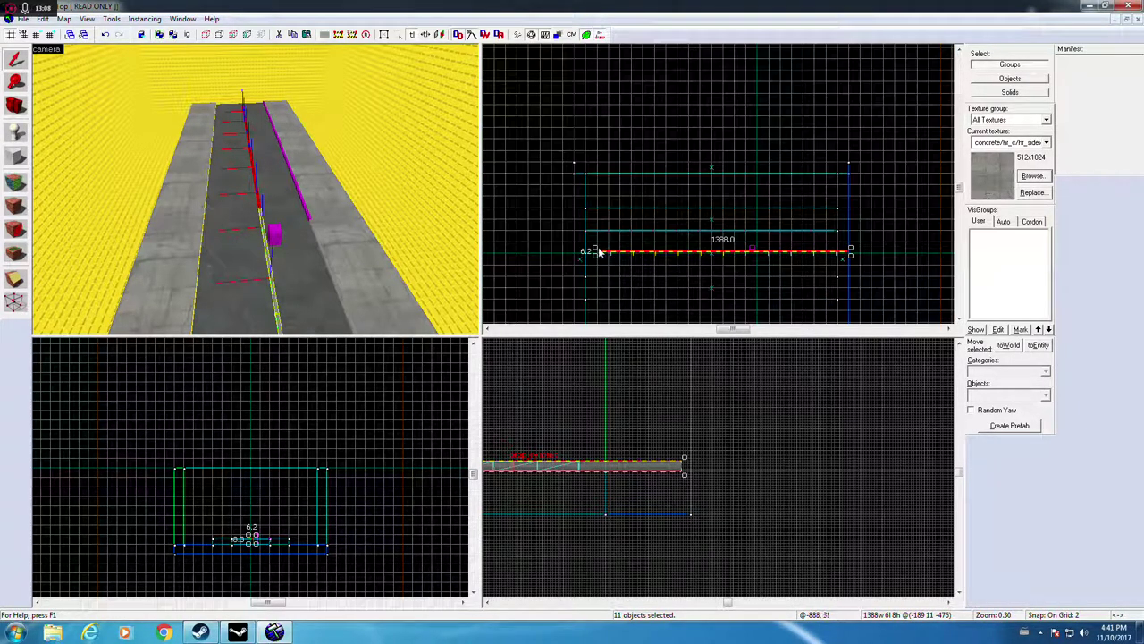
pyautogui.moveTo(596, 246); pyautogui.dragTo(851, 254)
pyautogui.scroll(4, 860, 266)
pyautogui.scroll(3, 829, 233)
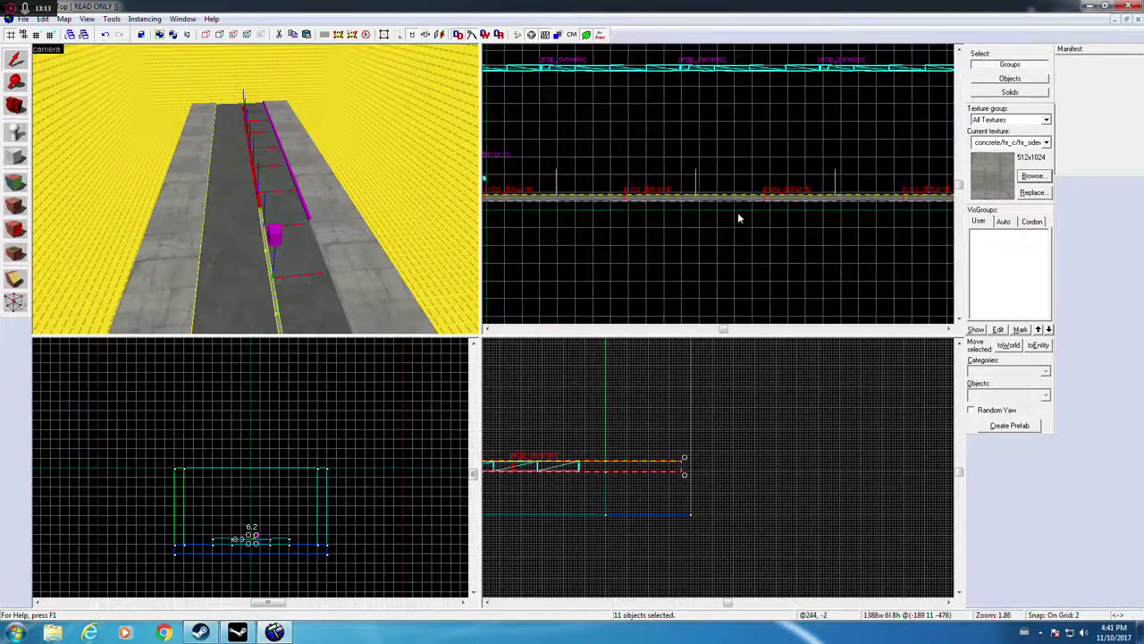
# Step: Shift the rotated trim row lengthwise along the road toward the room's end wall
pyautogui.press('Left')
pyautogui.press('Left')
pyautogui.press('Left')
pyautogui.press('Left')
pyautogui.press('Left')
pyautogui.press('Left')
pyautogui.press('Left')
pyautogui.press('Left')
pyautogui.press('Left')
pyautogui.press('Left')
pyautogui.press('Left')
pyautogui.scroll(5, 782, 214)
pyautogui.moveTo(815, 178); pyautogui.dragTo(612, 202)
pyautogui.scroll(-11, 652, 236)
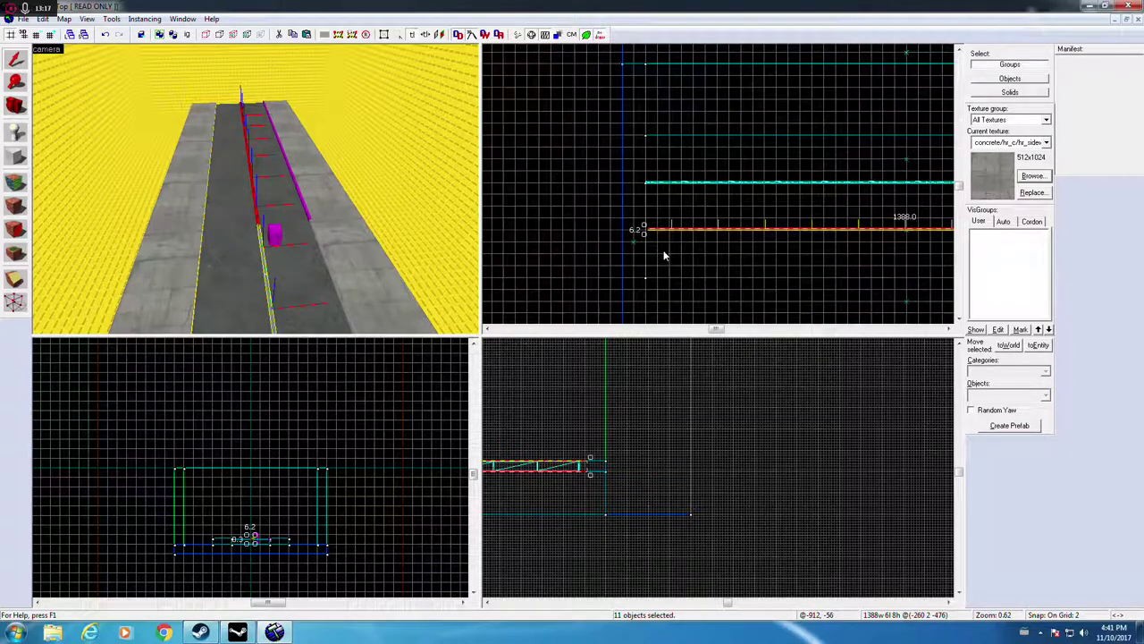
# Step: Compare the row's end with the existing curb row and nudge it flush with the end wall's inner face
pyautogui.scroll(8, 649, 241)
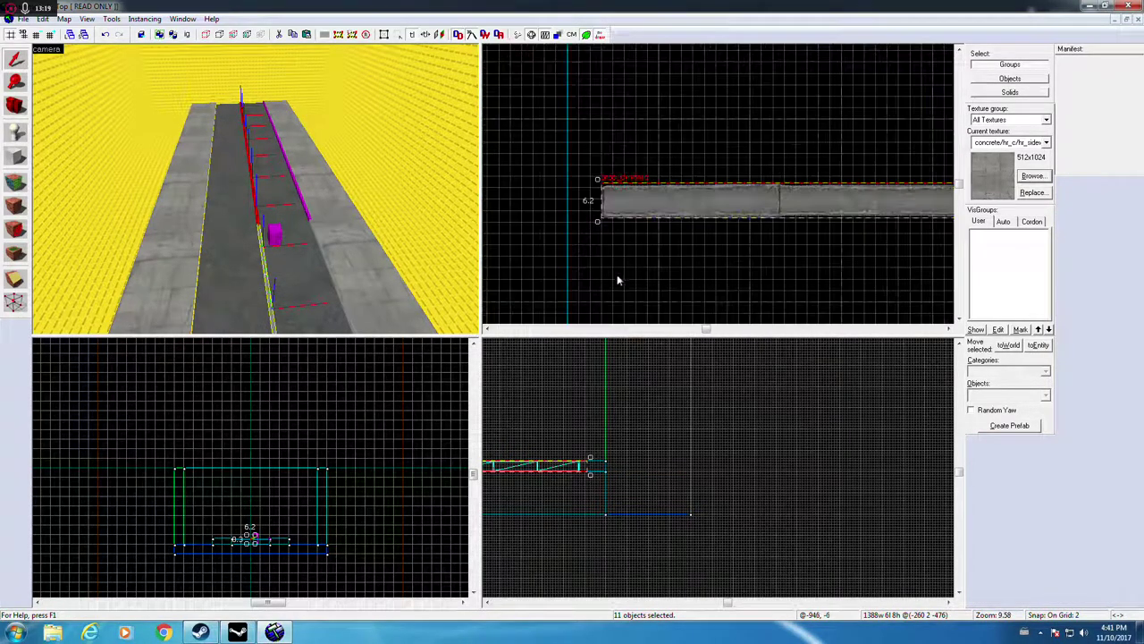
pyautogui.scroll(-10, 637, 208)
pyautogui.scroll(11, 631, 204)
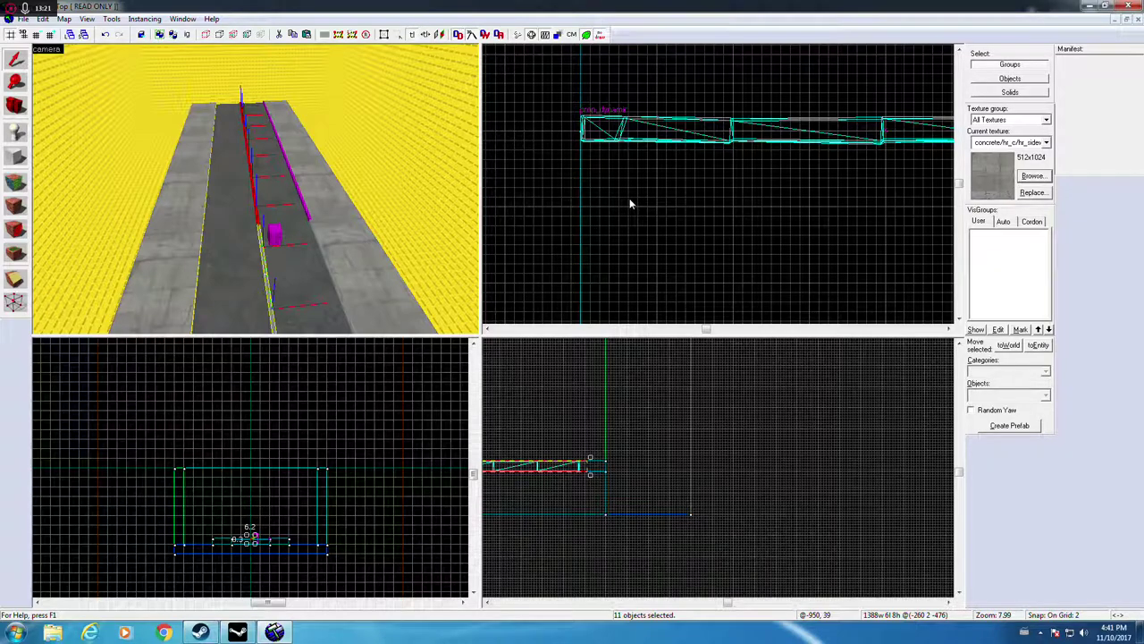
pyautogui.scroll(-10, 634, 215)
pyautogui.scroll(11, 734, 209)
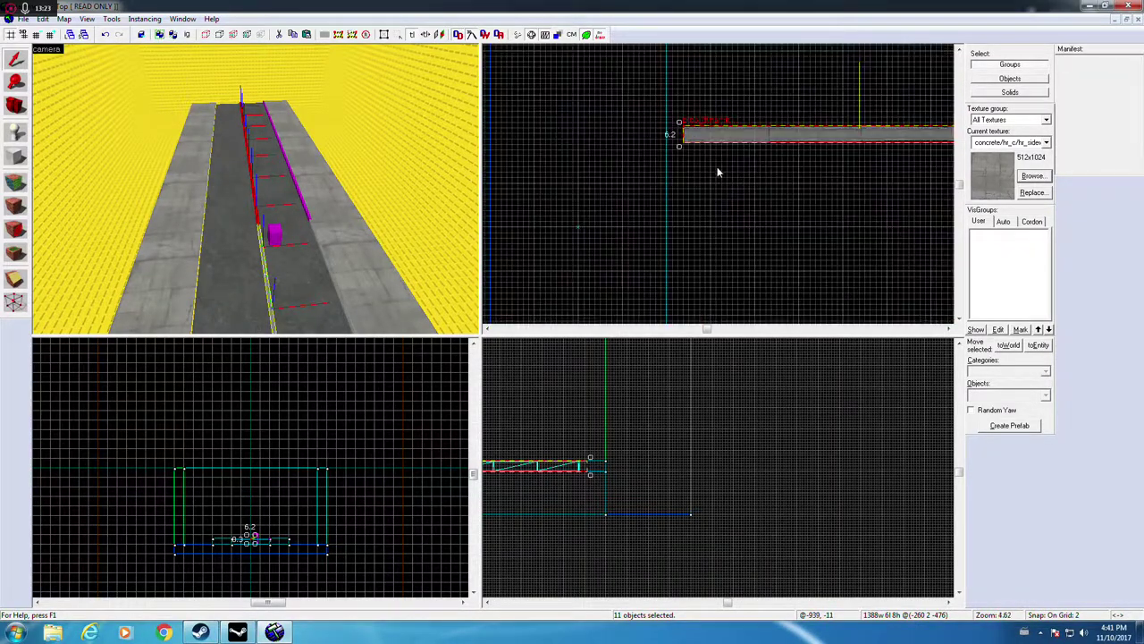
pyautogui.moveTo(690, 180); pyautogui.dragTo(645, 197)
pyautogui.press('Left')
pyautogui.press('Left')
pyautogui.press('Left')
pyautogui.press('Left')
pyautogui.press('Left')
pyautogui.scroll(-12, 645, 466)
pyautogui.scroll(6, 652, 474)
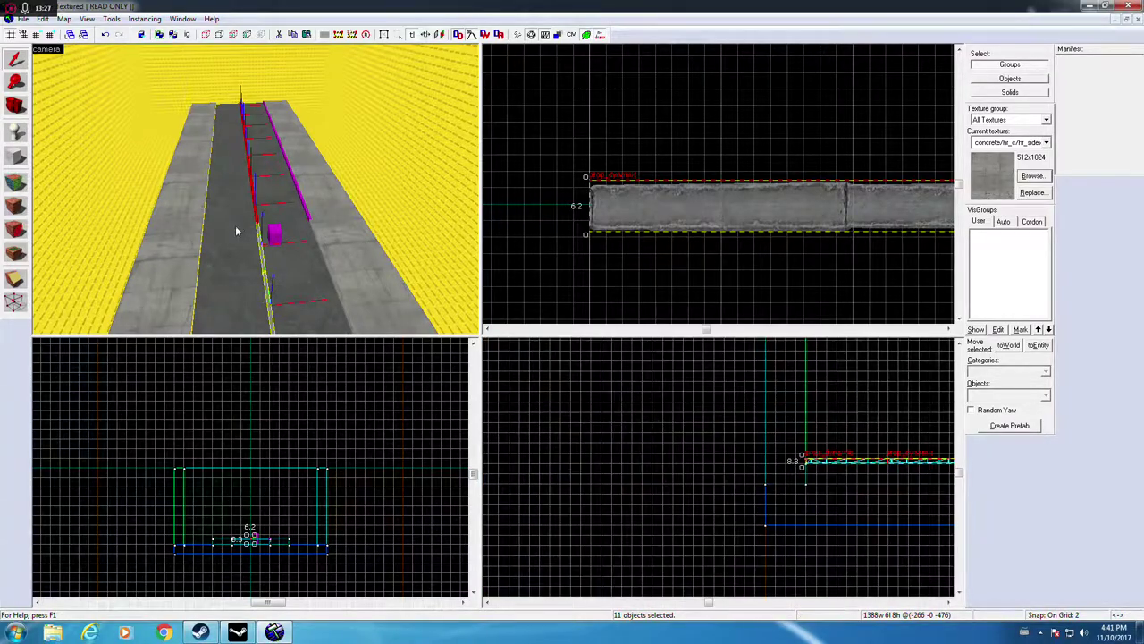
# Step: Move the whole rotated trim row across the road to the bare edge of the opposite sidewalk
pyautogui.scroll(3, 251, 236)
pyautogui.scroll(-5, 707, 208)
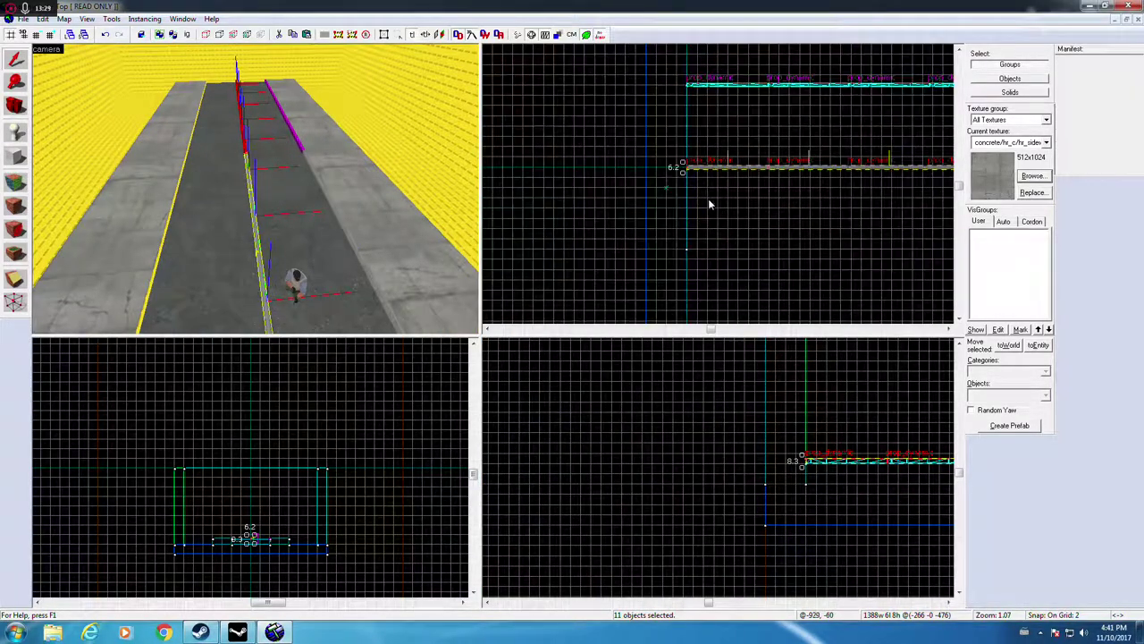
pyautogui.keyDown('shift'); pyautogui.moveTo(698, 167); pyautogui.dragTo(695, 253); pyautogui.keyUp('shift')
pyautogui.scroll(5, 692, 255)
pyautogui.moveTo(685, 258); pyautogui.dragTo(693, 237)
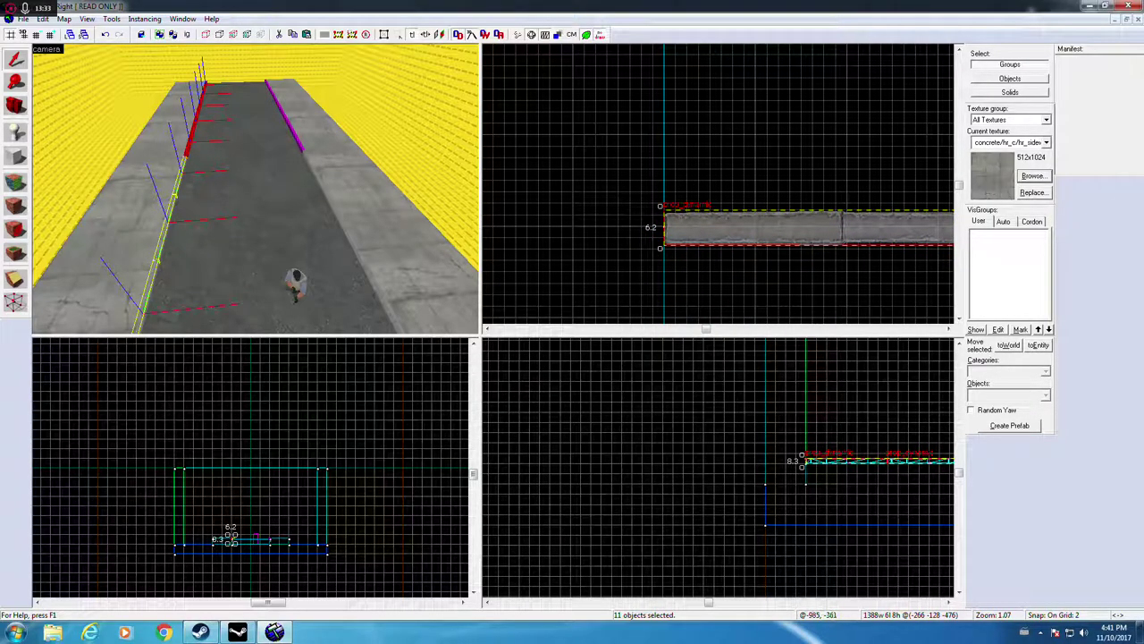
# Step: Nudge the moved trim row into line with the sidewalk edge and end wall, check it in 3D, and clear the selection
pyautogui.press('Left')
pyautogui.scroll(-7, 779, 214)
pyautogui.press('Up')
pyautogui.press('Up')
pyautogui.press('Up')
pyautogui.press('Up')
pyautogui.press('z')
pyautogui.press('w')
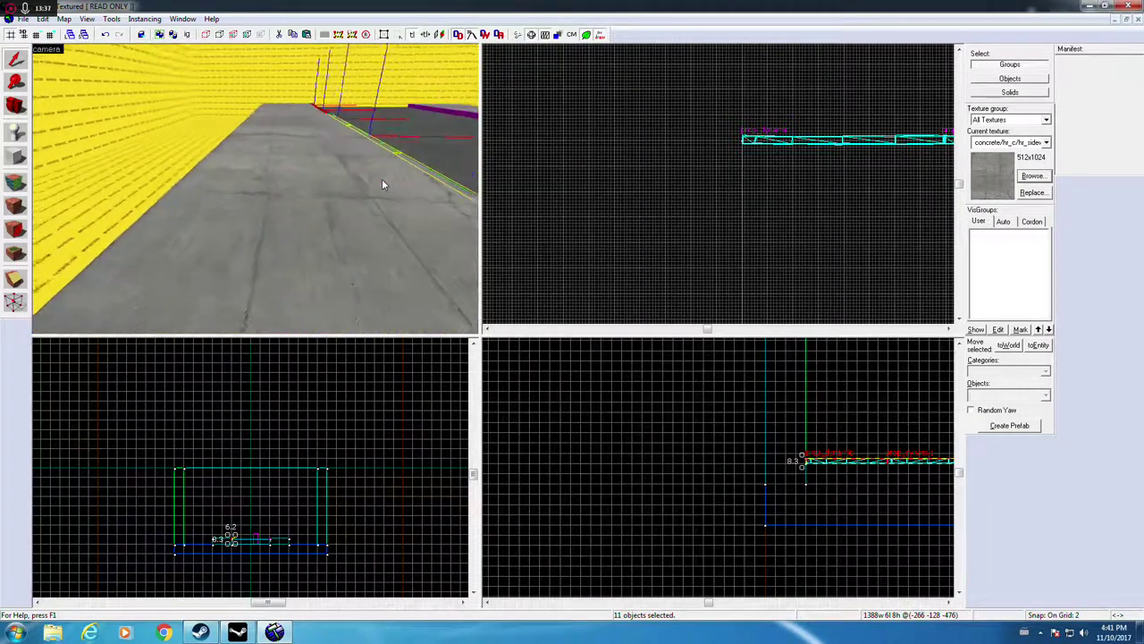
pyautogui.press('z')
pyautogui.click(604, 164)
# Step: Lower the top of the sidewalk beside the newly placed trim row, making the brush 38 units high
pyautogui.press('z')
pyautogui.press('w')
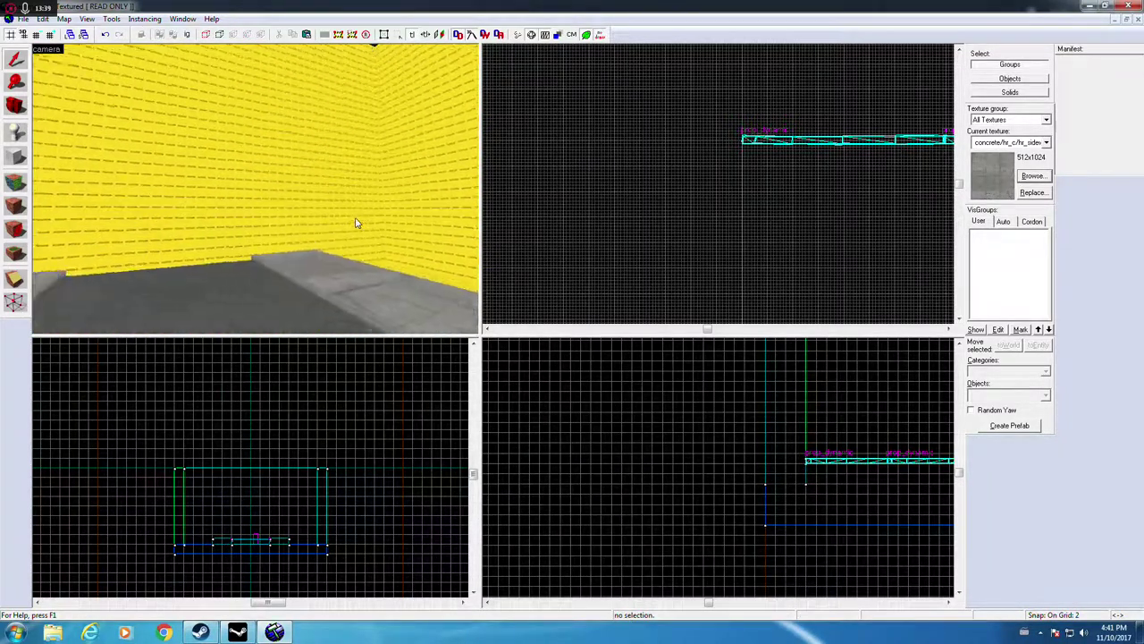
pyautogui.press('z')
pyautogui.click(361, 212)
pyautogui.scroll(9, 841, 454)
pyautogui.scroll(3, 752, 447)
pyautogui.moveTo(751, 439); pyautogui.dragTo(751, 452)
# Step: Lower the top of the other sidewalk slightly below its trim's upper edge and clear the selection
pyautogui.press('z')
pyautogui.press('w')
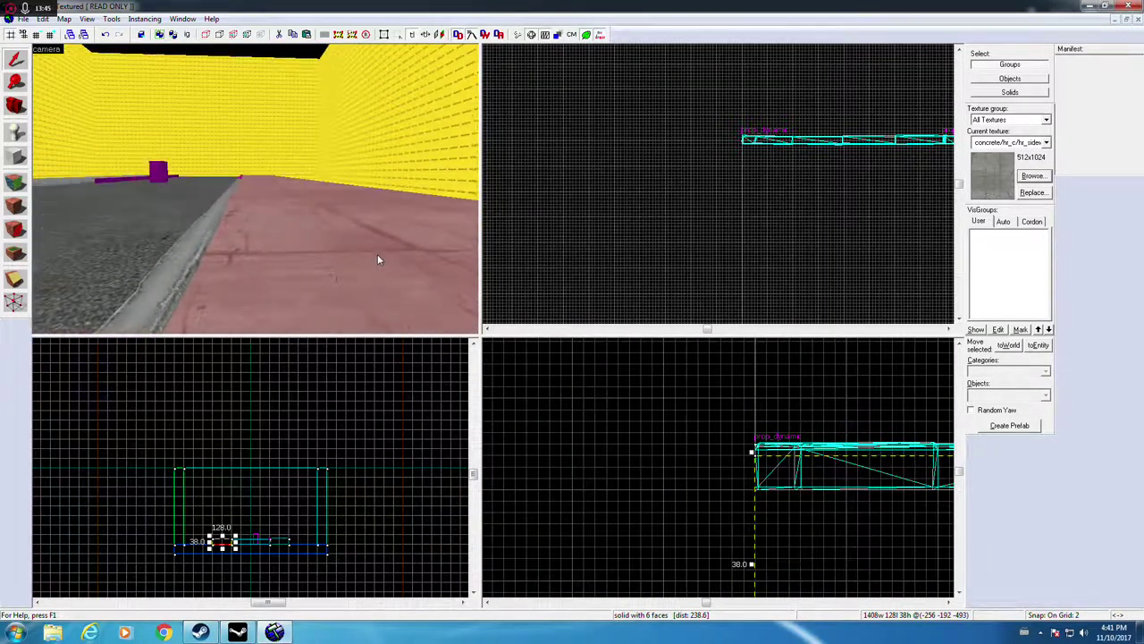
pyautogui.press('w')
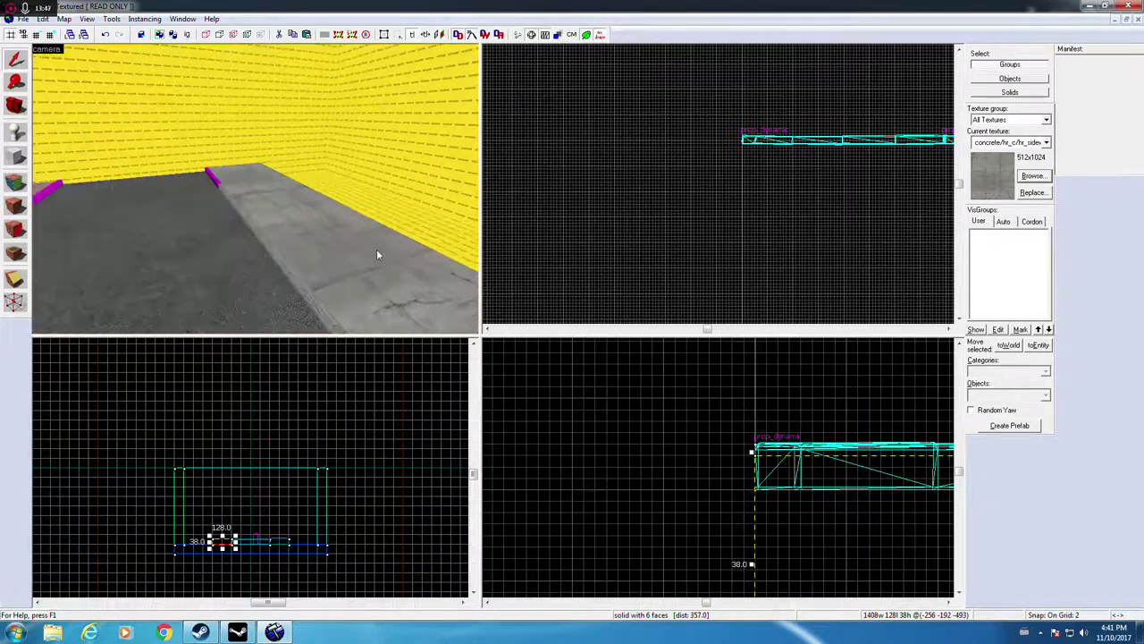
pyautogui.click(376, 256)
pyautogui.scroll(2, 830, 465)
pyautogui.moveTo(835, 447); pyautogui.dragTo(837, 465)
pyautogui.press('Escape')
# Step: Duplicate one curb trim piece and place the copy in the middle of the road
pyautogui.press('z')
pyautogui.press('w')
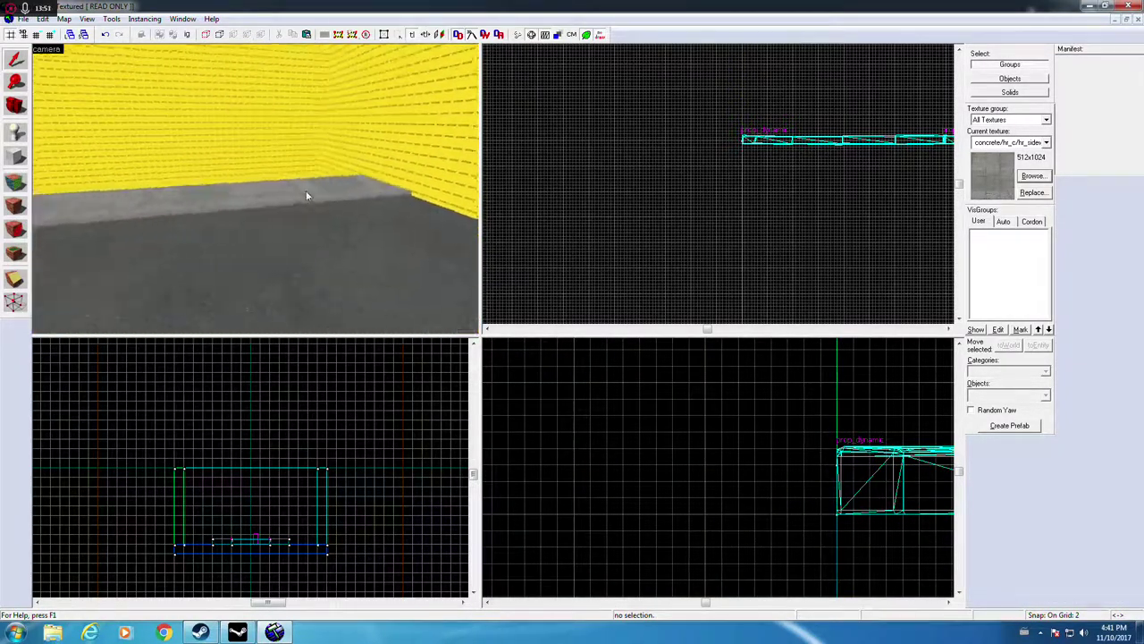
pyautogui.press('w')
pyautogui.press('z')
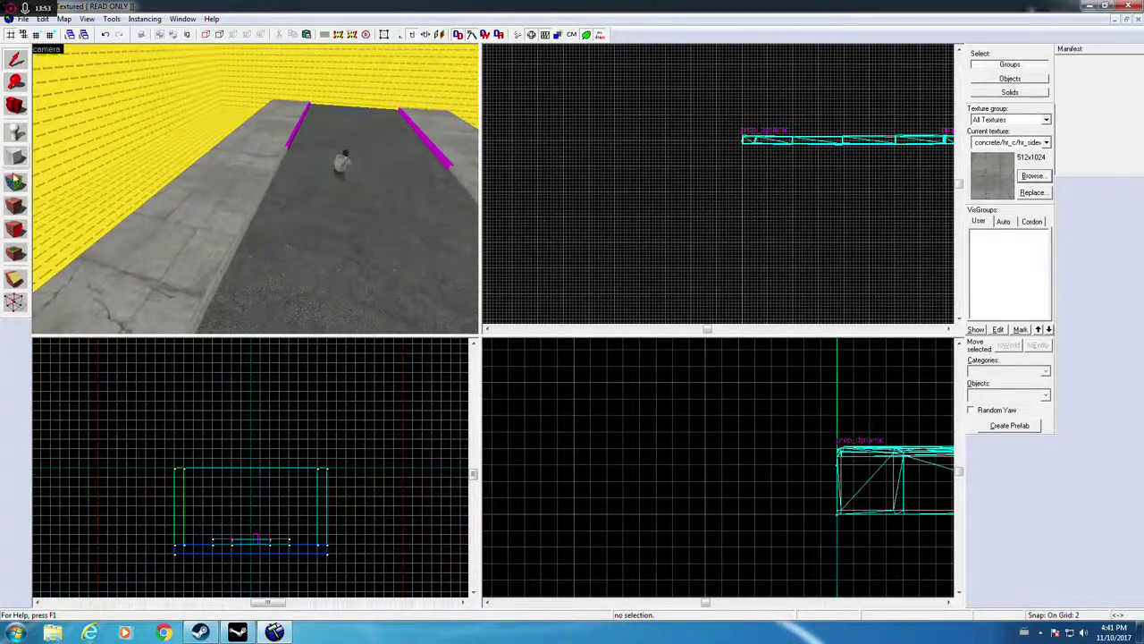
pyautogui.click(232, 252)
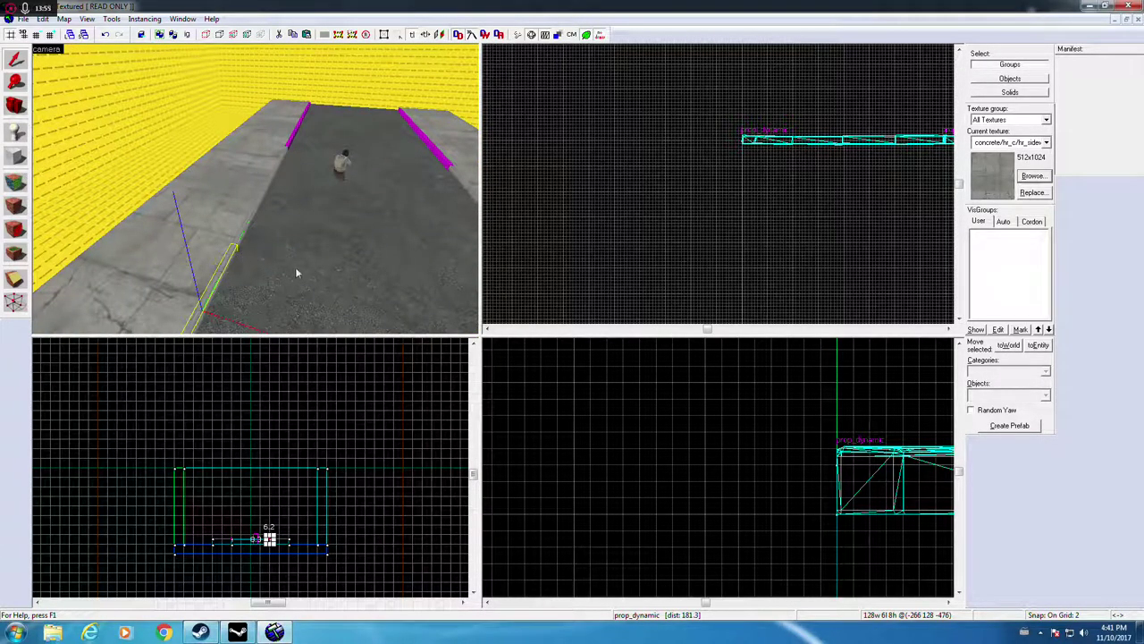
pyautogui.moveTo(322, 279); pyautogui.dragTo(352, 284)
# Step: Look through the other trim models for the copied piece in the model browser, leaving its properties unchanged
pyautogui.doubleClick(354, 285)
pyautogui.click(631, 276)
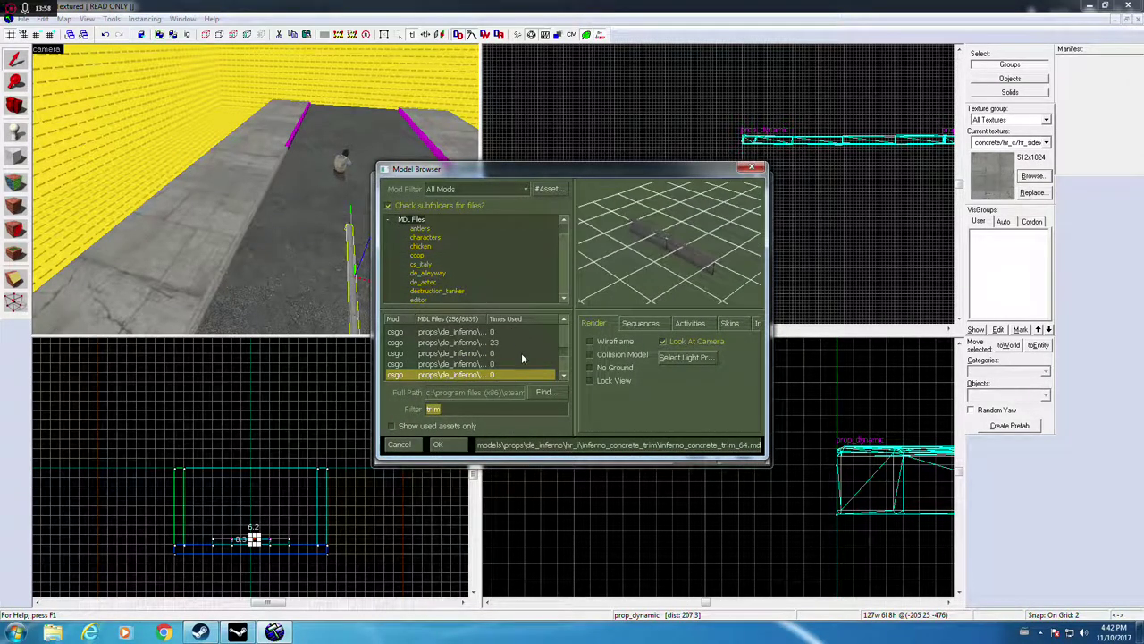
pyautogui.press('Up')
pyautogui.press('Up')
pyautogui.press('Up')
pyautogui.press('Up')
pyautogui.press('Up')
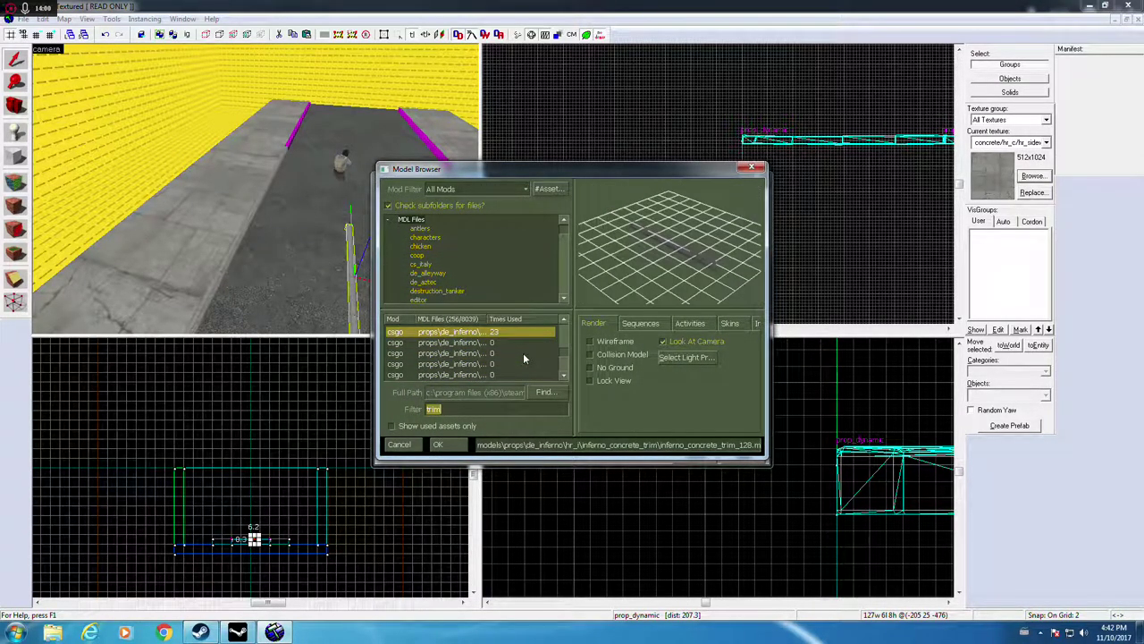
pyautogui.press('Down')
pyautogui.press('Down')
pyautogui.press('Down')
pyautogui.press('Down')
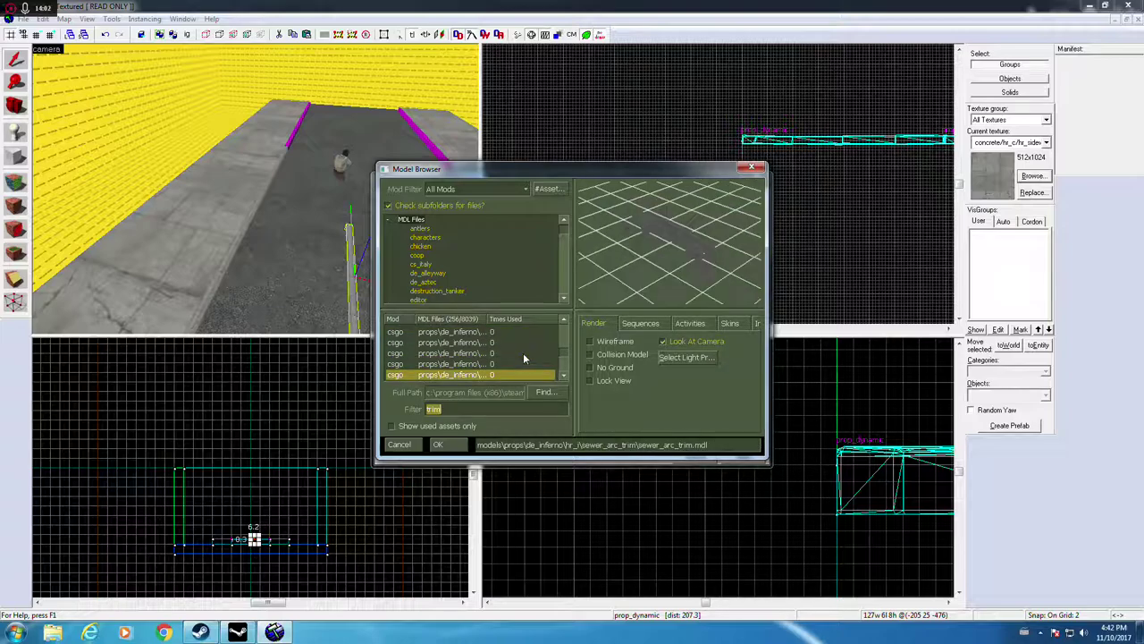
pyautogui.press('Up')
pyautogui.press('Up')
pyautogui.press('Up')
pyautogui.click(753, 168)
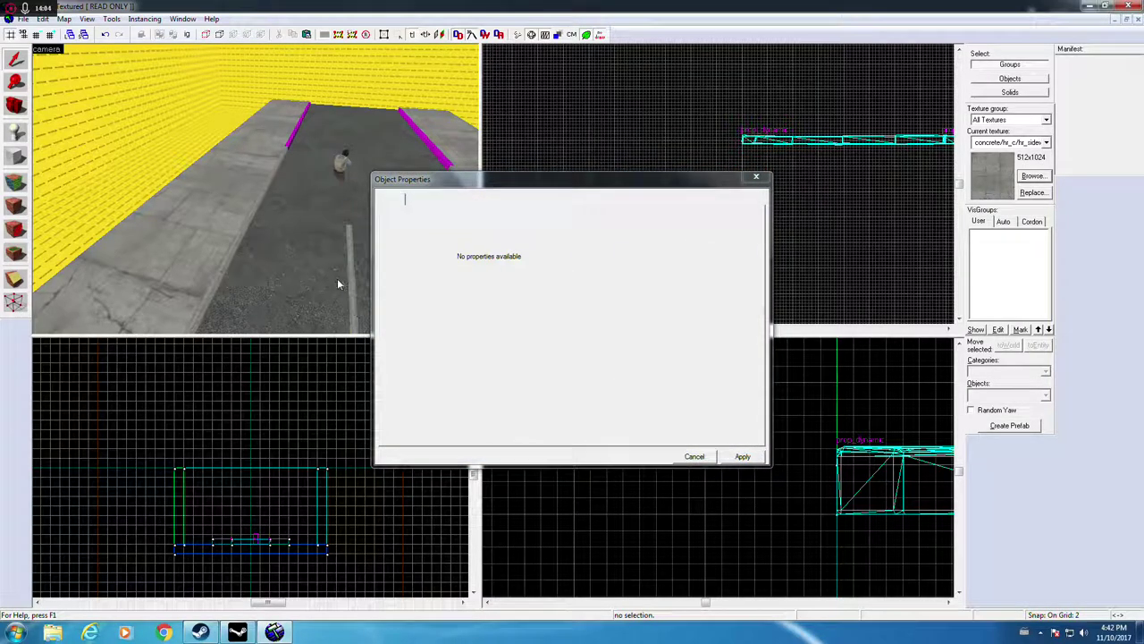
pyautogui.click(765, 182)
# Step: Sample the tools/toolsnodraw texture from the yellow surface beyond the sidewalk as the current texture
pyautogui.press('z')
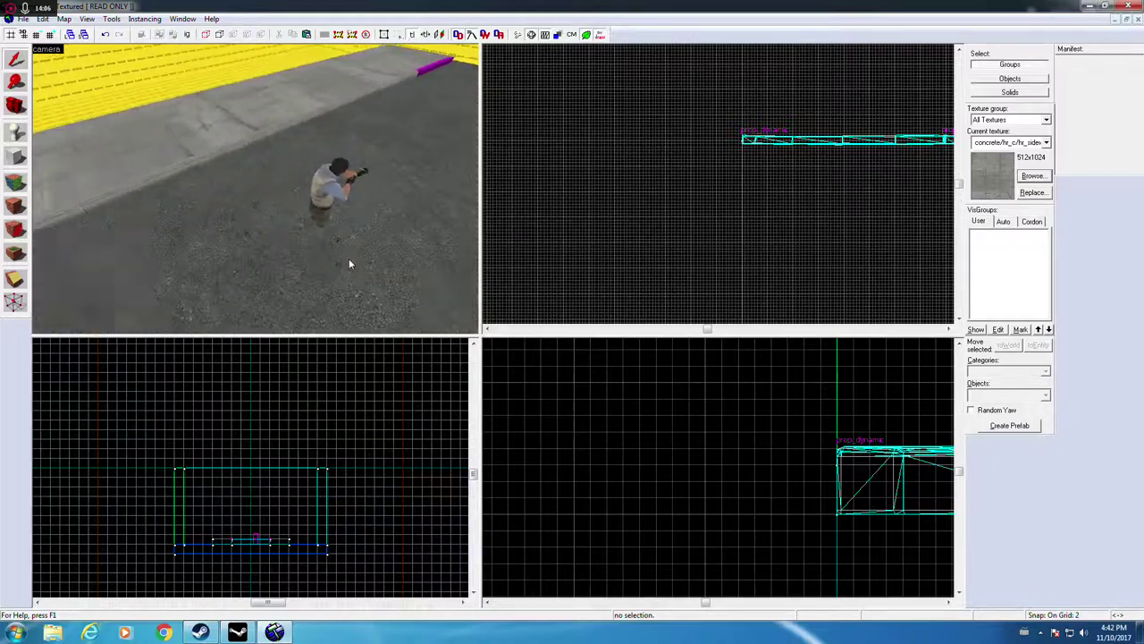
pyautogui.press('s')
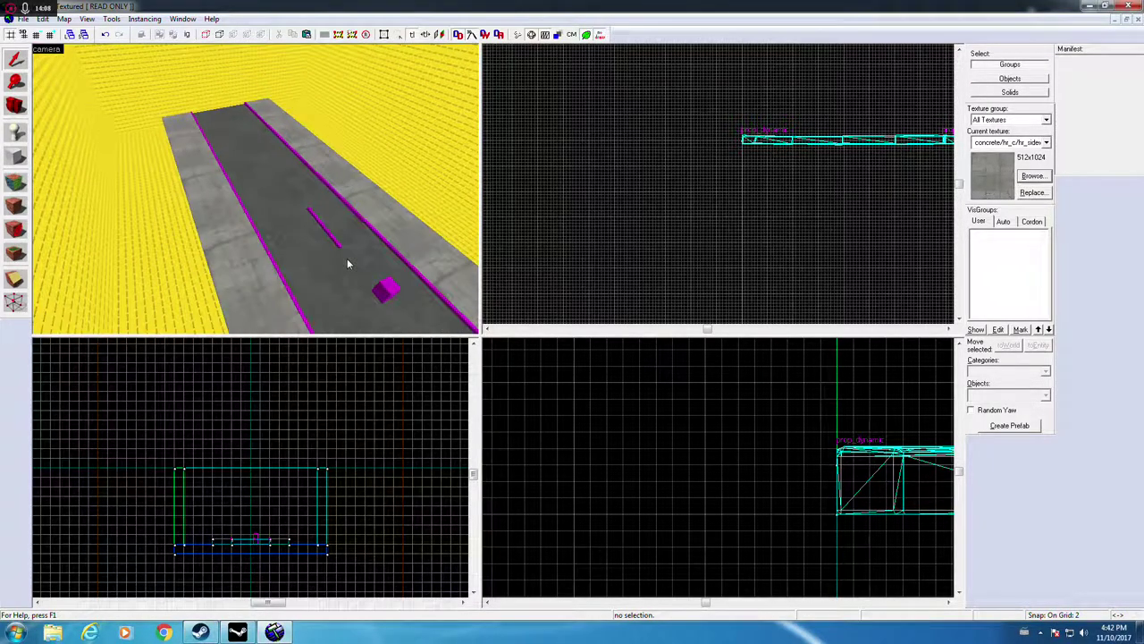
pyautogui.press('w')
pyautogui.moveTo(338, 270); pyautogui.dragTo(372, 249)
pyautogui.moveTo(331, 179); pyautogui.dragTo(223, 213)
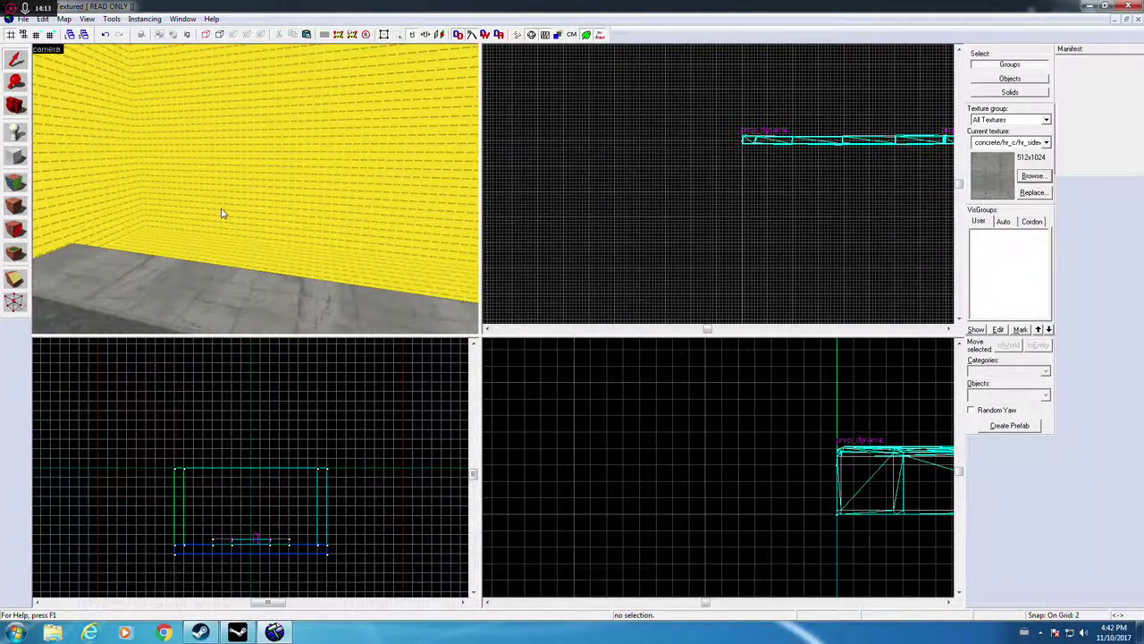
pyautogui.click(16, 185)
pyautogui.press('s')
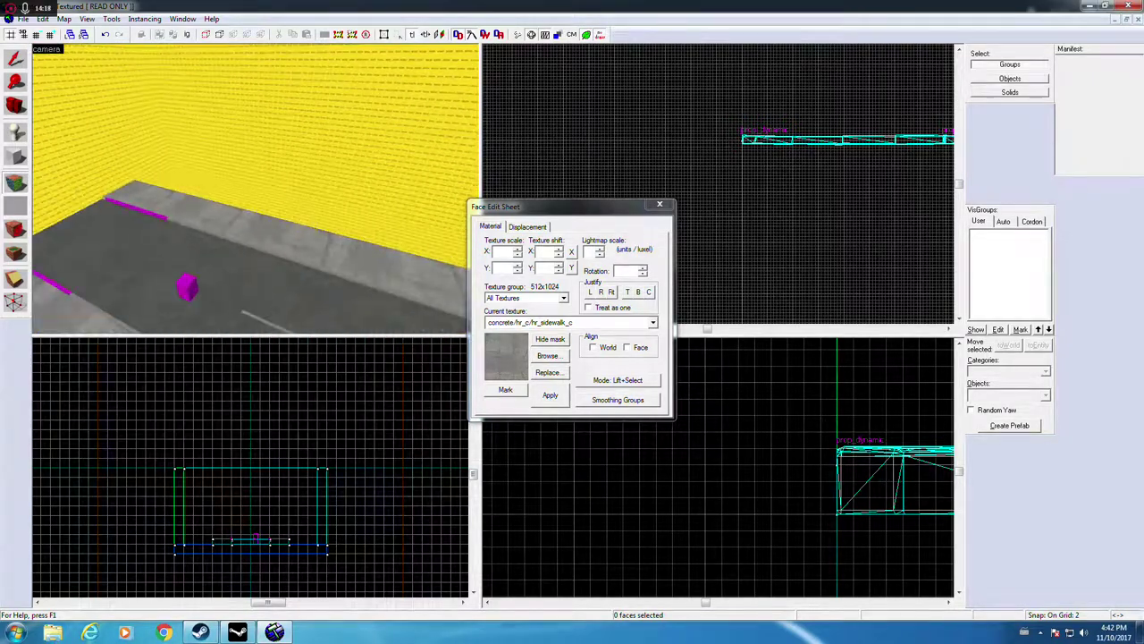
pyautogui.press('w')
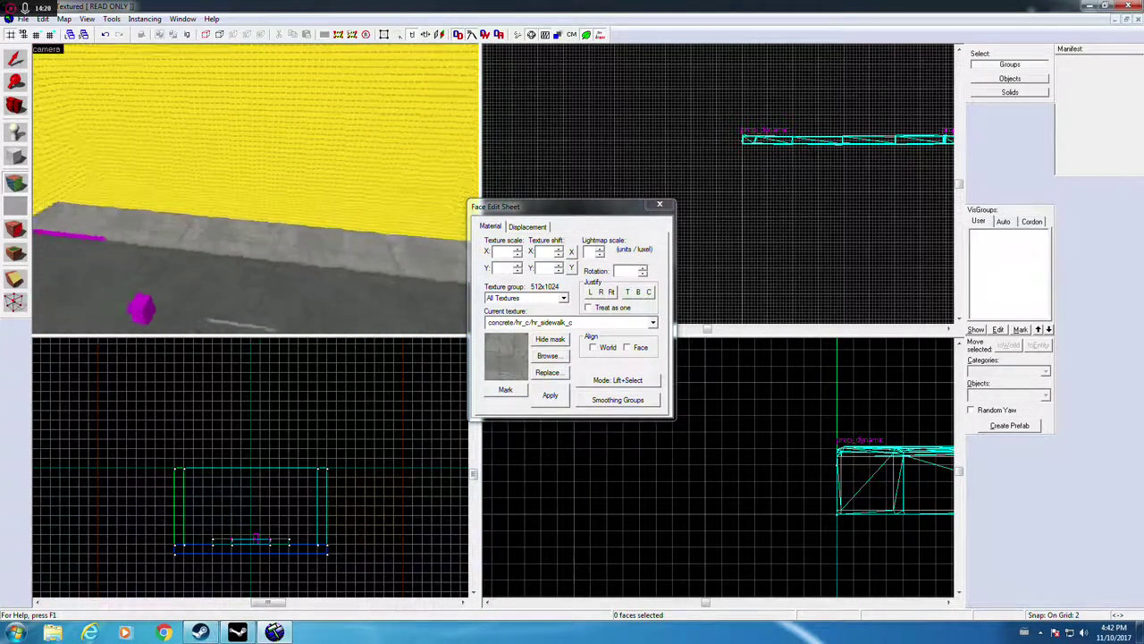
pyautogui.click(255, 190)
pyautogui.press('z')
pyautogui.click(659, 206)
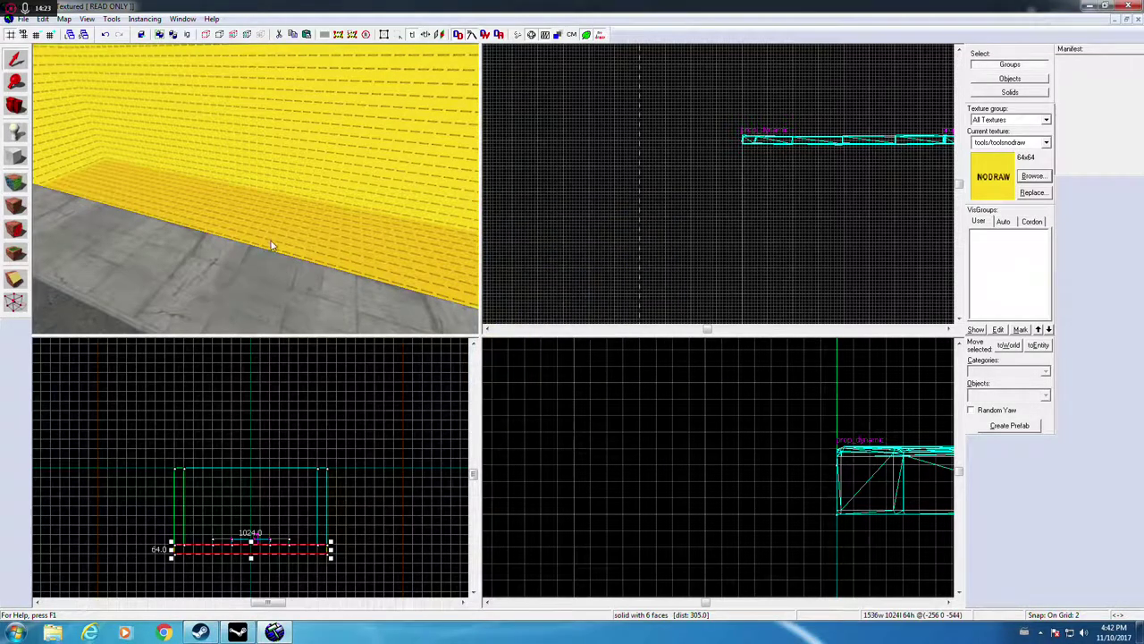
# Step: Prepare to build a block primitive with the nodraw texture in the top view
pyautogui.click(16, 157)
pyautogui.scroll(5, 703, 204)
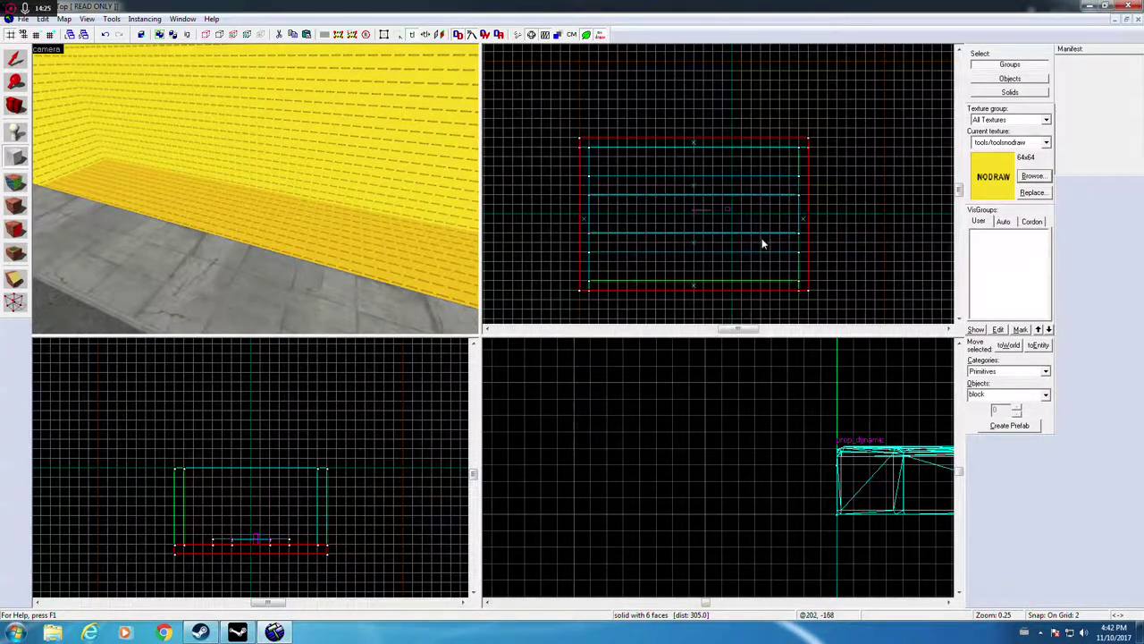
# Step: Draw a block outline 320 units wide, 16 long and 64 high at the sidewalk's outer edge
pyautogui.scroll(-3, 717, 186)
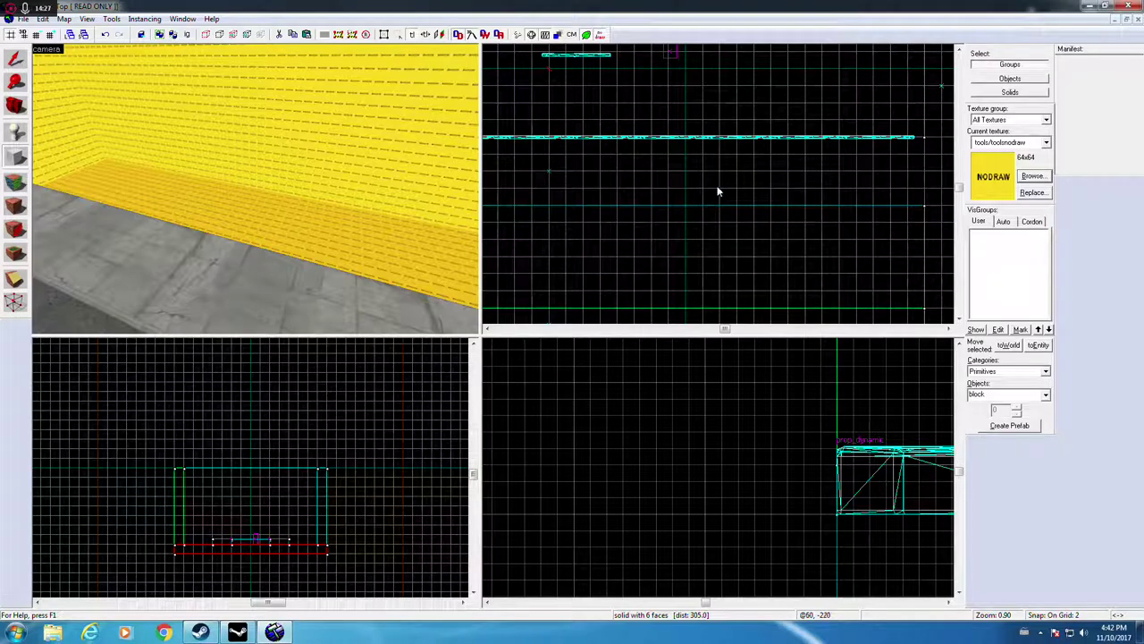
pyautogui.scroll(5, 715, 210)
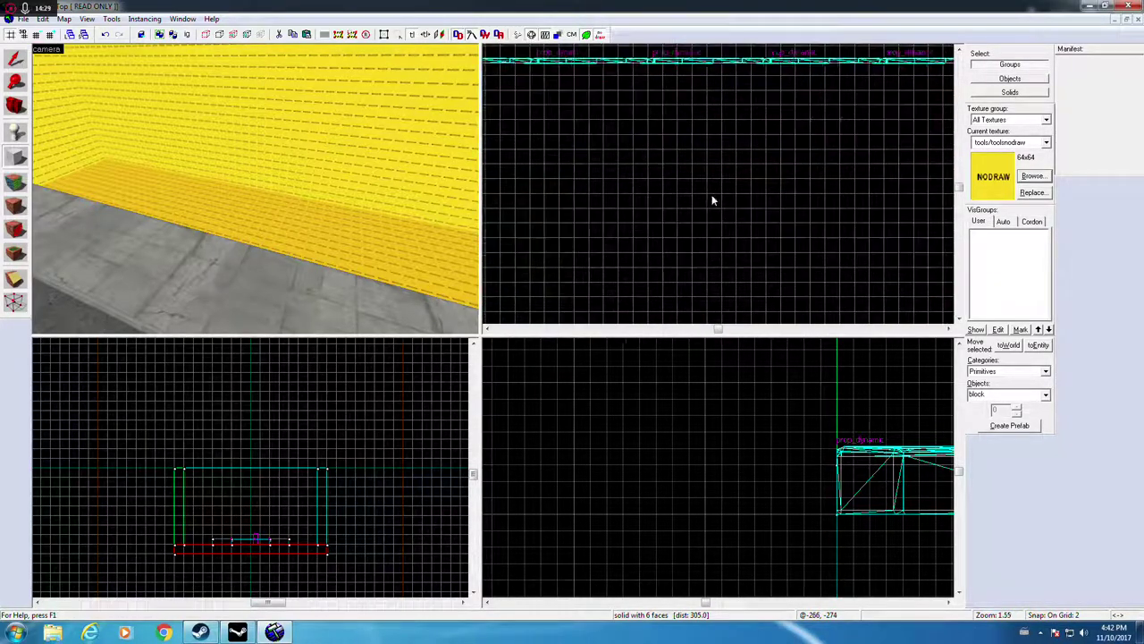
pyautogui.scroll(-3, 251, 183)
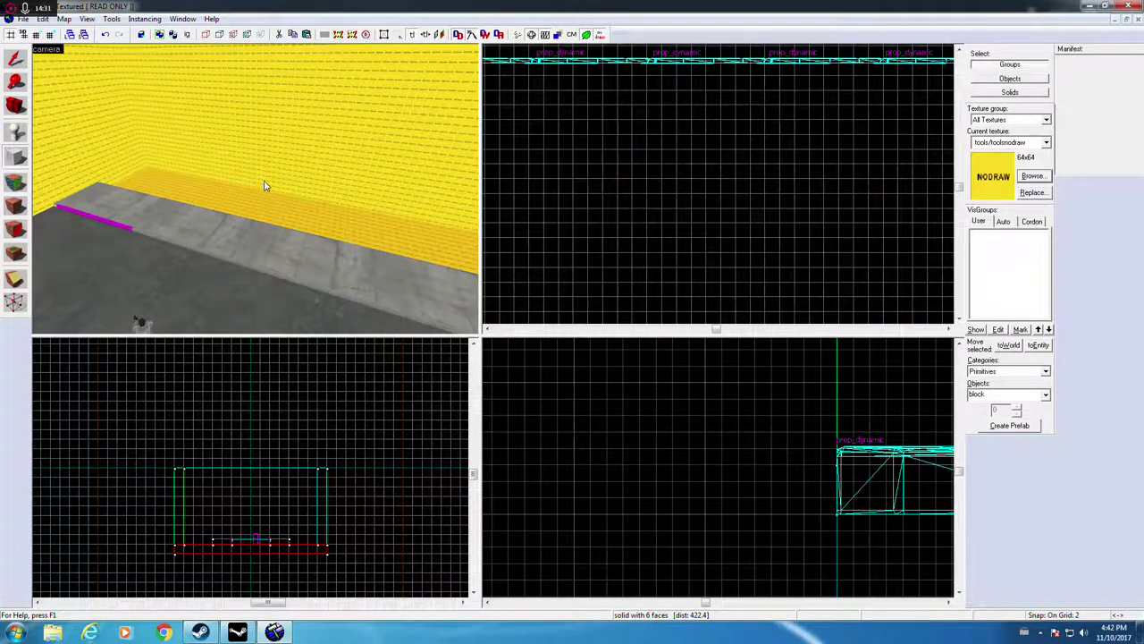
pyautogui.scroll(-3, 374, 206)
pyautogui.scroll(-4, 687, 234)
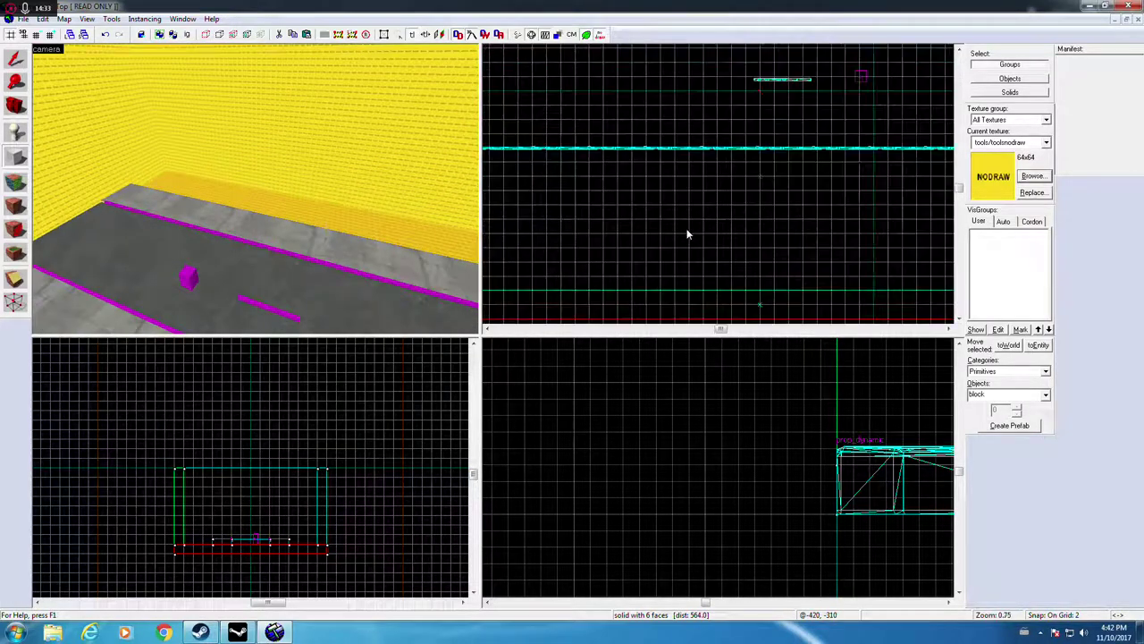
pyautogui.scroll(4, 729, 228)
pyautogui.scroll(7, 701, 204)
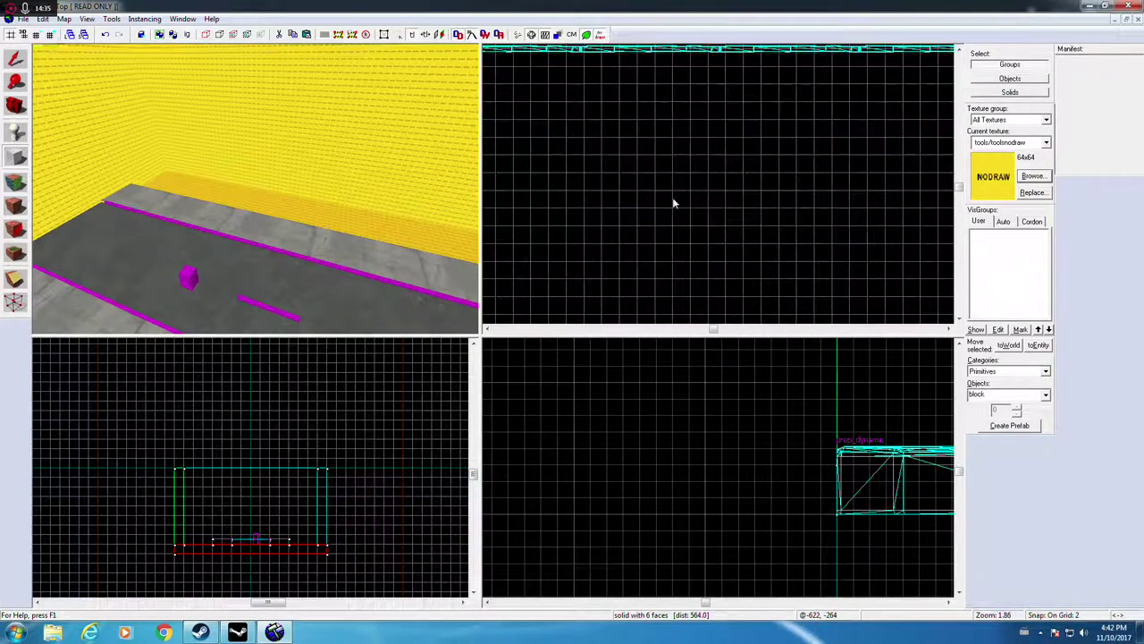
pyautogui.moveTo(636, 179)
pyautogui.mouseDown()
pyautogui.moveTo(761, 227)
pyautogui.moveTo(755, 241)
pyautogui.moveTo(781, 266)
pyautogui.moveTo(854, 282)
pyautogui.moveTo(733, 260)
pyautogui.moveTo(704, 204)
pyautogui.moveTo(644, 185)
pyautogui.mouseUp()
pyautogui.scroll(-10, 763, 230)
pyautogui.scroll(-3, 755, 242)
pyautogui.scroll(10, 728, 254)
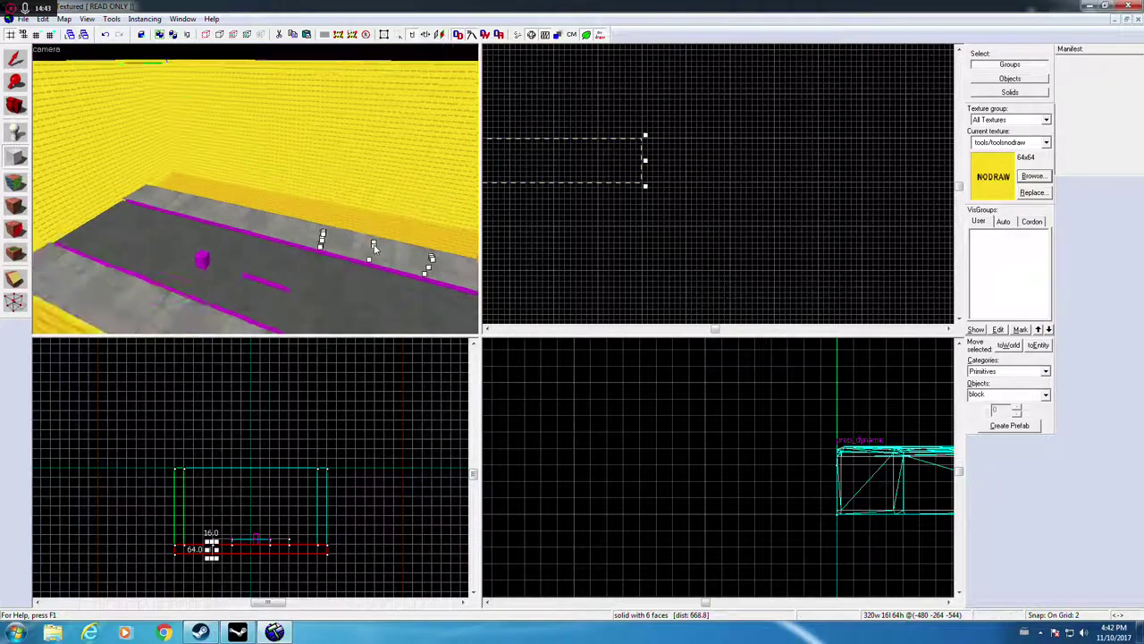
pyautogui.scroll(-5, 707, 463)
pyautogui.scroll(2, 767, 509)
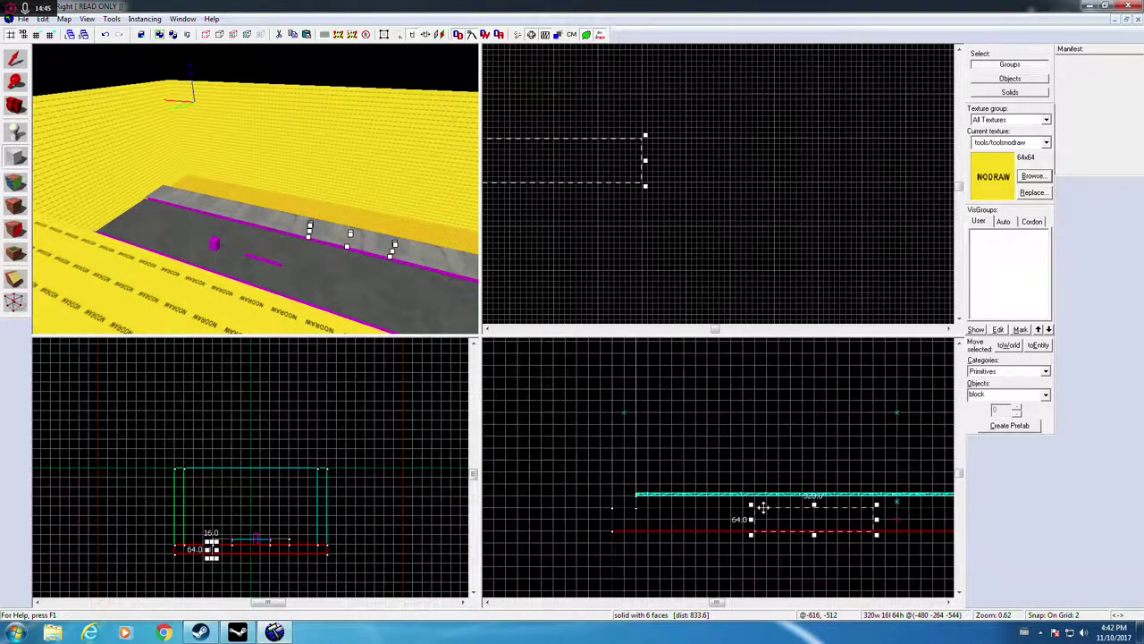
# Step: Raise the block outline to sidewalk level so its underside aligns with the base of the curb models
pyautogui.moveTo(768, 517); pyautogui.dragTo(774, 476)
pyautogui.scroll(15, 759, 492)
pyautogui.moveTo(674, 467); pyautogui.dragTo(626, 465)
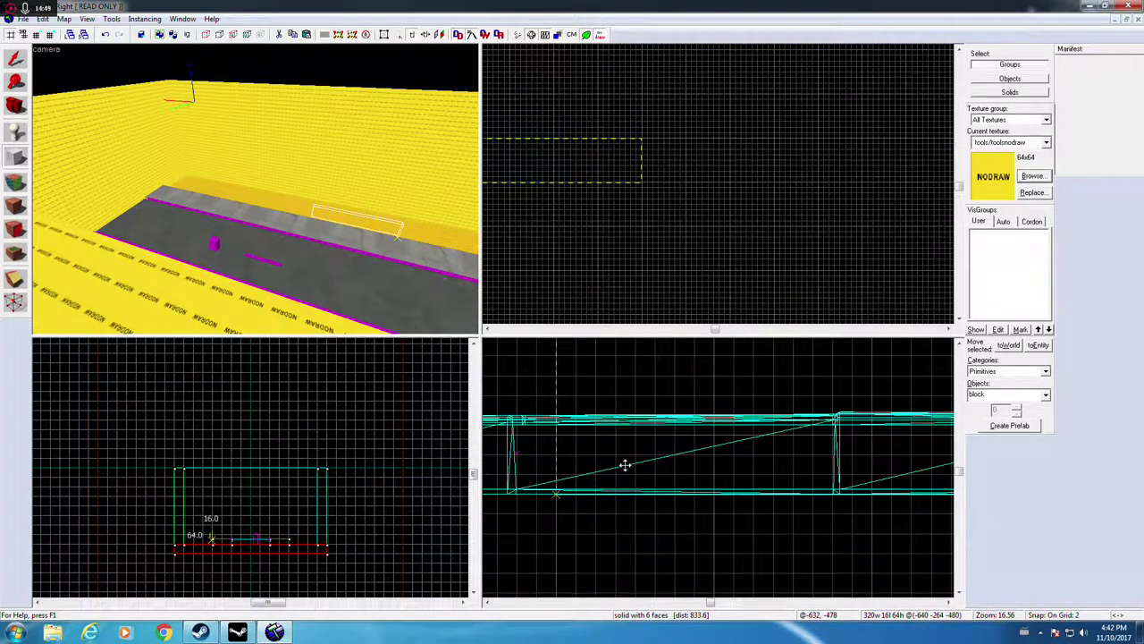
pyautogui.scroll(-4, 438, 197)
# Step: Shorten the block outline to a width of 144 units
pyautogui.scroll(-5, 760, 183)
pyautogui.moveTo(735, 173); pyautogui.dragTo(826, 170, button='middle')
pyautogui.moveTo(865, 176); pyautogui.dragTo(750, 162)
pyautogui.scroll(10, 762, 180)
pyautogui.scroll(-3, 413, 194)
pyautogui.moveTo(414, 194); pyautogui.dragTo(350, 267, button='middle')
pyautogui.scroll(4, 350, 268)
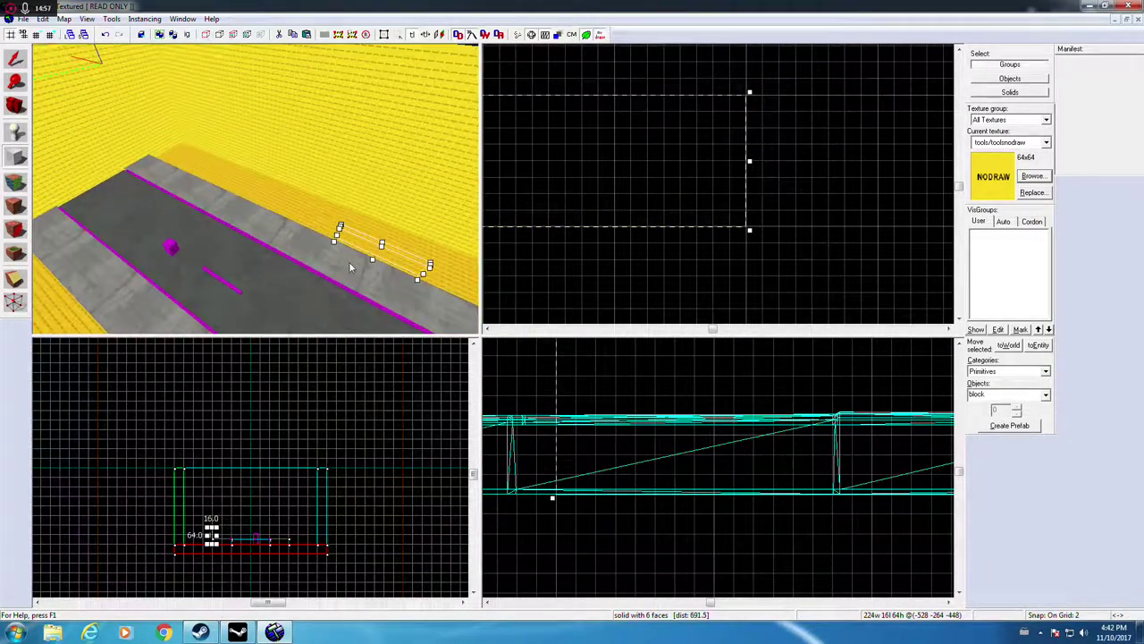
pyautogui.scroll(-7, 731, 187)
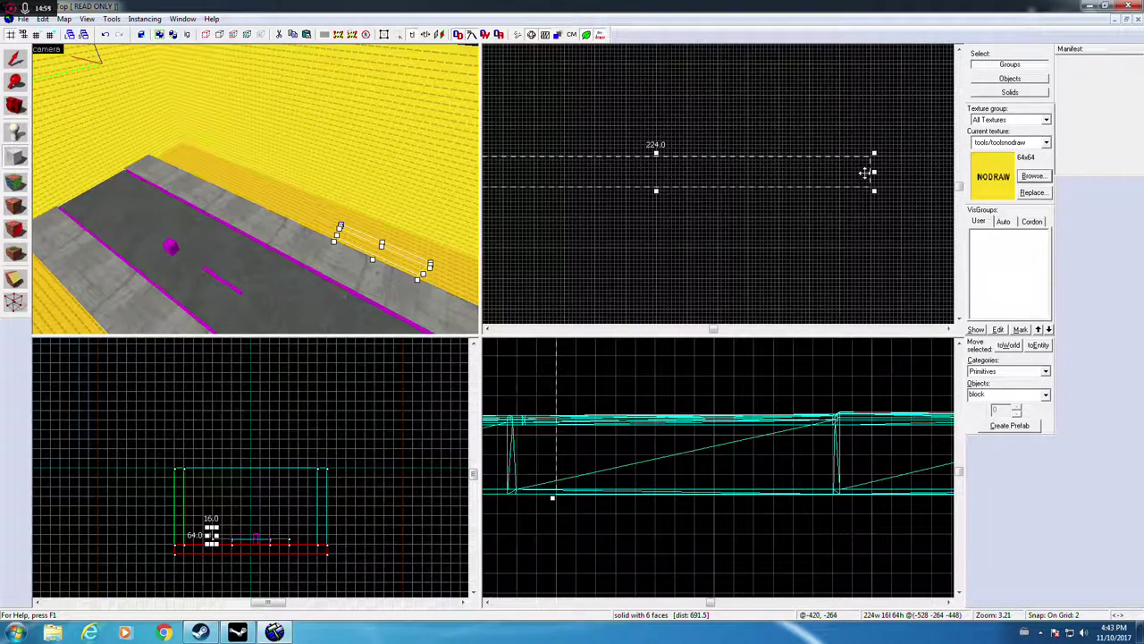
pyautogui.moveTo(874, 171); pyautogui.dragTo(719, 172)
pyautogui.scroll(-5, 769, 458)
pyautogui.scroll(-6, 820, 483)
# Step: Increase the block outline's height to 112 units and create the nodraw block
pyautogui.scroll(4, 837, 457)
pyautogui.moveTo(838, 456); pyautogui.dragTo(784, 529, button='middle')
pyautogui.moveTo(784, 529); pyautogui.dragTo(785, 419)
pyautogui.click(13, 132)
pyautogui.moveTo(286, 215); pyautogui.dragTo(314, 175, button='middle')
pyautogui.press('w')
pyautogui.click(336, 168)
pyautogui.press('Delete')
# Step: Select the info_player_terrorist entity on the road and move it onto the sidewalk
pyautogui.press('Left')
pyautogui.press('Left')
pyautogui.press('Left')
pyautogui.press('Left')
pyautogui.press('Left')
pyautogui.press('Left')
pyautogui.press('Left')
pyautogui.press('Left')
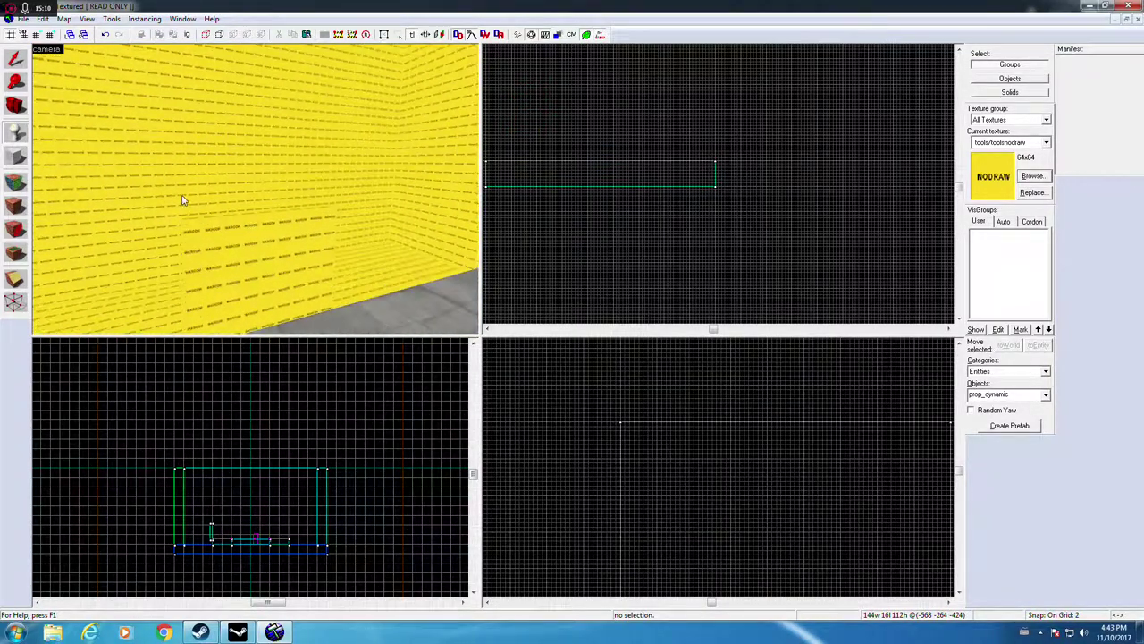
pyautogui.click(14, 61)
pyautogui.press('w')
pyautogui.press('Left')
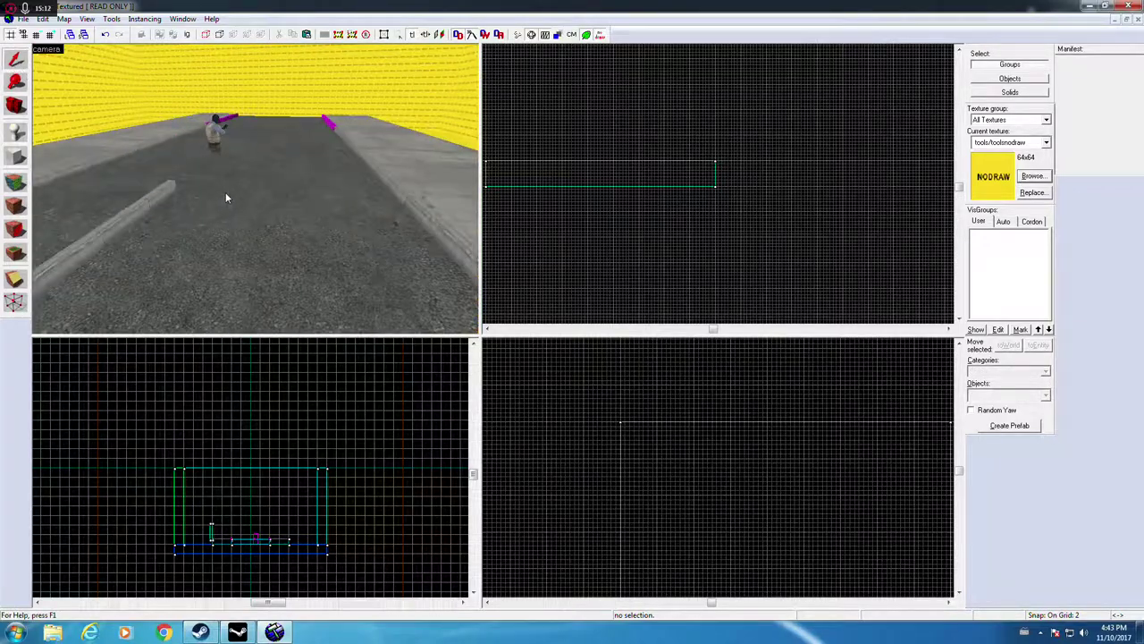
pyautogui.press('Right')
pyautogui.click(182, 159)
pyautogui.click(124, 143)
pyautogui.scroll(9, 266, 527)
pyautogui.moveTo(419, 498); pyautogui.dragTo(196, 462)
# Step: Move the info_player_terrorist entity along the sidewalk until it stands in front of the new block
pyautogui.press('Right')
pyautogui.press('Right')
pyautogui.press('Right')
pyautogui.press('Right')
pyautogui.scroll(-5, 820, 186)
pyautogui.scroll(-6, 820, 187)
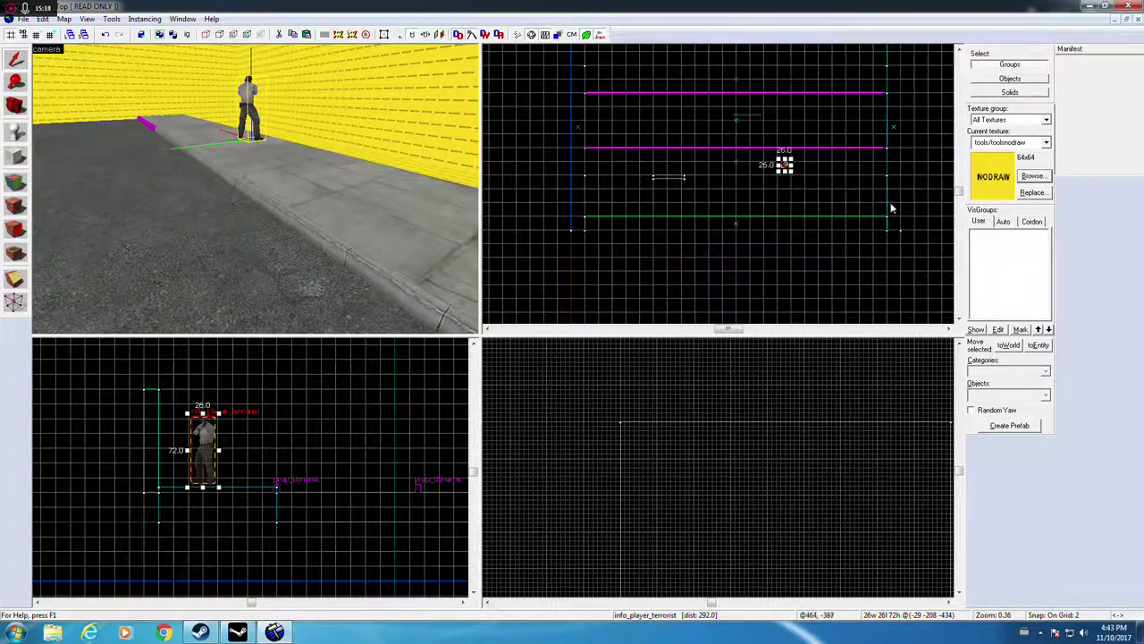
pyautogui.scroll(4, 787, 178)
pyautogui.moveTo(776, 266); pyautogui.dragTo(547, 261)
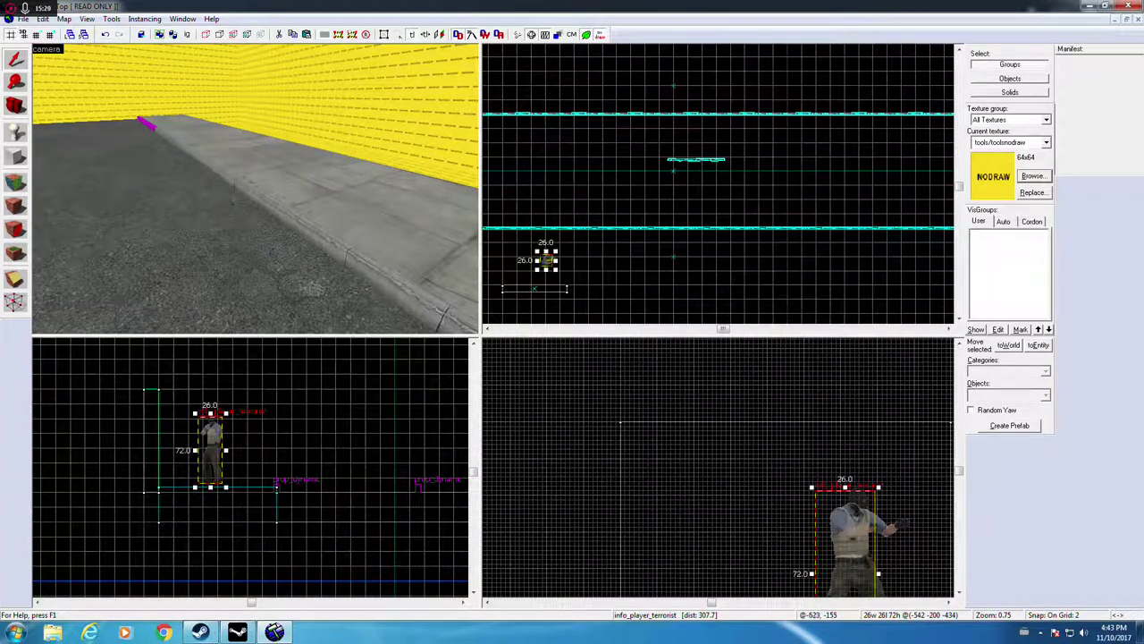
pyautogui.press('Right')
pyautogui.press('Up')
pyautogui.press('s')
pyautogui.press('Left')
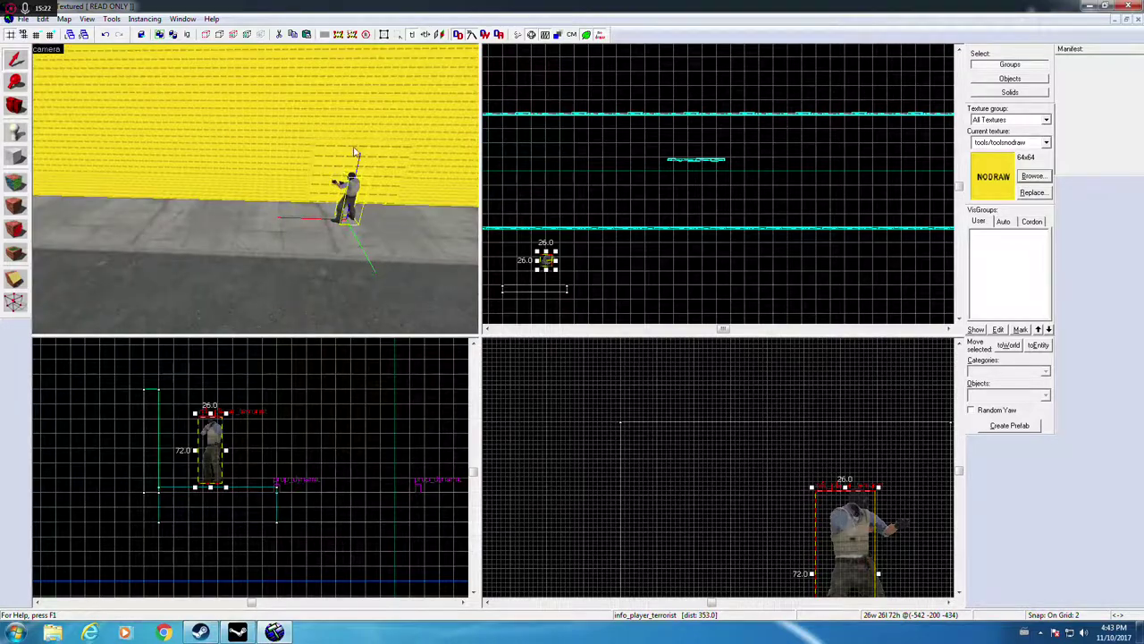
# Step: Select the nodraw block behind the player model and raise its height to 128 units
pyautogui.click(354, 151)
pyautogui.scroll(-1, 795, 425)
pyautogui.scroll(-6, 796, 425)
pyautogui.moveTo(795, 423); pyautogui.dragTo(795, 401)
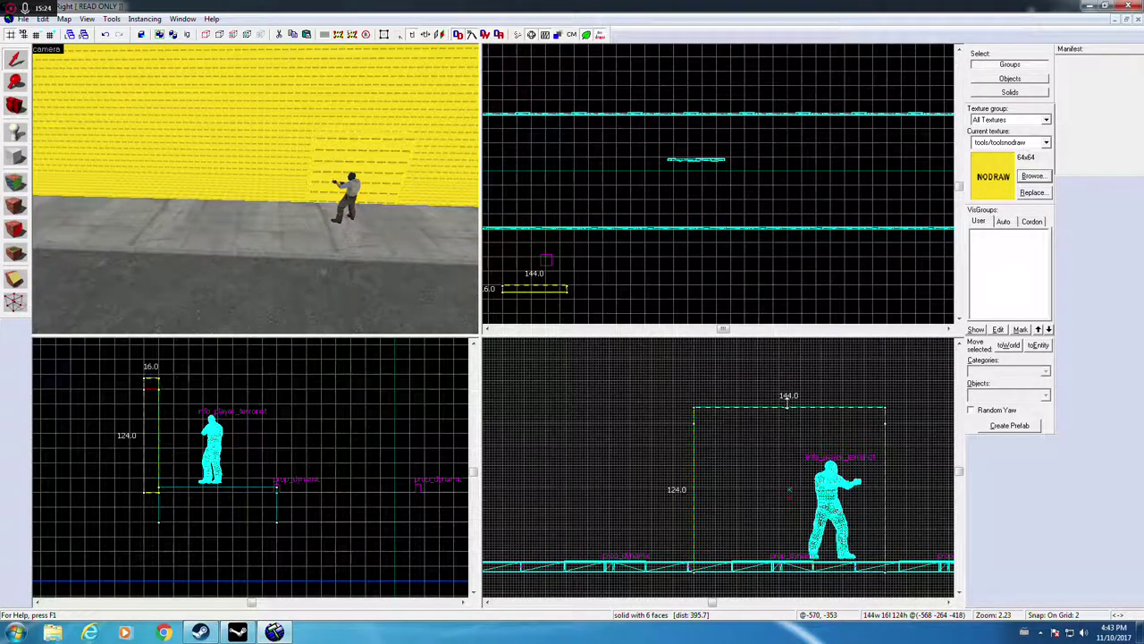
# Step: Filter the textures by dev and apply dev/dev_measurewall01c to the block's street-facing face
pyautogui.click(1033, 176)
pyautogui.write('dev')
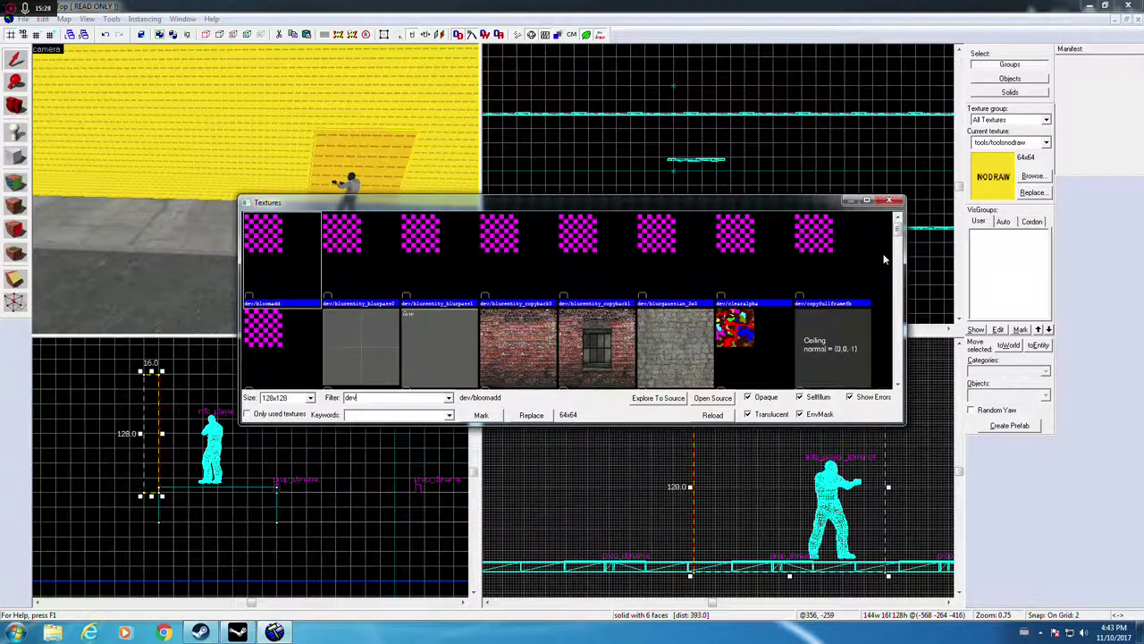
pyautogui.scroll(-10, 894, 268)
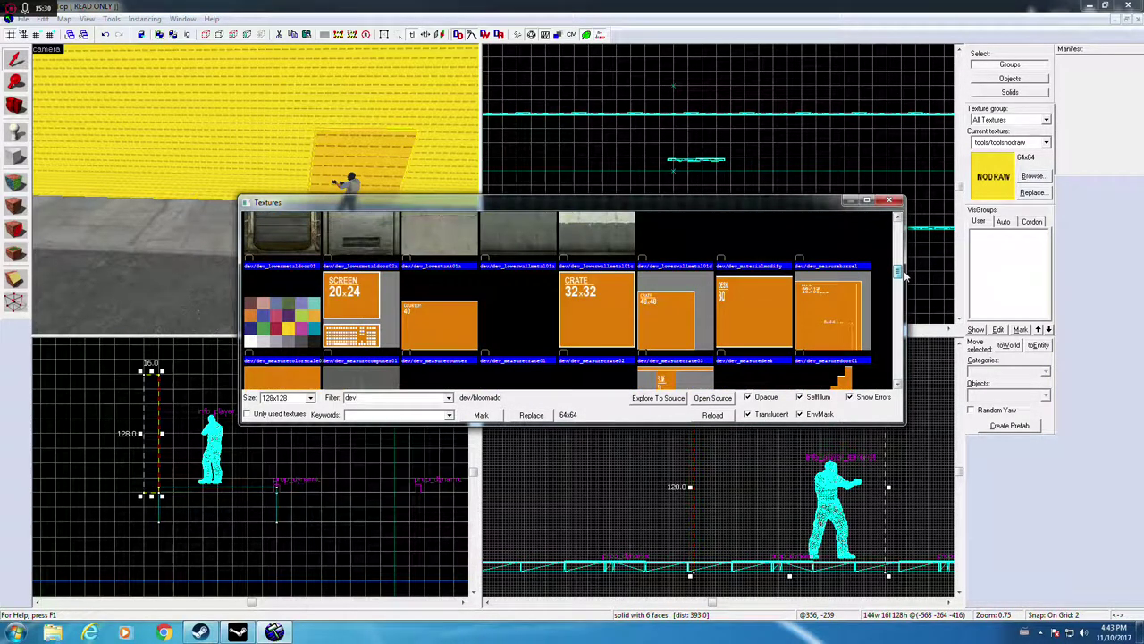
pyautogui.scroll(-5, 904, 281)
pyautogui.doubleClick(706, 279)
pyautogui.click(16, 182)
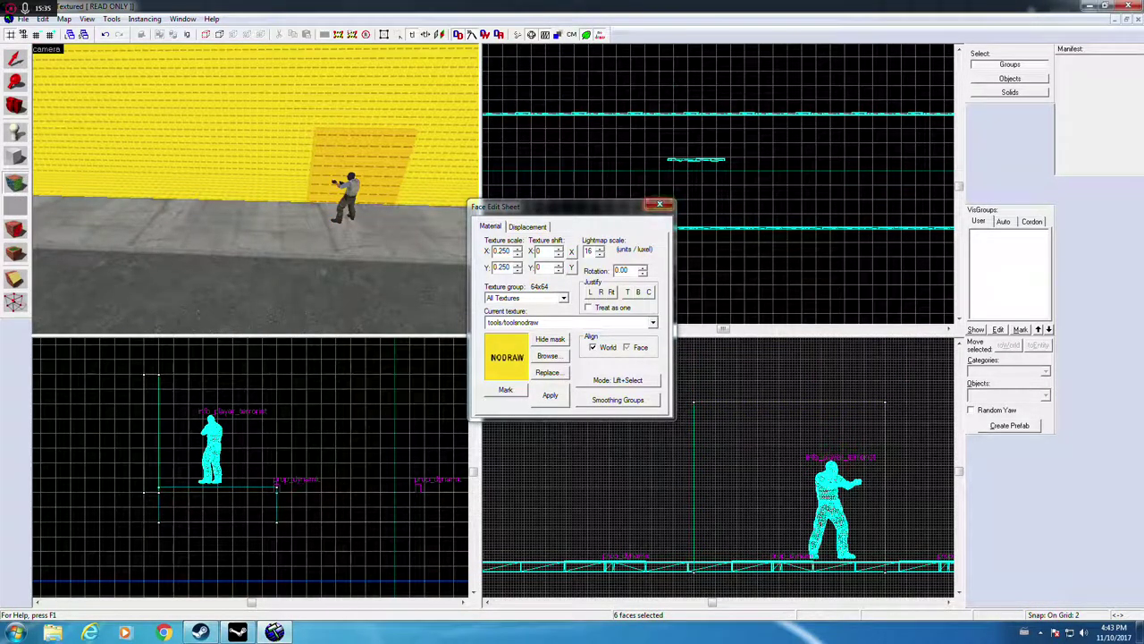
pyautogui.click(548, 355)
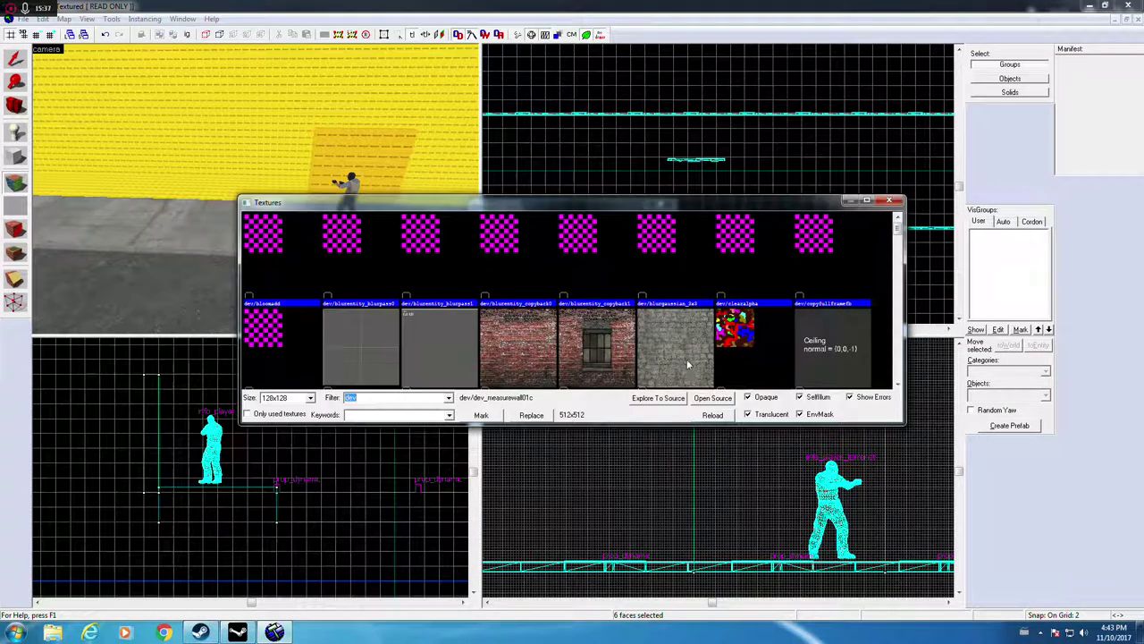
pyautogui.moveTo(897, 228); pyautogui.dragTo(899, 292)
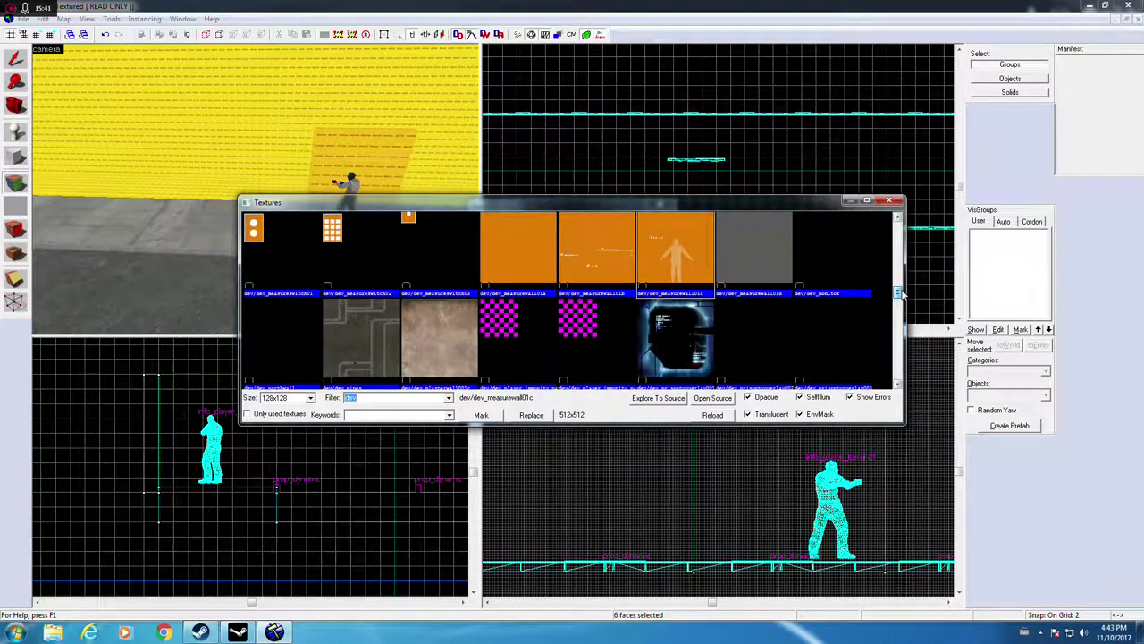
pyautogui.doubleClick(685, 247)
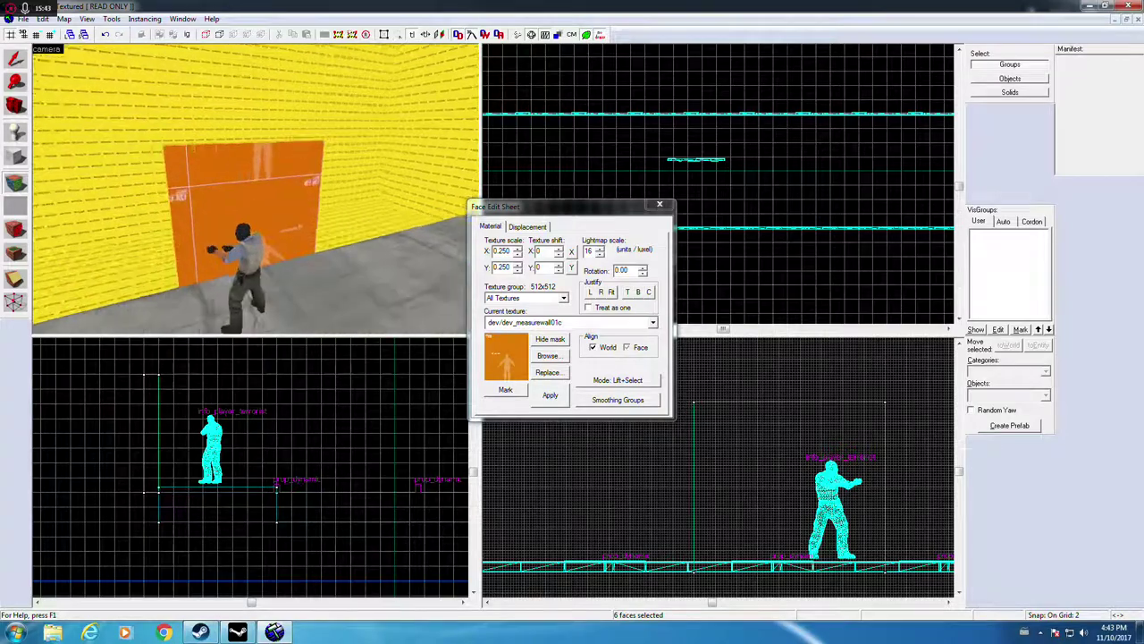
pyautogui.click(656, 205)
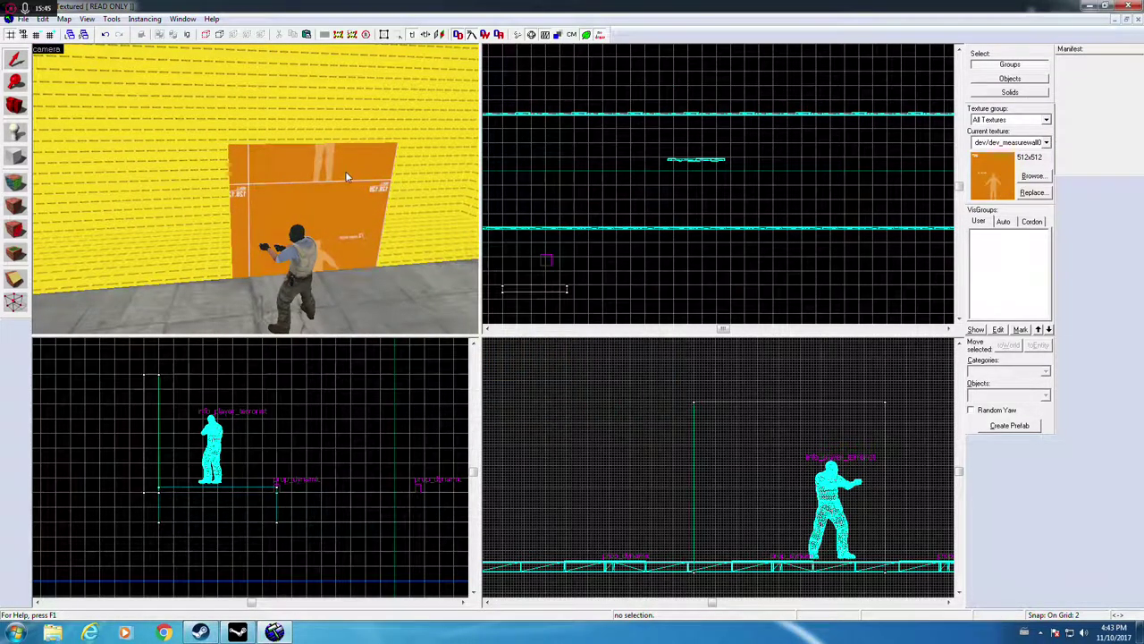
# Step: Select the measuring-textured block and extend its top to a height of 176 units
pyautogui.click(346, 171)
pyautogui.press('Up')
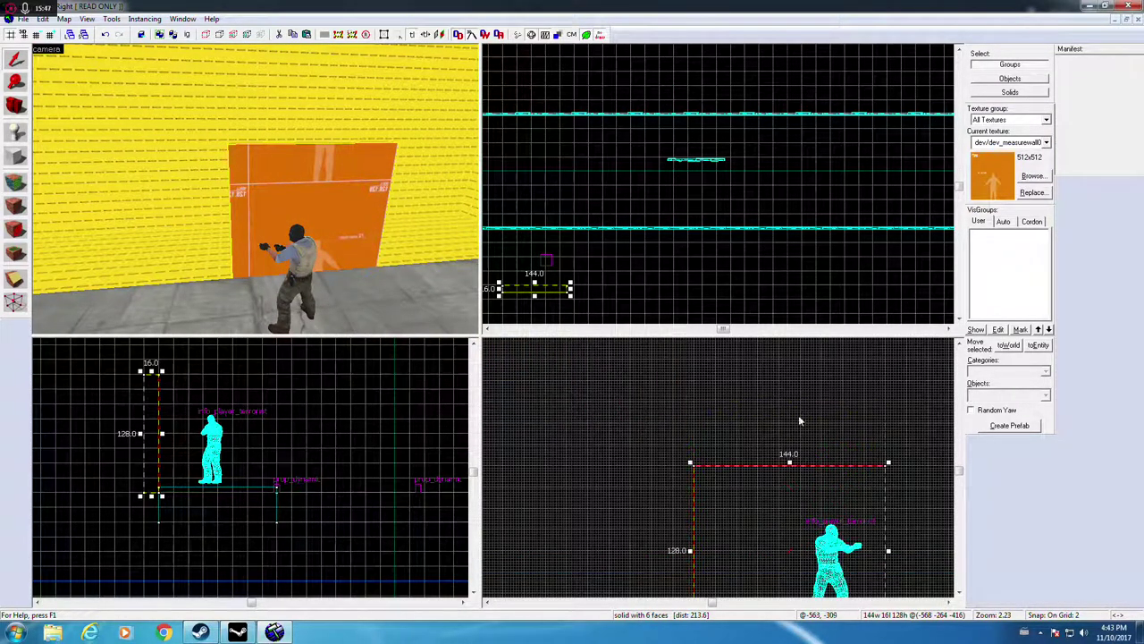
pyautogui.moveTo(794, 465); pyautogui.dragTo(793, 401)
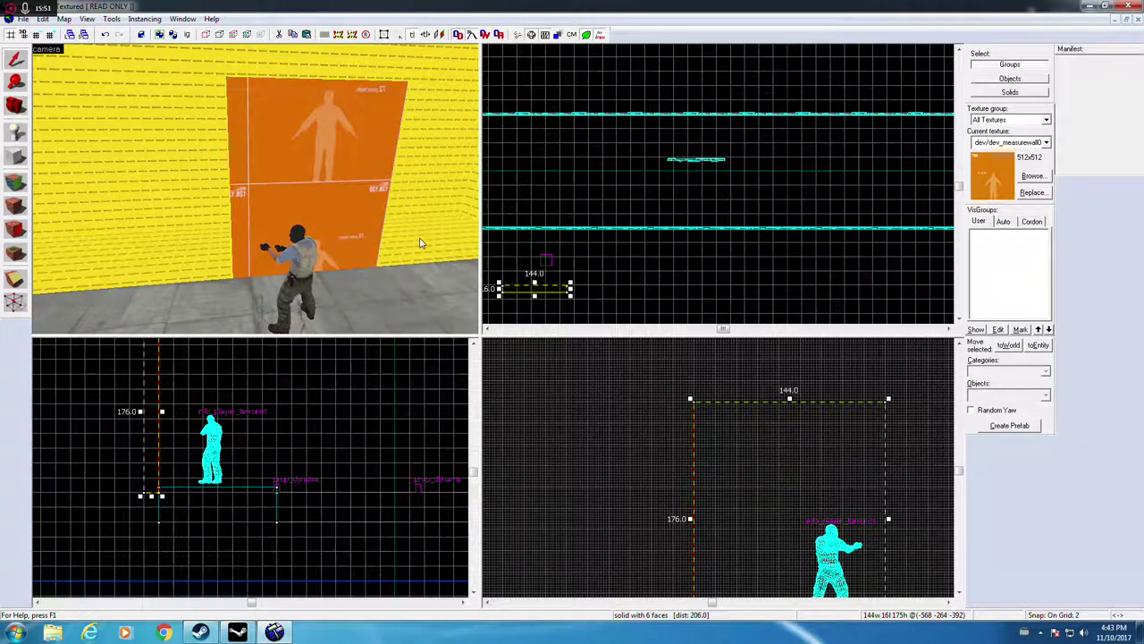
pyautogui.scroll(3, 418, 243)
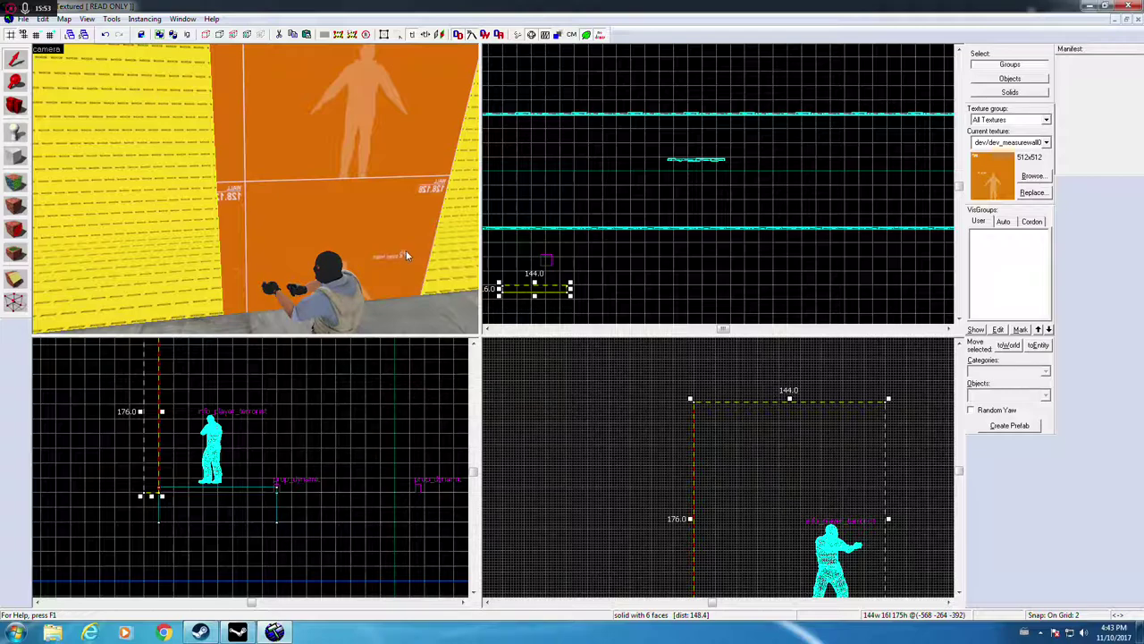
pyautogui.press('z')
pyautogui.press('z')
pyautogui.scroll(-2, 707, 490)
pyautogui.press('Left')
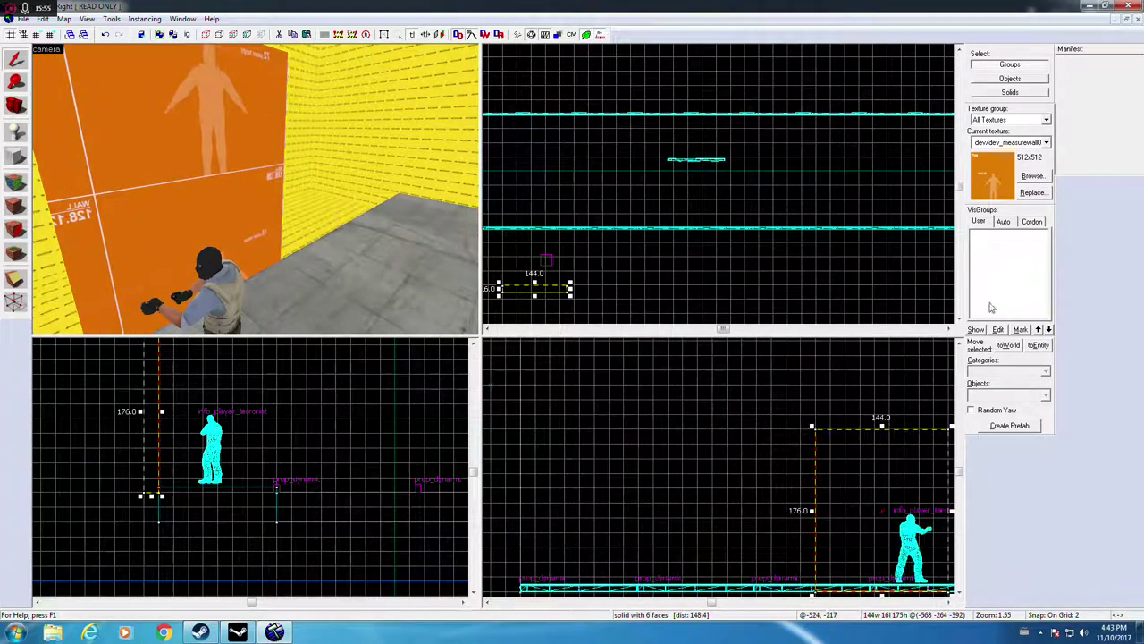
pyautogui.click(1032, 177)
pyautogui.click(891, 202)
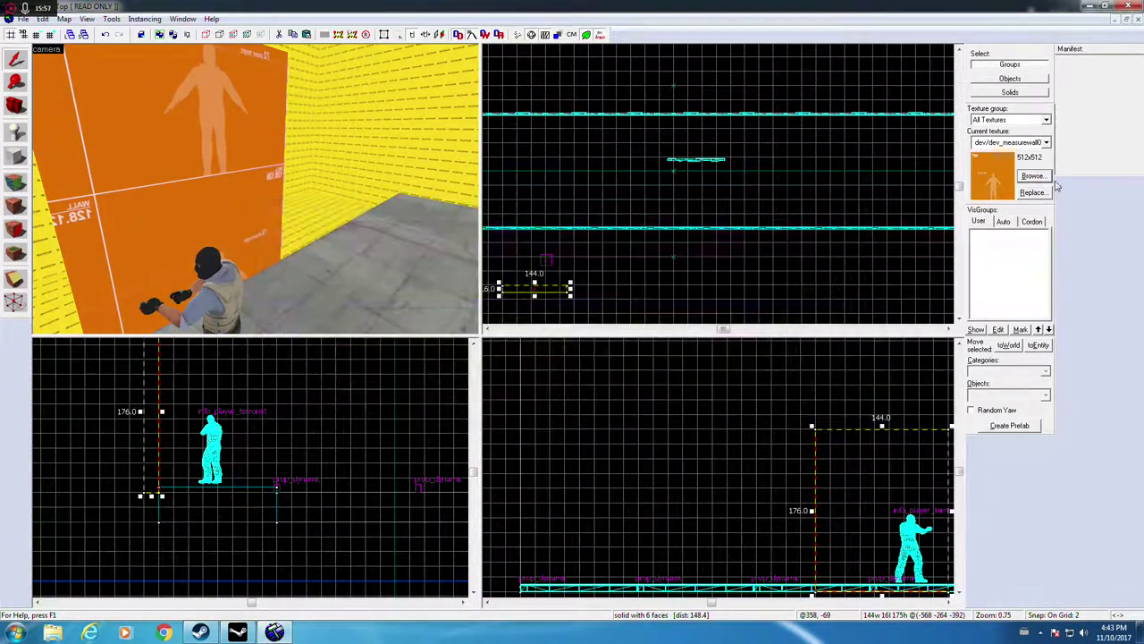
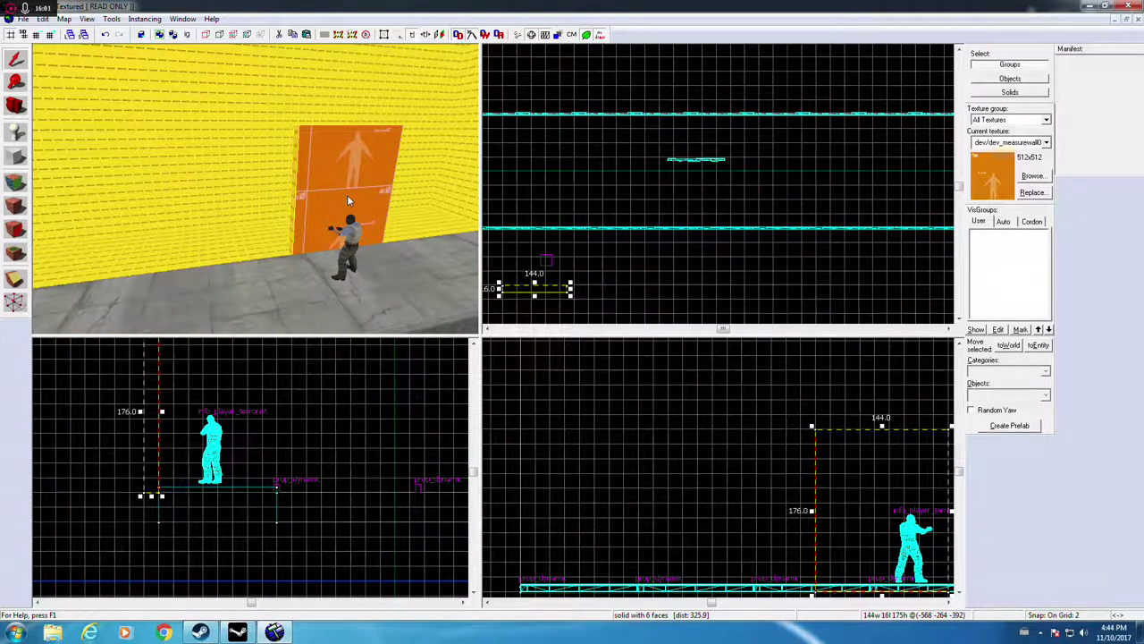
# Step: Fit the dev/dev_measurewall01c texture to the block's street-facing face
pyautogui.click(14, 182)
pyautogui.click(345, 189)
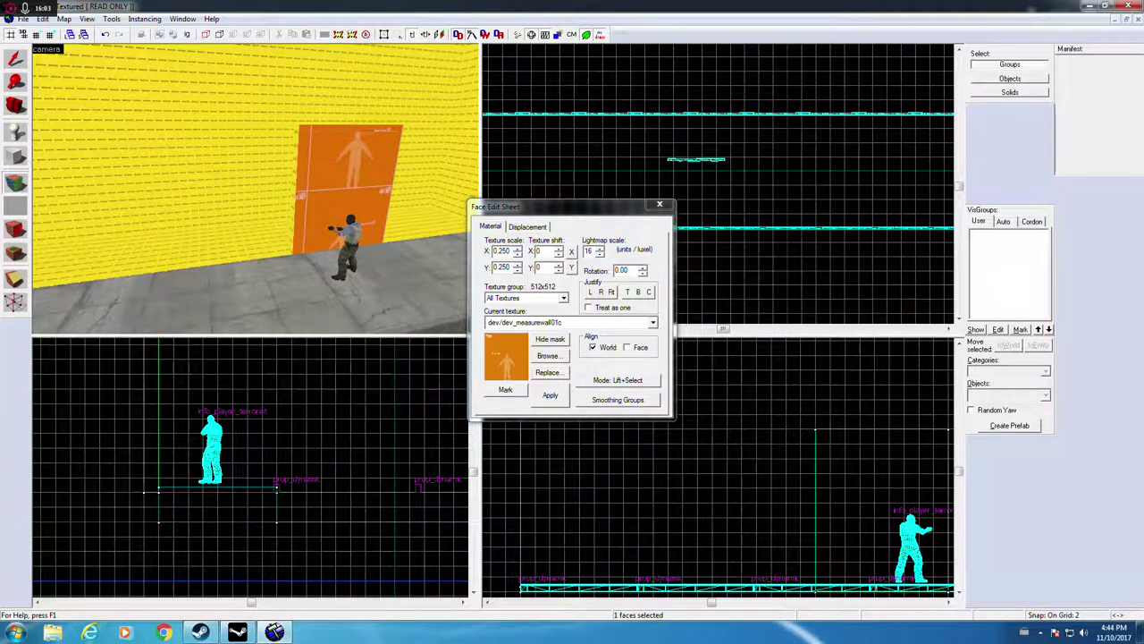
pyautogui.click(611, 293)
pyautogui.press('z')
pyautogui.press('w')
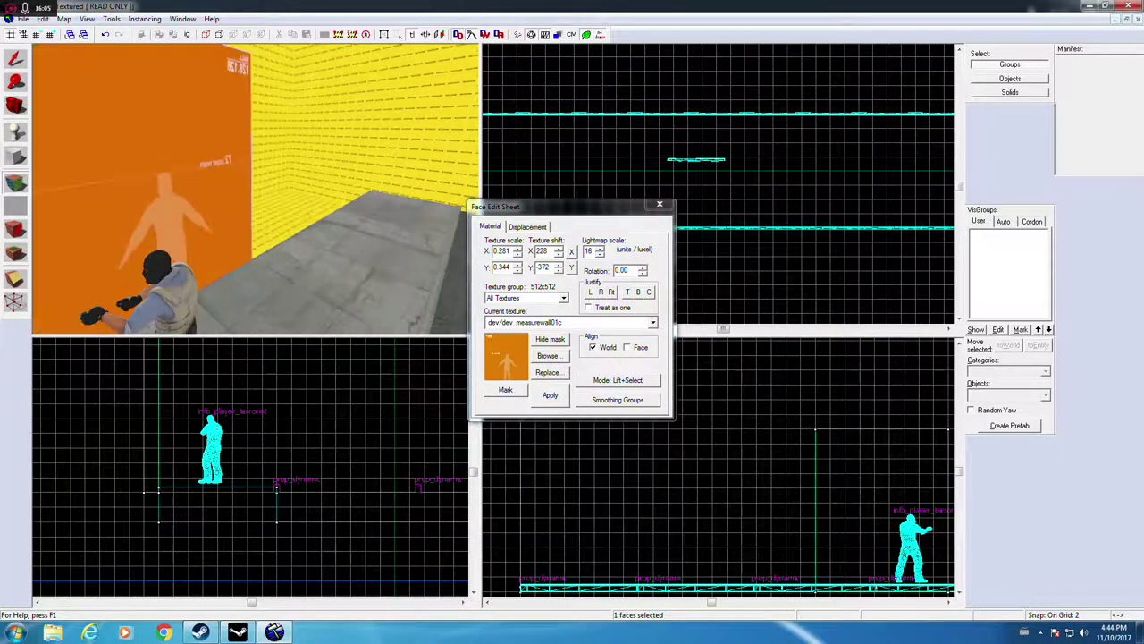
pyautogui.press('s')
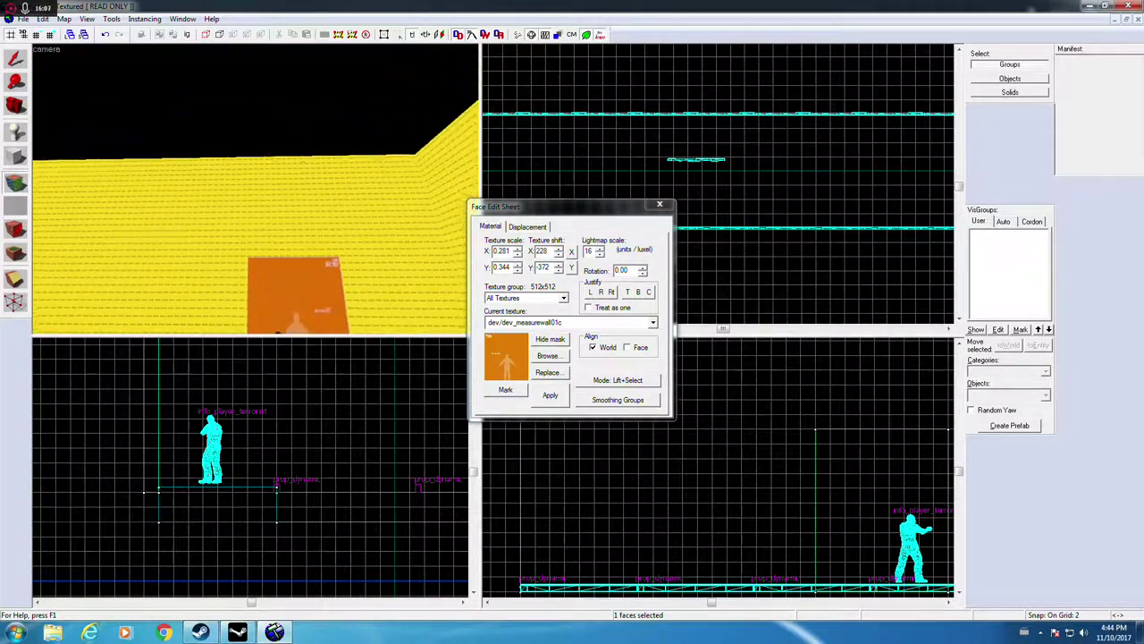
pyautogui.press('z')
# Step: Sample the tools/toolsnodraw texture from the surrounding wall and apply it to the block's street-facing face
pyautogui.click(281, 143)
pyautogui.rightClick(371, 139)
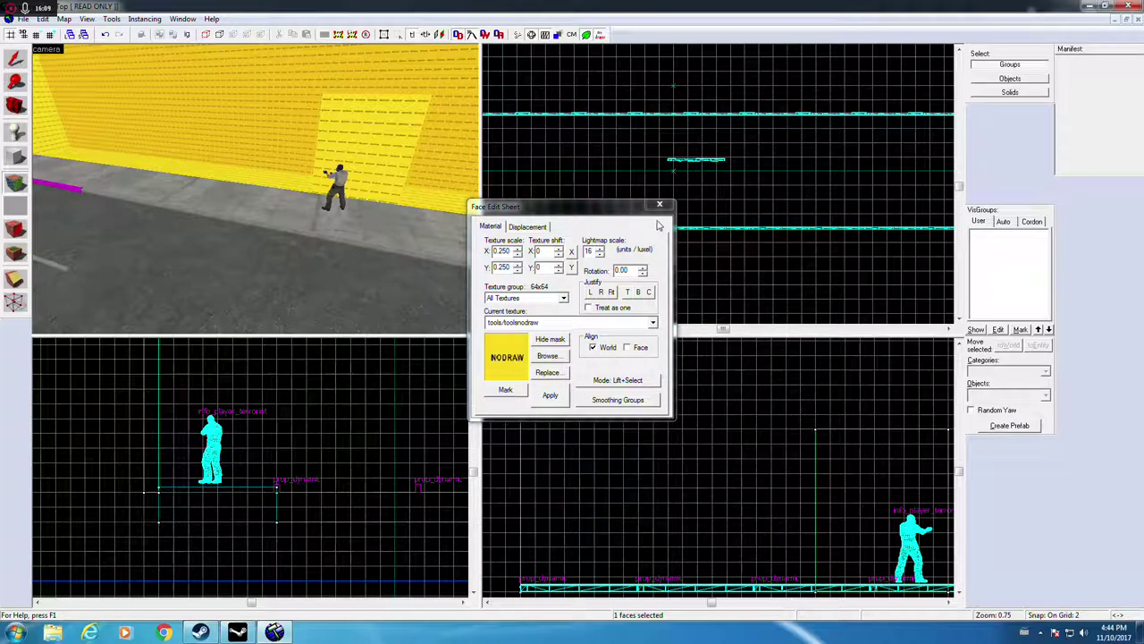
pyautogui.click(660, 204)
# Step: Create a second nodraw block 128 units wide, 16 deep and 176 high along the sidewalk, apart from the block behind the player model
pyautogui.click(393, 148)
pyautogui.scroll(-8, 630, 210)
pyautogui.scroll(7, 594, 236)
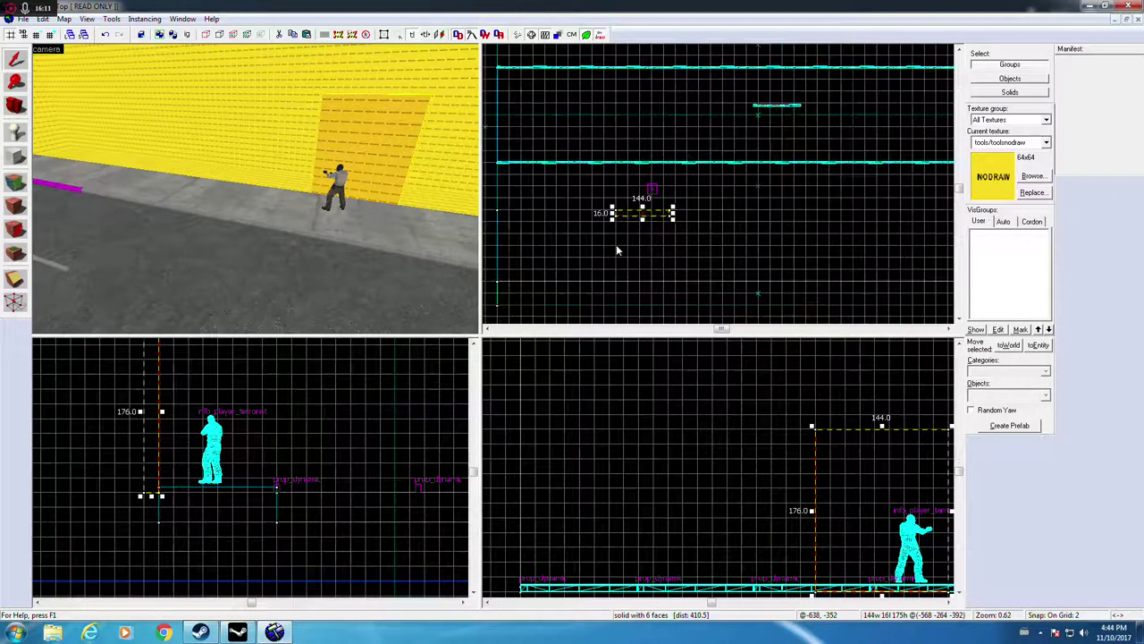
pyautogui.click(15, 156)
pyautogui.scroll(3, 694, 232)
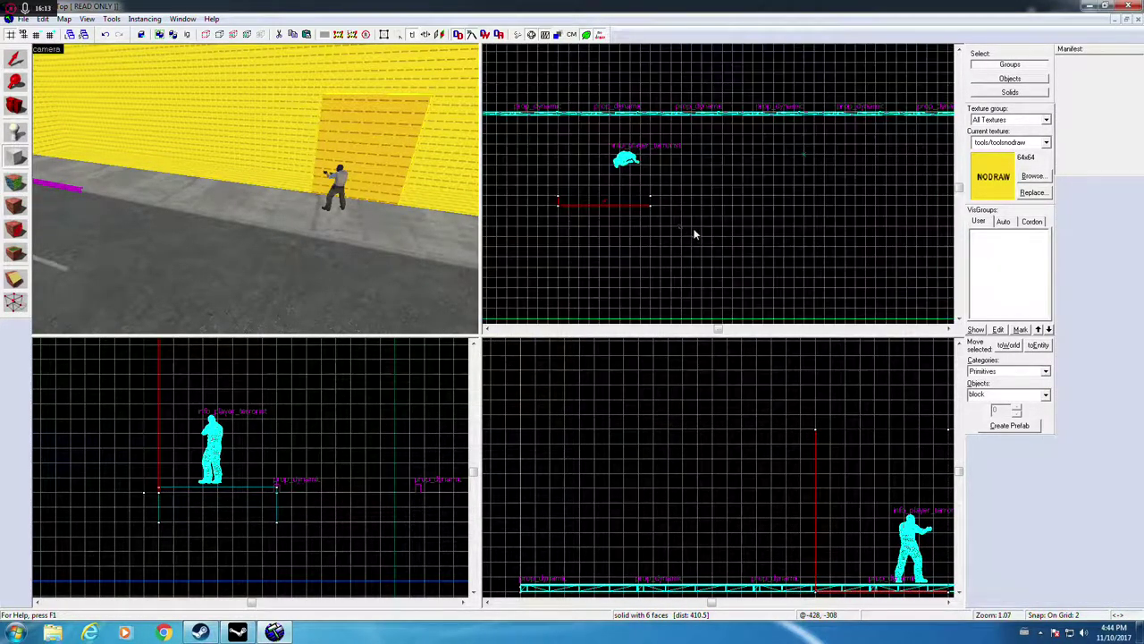
pyautogui.scroll(2, 700, 268)
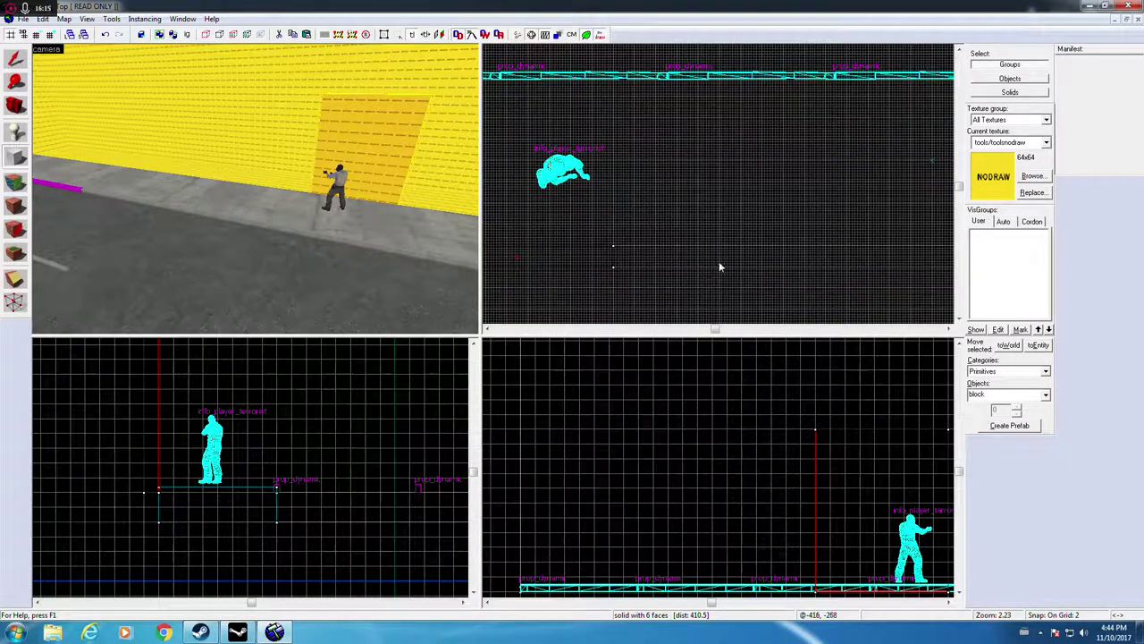
pyautogui.moveTo(784, 248); pyautogui.dragTo(840, 269)
pyautogui.press('Right')
pyautogui.press('Return')
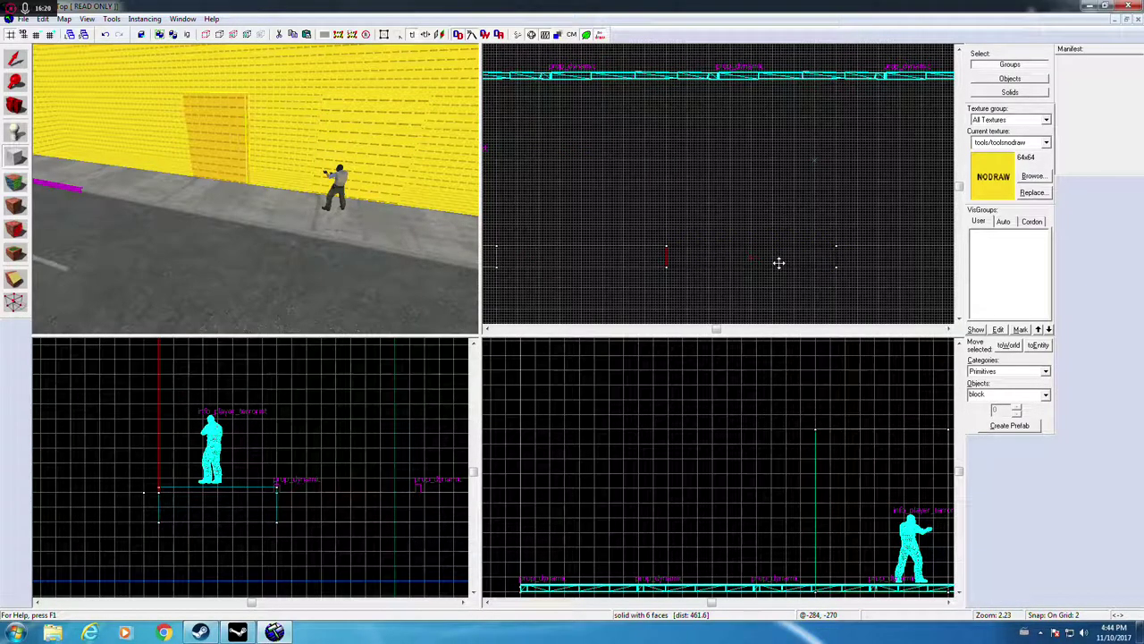
# Step: Narrow the second block to 80 units by moving in its edge nearest the player model
pyautogui.scroll(-2, 779, 263)
pyautogui.hotkey('shift', 's')
pyautogui.scroll(3, 757, 261)
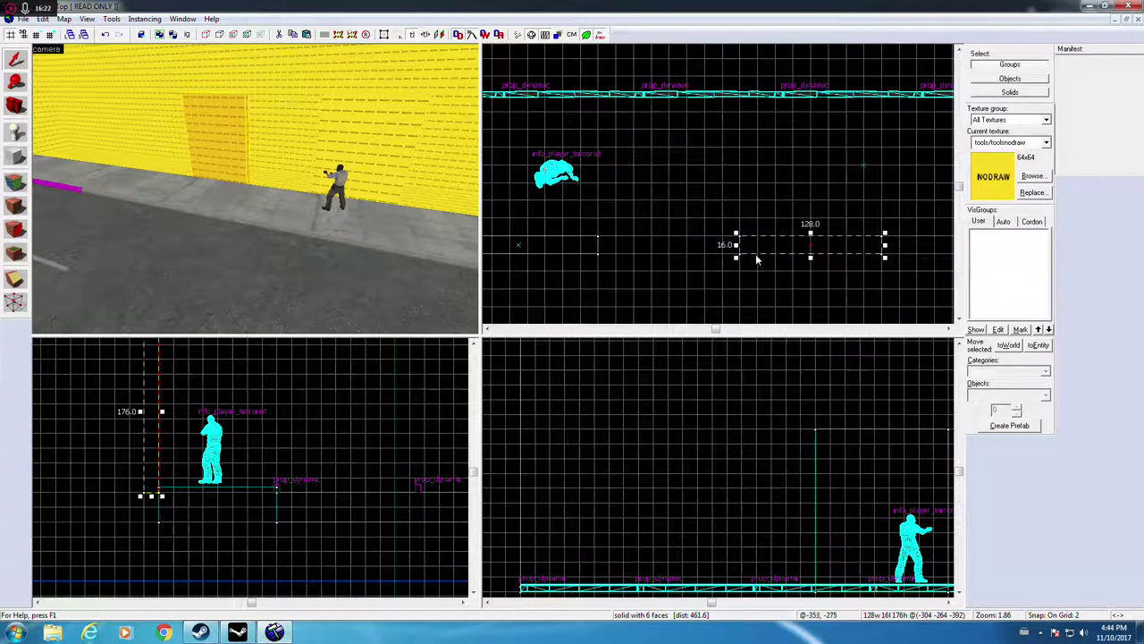
pyautogui.moveTo(735, 244); pyautogui.dragTo(791, 248)
pyautogui.press('Right')
pyautogui.press('Right')
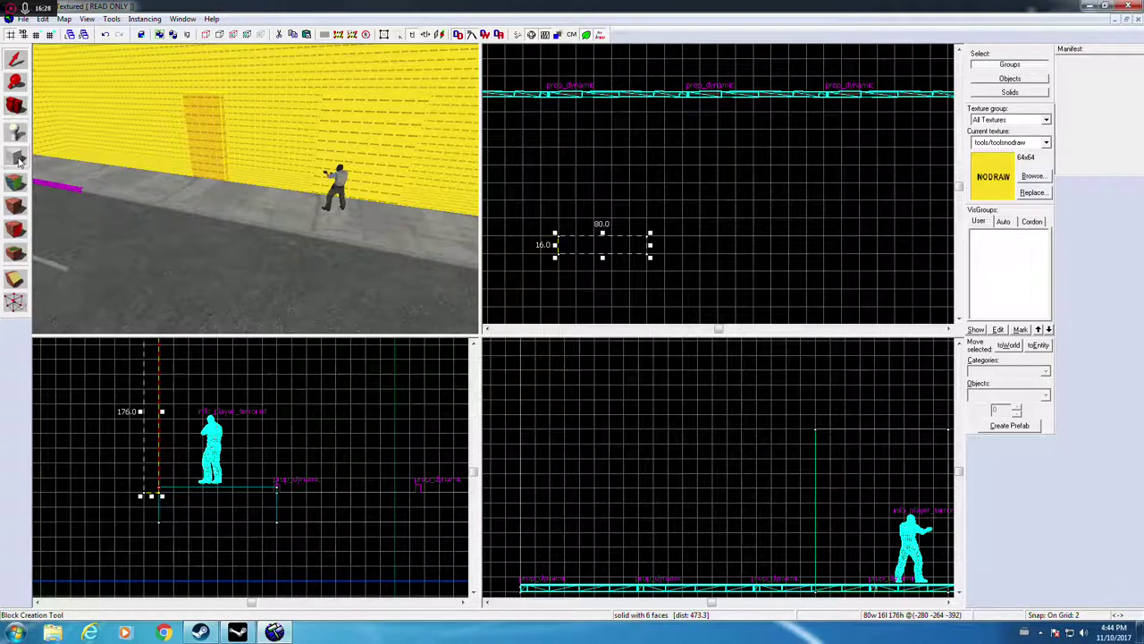
# Step: Widen the second block to 96 units by extending its edge farthest from the player model
pyautogui.click(20, 159)
pyautogui.scroll(-3, 722, 266)
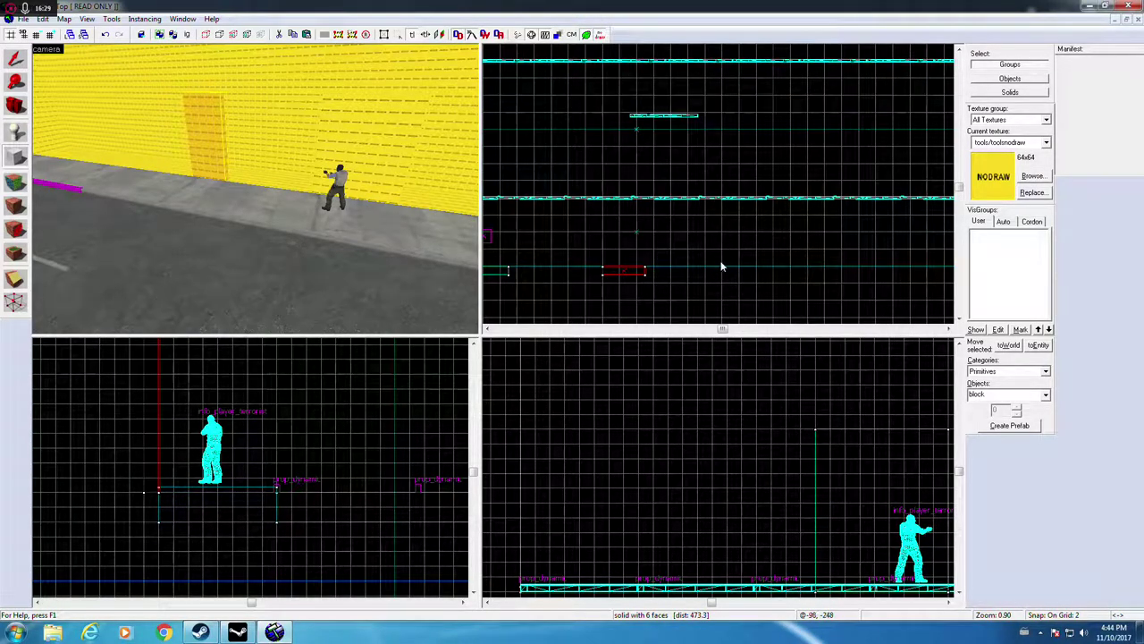
pyautogui.click(19, 59)
pyautogui.scroll(2, 677, 320)
pyautogui.moveTo(620, 309); pyautogui.dragTo(630, 312)
pyautogui.click(626, 309)
pyautogui.scroll(-4, 629, 309)
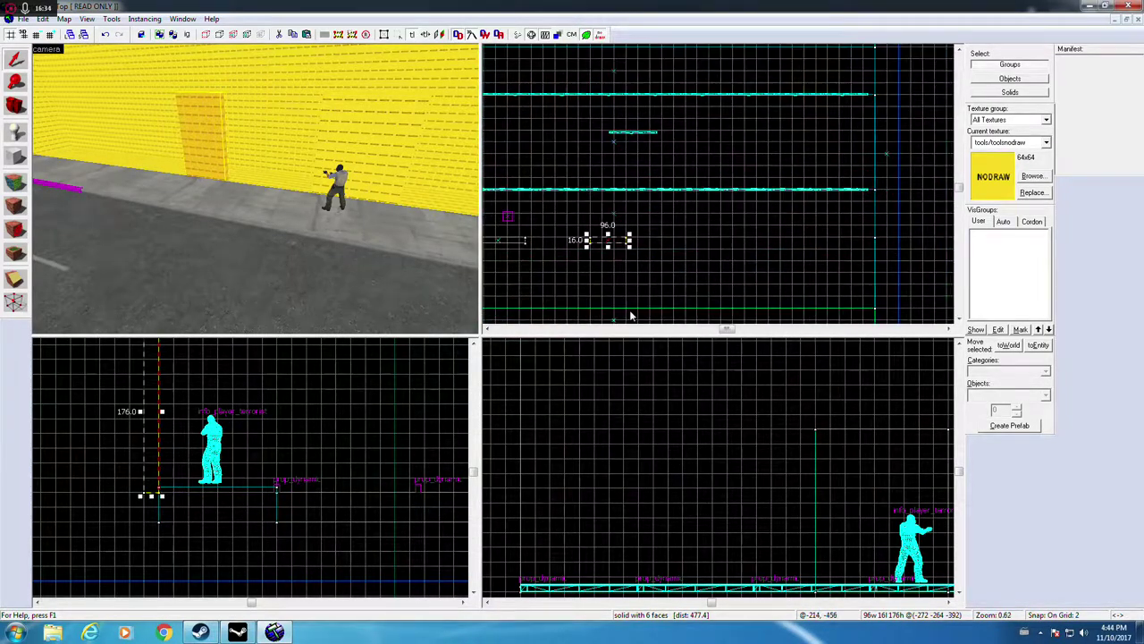
# Step: Select the block behind the player model and widen it to 160 units toward the second block
pyautogui.scroll(3, 653, 254)
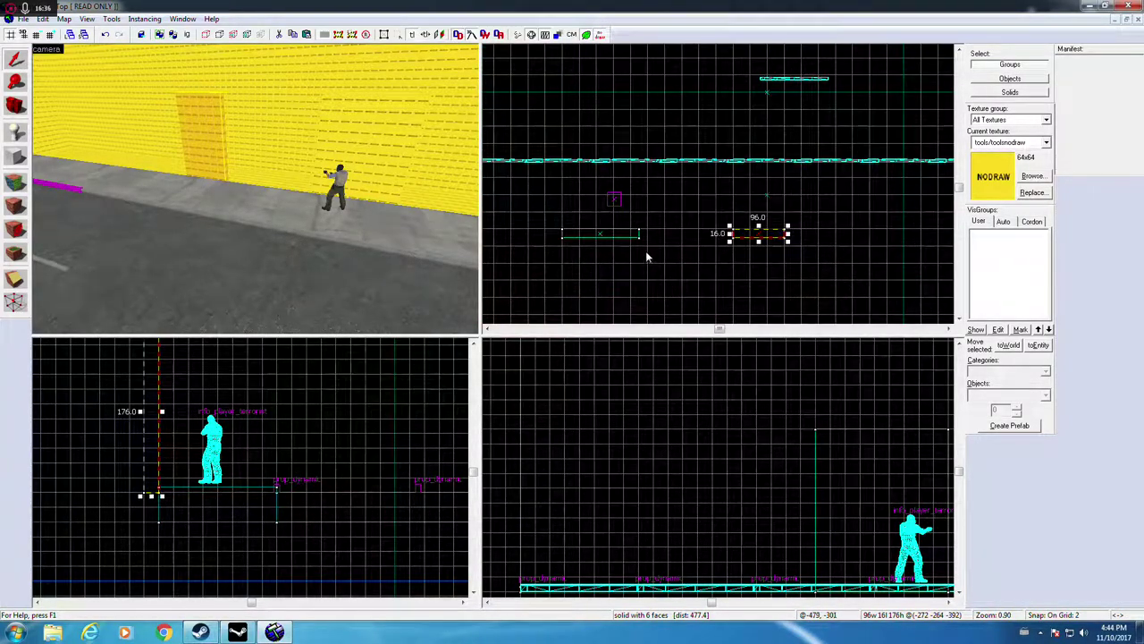
pyautogui.click(640, 239)
pyautogui.scroll(1, 640, 240)
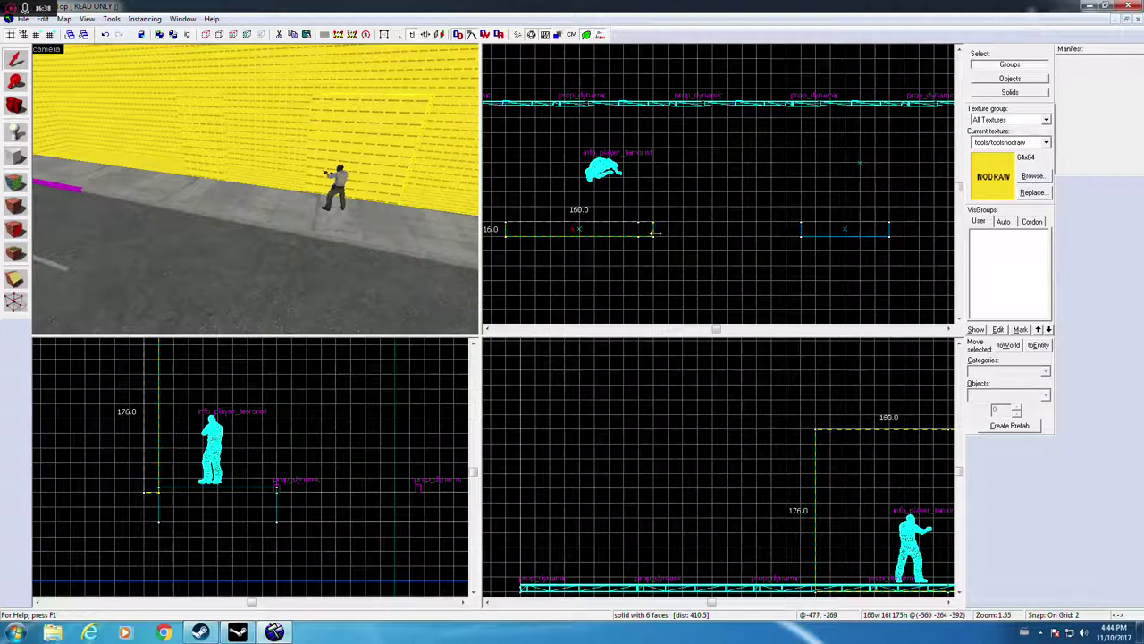
pyautogui.scroll(-4, 690, 259)
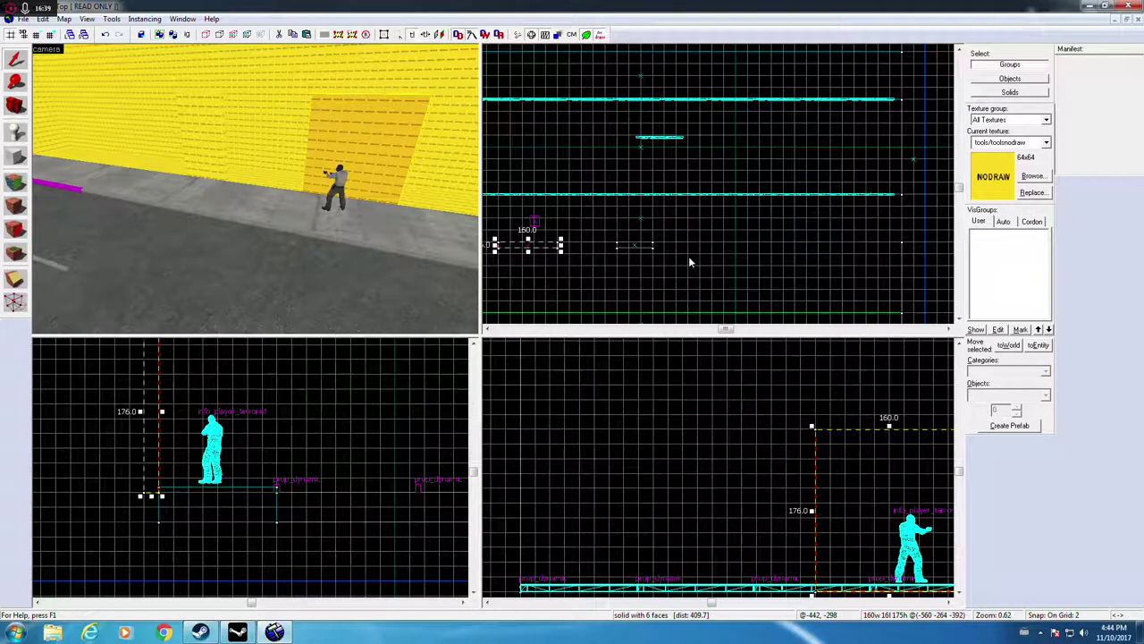
# Step: Create a third nodraw block 190 units wide, 32 deep and 176 high farther along the sidewalk beyond the second block
pyautogui.click(18, 158)
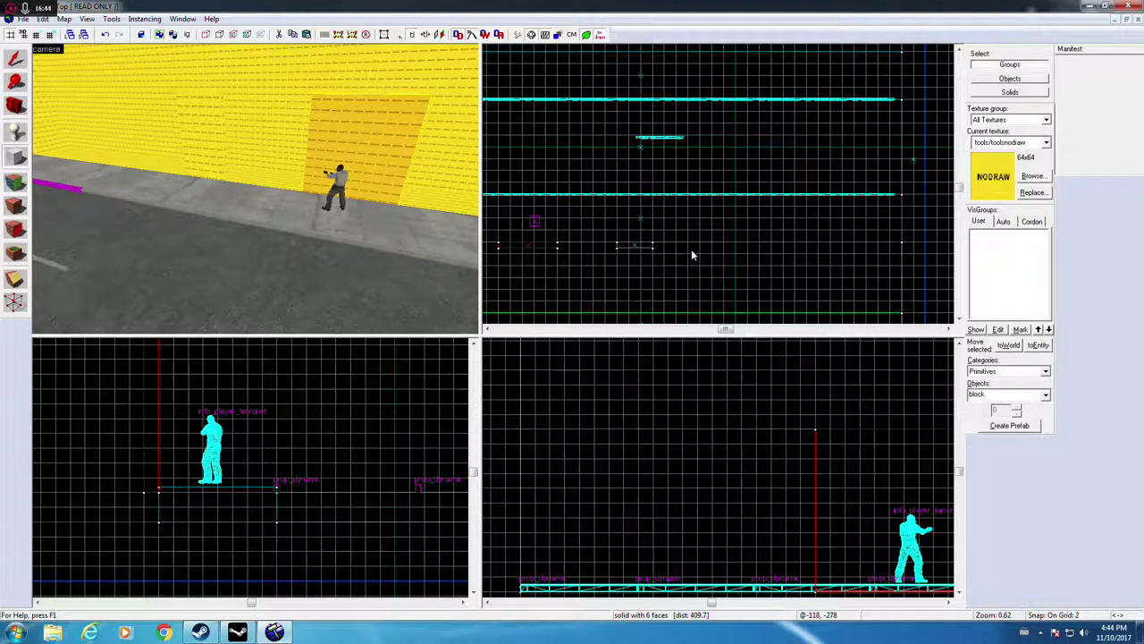
pyautogui.moveTo(714, 247); pyautogui.dragTo(756, 260)
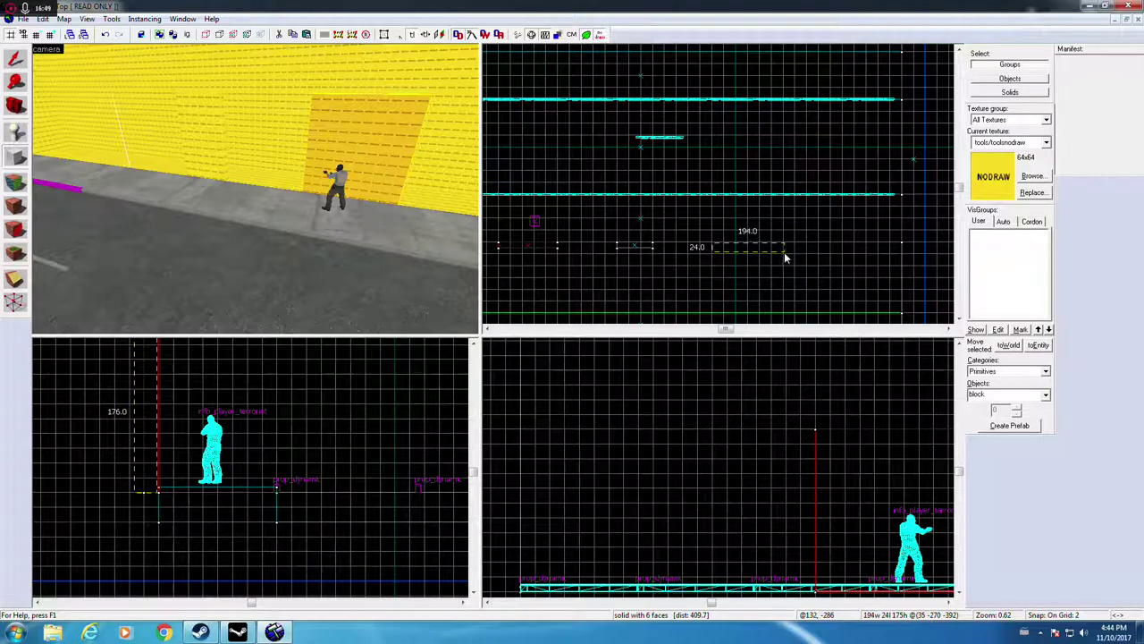
pyautogui.scroll(5, 783, 259)
pyautogui.moveTo(812, 203); pyautogui.dragTo(809, 218)
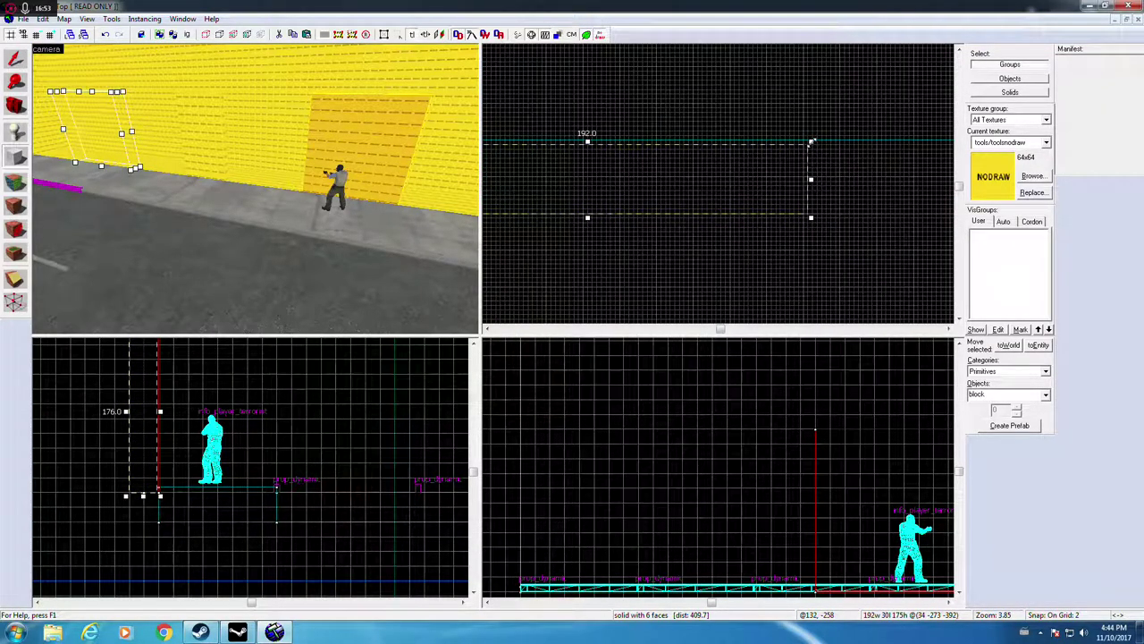
pyautogui.press('Return')
pyautogui.scroll(-4, 799, 218)
pyautogui.press('Left')
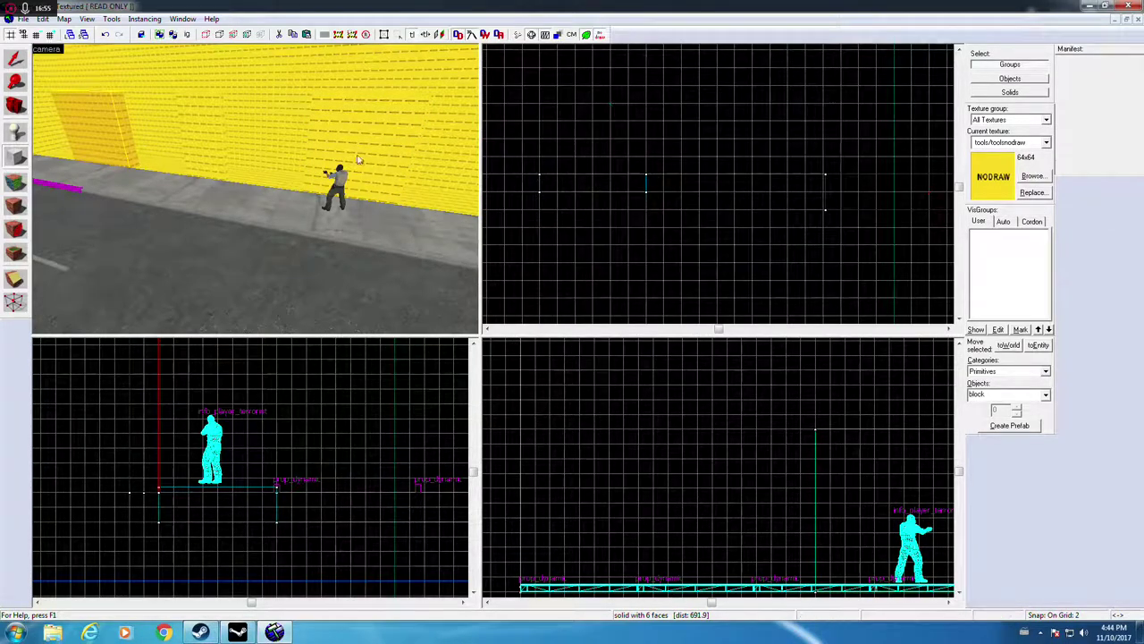
# Step: Select the middle block and extend its depth to 32 units in the top view
pyautogui.click(15, 58)
pyautogui.scroll(3, 641, 202)
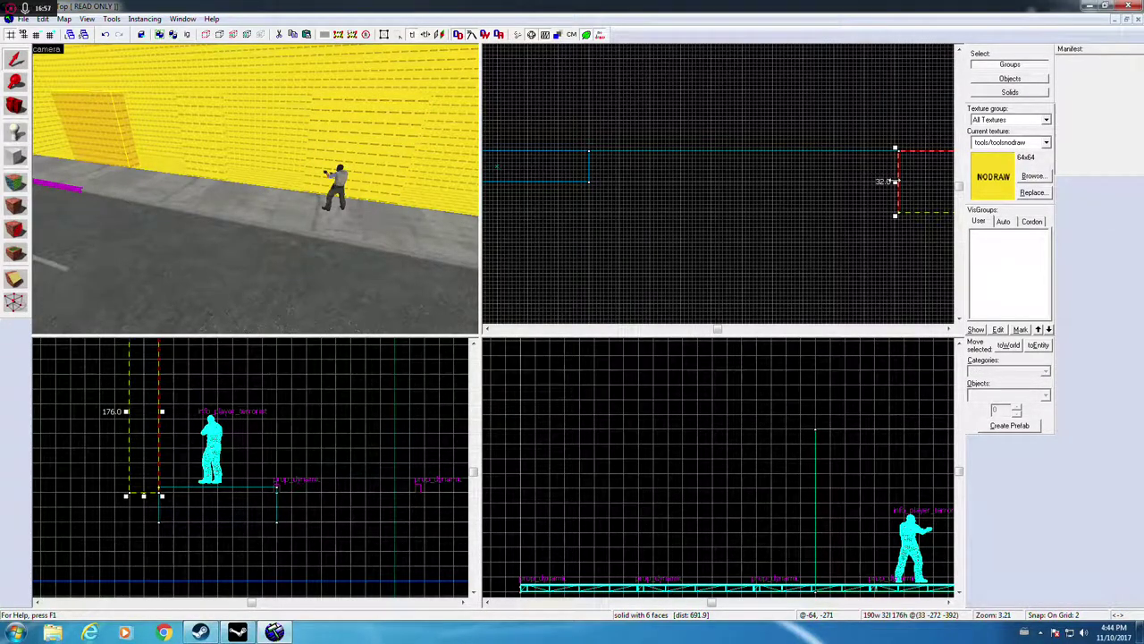
pyautogui.click(590, 186)
pyautogui.click(593, 190)
pyautogui.moveTo(592, 184); pyautogui.dragTo(593, 218)
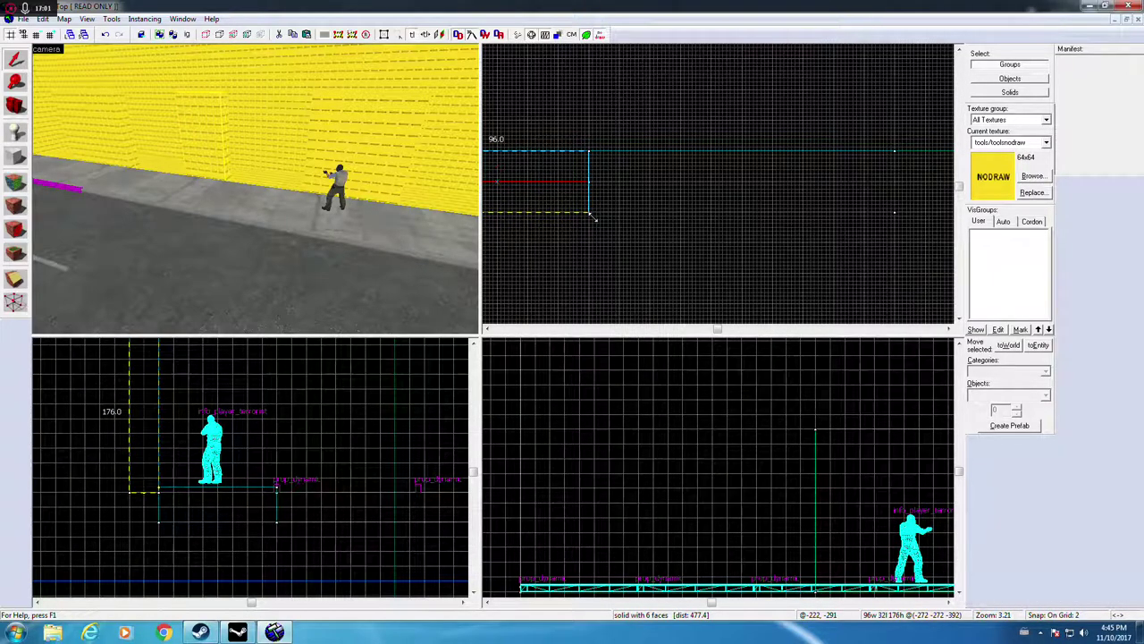
# Step: Select the 160-unit-wide block by the player model and extend its depth to 32 units
pyautogui.scroll(-5, 601, 223)
pyautogui.press('Left')
pyautogui.press('Left')
pyautogui.press('Left')
pyautogui.scroll(2, 653, 225)
pyautogui.click(694, 202)
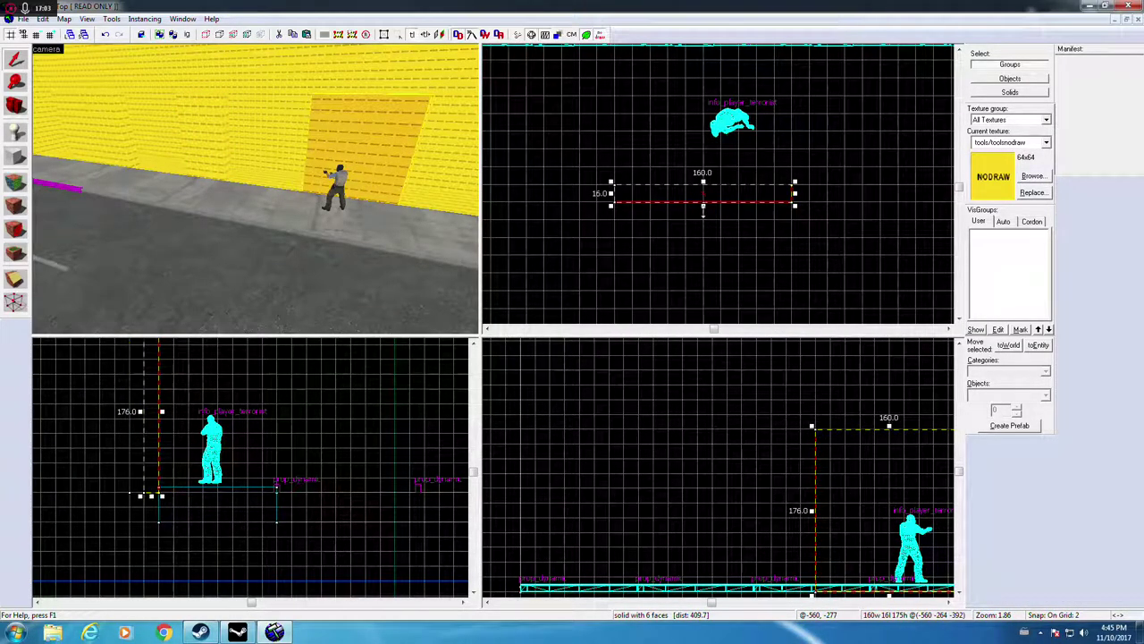
pyautogui.scroll(-3, 759, 235)
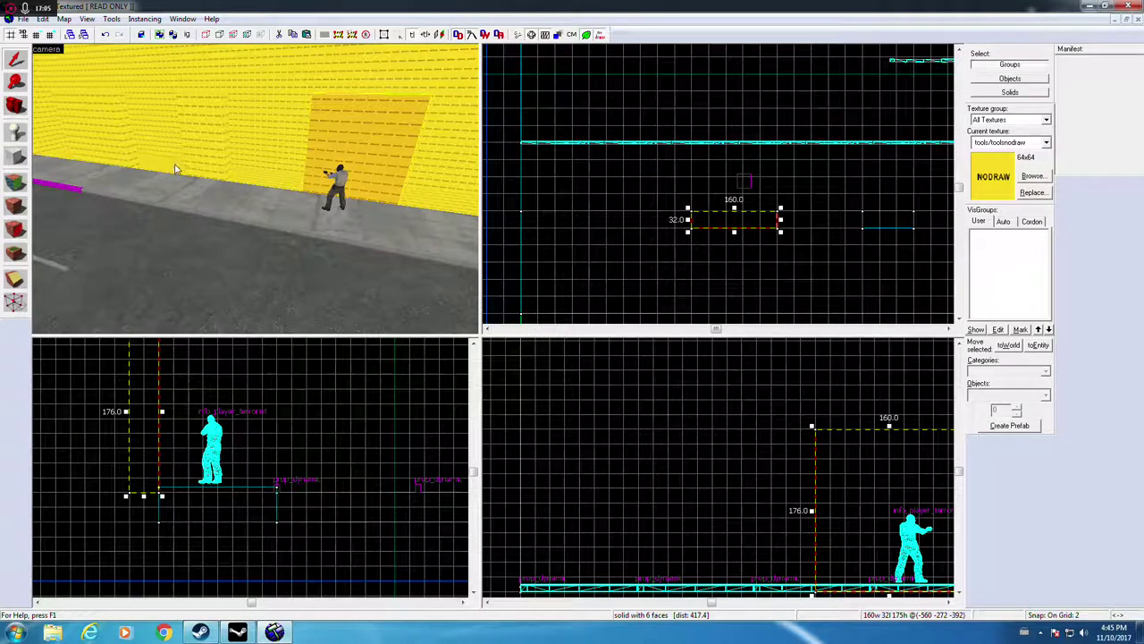
pyautogui.click(575, 237)
pyautogui.click(356, 141)
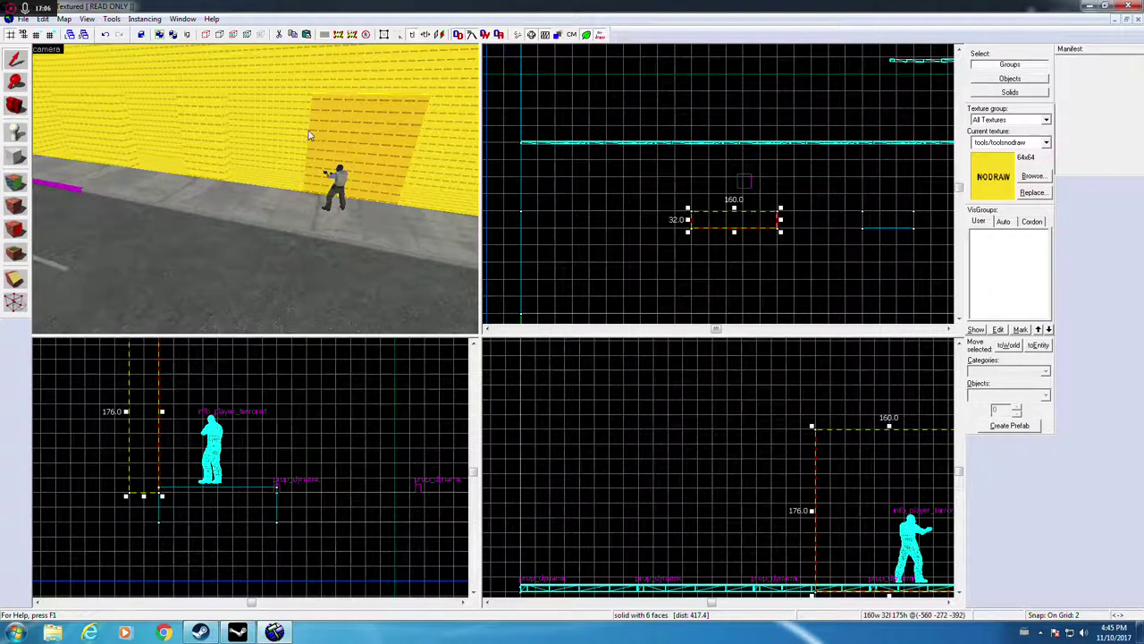
pyautogui.click(15, 158)
pyautogui.scroll(-5, 637, 374)
pyautogui.scroll(3, 724, 445)
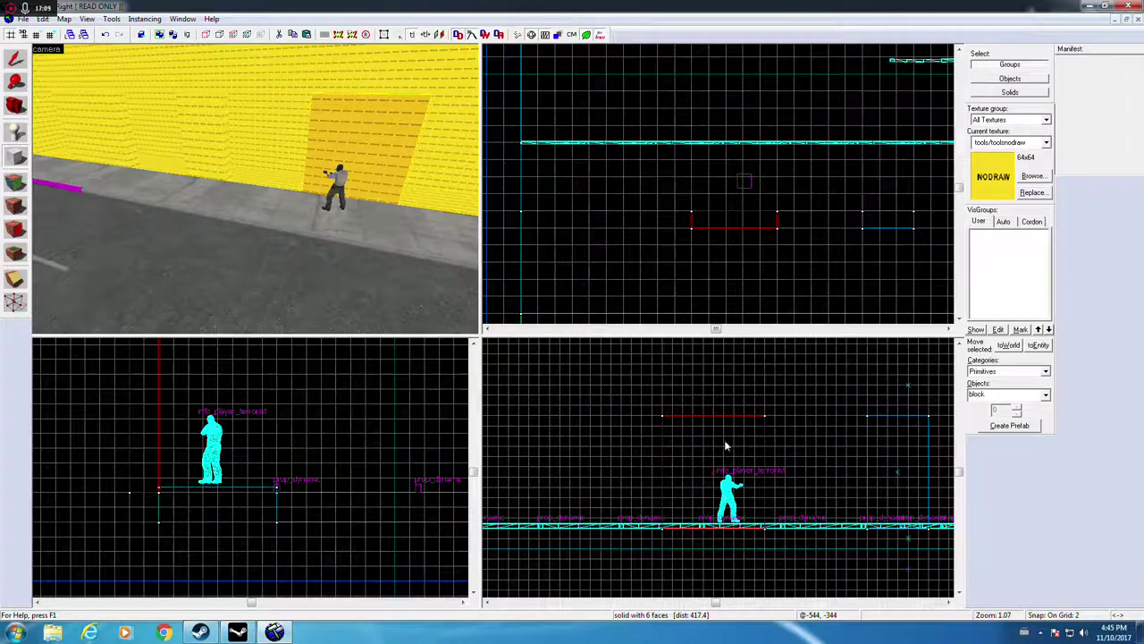
pyautogui.scroll(-3, 651, 452)
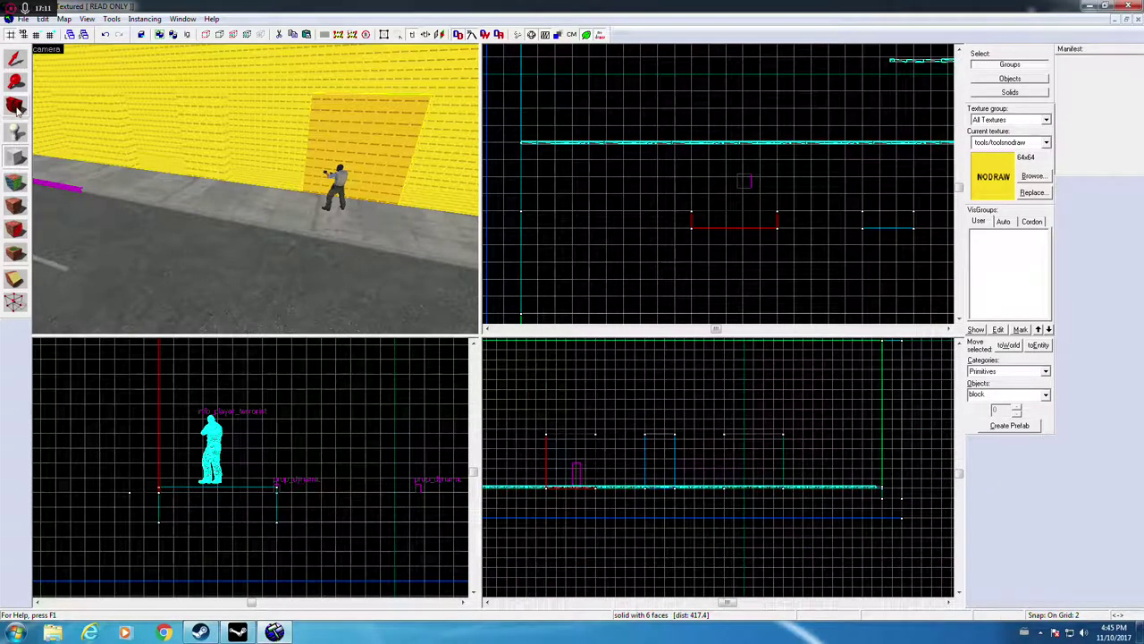
# Step: Lower the tops of the block by the player model and the middle block to a height of 160 units
pyautogui.click(16, 58)
pyautogui.scroll(2, 583, 442)
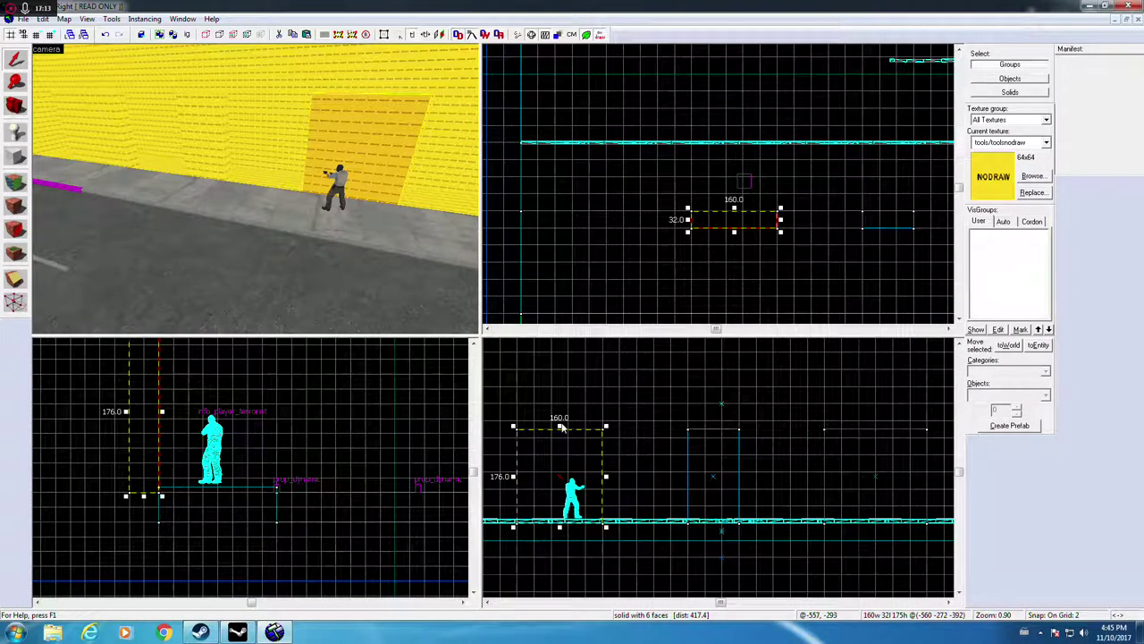
pyautogui.click(709, 429)
pyautogui.moveTo(713, 427); pyautogui.dragTo(714, 436)
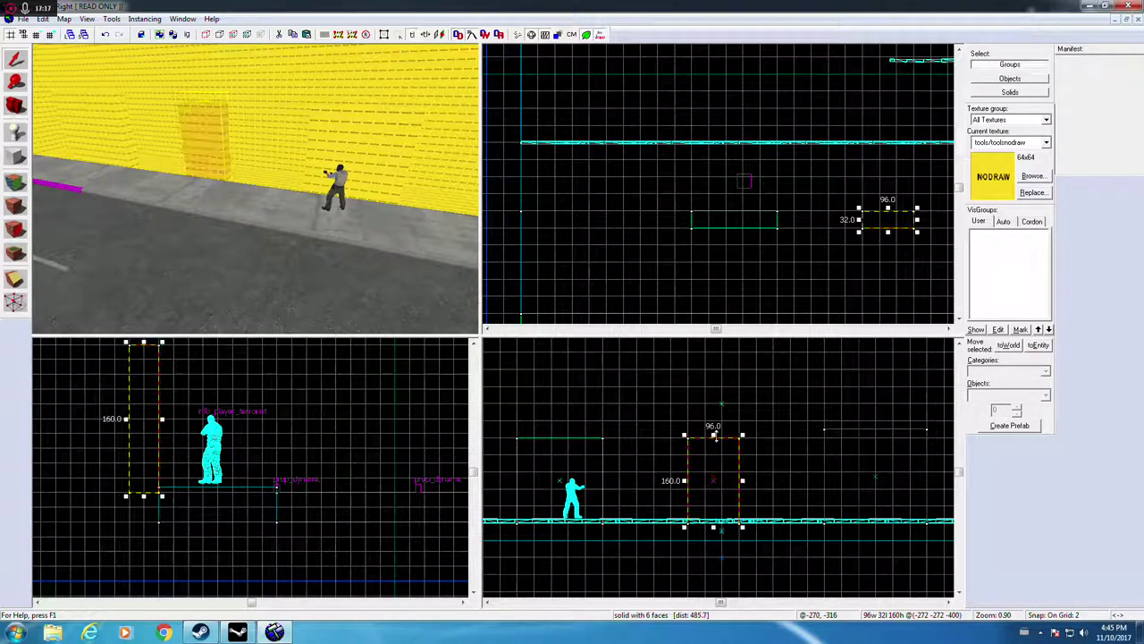
# Step: Resize the third block to 192 units wide and 160 units high
pyautogui.scroll(2, 826, 435)
pyautogui.click(835, 424)
pyautogui.moveTo(820, 420); pyautogui.dragTo(820, 427)
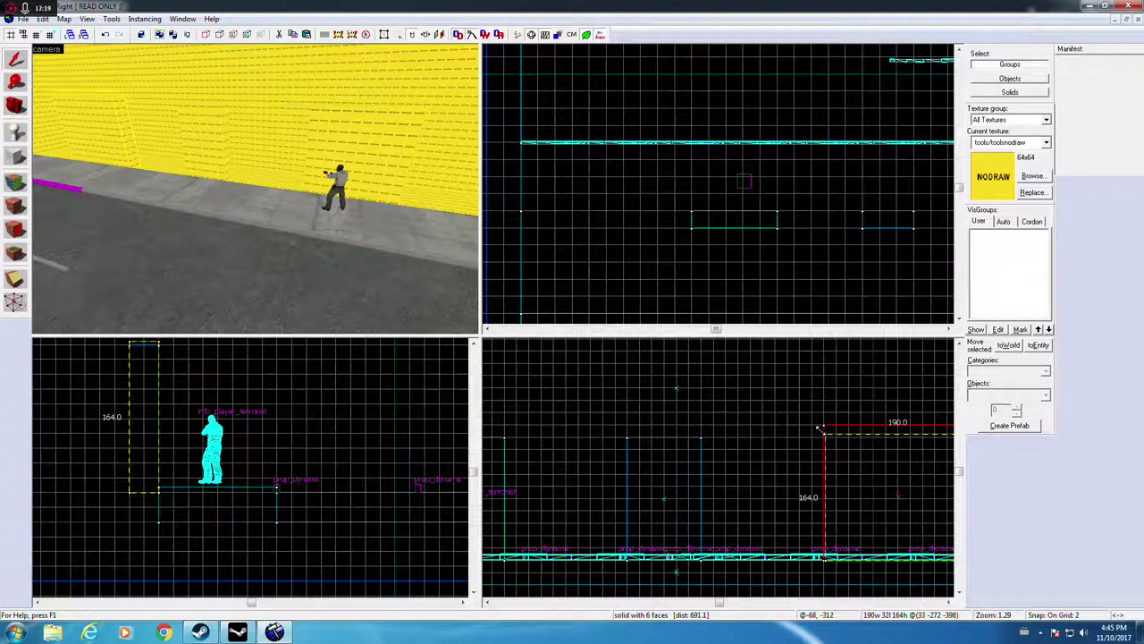
pyautogui.scroll(2, 820, 427)
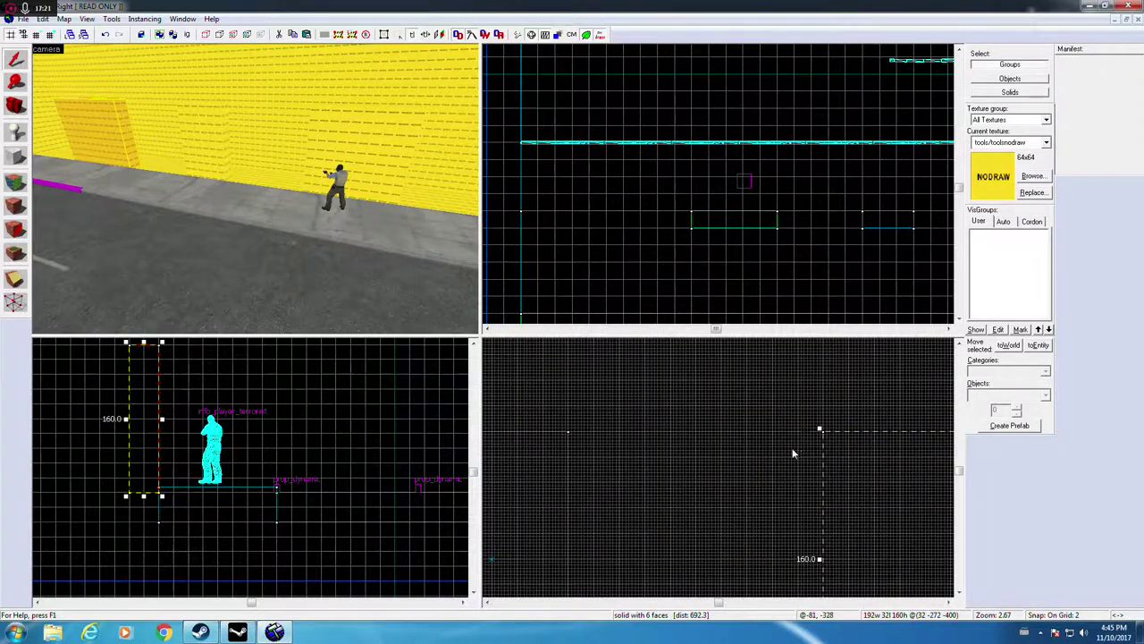
pyautogui.scroll(-5, 793, 445)
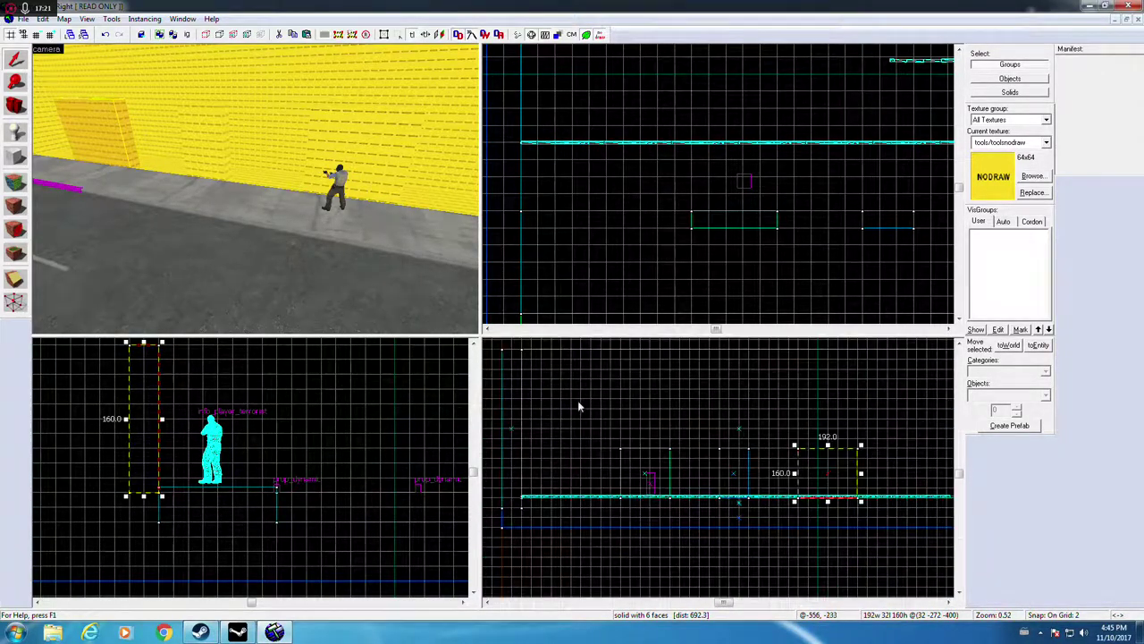
# Step: Draw a new block outline across the tops of the three blocks, about 770 units wide, 32 deep and 48 high
pyautogui.click(17, 156)
pyautogui.scroll(-2, 640, 474)
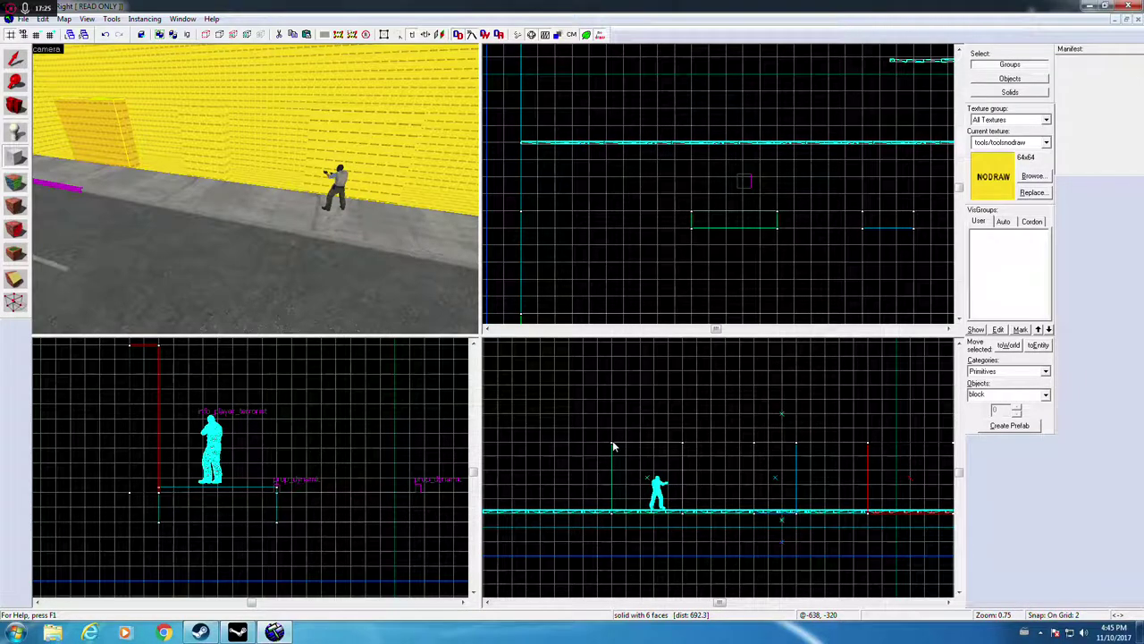
pyautogui.moveTo(612, 445); pyautogui.dragTo(841, 407)
pyautogui.scroll(4, 840, 422)
pyautogui.scroll(-4, 750, 469)
pyautogui.press('Left')
pyautogui.press('Left')
pyautogui.press('Left')
pyautogui.press('Left')
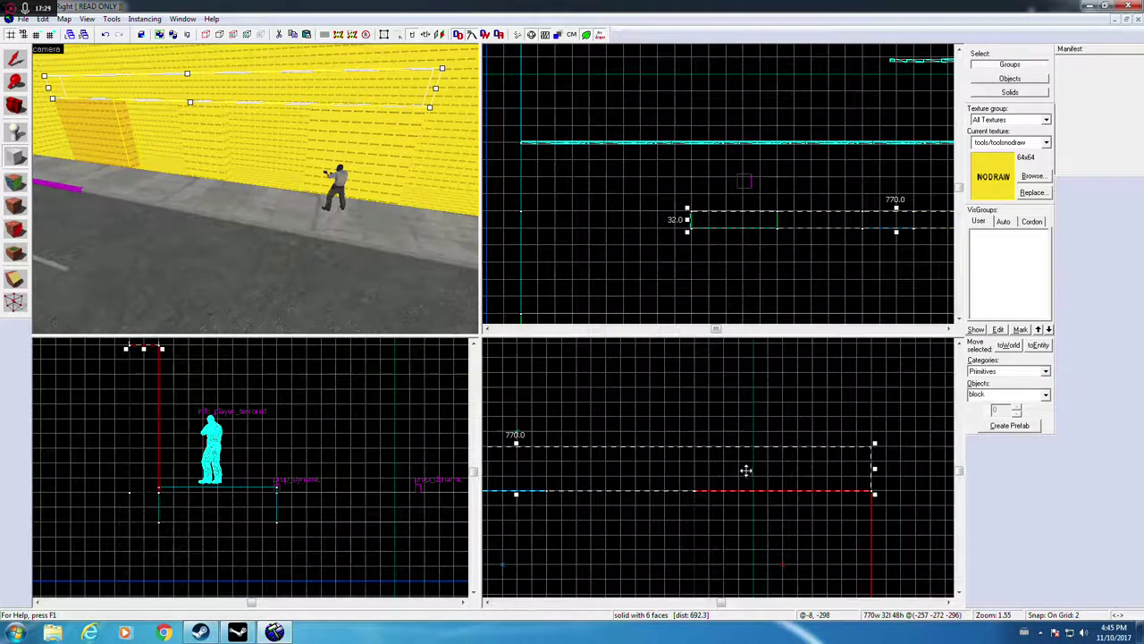
# Step: Trim the upper block outline to 768 units wide, flush with the first block's outer edge, create the block and clear the selection
pyautogui.scroll(3, 759, 474)
pyautogui.scroll(-5, 740, 445)
pyautogui.press('Left')
pyautogui.press('Left')
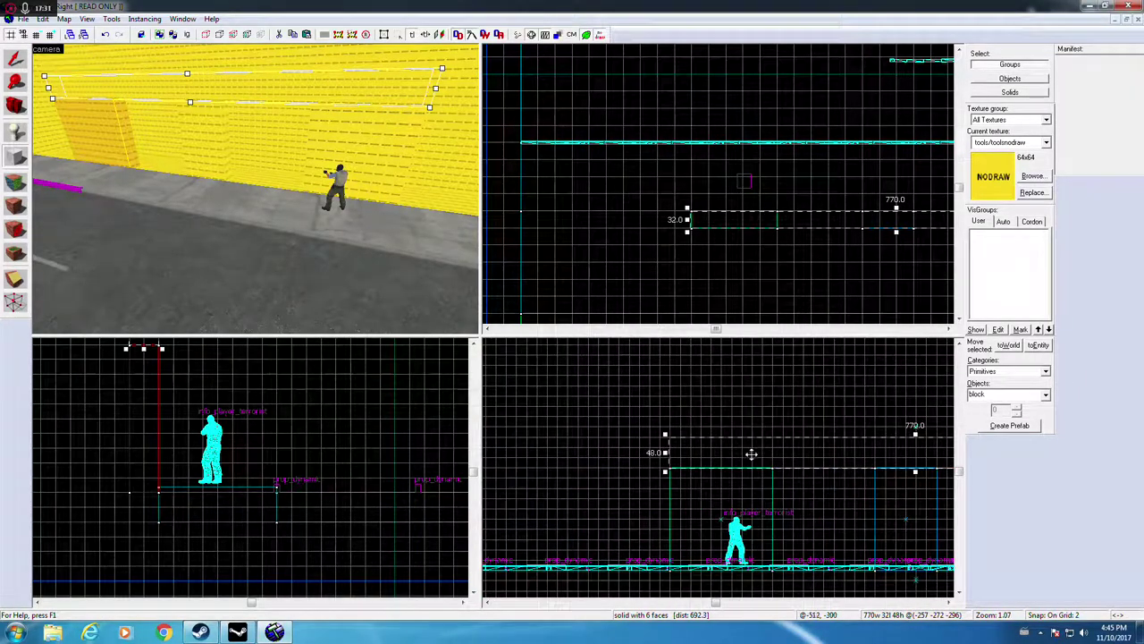
pyautogui.scroll(4, 672, 476)
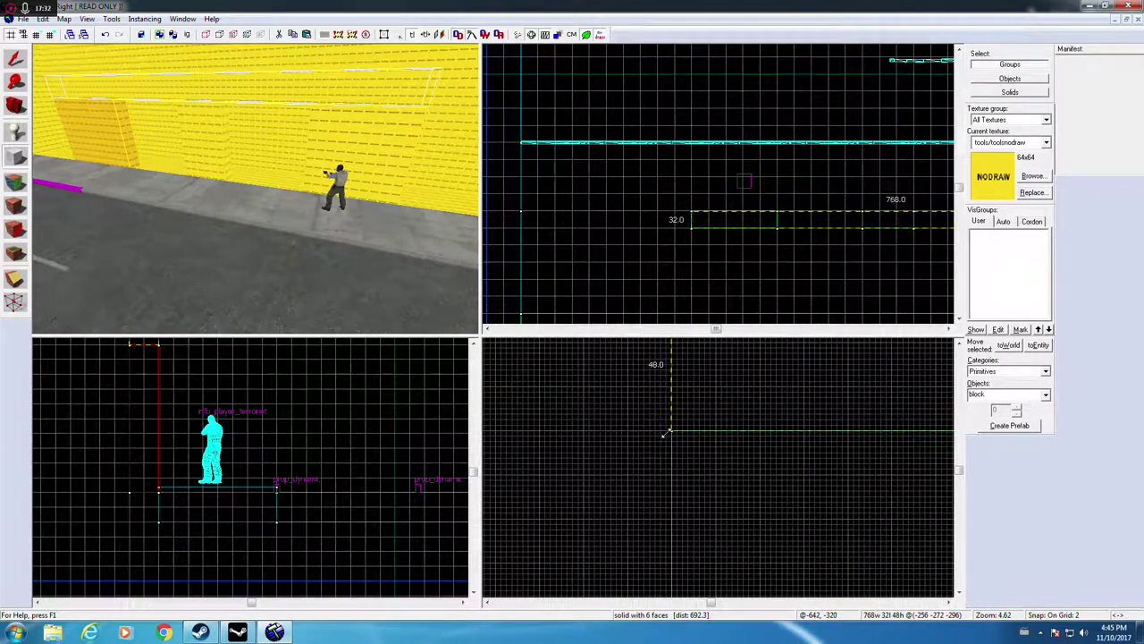
pyautogui.press('Return')
pyautogui.click(16, 60)
pyautogui.press('Escape')
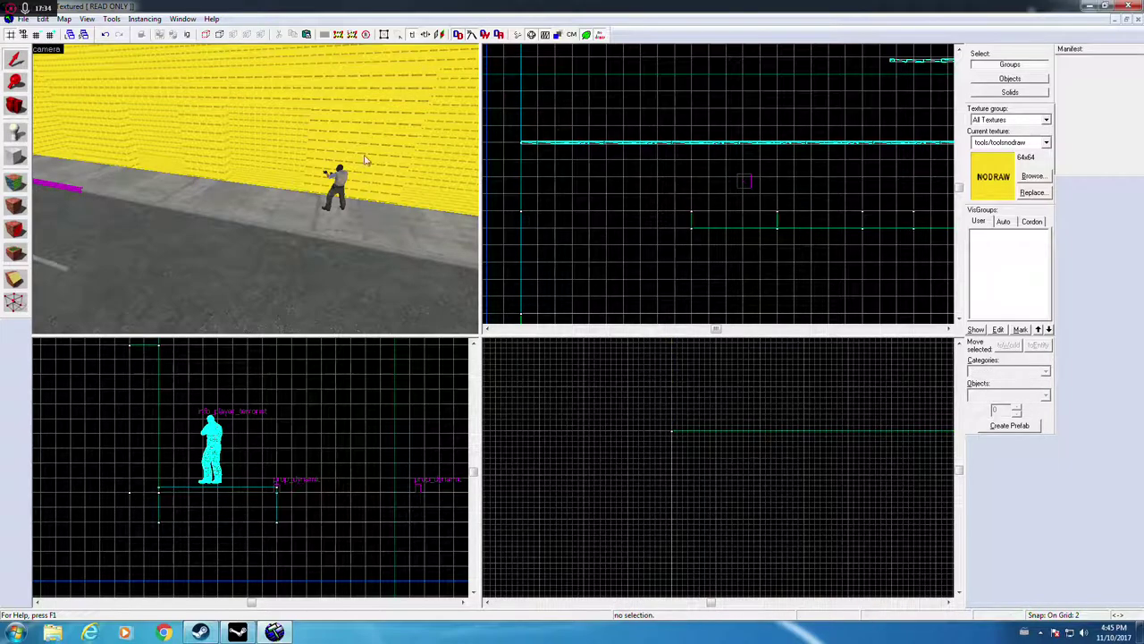
# Step: Create a nodraw infill block 160 units wide, 16 deep and 160 high between the block by the player model and the middle block
pyautogui.scroll(-3, 327, 222)
pyautogui.scroll(3, 299, 268)
pyautogui.click(312, 225)
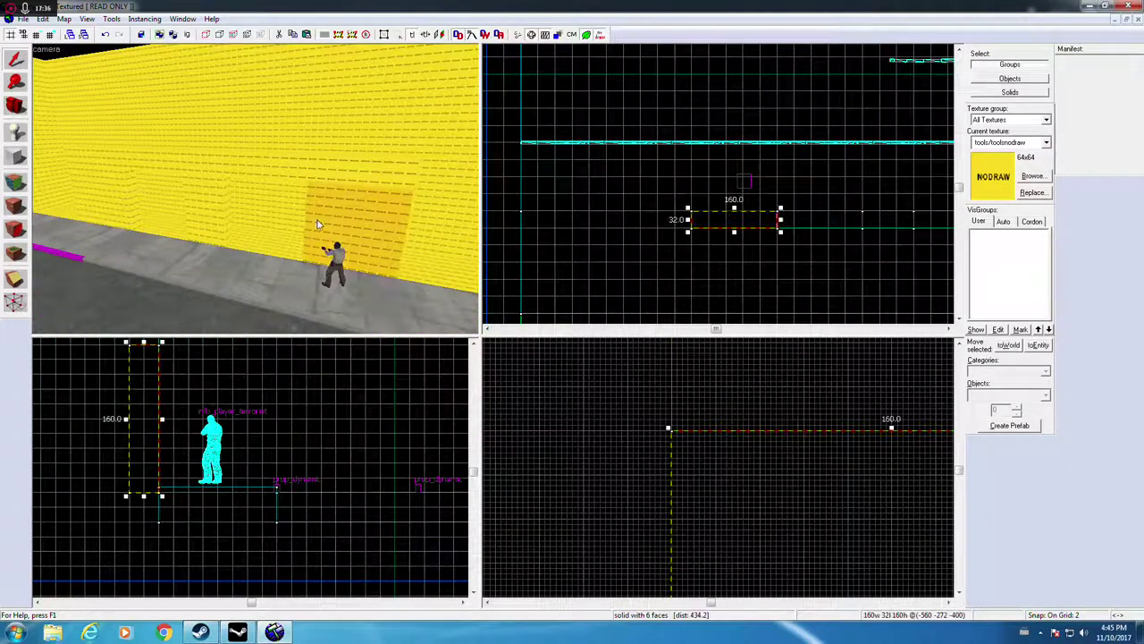
pyautogui.click(16, 158)
pyautogui.scroll(6, 759, 227)
pyautogui.scroll(-2, 766, 254)
pyautogui.scroll(2, 688, 253)
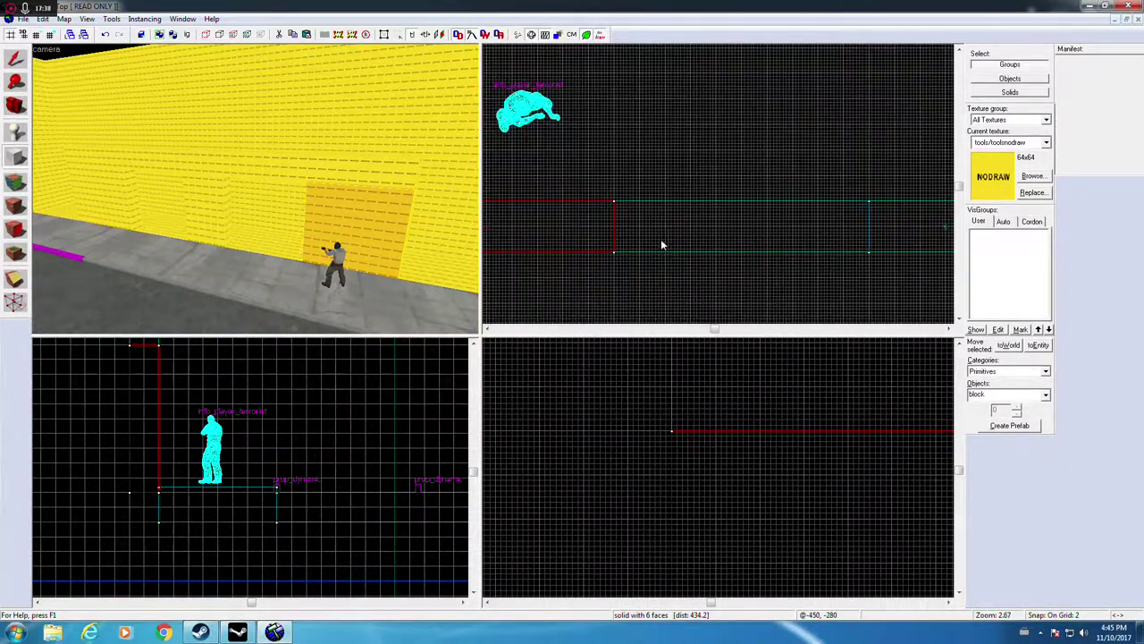
pyautogui.moveTo(615, 230); pyautogui.dragTo(871, 259)
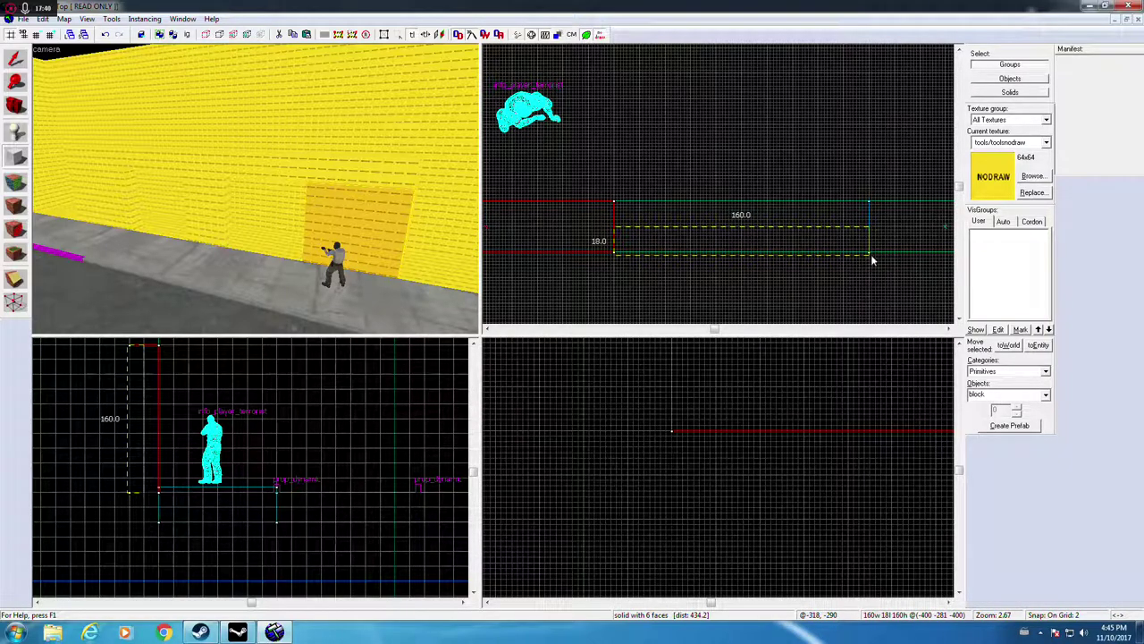
pyautogui.scroll(-2, 224, 359)
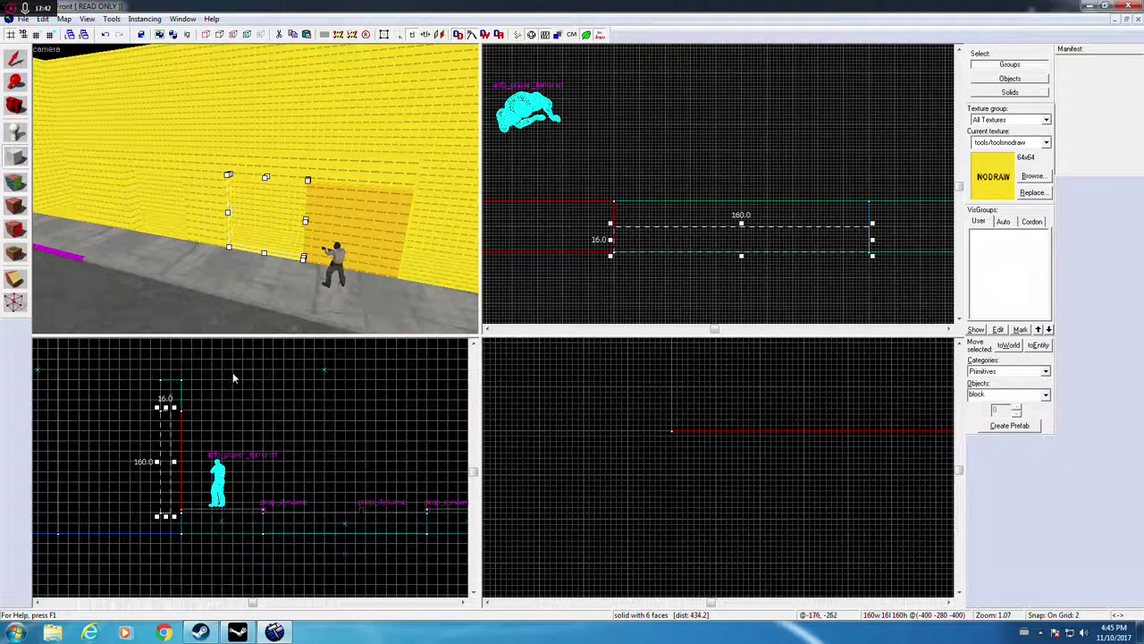
pyautogui.press('Return')
# Step: Create a second infill block, 160 units wide, 16 deep and 160 high, between the middle and third blocks and clear the selection
pyautogui.scroll(-2, 696, 247)
pyautogui.scroll(5, 635, 244)
pyautogui.moveTo(627, 233); pyautogui.dragTo(935, 266)
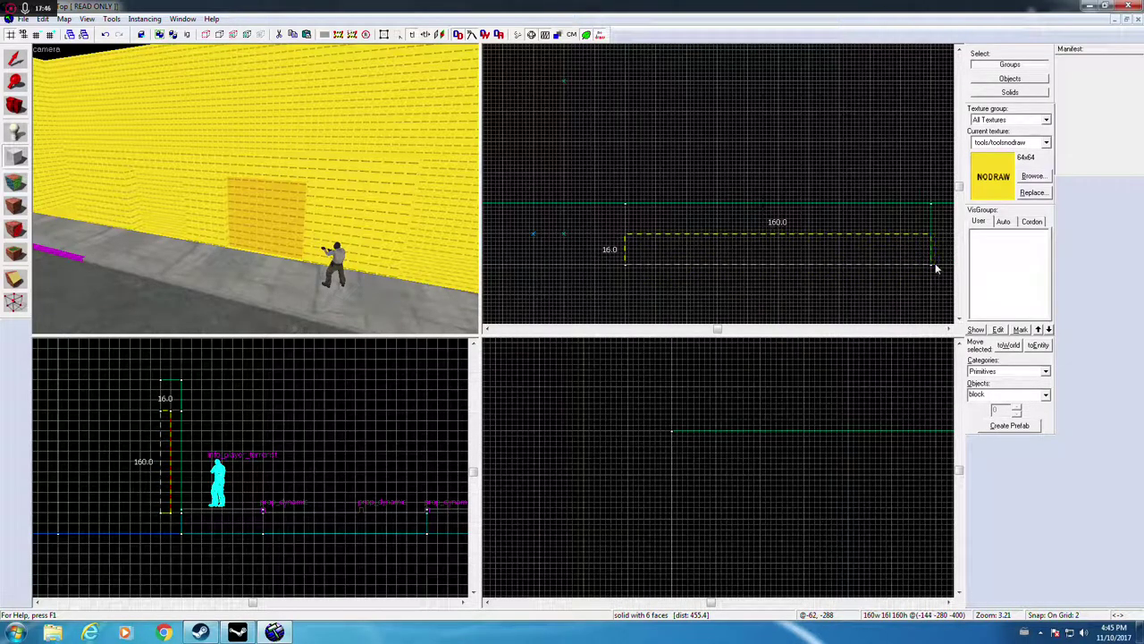
pyautogui.press('Return')
pyautogui.click(18, 63)
pyautogui.press('Escape')
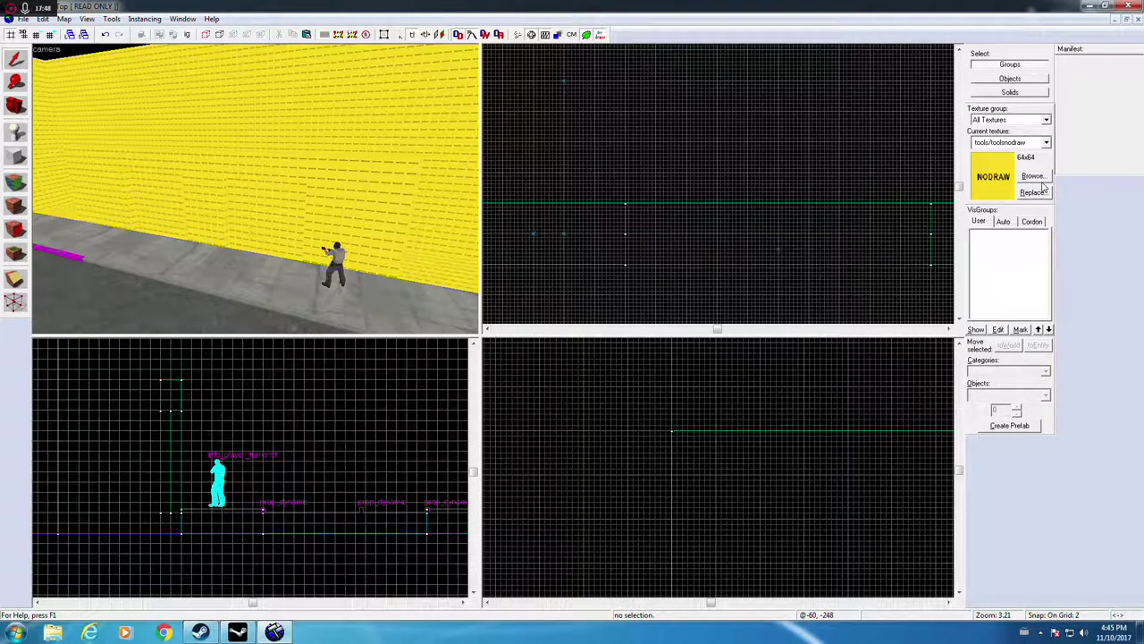
# Step: Choose the brick/brickwall027a texture and apply it to the middle block's street-facing face in texture application mode
pyautogui.click(1041, 179)
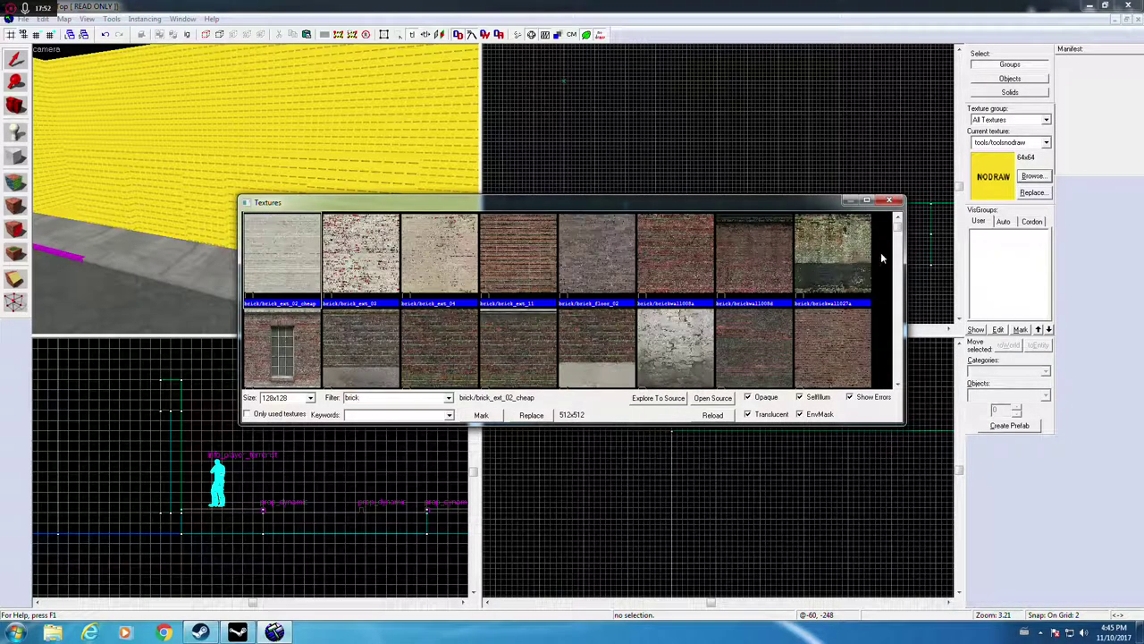
pyautogui.scroll(-2, 899, 231)
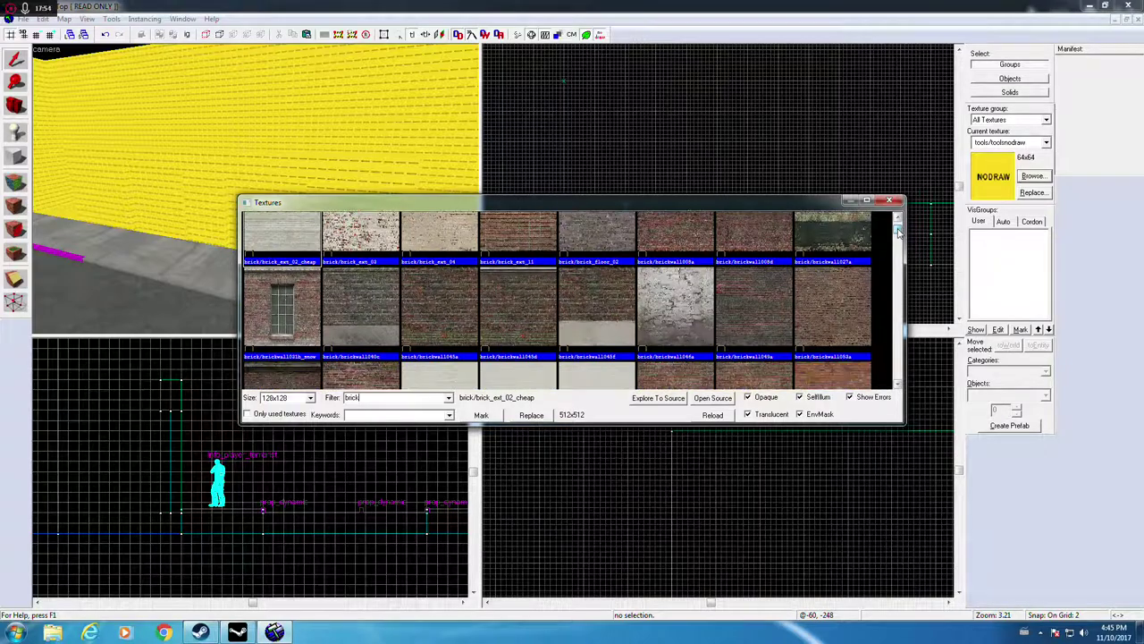
pyautogui.scroll(2, 900, 231)
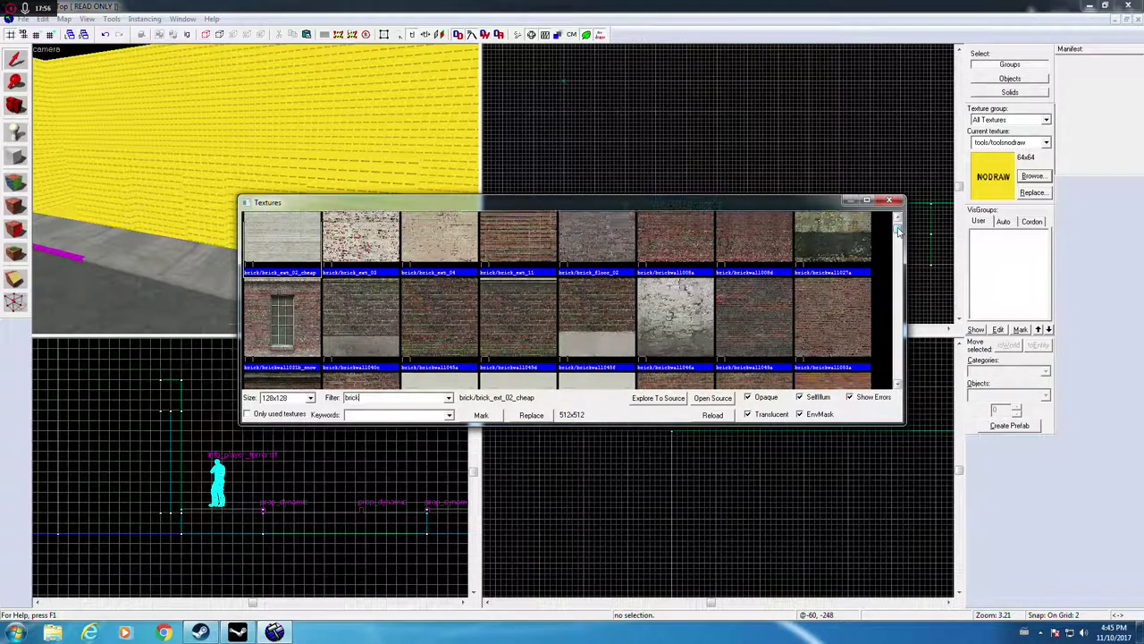
pyautogui.doubleClick(832, 255)
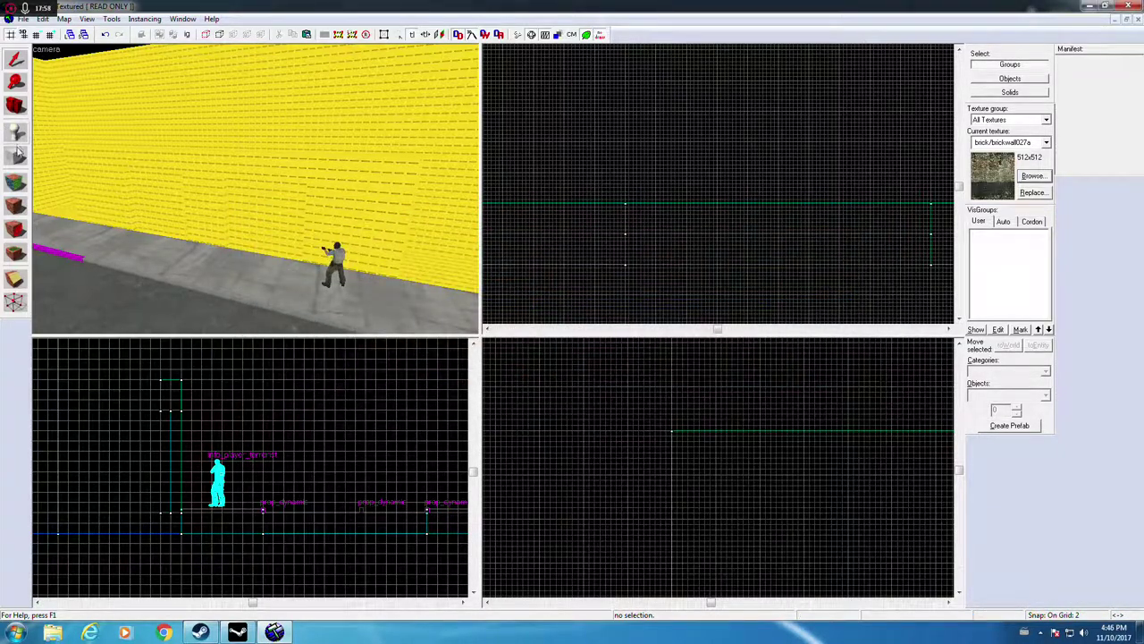
pyautogui.click(15, 183)
pyautogui.press('z')
pyautogui.press('w')
pyautogui.click(256, 190)
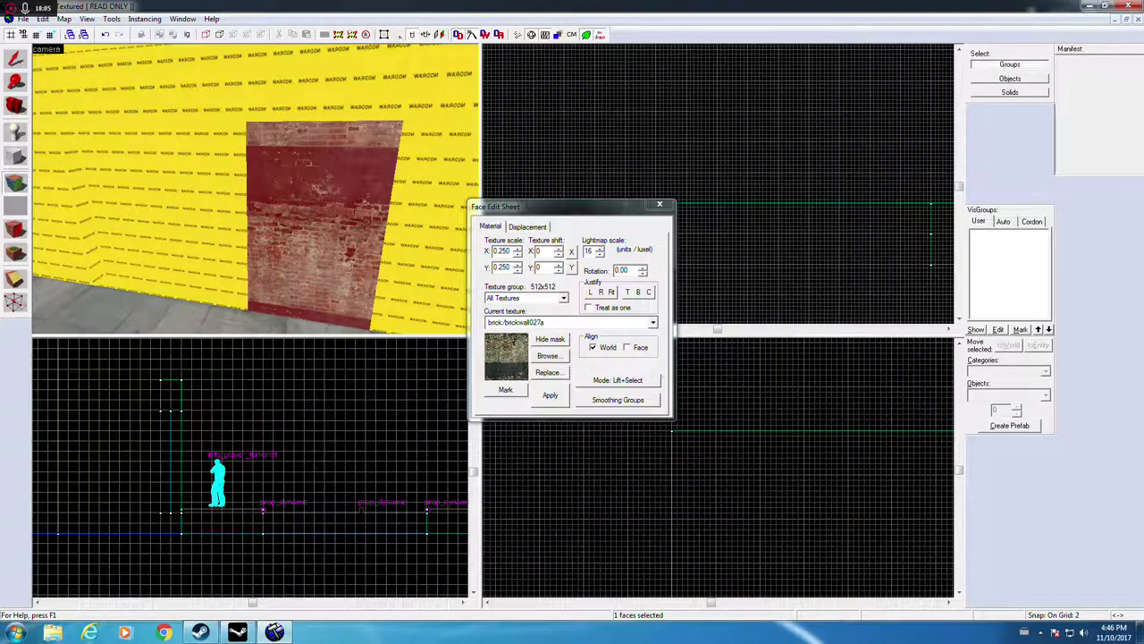
# Step: Set the vertical texture shift of the middle block's brick face to 124
pyautogui.click(643, 268)
pyautogui.click(642, 273)
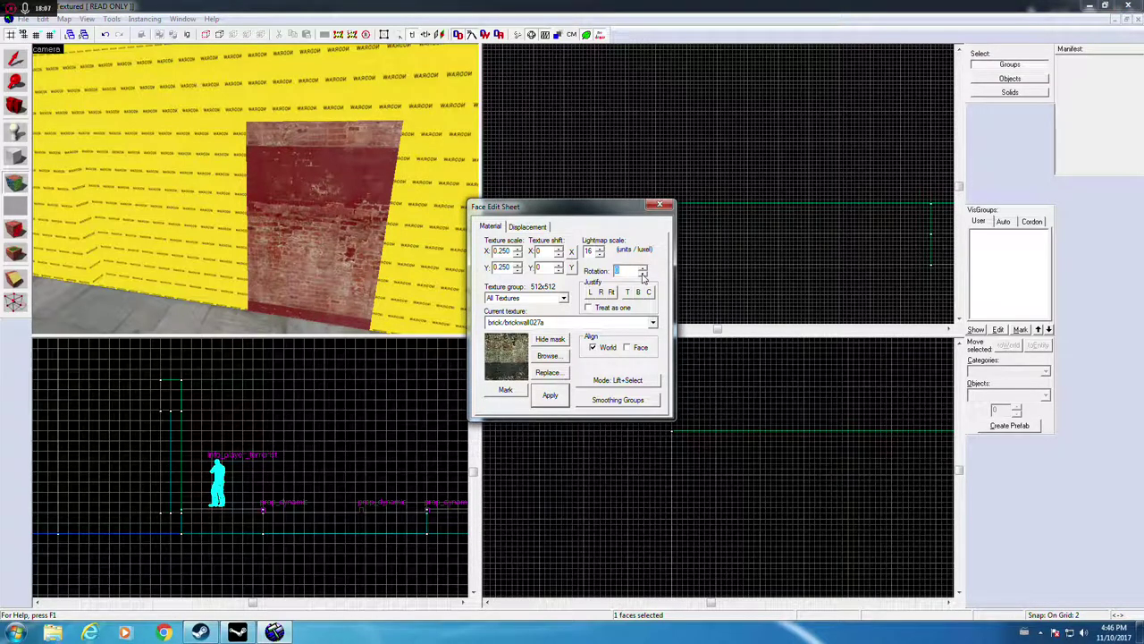
pyautogui.click(600, 254)
pyautogui.click(559, 251)
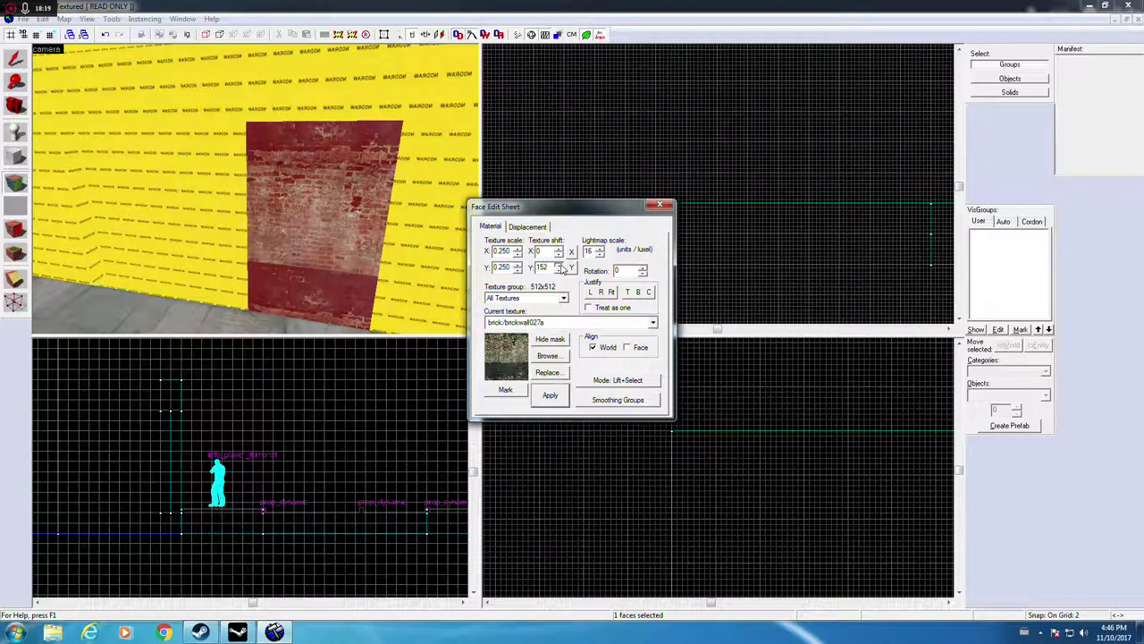
pyautogui.click(559, 266)
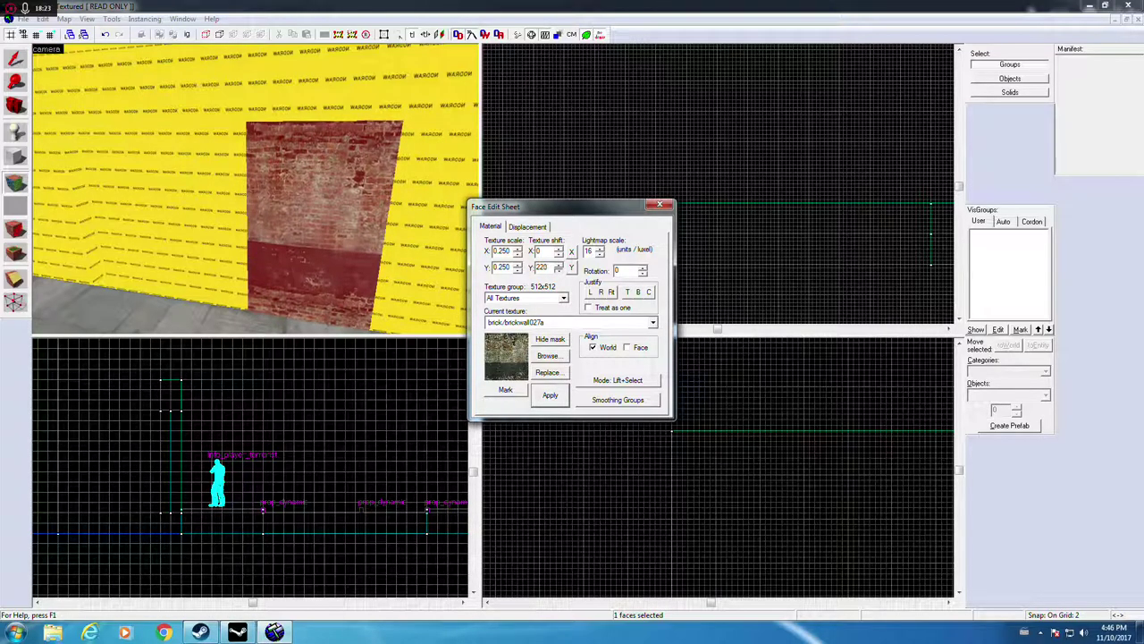
pyautogui.click(559, 270)
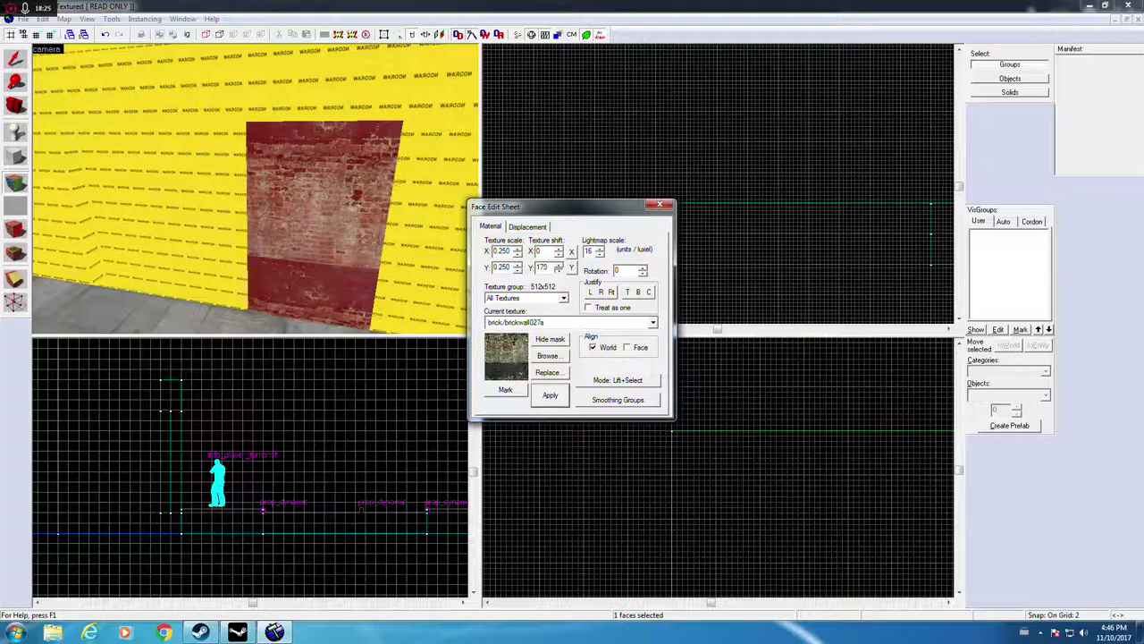
pyautogui.click(561, 270)
pyautogui.click(560, 271)
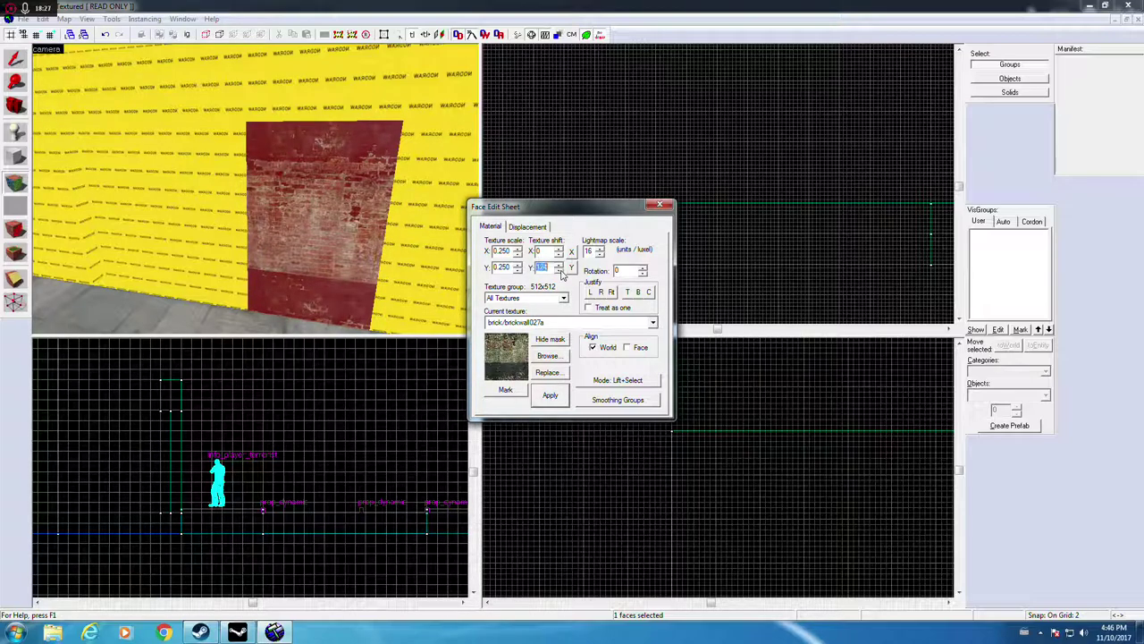
pyautogui.press('z')
pyautogui.press('s')
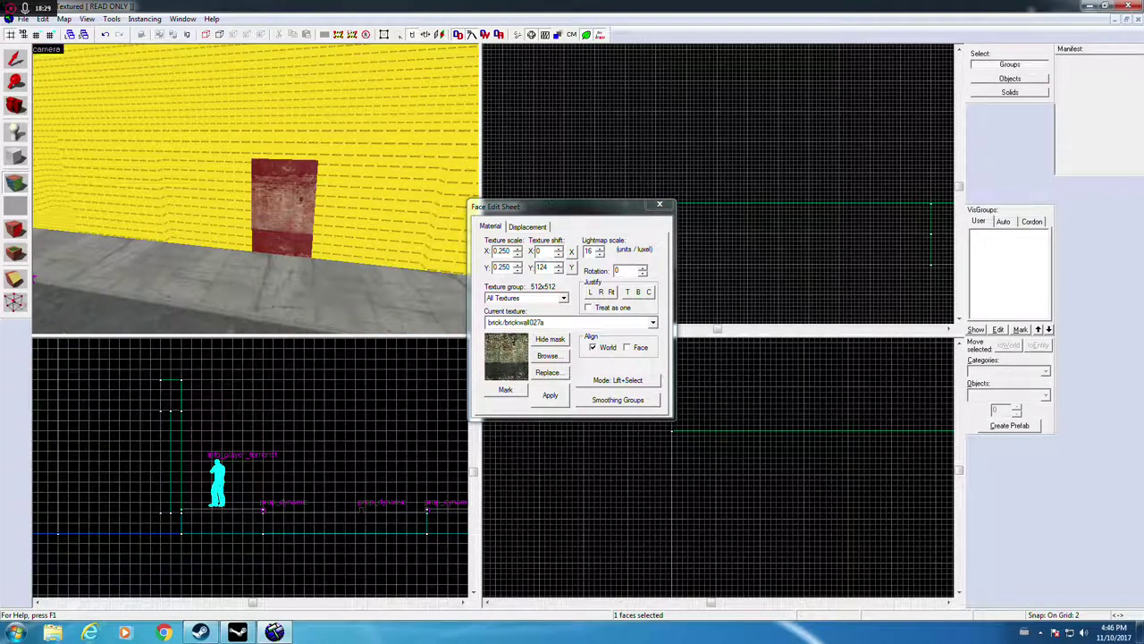
pyautogui.press('w')
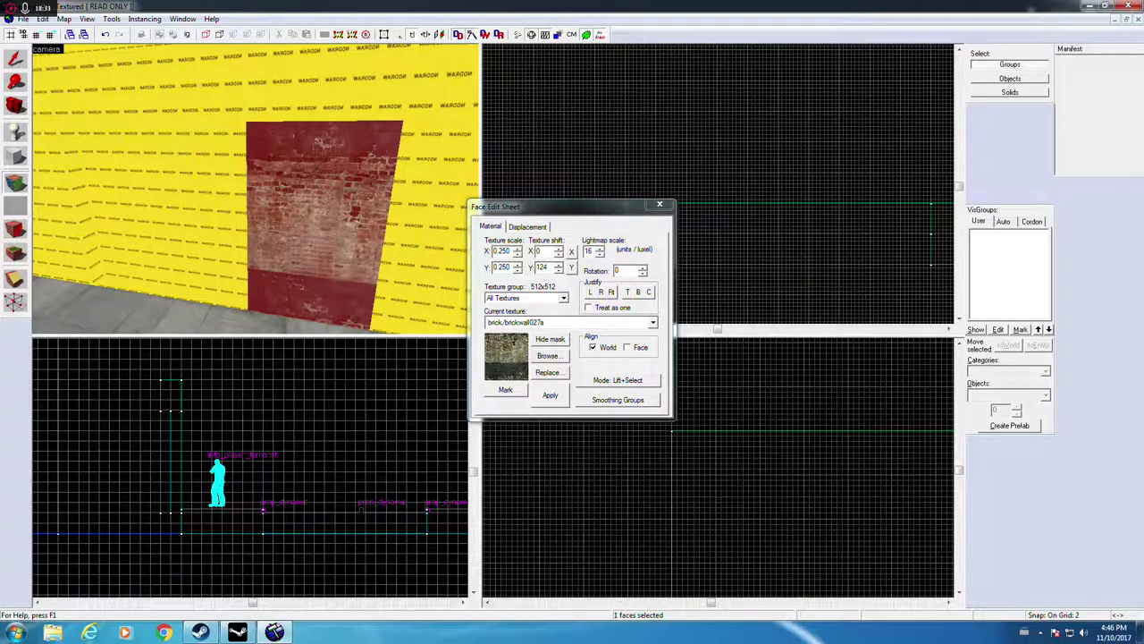
# Step: Try the brick/brickwall045f texture on the middle block's face
pyautogui.click(556, 358)
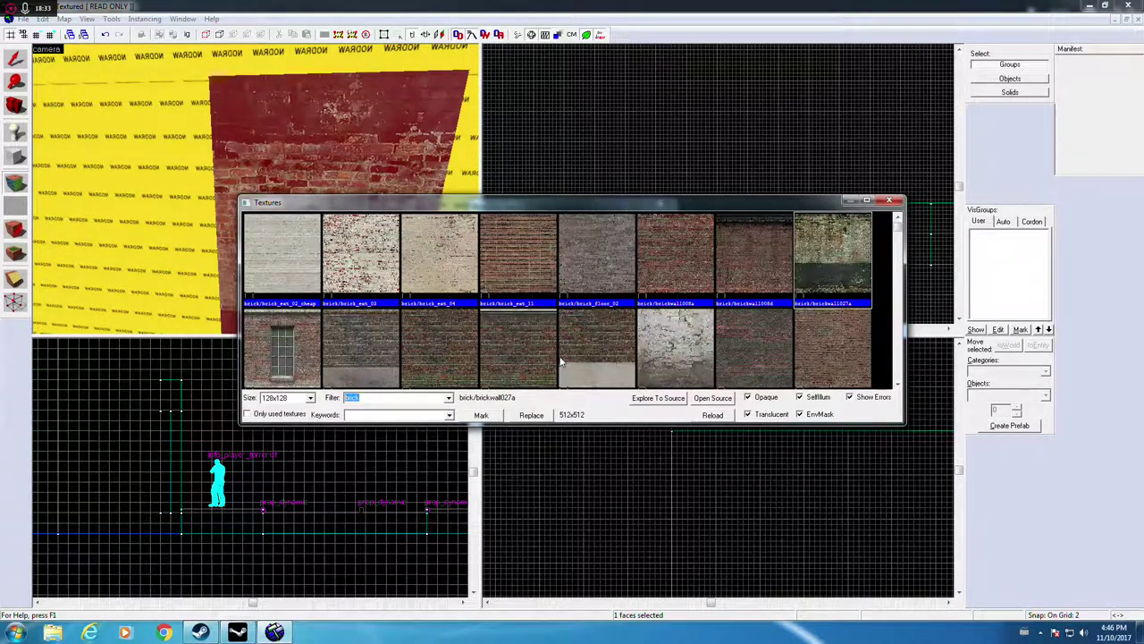
pyautogui.doubleClick(601, 336)
pyautogui.scroll(-8, 255, 188)
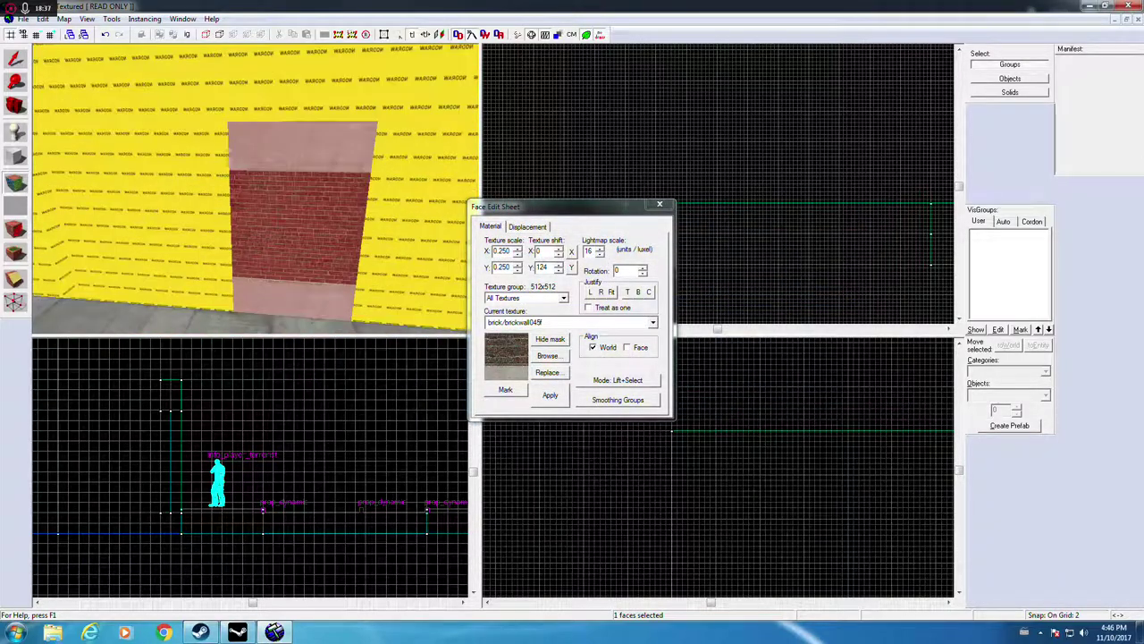
# Step: Browse the brick textures and change the middle block's face to brick/brickwall053d
pyautogui.click(548, 355)
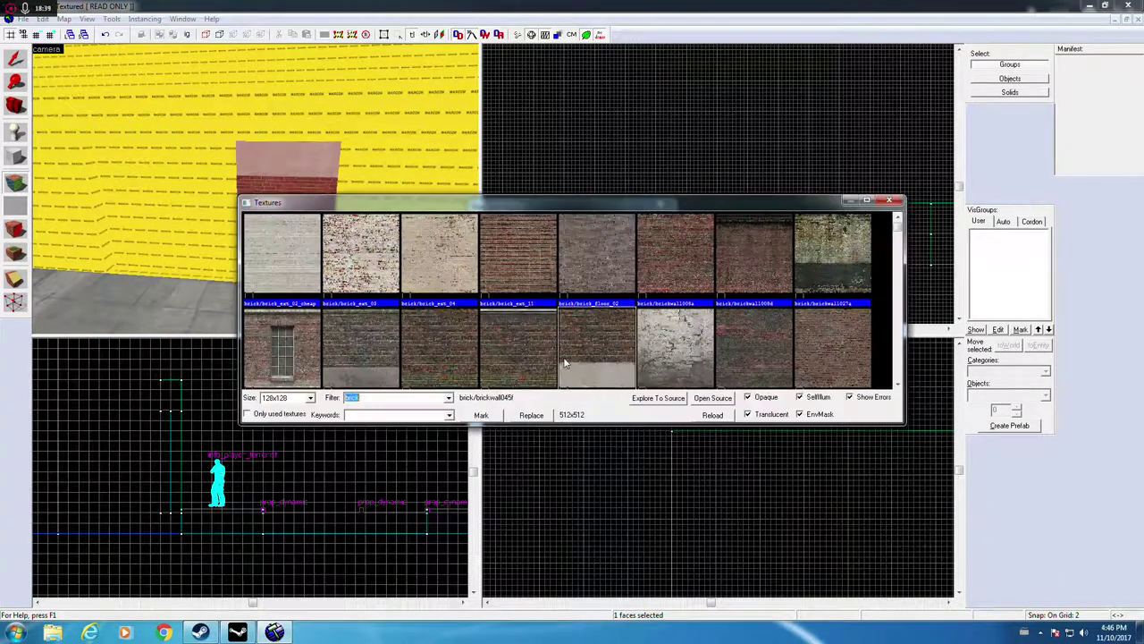
pyautogui.click(358, 319)
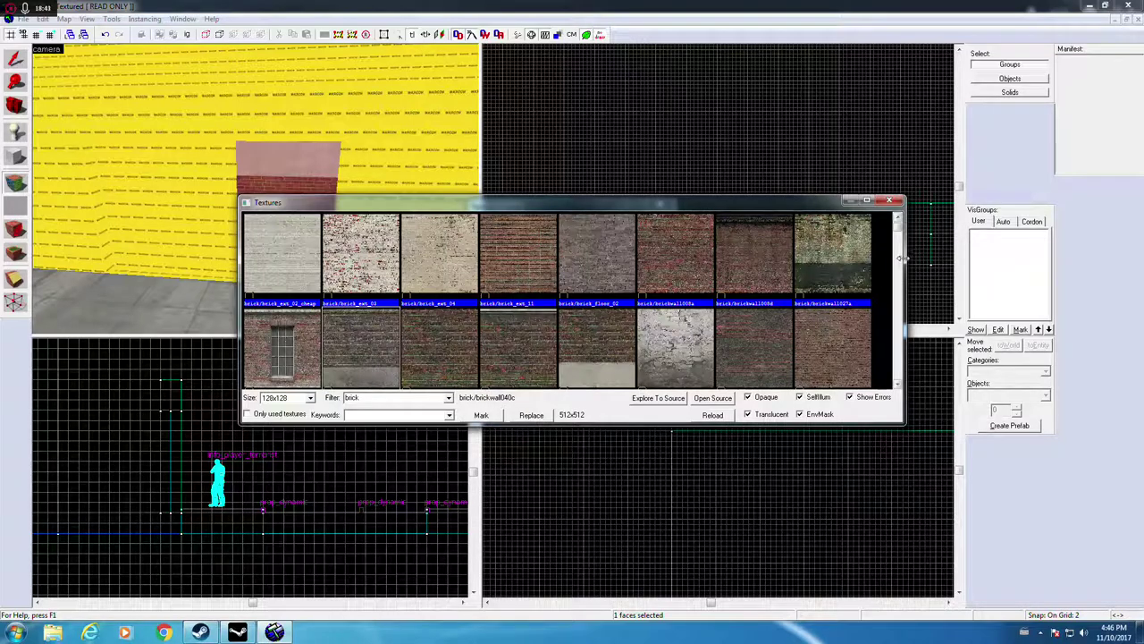
pyautogui.moveTo(897, 233)
pyautogui.mouseDown()
pyautogui.moveTo(905, 359)
pyautogui.moveTo(906, 228)
pyautogui.mouseUp()
pyautogui.moveTo(897, 228); pyautogui.dragTo(899, 244)
pyautogui.doubleClick(317, 270)
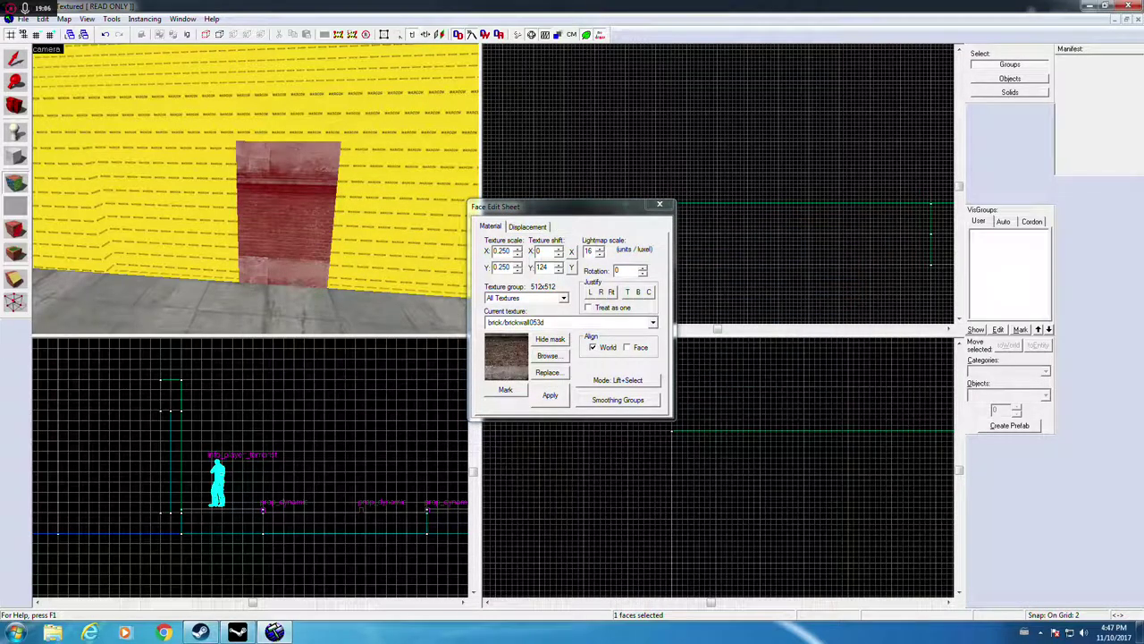
pyautogui.press('w')
pyautogui.press('s')
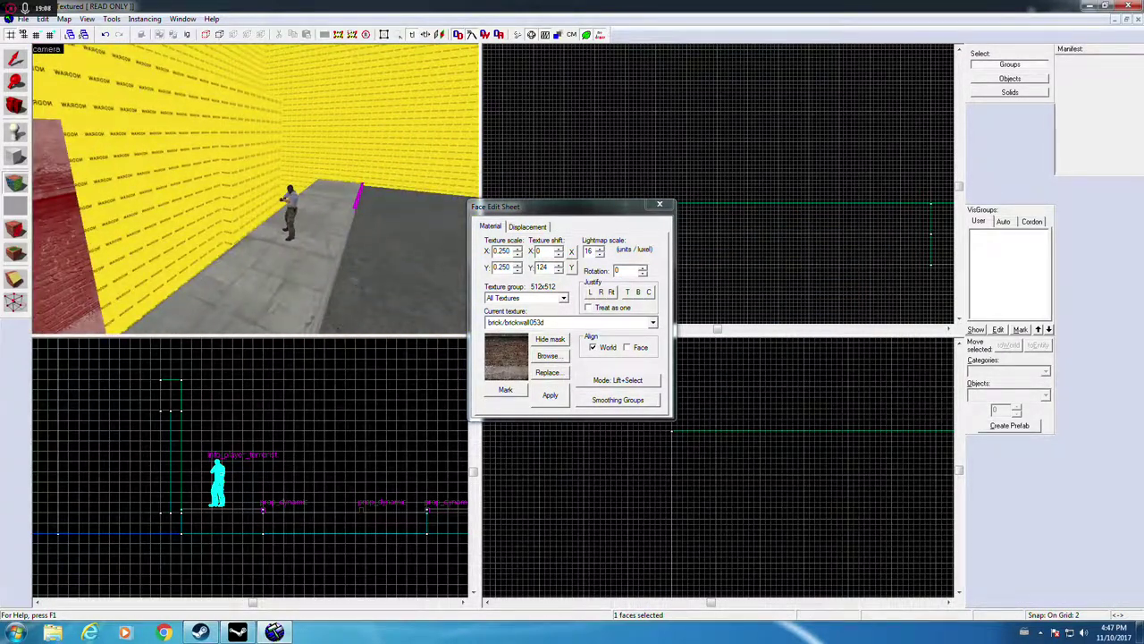
# Step: Fit the brick/brickwall053d texture to the middle block's face and texture the two outer lower blocks to match
pyautogui.press('Left')
pyautogui.click(612, 292)
pyautogui.press('w')
pyautogui.press('s')
pyautogui.press('Right')
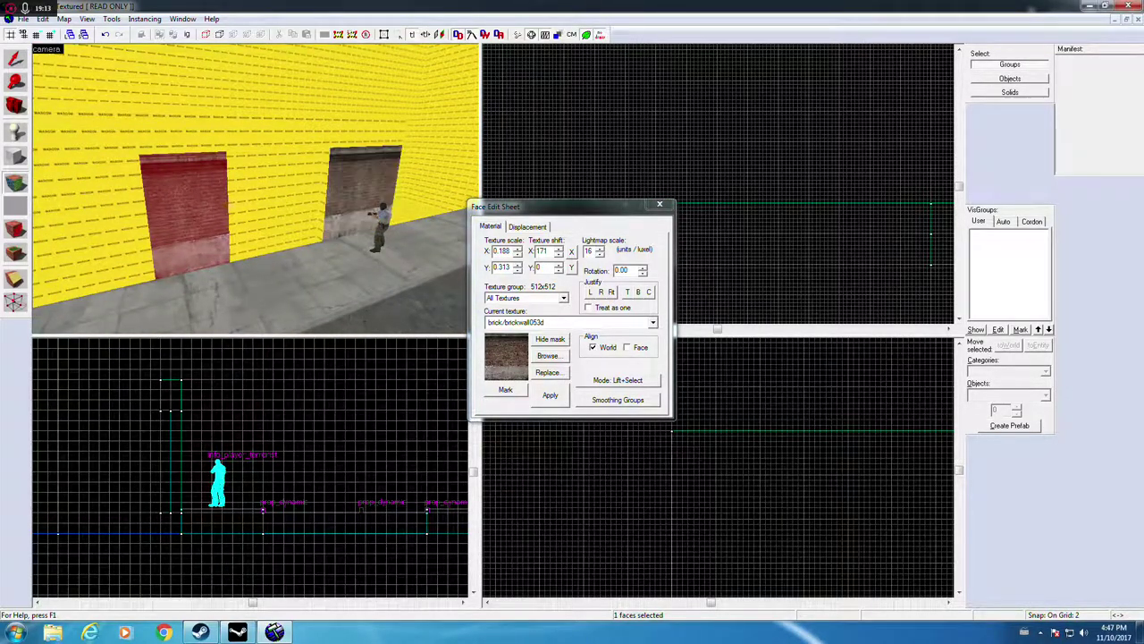
pyautogui.press('Left')
pyautogui.press('s')
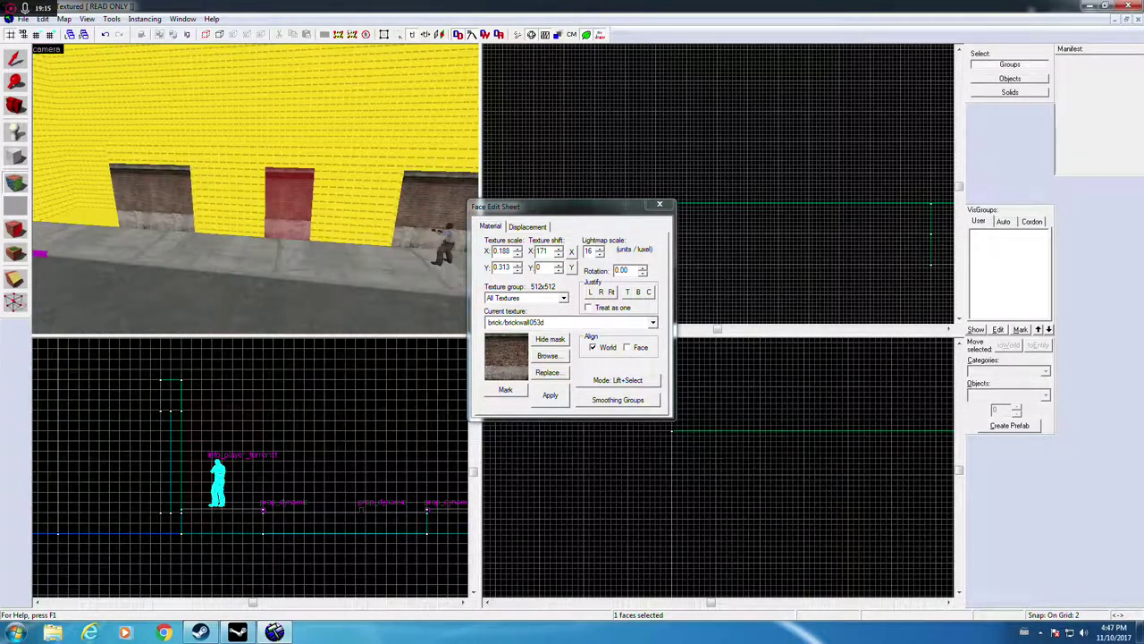
pyautogui.press('w')
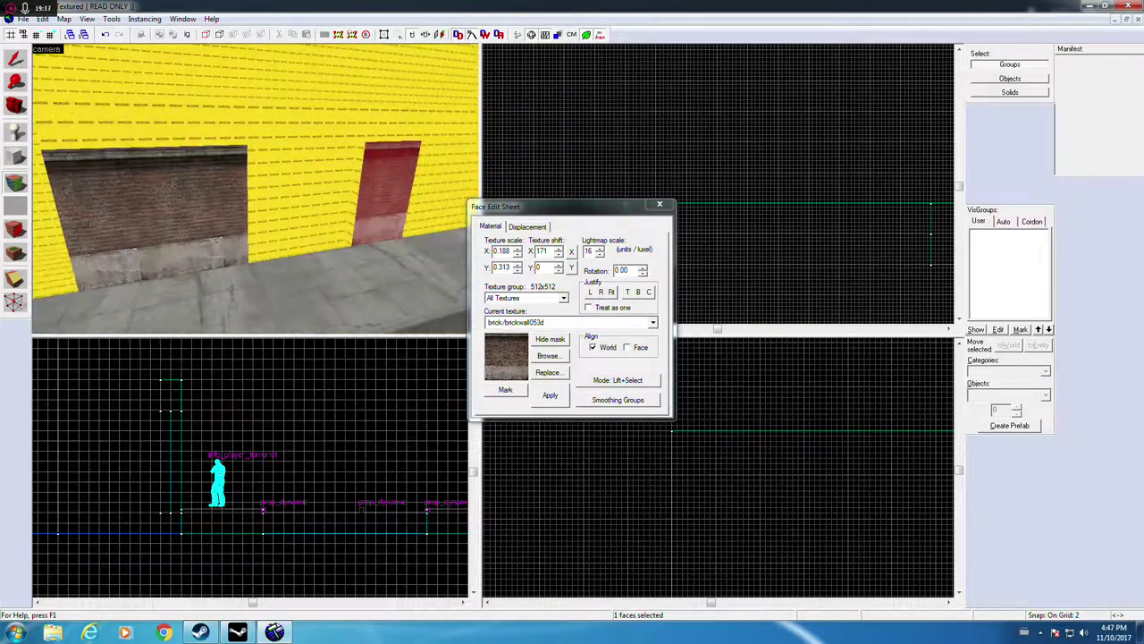
# Step: Choose the brick/brickwall049a texture and apply it to the face of the upper spanning block
pyautogui.click(562, 355)
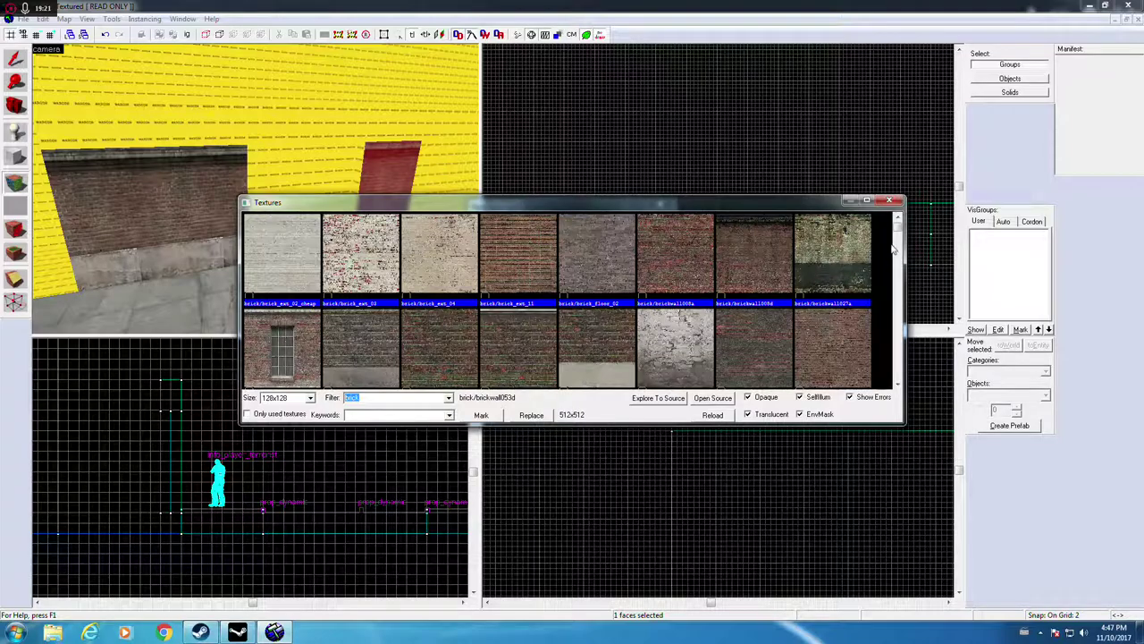
pyautogui.scroll(-2, 894, 246)
pyautogui.scroll(-2, 898, 237)
pyautogui.scroll(2, 900, 238)
pyautogui.scroll(1, 901, 237)
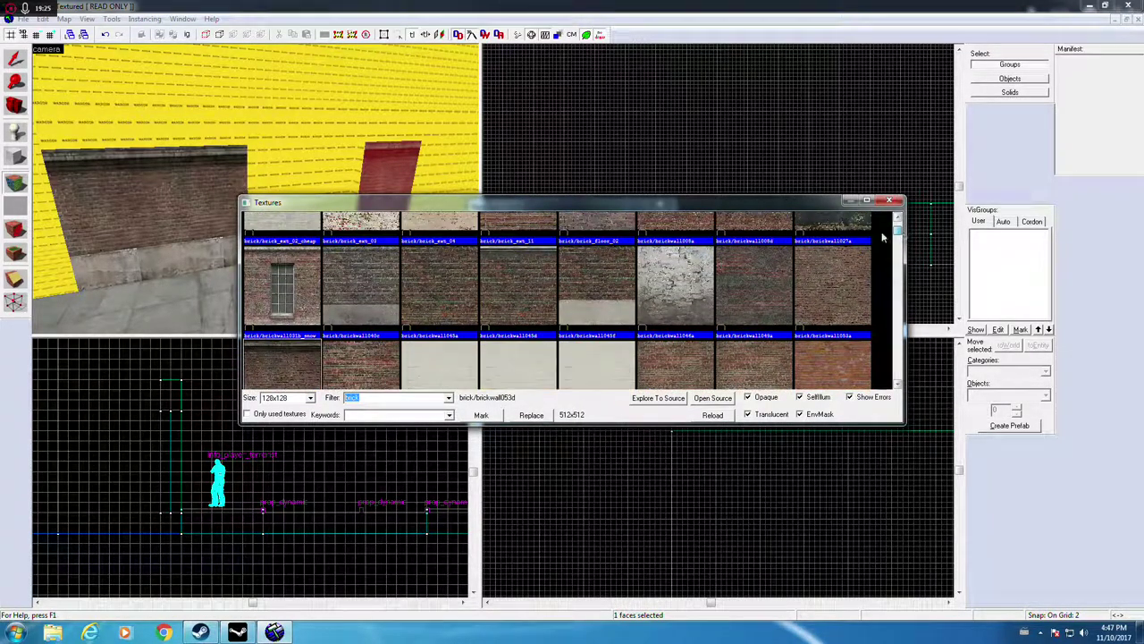
pyautogui.doubleClick(751, 288)
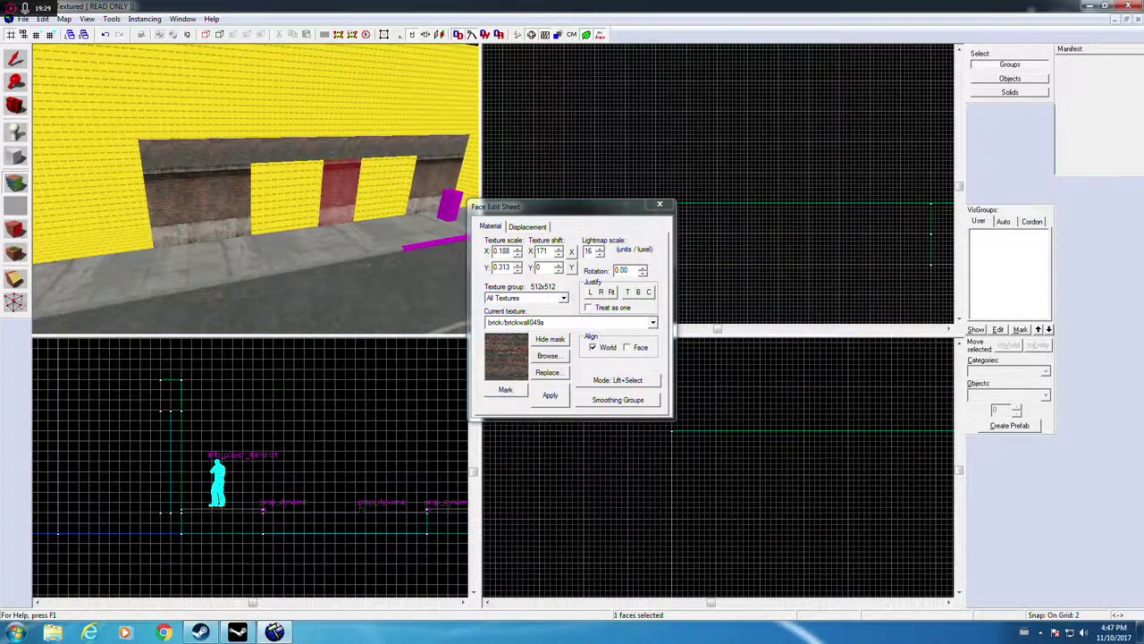
pyautogui.press('w')
pyautogui.press('s')
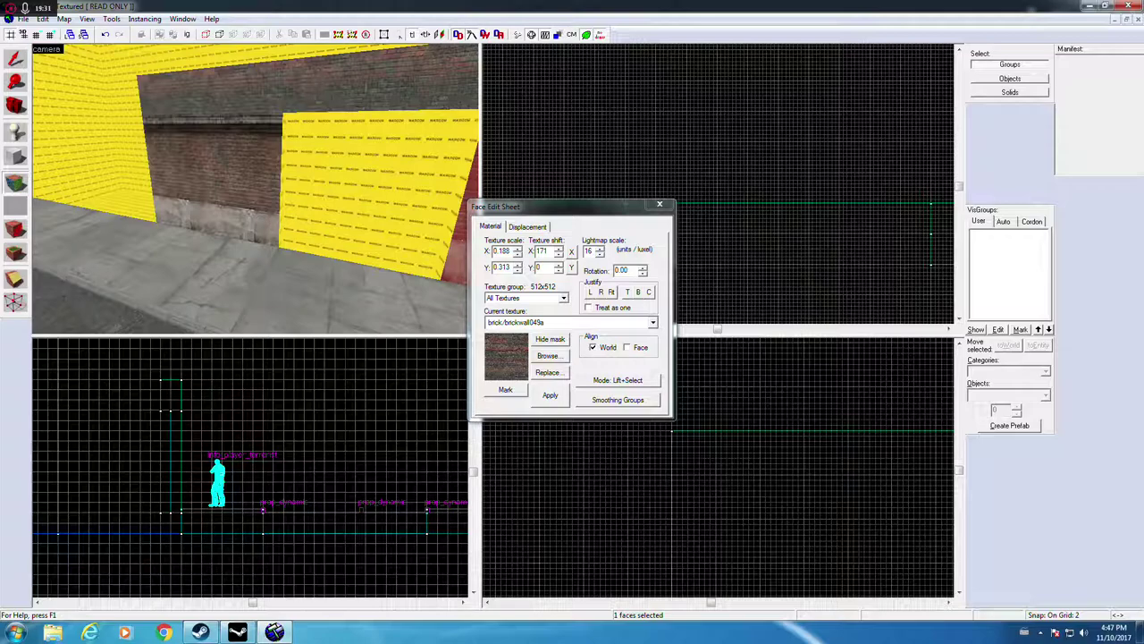
# Step: Choose the brick/brickwall045f texture and apply it to the lower facade blocks beneath the spanning block
pyautogui.click(548, 355)
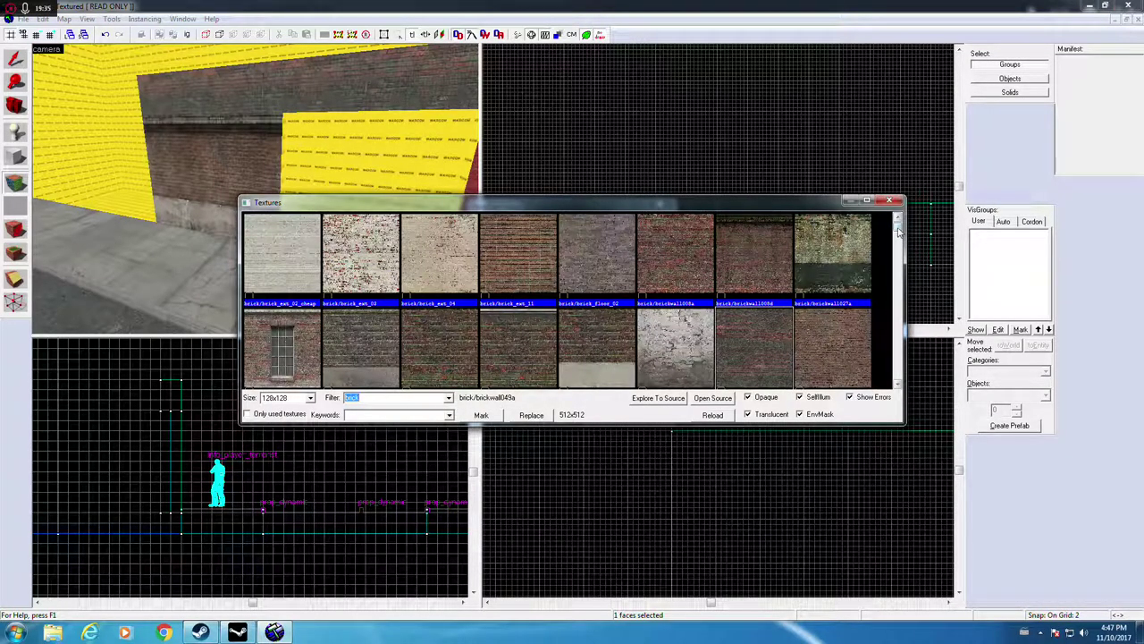
pyautogui.scroll(-3, 900, 233)
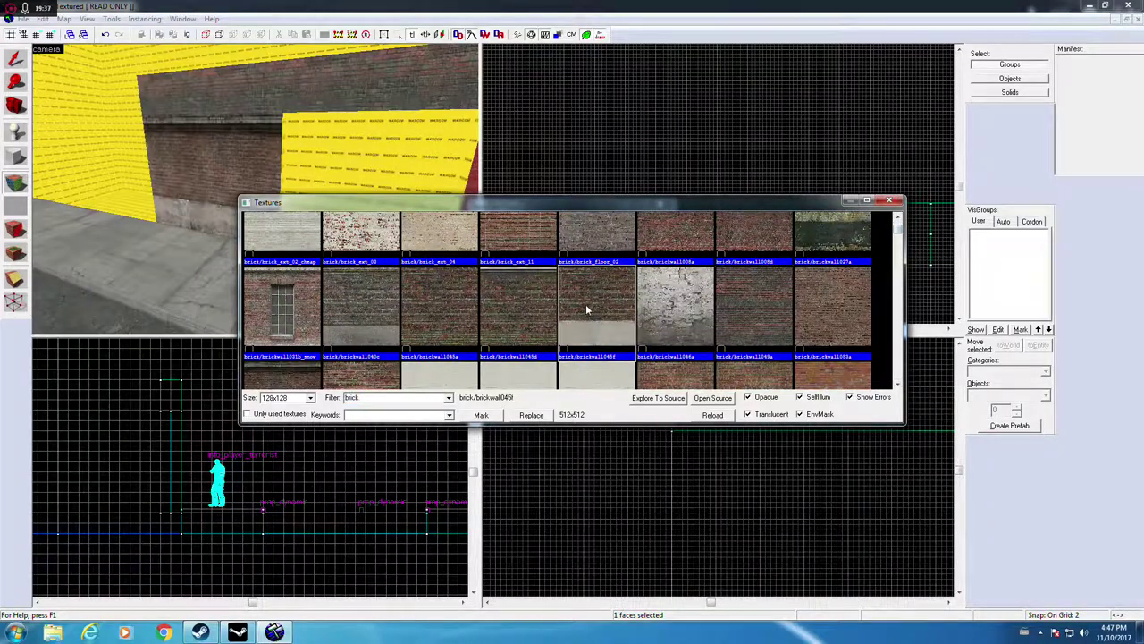
pyautogui.doubleClick(586, 304)
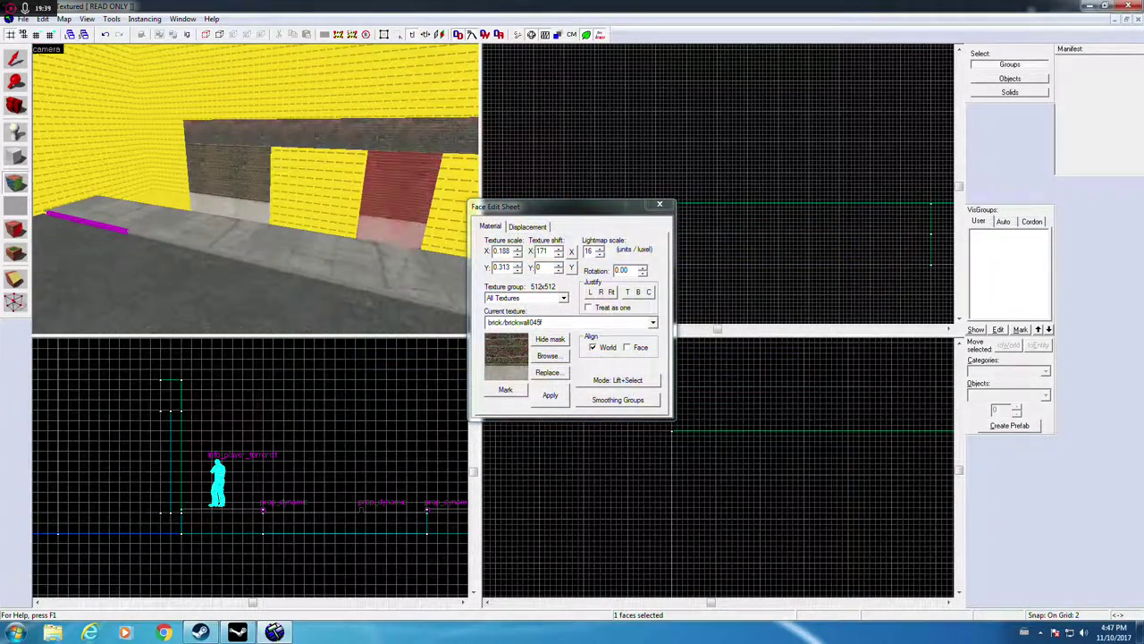
# Step: Choose the brick/brickwall045d texture and apply it to the front face of the upper spanning block
pyautogui.click(559, 357)
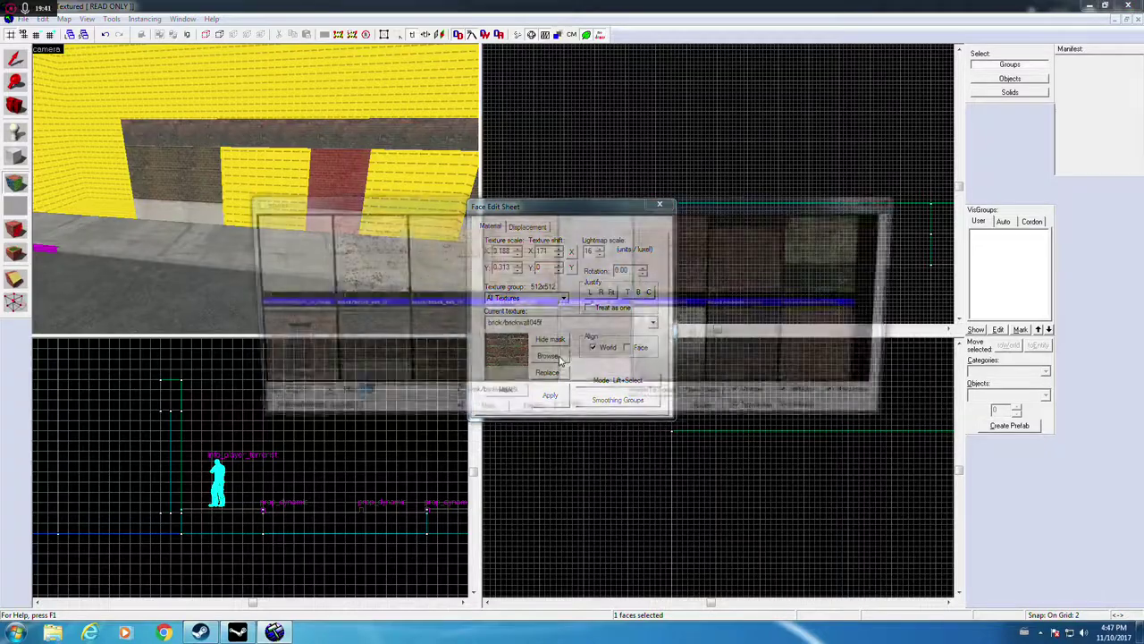
pyautogui.doubleClick(532, 351)
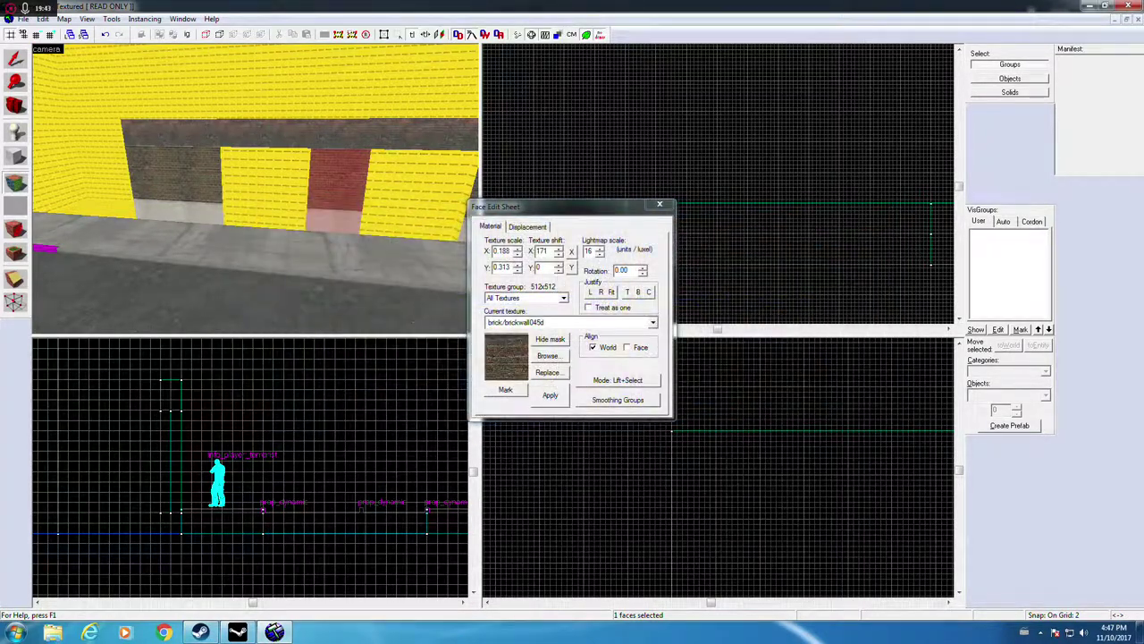
pyautogui.press('w')
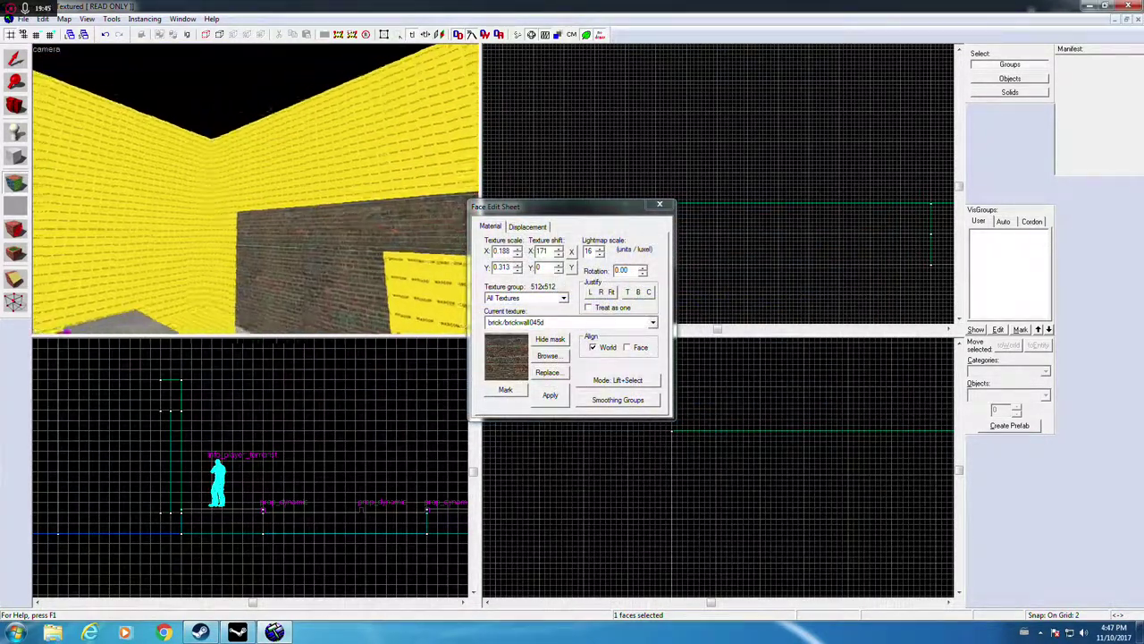
pyautogui.press('s')
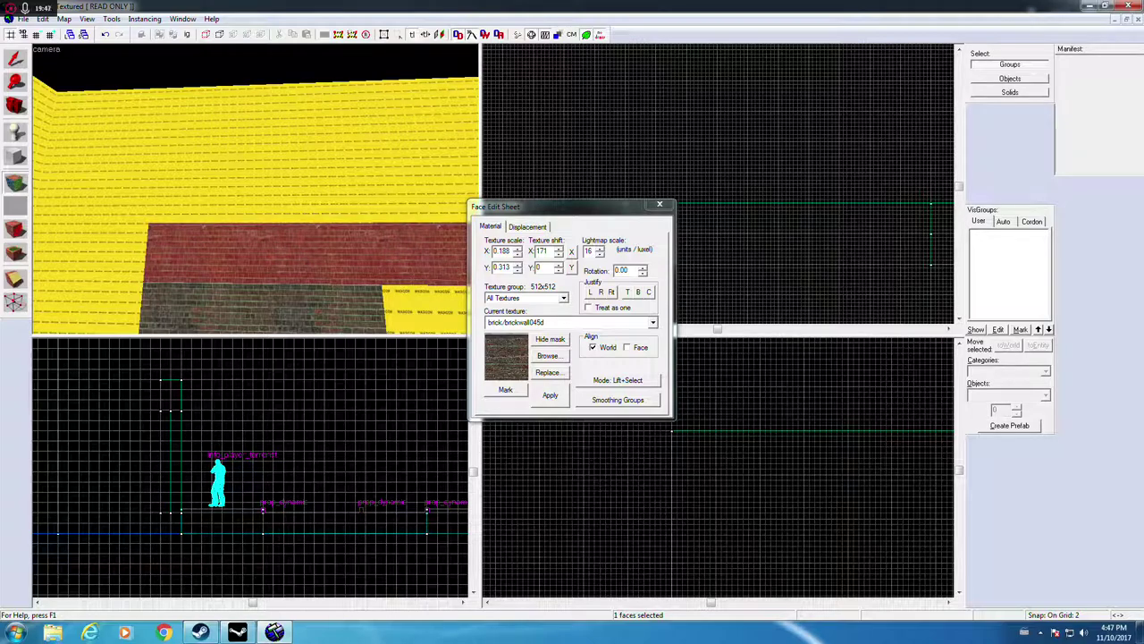
# Step: Adjust the Y texture shift on the upper spanning block's front face to realign its brick pattern, and finish face editing
pyautogui.moveTo(536, 251); pyautogui.dragTo(557, 259)
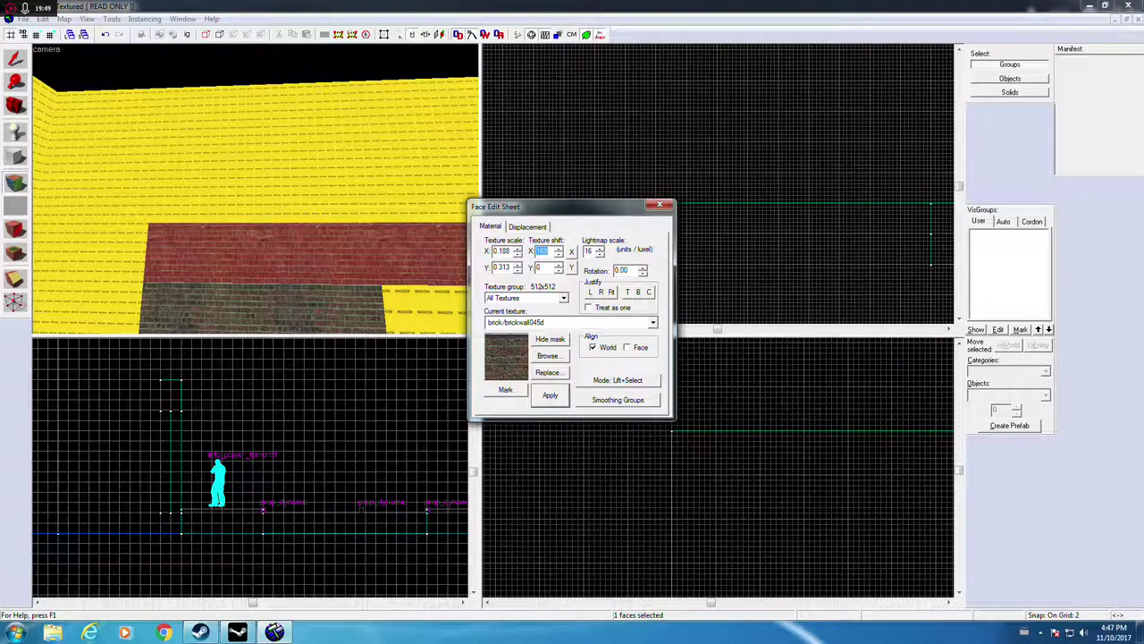
pyautogui.click(559, 270)
pyautogui.press('Up')
pyautogui.press('Up')
pyautogui.press('Up')
pyautogui.press('Up')
pyautogui.press('Up')
pyautogui.press('Up')
pyautogui.press('Up')
pyautogui.press('Up')
pyautogui.press('Up')
pyautogui.press('Up')
pyautogui.press('Up')
pyautogui.press('Up')
pyautogui.press('Up')
pyautogui.press('Up')
pyautogui.press('Up')
pyautogui.press('Up')
pyautogui.press('Up')
pyautogui.press('Up')
pyautogui.press('Up')
pyautogui.press('Up')
pyautogui.press('Up')
pyautogui.press('Up')
pyautogui.press('Up')
pyautogui.press('Up')
pyautogui.press('Up')
pyautogui.press('Up')
pyautogui.press('Up')
pyautogui.press('Up')
pyautogui.press('Up')
pyautogui.press('Up')
pyautogui.press('Up')
pyautogui.press('Up')
pyautogui.press('Up')
pyautogui.press('Up')
pyautogui.press('Up')
pyautogui.press('Up')
pyautogui.press('Up')
pyautogui.press('Up')
pyautogui.press('Up')
pyautogui.press('Up')
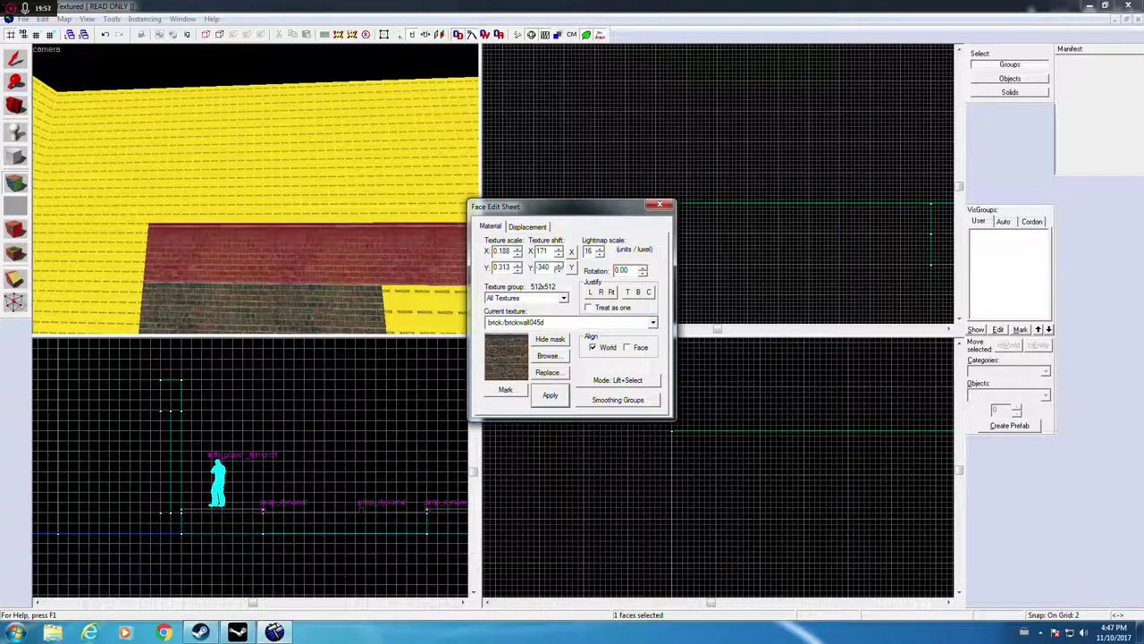
pyautogui.click(560, 265)
pyautogui.click(559, 266)
pyautogui.click(560, 266)
pyautogui.click(560, 265)
pyautogui.click(560, 265)
pyautogui.click(560, 266)
pyautogui.click(560, 266)
pyautogui.click(560, 265)
pyautogui.click(559, 266)
pyautogui.click(559, 266)
pyautogui.click(560, 265)
pyautogui.click(560, 266)
pyautogui.click(560, 266)
pyautogui.click(559, 266)
pyautogui.click(660, 205)
# Step: Examine the textured facade and its untextured recessed infill in the camera and top views
pyautogui.scroll(-3, 327, 228)
pyautogui.scroll(5, 302, 230)
pyautogui.moveTo(307, 247); pyautogui.dragTo(309, 253)
pyautogui.scroll(3, 289, 260)
pyautogui.click(85, 234)
pyautogui.press('Escape')
pyautogui.scroll(-4, 352, 239)
pyautogui.moveTo(163, 223); pyautogui.dragTo(266, 256)
pyautogui.scroll(-4, 87, 229)
pyautogui.scroll(1, 88, 231)
pyautogui.press('Escape')
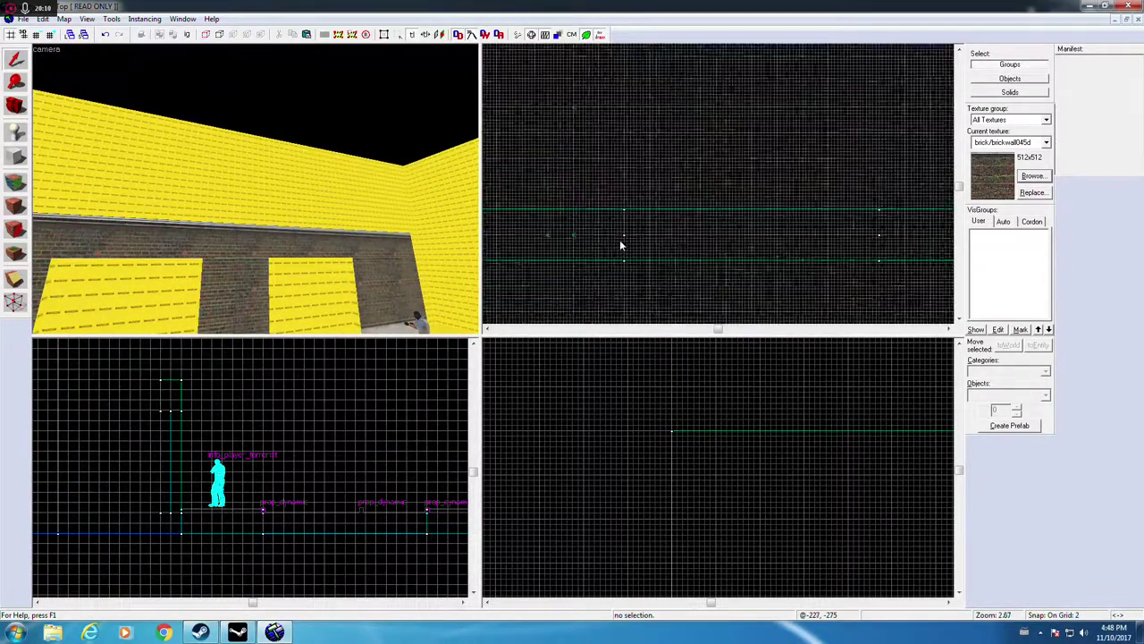
# Step: Filter the textures by "gara" and choose metal/offgaragedr as the current texture
pyautogui.scroll(-3, 619, 244)
pyautogui.click(1030, 176)
pyautogui.write('gate')
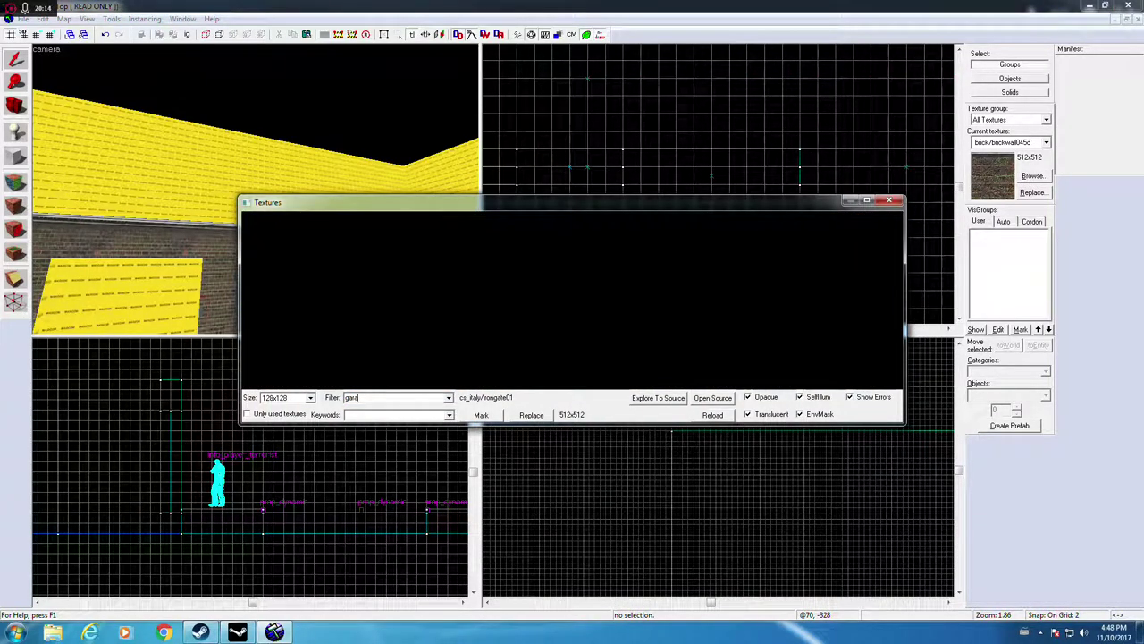
pyautogui.doubleClick(349, 252)
# Step: Apply the metal/offgaragedr texture to the front faces of both recessed infill panels
pyautogui.click(16, 182)
pyautogui.press('z')
pyautogui.rightClick(248, 190)
pyautogui.rightClick(357, 210)
pyautogui.click(188, 214)
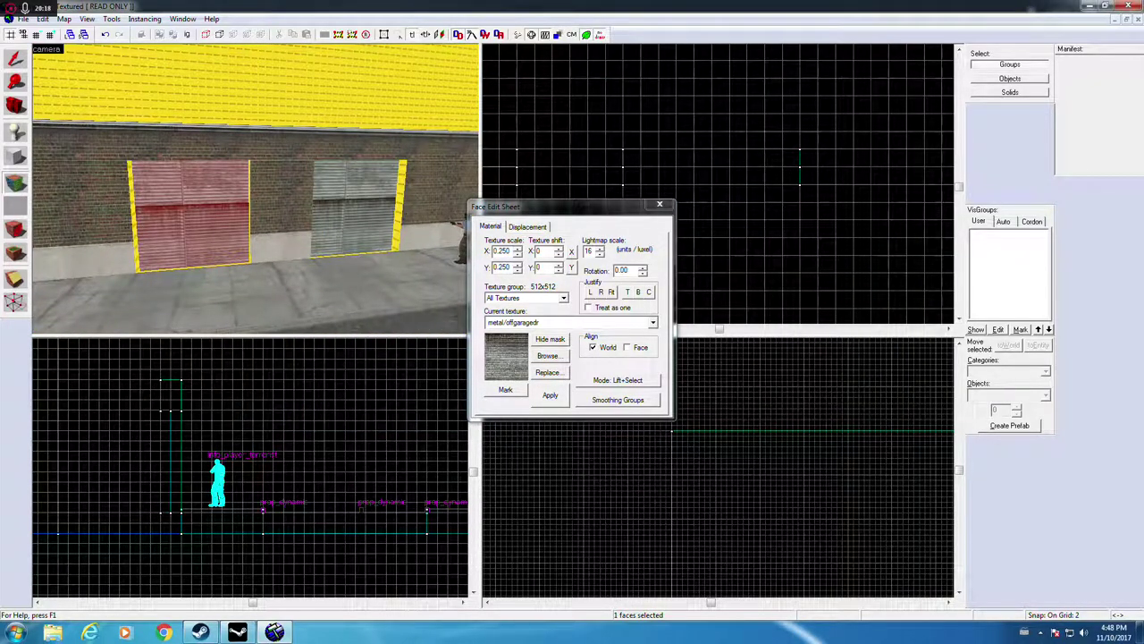
pyautogui.click(358, 210)
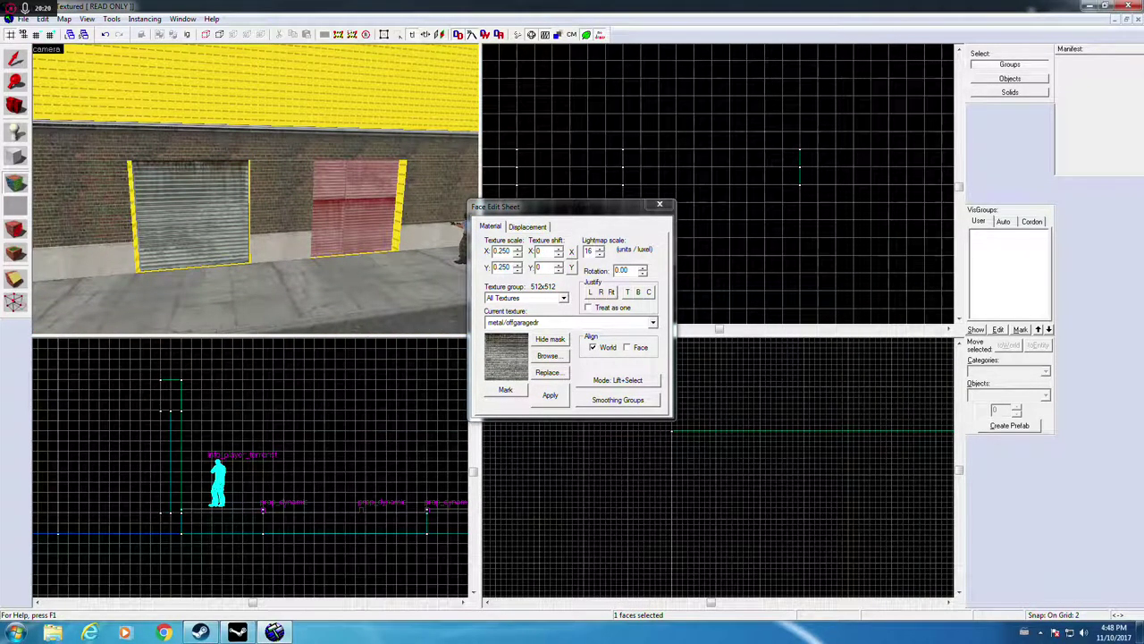
# Step: Sample brick/brickwall045f from a lower facade block and apply it to the inner side faces and underside of the garage openings
pyautogui.press('w')
pyautogui.click(347, 199)
pyautogui.press('w')
pyautogui.press('w')
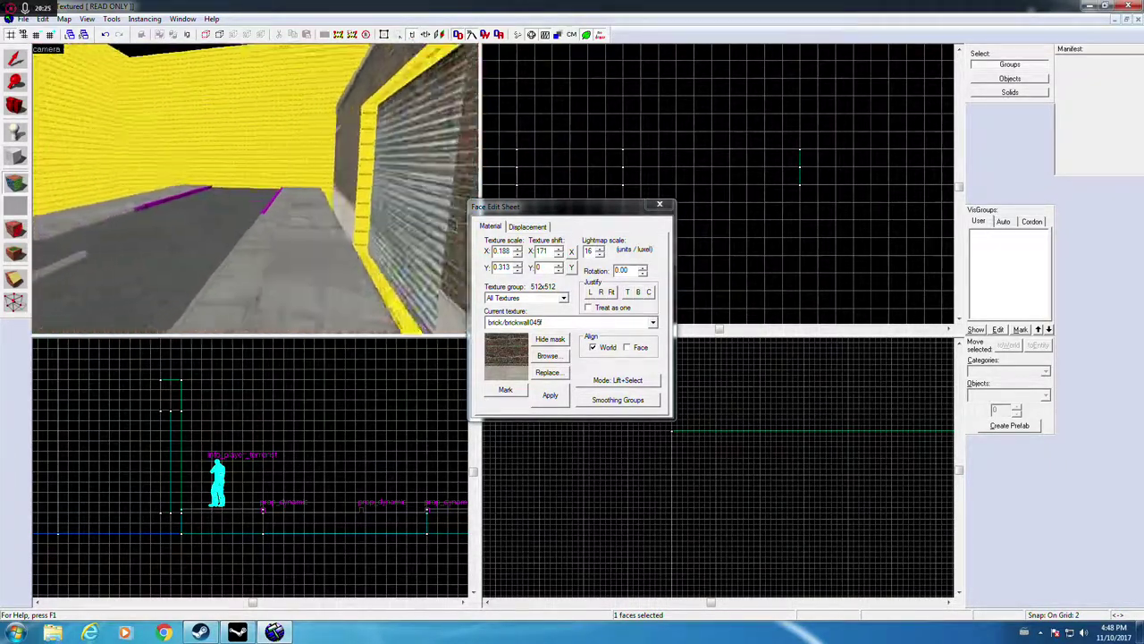
pyautogui.press('w')
pyautogui.click(207, 161)
pyautogui.rightClick(239, 169)
pyautogui.press('w')
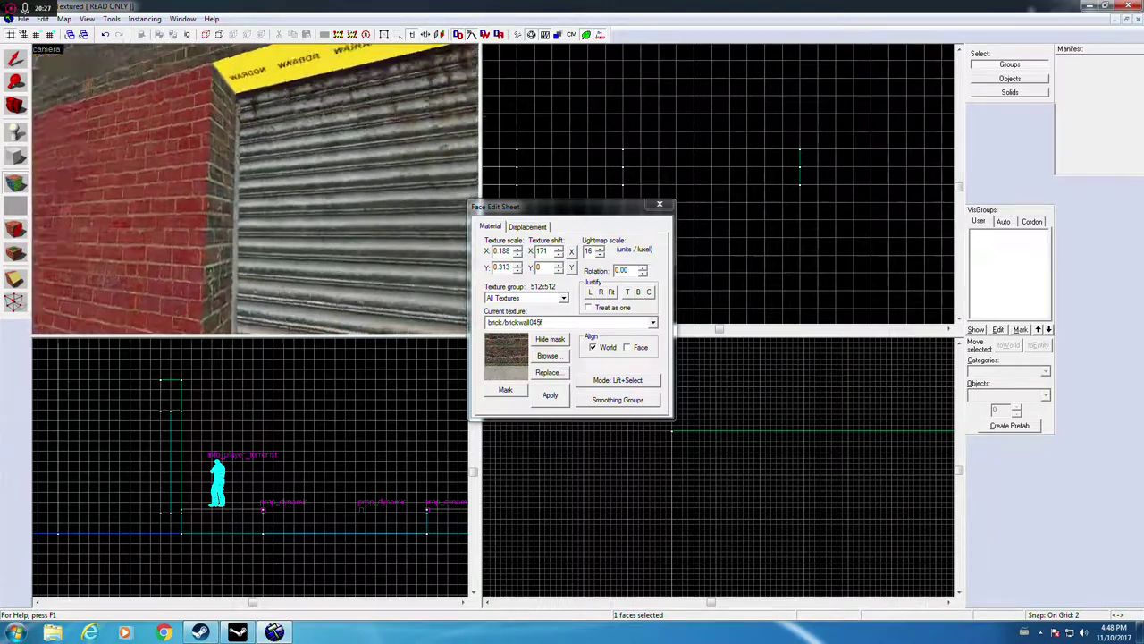
pyautogui.rightClick(318, 183)
pyautogui.rightClick(260, 143)
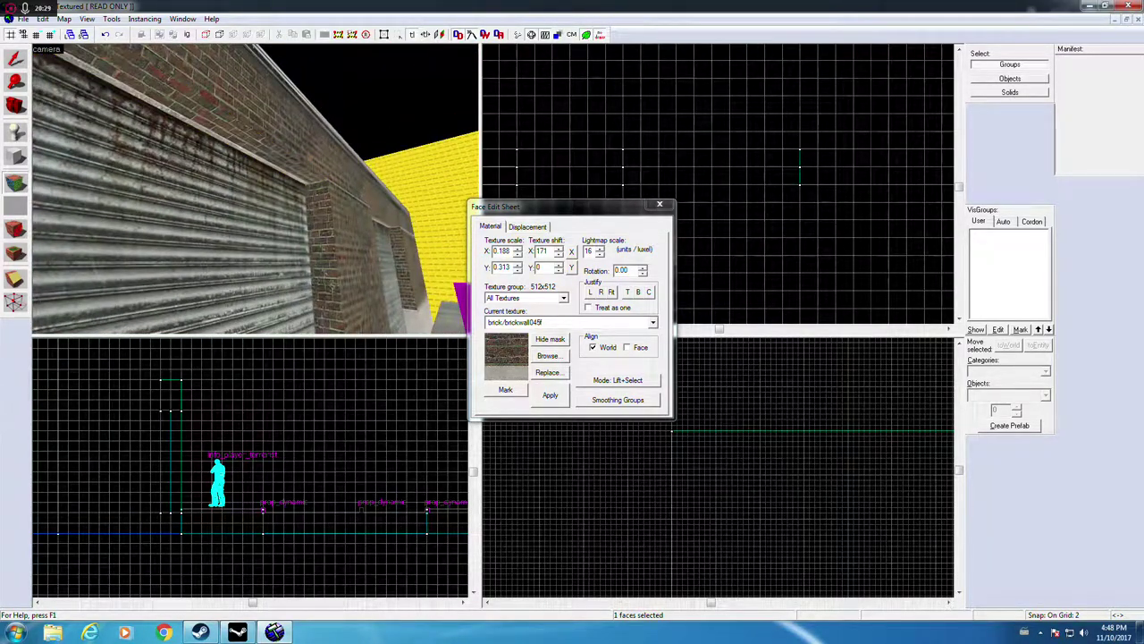
# Step: Set the Y texture shift of the upper block's underside above the garage door to -10
pyautogui.press('w')
pyautogui.press('s')
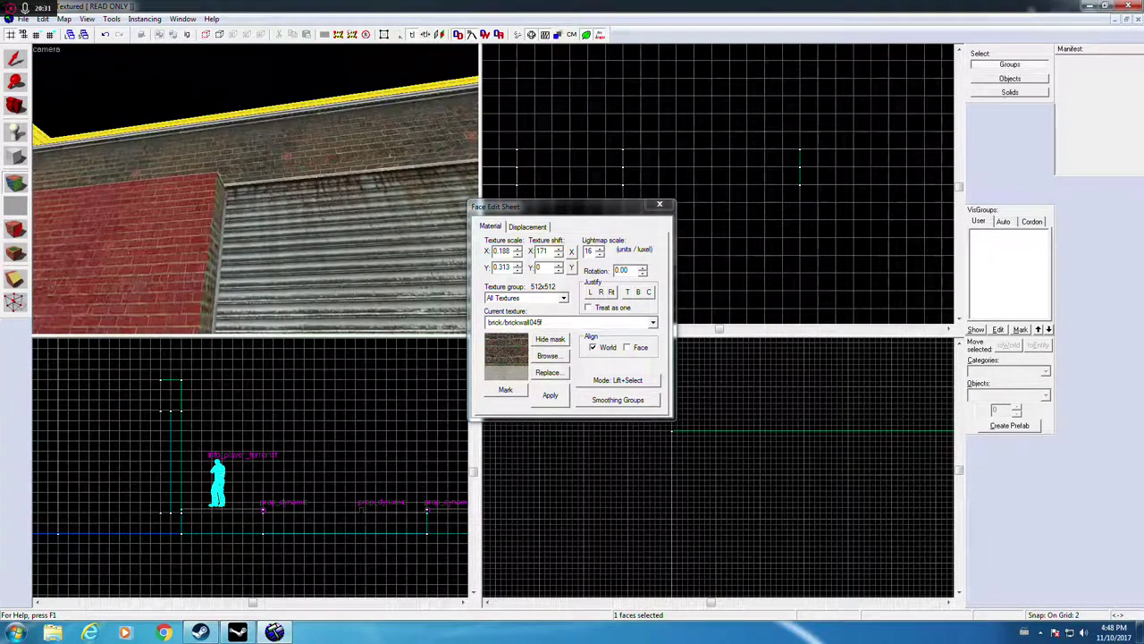
pyautogui.click(558, 266)
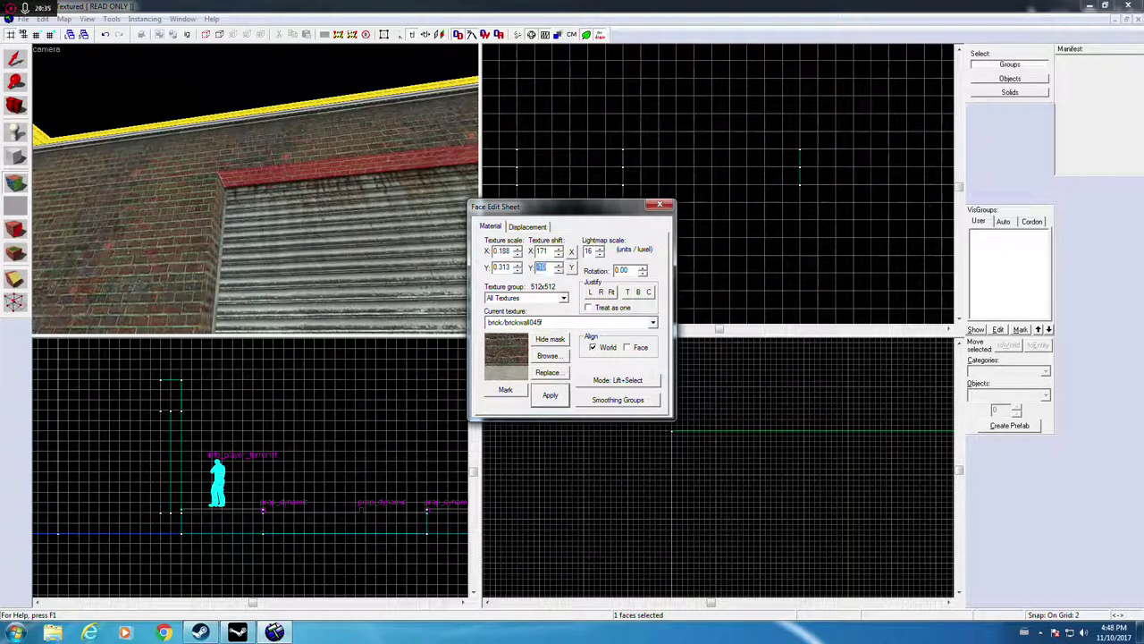
pyautogui.press('z')
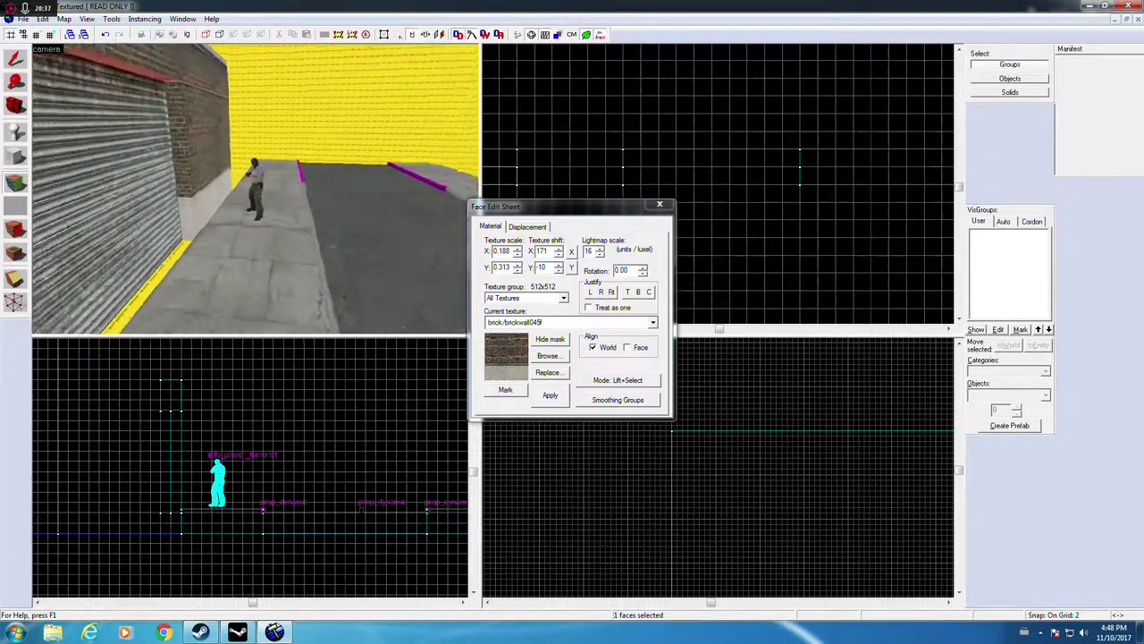
pyautogui.press('s')
pyautogui.hotkey('shift', 's')
pyautogui.press('w')
pyautogui.press('w')
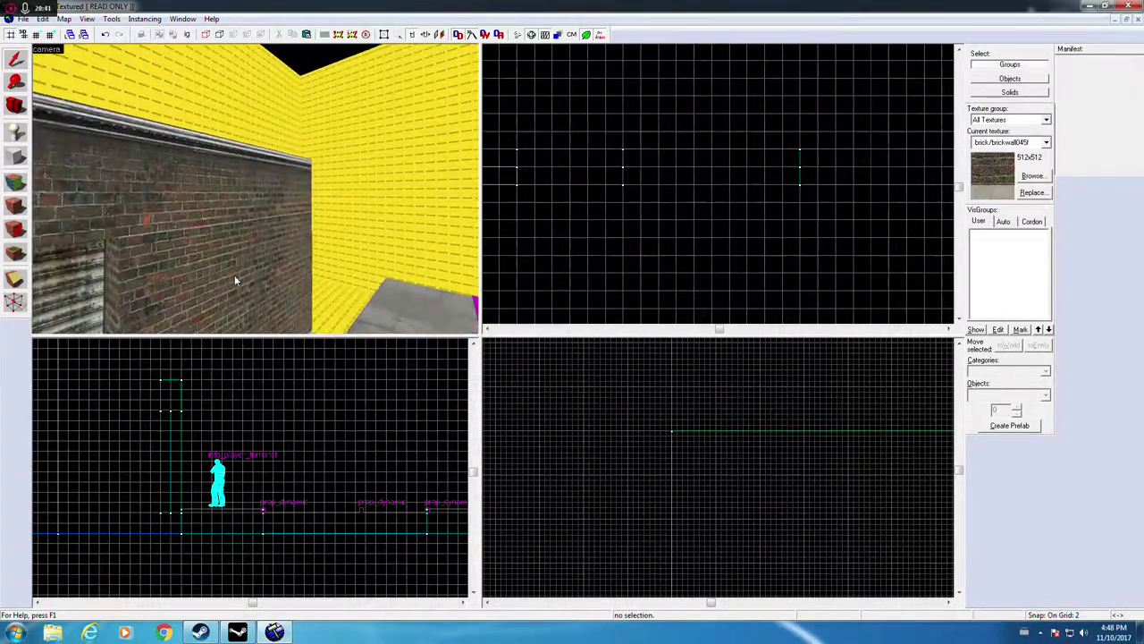
# Step: Adjust the Y texture shift on the inner side face of the outer lower block beside the garage door
pyautogui.click(249, 271)
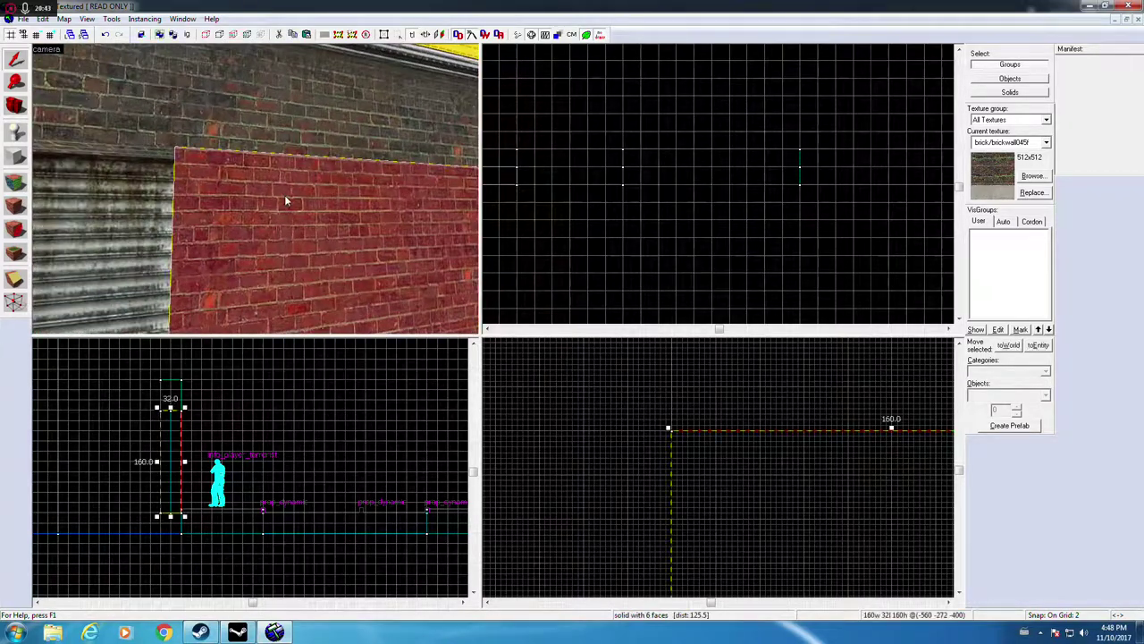
pyautogui.press('Down')
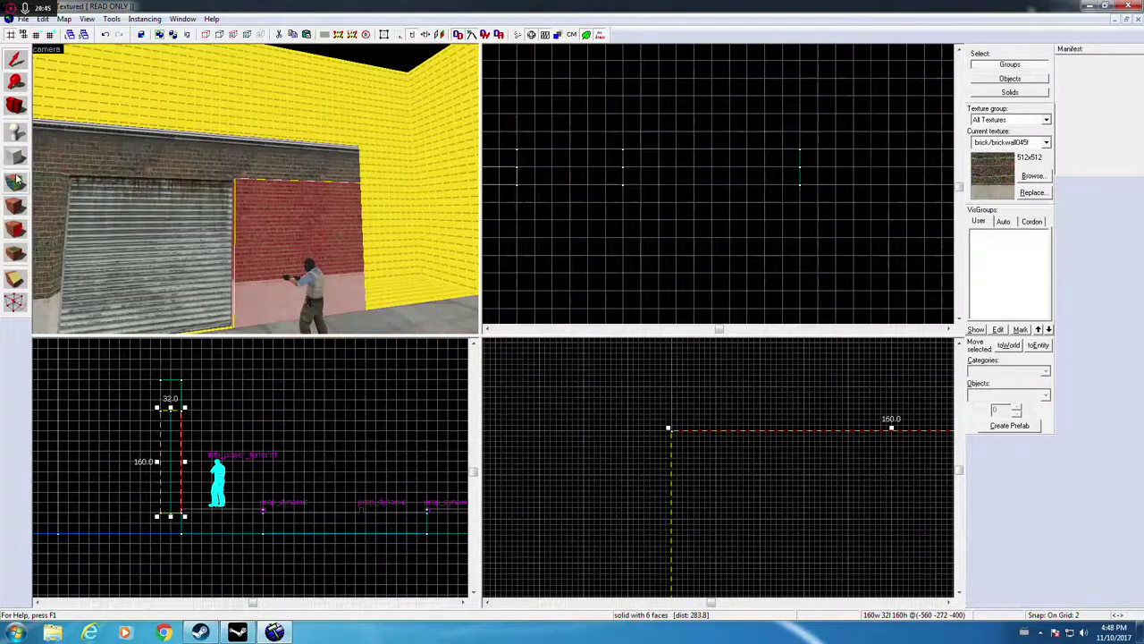
pyautogui.click(16, 181)
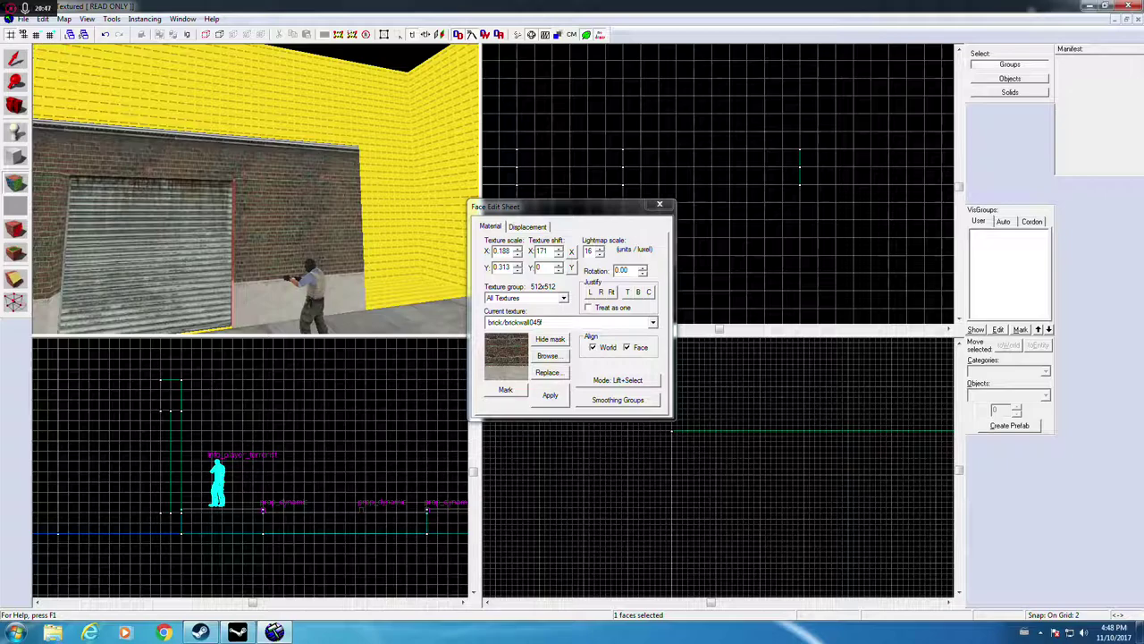
pyautogui.click(558, 271)
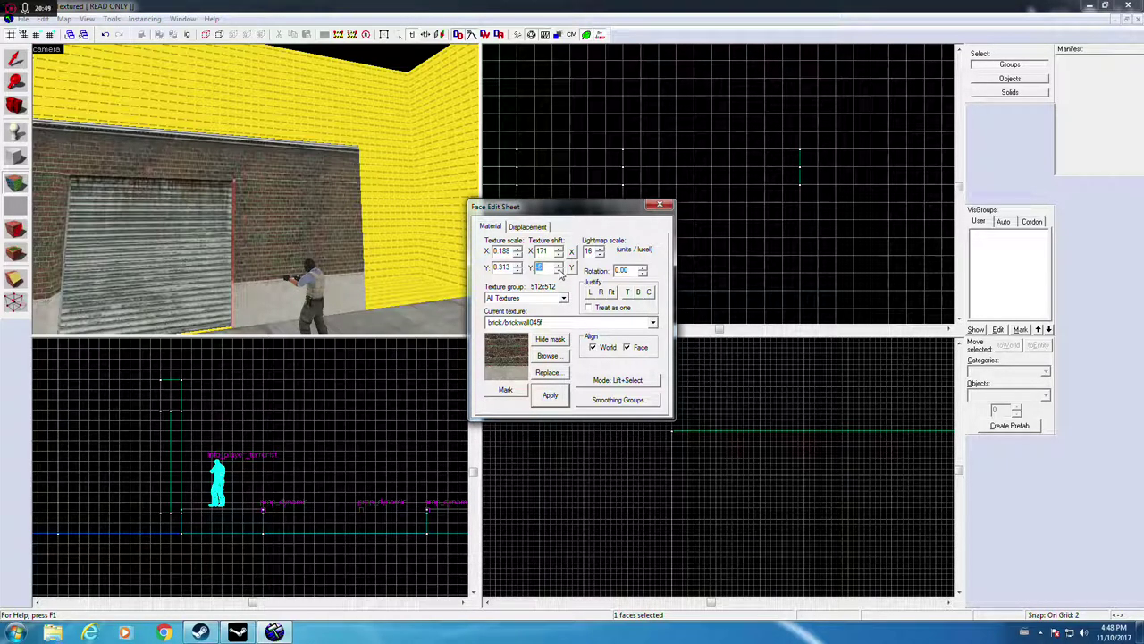
pyautogui.click(659, 205)
# Step: Set the Y texture shift to 2 on the front face of the outer lower block behind the player model
pyautogui.press('z')
pyautogui.press('w')
pyautogui.press('z')
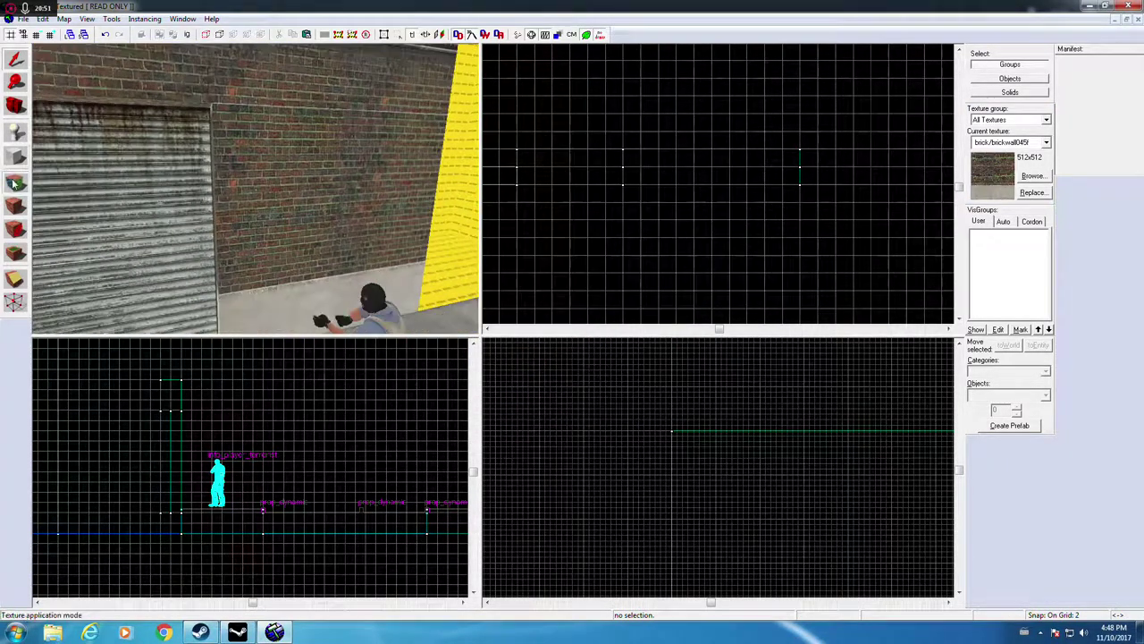
pyautogui.click(15, 181)
pyautogui.click(331, 197)
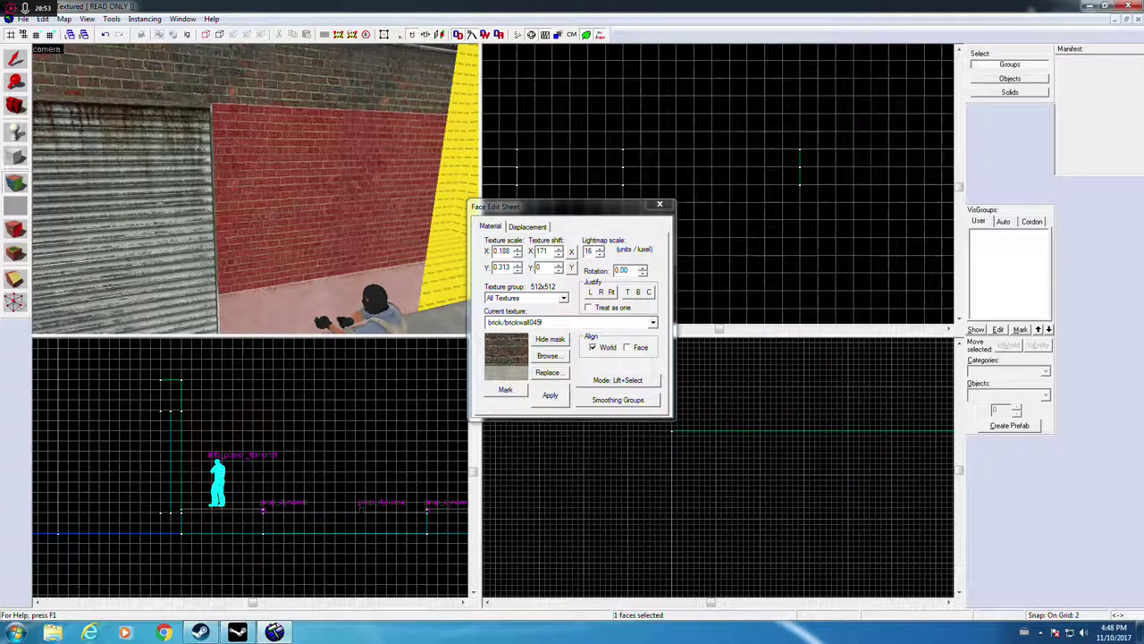
pyautogui.click(559, 270)
pyautogui.click(558, 264)
pyautogui.click(559, 265)
pyautogui.click(559, 265)
# Step: Set the Y texture shift to 2 on the front face of the middle block between the garage doors
pyautogui.scroll(-2, 256, 188)
pyautogui.scroll(1, 255, 188)
pyautogui.press('w')
pyautogui.click(255, 188)
pyautogui.press('w')
pyautogui.click(559, 265)
pyautogui.click(559, 265)
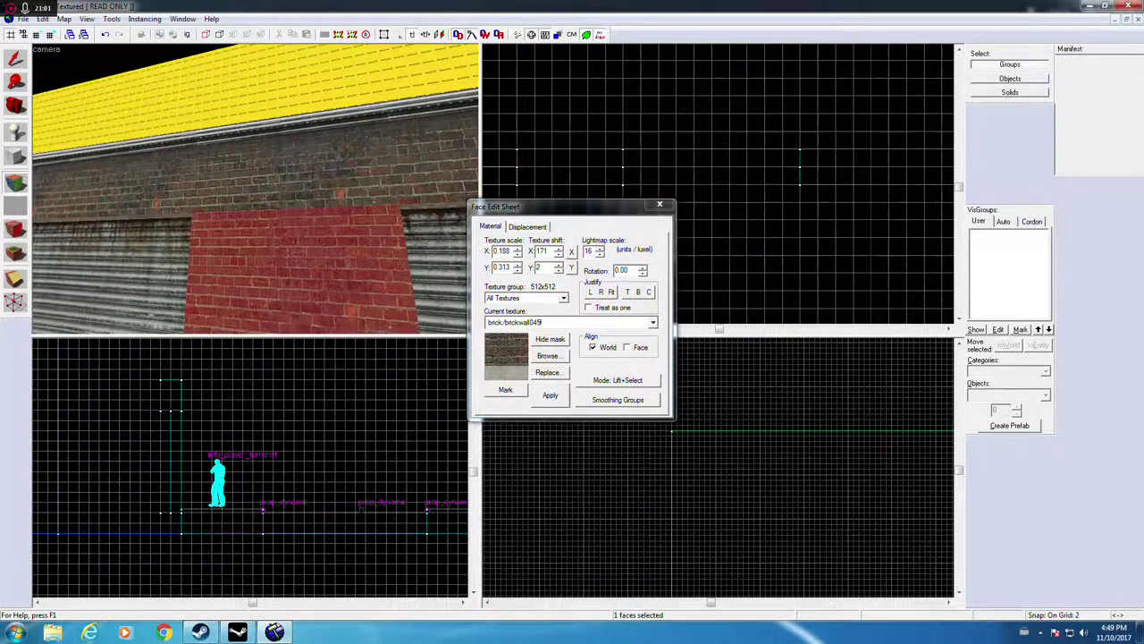
# Step: Set the Y texture shift to 2 on the front face of the outer lower block at the facade's far end
pyautogui.press('z')
pyautogui.click(256, 188)
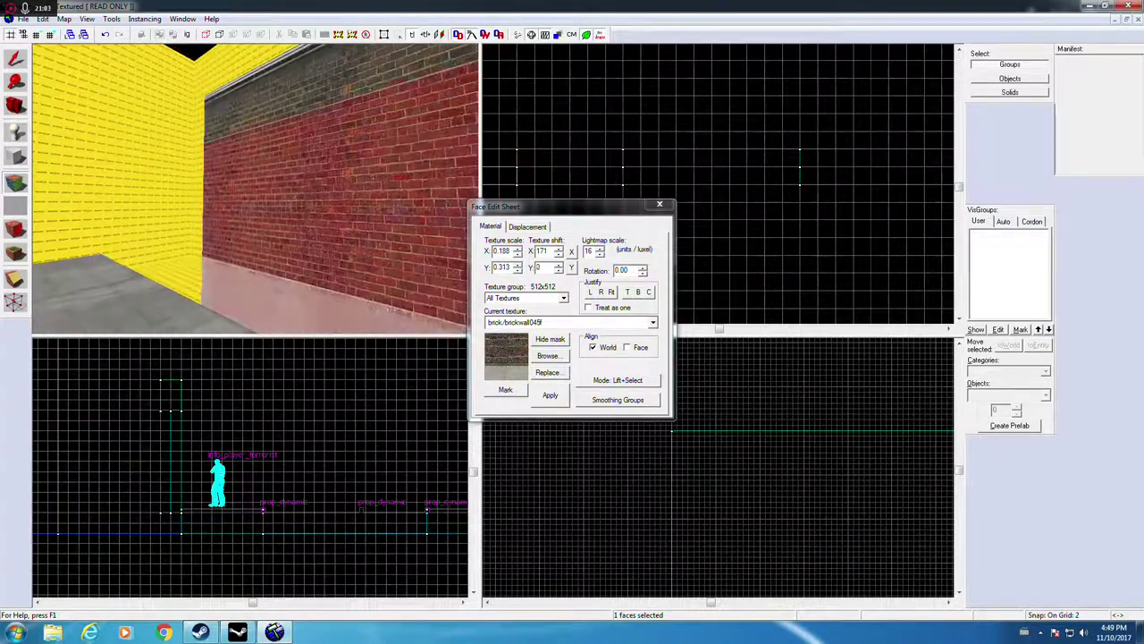
pyautogui.press('z')
pyautogui.click(559, 265)
pyautogui.click(559, 265)
pyautogui.click(660, 205)
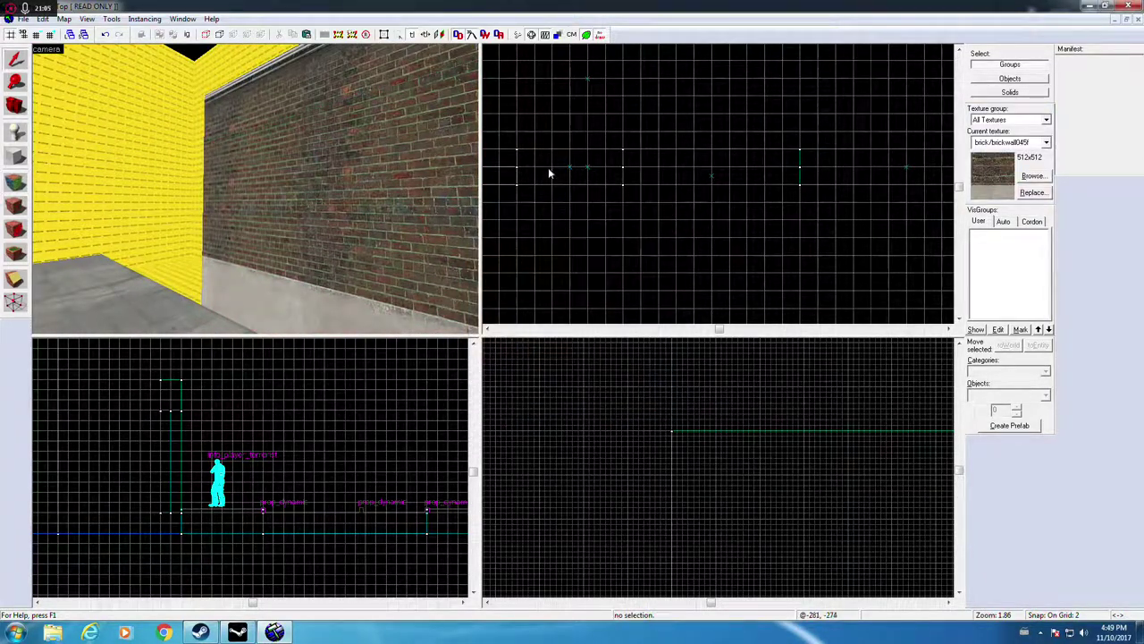
# Step: Sample the realigned brick/brickwall045f from the outer block's front and apply it to the inner side faces beside the garage doors
pyautogui.press('z')
pyautogui.press('w')
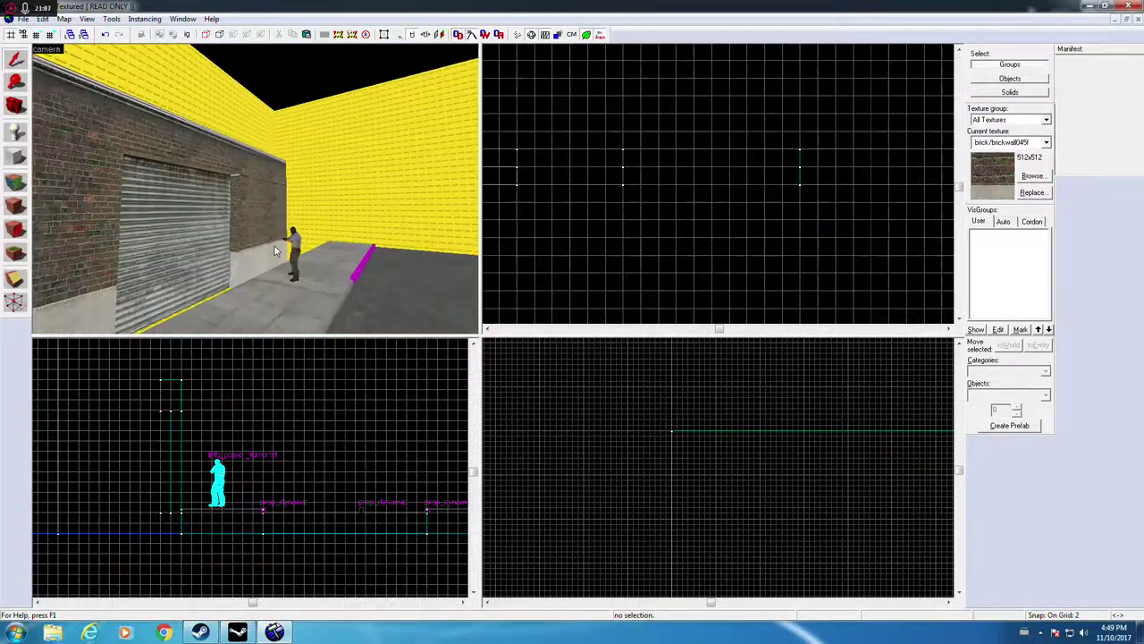
pyautogui.press('w')
pyautogui.press('z')
pyautogui.scroll(-2, 262, 216)
pyautogui.click(250, 189)
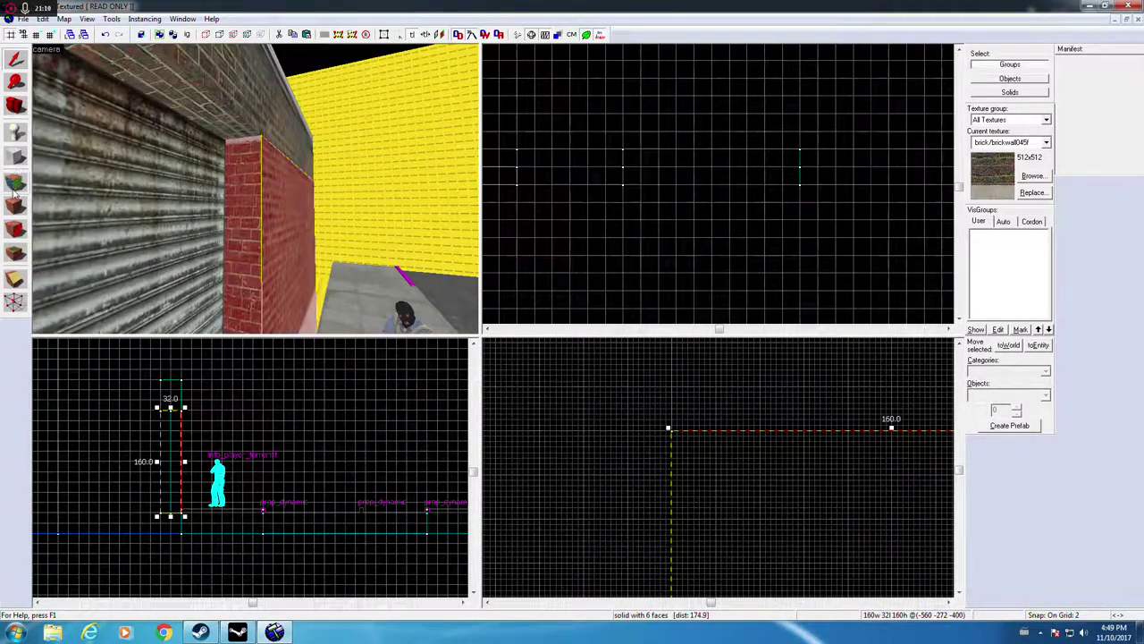
pyautogui.click(15, 183)
pyautogui.rightClick(256, 188)
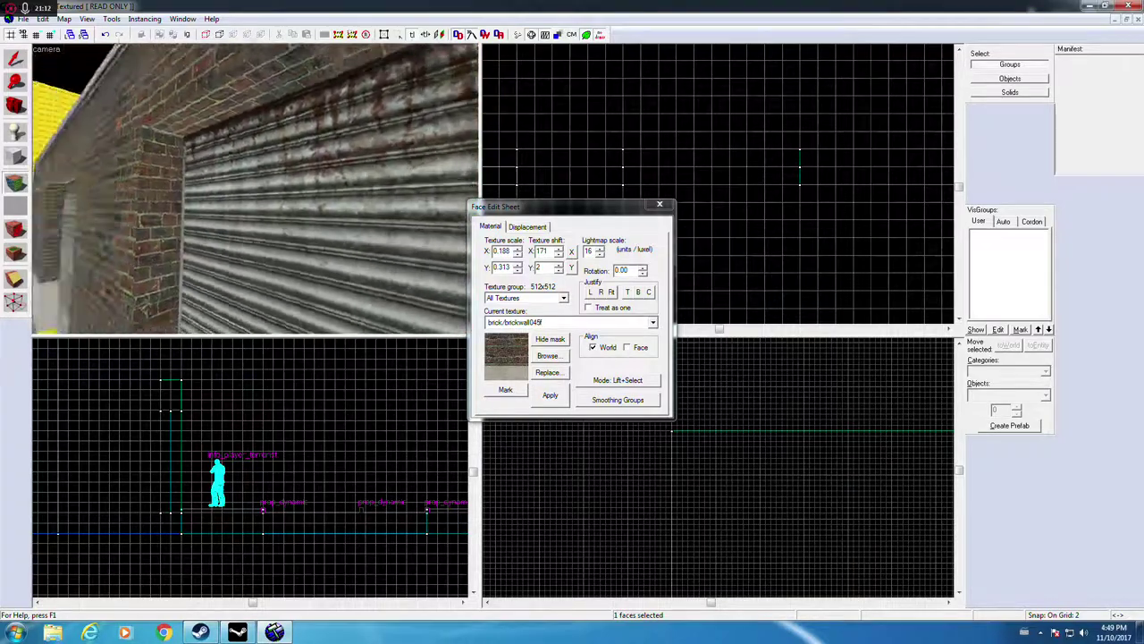
pyautogui.rightClick(256, 189)
pyautogui.press('Right')
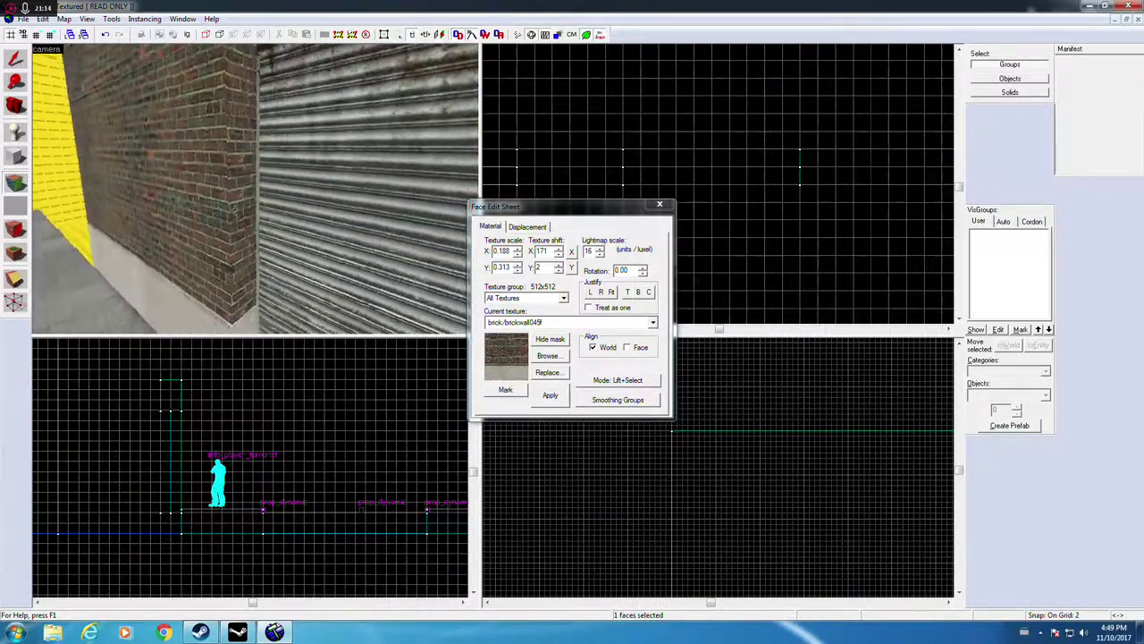
pyautogui.press('Left')
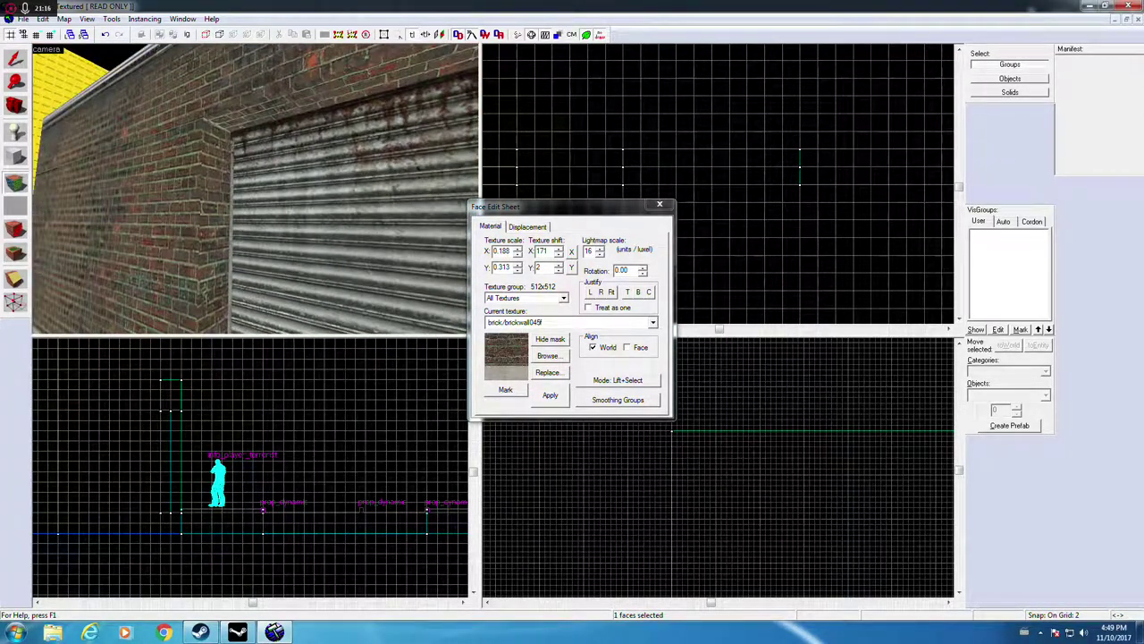
# Step: Finish the face texture editing and paste a copy of the concrete trim prop onto the sidewalk before the garage door
pyautogui.press('w')
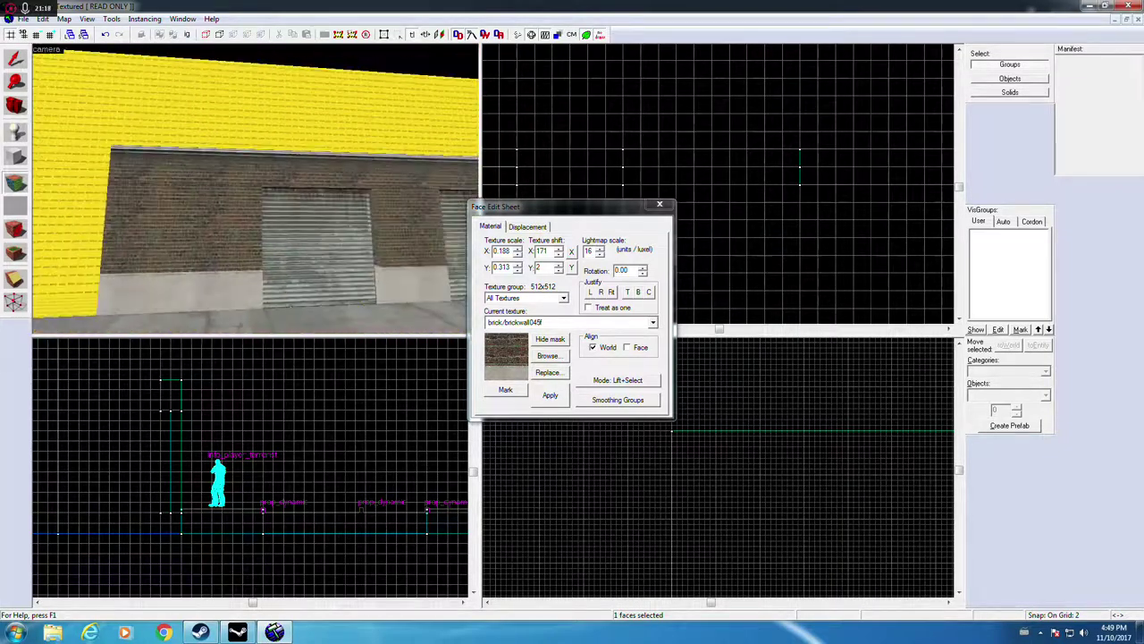
pyautogui.press('s')
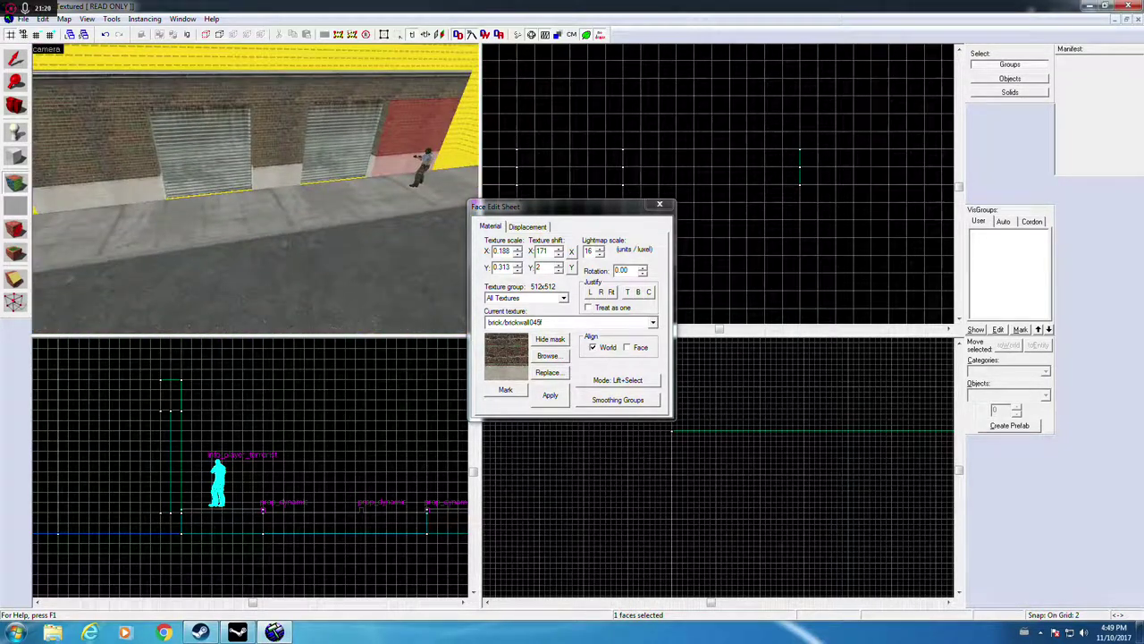
pyautogui.press('Up')
pyautogui.press('Up')
pyautogui.click(657, 204)
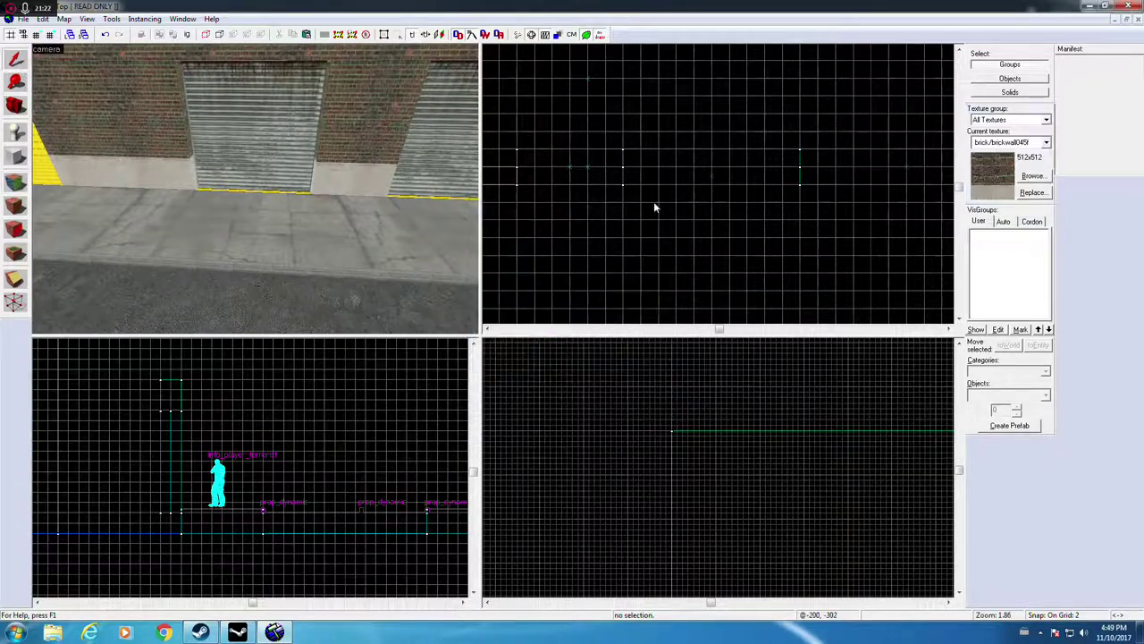
pyautogui.click(235, 237)
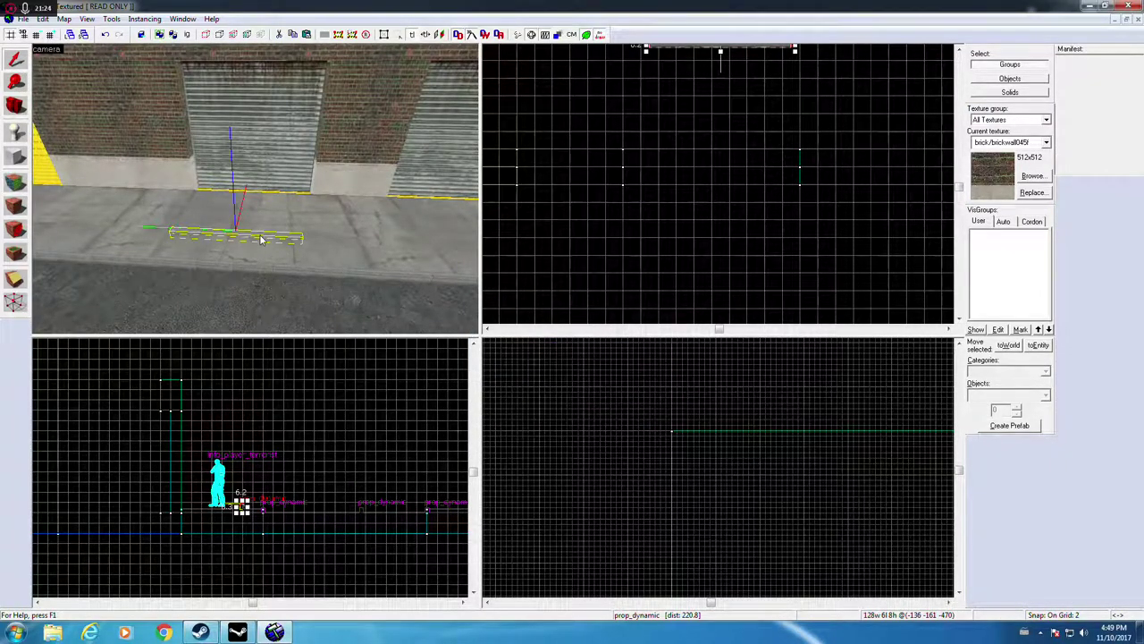
# Step: Change the pasted trim prop's world model to nuke_metal_bollard.mdl, filtering the models by "bol", and apply it
pyautogui.hotkey('alt', 'Return')
pyautogui.click(637, 277)
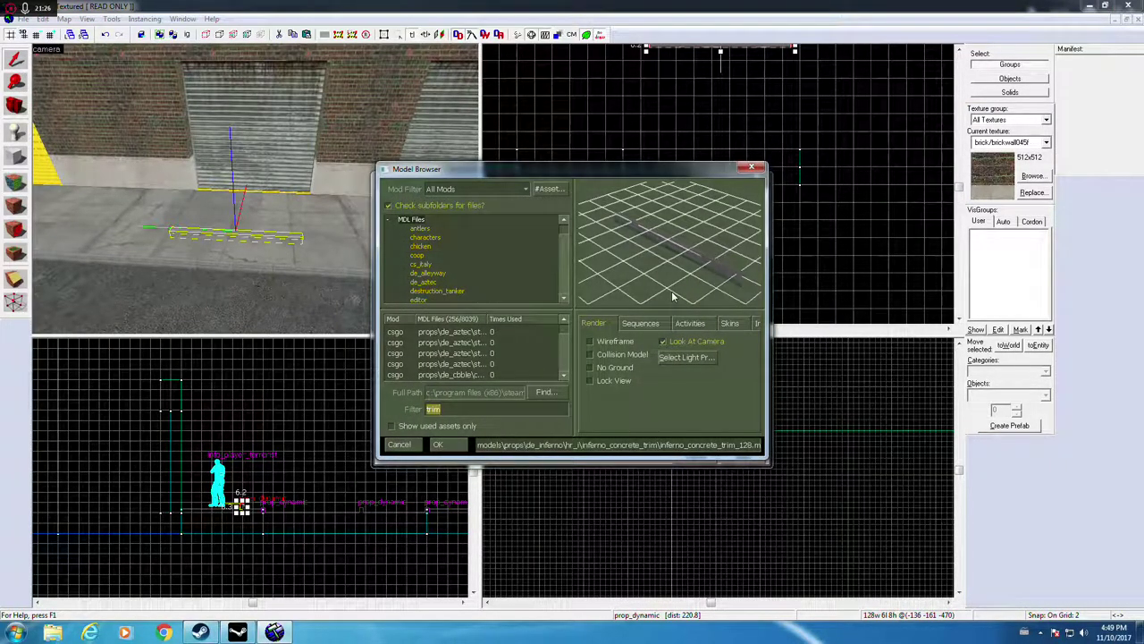
pyautogui.write('bol')
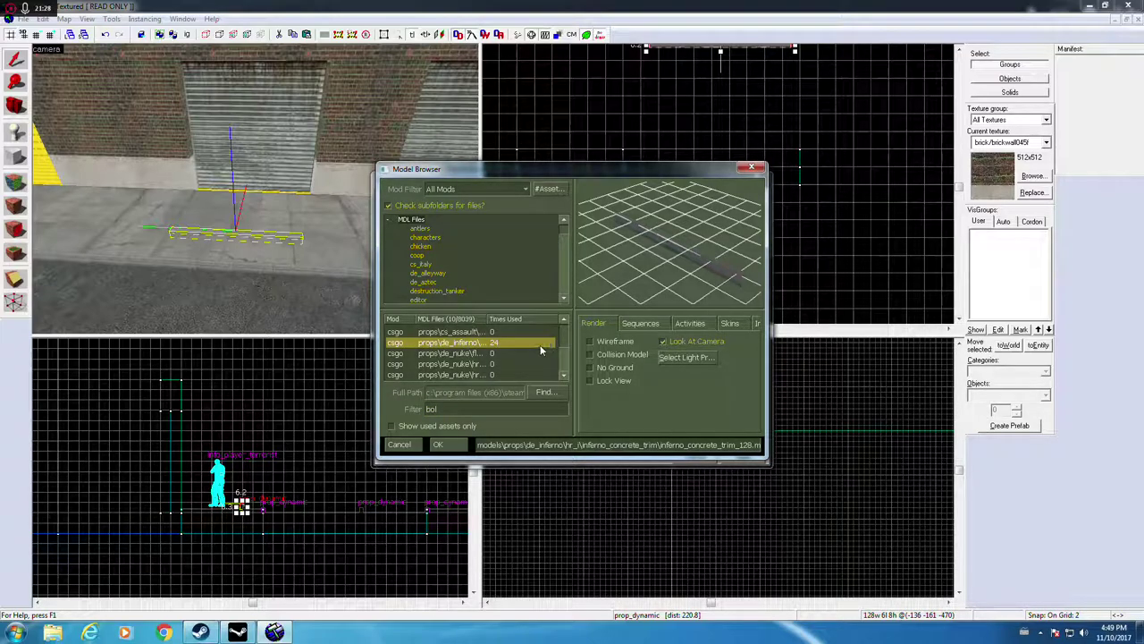
pyautogui.click(488, 357)
pyautogui.press('Down')
pyautogui.press('Down')
pyautogui.press('Down')
pyautogui.press('Up')
pyautogui.press('Up')
pyautogui.press('Up')
pyautogui.press('Up')
pyautogui.press('Down')
pyautogui.press('Down')
pyautogui.press('Down')
pyautogui.press('Up')
pyautogui.press('Return')
pyautogui.click(753, 460)
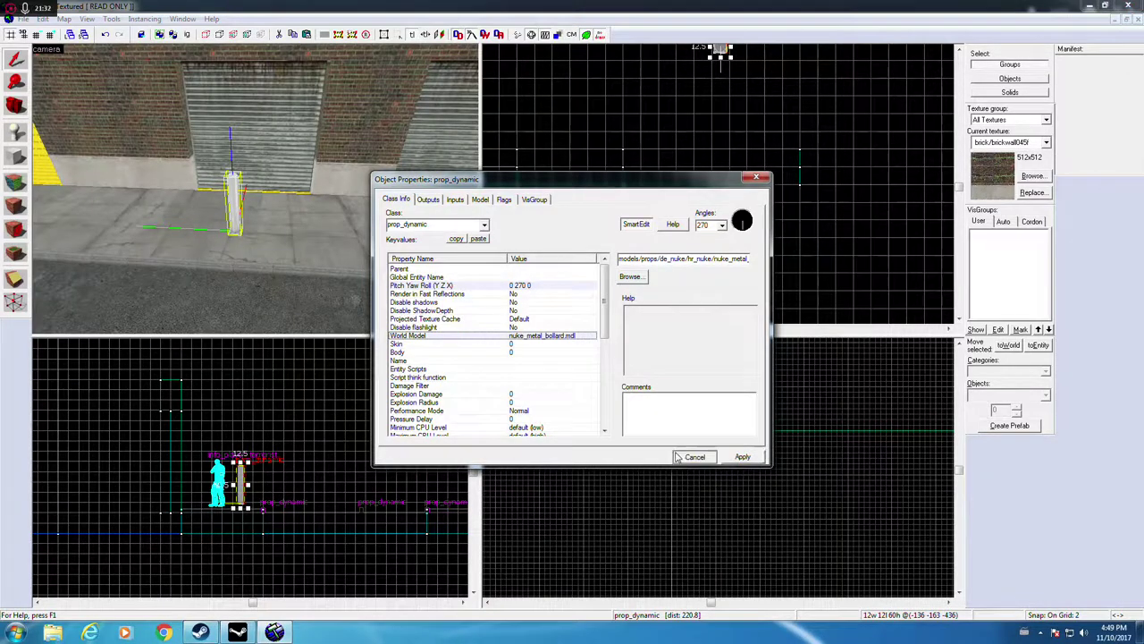
pyautogui.click(679, 457)
# Step: Move the metal bollard in front of the outer wall block at the facade's far end, beside the garage door
pyautogui.scroll(4, 741, 204)
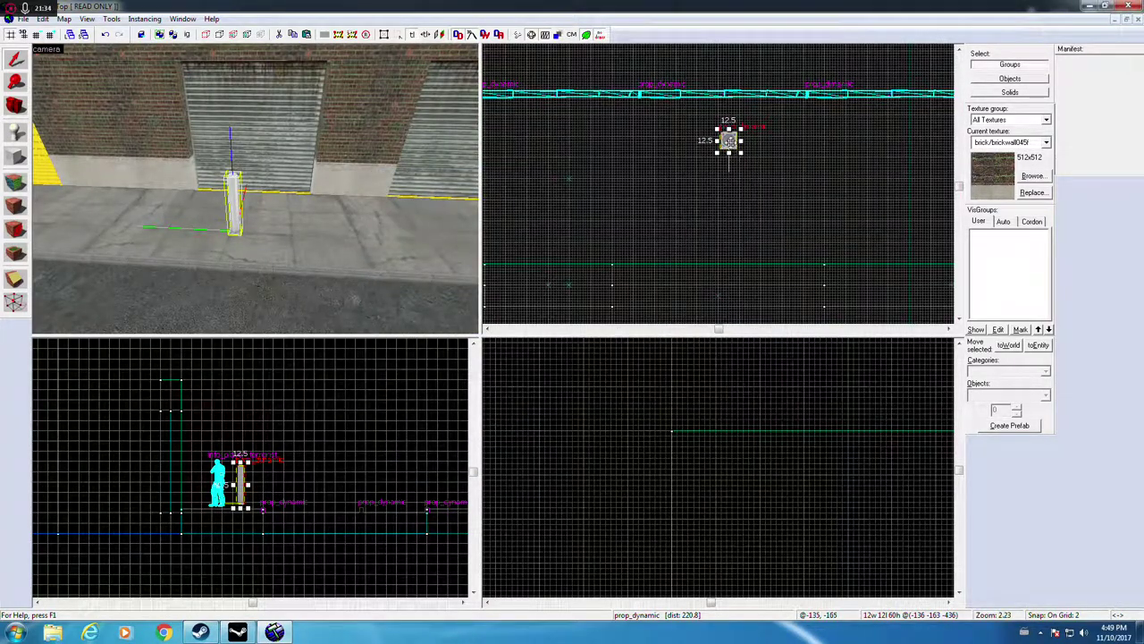
pyautogui.scroll(-2, 729, 144)
pyautogui.press('Left')
pyautogui.moveTo(845, 143); pyautogui.dragTo(918, 187)
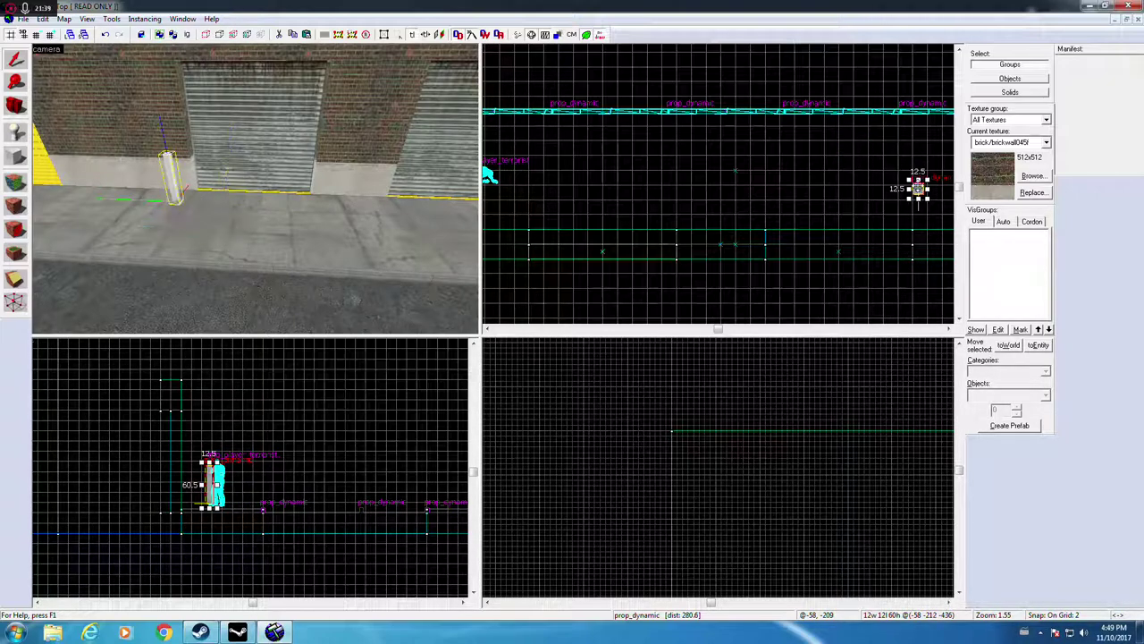
pyautogui.scroll(5, 777, 195)
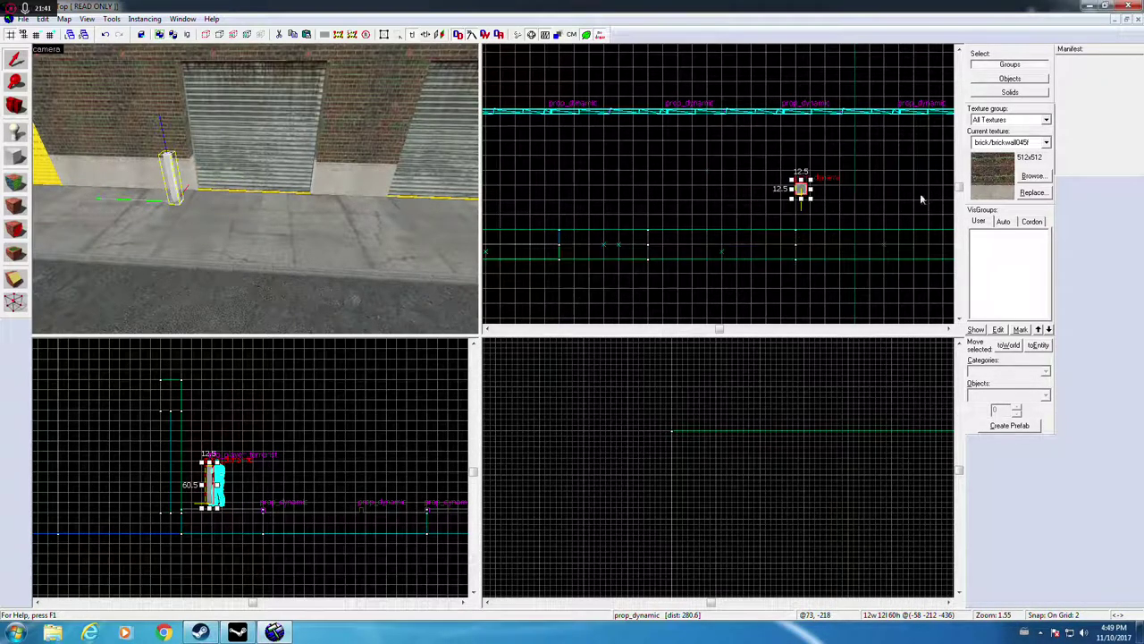
pyautogui.press('Right')
pyautogui.press('Down')
pyautogui.moveTo(696, 83); pyautogui.dragTo(727, 122)
pyautogui.press('Up')
pyautogui.keyDown('shift'); pyautogui.moveTo(726, 197); pyautogui.dragTo(725, 155); pyautogui.keyUp('shift')
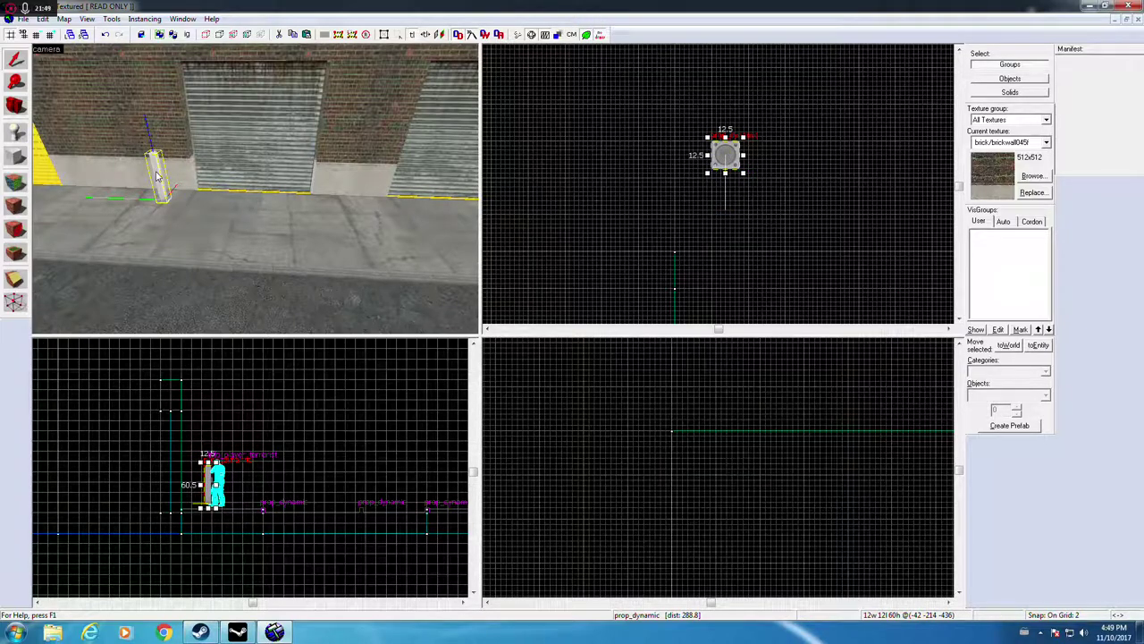
pyautogui.scroll(1, 159, 176)
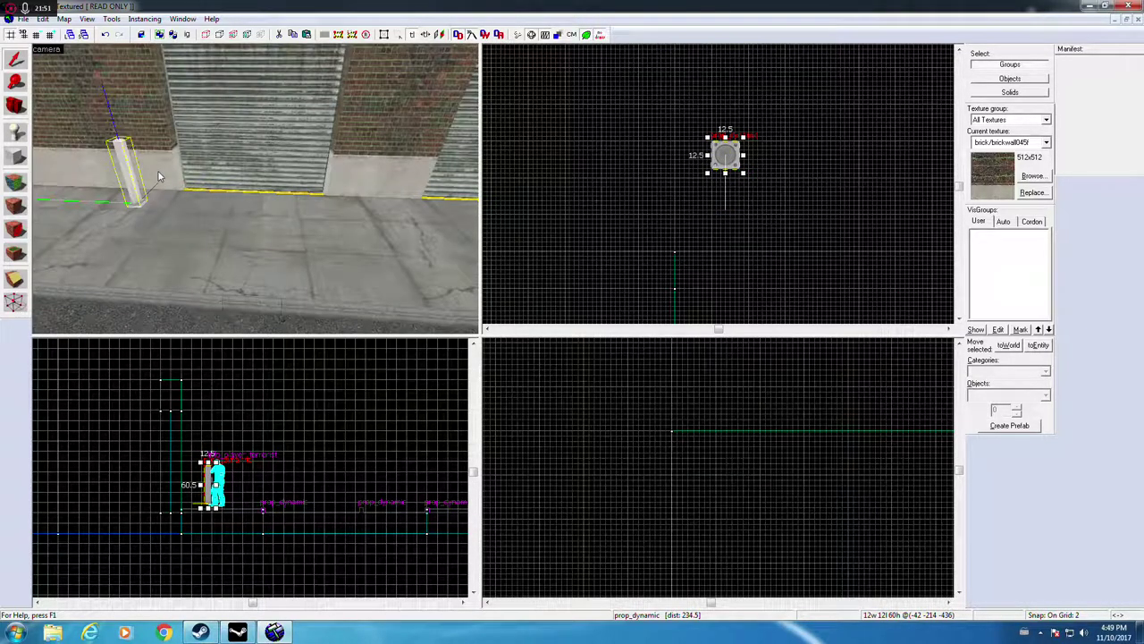
pyautogui.scroll(-4, 159, 176)
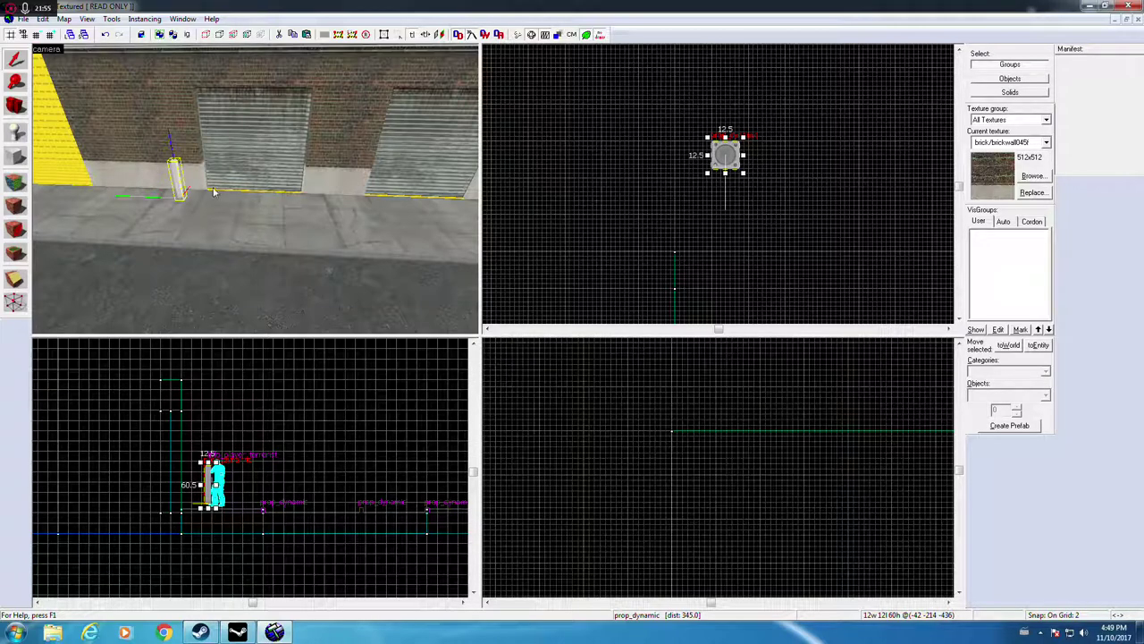
# Step: Paste a second bollard and move it in front of the wall block between the garage doors, in line with the first
pyautogui.hotkey('ctrl', 'v')
pyautogui.scroll(-3, 720, 176)
pyautogui.press('Left')
pyautogui.press('Left')
pyautogui.moveTo(651, 82)
pyautogui.keyDown('shift'); pyautogui.mouseDown()
pyautogui.moveTo(664, 140)
pyautogui.moveTo(702, 159)
pyautogui.moveTo(685, 161)
pyautogui.mouseUp(); pyautogui.keyUp('shift')
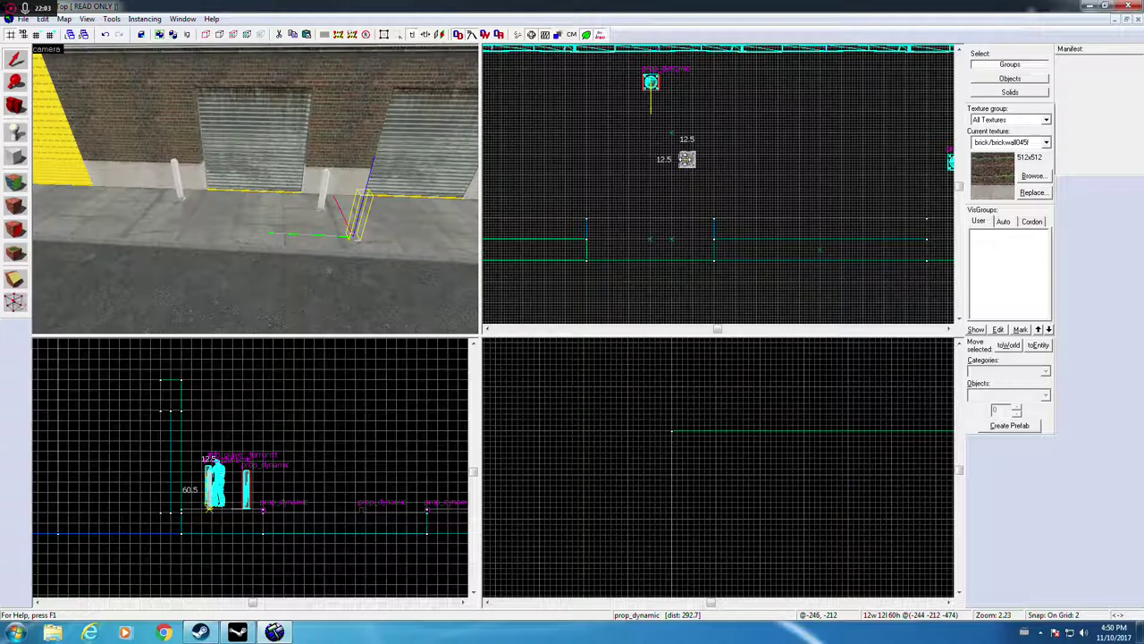
# Step: Lower the first bollard so its base sits level with the second bollard's base on the sidewalk
pyautogui.scroll(-1, 750, 501)
pyautogui.scroll(-5, 751, 498)
pyautogui.press('Down')
pyautogui.press('Right')
pyautogui.press('Right')
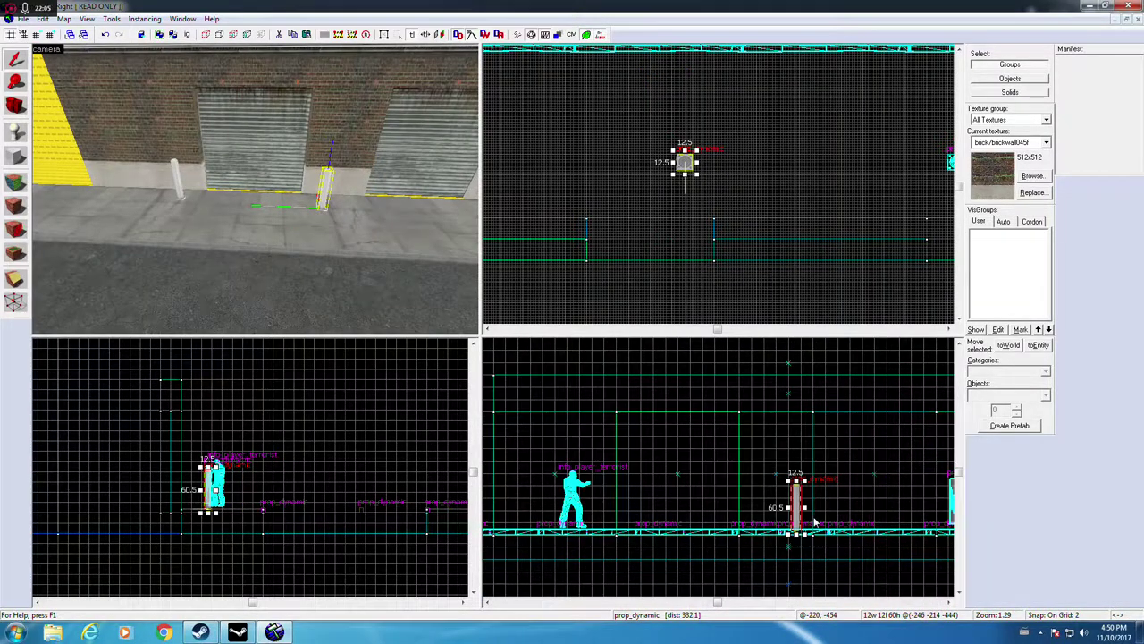
pyautogui.scroll(8, 787, 538)
pyautogui.scroll(3, 790, 528)
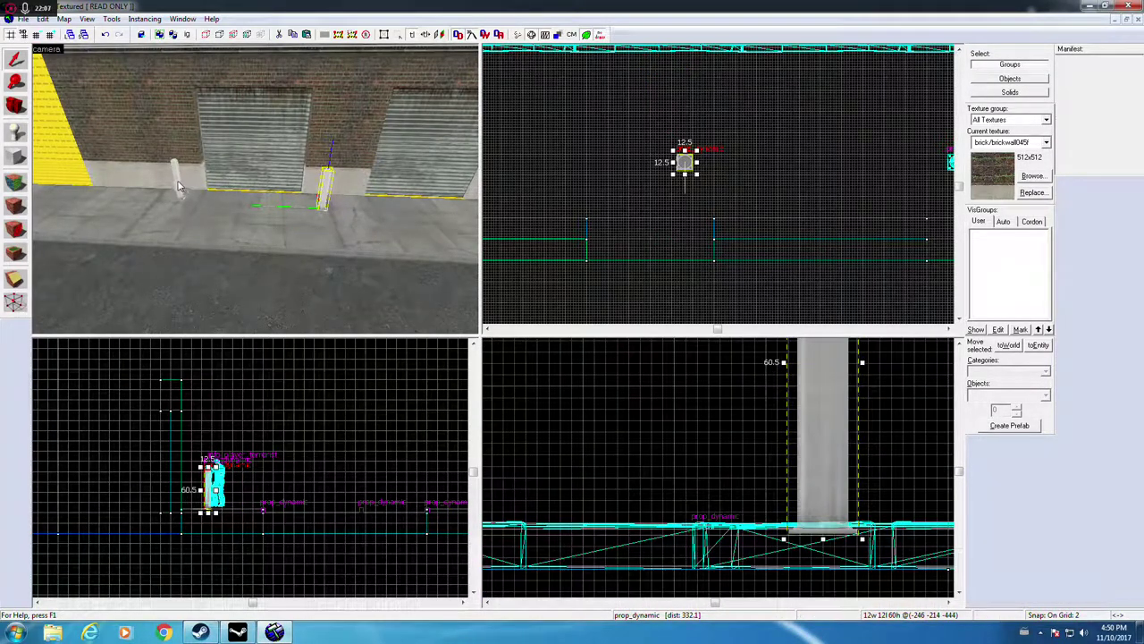
pyautogui.click(179, 186)
pyautogui.scroll(10, 224, 519)
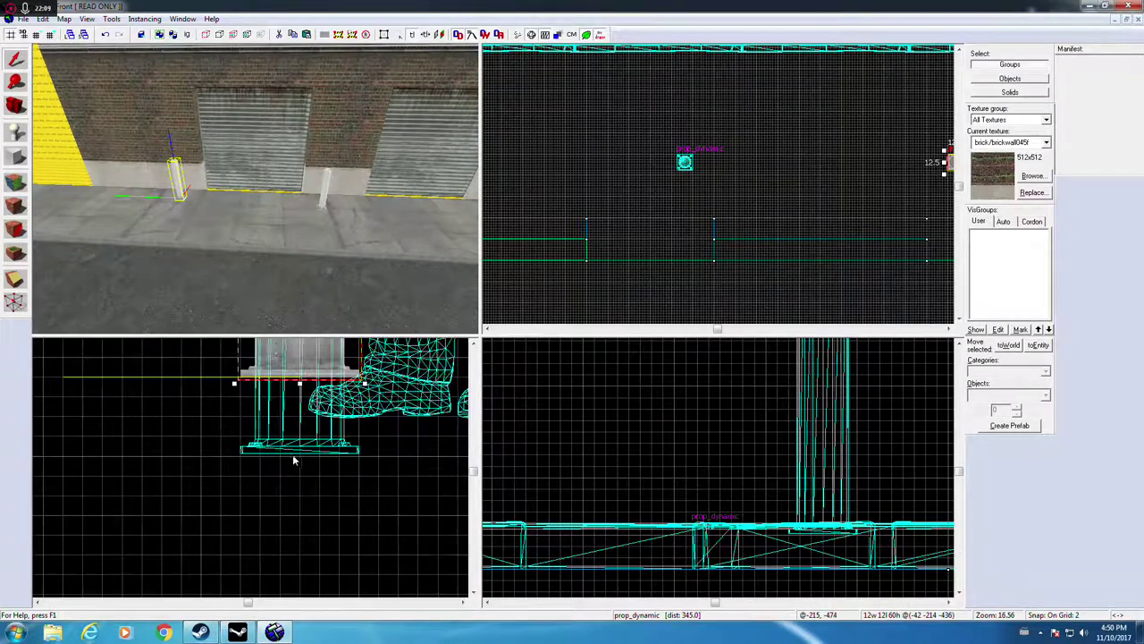
pyautogui.click(189, 225)
pyautogui.click(178, 183)
pyautogui.moveTo(308, 384); pyautogui.dragTo(295, 435)
pyautogui.click(322, 196)
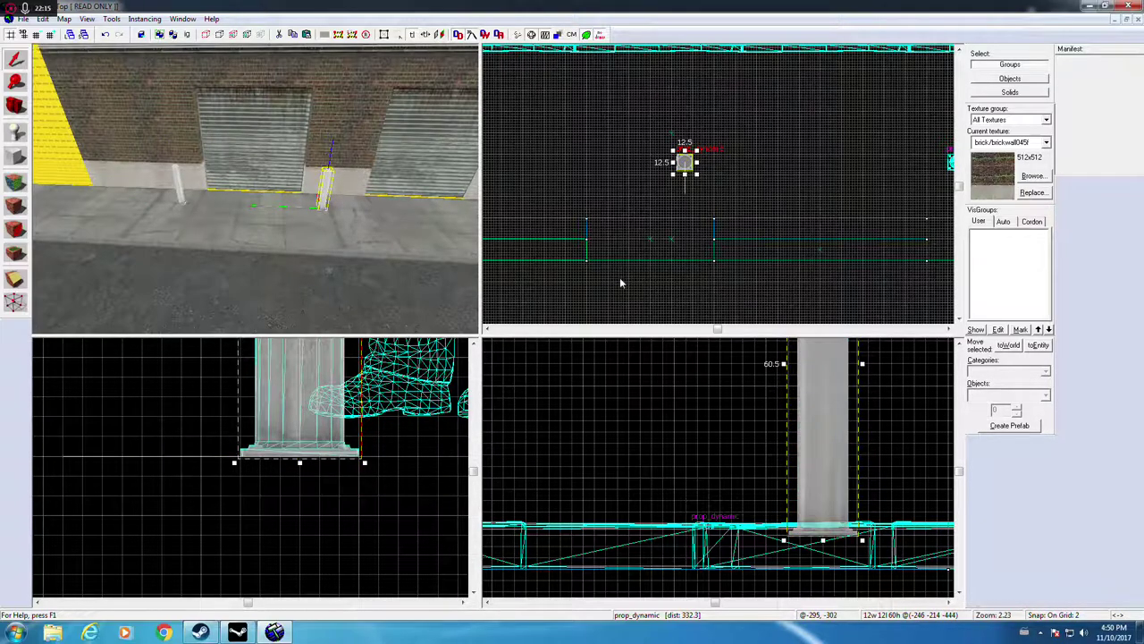
# Step: Paste two more bollards, one before the middle wall block and one beside the player model
pyautogui.press('Escape')
pyautogui.press('z')
pyautogui.press('z')
pyautogui.click(399, 229)
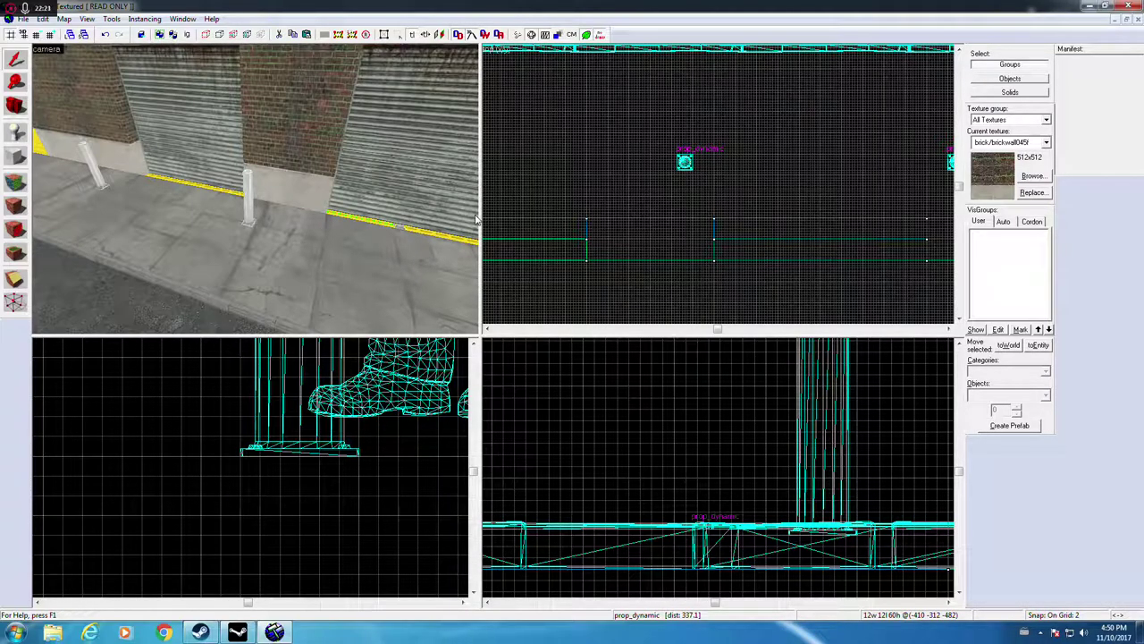
pyautogui.press('Escape')
pyautogui.hotkey('ctrl', 'v')
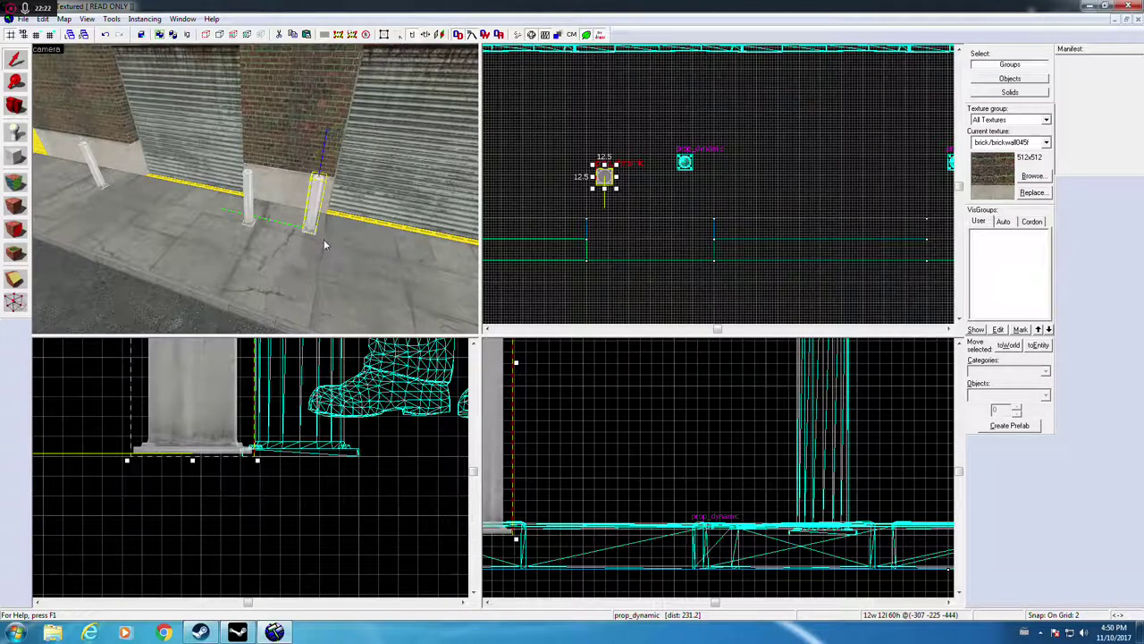
pyautogui.press('Right')
pyautogui.hotkey('ctrl', 'v')
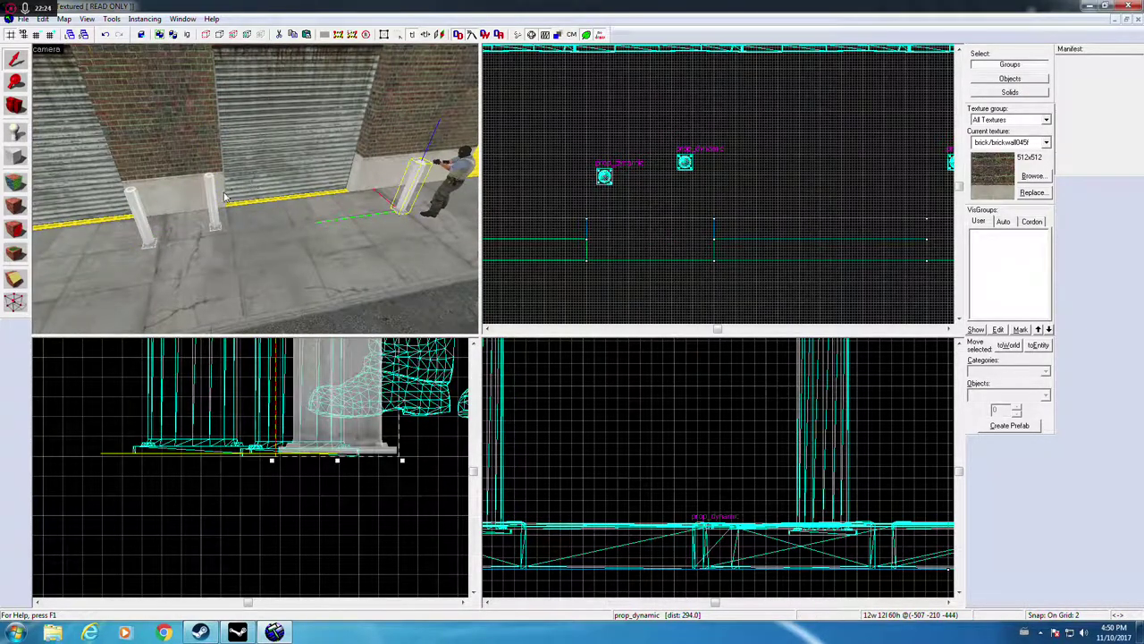
# Step: Move the new bollard before the middle wall block into line with the neighbouring bollard
pyautogui.click(216, 197)
pyautogui.press('Left')
pyautogui.scroll(3, 728, 177)
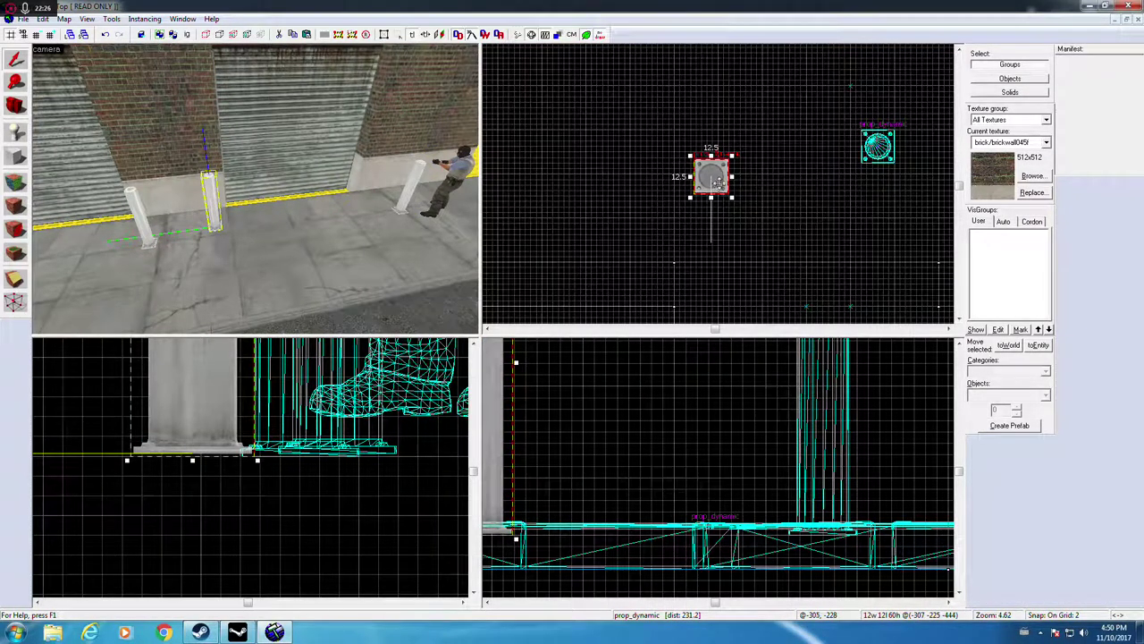
pyautogui.moveTo(715, 183); pyautogui.dragTo(738, 154)
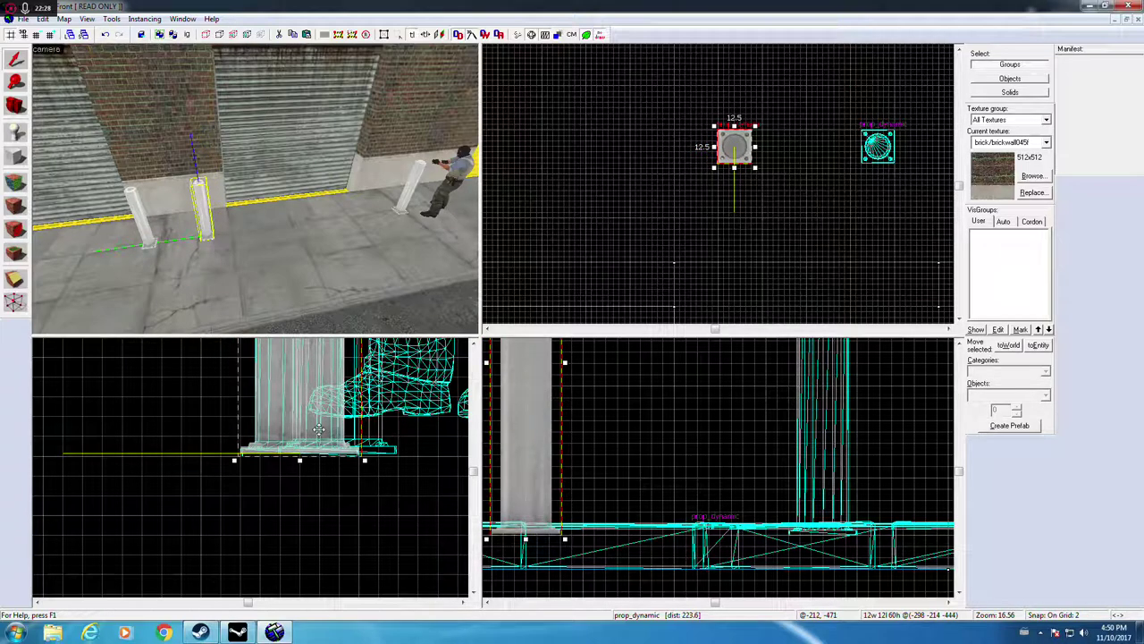
# Step: Align the bollard beside the player model with the bollard row and shift it slightly away from the player
pyautogui.click(412, 194)
pyautogui.moveTo(342, 443); pyautogui.dragTo(305, 441)
pyautogui.scroll(-4, 682, 218)
pyautogui.press('Left')
pyautogui.press('Left')
pyautogui.scroll(3, 671, 225)
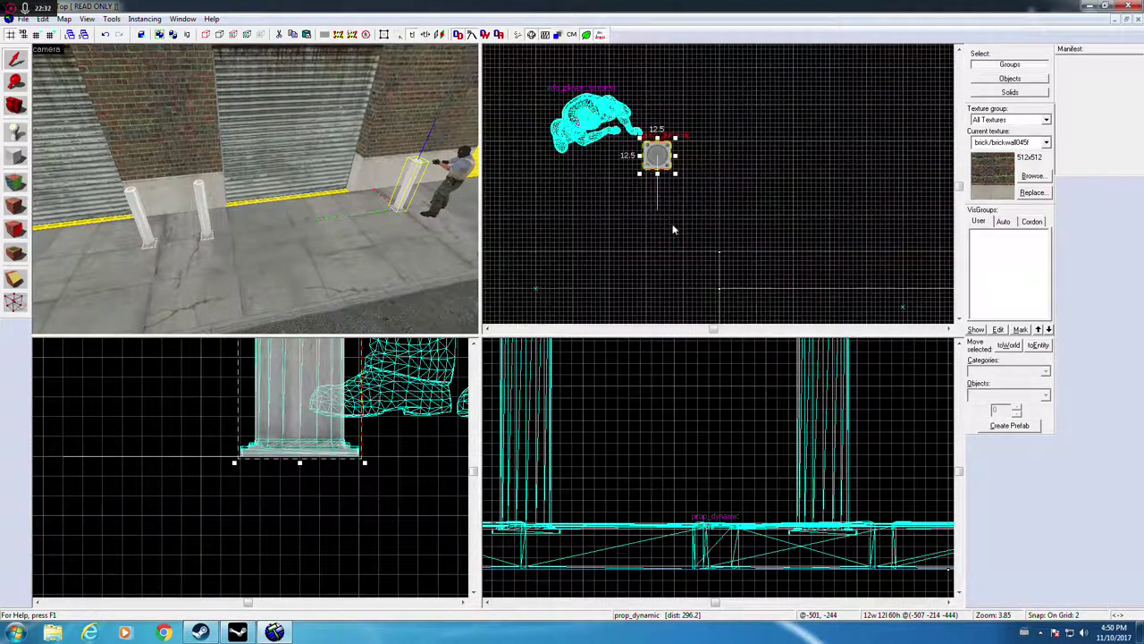
pyautogui.moveTo(663, 155); pyautogui.dragTo(675, 154)
# Step: Examine the bollards' bases on the sidewalk up close and their spacing along the row
pyautogui.press('Escape')
pyautogui.scroll(-3, 304, 220)
pyautogui.moveTo(304, 219); pyautogui.dragTo(280, 250, button='middle')
pyautogui.scroll(3, 310, 239)
pyautogui.scroll(3, 280, 249)
pyautogui.scroll(1, 295, 268)
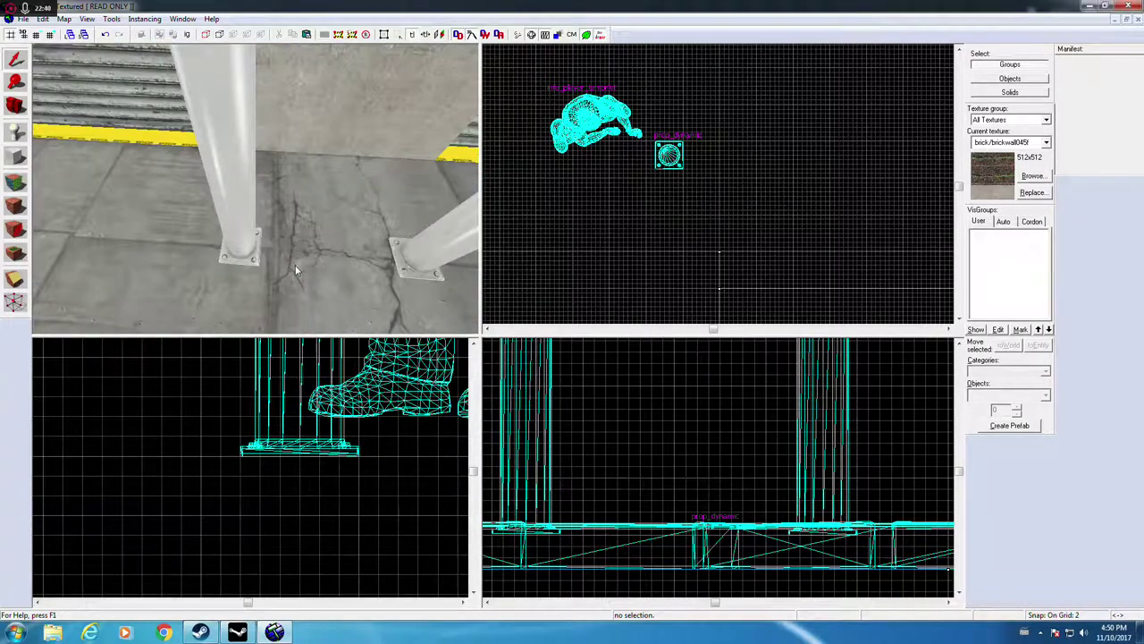
pyautogui.scroll(-3, 297, 268)
pyautogui.scroll(-3, 697, 174)
pyautogui.press('Right')
pyautogui.press('Right')
pyautogui.press('Right')
pyautogui.press('Right')
pyautogui.press('Right')
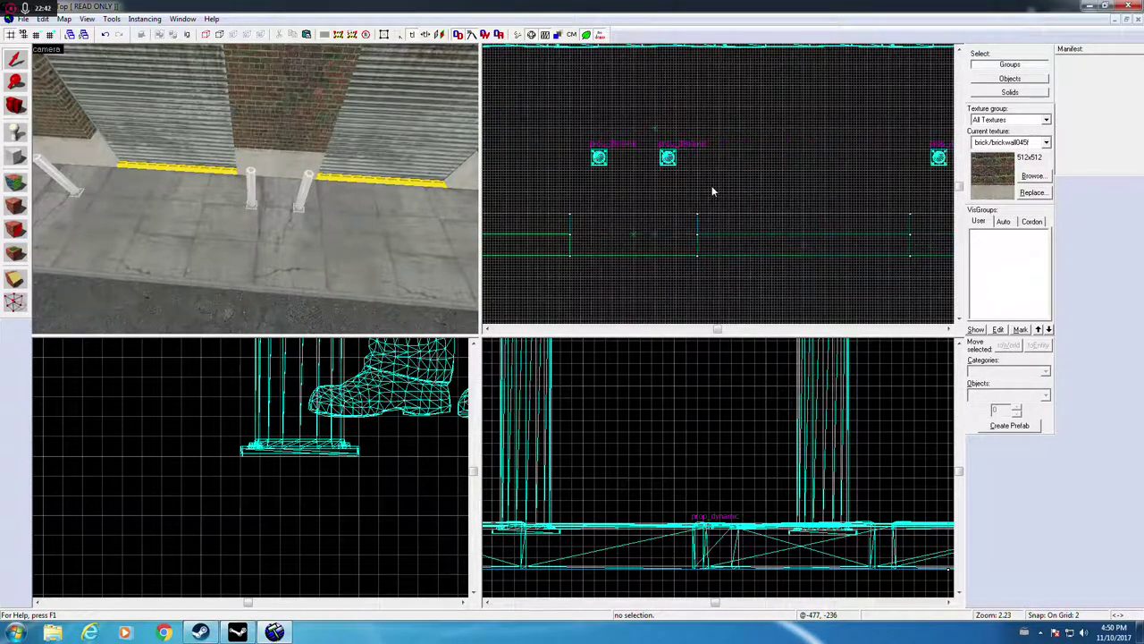
# Step: Paste a bollard copy on the sidewalk before the middle pair and filter its model choices by "cau"
pyautogui.scroll(-1, 712, 187)
pyautogui.press('Left')
pyautogui.press('Left')
pyautogui.press('Left')
pyautogui.scroll(-3, 314, 215)
pyautogui.moveTo(313, 217); pyautogui.dragTo(257, 233, button='middle')
pyautogui.hotkey('ctrl', 'v')
pyautogui.doubleClick(259, 233)
pyautogui.click(629, 276)
pyautogui.write('cau')
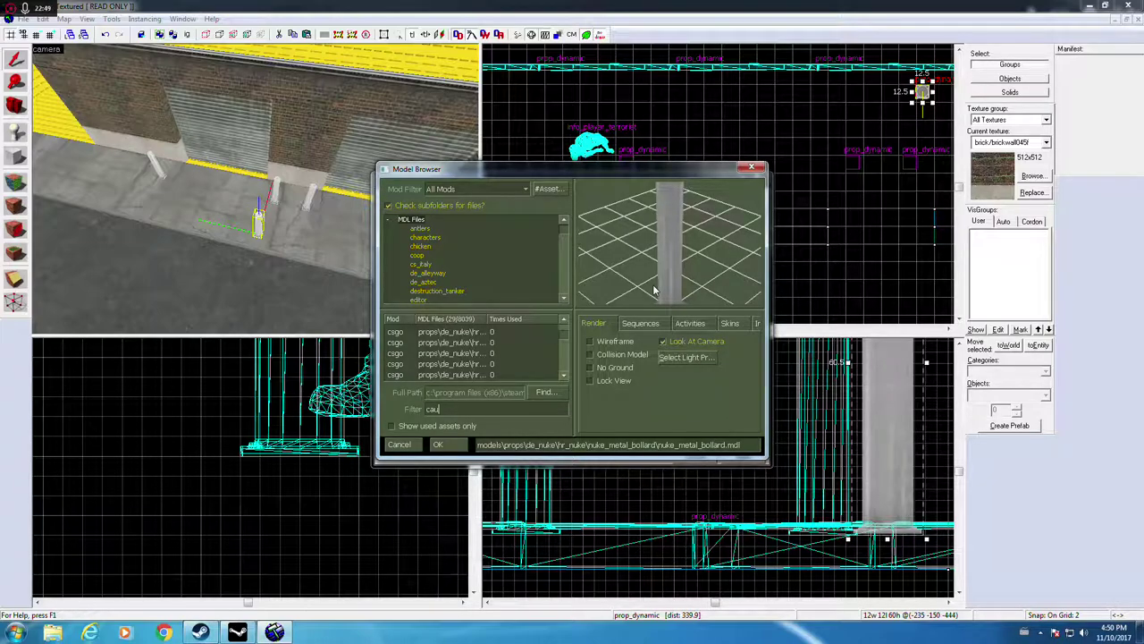
# Step: Look through the previews of the caution sign models in the filtered list
pyautogui.click(490, 340)
pyautogui.press('Down')
pyautogui.press('Down')
pyautogui.press('Down')
pyautogui.press('Up')
pyautogui.press('Up')
pyautogui.press('Up')
pyautogui.press('Down')
pyautogui.press('Down')
pyautogui.press('Down')
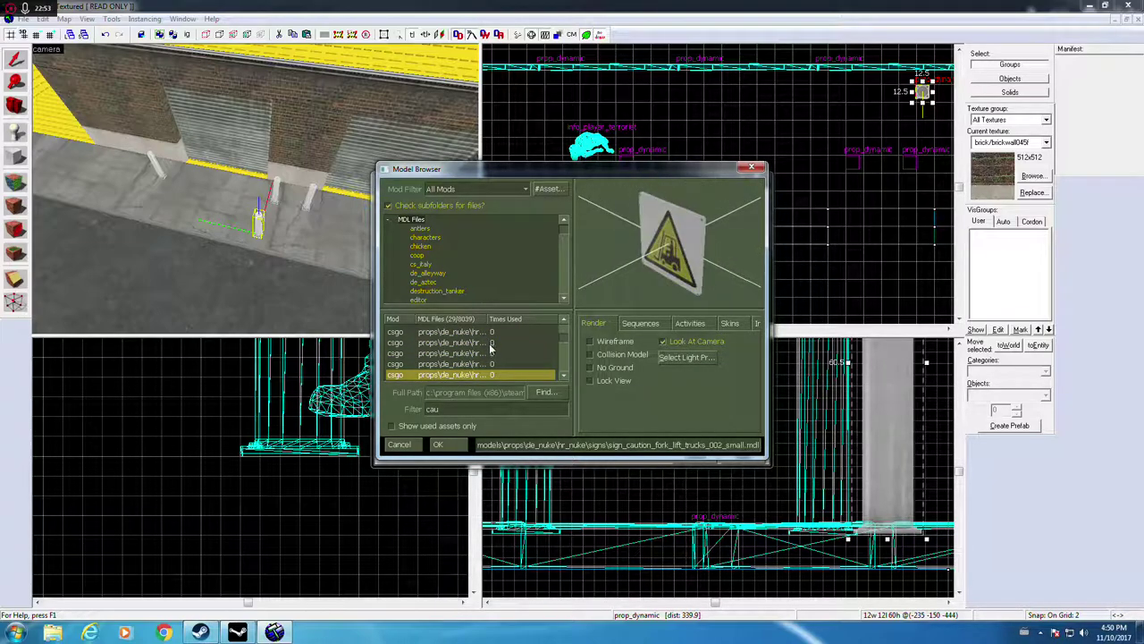
pyautogui.press('Up')
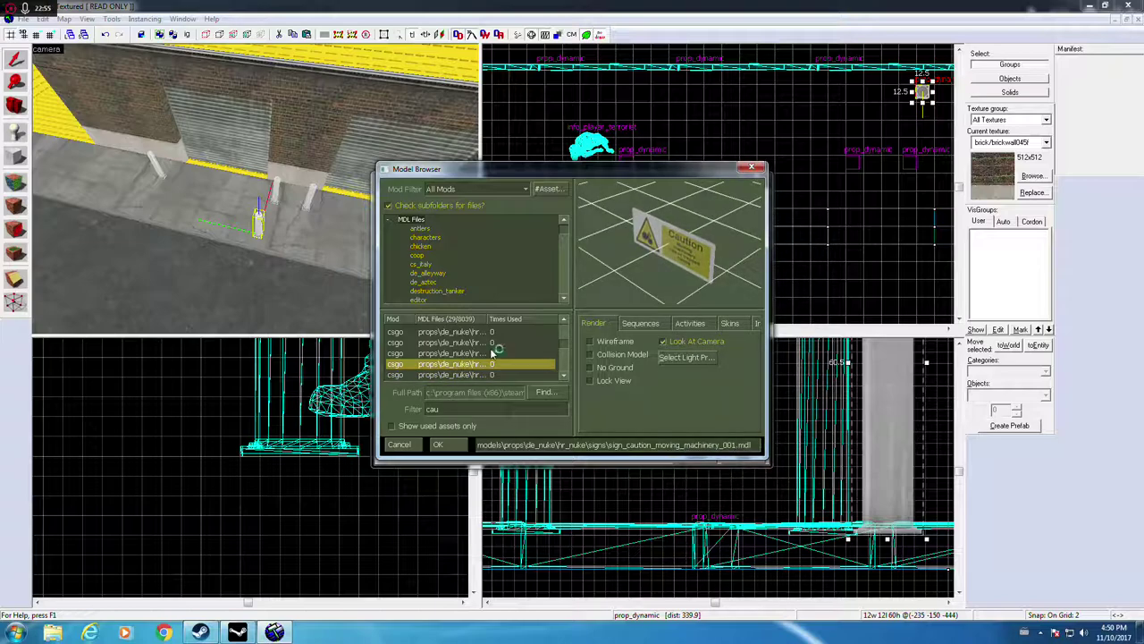
pyautogui.press('Down')
pyautogui.press('Down')
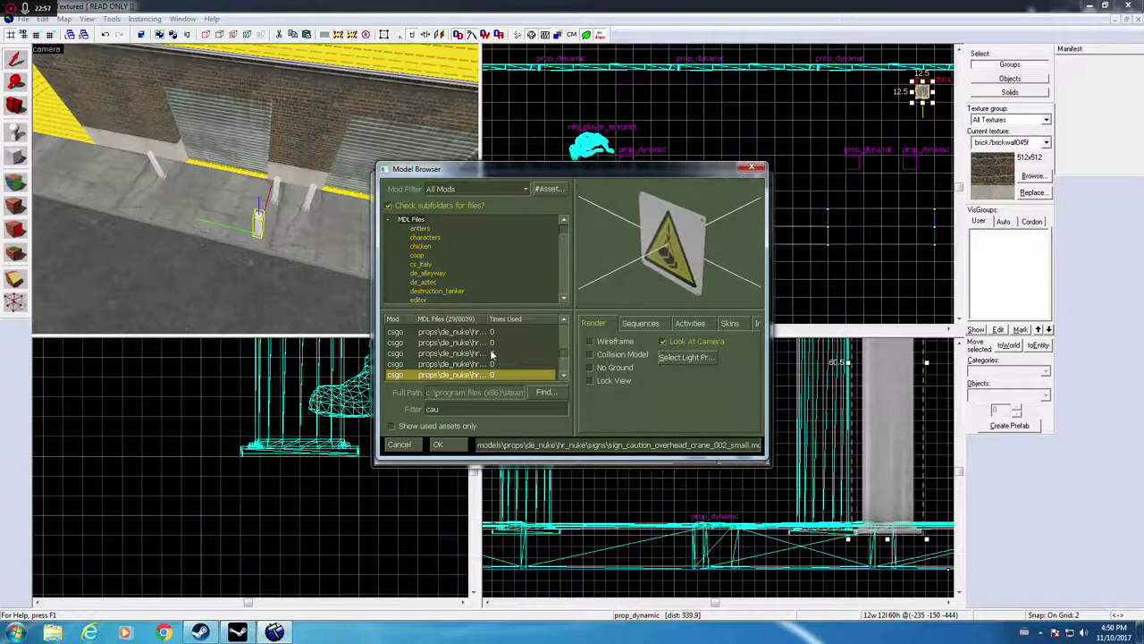
pyautogui.press('Down')
pyautogui.press('Down')
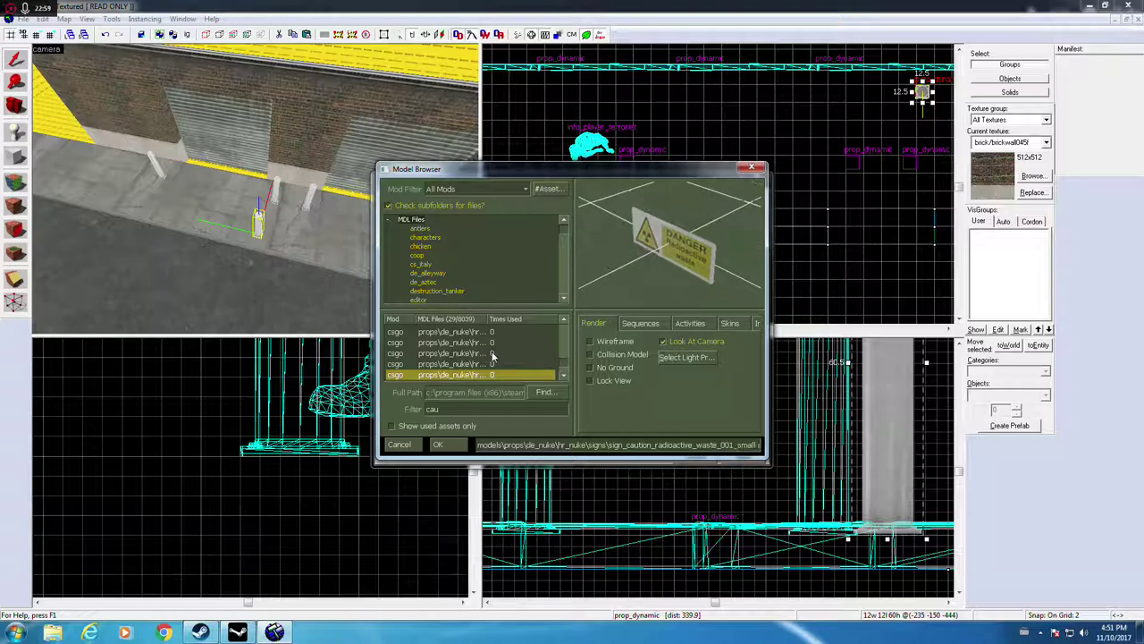
# Step: Change the pasted bollard's world model to sign_caution_002.mdl and apply it
pyautogui.moveTo(564, 365); pyautogui.dragTo(566, 325)
pyautogui.click(522, 334)
pyautogui.press('Down')
pyautogui.press('Down')
pyautogui.press('Down')
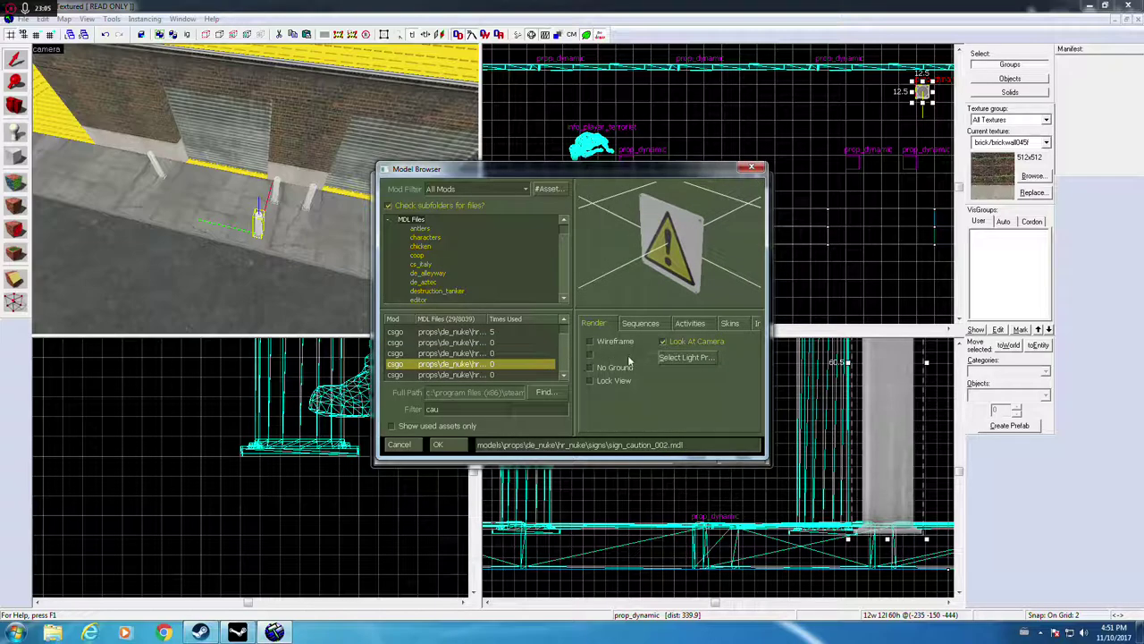
pyautogui.press('Return')
pyautogui.click(741, 457)
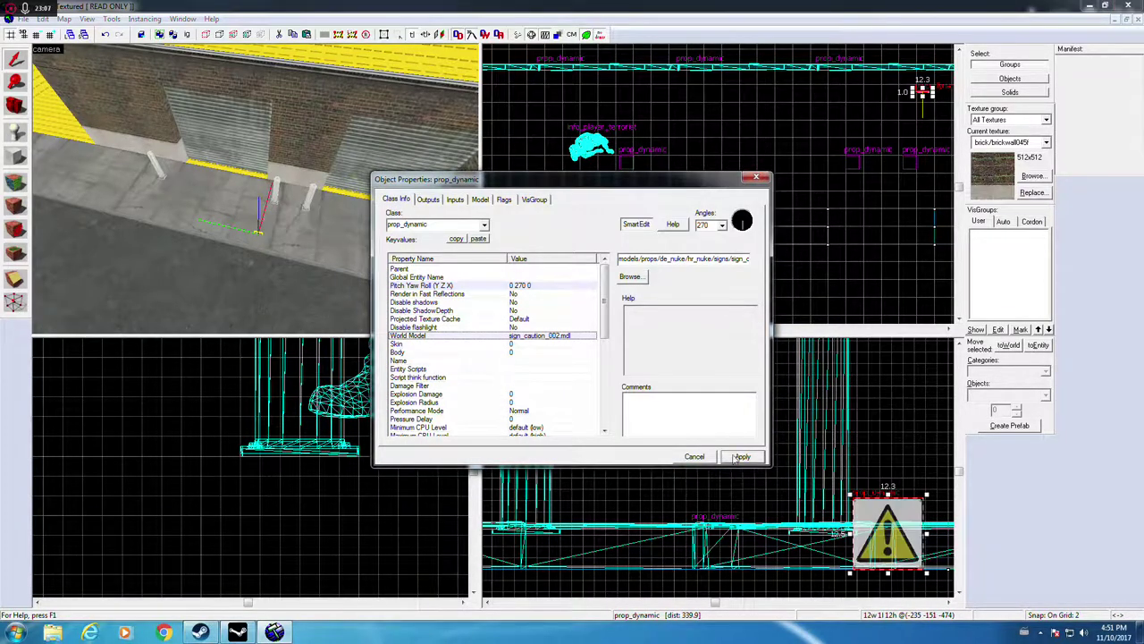
# Step: Close the object properties and raise the caution sign well above the tops of the middle bollard pair
pyautogui.scroll(-5, 930, 558)
pyautogui.press('Escape')
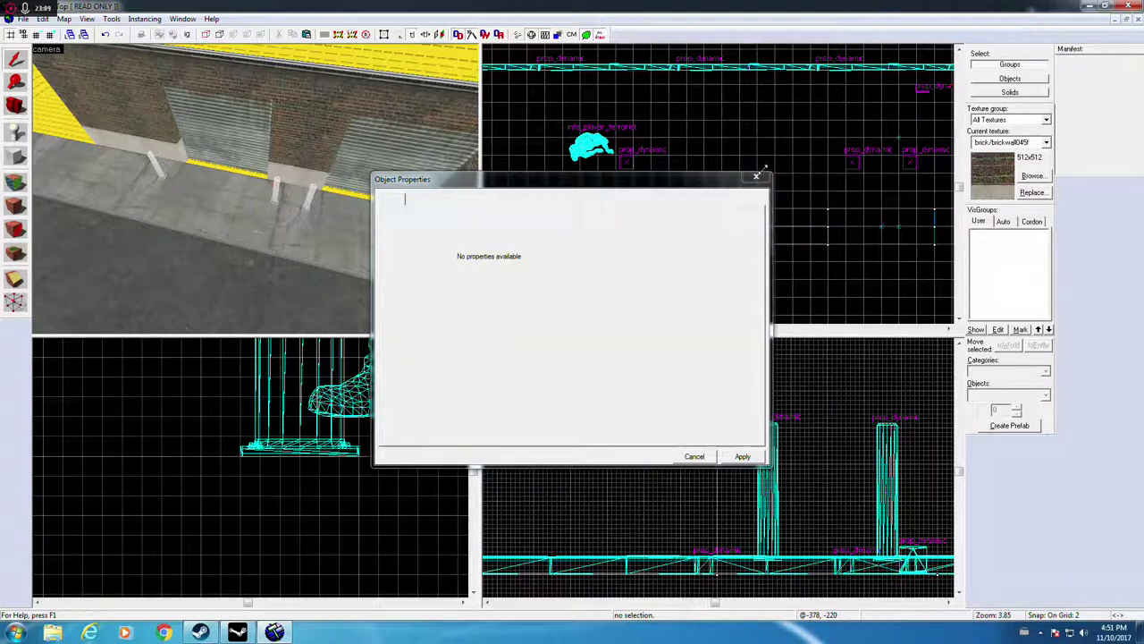
pyautogui.scroll(-4, 807, 466)
pyautogui.click(754, 177)
pyautogui.click(856, 506)
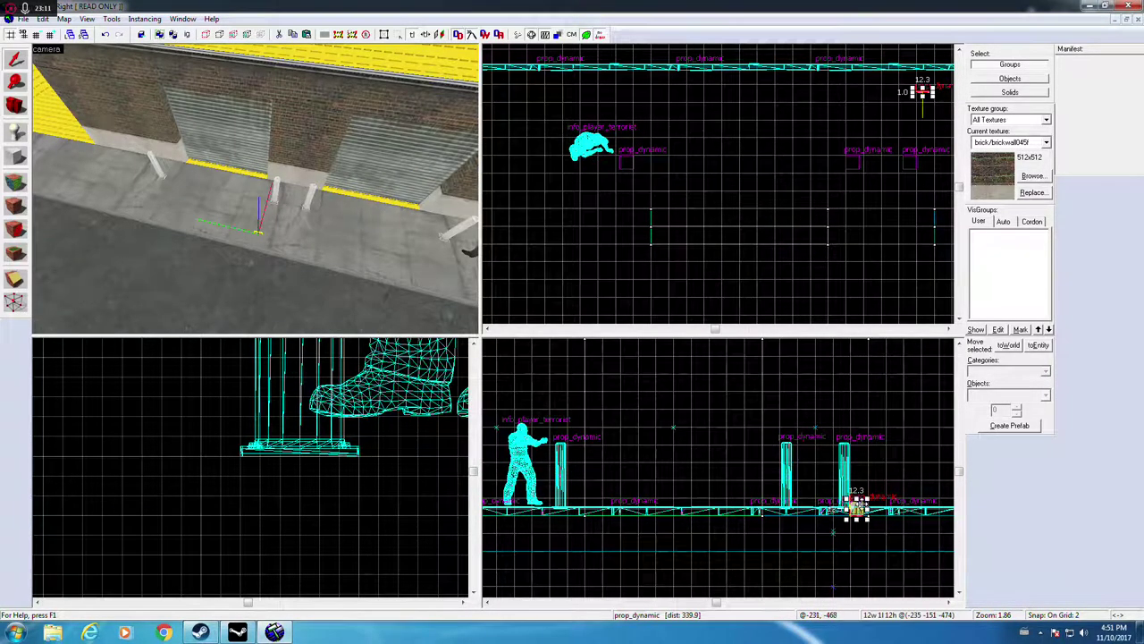
pyautogui.moveTo(856, 507); pyautogui.dragTo(807, 385)
pyautogui.moveTo(819, 414); pyautogui.dragTo(818, 511, button='middle')
pyautogui.scroll(-3, 819, 511)
pyautogui.scroll(4, 814, 572)
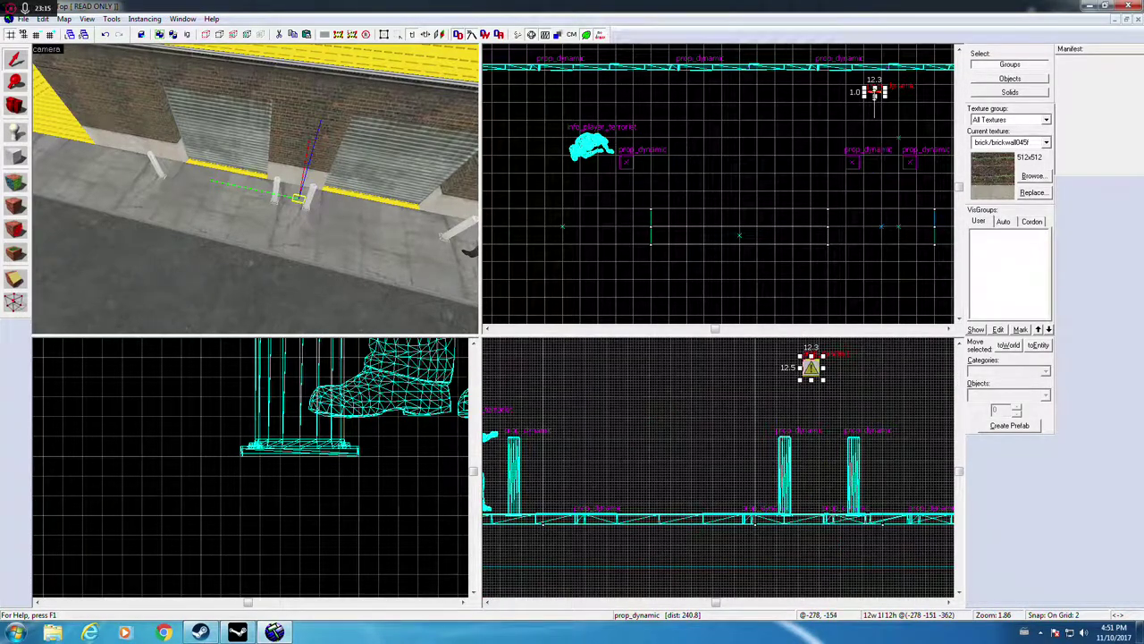
# Step: Move the caution sign back from the sidewalk onto the face of the brick wall between the garage doors
pyautogui.scroll(1, 875, 94)
pyautogui.moveTo(878, 96); pyautogui.dragTo(889, 227)
pyautogui.scroll(4, 901, 233)
pyautogui.moveTo(904, 241); pyautogui.dragTo(813, 243, button='middle')
pyautogui.scroll(4, 758, 231)
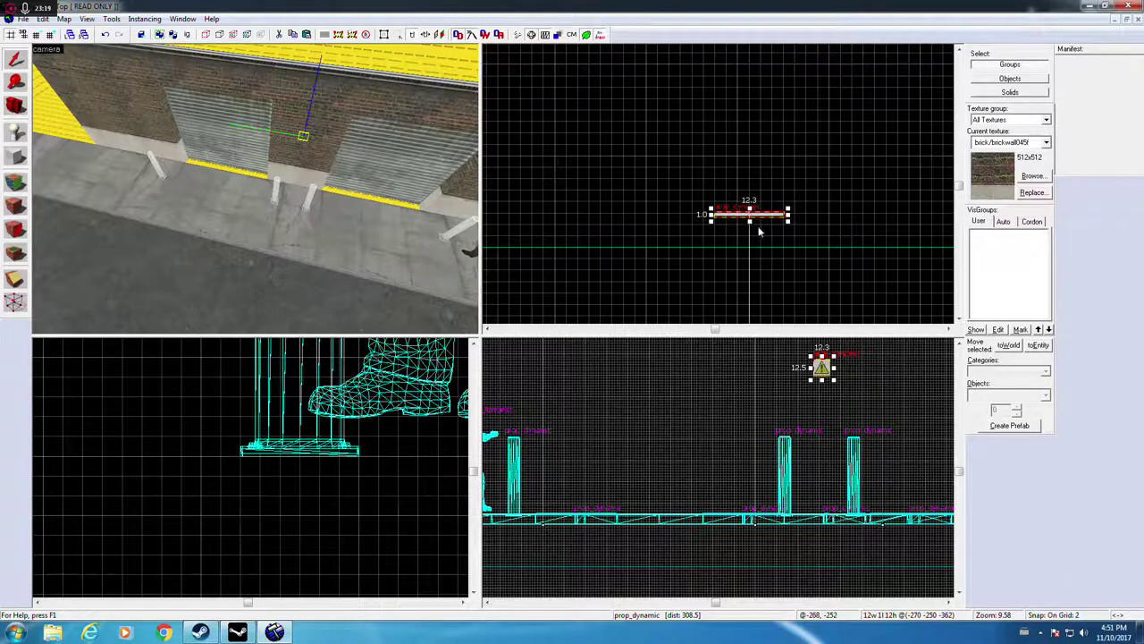
pyautogui.moveTo(753, 213); pyautogui.dragTo(794, 241)
pyautogui.press('z')
pyautogui.press('z')
pyautogui.moveTo(779, 244); pyautogui.dragTo(664, 244, button='middle')
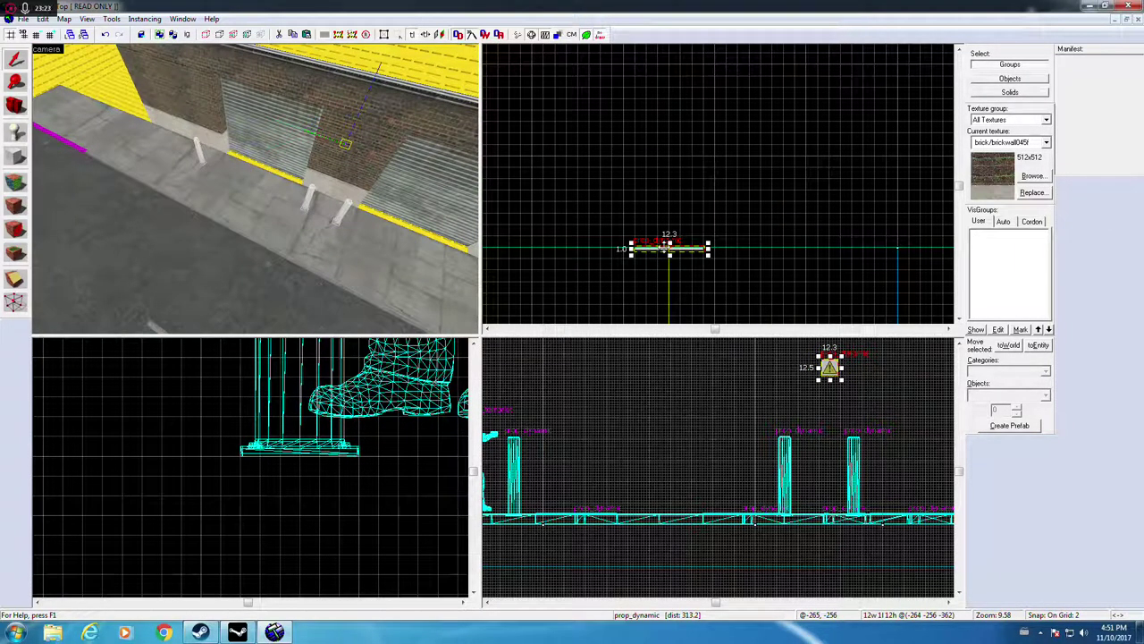
pyautogui.press('Escape')
pyautogui.click(829, 375)
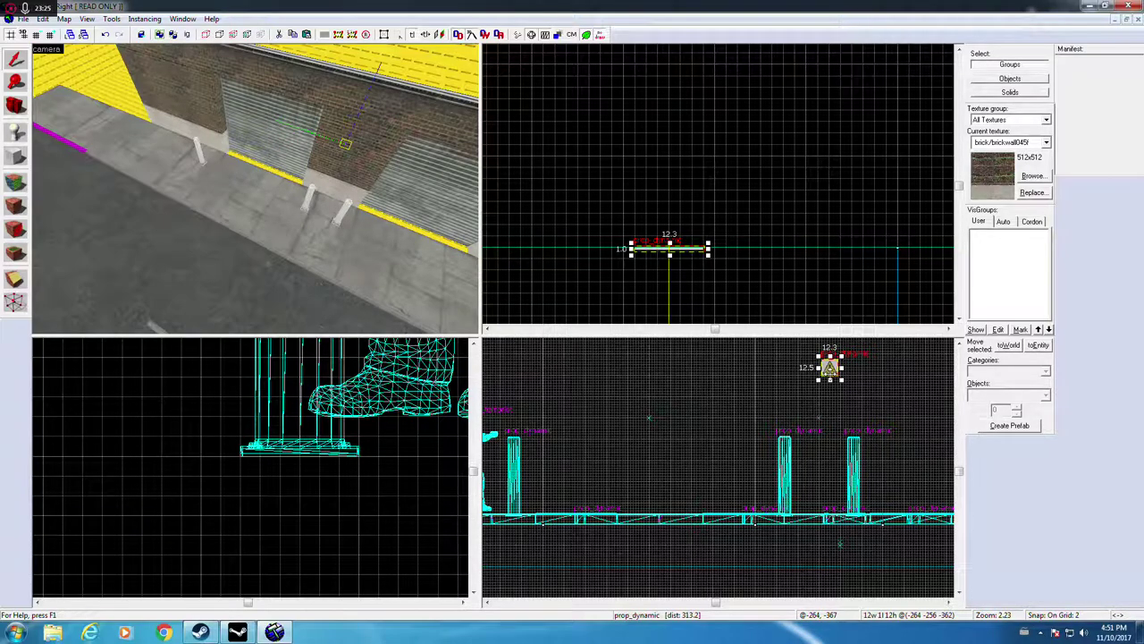
pyautogui.doubleClick(346, 147)
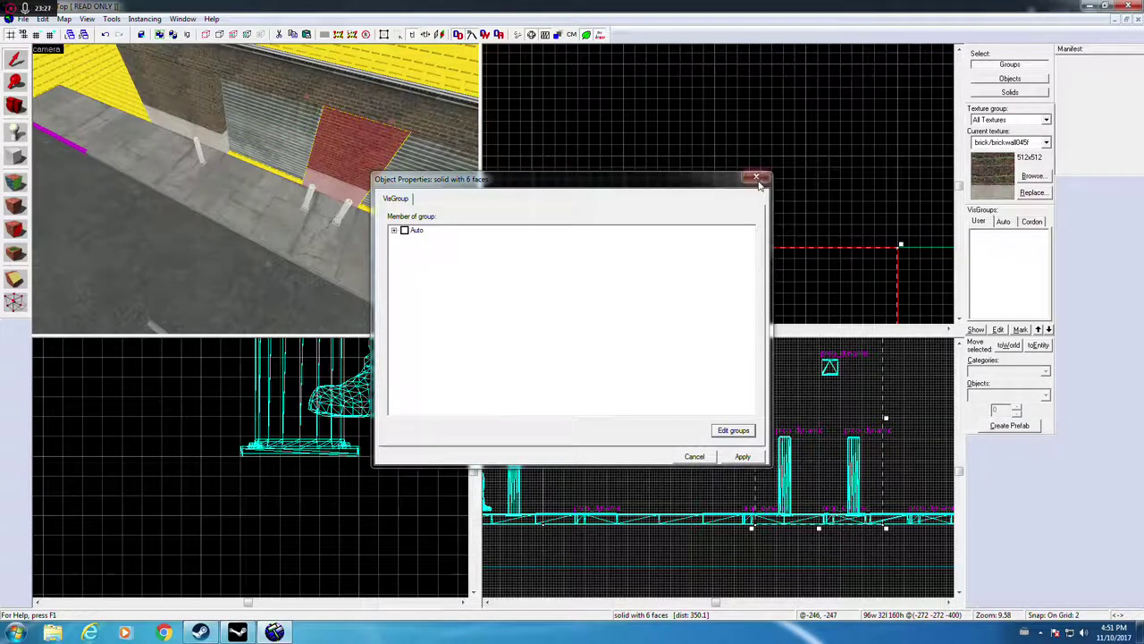
pyautogui.click(760, 178)
pyautogui.press('Escape')
# Step: Set the caution sign's yaw to 90 and apply it so that the sign faces the street
pyautogui.press('Right')
pyautogui.press('z')
pyautogui.press('w')
pyautogui.press('w')
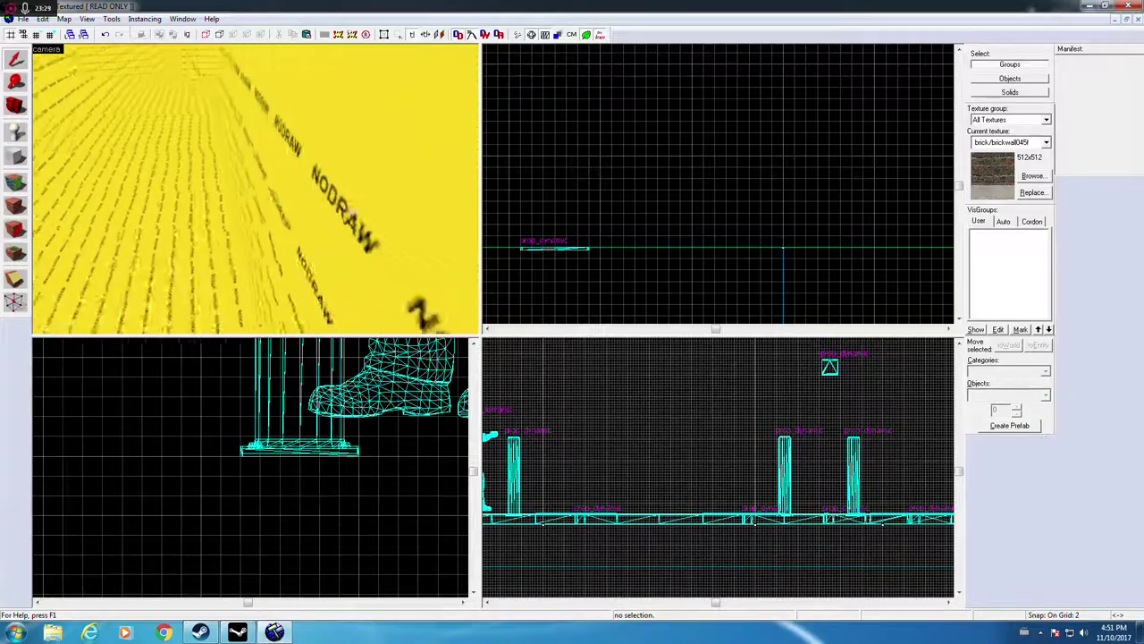
pyautogui.press('Left')
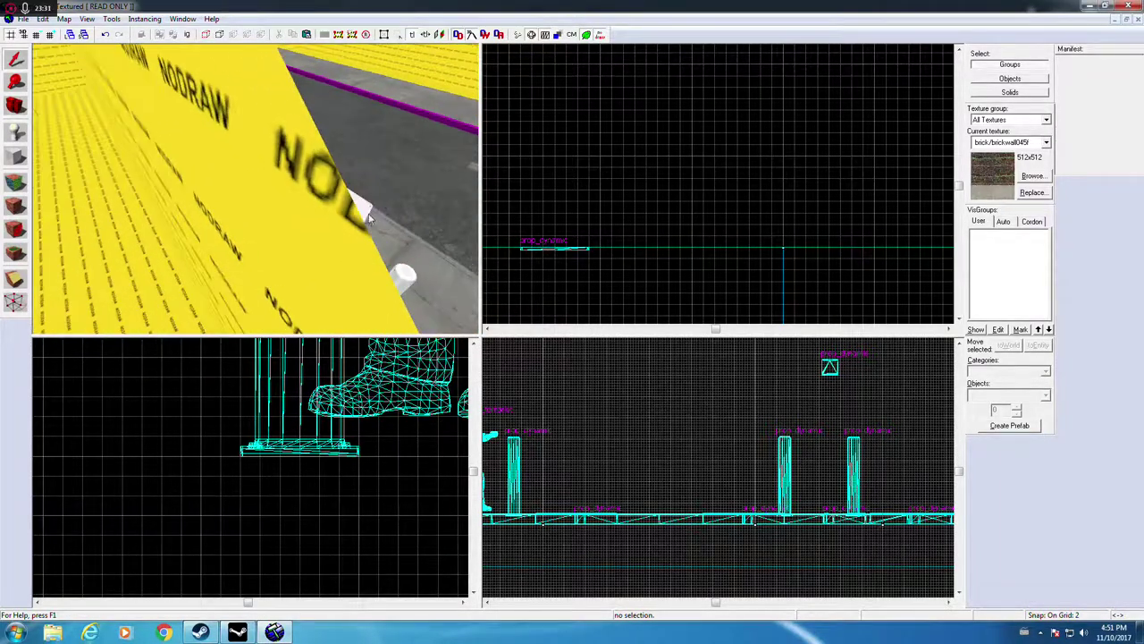
pyautogui.doubleClick(394, 230)
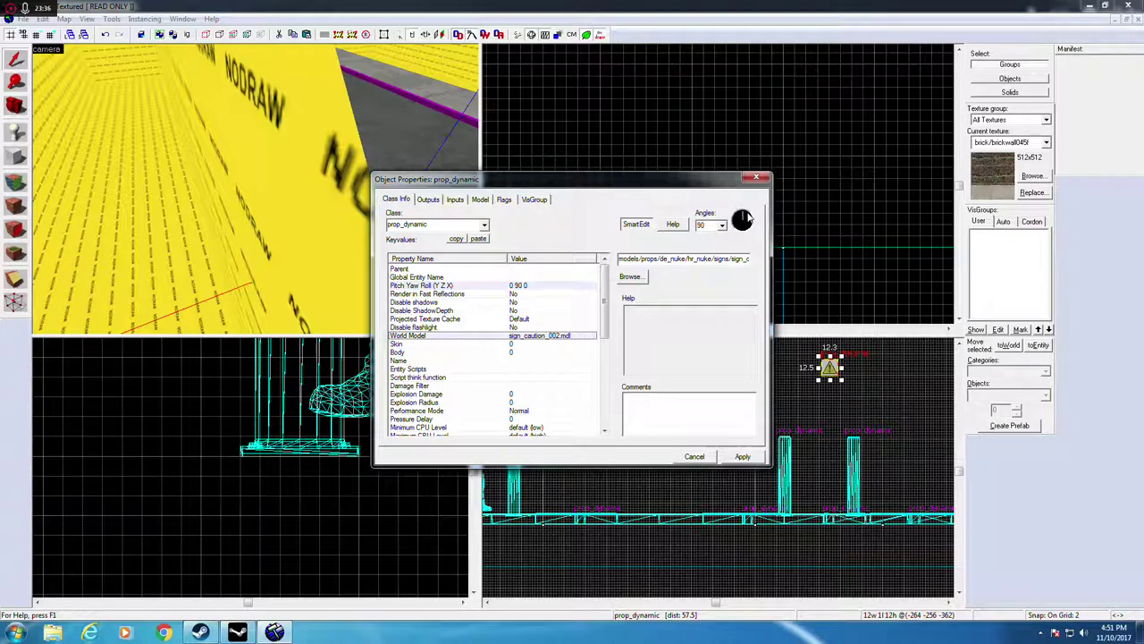
pyautogui.click(751, 455)
pyautogui.click(694, 457)
# Step: Shift the caution sign sideways along the brick wall to center it above the middle bollard pair
pyautogui.press('w')
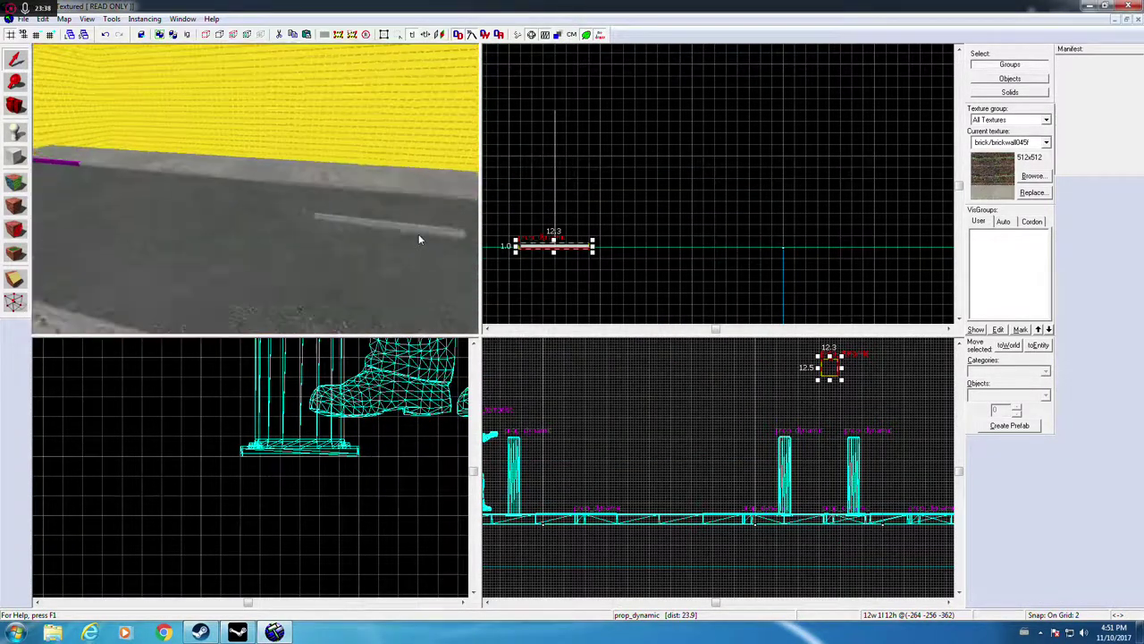
pyautogui.press('Left')
pyautogui.press('Left')
pyautogui.press('Left')
pyautogui.press('Left')
pyautogui.press('Left')
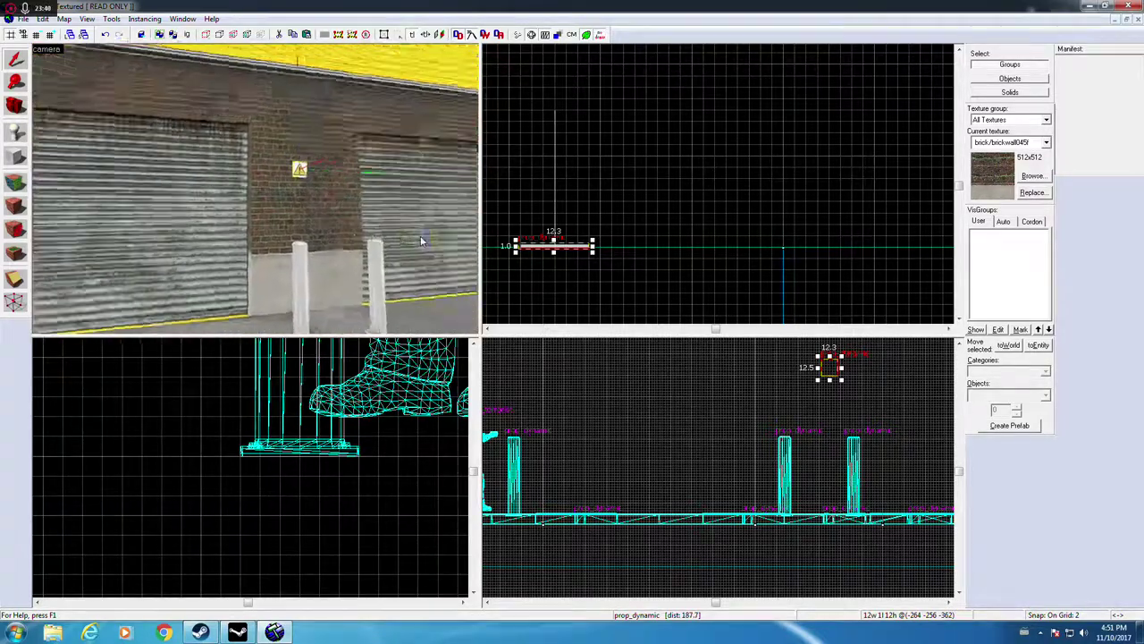
pyautogui.press('Left')
pyautogui.press('s')
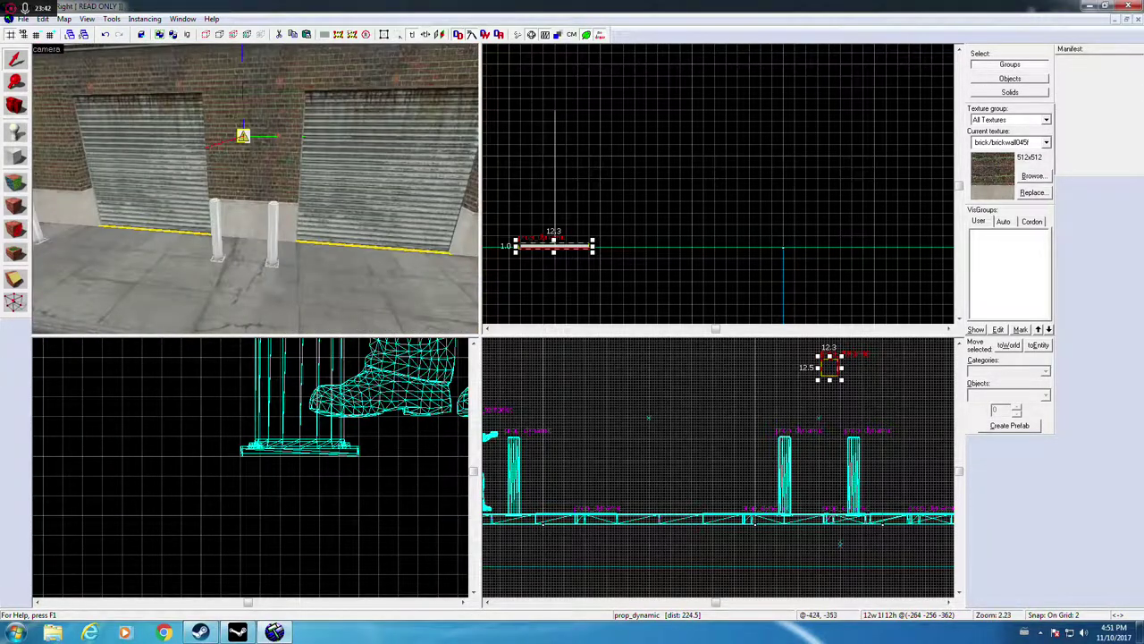
pyautogui.scroll(2, 862, 395)
pyautogui.moveTo(863, 394); pyautogui.dragTo(758, 427, button='middle')
pyautogui.scroll(2, 696, 461)
pyautogui.scroll(2, 690, 443)
pyautogui.moveTo(690, 443); pyautogui.dragTo(652, 445)
pyautogui.scroll(-2, 672, 462)
pyautogui.scroll(-1, 672, 462)
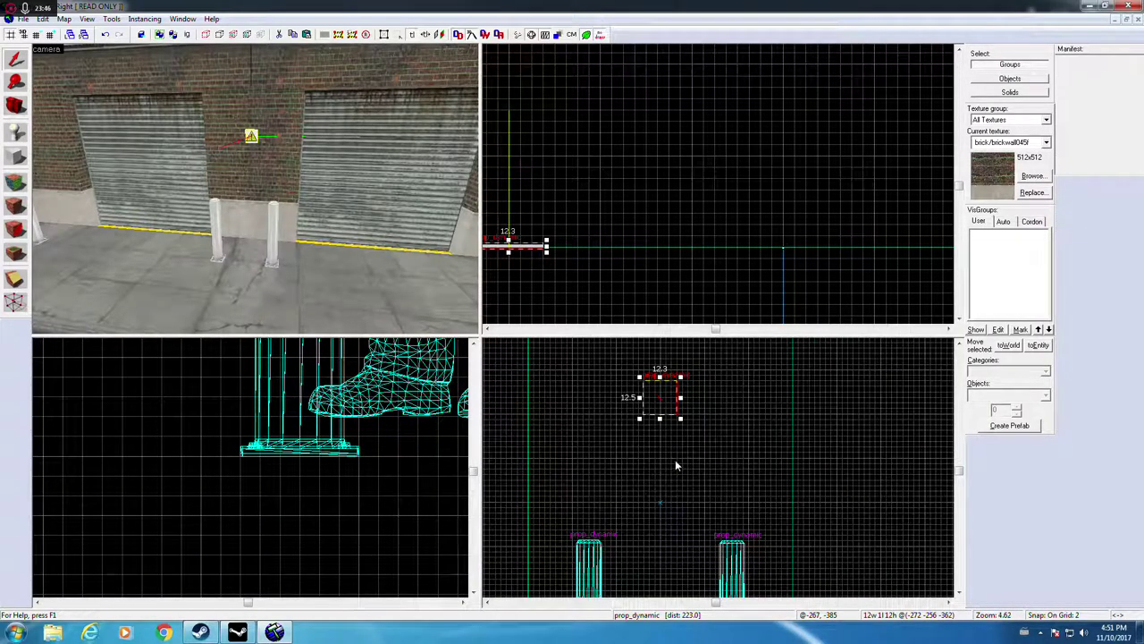
pyautogui.press('Escape')
# Step: Examine the brick facade with its caution sign, garage doors and bollards from several distances and angles along the street
pyautogui.press('Left')
pyautogui.press('Right')
pyautogui.scroll(3, 239, 210)
pyautogui.scroll(-4, 239, 210)
pyautogui.press('Up')
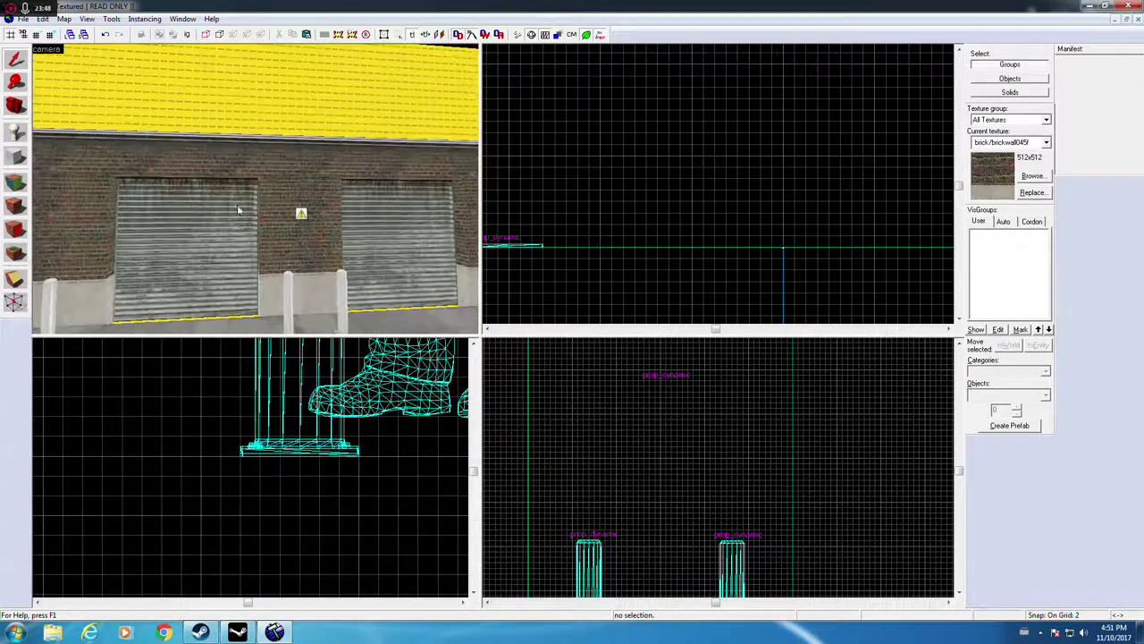
pyautogui.scroll(-3, 237, 207)
pyautogui.press('Right')
pyautogui.scroll(1, 234, 214)
pyautogui.press('Left')
pyautogui.press('Down')
pyautogui.press('Left')
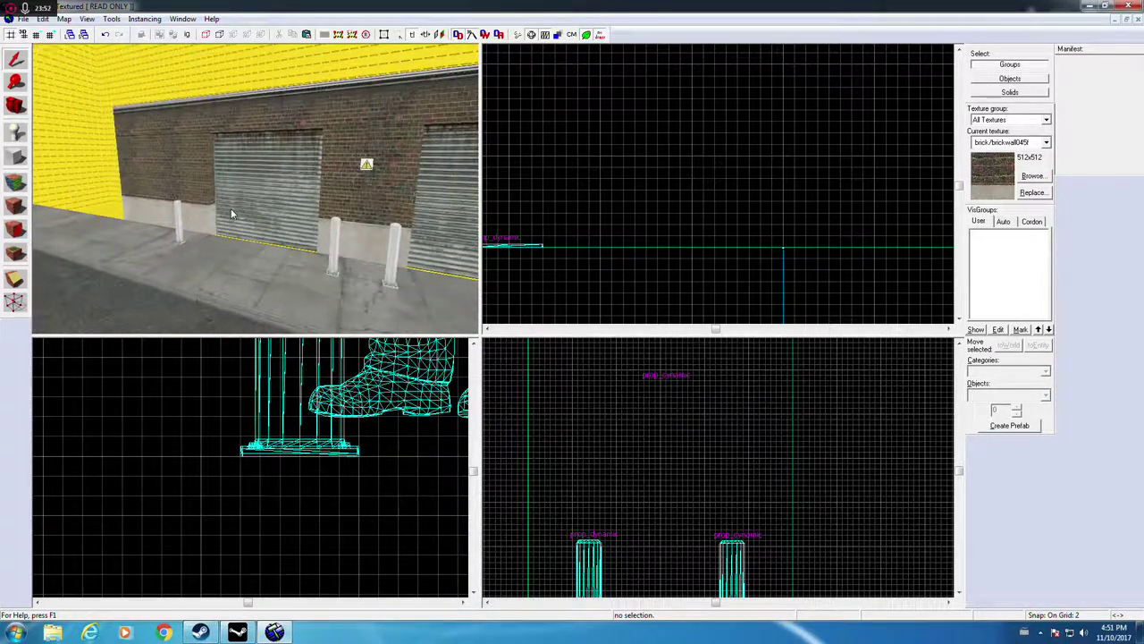
pyautogui.press('Up')
pyautogui.scroll(2, 231, 214)
pyautogui.press('Right')
pyautogui.scroll(-3, 231, 213)
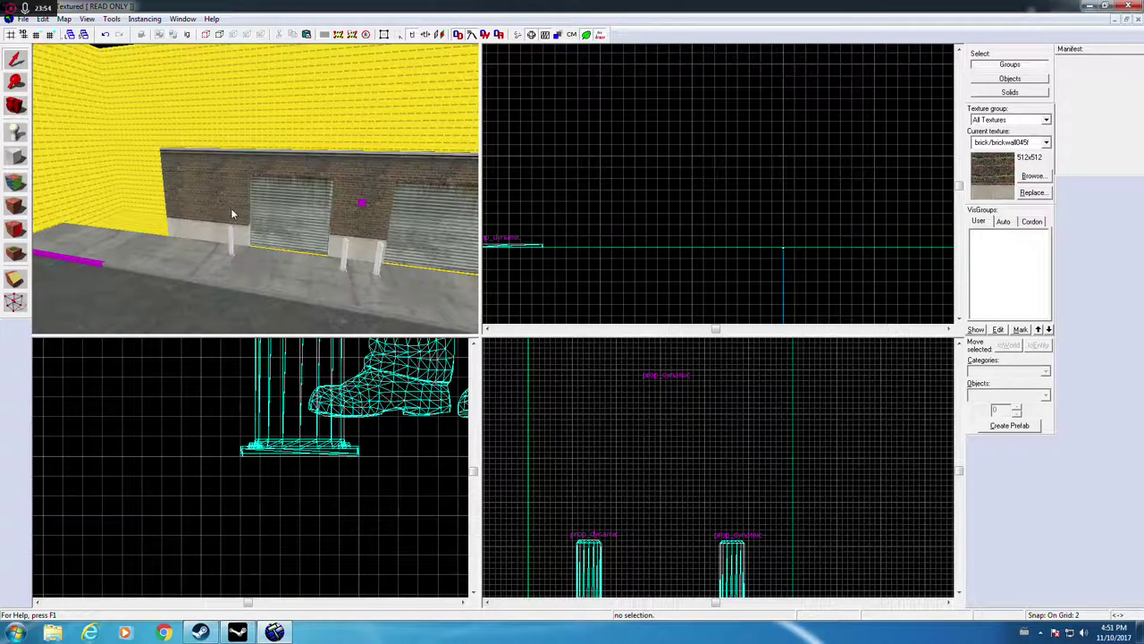
pyautogui.press('Up')
pyautogui.press('Up')
pyautogui.press('Left')
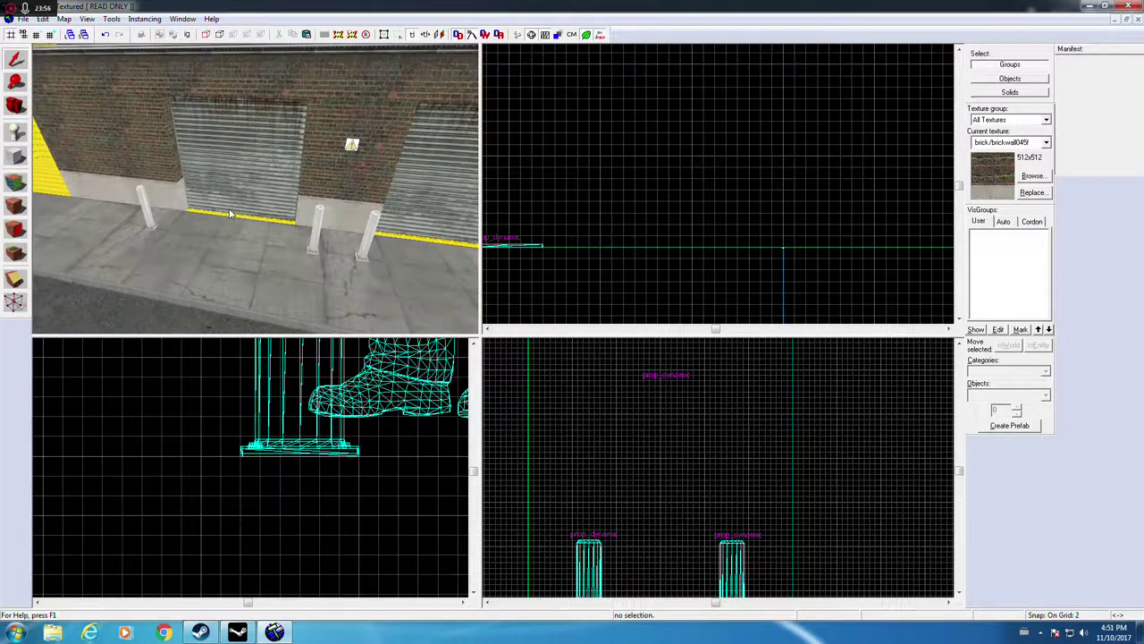
# Step: Shorten the garage door beside the caution sign from below to a height of 32 units, leaving the doorway open
pyautogui.press('Right')
pyautogui.scroll(-2, 229, 214)
pyautogui.press('Left')
pyautogui.scroll(4, 229, 212)
pyautogui.press('Right')
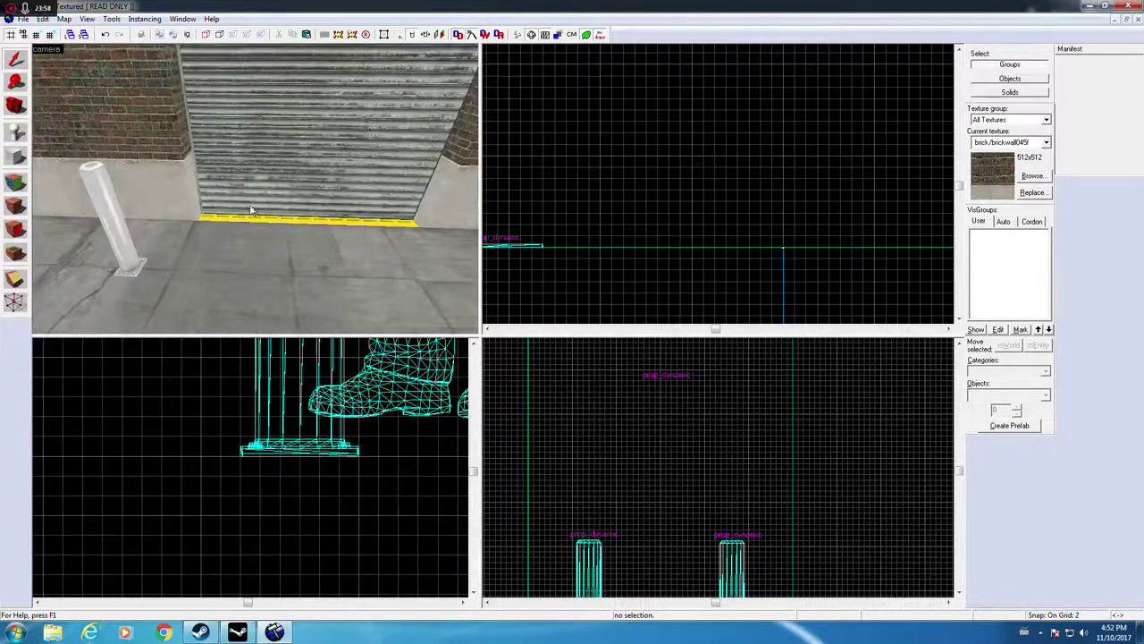
pyautogui.press('Up')
pyautogui.click(308, 203)
pyautogui.scroll(-3, 787, 501)
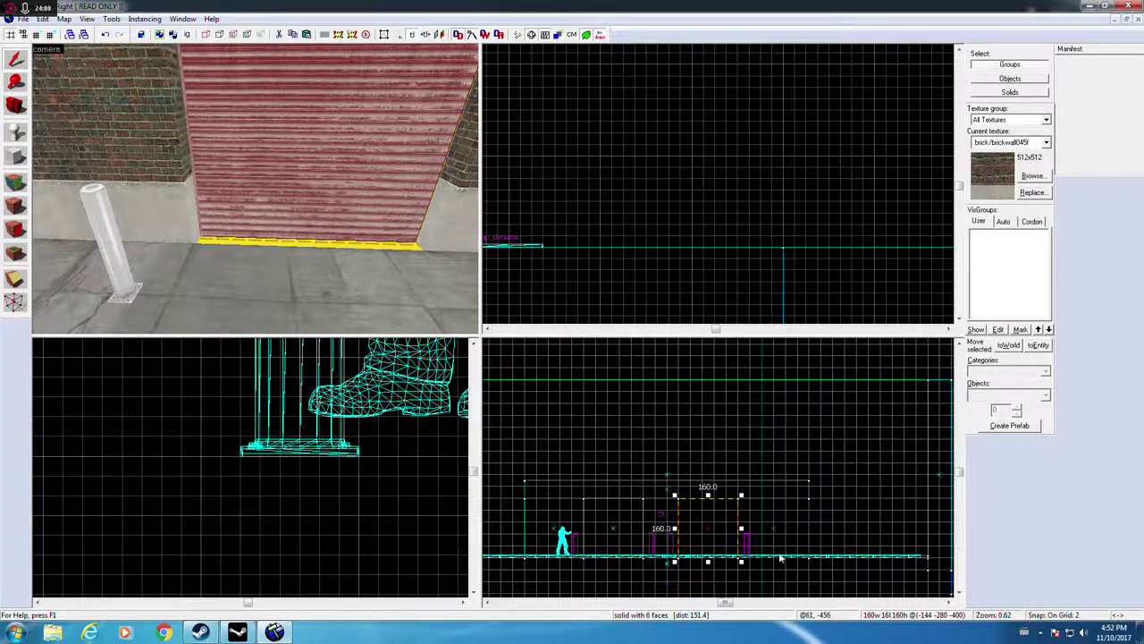
pyautogui.scroll(4, 680, 554)
pyautogui.moveTo(640, 560); pyautogui.dragTo(644, 439)
pyautogui.press('Down')
pyautogui.press('Down')
pyautogui.press('Down')
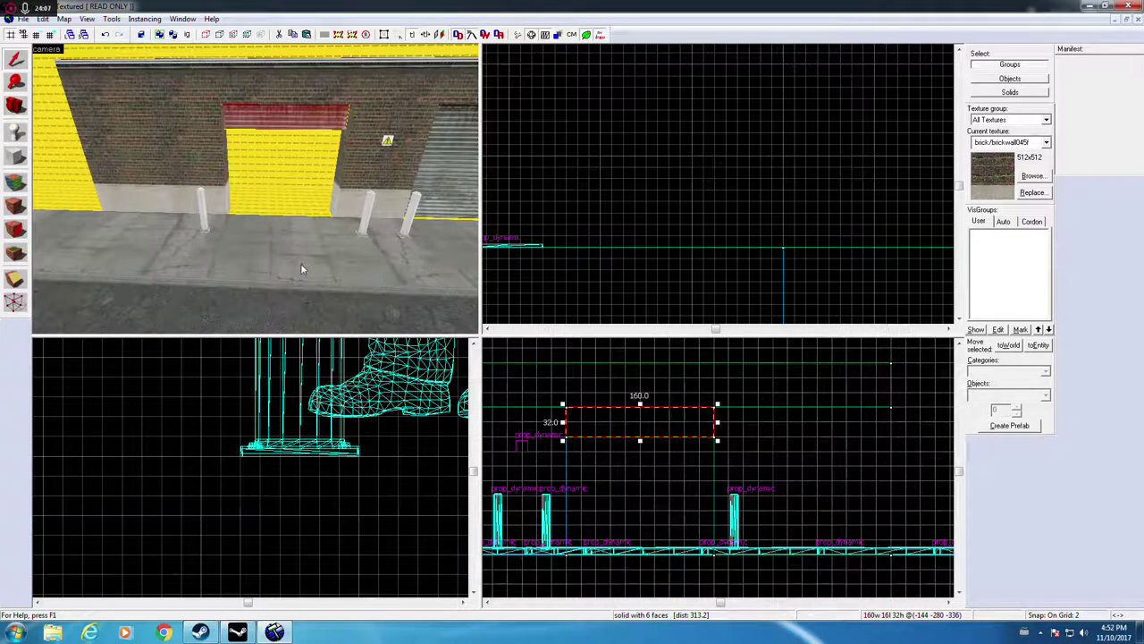
# Step: Paste a bollard copy on the sidewalk before the opened garage doorway and filter its model choices by "truc"
pyautogui.hotkey('ctrl', 'v')
pyautogui.doubleClick(320, 257)
pyautogui.click(633, 275)
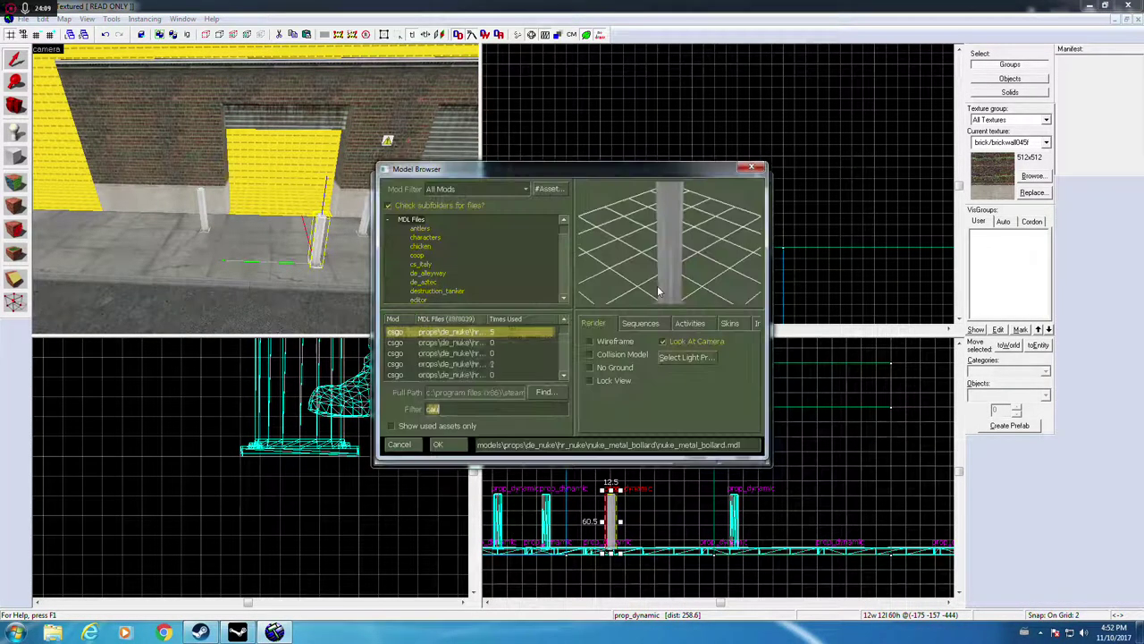
pyautogui.write('c')
pyautogui.press('BackSpace')
pyautogui.write('tric')
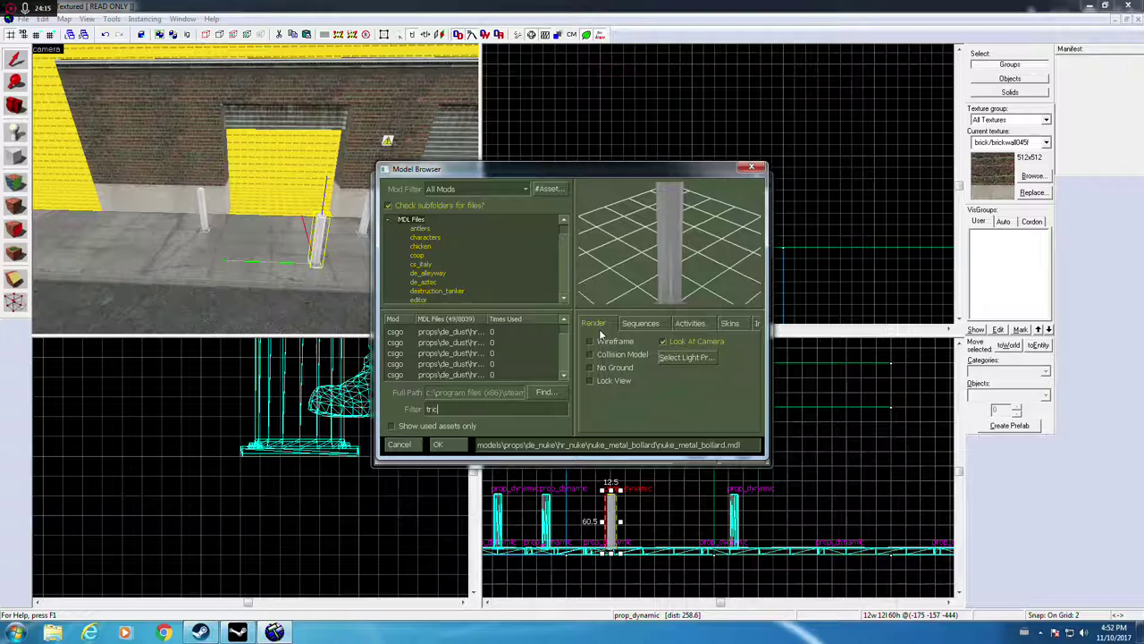
pyautogui.write('k')
pyautogui.press('BackSpace')
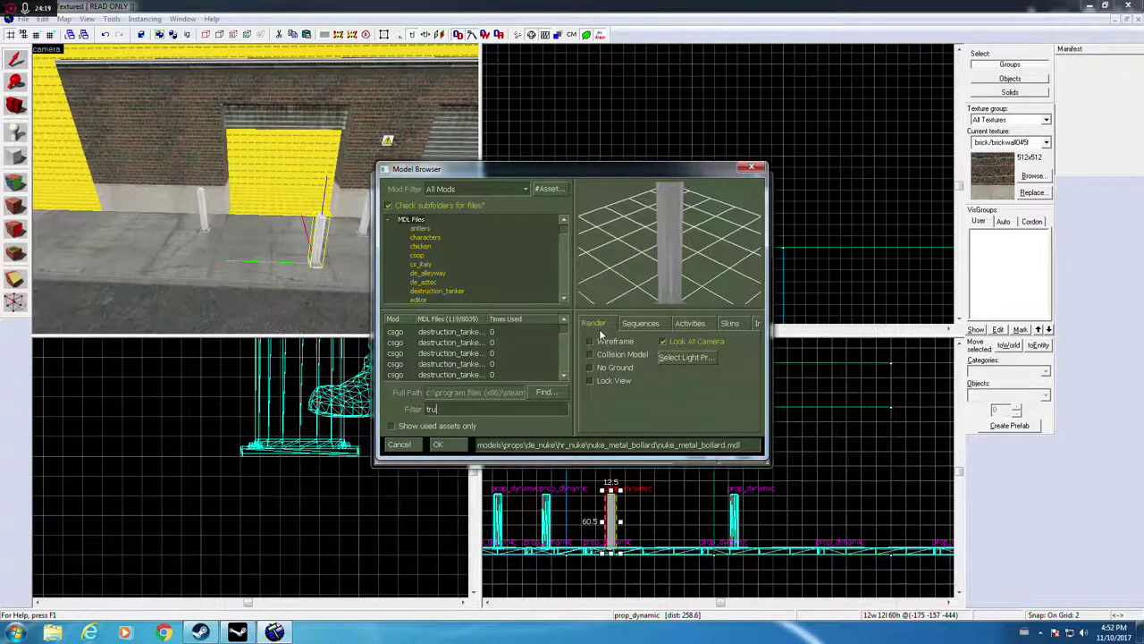
# Step: Look through the previews of the vehicle and debris models in the filtered list for a suitable truck
pyautogui.click(487, 353)
pyautogui.press('Down')
pyautogui.press('Down')
pyautogui.press('Down')
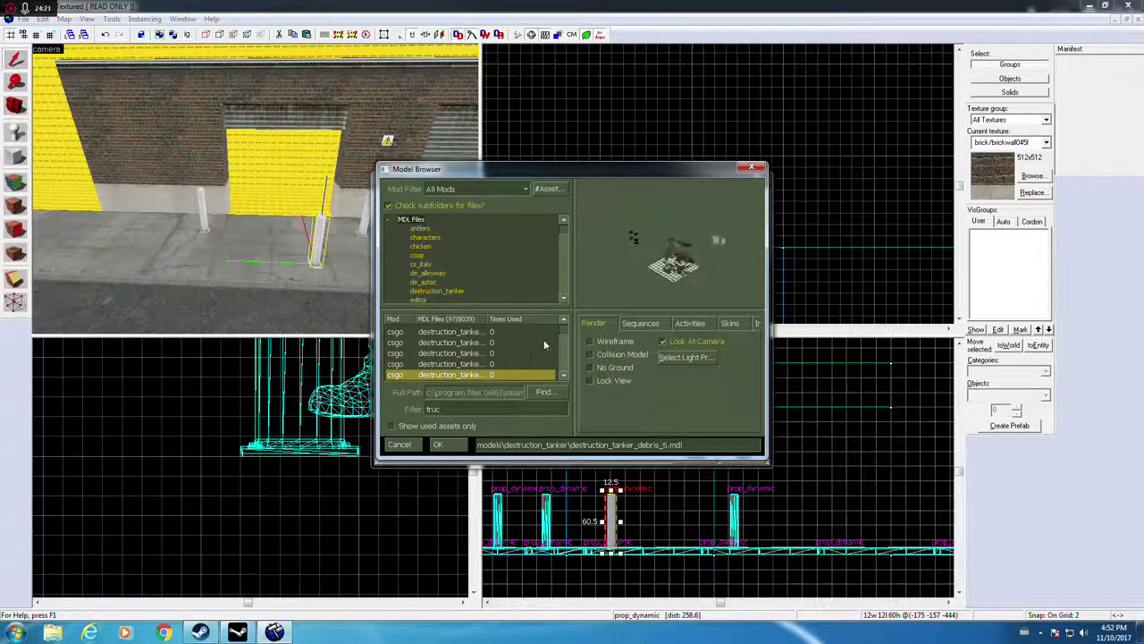
pyautogui.press('Down')
pyautogui.press('Down')
pyautogui.press('Down')
pyautogui.press('Down')
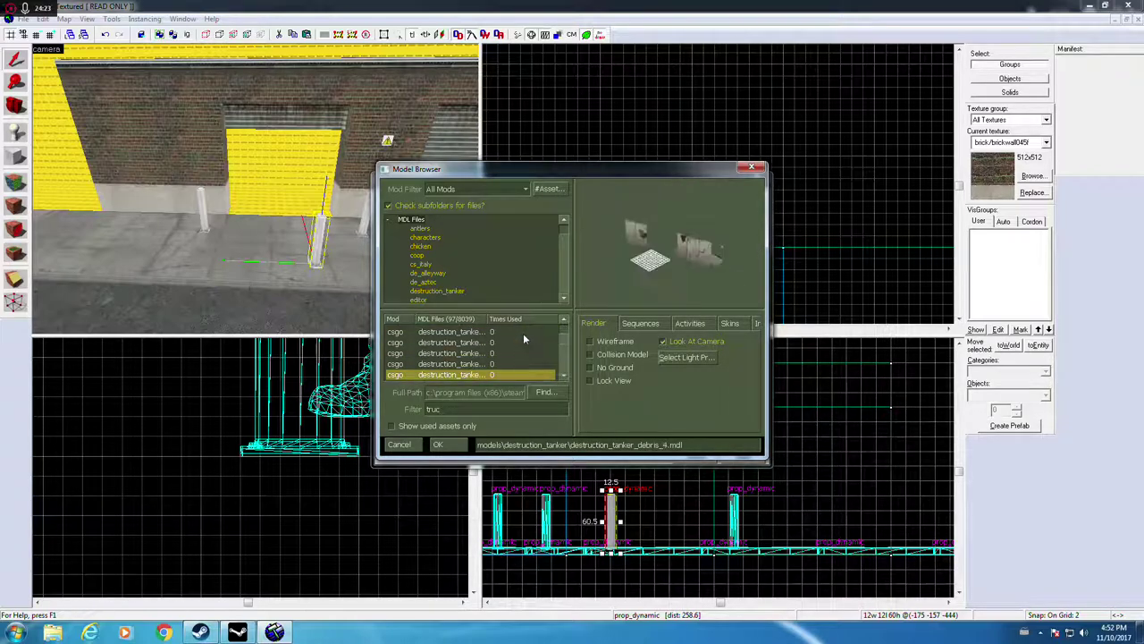
pyautogui.press('Down')
pyautogui.press('Down')
pyautogui.press('Down')
pyautogui.press('Down')
pyautogui.press('Down')
pyautogui.press('Down')
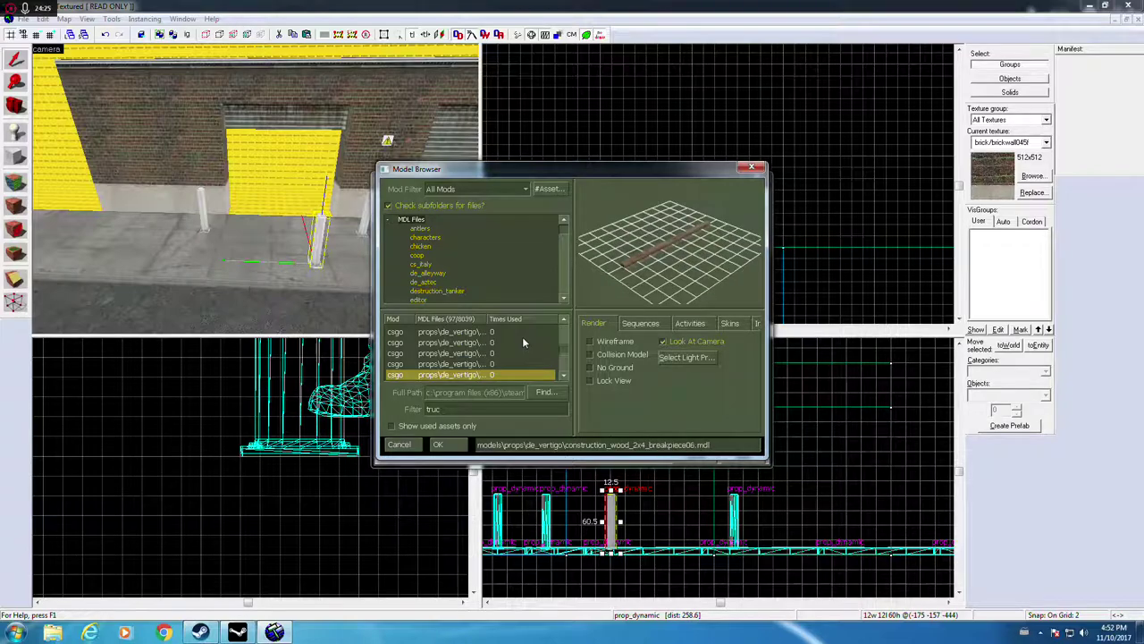
pyautogui.press('Down')
pyautogui.press('Down')
pyautogui.press('Down')
pyautogui.press('Down')
pyautogui.press('Down')
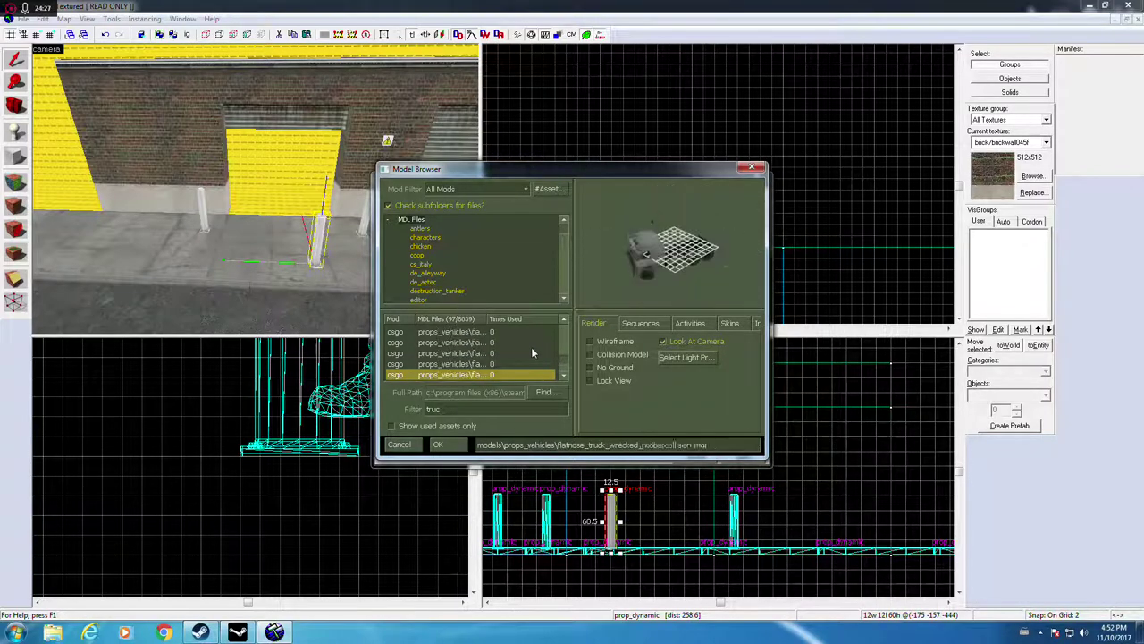
pyautogui.press('Up')
pyautogui.press('Up')
pyautogui.press('Up')
pyautogui.press('Down')
pyautogui.press('Down')
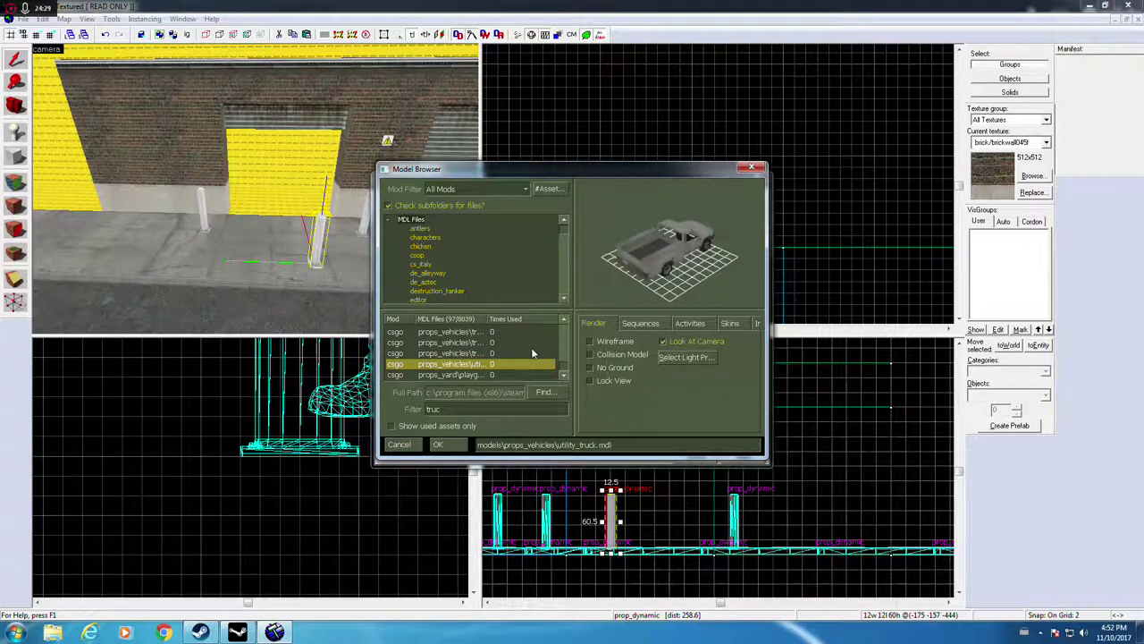
pyautogui.press('Up')
pyautogui.press('Up')
pyautogui.press('Up')
pyautogui.press('Up')
pyautogui.press('Up')
pyautogui.press('Up')
pyautogui.press('Up')
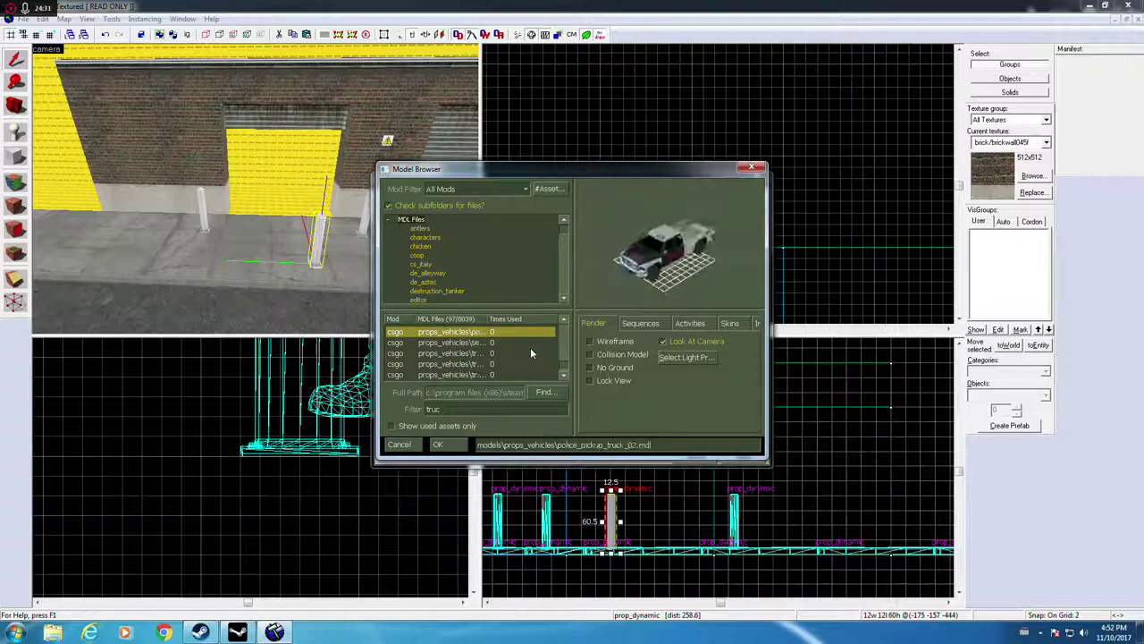
pyautogui.press('Down')
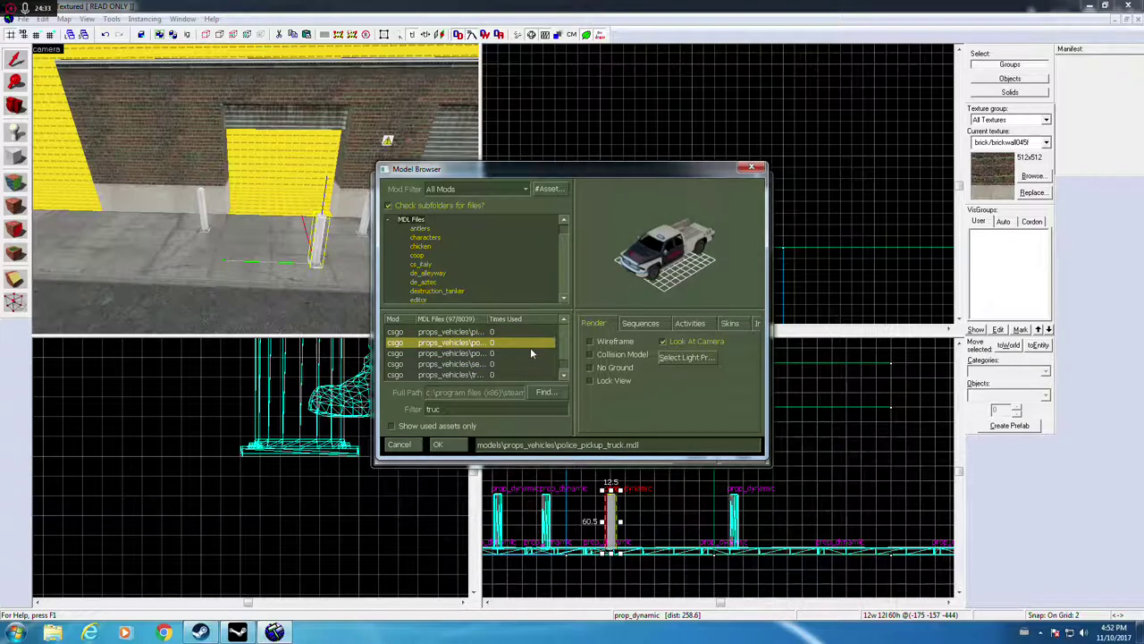
# Step: Change the pasted bollard's world model to utility_truck.mdl, apply it and close the object properties
pyautogui.press('Down')
pyautogui.press('Down')
pyautogui.press('Down')
pyautogui.press('Down')
pyautogui.press('Down')
pyautogui.press('Down')
pyautogui.press('Down')
pyautogui.press('Up')
pyautogui.press('Return')
pyautogui.click(740, 456)
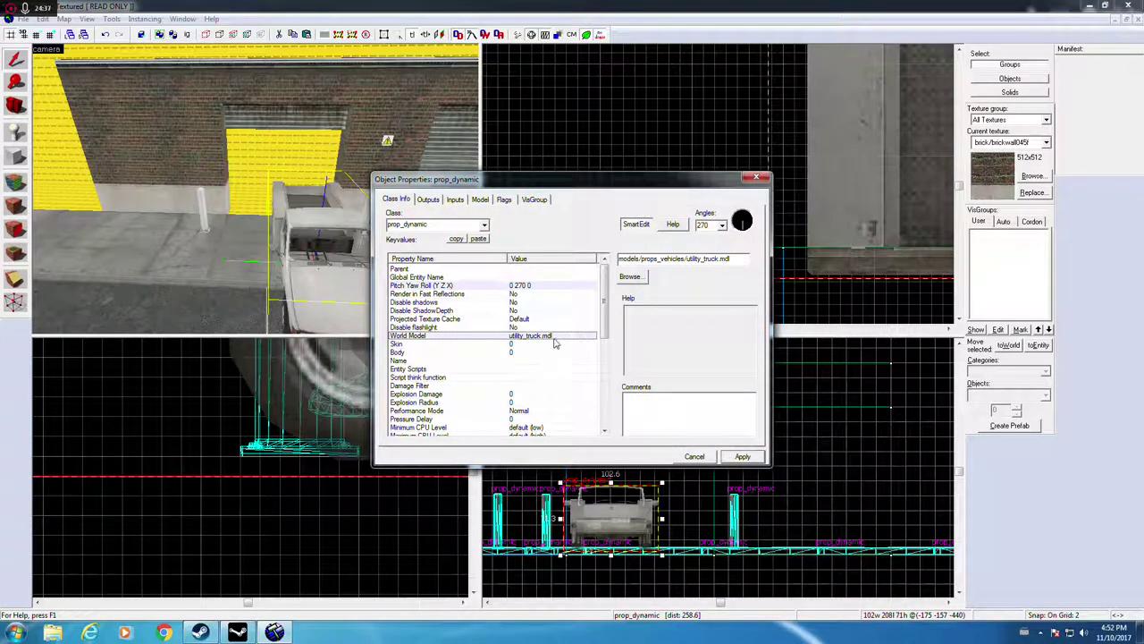
pyautogui.click(701, 460)
# Step: Turn the utility truck around so its cab faces the building and move it partway into the open garage doorway
pyautogui.doubleClick(340, 241)
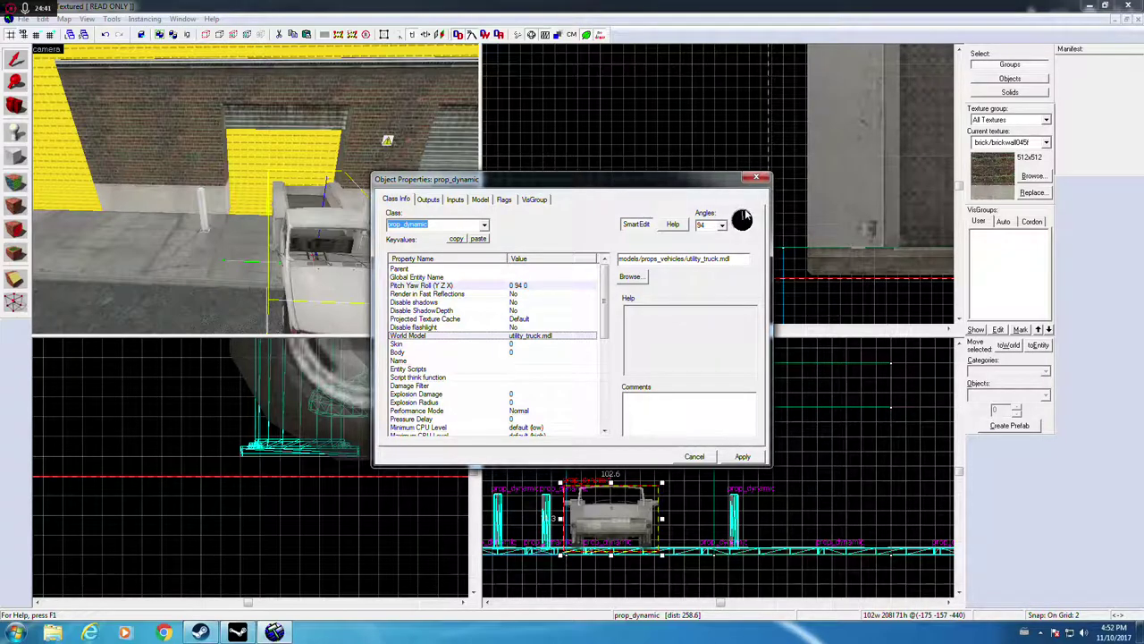
pyautogui.click(738, 457)
pyautogui.click(694, 457)
pyautogui.scroll(-12, 806, 231)
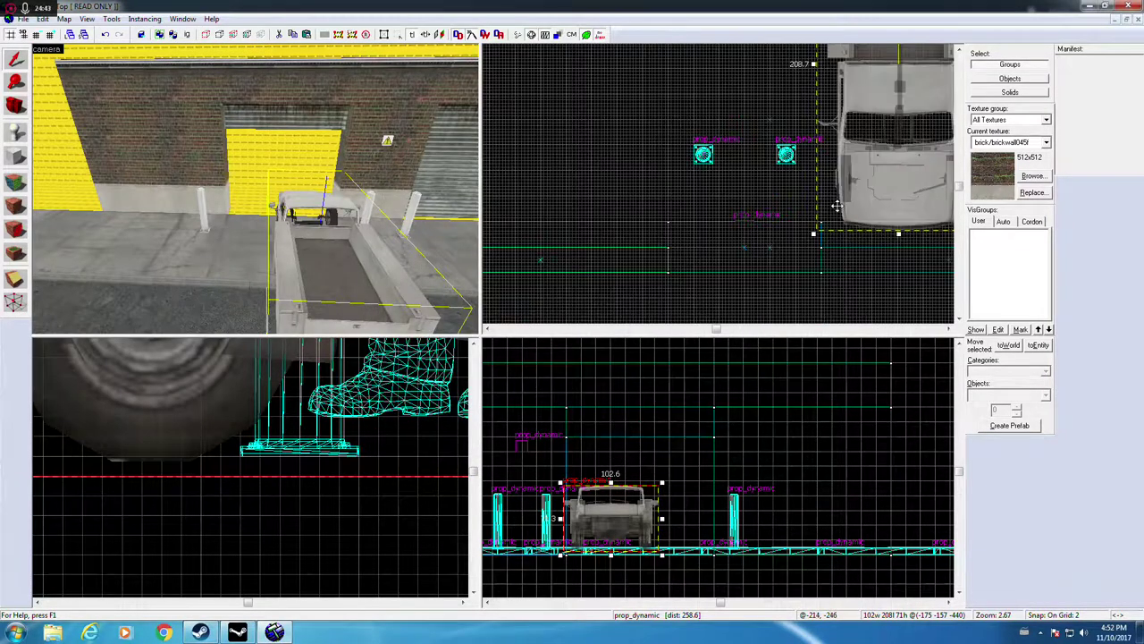
pyautogui.moveTo(731, 201); pyautogui.dragTo(747, 268)
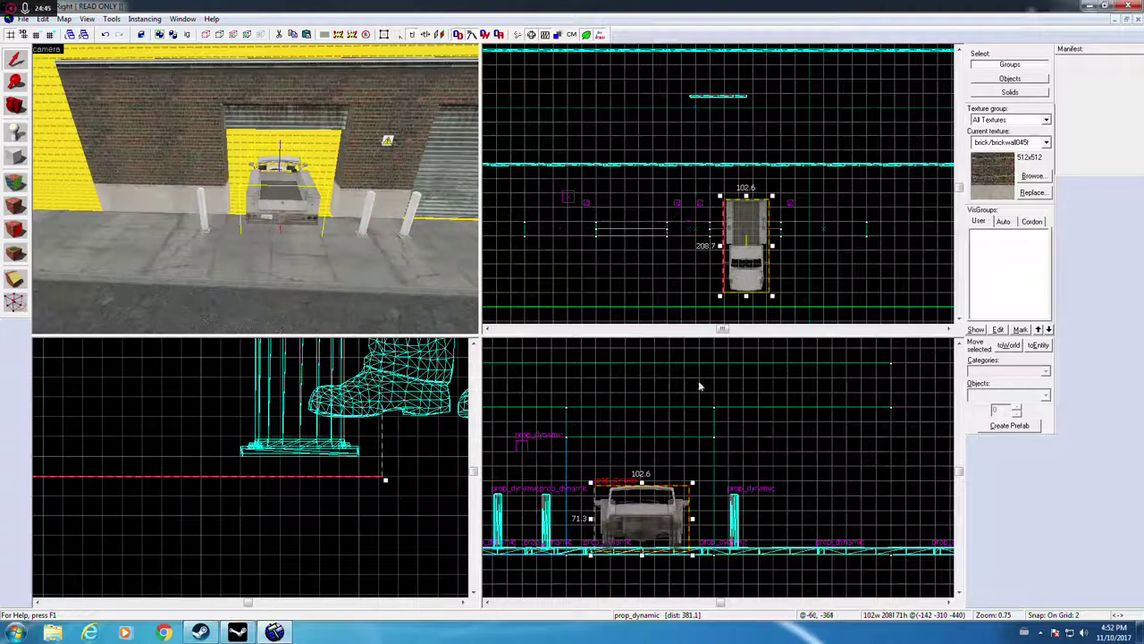
# Step: Raise the utility truck slightly so its wheels rest on the sidewalk and shift it sideways
pyautogui.scroll(8, 654, 491)
pyautogui.scroll(2, 688, 486)
pyautogui.moveTo(685, 477); pyautogui.dragTo(743, 469)
pyautogui.press('z')
pyautogui.press('w')
pyautogui.press('w')
pyautogui.press('s')
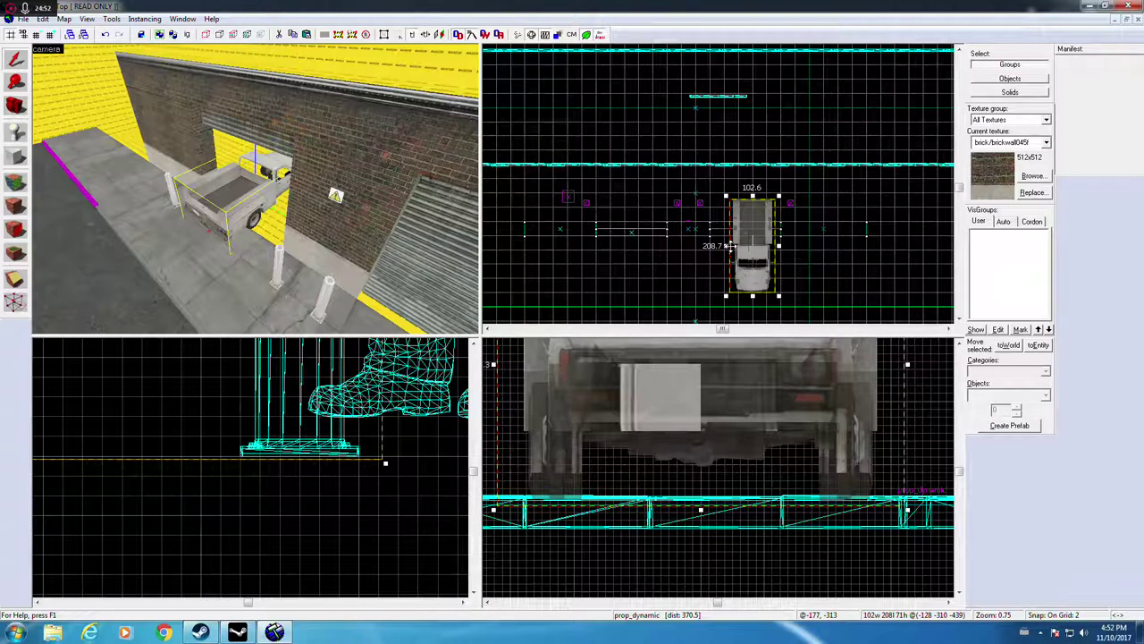
# Step: Move the utility truck deeper into the opened garage doorway and center it between the door's side walls
pyautogui.press('Right')
pyautogui.press('Down')
pyautogui.scroll(4, 638, 226)
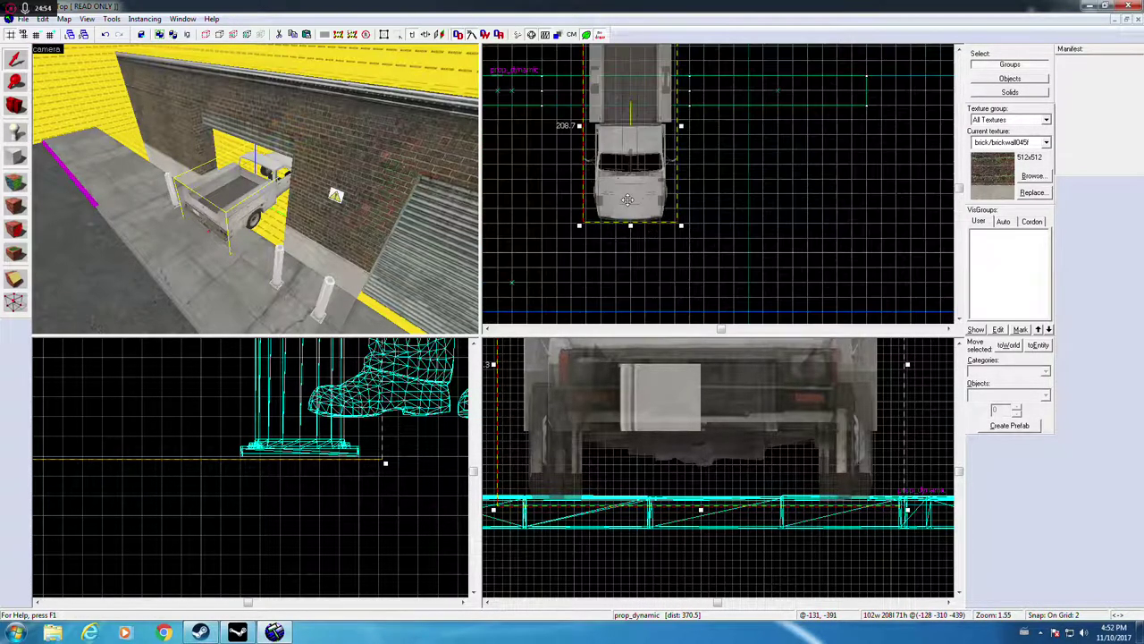
pyautogui.moveTo(628, 201); pyautogui.dragTo(640, 219)
pyautogui.click(640, 221)
pyautogui.scroll(-4, 733, 254)
pyautogui.press('Up')
pyautogui.scroll(5, 689, 257)
pyautogui.press('Down')
pyautogui.press('Left')
pyautogui.moveTo(774, 218); pyautogui.dragTo(745, 222)
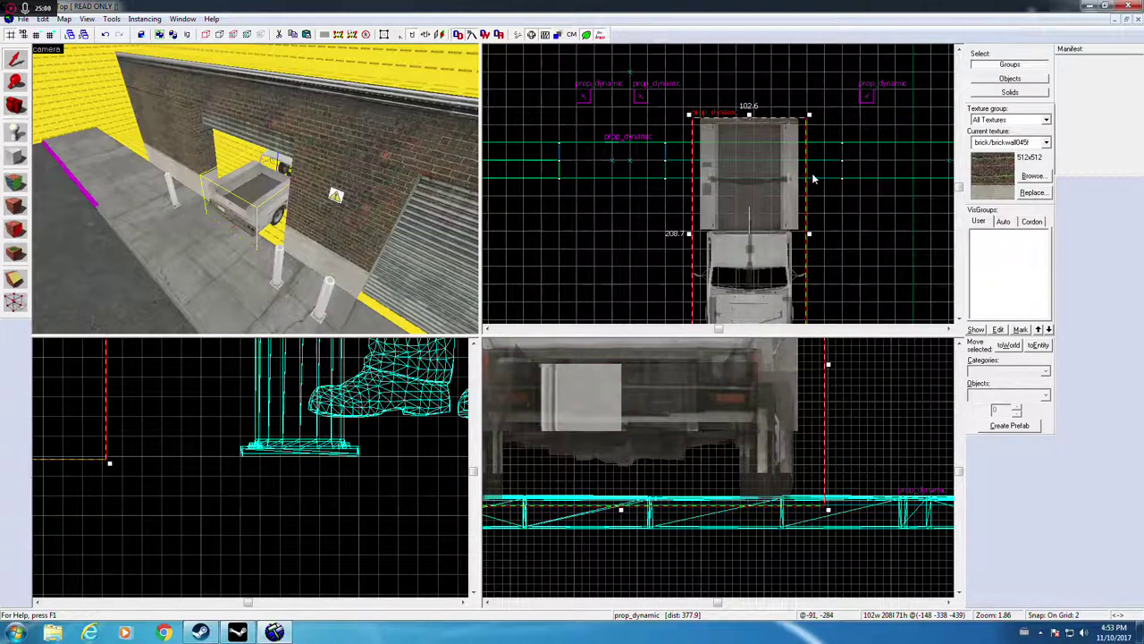
pyautogui.click(835, 204)
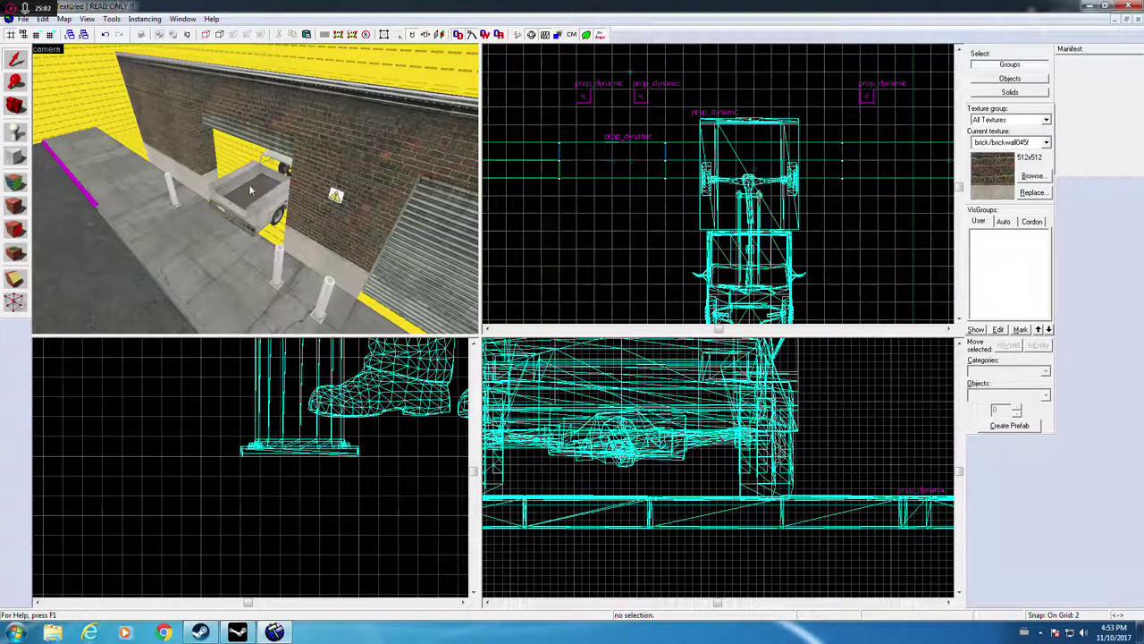
pyautogui.click(726, 215)
pyautogui.moveTo(743, 216); pyautogui.dragTo(744, 215)
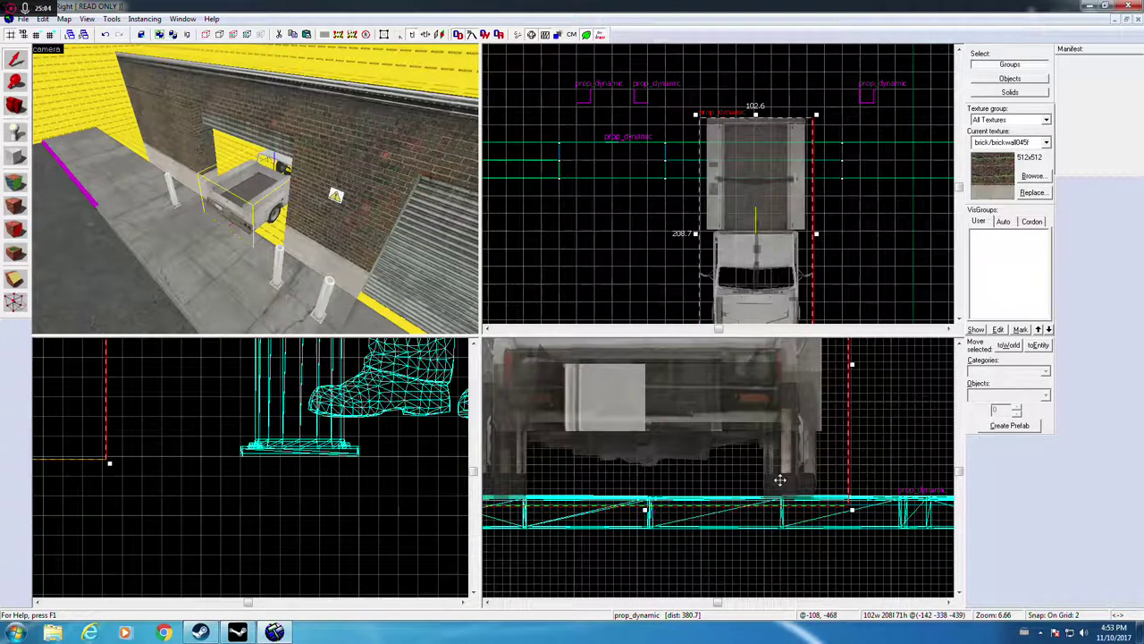
# Step: Extend the rolled-up shutter above the truck downward by lowering its bottom edge in the garage doorway, then deselect it
pyautogui.press('z')
pyautogui.press('w')
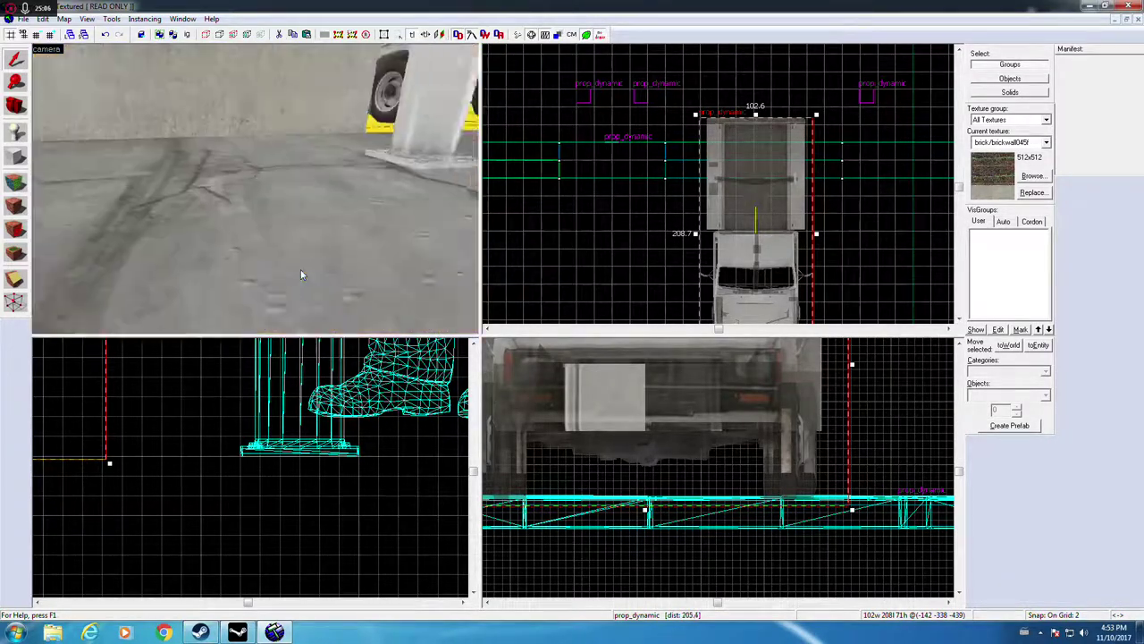
pyautogui.press('s')
pyautogui.press('z')
pyautogui.press('w')
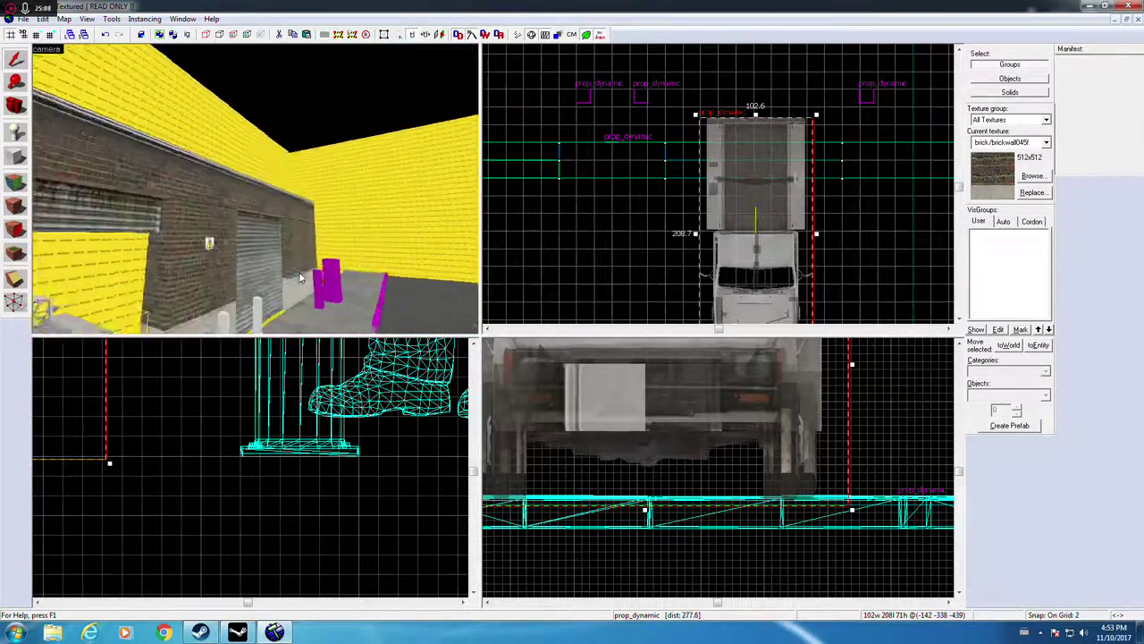
pyautogui.press('s')
pyautogui.press('z')
pyautogui.click(307, 142)
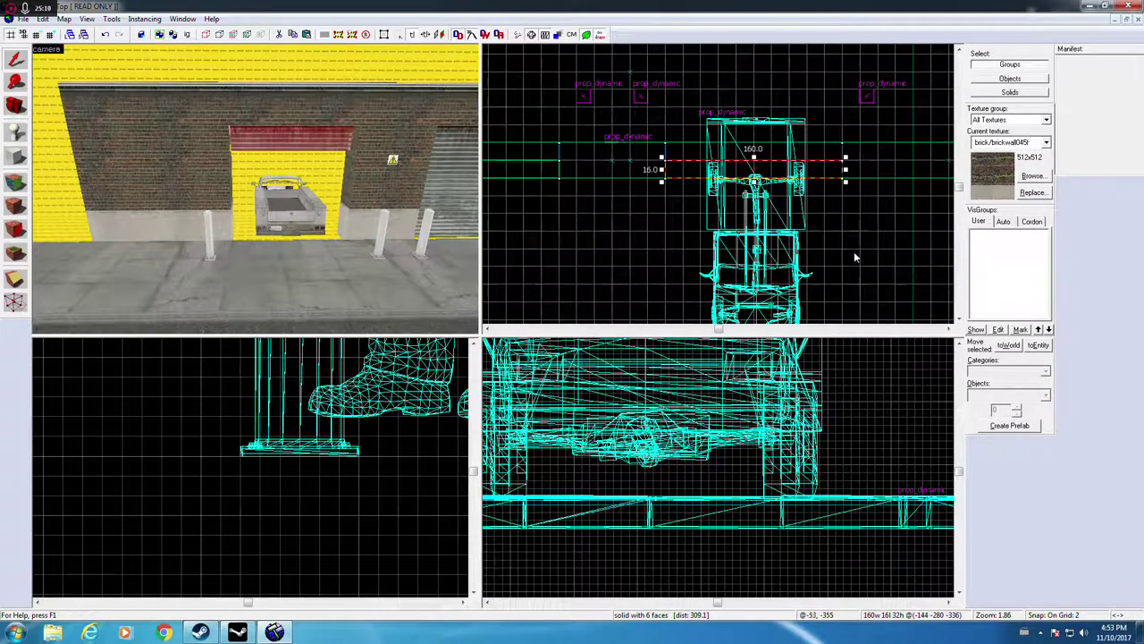
pyautogui.scroll(6, 706, 375)
pyautogui.moveTo(705, 412); pyautogui.dragTo(697, 457)
pyautogui.press('Escape')
pyautogui.scroll(-5, 370, 177)
# Step: Look over the facade, the parked truck and the brick wall section beside it from the street side
pyautogui.press('z')
pyautogui.press('w')
pyautogui.press('z')
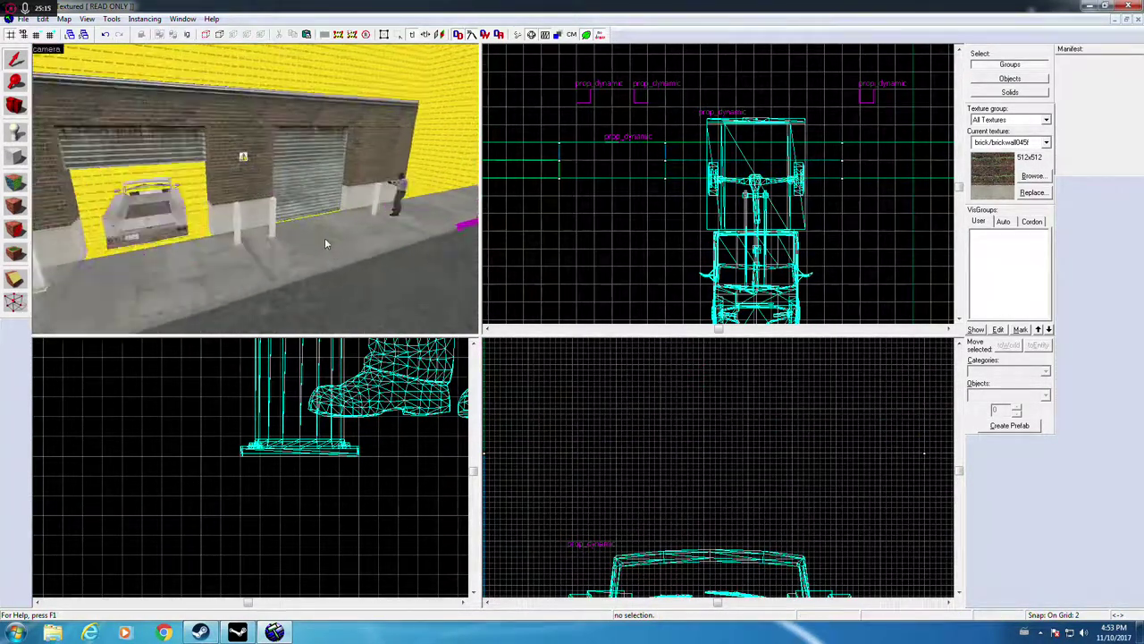
pyautogui.press('Left')
pyautogui.press('s')
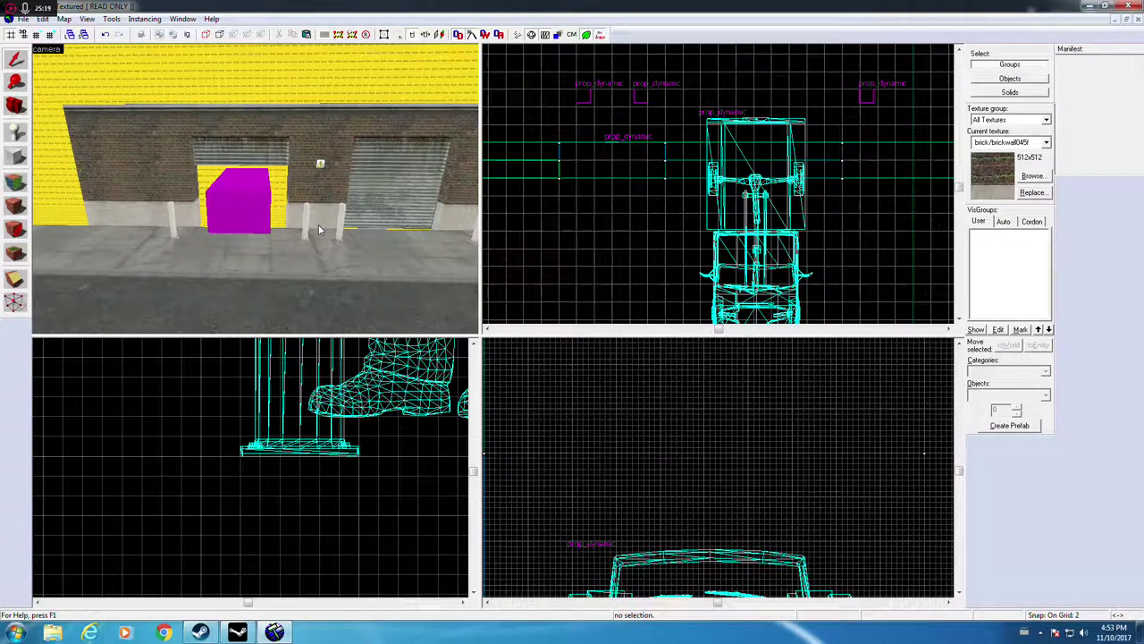
pyautogui.press('Left')
pyautogui.press('w')
pyautogui.press('s')
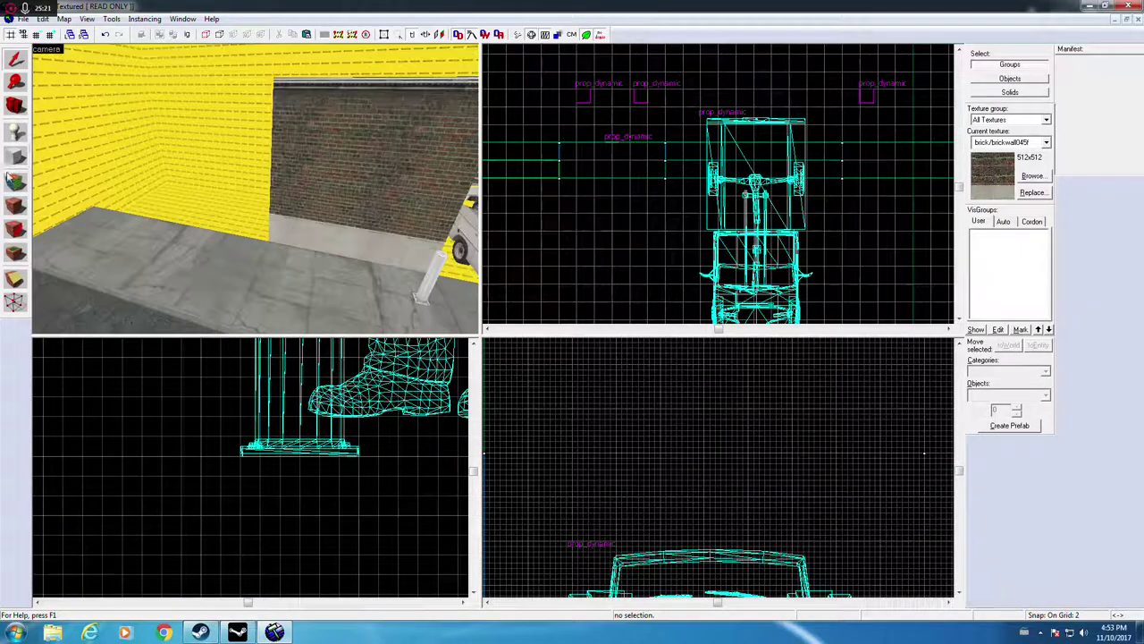
# Step: Pick up the tools/toolsnodraw texture and create a block within the brick wall section between the truck doorway and the corner
pyautogui.click(16, 183)
pyautogui.click(660, 207)
pyautogui.scroll(-5, 345, 204)
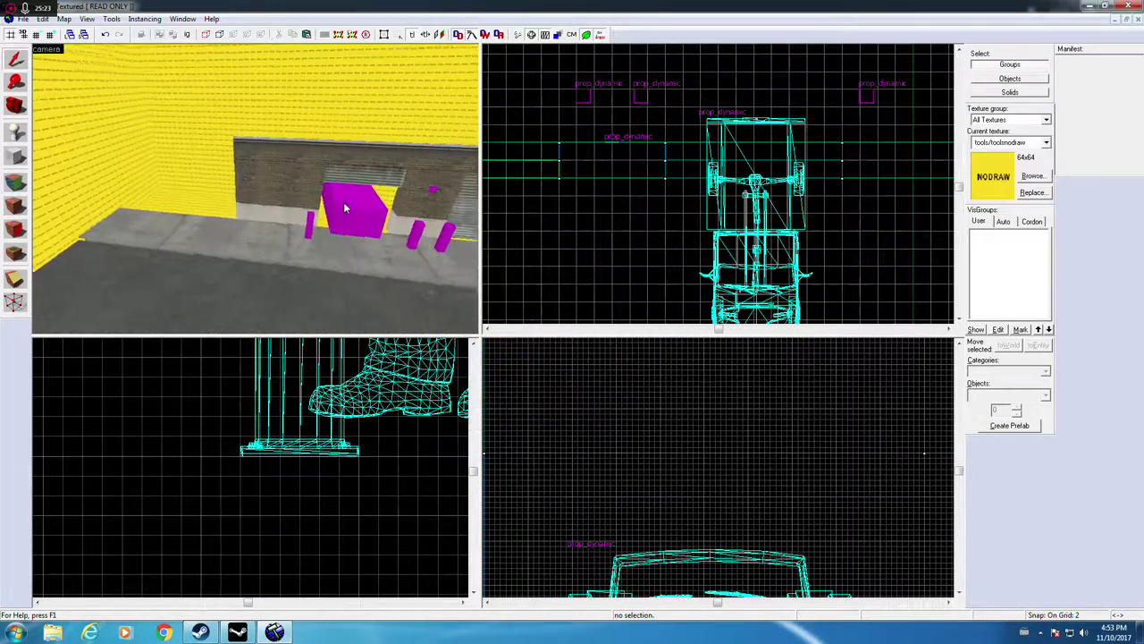
pyautogui.click(258, 211)
pyautogui.scroll(-3, 861, 150)
pyautogui.scroll(3, 858, 150)
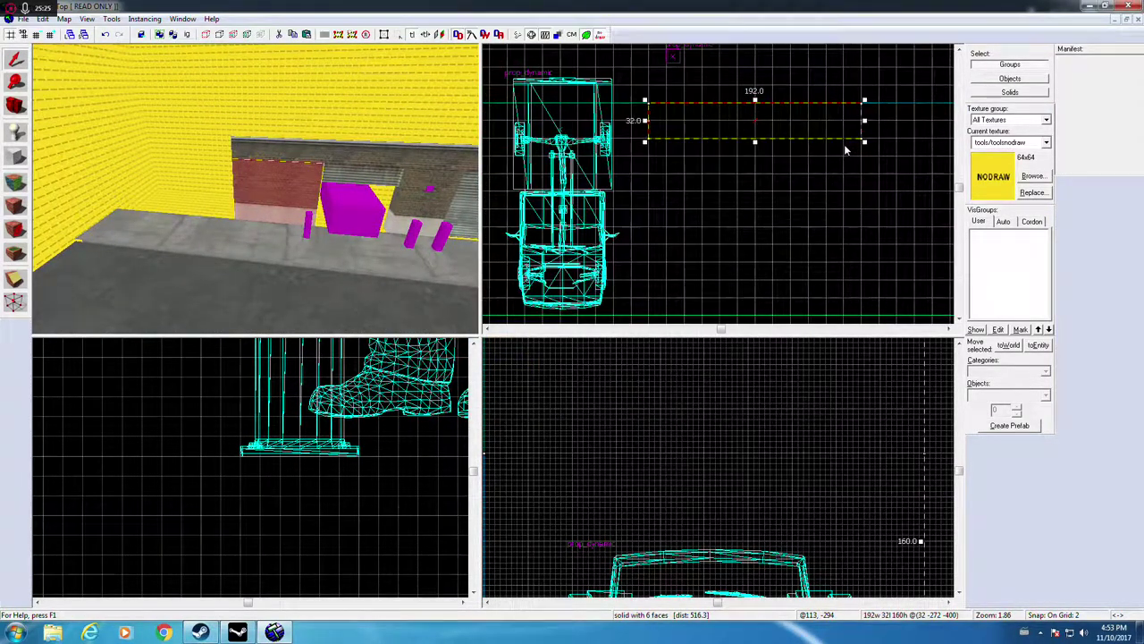
pyautogui.scroll(3, 857, 174)
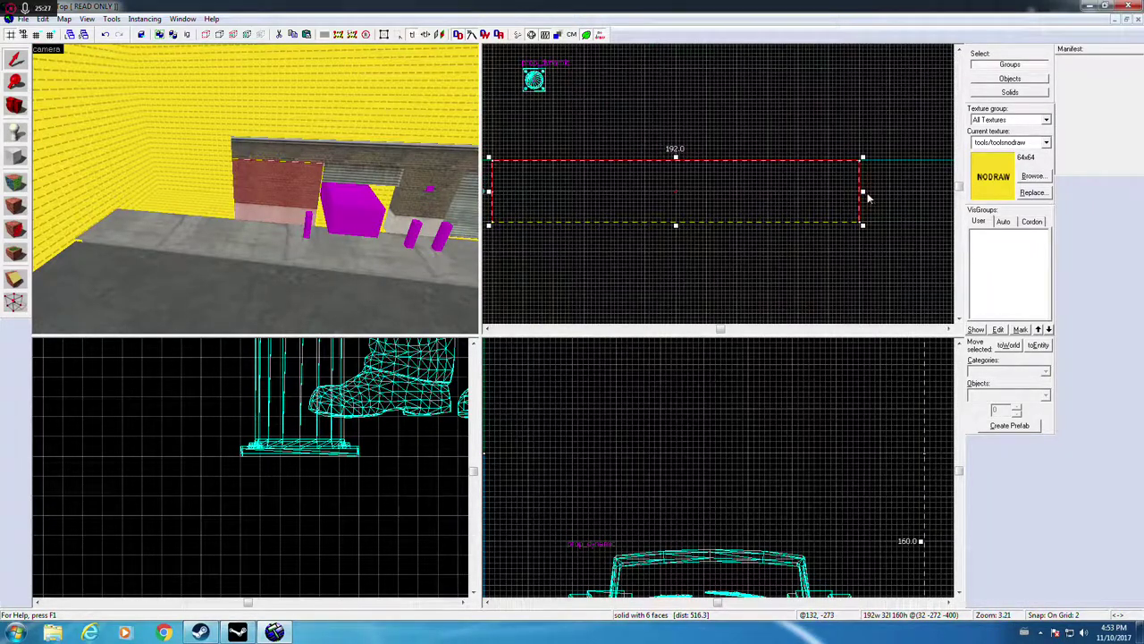
pyautogui.click(16, 157)
pyautogui.click(745, 199)
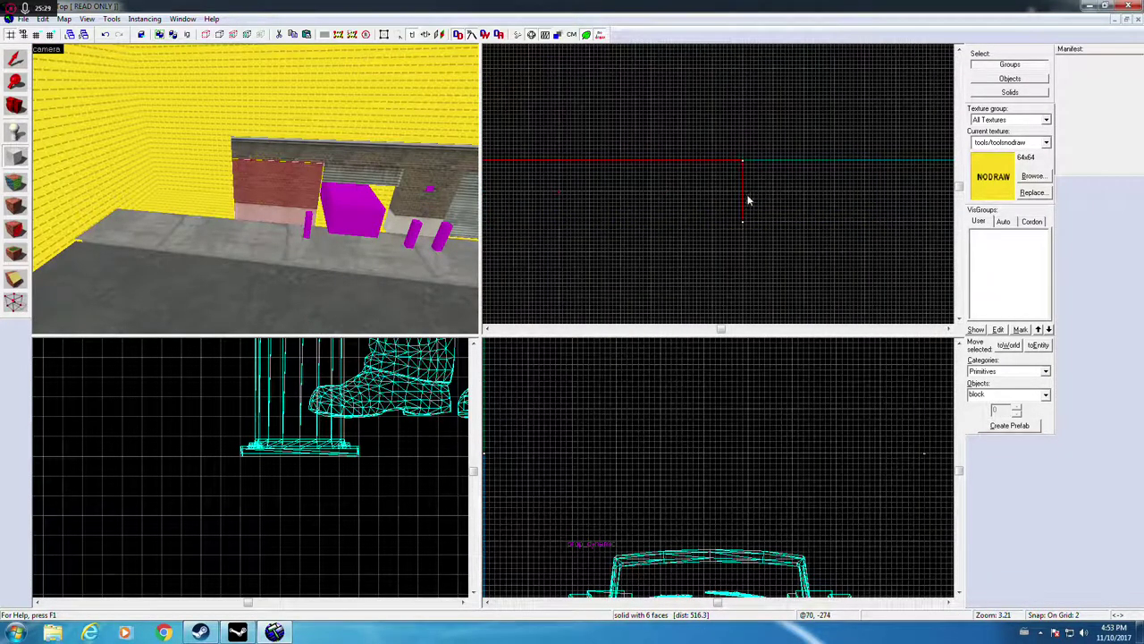
pyautogui.scroll(-3, 726, 195)
pyautogui.scroll(4, 730, 192)
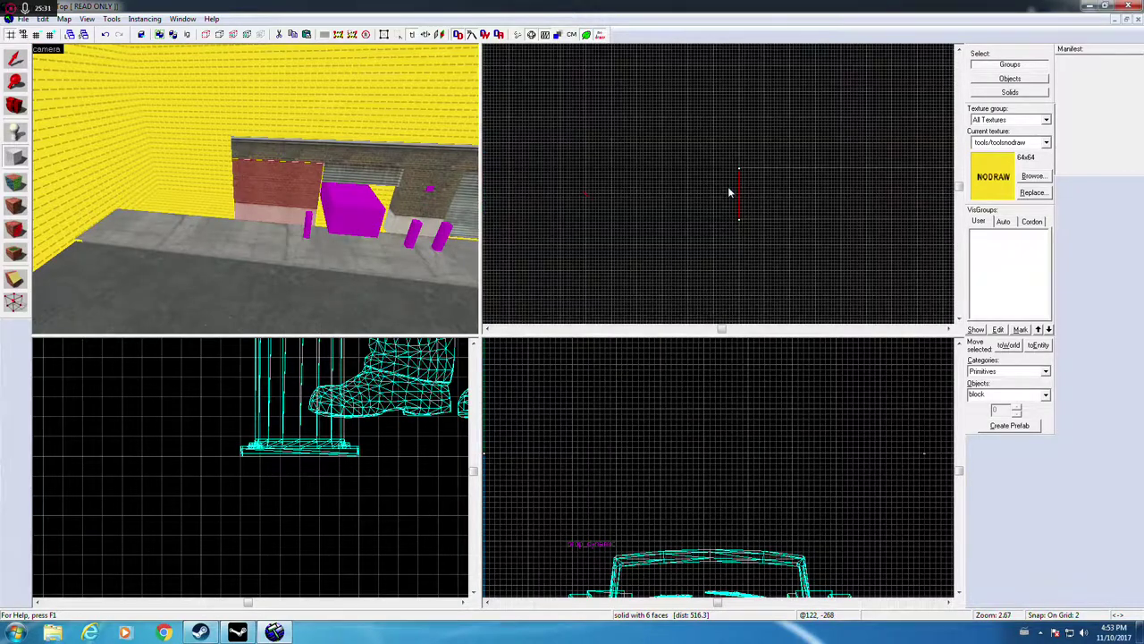
pyautogui.moveTo(613, 168); pyautogui.dragTo(760, 248)
pyautogui.press('Return')
# Step: Cut back the wall section beside the truck to leave an 80-unit-wide door opening next to a 48-unit-wide nodraw block
pyautogui.click(18, 60)
pyautogui.click(307, 190)
pyautogui.moveTo(564, 181); pyautogui.dragTo(682, 182, button='middle')
pyautogui.moveTo(880, 201); pyautogui.dragTo(764, 201)
pyautogui.press('Escape')
pyautogui.click(254, 191)
pyautogui.press('Escape')
pyautogui.scroll(3, 183, 227)
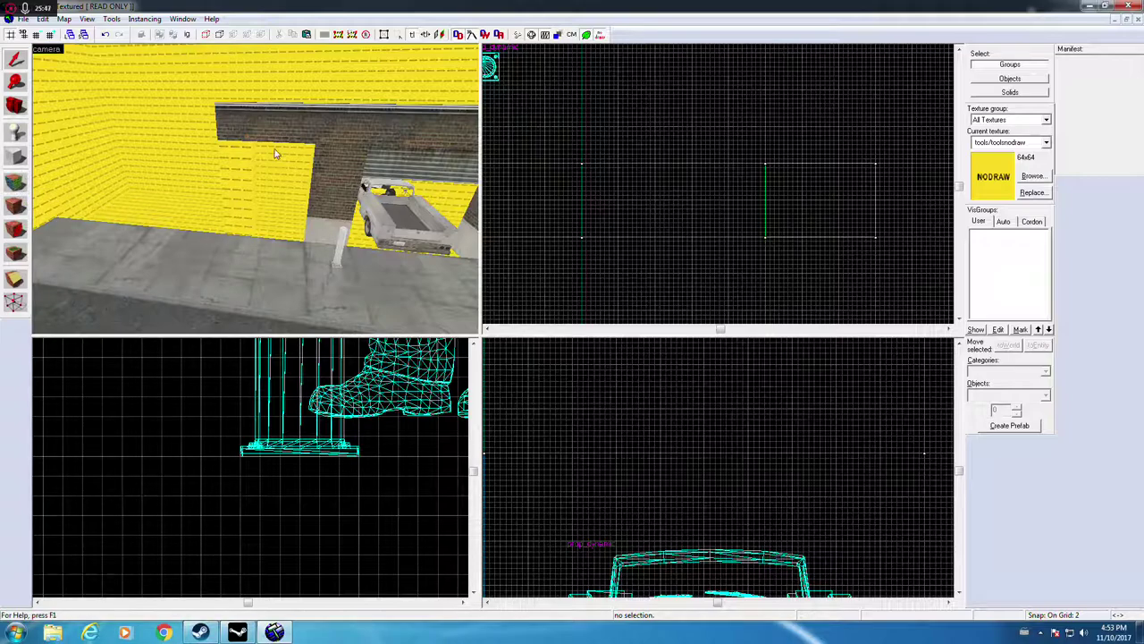
# Step: Create a nodraw lintel block 80 units wide and 32 units deep across the top of the new door opening
pyautogui.click(241, 158)
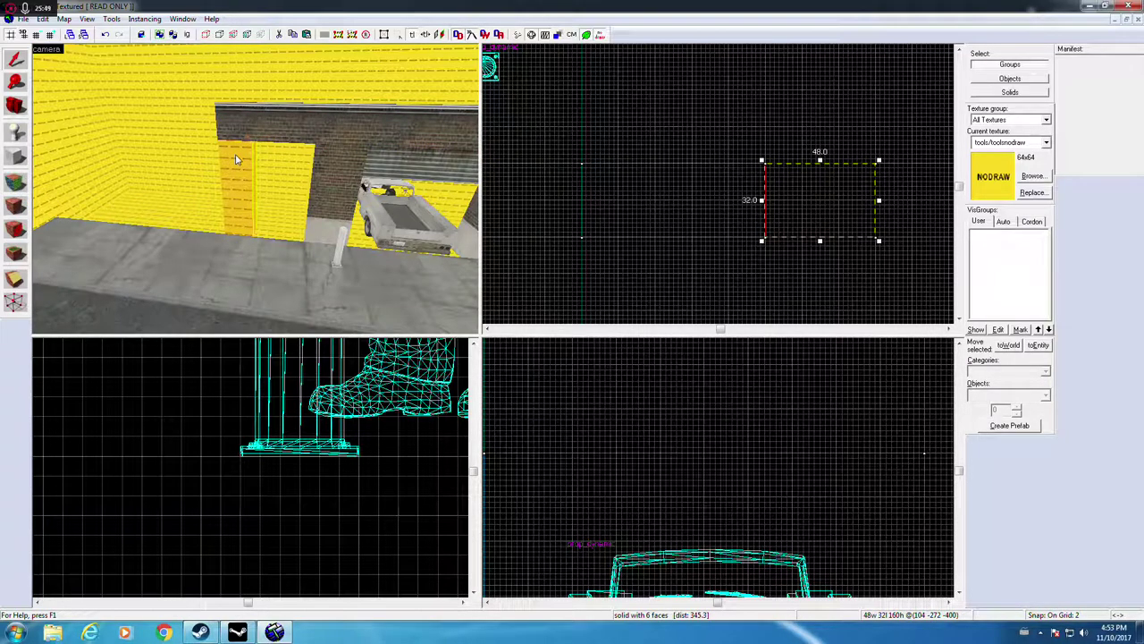
pyautogui.click(16, 157)
pyautogui.scroll(-3, 626, 444)
pyautogui.scroll(5, 705, 454)
pyautogui.moveTo(655, 399); pyautogui.dragTo(783, 477)
pyautogui.press('Return')
pyautogui.scroll(5, 782, 476)
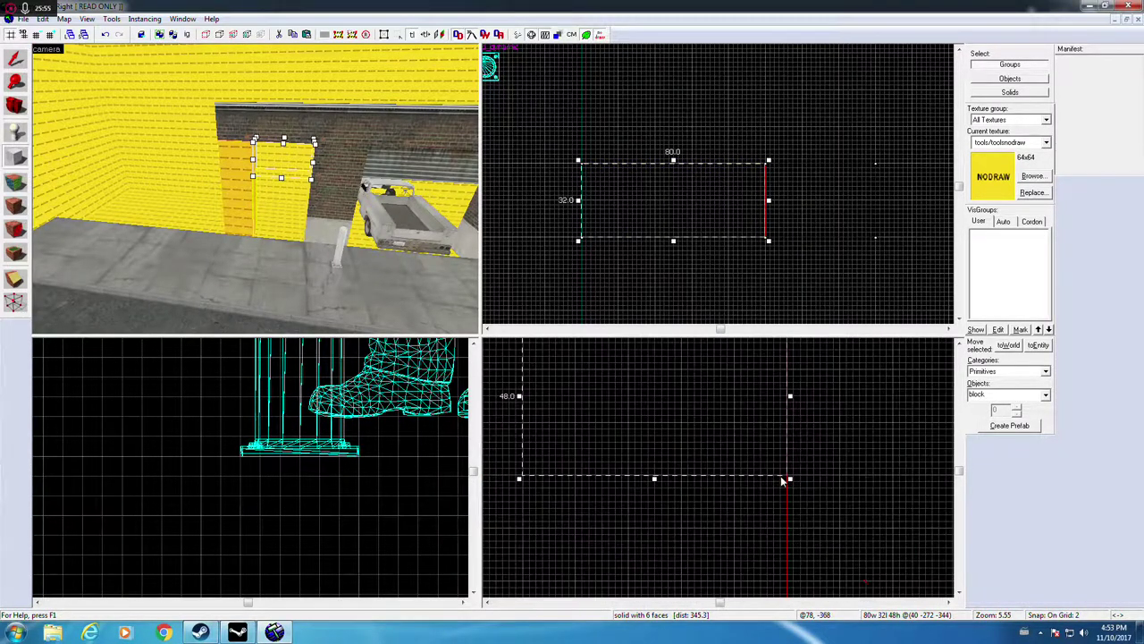
pyautogui.press('Return')
pyautogui.click(16, 60)
pyautogui.press('Escape')
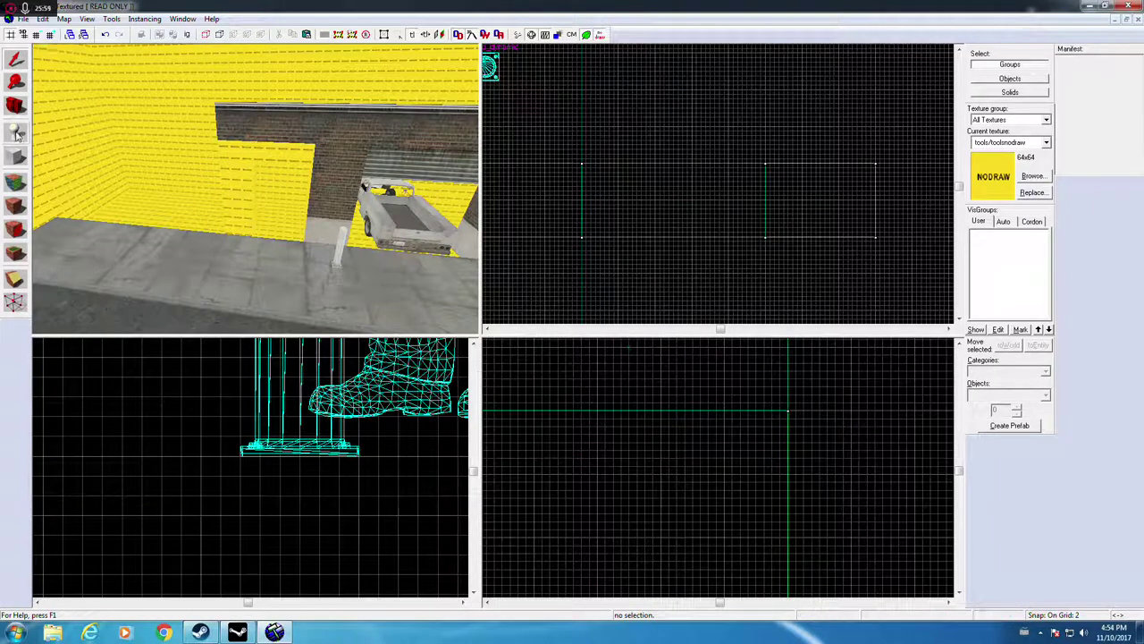
# Step: Create a recessed door block 80 units wide and 16 units deep in the opening and reduce its height to 128 units
pyautogui.click(240, 182)
pyautogui.click(15, 156)
pyautogui.scroll(2, 826, 184)
pyautogui.scroll(-3, 786, 204)
pyautogui.scroll(-3, 786, 201)
pyautogui.scroll(4, 528, 195)
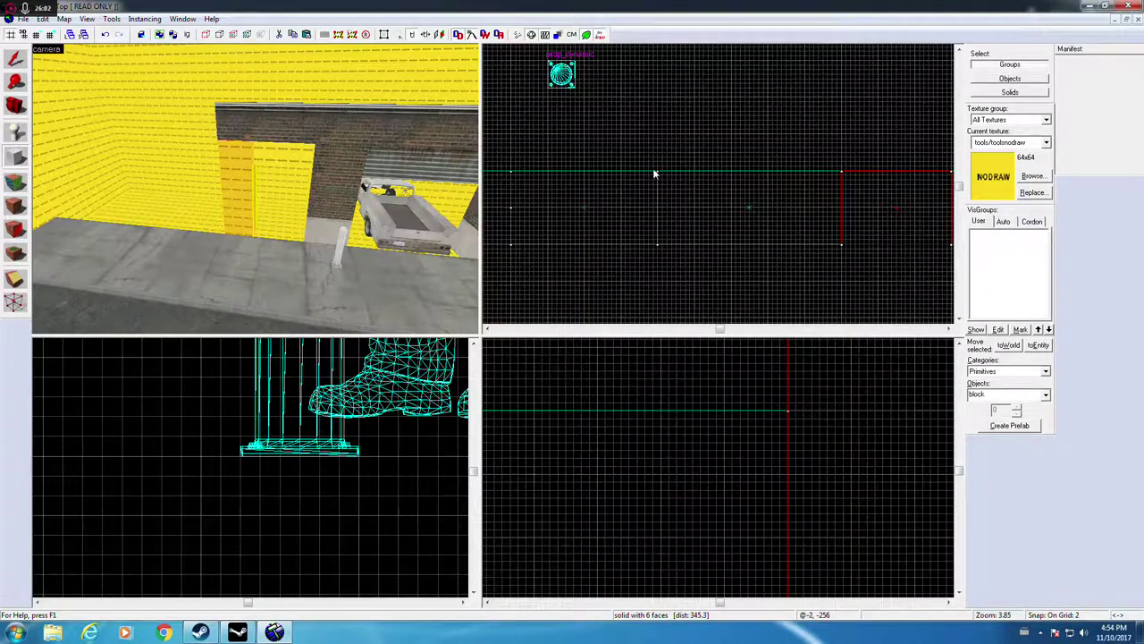
pyautogui.moveTo(657, 210); pyautogui.dragTo(844, 247)
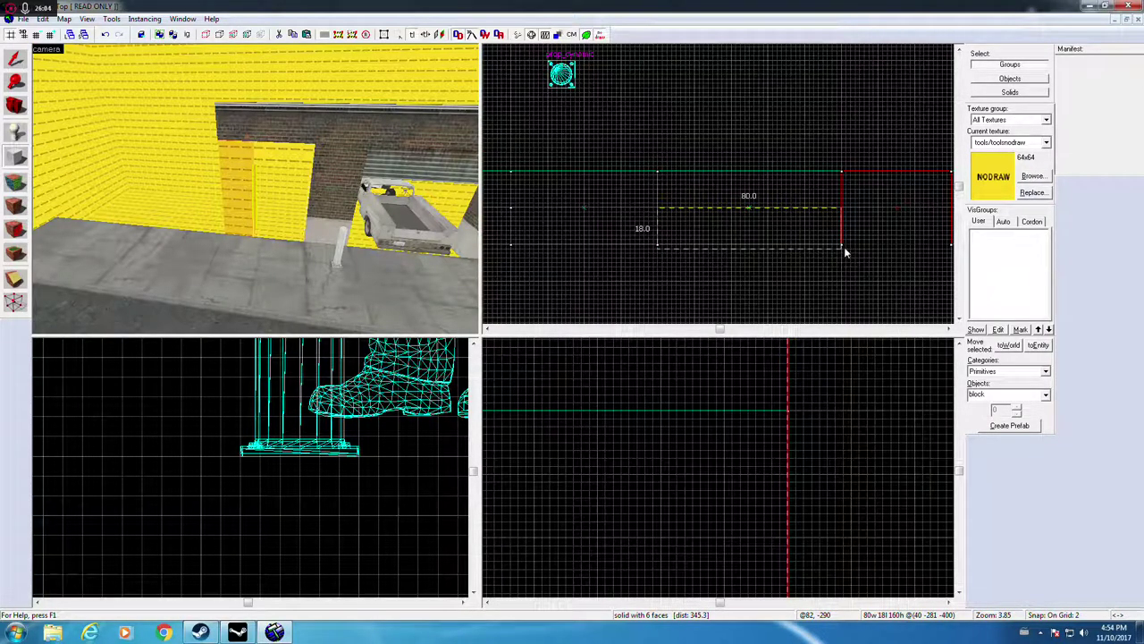
pyautogui.press('Return')
pyautogui.click(15, 60)
pyautogui.scroll(-5, 636, 425)
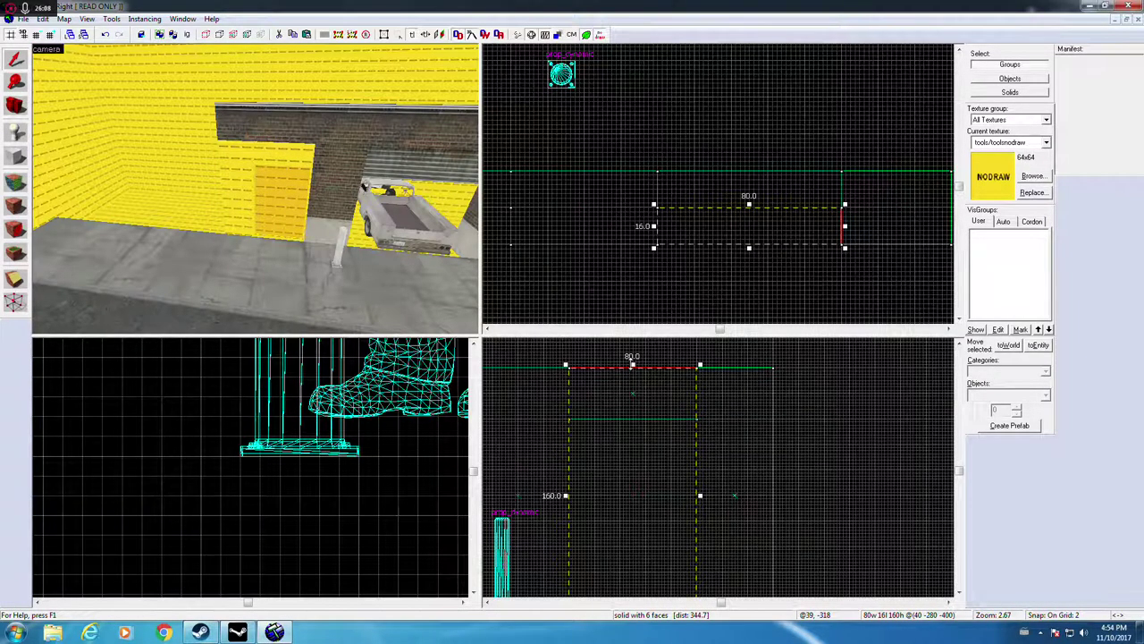
pyautogui.click(576, 286)
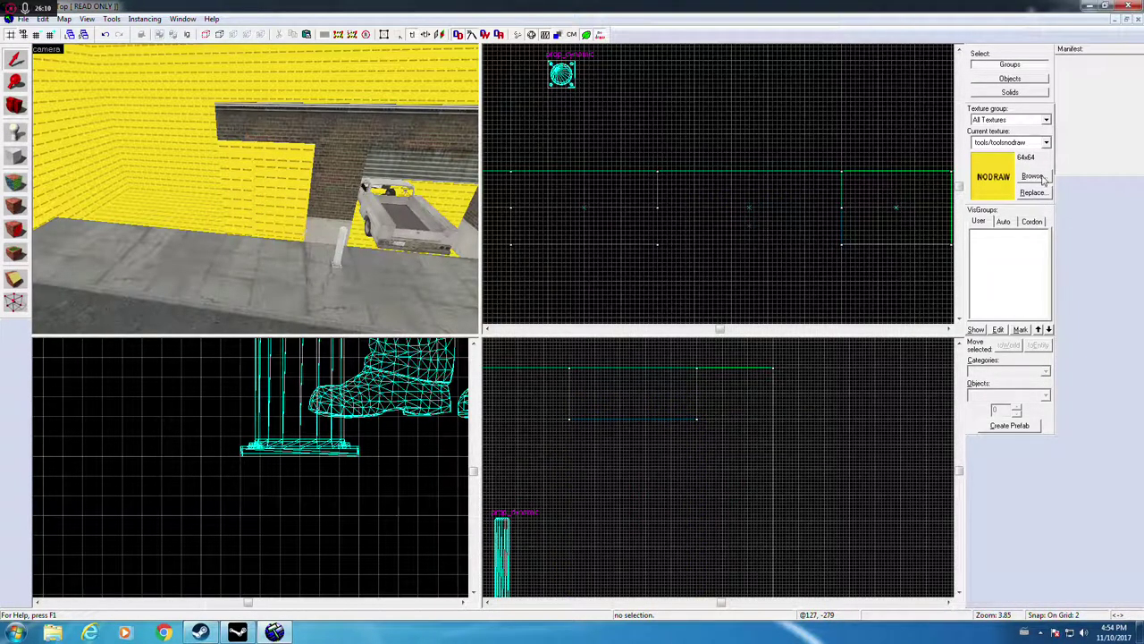
# Step: Try the de_train/train_metal_door_01 texture on the door block's front face and fit it to the face
pyautogui.click(1040, 177)
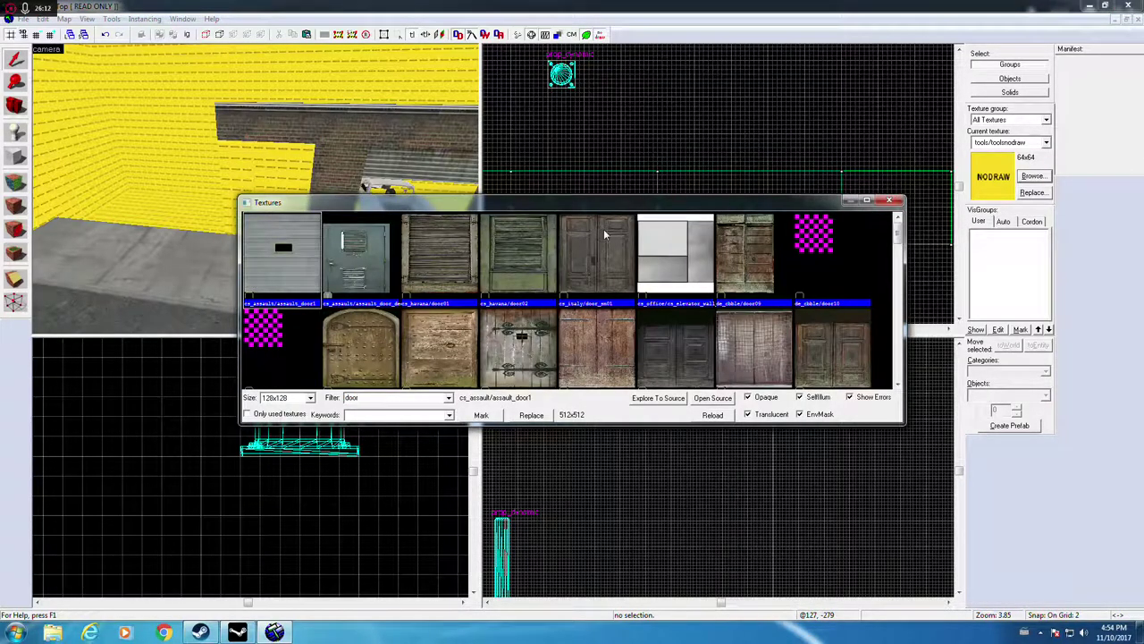
pyautogui.moveTo(896, 235); pyautogui.dragTo(907, 284)
pyautogui.doubleClick(831, 263)
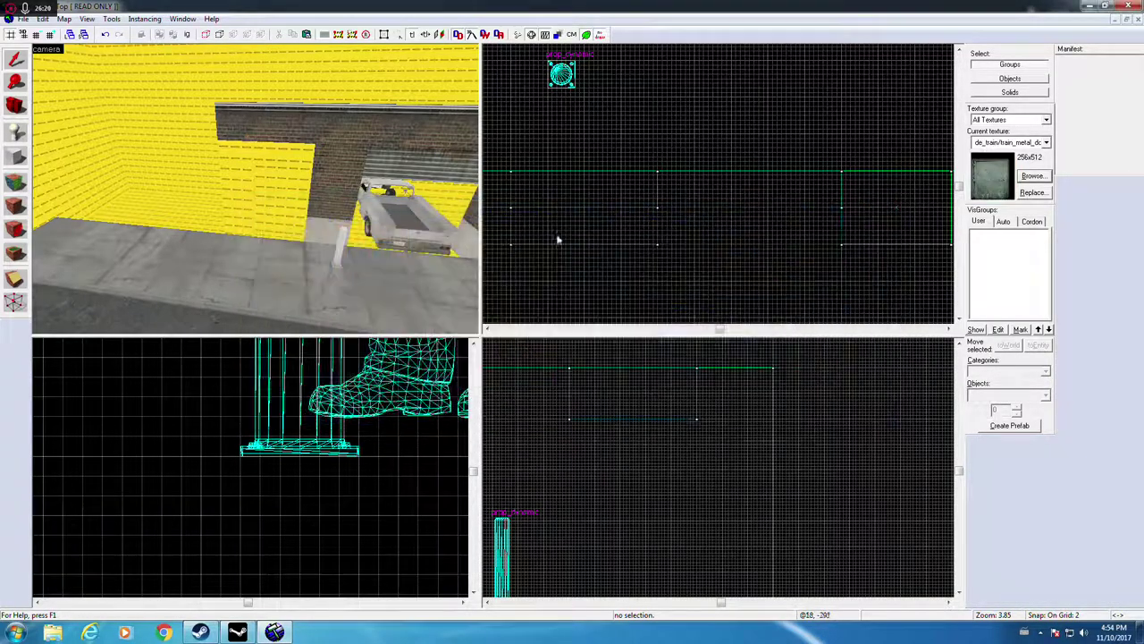
pyautogui.click(15, 182)
pyautogui.rightClick(281, 202)
pyautogui.press('z')
pyautogui.press('w')
pyautogui.press('z')
pyautogui.click(225, 186)
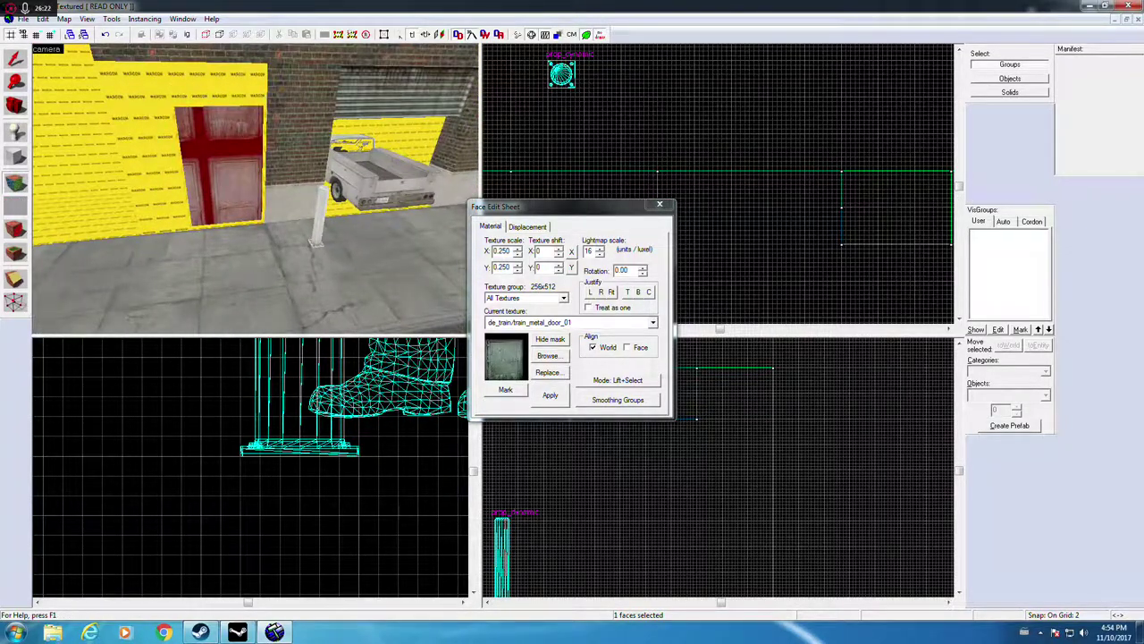
pyautogui.click(612, 292)
pyautogui.press('z')
pyautogui.press('w')
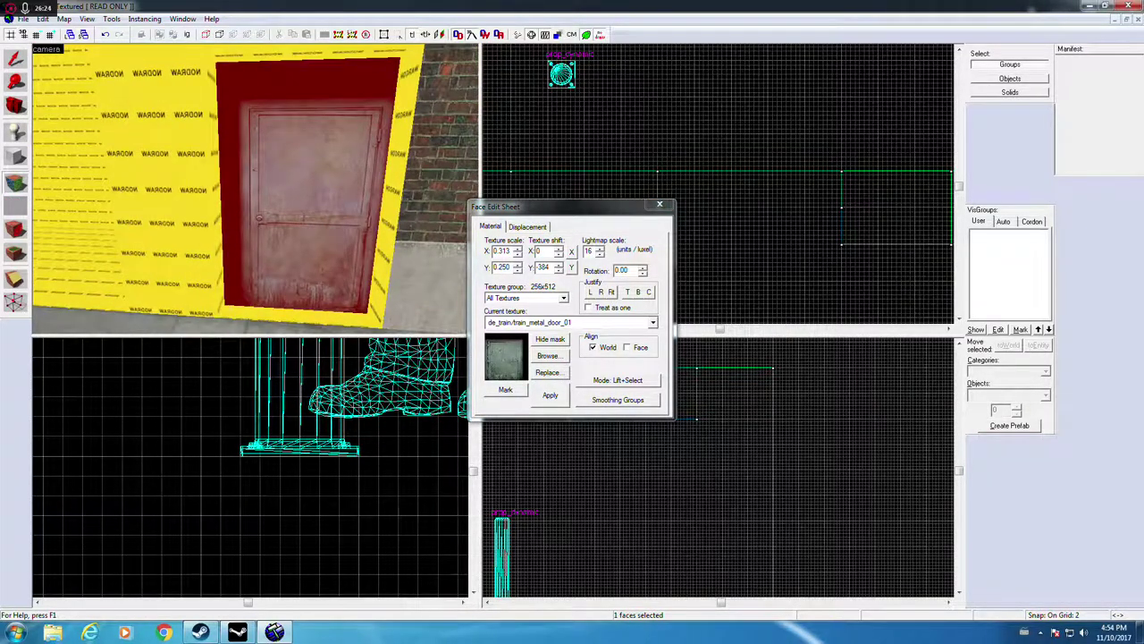
# Step: Change the door face's texture to cs_assault/assault_door_decal01, fit it to the face and close the face editing sheet
pyautogui.click(548, 355)
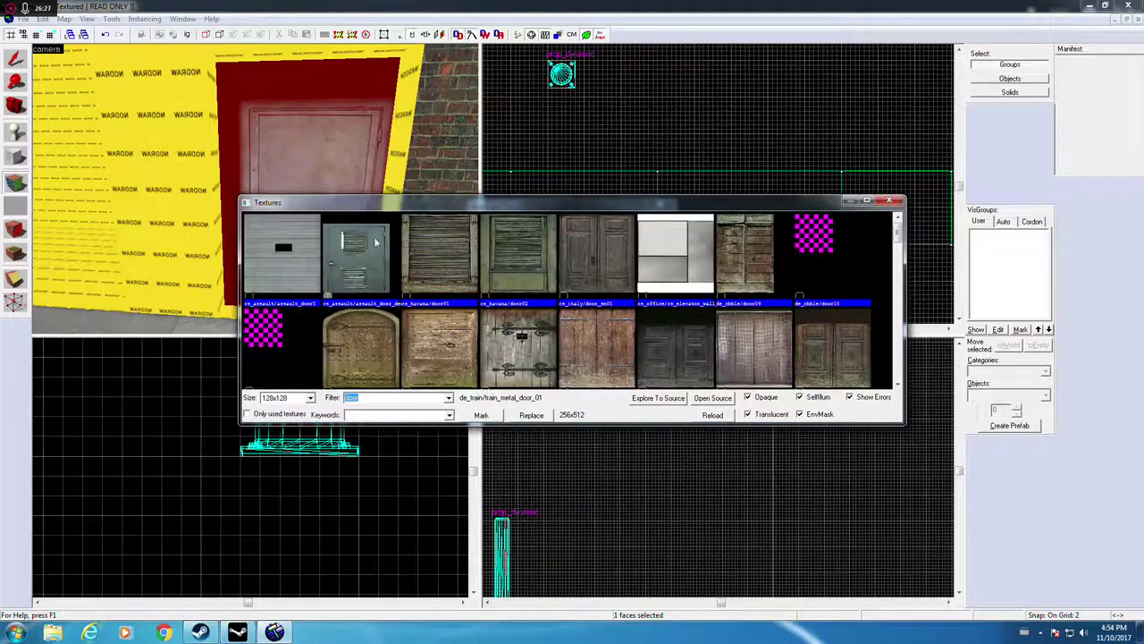
pyautogui.doubleClick(375, 241)
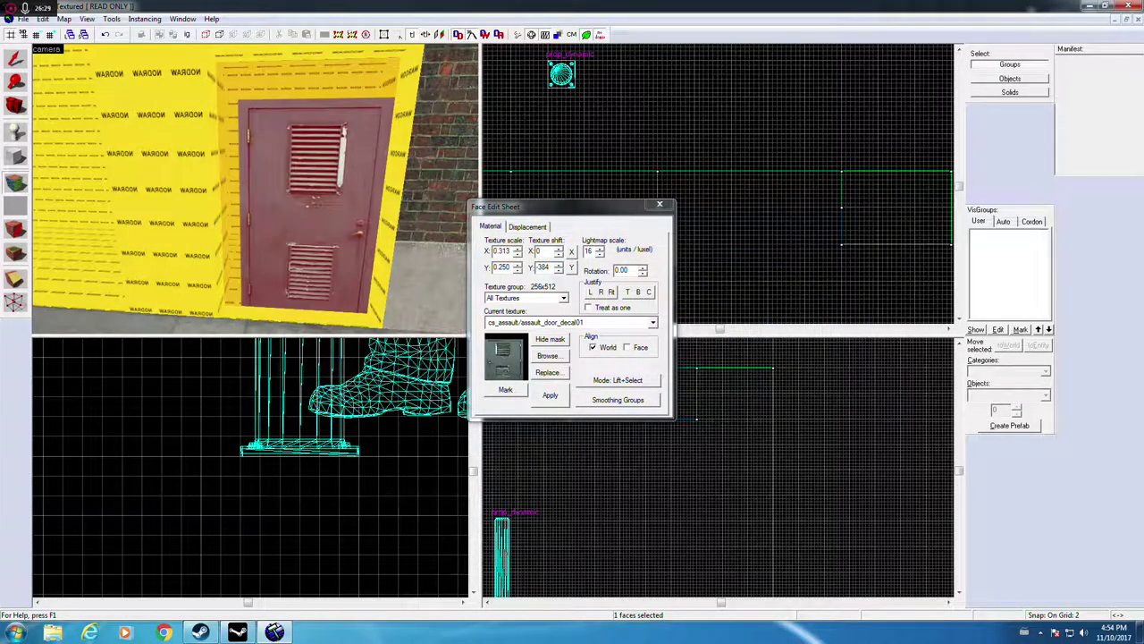
pyautogui.click(611, 292)
pyautogui.click(661, 205)
pyautogui.scroll(-2, 311, 141)
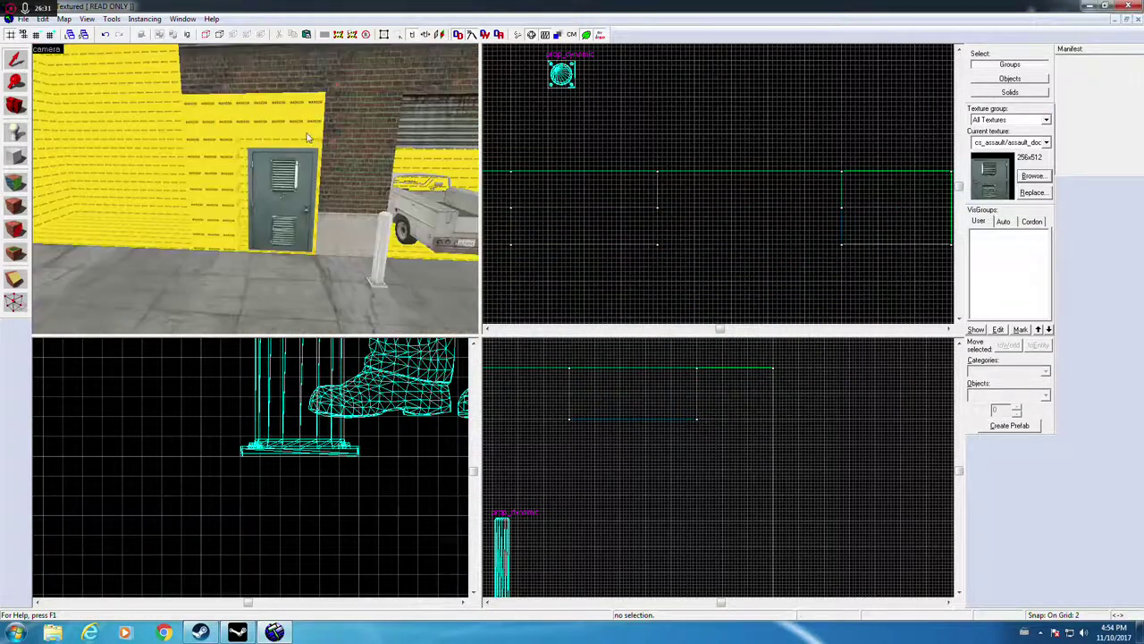
pyautogui.click(293, 150)
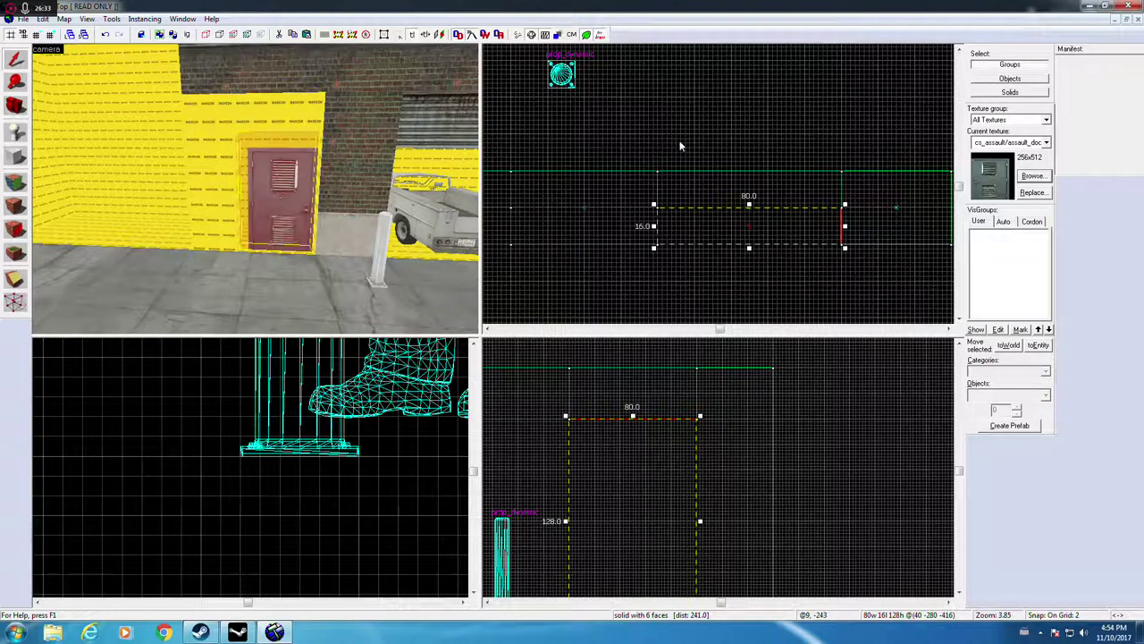
pyautogui.press('Escape')
pyautogui.click(15, 182)
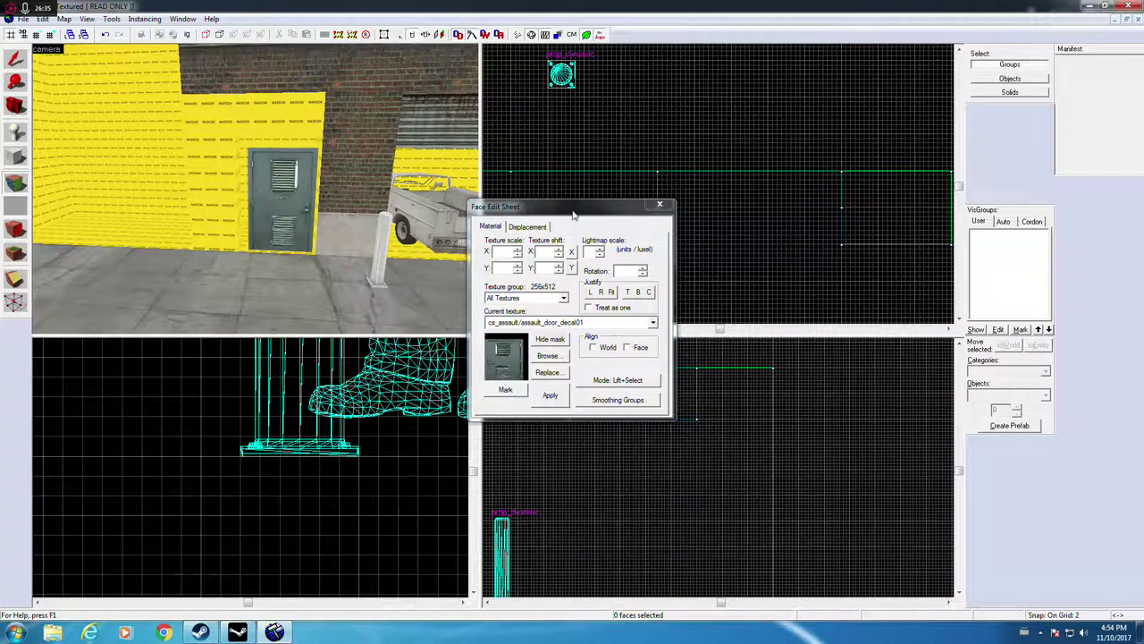
pyautogui.click(661, 204)
# Step: Lower the top of the textured door block to make it 112 units high, keeping its width at 80 units
pyautogui.click(291, 176)
pyautogui.scroll(-3, 590, 417)
pyautogui.scroll(5, 593, 418)
pyautogui.moveTo(566, 426); pyautogui.dragTo(571, 356, button='middle')
pyautogui.moveTo(552, 350); pyautogui.dragTo(584, 373)
pyautogui.hscroll(1, 734, 419)
pyautogui.press('Up')
pyautogui.press('Left')
pyautogui.press('Escape')
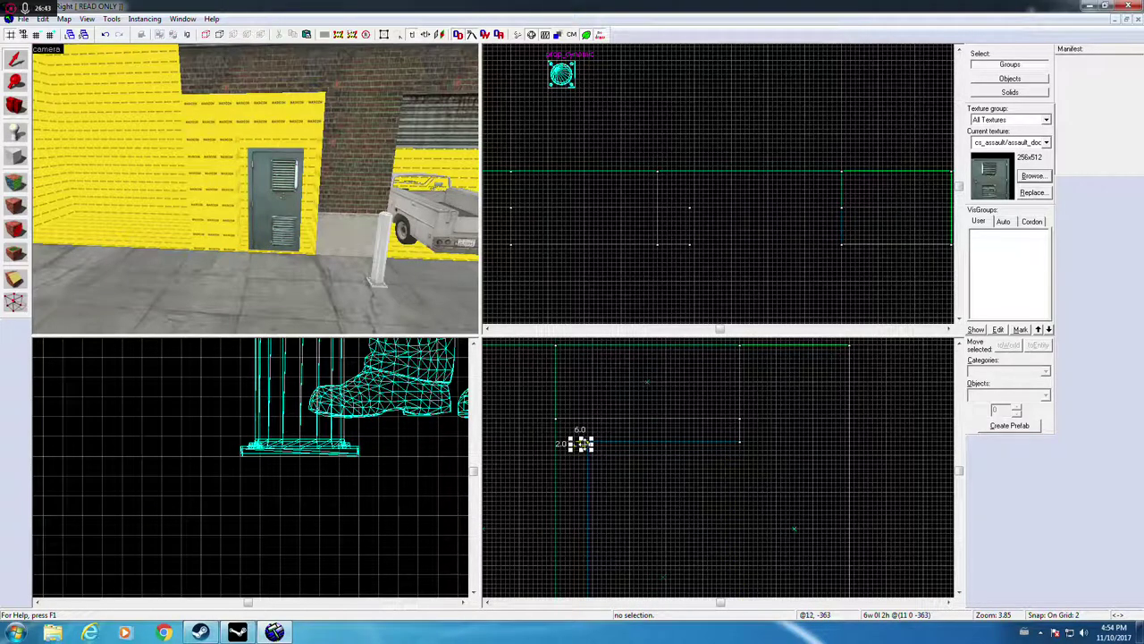
pyautogui.click(606, 444)
pyautogui.moveTo(586, 439); pyautogui.dragTo(549, 450)
pyautogui.scroll(2, 306, 223)
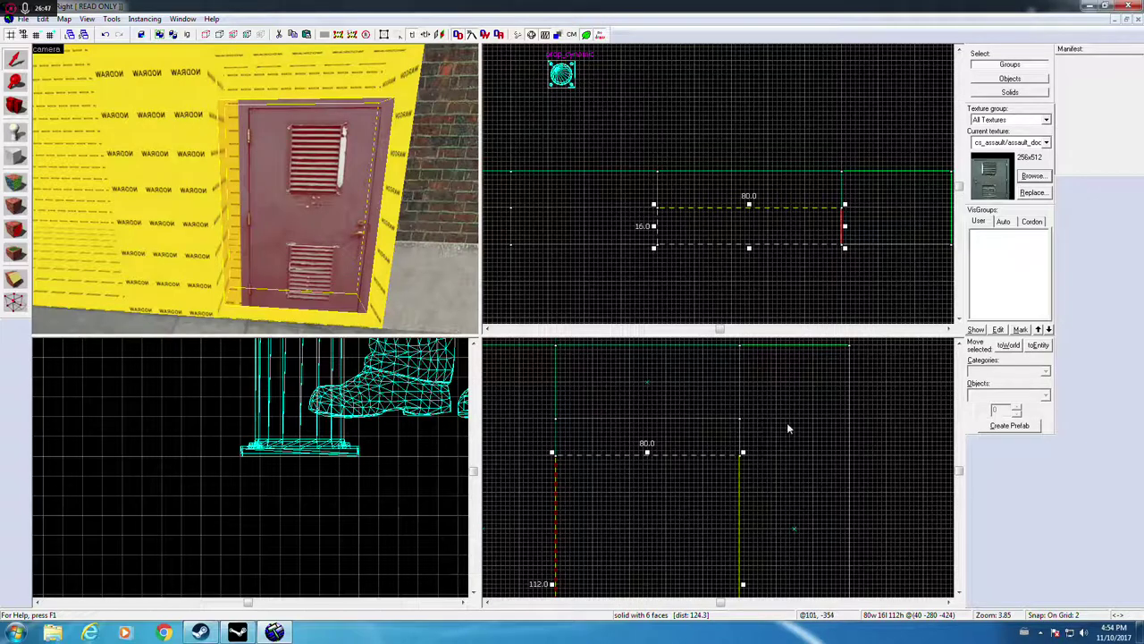
# Step: Narrow the textured door block to 66 units wide and check how the door looks in its recess
pyautogui.moveTo(743, 451); pyautogui.dragTo(711, 450)
pyautogui.press('z')
pyautogui.press('z')
pyautogui.press('z')
pyautogui.press('z')
pyautogui.scroll(-3, 326, 181)
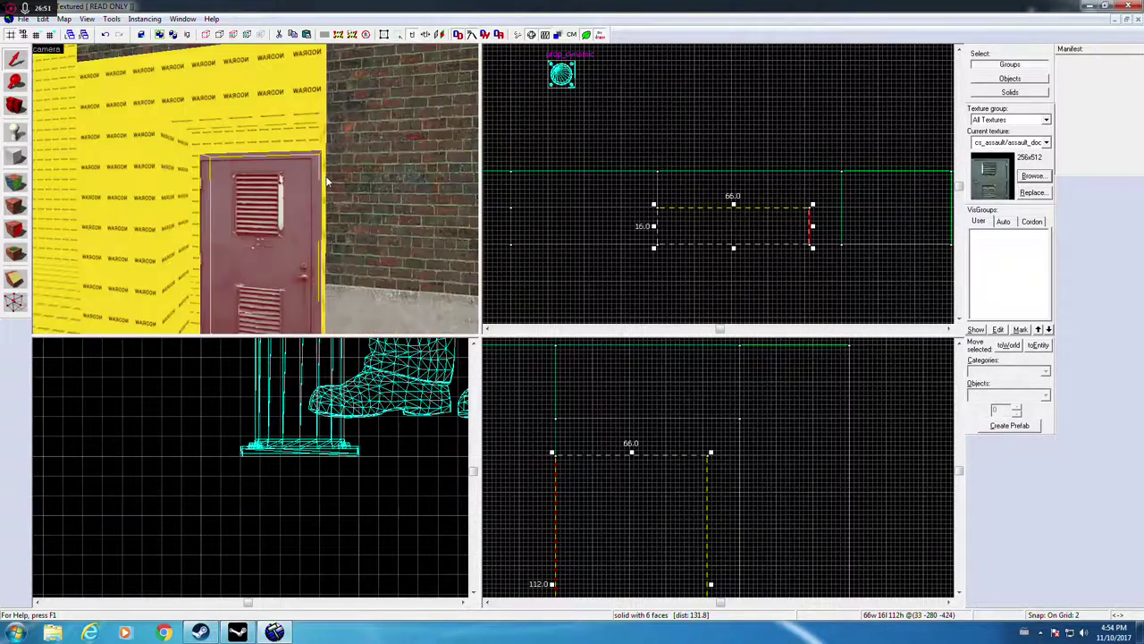
pyautogui.click(548, 146)
pyautogui.press('w')
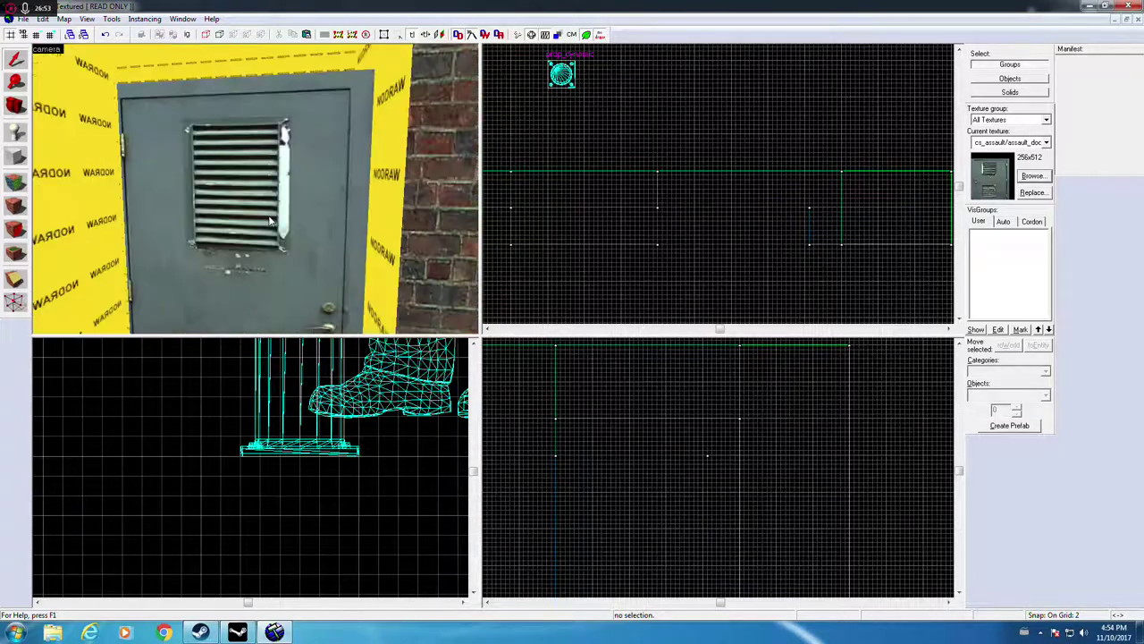
pyautogui.press('s')
pyautogui.press('w')
# Step: Enlarge the door block to 70 units wide and 116 units high and check its proportions against the facade
pyautogui.click(289, 222)
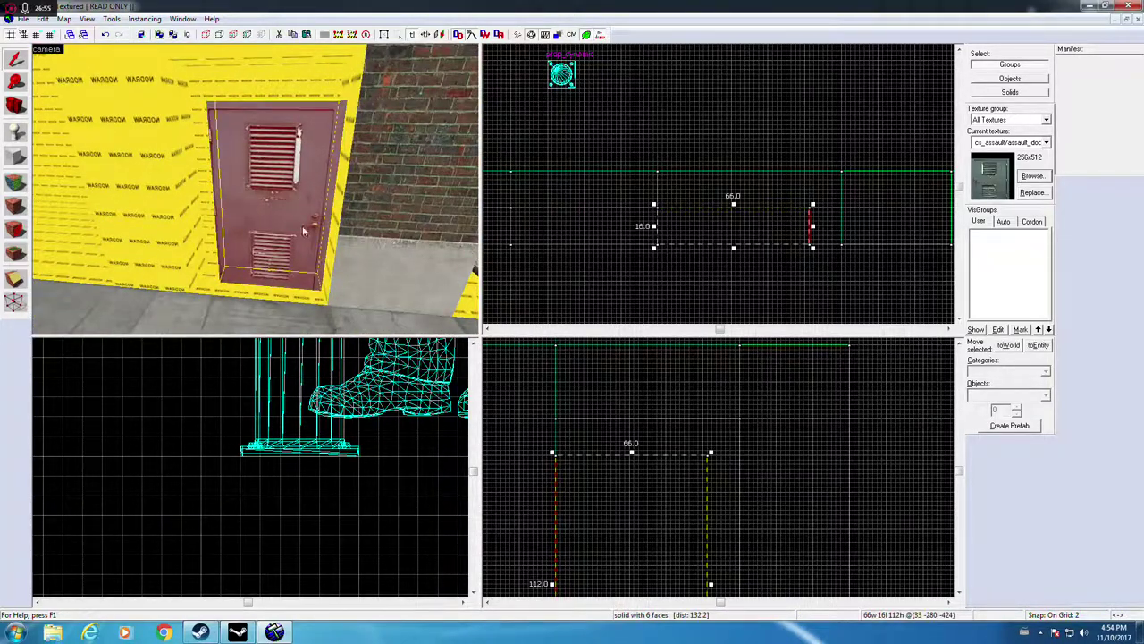
pyautogui.moveTo(711, 452); pyautogui.dragTo(719, 443)
pyautogui.press('w')
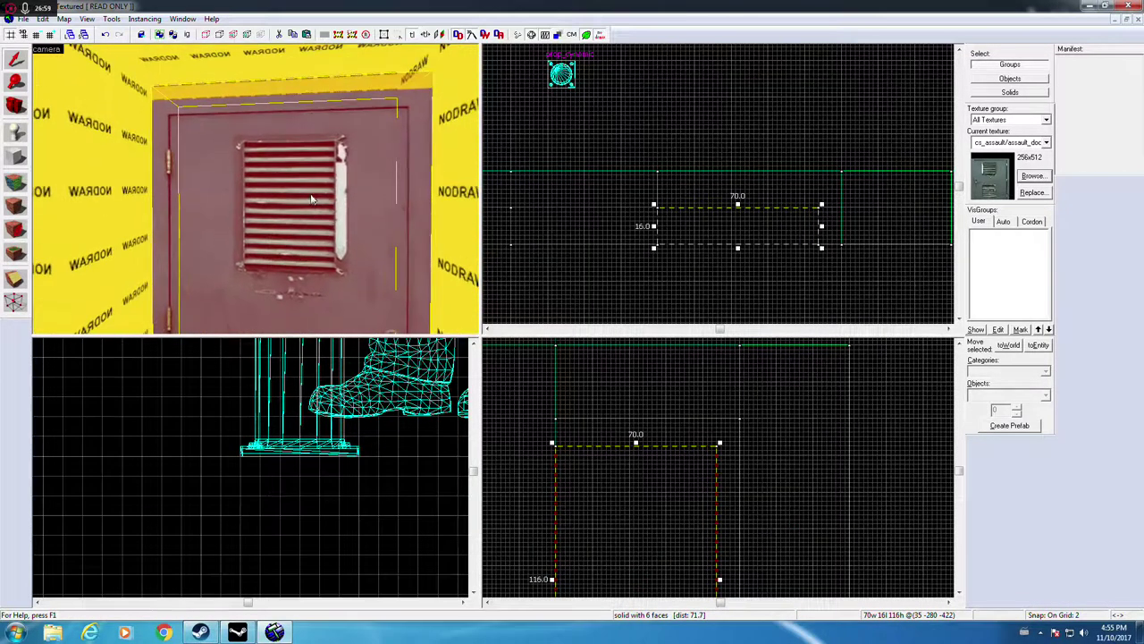
pyautogui.click(711, 164)
pyautogui.press('z')
pyautogui.press('s')
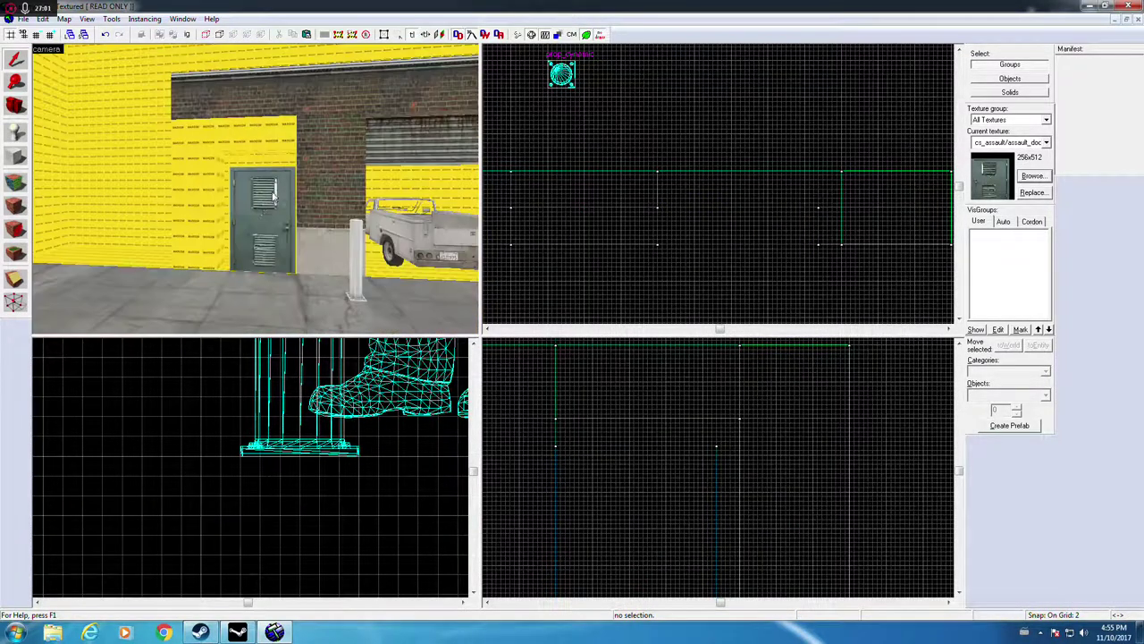
pyautogui.press('w')
# Step: Shift the door block about 4 units along the wall, away from the side of the opening
pyautogui.click(300, 223)
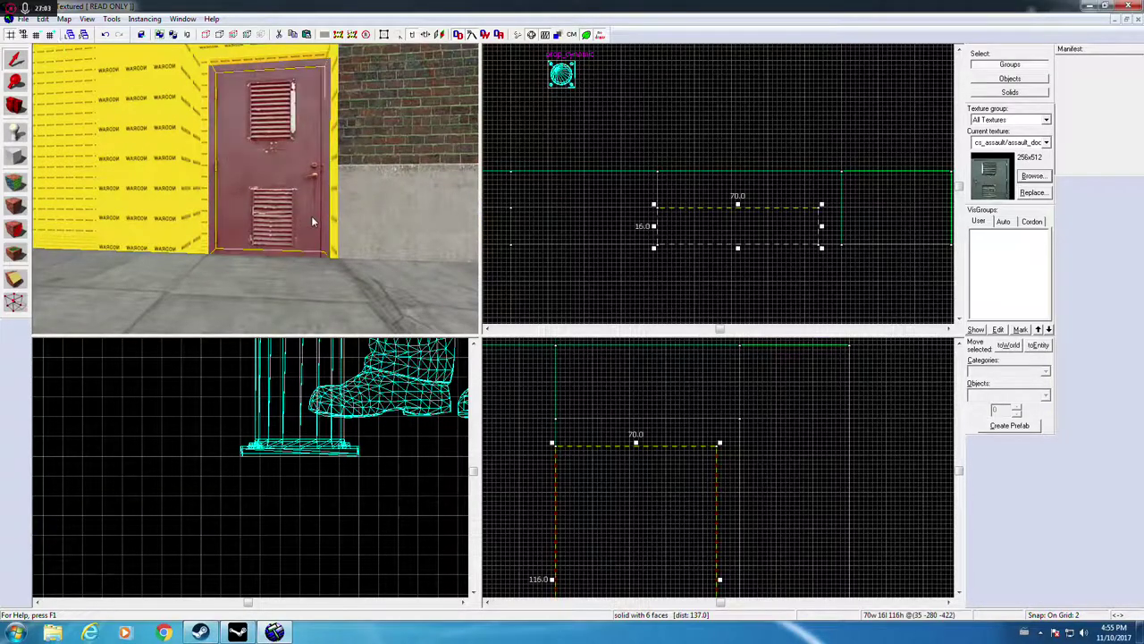
pyautogui.click(712, 183)
pyautogui.press('z')
pyautogui.press('w')
pyautogui.press('s')
pyautogui.press('z')
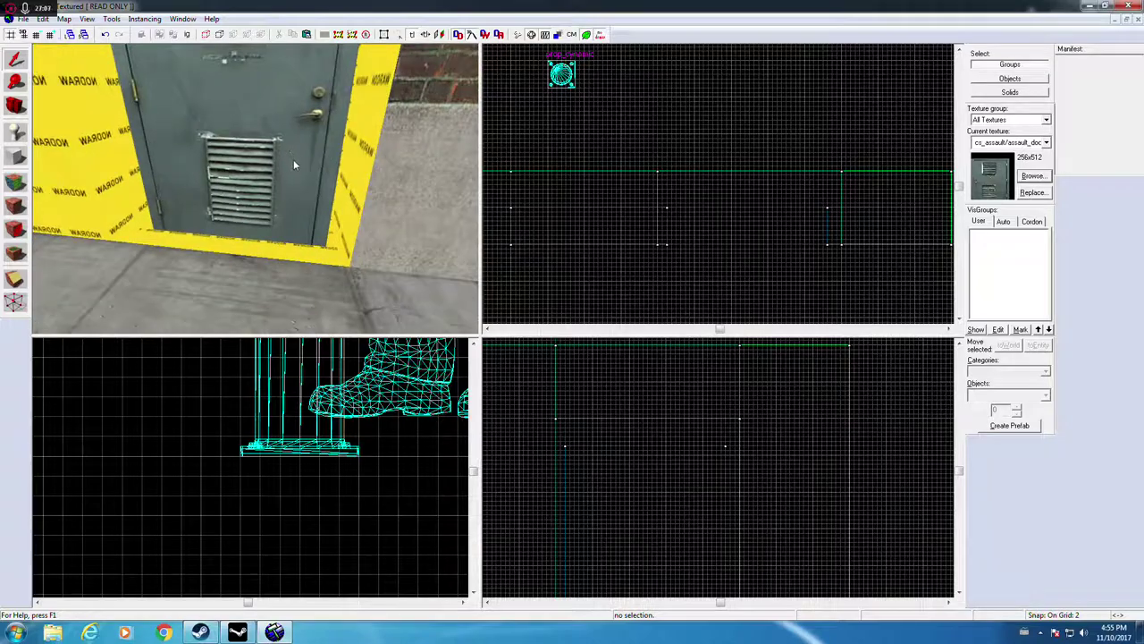
# Step: Move the door block back flush against the side of the opening
pyautogui.click(293, 163)
pyautogui.scroll(2, 731, 240)
pyautogui.moveTo(733, 237)
pyautogui.mouseDown()
pyautogui.moveTo(734, 220)
pyautogui.moveTo(694, 235)
pyautogui.mouseUp()
pyautogui.scroll(-5, 230, 199)
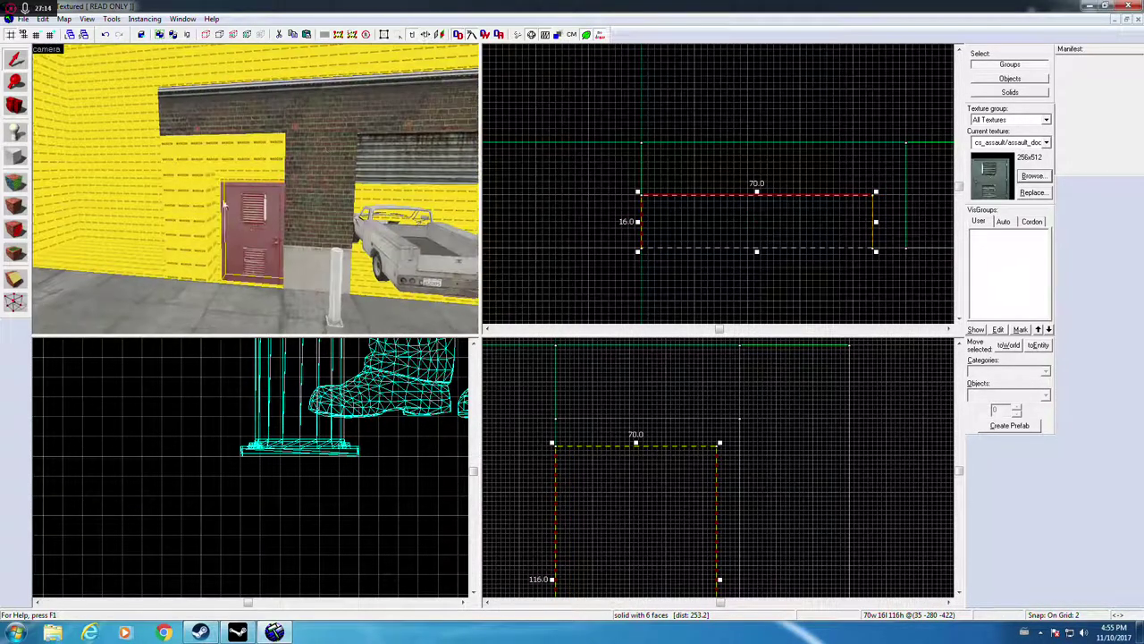
# Step: Extend the brick pillar between the side door and the garage to the door's edge, narrowing the header to 70 units
pyautogui.click(200, 199)
pyautogui.scroll(2, 860, 198)
pyautogui.moveTo(809, 195); pyautogui.dragTo(759, 195)
pyautogui.click(254, 164)
pyautogui.click(725, 107)
# Step: Stretch the header block's bottom down to the top of the door, making the header 44 units high
pyautogui.click(288, 230)
pyautogui.click(253, 188)
pyautogui.click(252, 184)
pyautogui.click(253, 176)
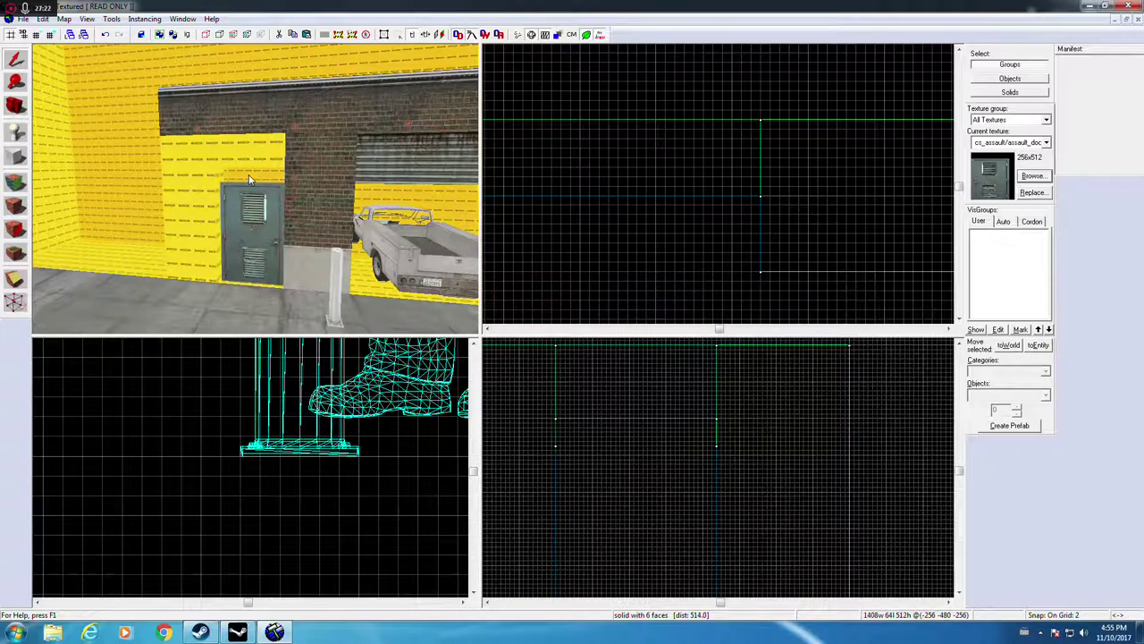
pyautogui.click(253, 162)
pyautogui.moveTo(635, 421); pyautogui.dragTo(632, 449)
pyautogui.click(782, 456)
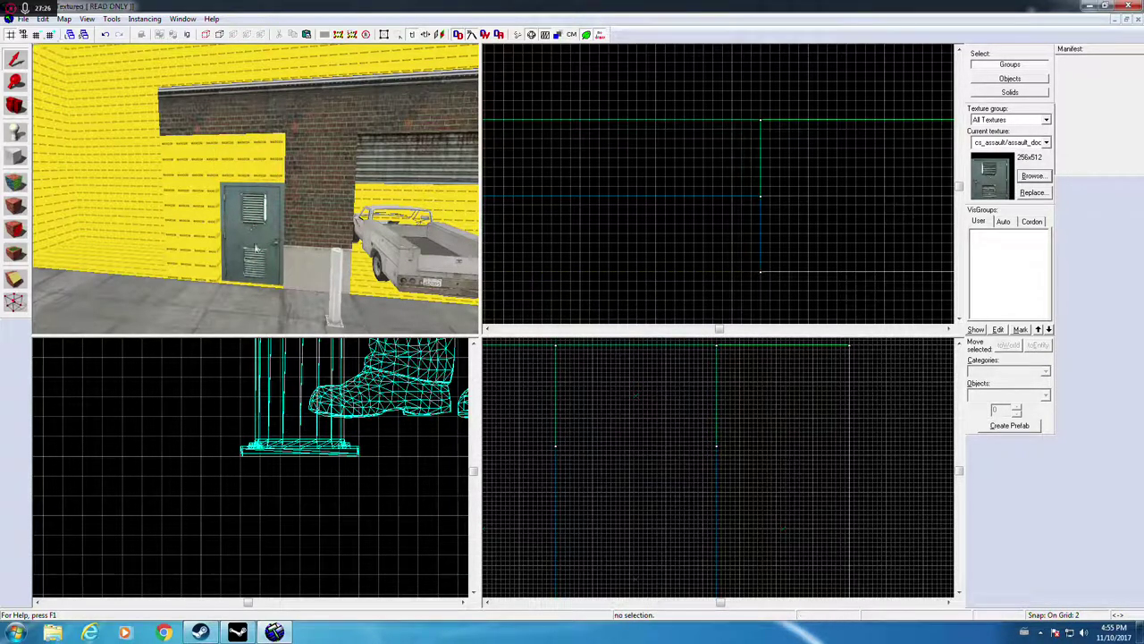
# Step: Copy the pillar's brick/brickwall045f texture onto the header above the door and the wall section on the door's other side
pyautogui.press('z')
pyautogui.press('w')
pyautogui.moveTo(279, 256); pyautogui.dragTo(134, 264)
pyautogui.click(16, 183)
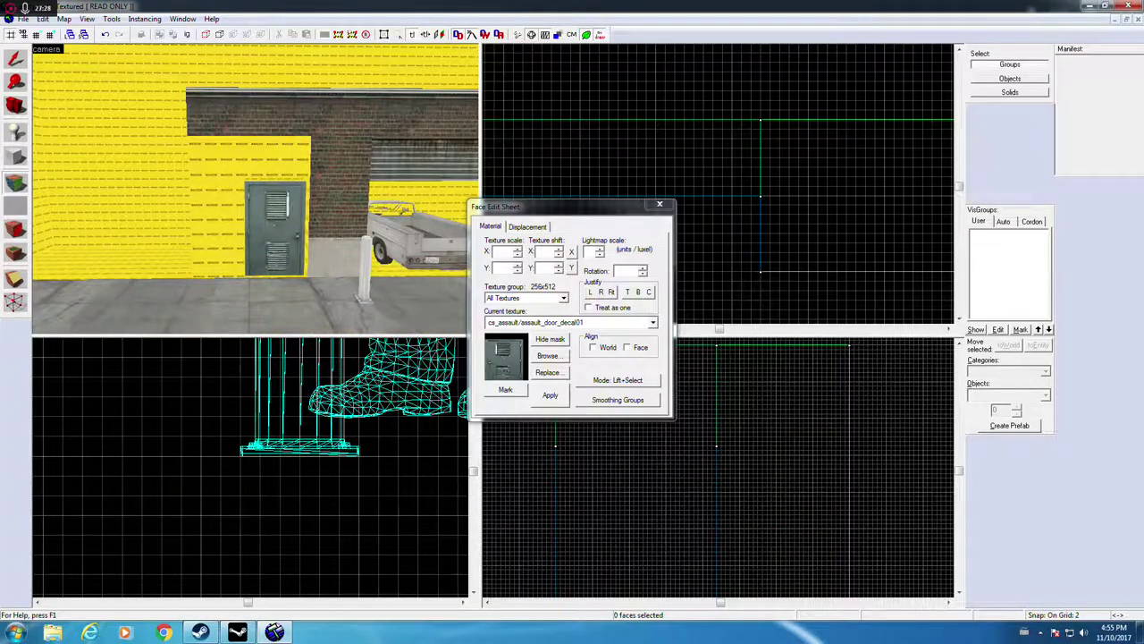
pyautogui.click(336, 193)
pyautogui.rightClick(279, 161)
pyautogui.rightClick(234, 198)
pyautogui.press('z')
pyautogui.press('w')
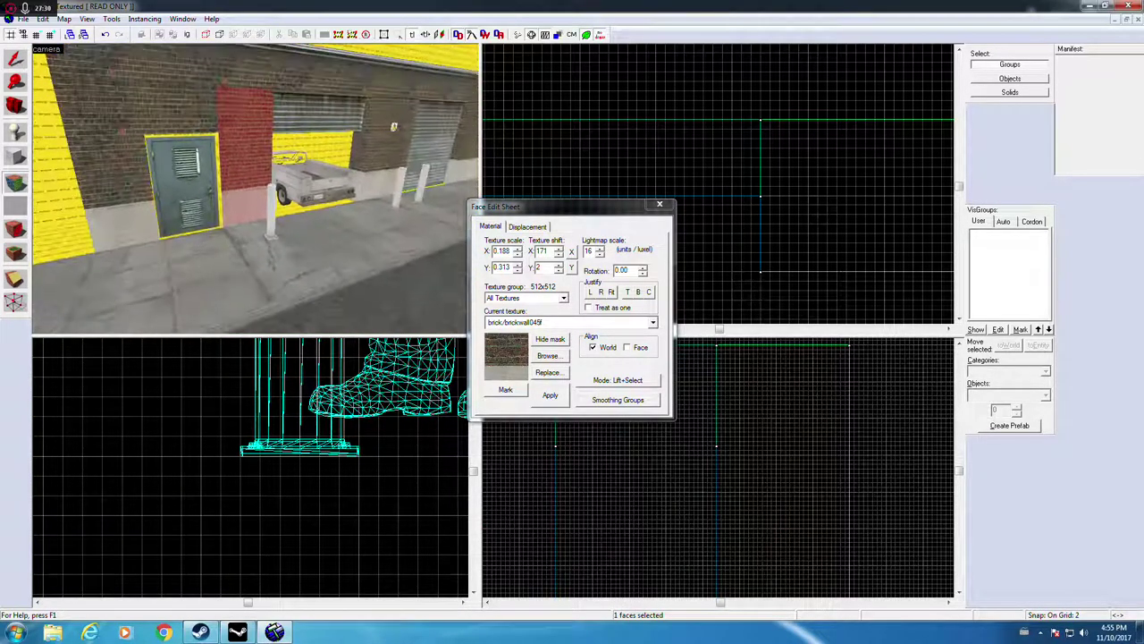
# Step: Apply the brick/brickwall045f texture to both side faces of the door recess
pyautogui.rightClick(330, 190)
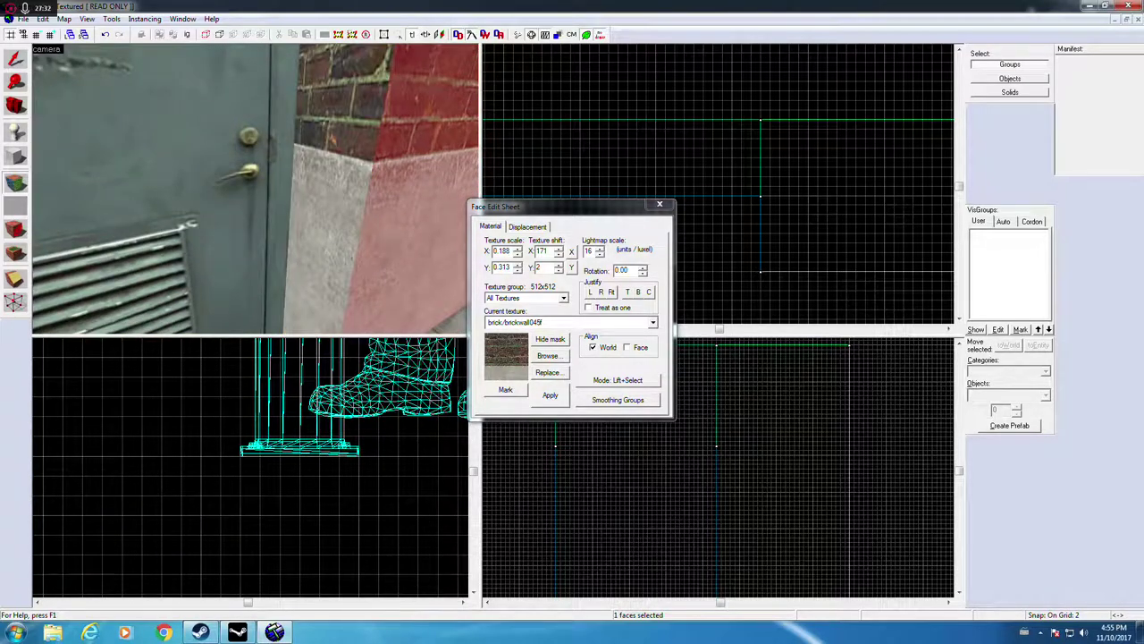
pyautogui.press('z')
pyautogui.press('s')
pyautogui.press('w')
pyautogui.press('z')
pyautogui.rightClick(295, 190)
# Step: Texture the underside of the header with brick/brickwall045f and set its vertical texture shift to -10
pyautogui.press('z')
pyautogui.press('s')
pyautogui.press('d')
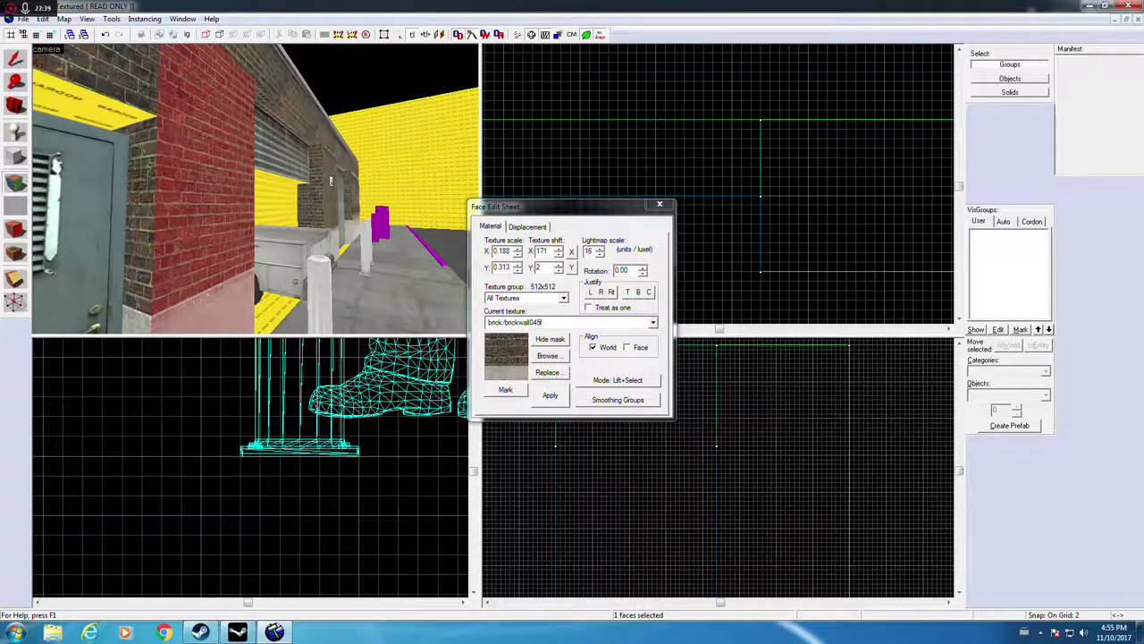
pyautogui.press('Left')
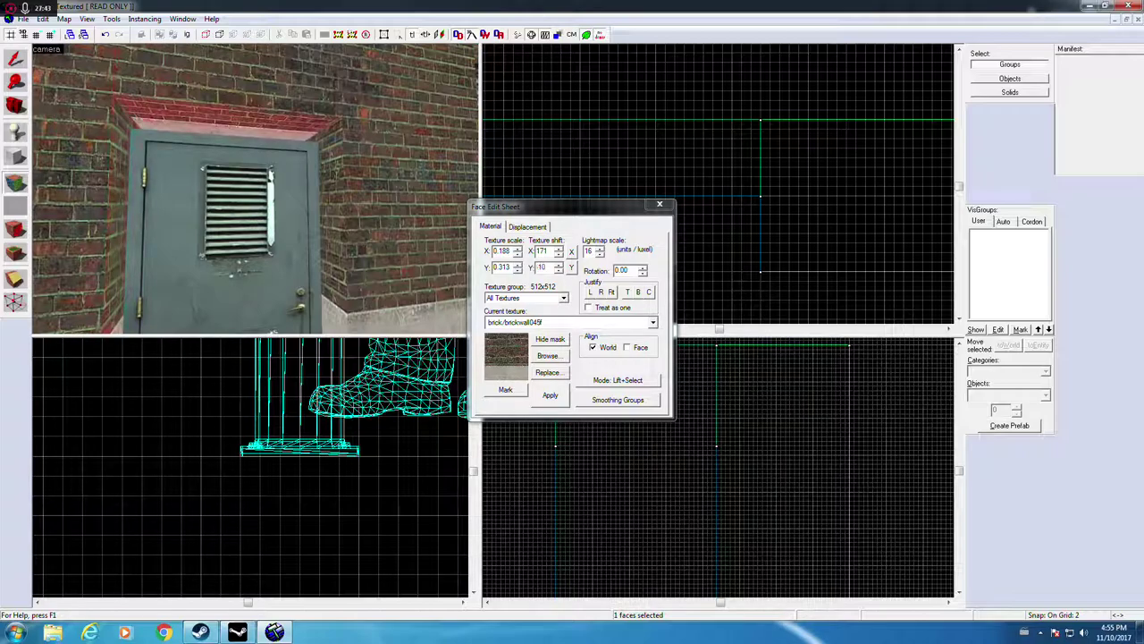
# Step: Pick brick/brickwall045a for the header's underside, undo the last edit and close the face editing sheet
pyautogui.click(551, 355)
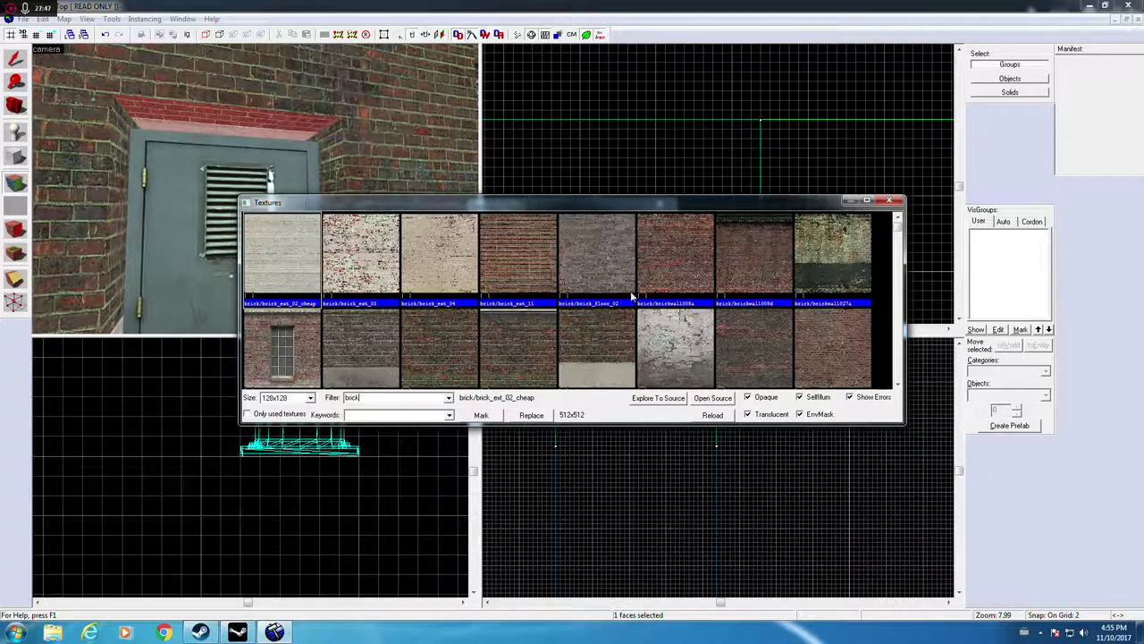
pyautogui.doubleClick(650, 293)
pyautogui.click(42, 19)
pyautogui.click(72, 33)
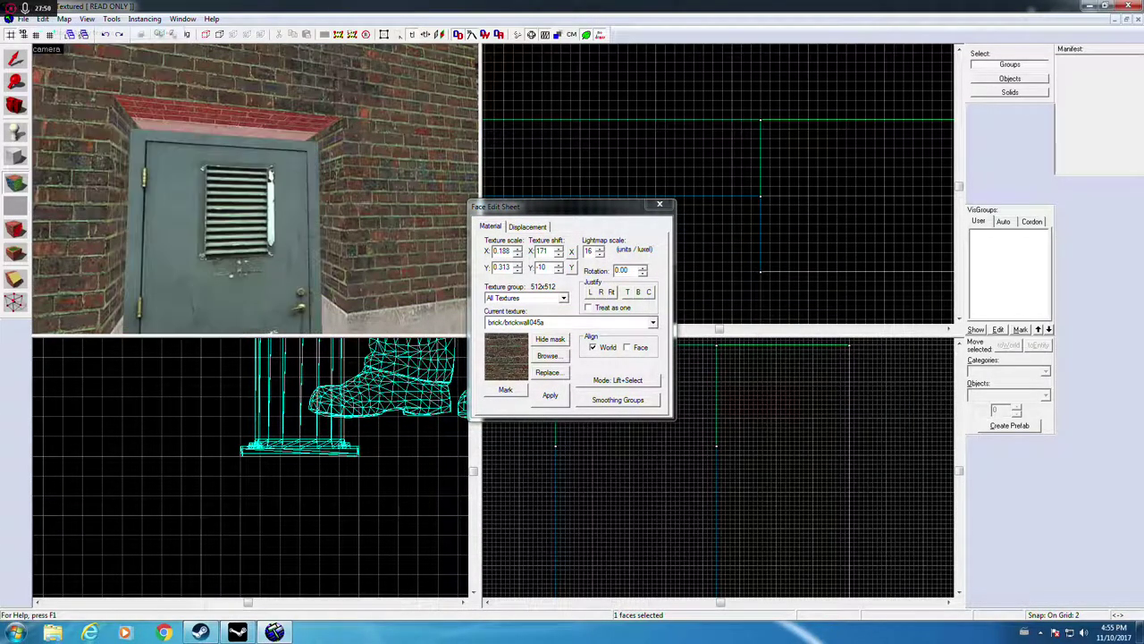
pyautogui.click(658, 207)
# Step: Lower the top of the door block to make it 112 units high, keeping its 70-unit width
pyautogui.scroll(-4, 308, 176)
pyautogui.click(231, 183)
pyautogui.click(249, 133)
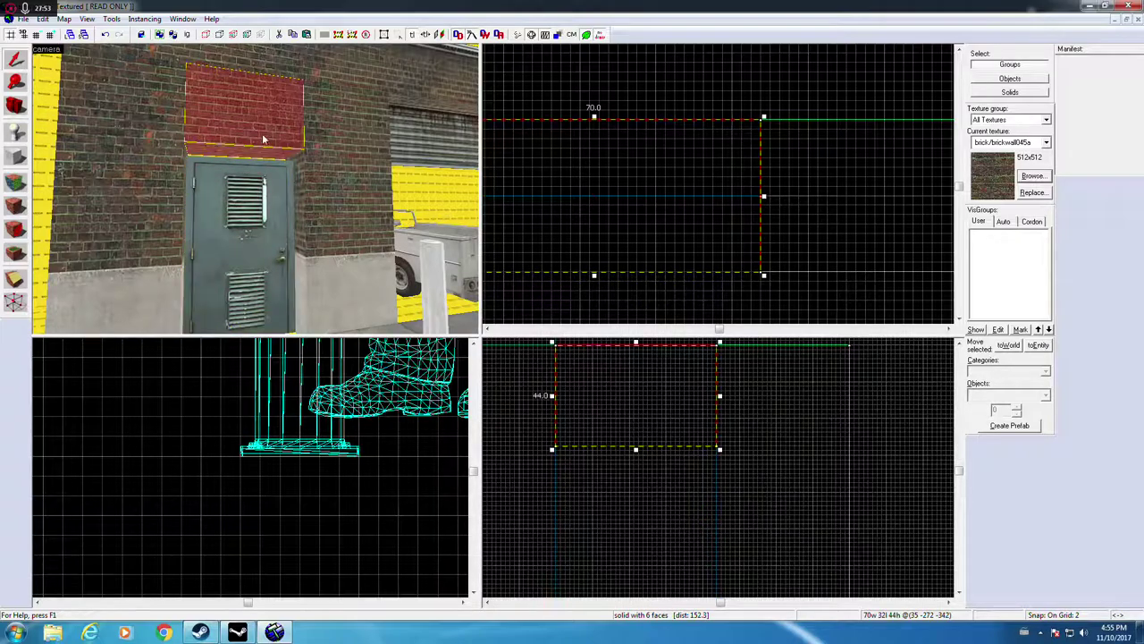
pyautogui.click(253, 182)
pyautogui.scroll(2, 643, 455)
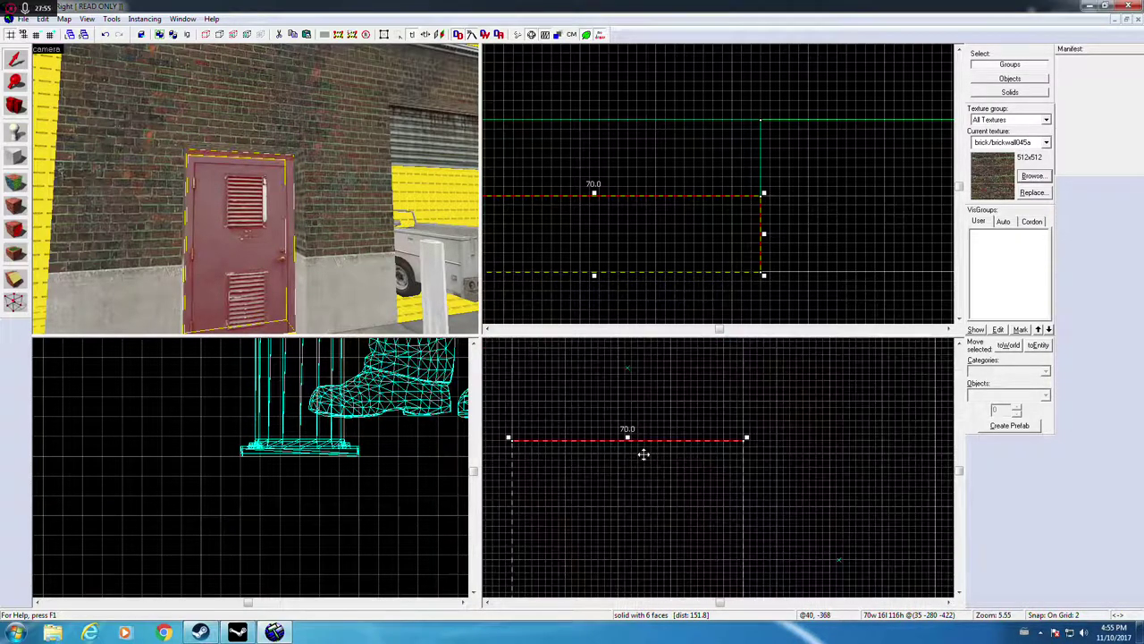
pyautogui.moveTo(629, 440); pyautogui.dragTo(626, 453)
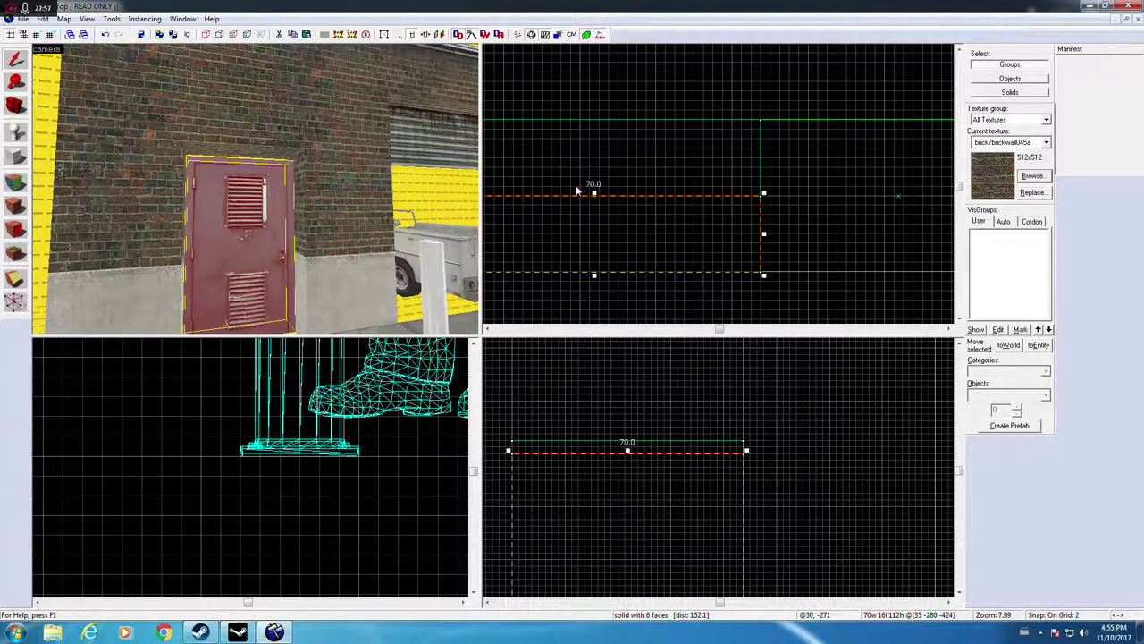
pyautogui.press('Escape')
# Step: Stretch the header's bottom edge down to meet the top of the door block
pyautogui.press('z')
pyautogui.press('w')
pyautogui.press('z')
pyautogui.click(301, 121)
pyautogui.moveTo(629, 444); pyautogui.dragTo(628, 454)
pyautogui.press('Escape')
# Step: Look over the side door, bollards, parked truck and garage fronts from the street
pyautogui.press('z')
pyautogui.press('s')
pyautogui.press('z')
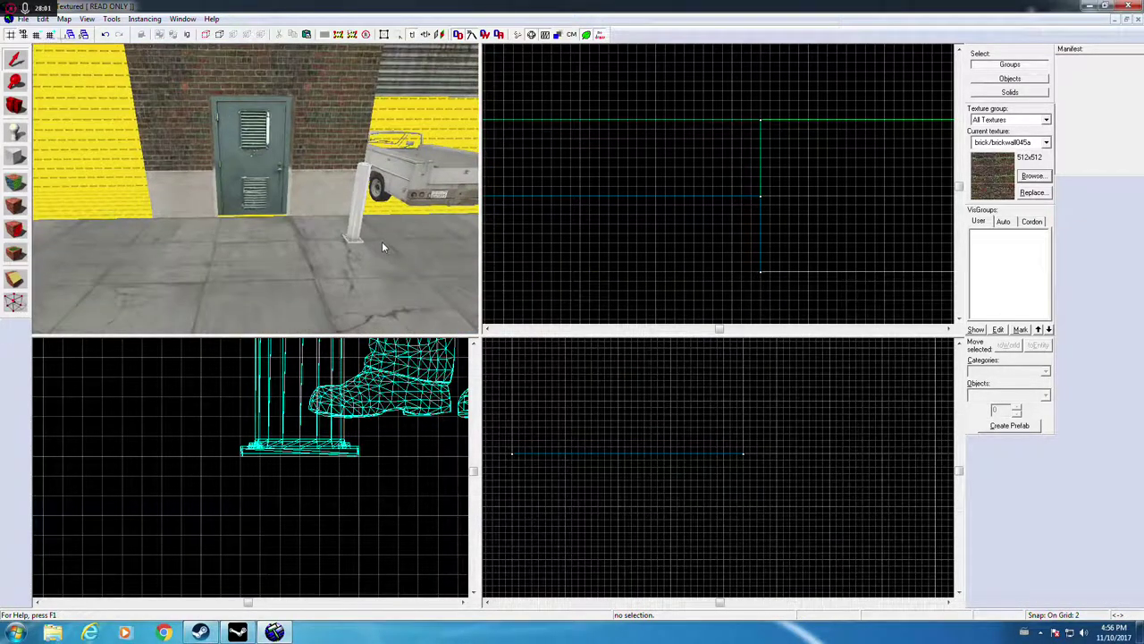
pyautogui.press('z')
pyautogui.press('s')
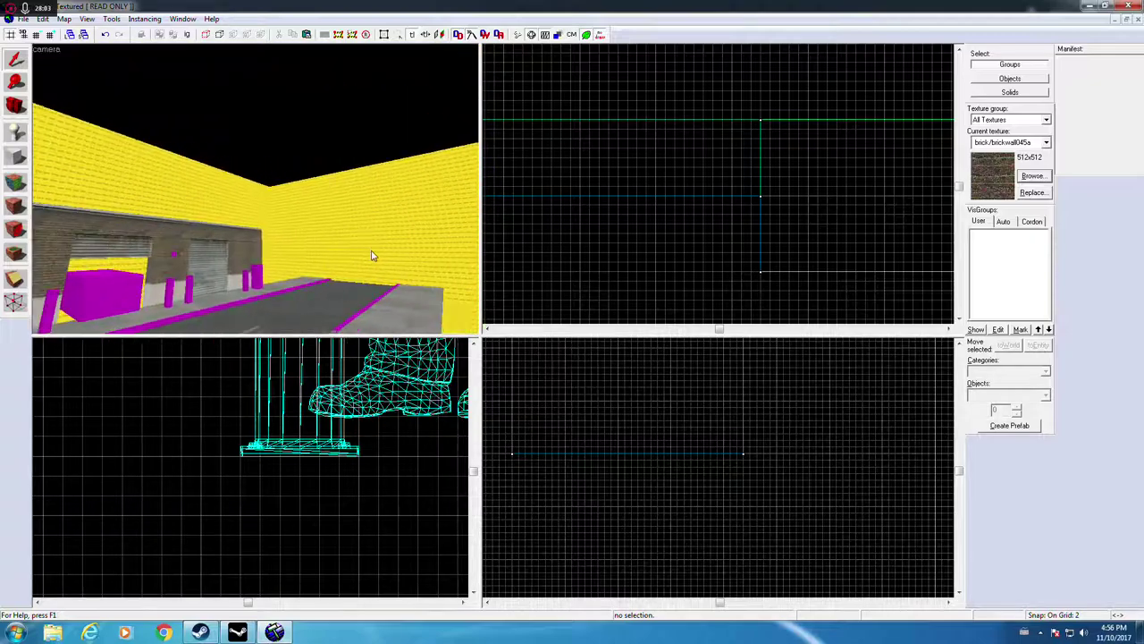
pyautogui.press('w')
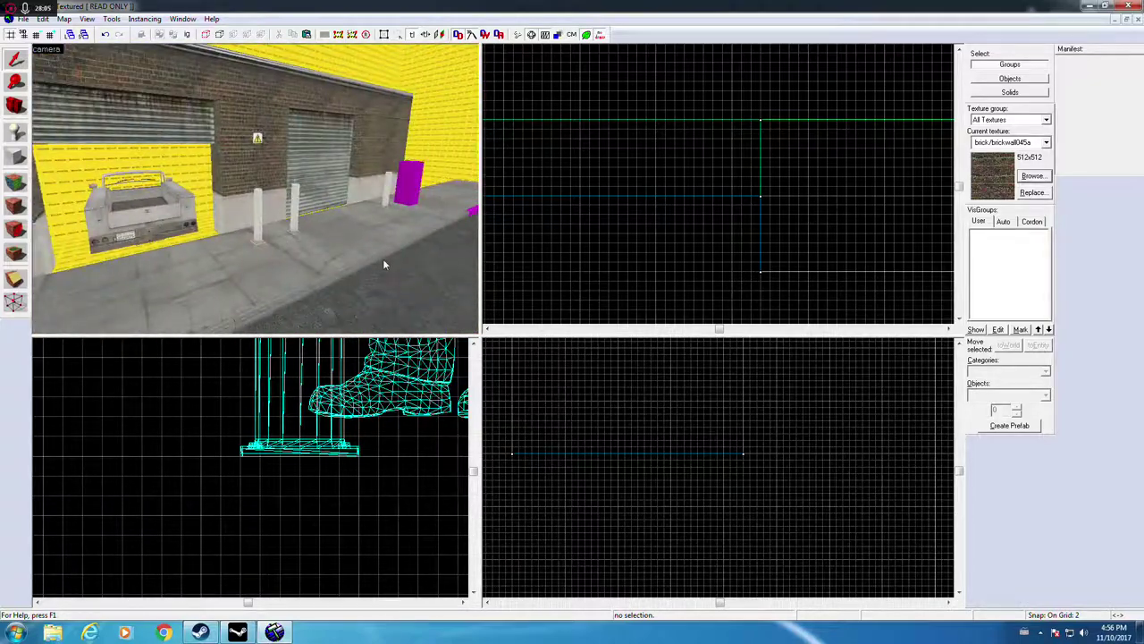
pyautogui.press('z')
pyautogui.press('z')
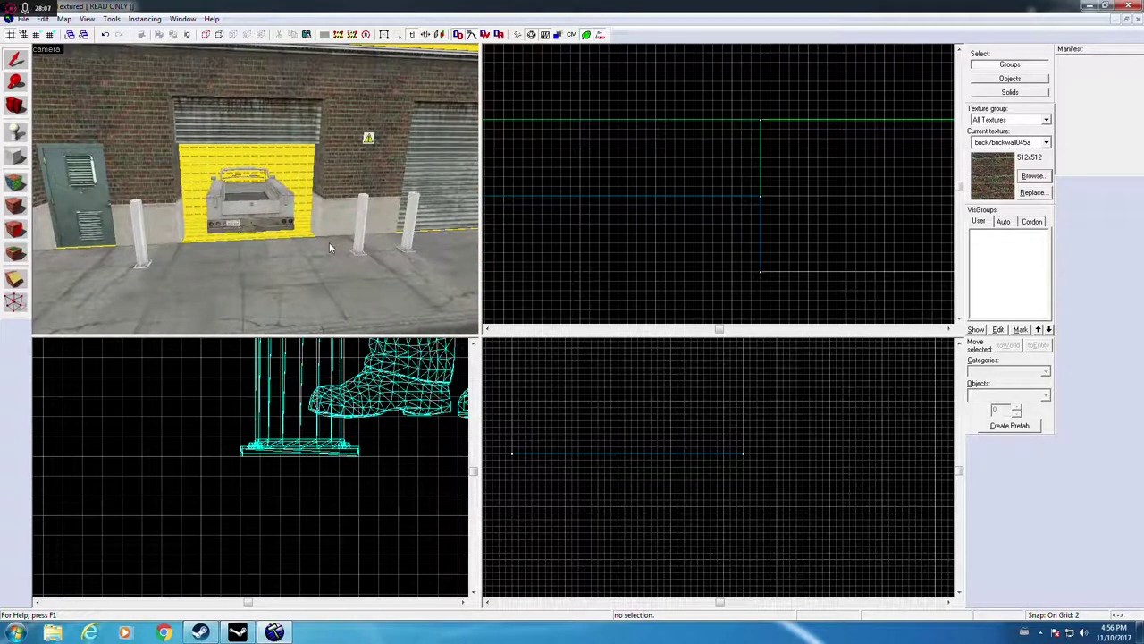